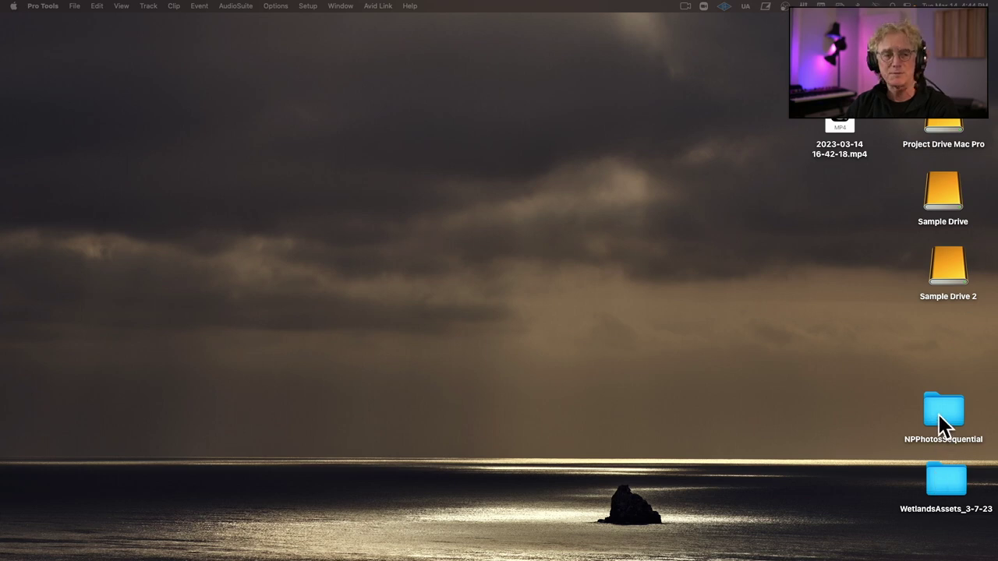
Open the WetlandsAssets_3-7-23 folder from the desktop and move its window clear of the desktop folders.
double_click(946, 485)
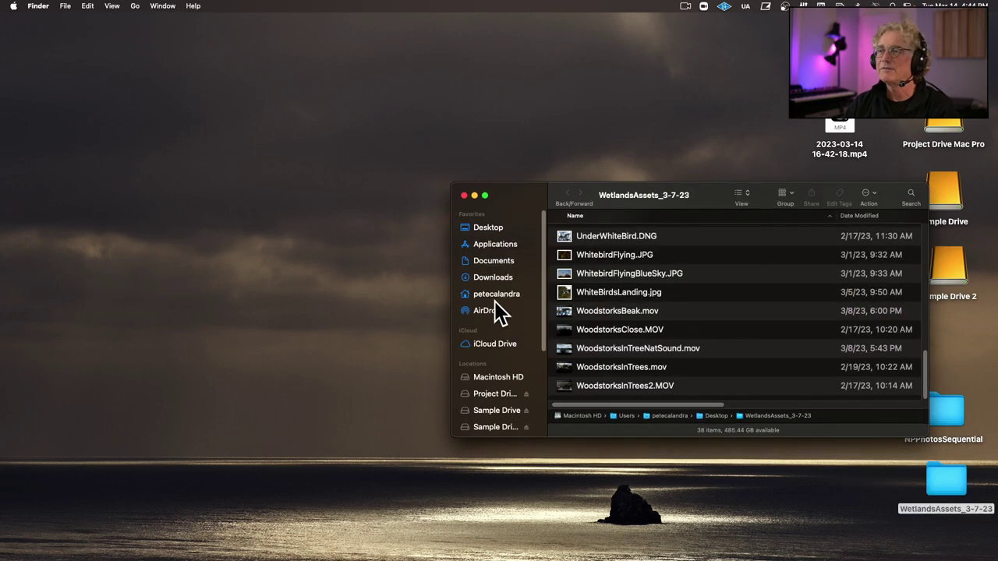
double_click(616, 193)
drag(617, 189, 434, 154)
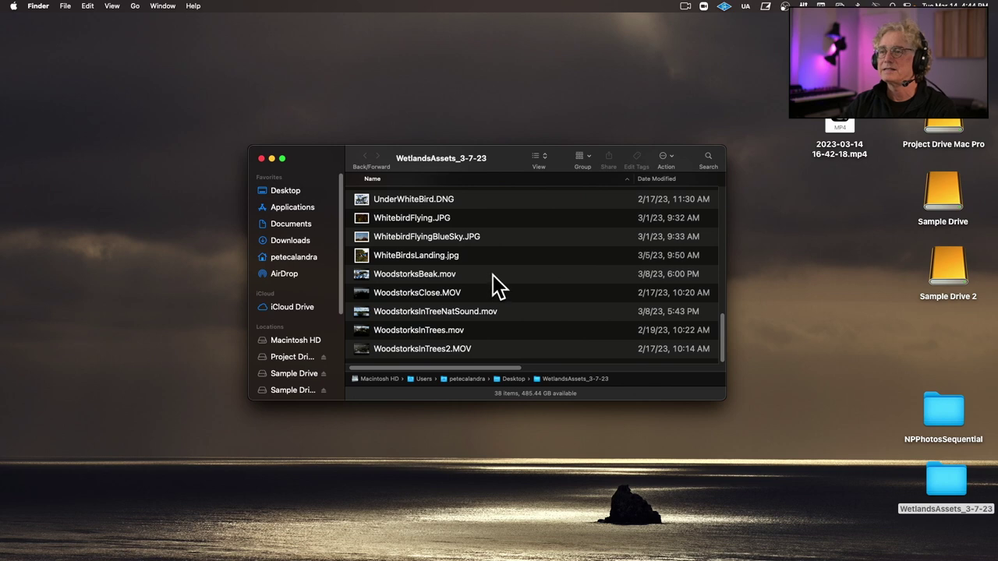
Open the NPPhotosSequential folder from the desktop to check its contents and close it again.
double_click(945, 409)
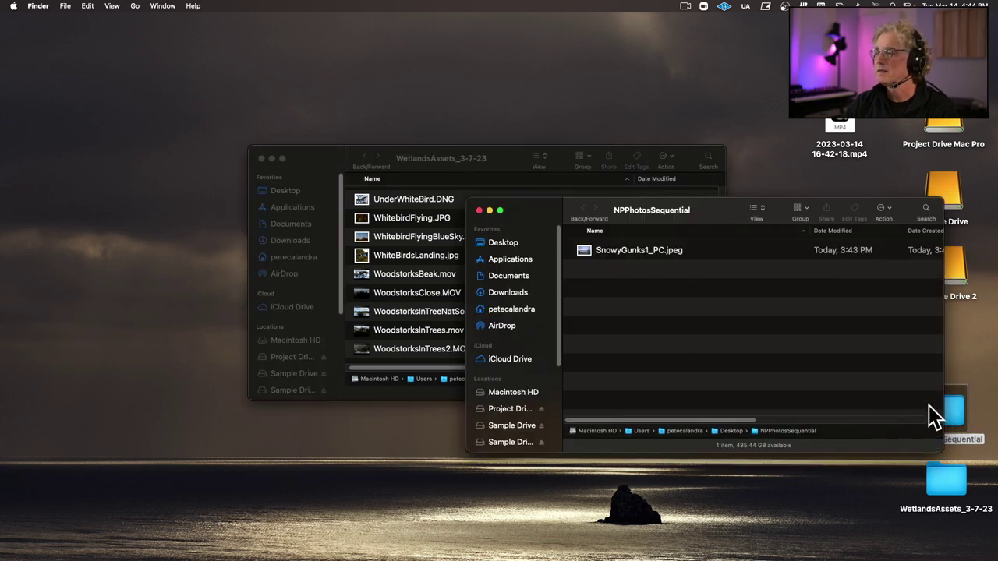
click(478, 210)
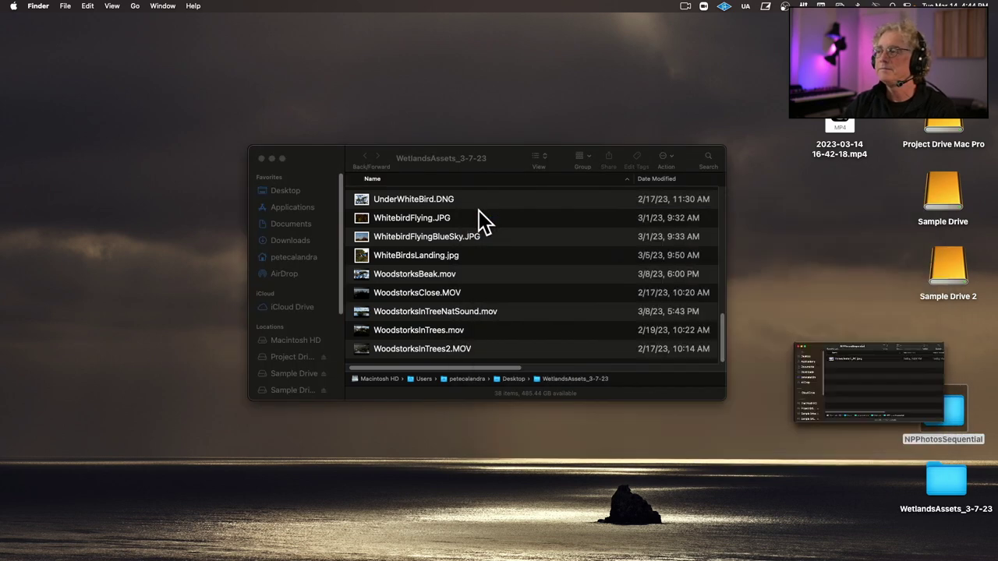
click(717, 89)
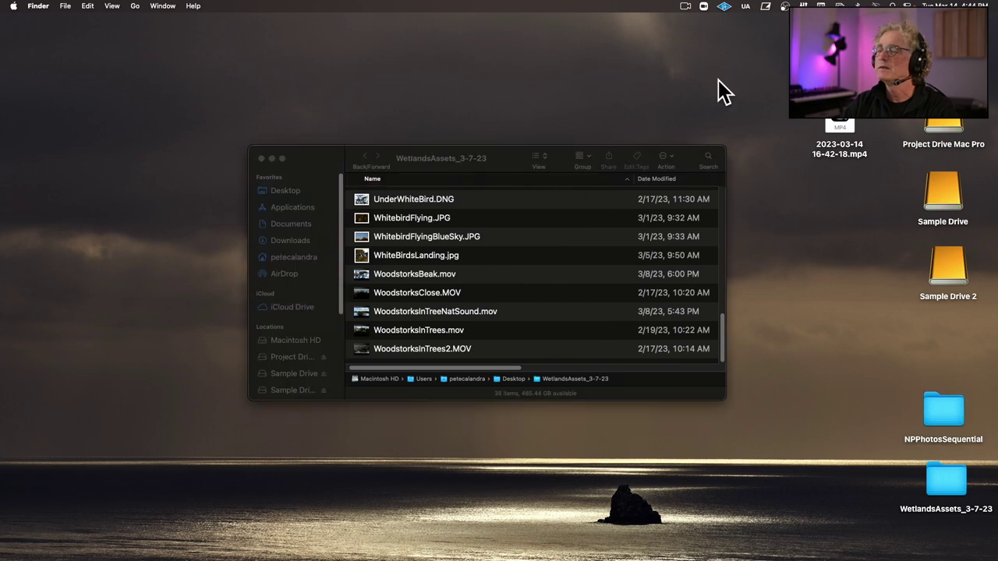
Move the Gunks_NP_PC folder from Downloads to the desktop and close the open Finder windows.
key(super+n)
click(287, 256)
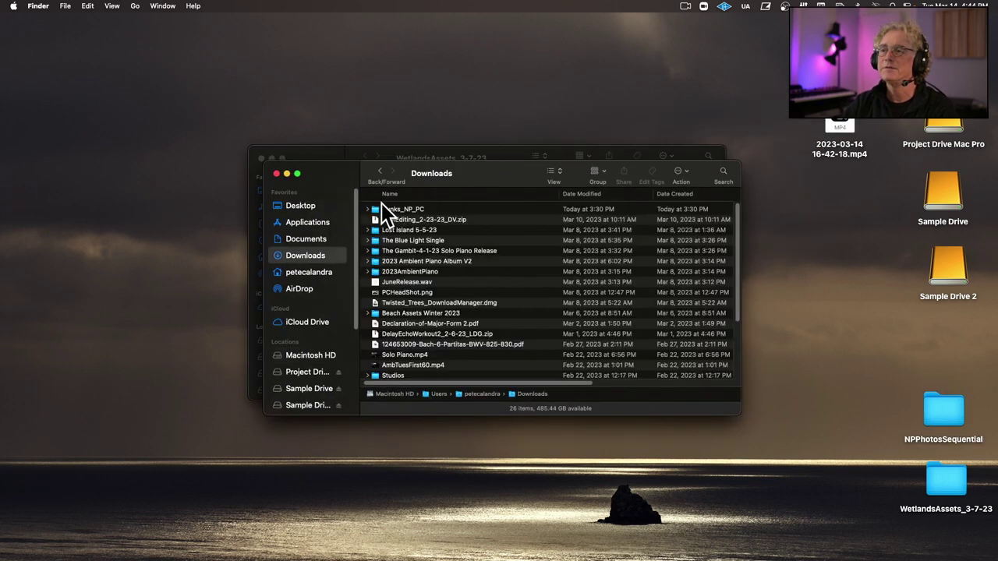
drag(382, 208, 539, 109)
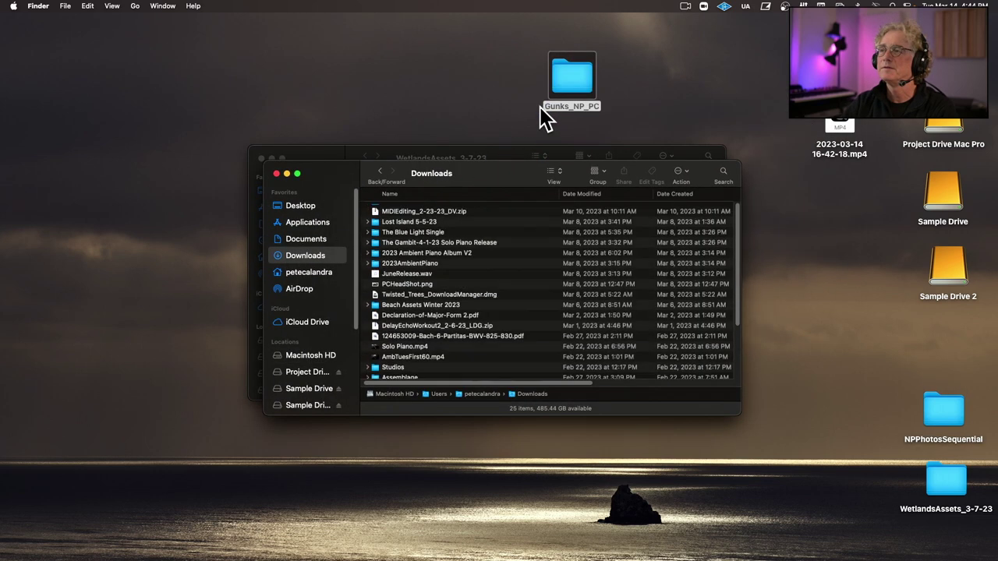
click(275, 173)
click(262, 159)
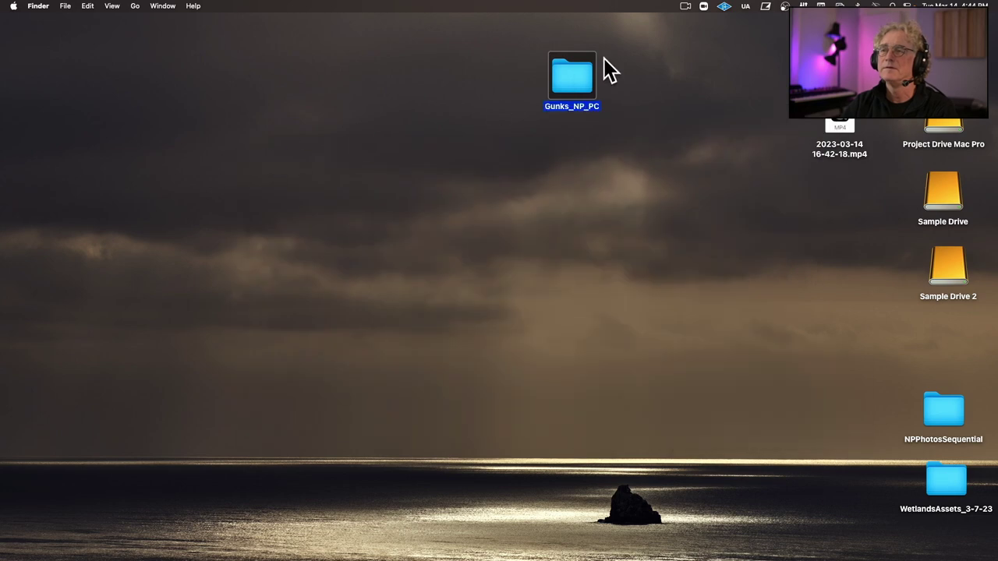
Open the Gunks_NP_PC folder and preview its photos one after another from BarnR2RColor_PC.jpg to SkytopClouds2_PC.jpg.
double_click(558, 79)
click(606, 249)
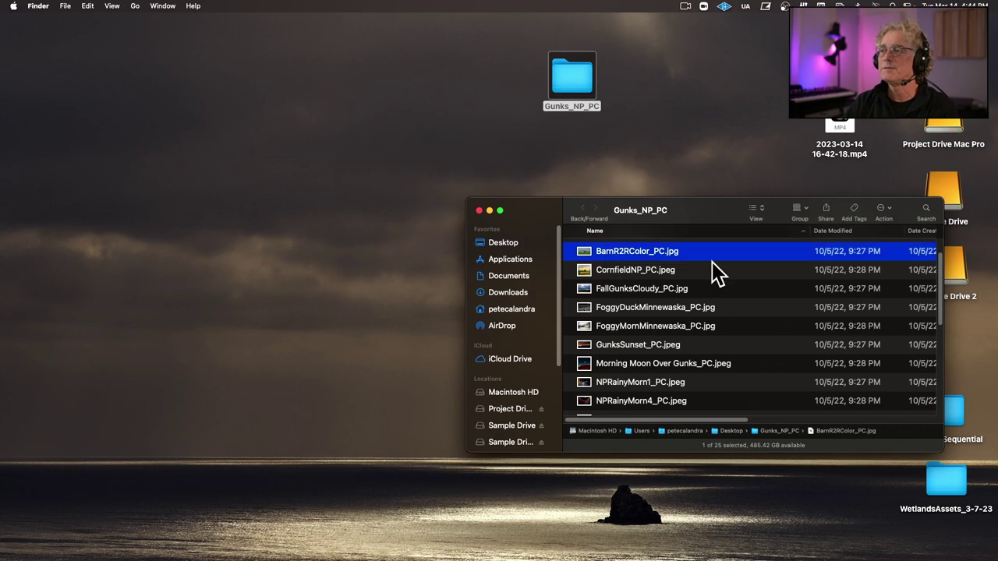
key(space)
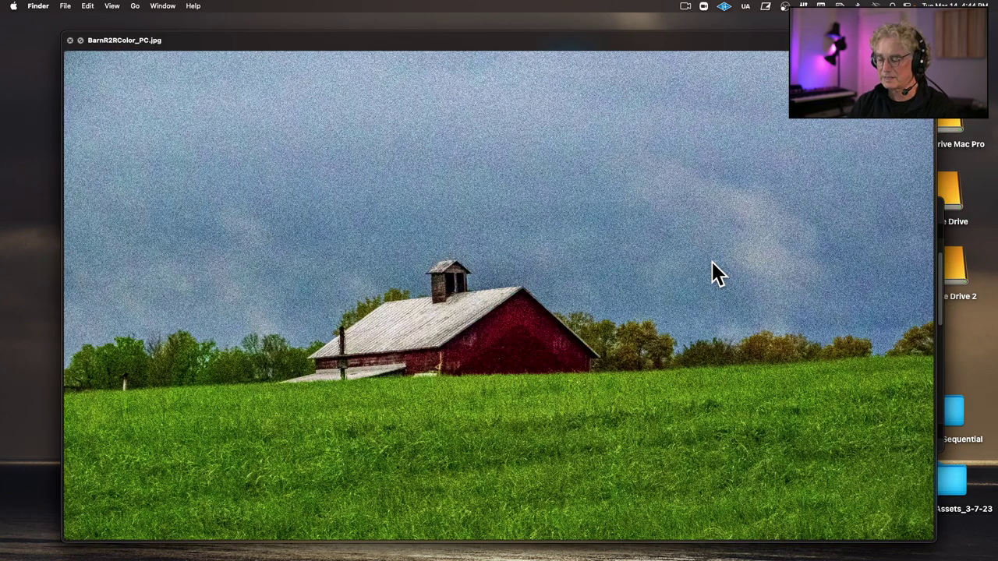
key(Down)
key(Down)
key(Down)
key(Down)
key(Down)
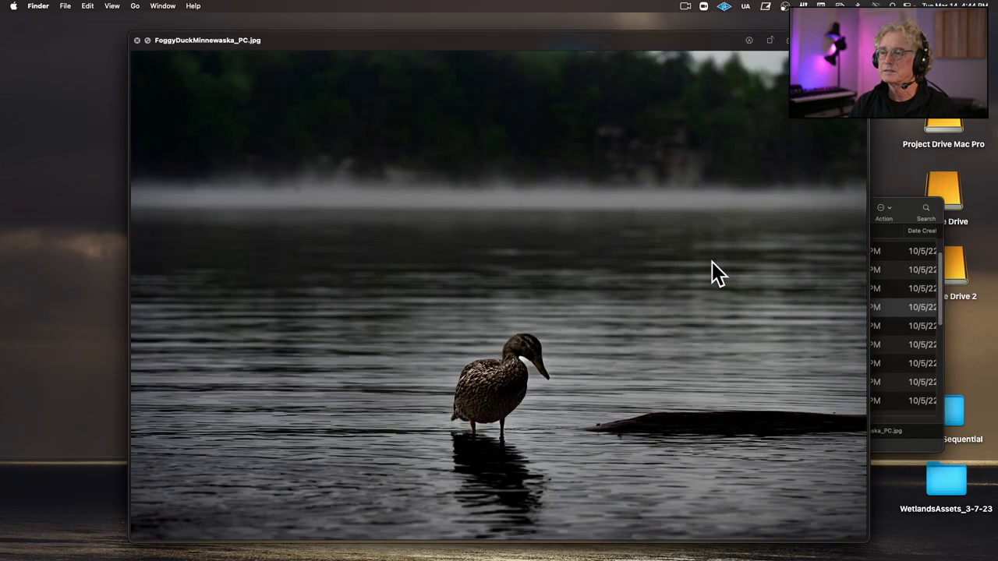
key(Down)
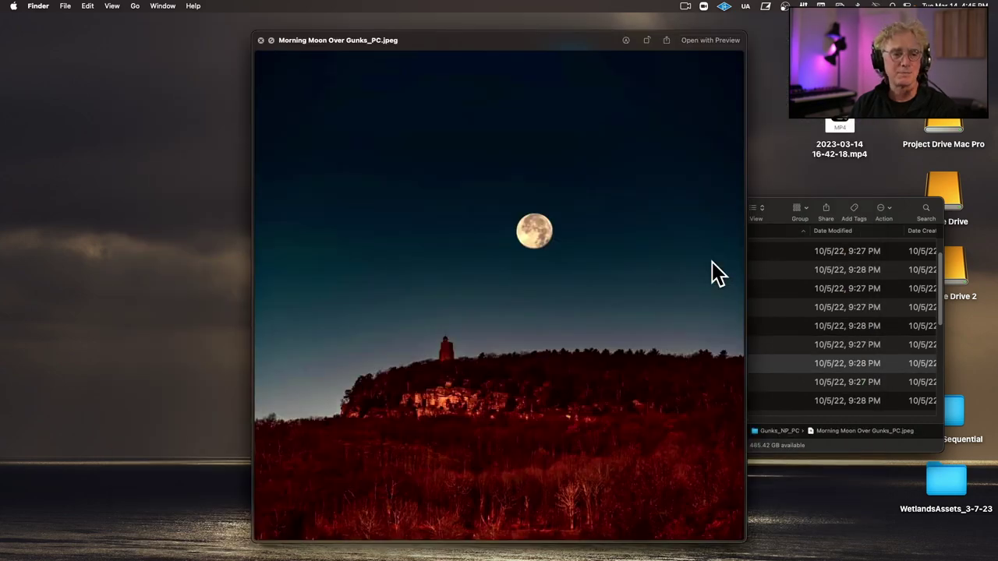
key(Down)
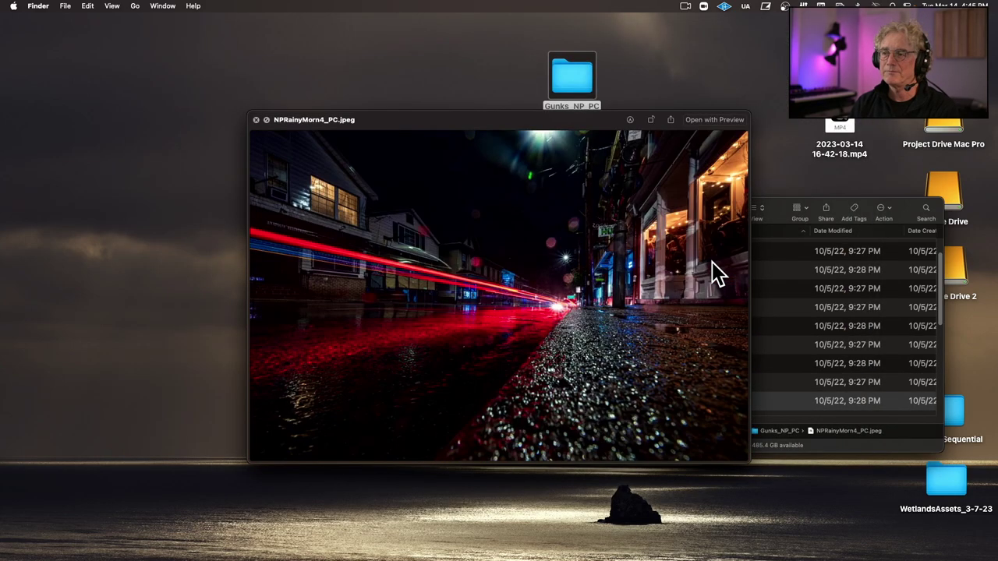
key(Down)
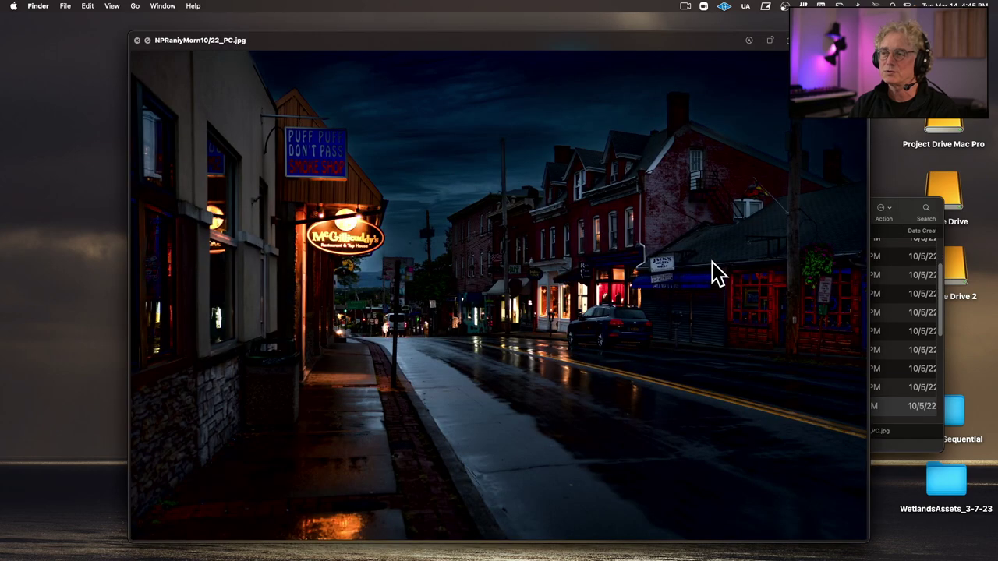
key(Down)
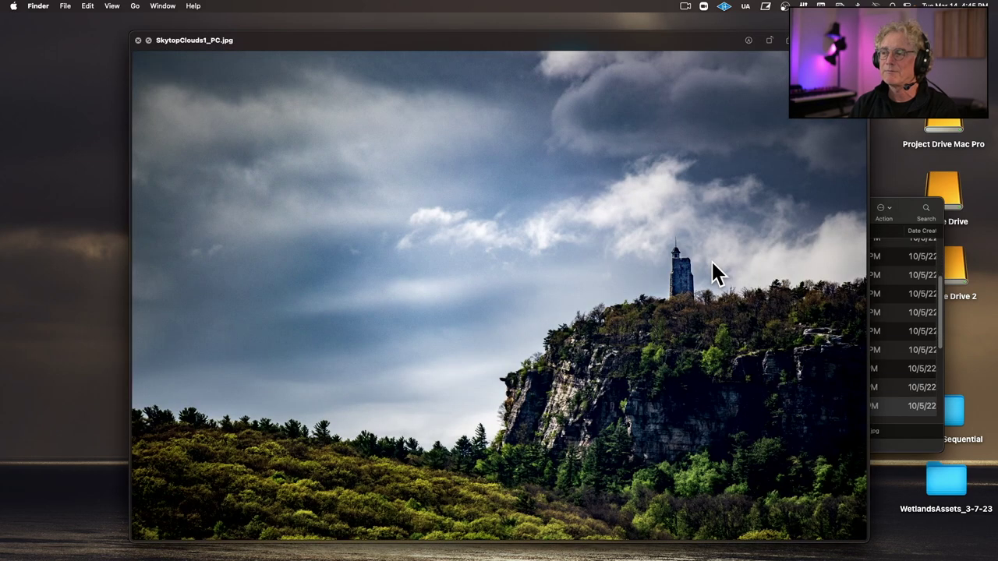
key(space)
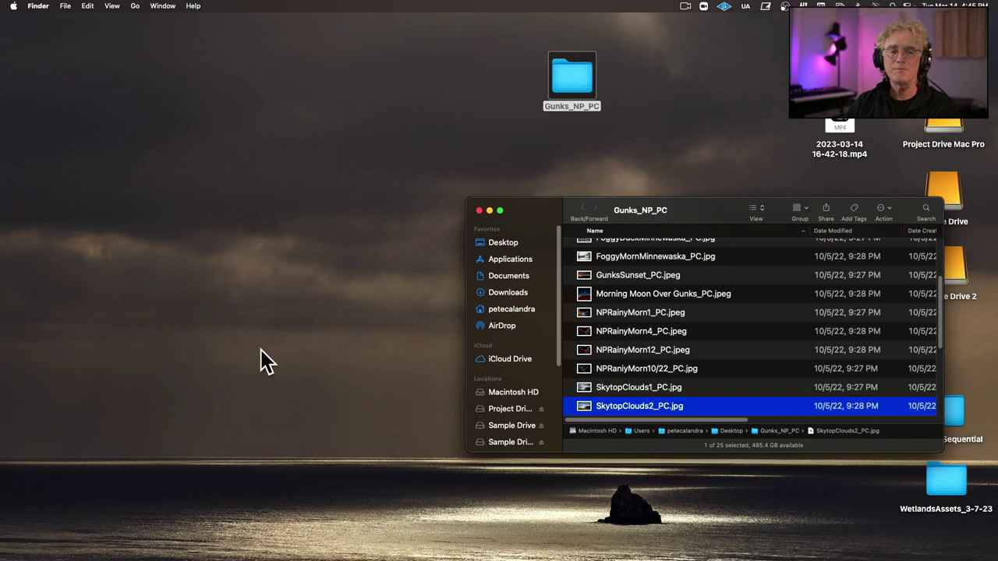
Move the Gunks_NP_PC window clear of the desktop folders and preview its first photo, 2TreesWinter2R_PC.jpg.
mouse_move(148, 558)
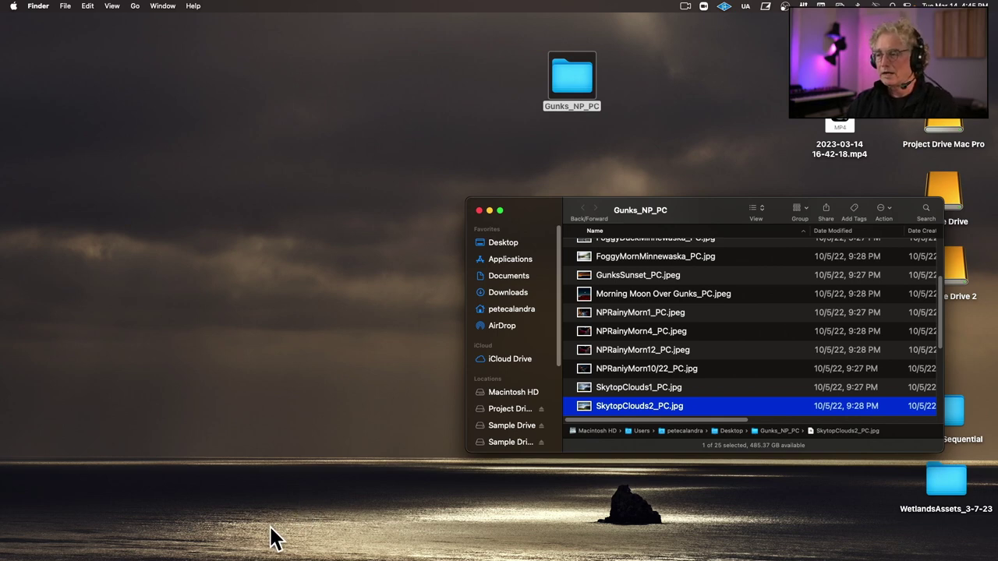
drag(693, 203, 457, 150)
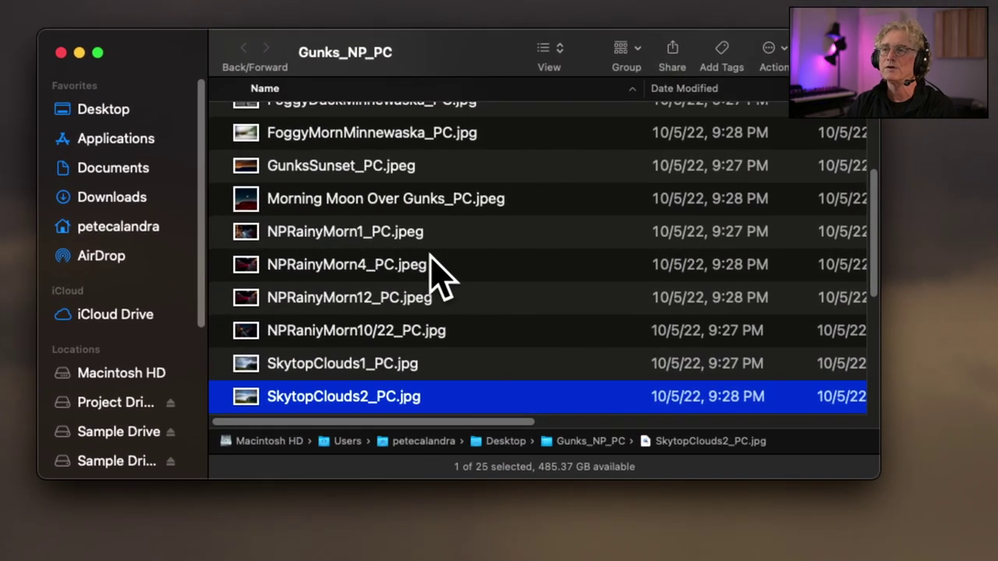
scroll(432, 254, up, 5)
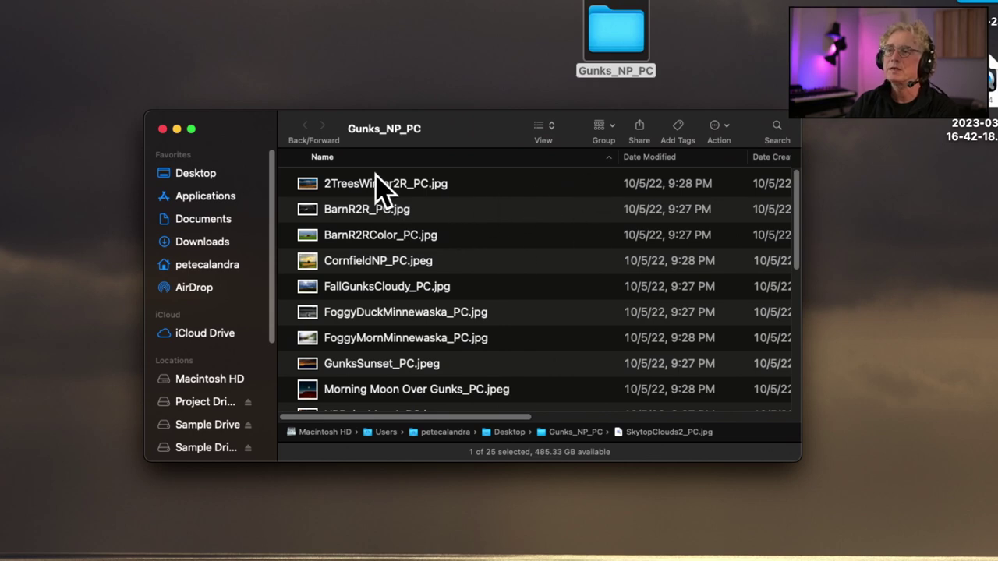
click(349, 195)
key(space)
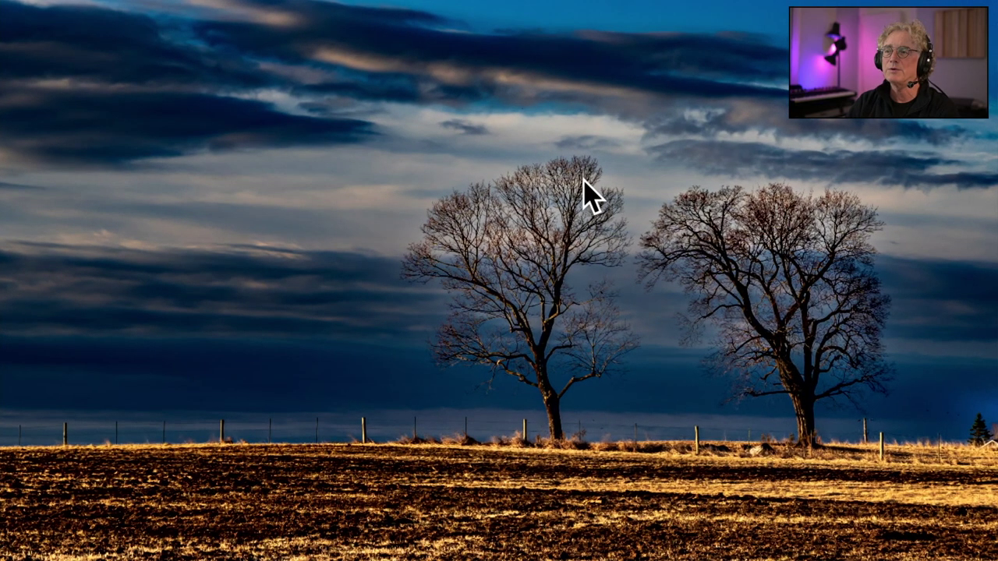
key(space)
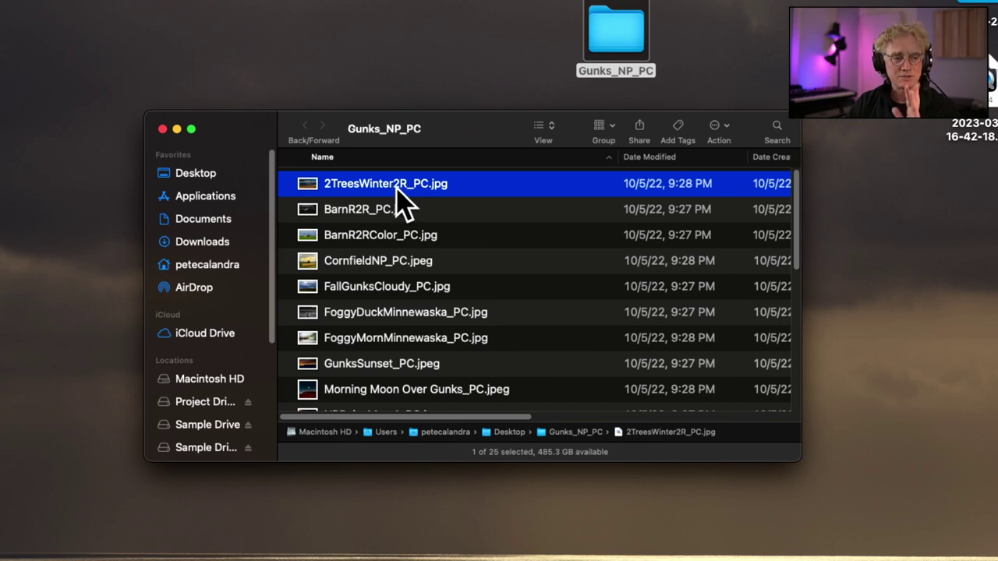
key(alt+space)
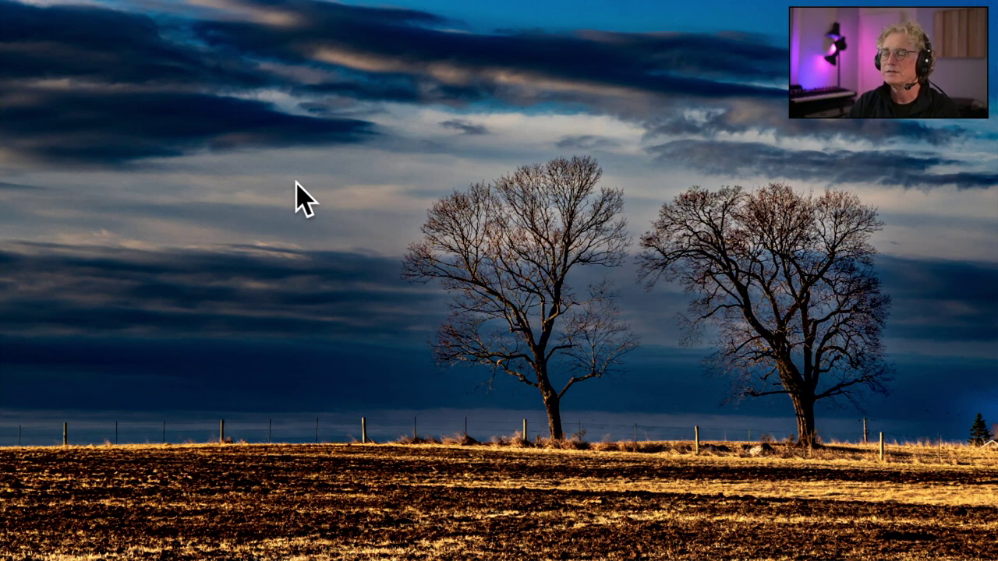
key(space)
Preview BarnR2R_PC.jpg, BarnR2RColor_PC.jpg and CornfieldNP_PC.jpeg one at a time, closing each preview.
click(312, 209)
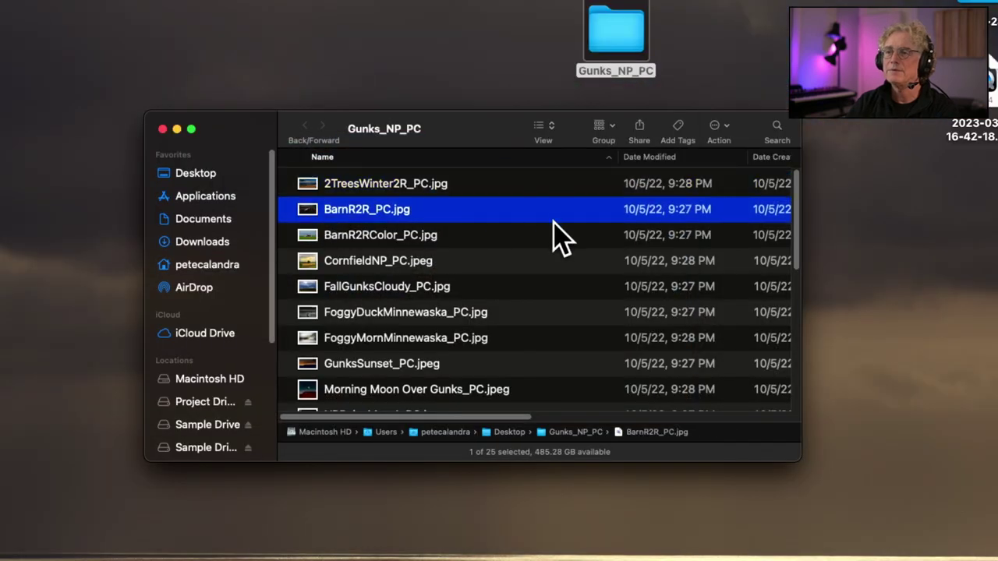
key(space)
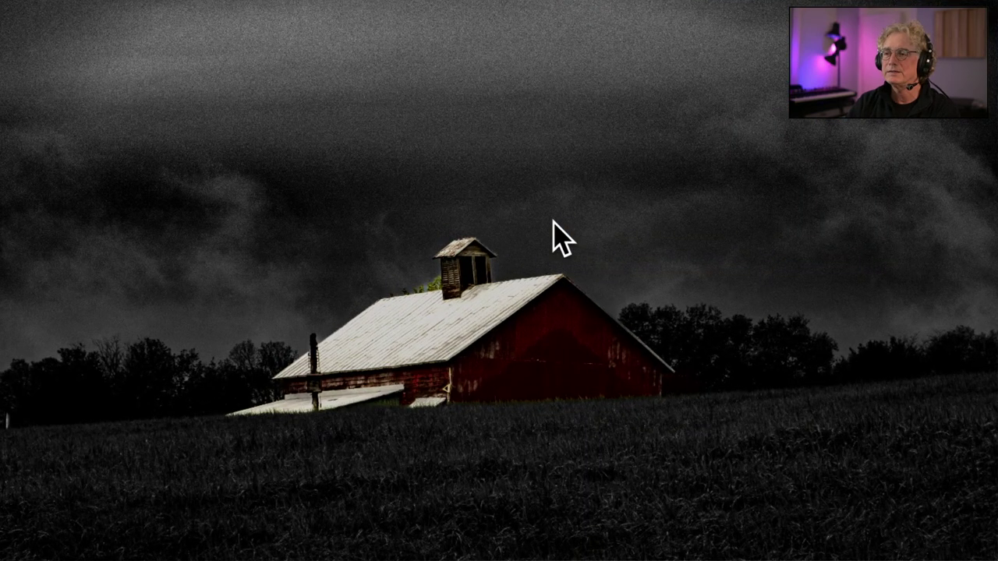
key(space)
click(328, 238)
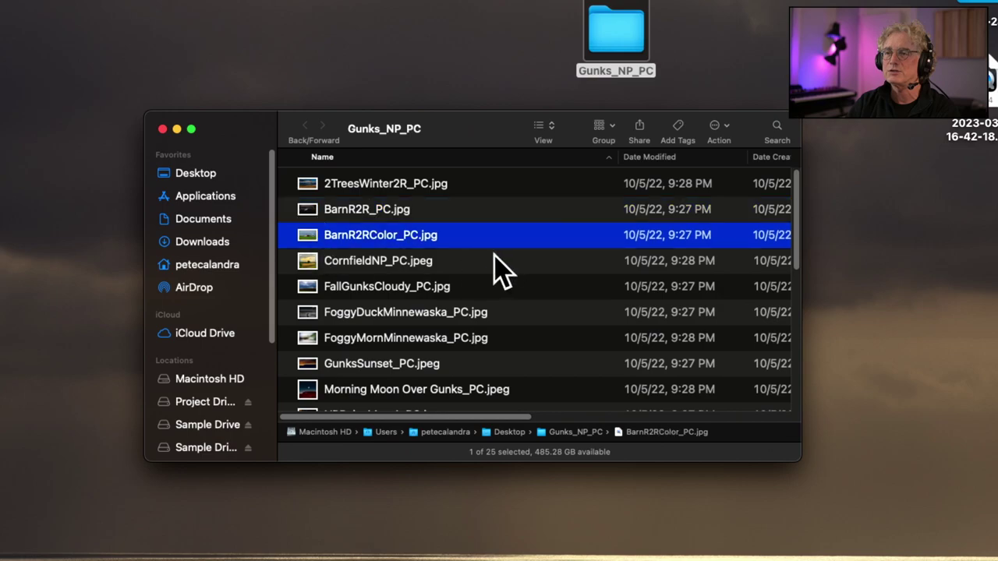
key(space)
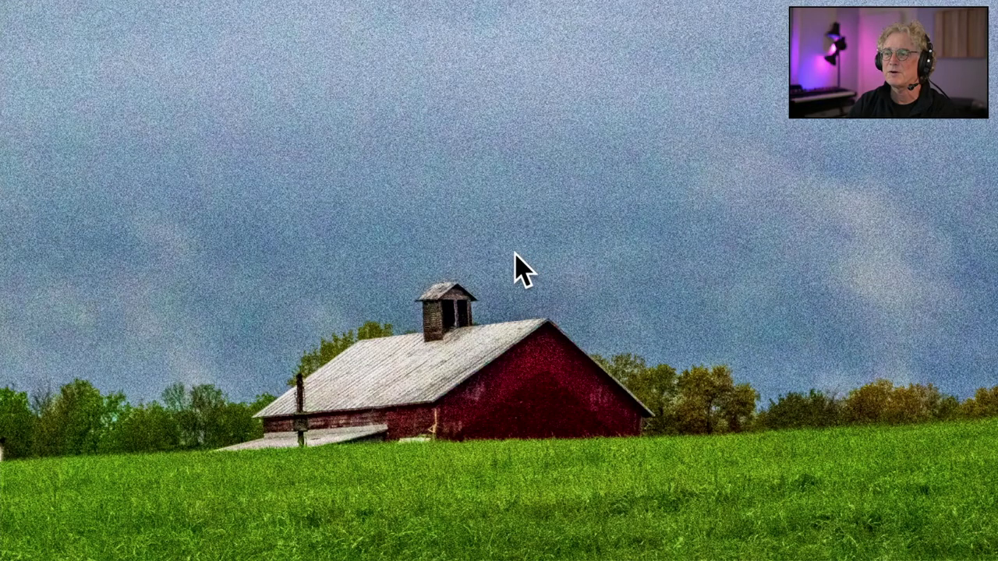
key(space)
click(313, 261)
key(space)
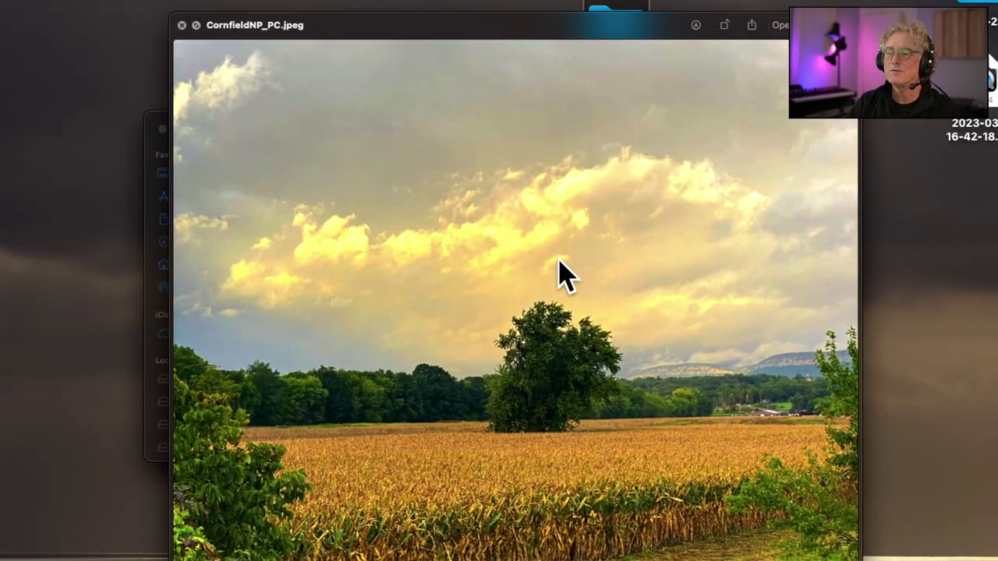
key(space)
Preview the folder's photos in order from FallGunksCloudy_PC.jpg through to NPRainyMorn1_PC.jpeg.
click(305, 286)
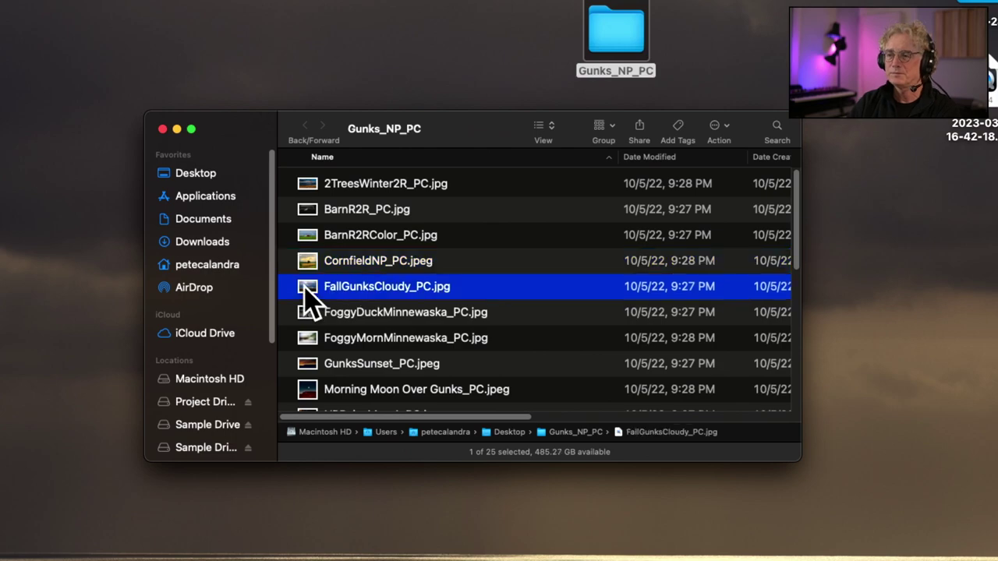
key(space)
key(Down)
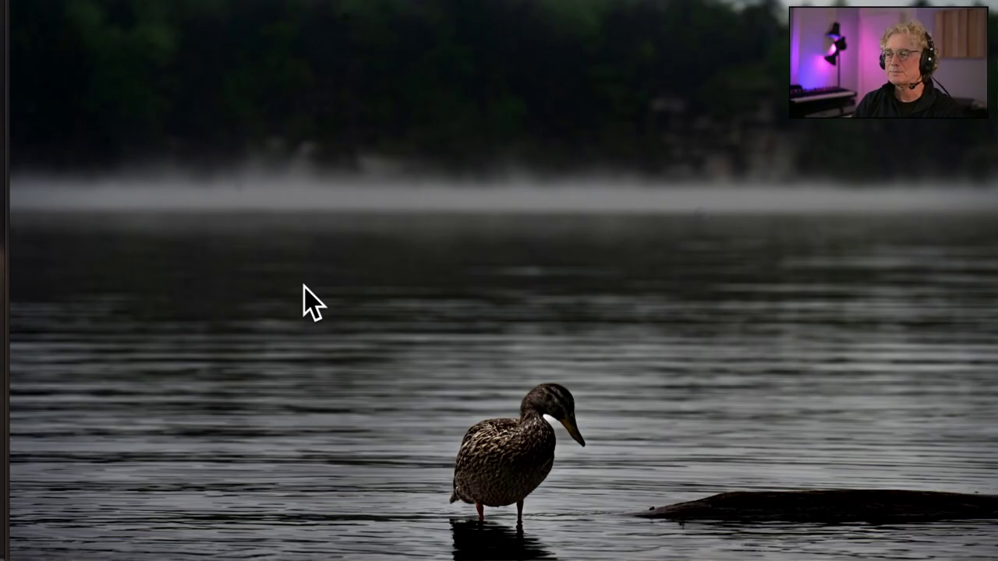
key(Down)
key(Down)
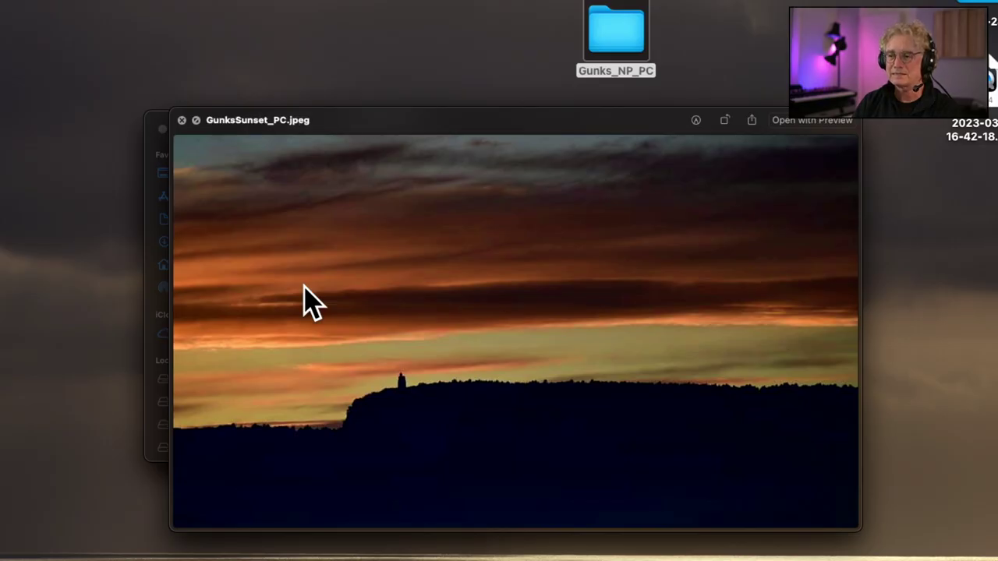
key(Down)
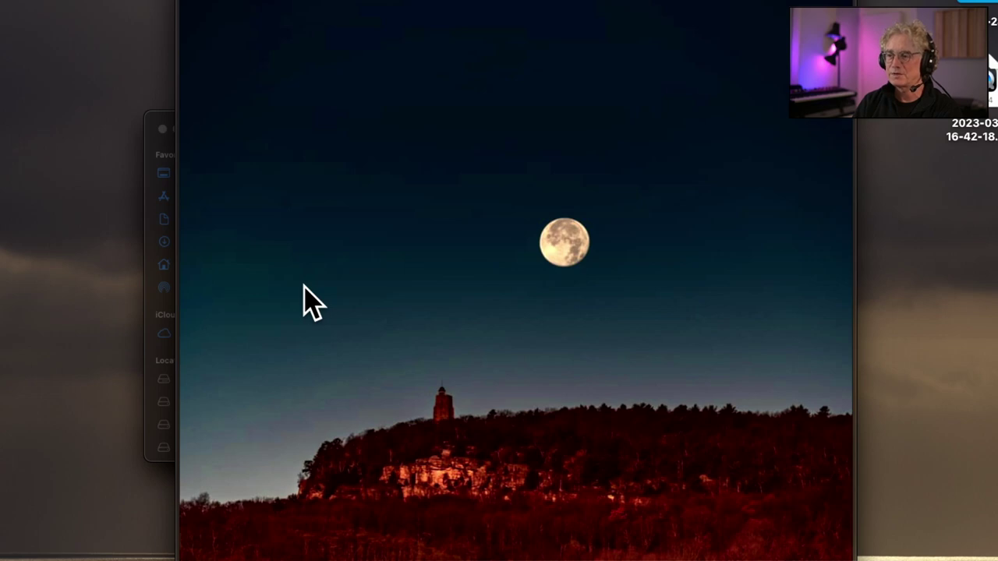
key(Down)
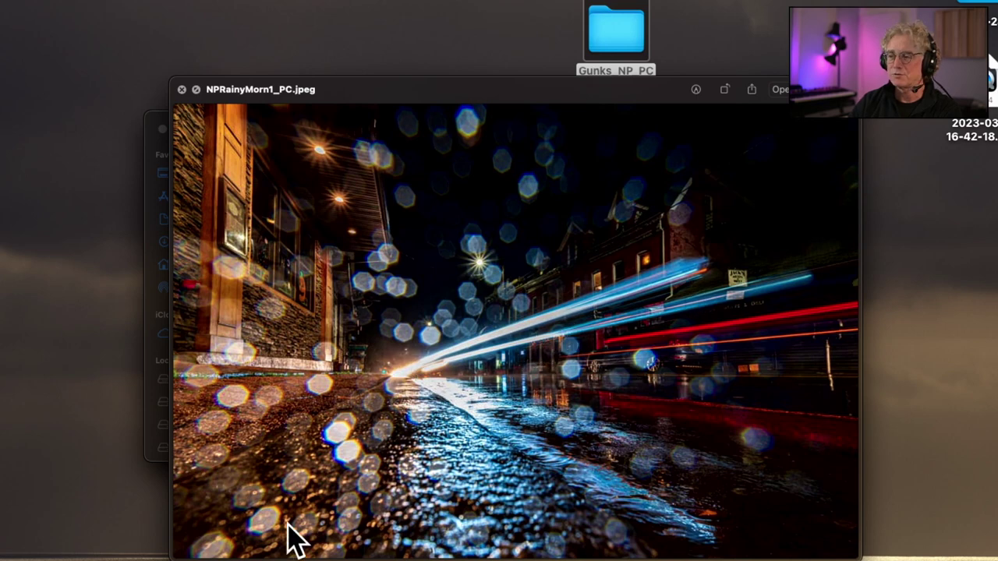
Continue previewing the photos from NPRainyMorn4_PC.jpeg to SnowyGunks2_PC.jpg and close the preview.
key(Down)
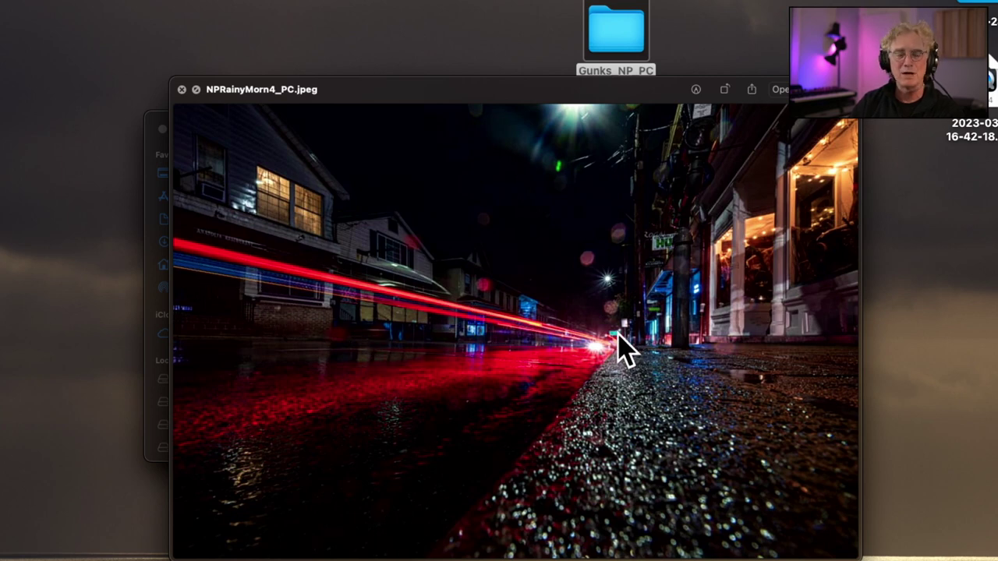
key(Down)
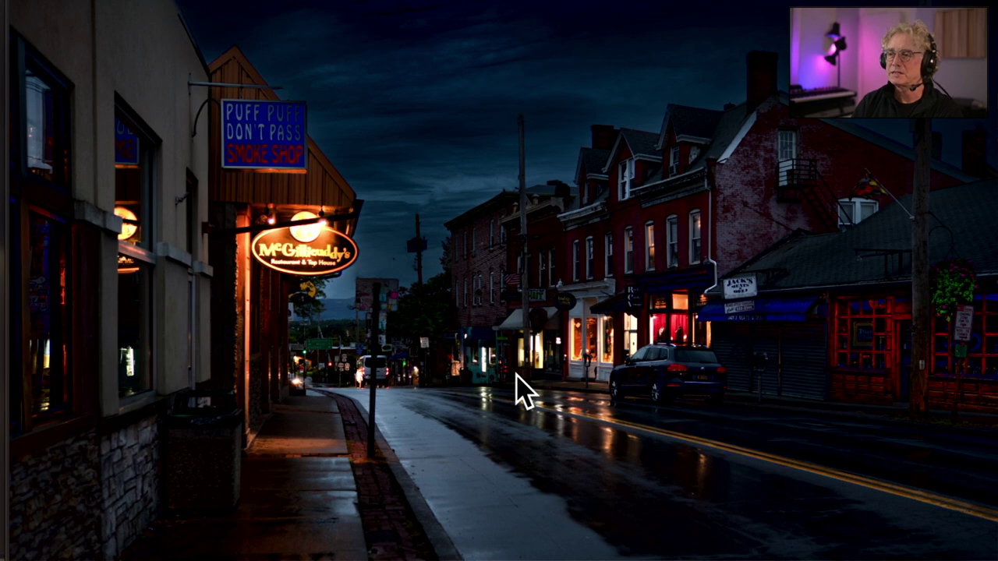
key(Down)
key(Down)
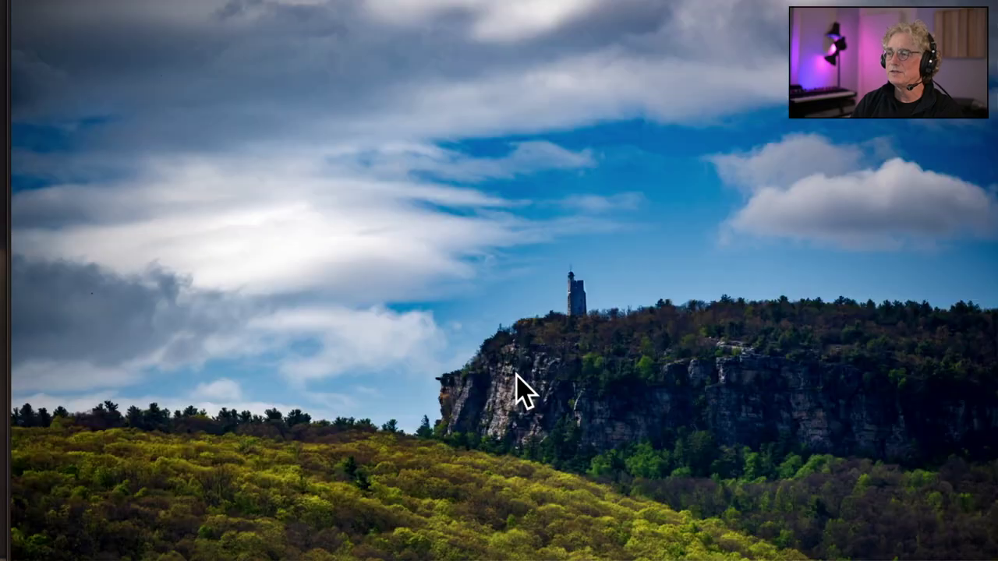
key(Down)
key(Down)
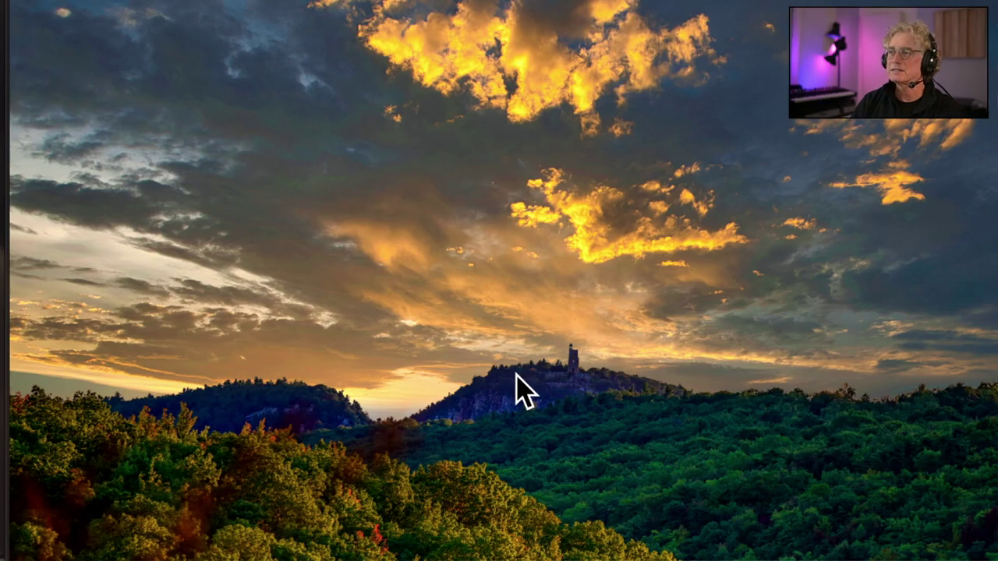
key(Down)
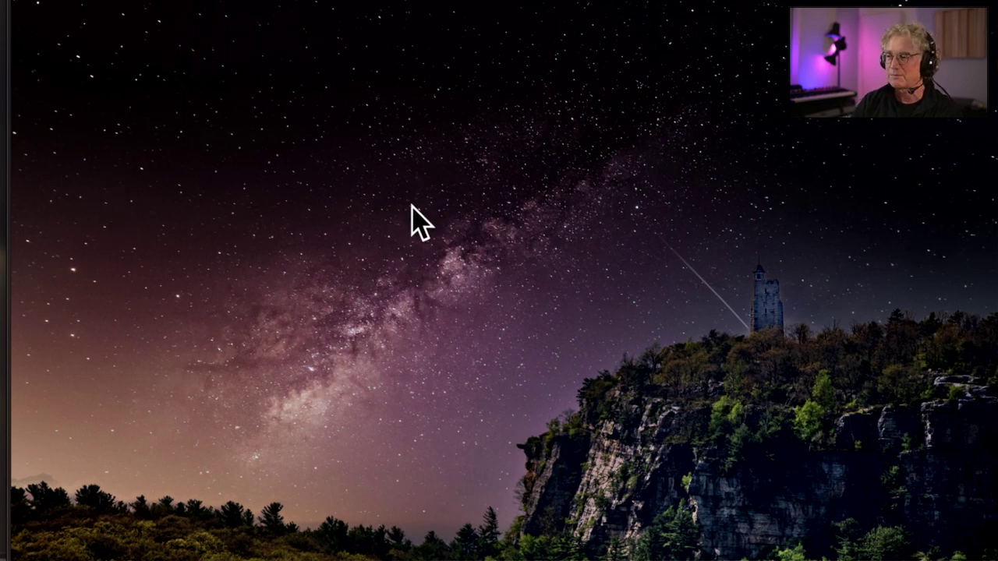
key(Right)
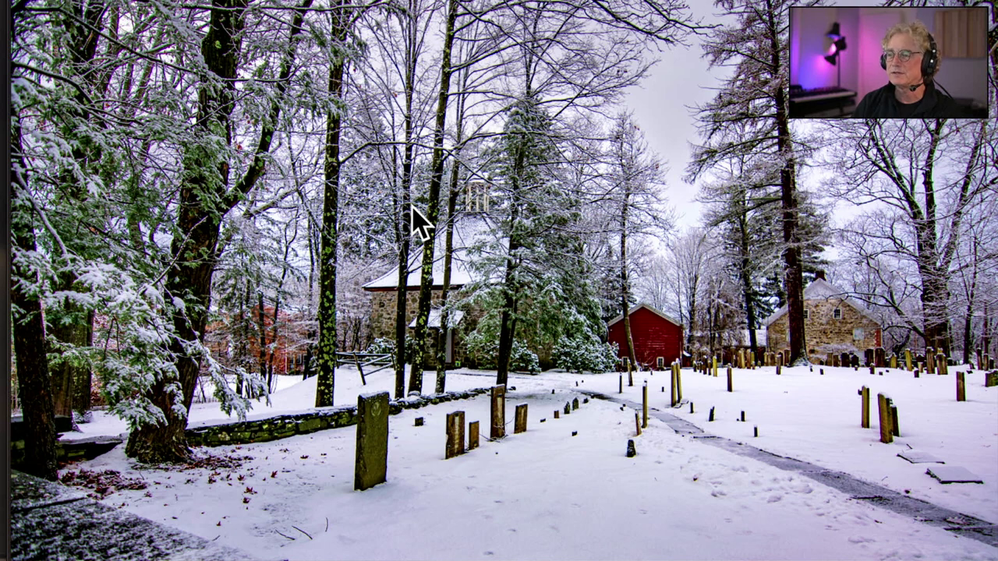
key(Right)
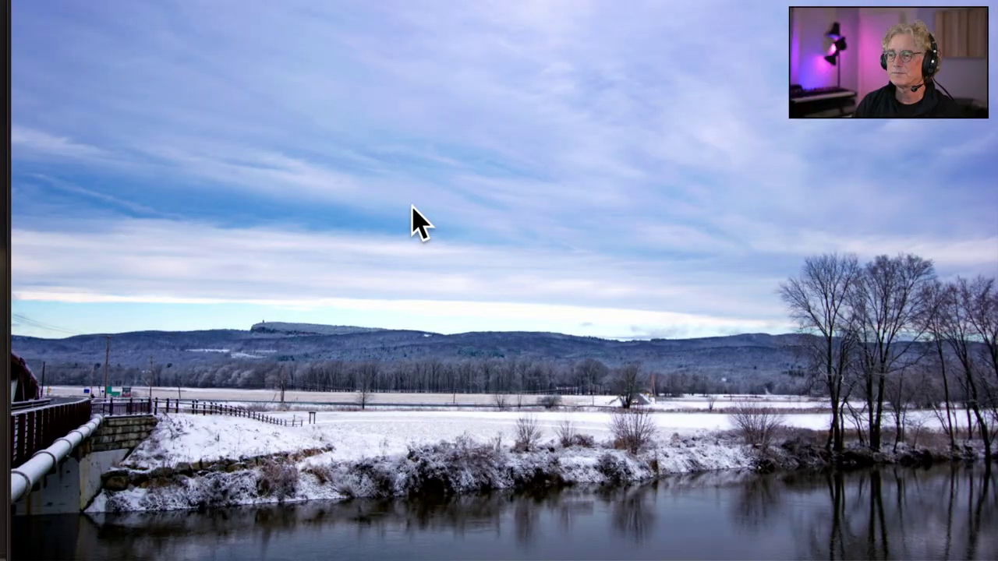
key(Right)
key(space)
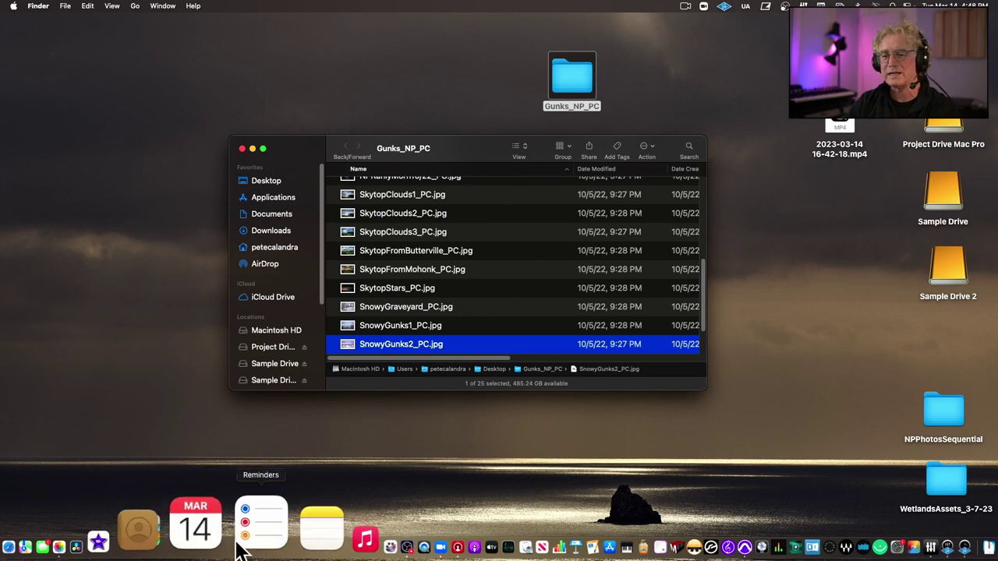
Switch to Photos, look through the NewPaltz/Gunks album and shift the window slightly aside.
click(160, 538)
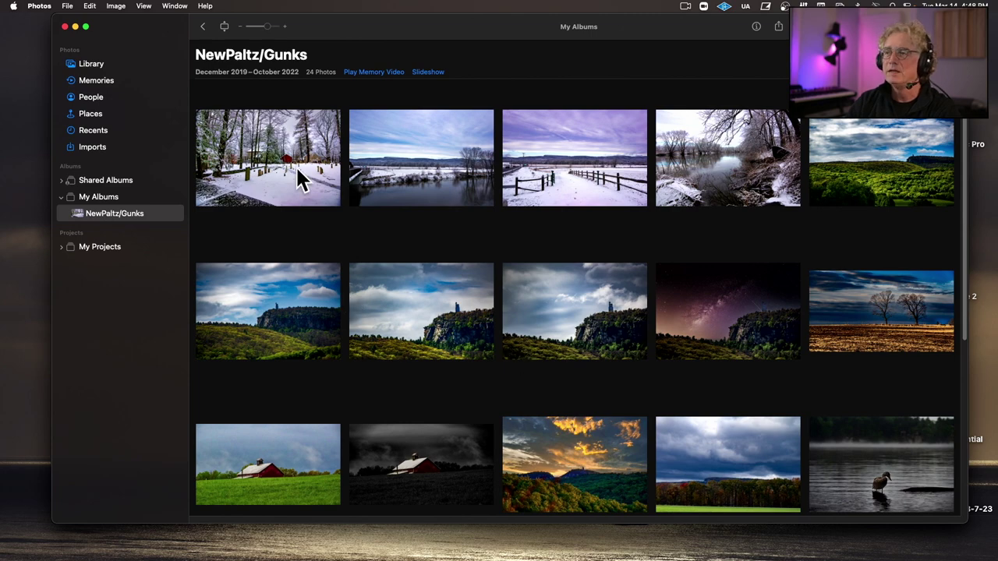
scroll(723, 402, down, 5)
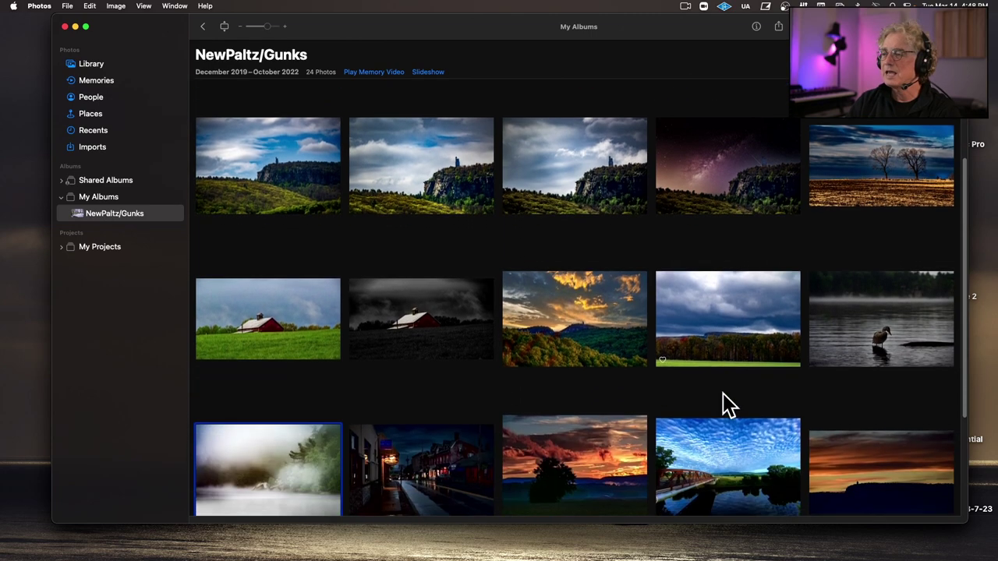
scroll(723, 402, up, 5)
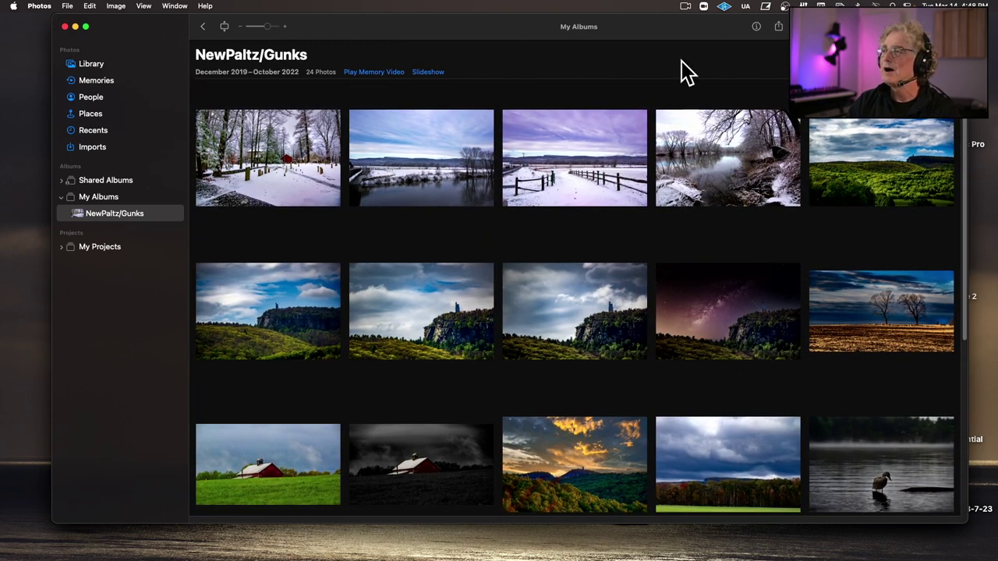
drag(653, 38, 642, 37)
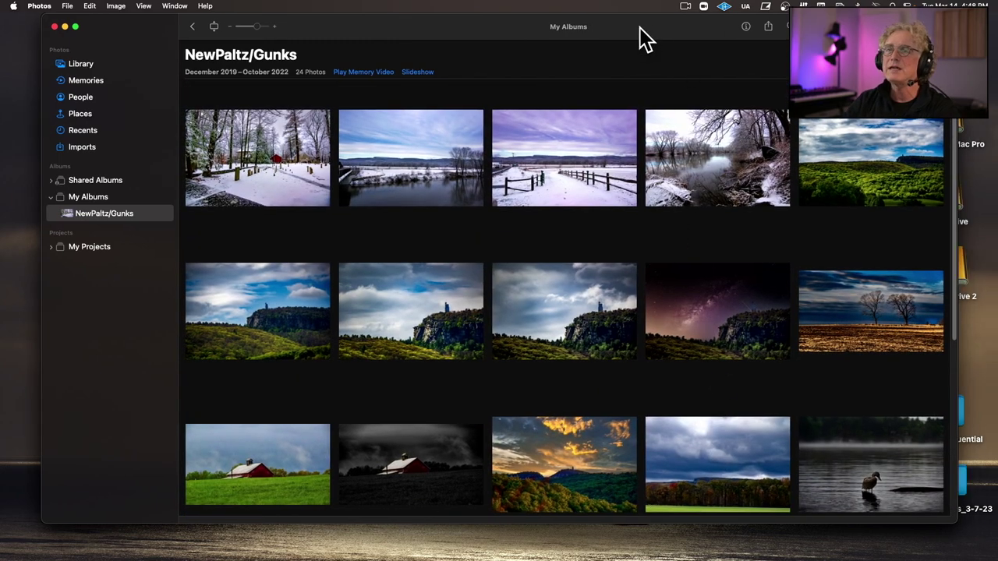
Show the My Albums overview and reopen the NewPaltz/Gunks album.
click(110, 215)
click(89, 196)
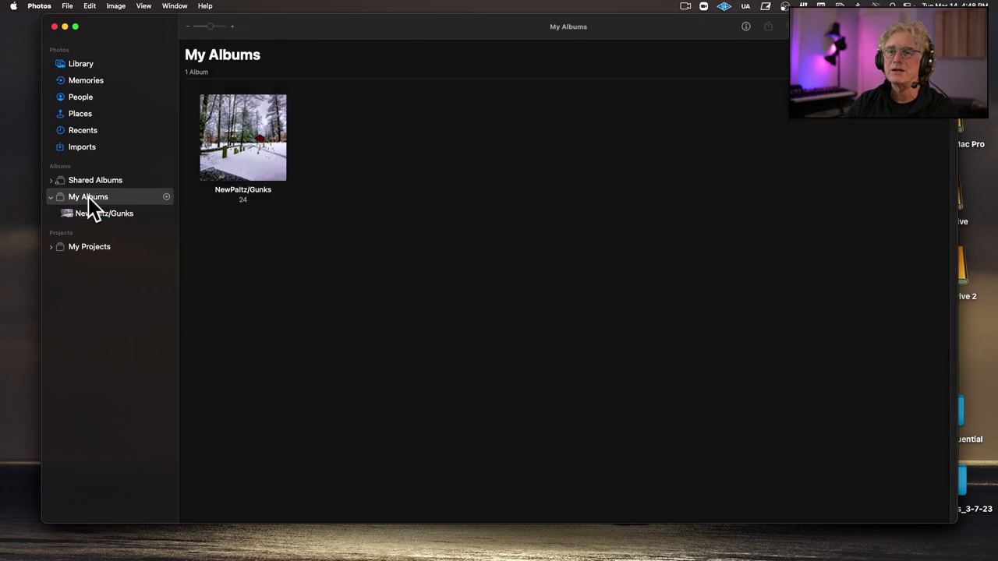
click(92, 215)
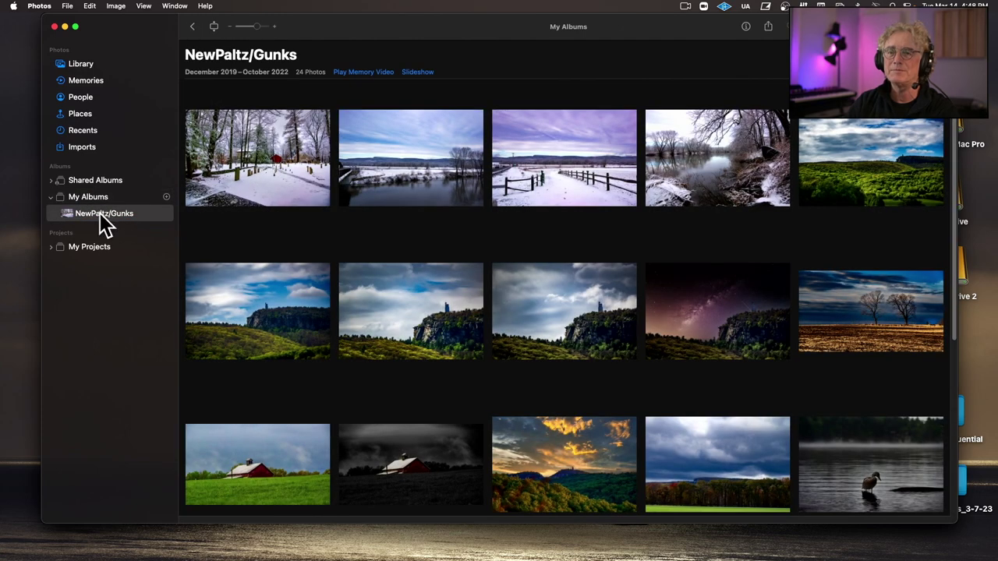
Open the NewPaltz/Gunks album's name for editing and close it without entering a new name.
right_click(99, 213)
right_click(84, 193)
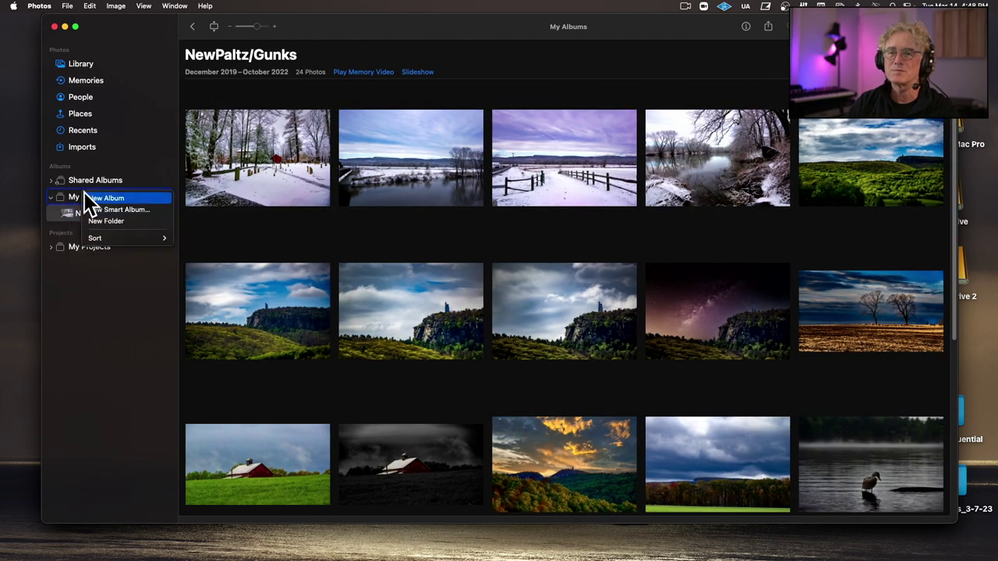
right_click(18, 216)
click(163, 216)
right_click(111, 213)
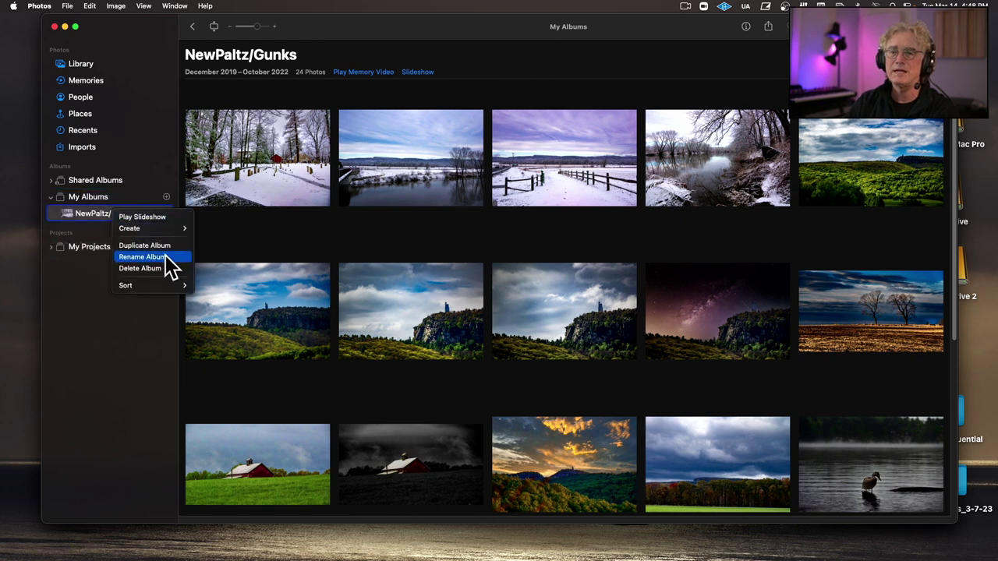
click(165, 257)
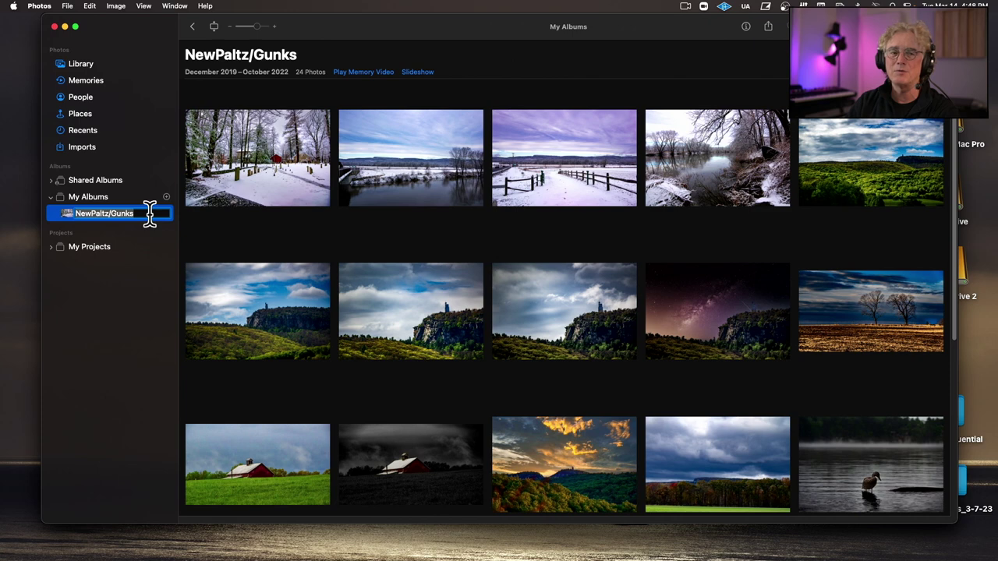
click(150, 213)
key(Return)
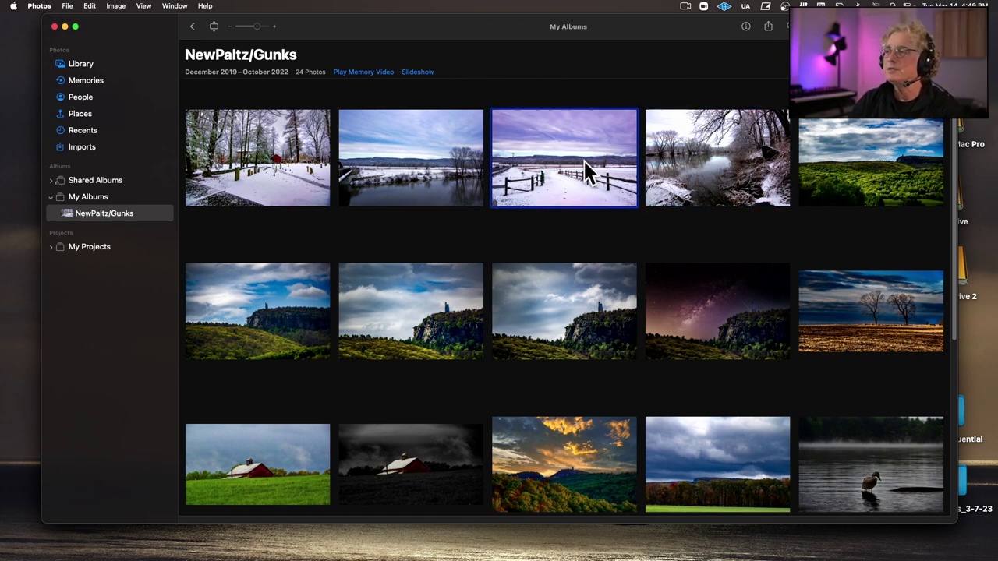
Select the four snow photos at the start of the NewPaltz/Gunks album and move them to the album's end.
click(416, 173)
click(273, 173)
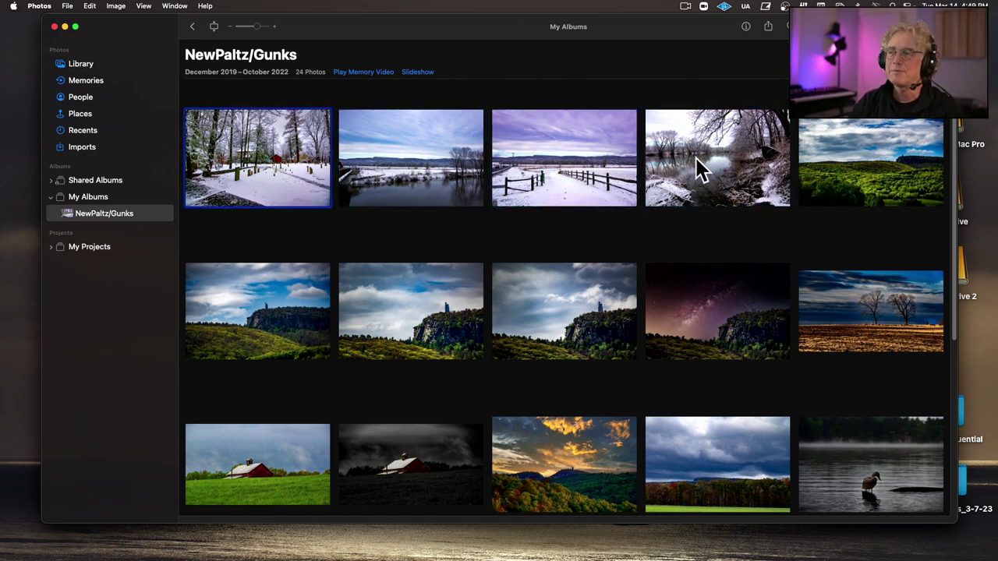
scroll(676, 226, down, 2)
scroll(676, 226, down, 7)
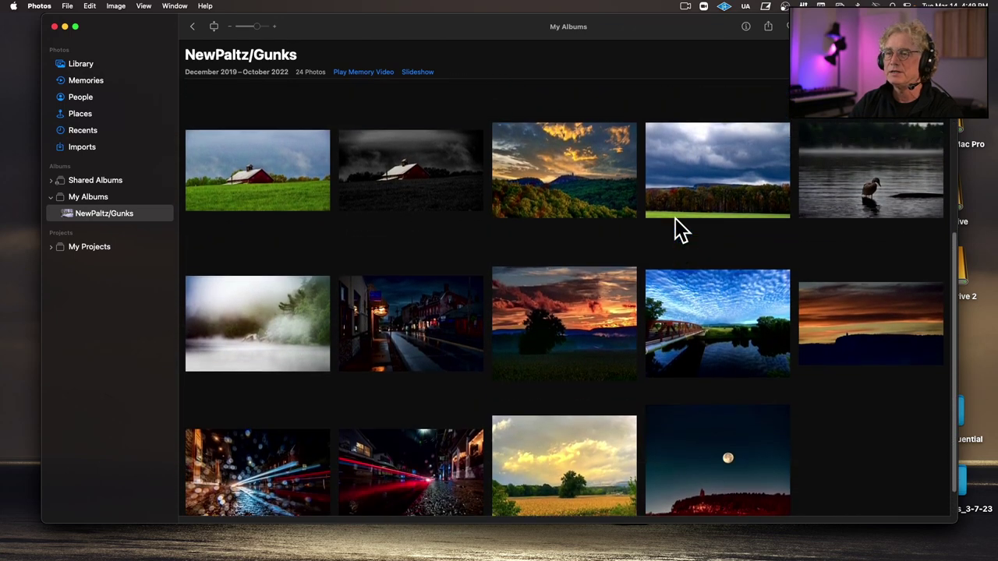
scroll(676, 226, up, 6)
scroll(676, 226, up, 2)
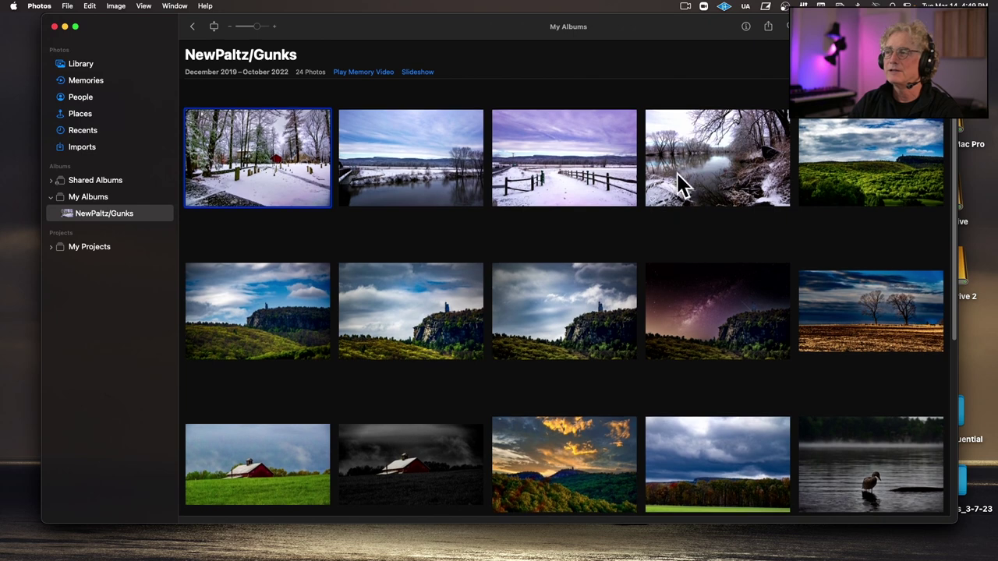
scroll(671, 159, up, 1)
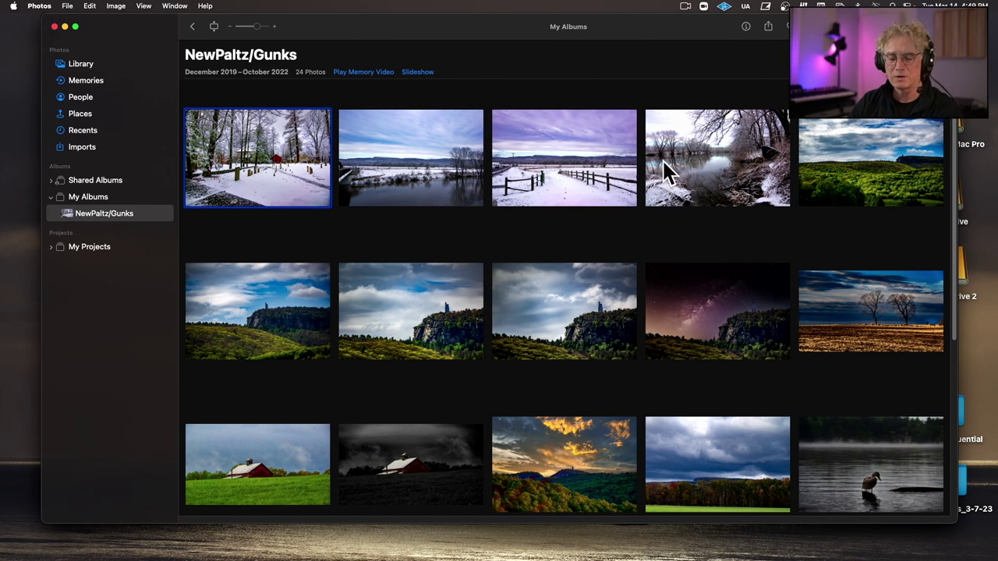
shift+click(711, 152)
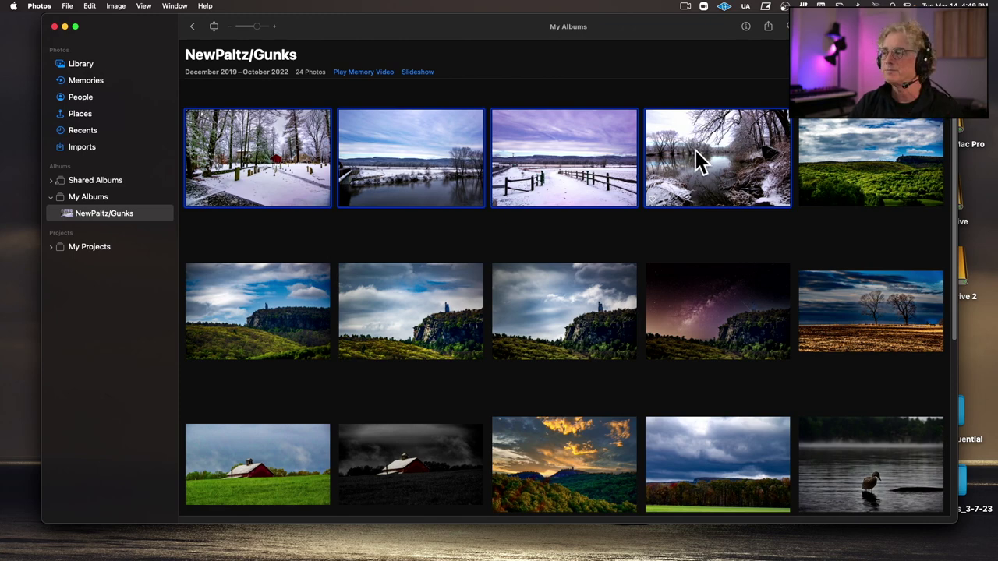
drag(695, 149, 786, 412)
scroll(793, 413, down, 2)
scroll(789, 413, down, 5)
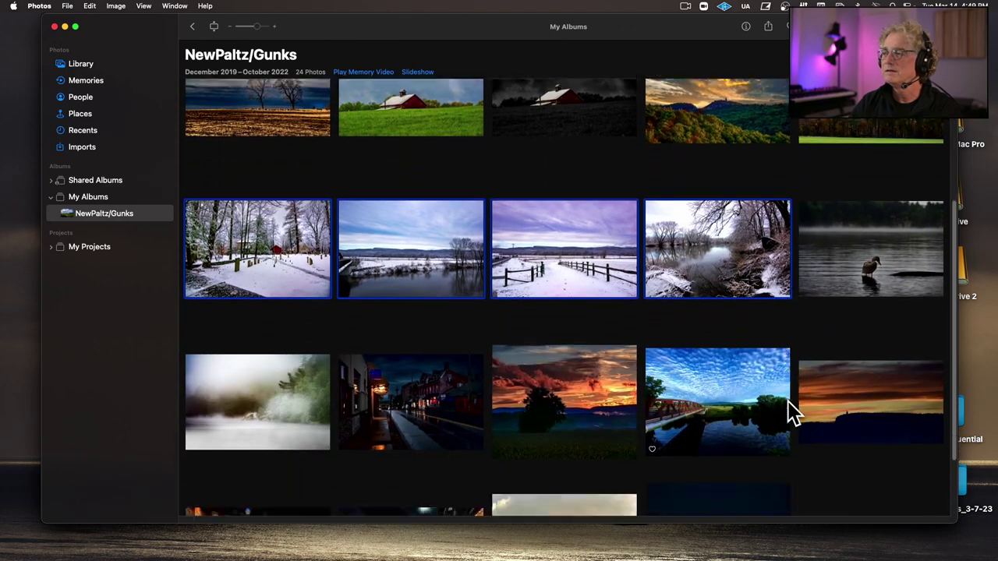
drag(694, 90, 817, 405)
Move the photo of two bare trees in a brown field to the end of the album, behind the snow photos.
scroll(416, 219, up, 5)
scroll(415, 218, up, 2)
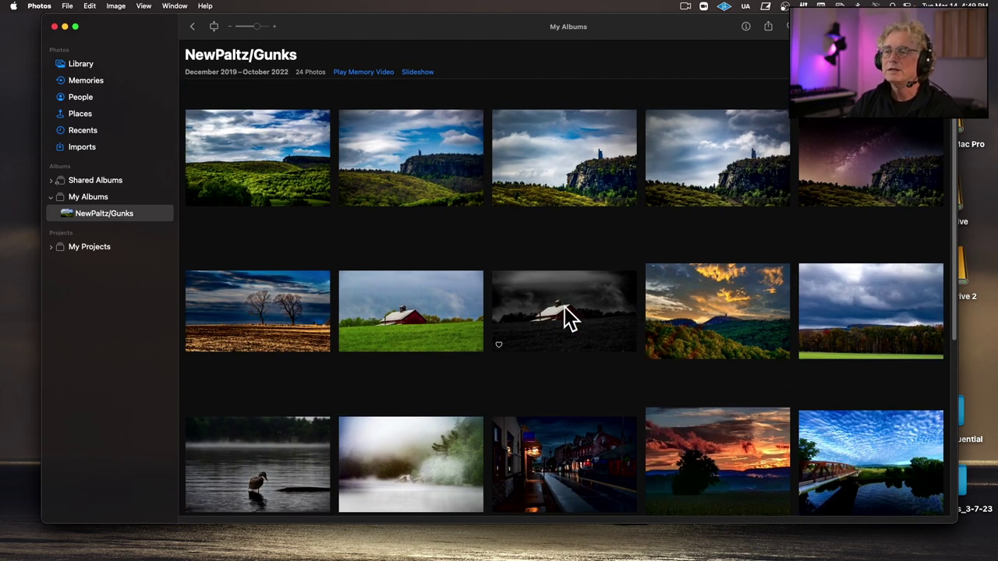
click(287, 300)
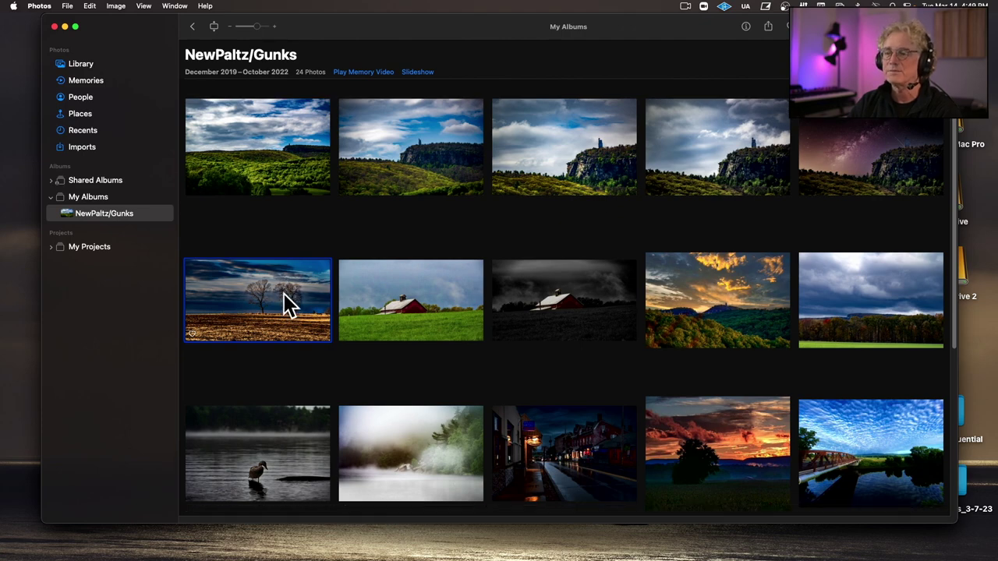
scroll(285, 303, down, 5)
drag(273, 137, 882, 461)
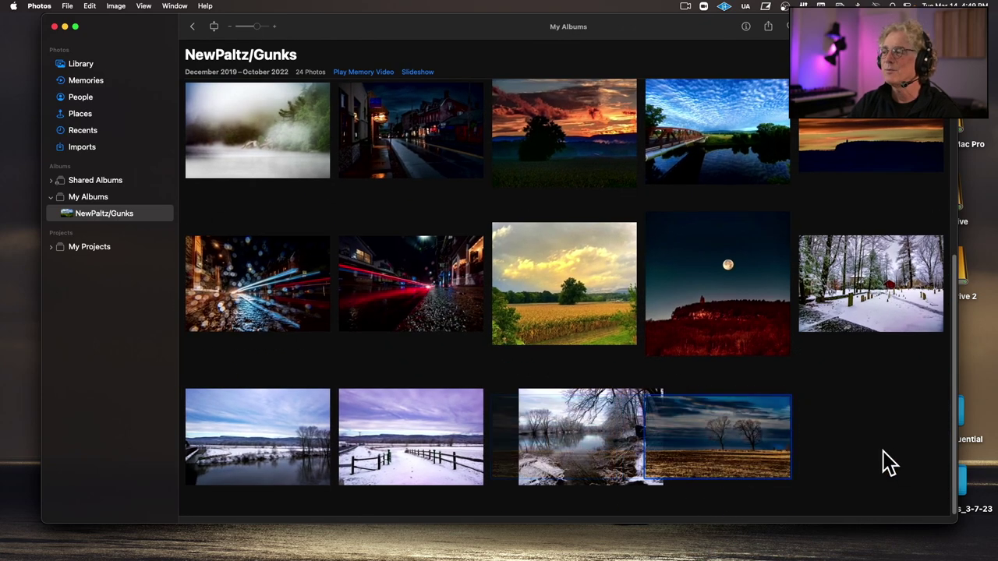
Move the photo of the dark, wet street to the very start of the NewPaltz/Gunks album.
scroll(744, 443, up, 5)
scroll(719, 441, up, 5)
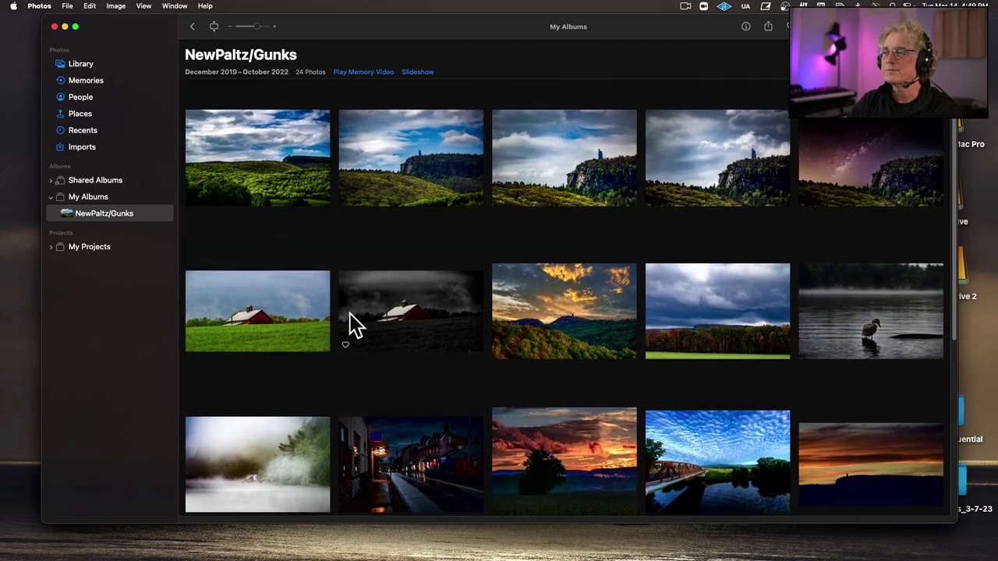
scroll(479, 320, down, 1)
scroll(479, 324, down, 3)
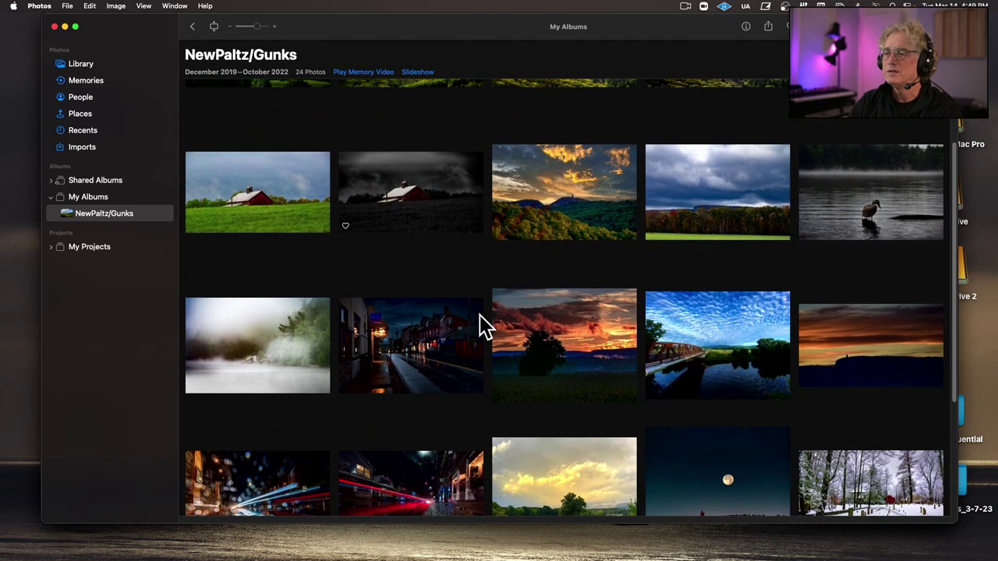
scroll(480, 324, down, 3)
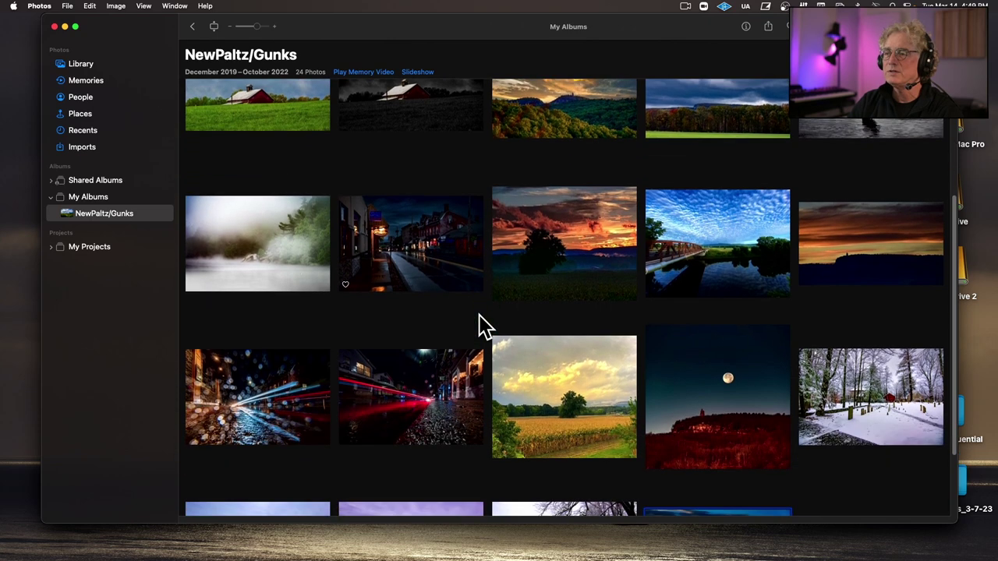
click(413, 236)
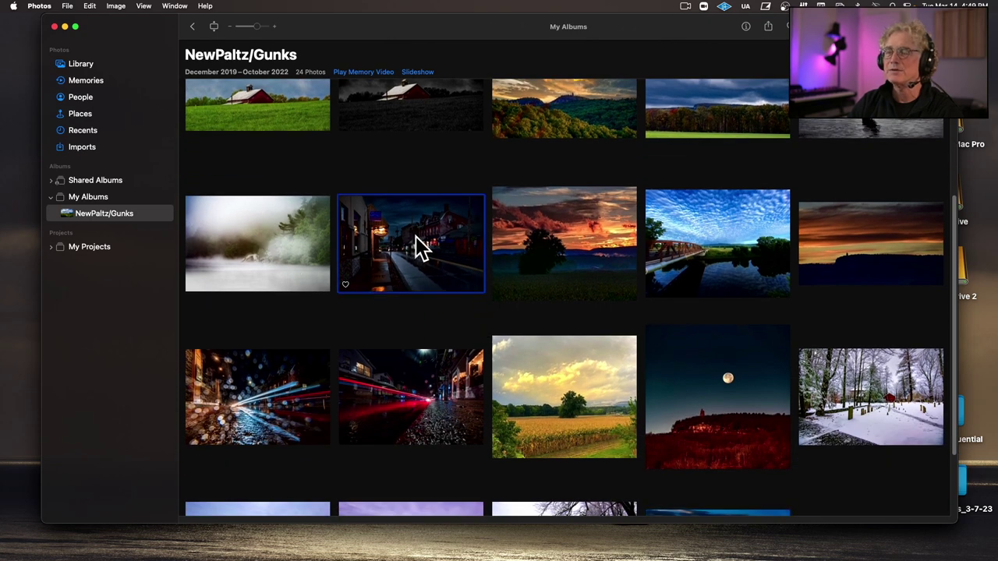
drag(413, 235, 345, 149)
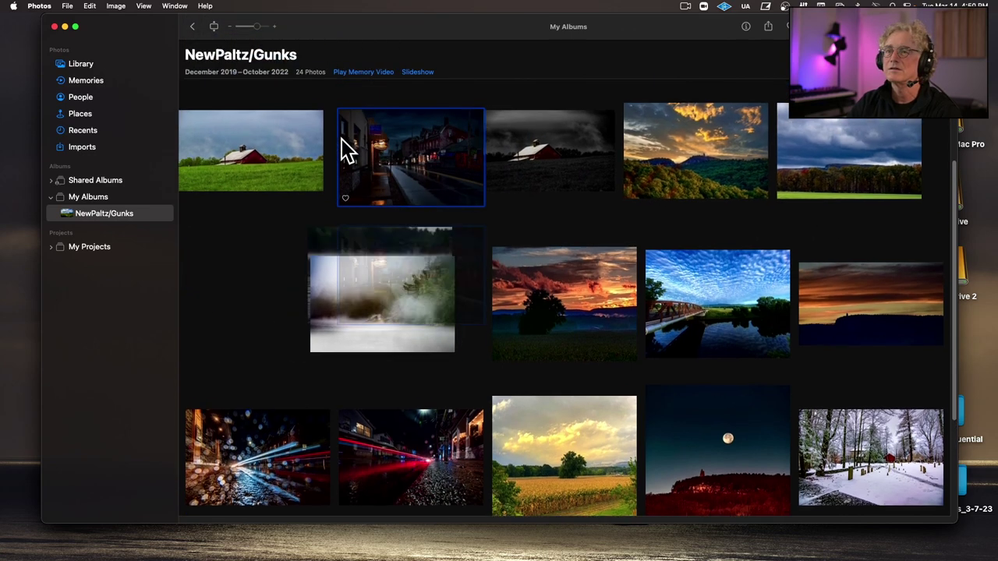
scroll(398, 171, up, 2)
drag(386, 296, 242, 141)
Select the two night street photos with blue and red light trails and move them directly behind the opening street photo.
scroll(370, 276, down, 5)
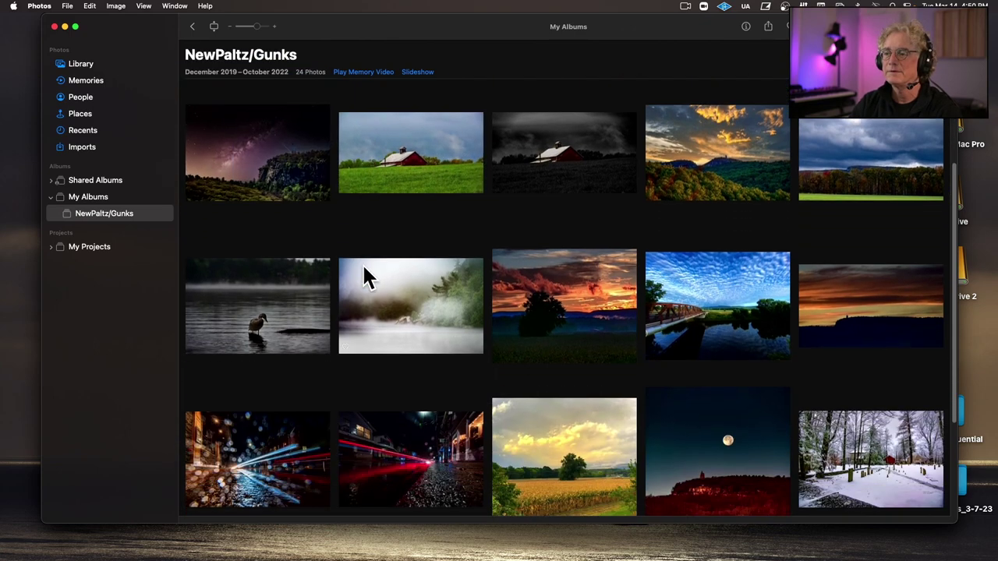
click(323, 282)
super+click(421, 269)
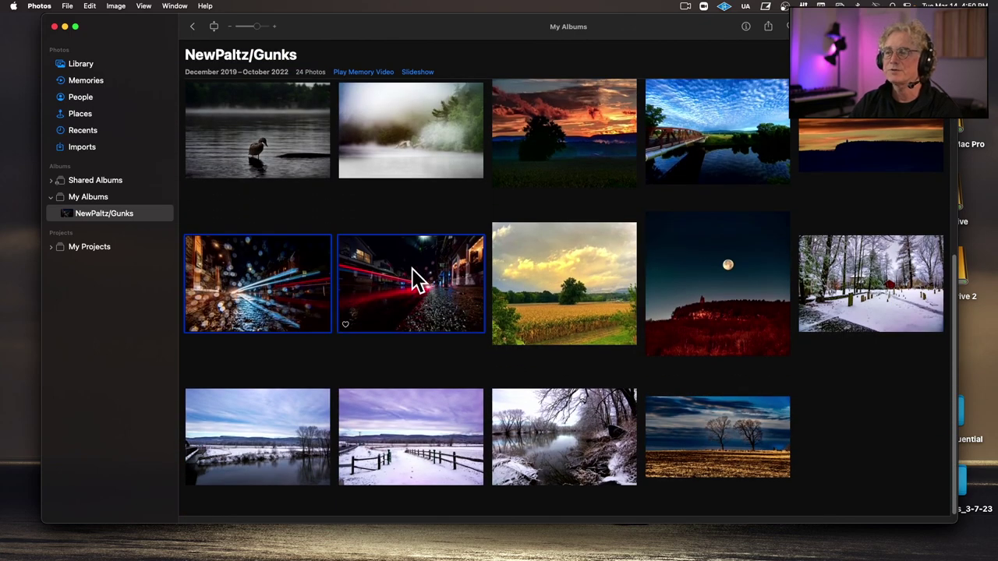
scroll(413, 278, up, 3)
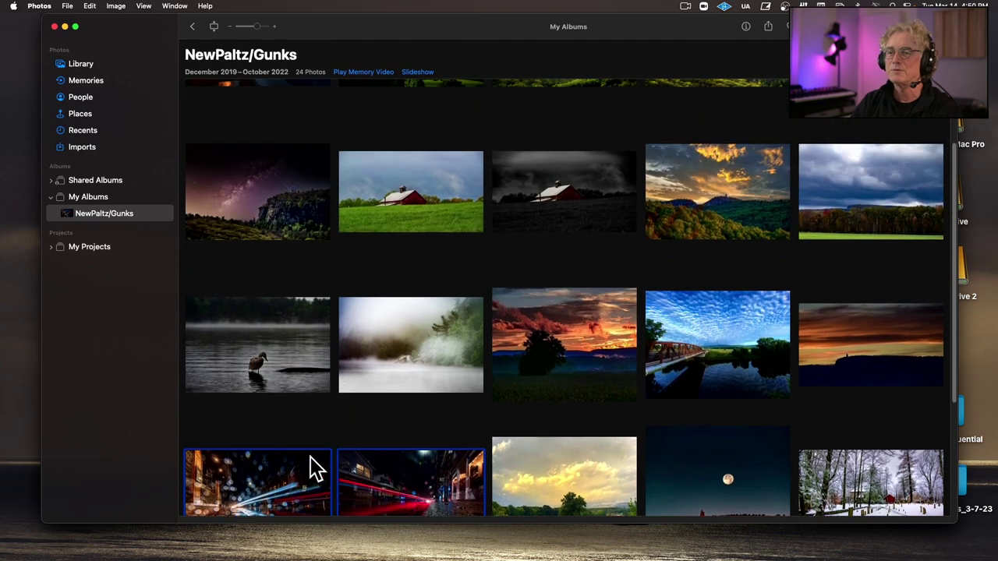
drag(312, 468, 317, 77)
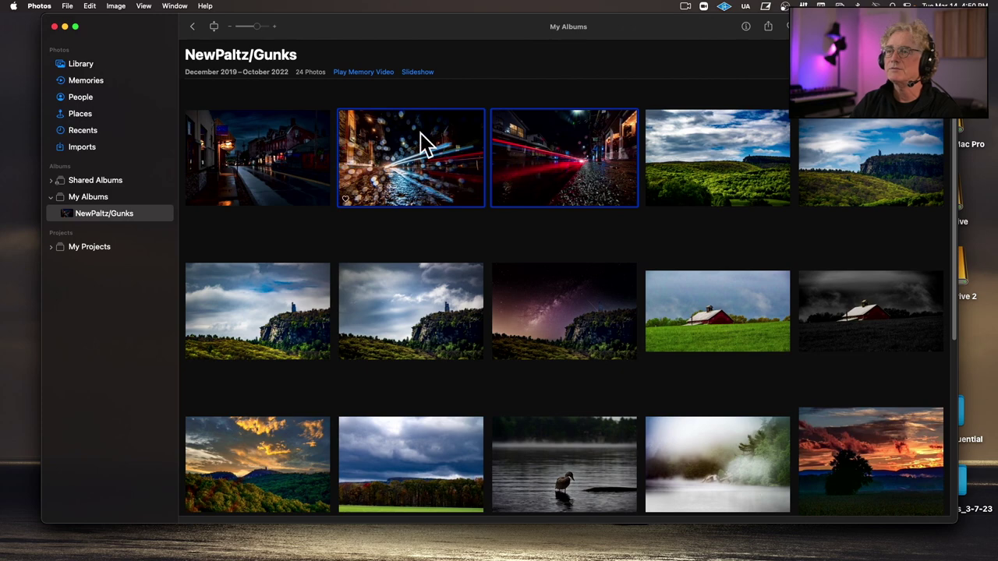
Move the misty lake photo behind the light-trail photos and place the duck photo directly after it.
scroll(422, 138, down, 6)
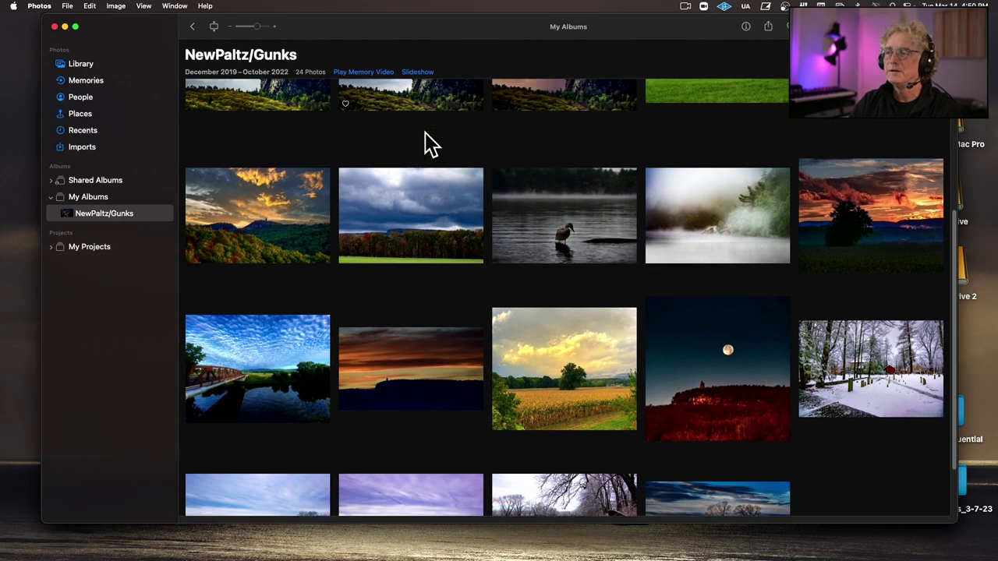
scroll(431, 144, up, 1)
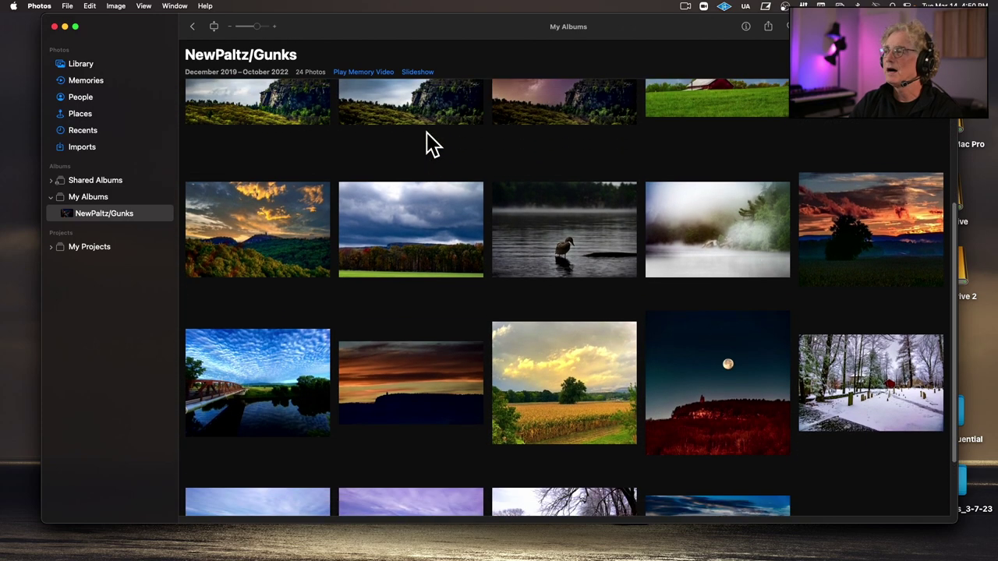
click(687, 242)
scroll(697, 246, up, 5)
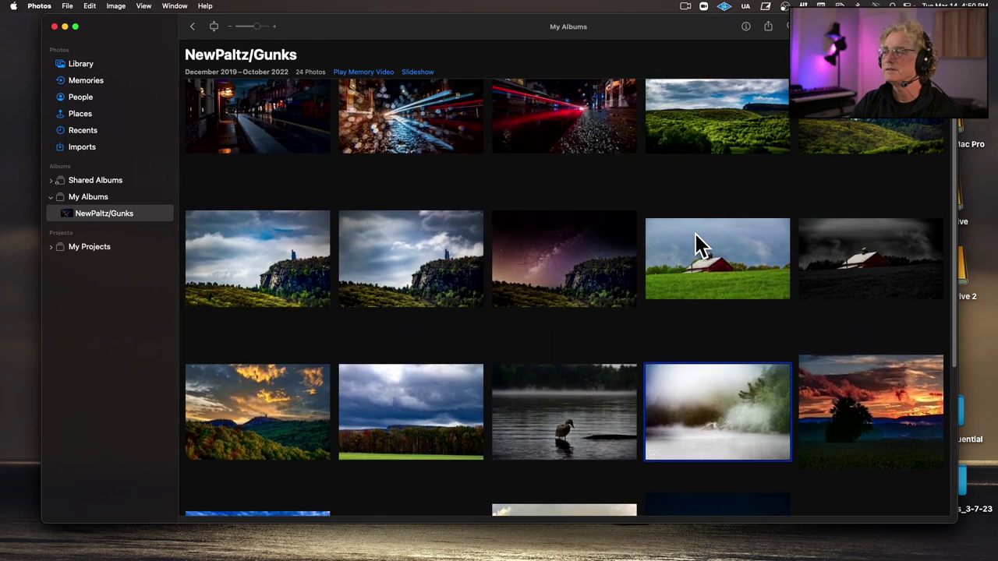
drag(722, 436, 672, 152)
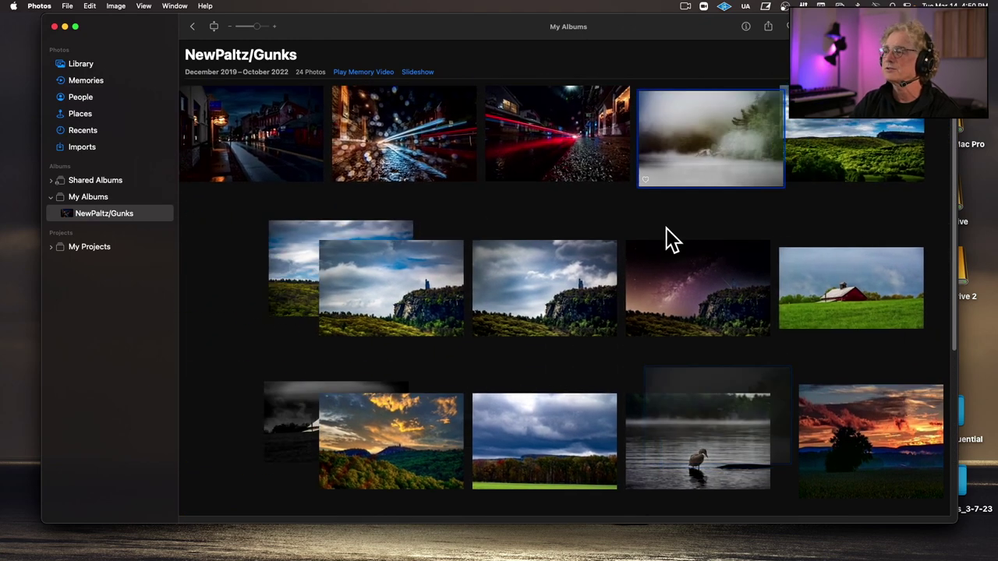
drag(678, 445, 791, 153)
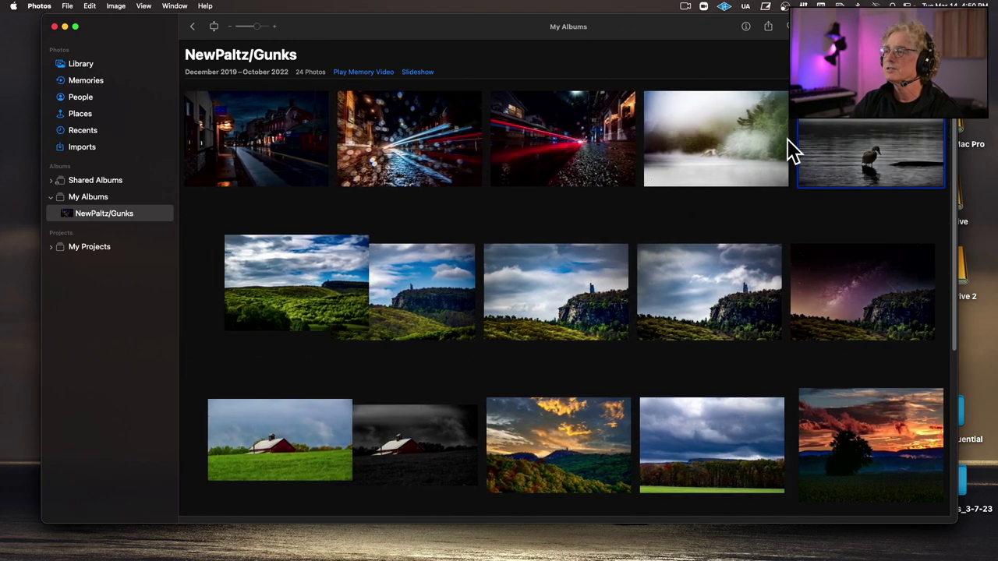
Move the golden sunset photo over the autumn hills directly behind the duck photo.
scroll(733, 177, down, 2)
scroll(733, 178, down, 6)
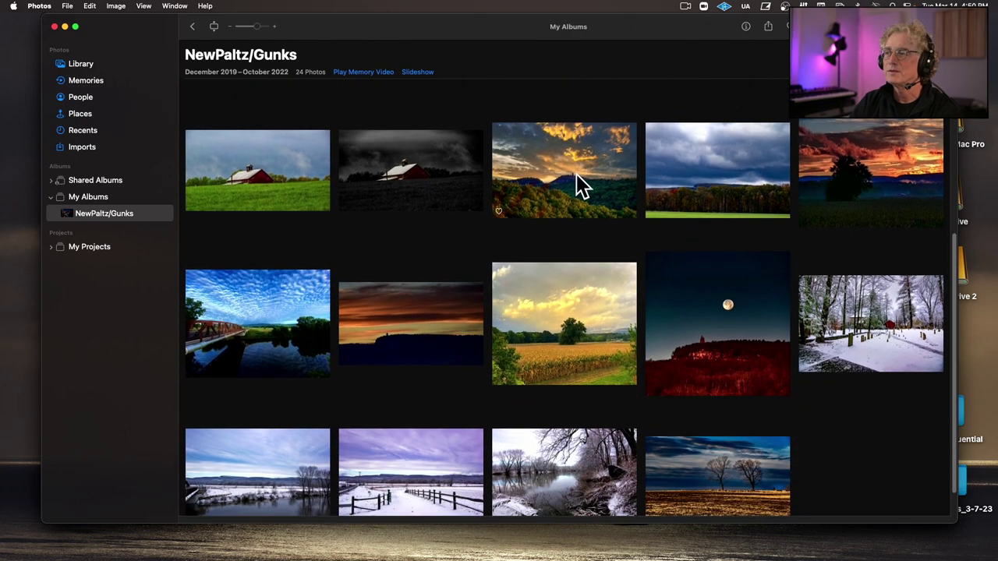
click(580, 183)
scroll(604, 187, up, 6)
scroll(612, 191, up, 2)
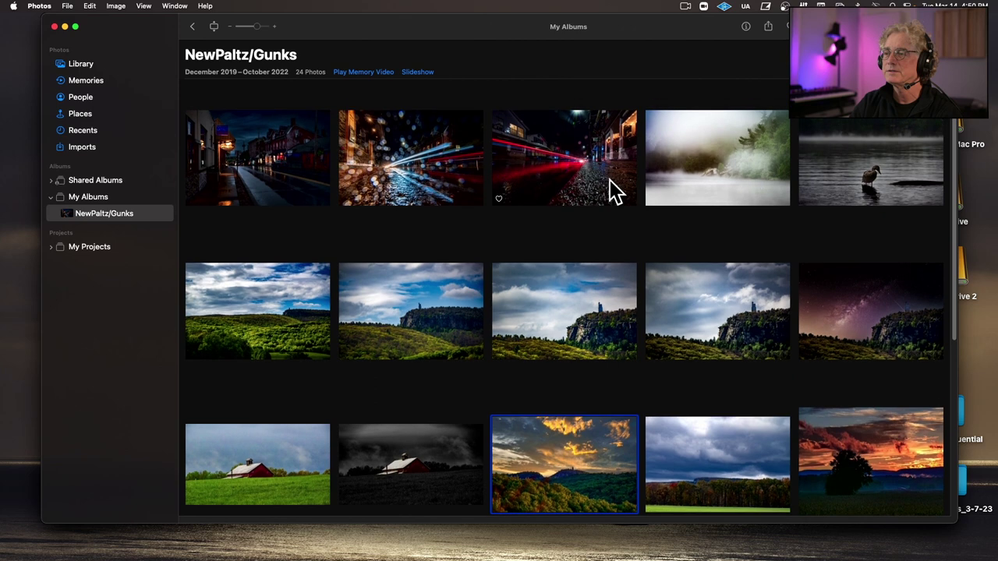
drag(587, 454, 251, 274)
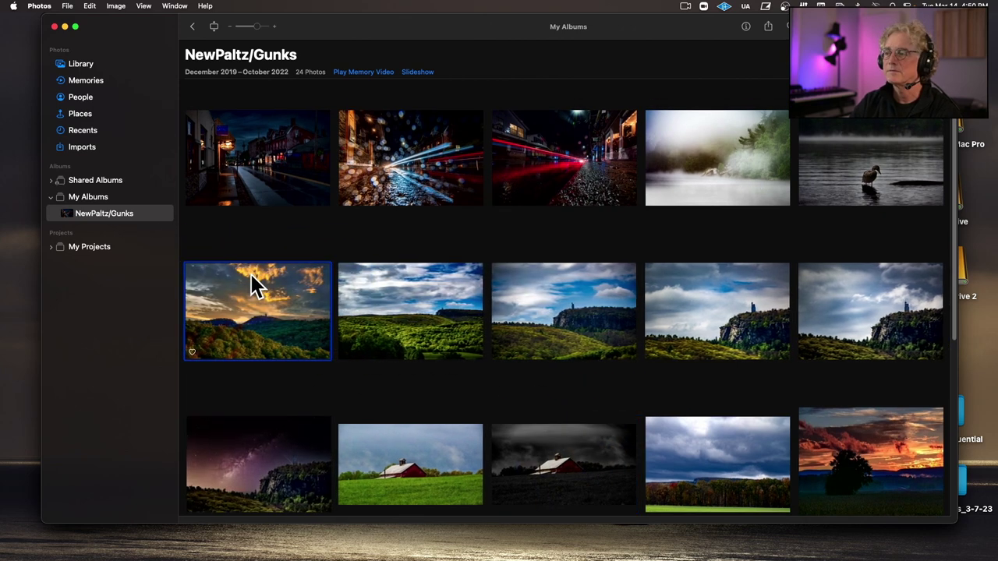
Compare the green ridge and tower cliff photos that follow the golden sunset photo.
click(398, 307)
click(694, 313)
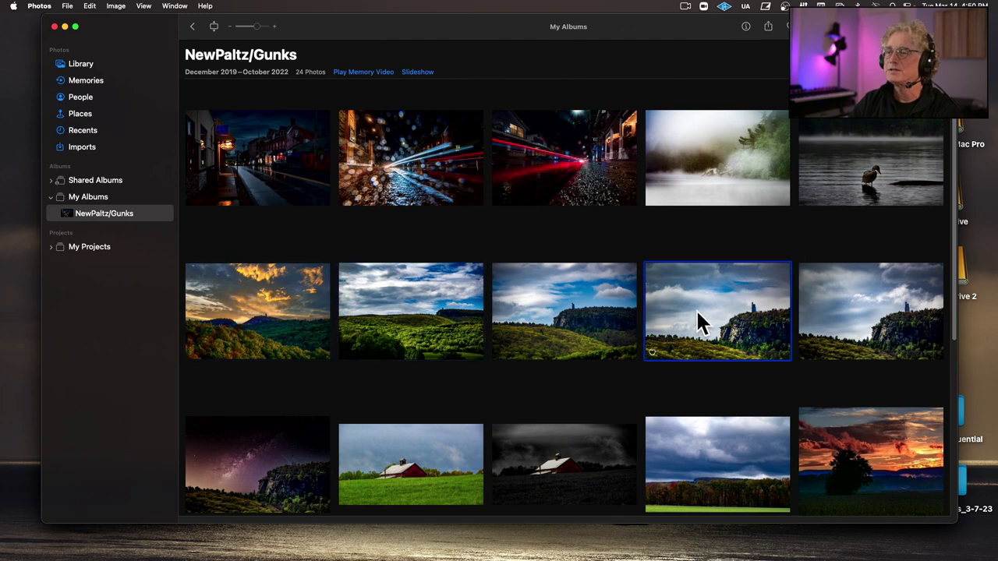
click(836, 321)
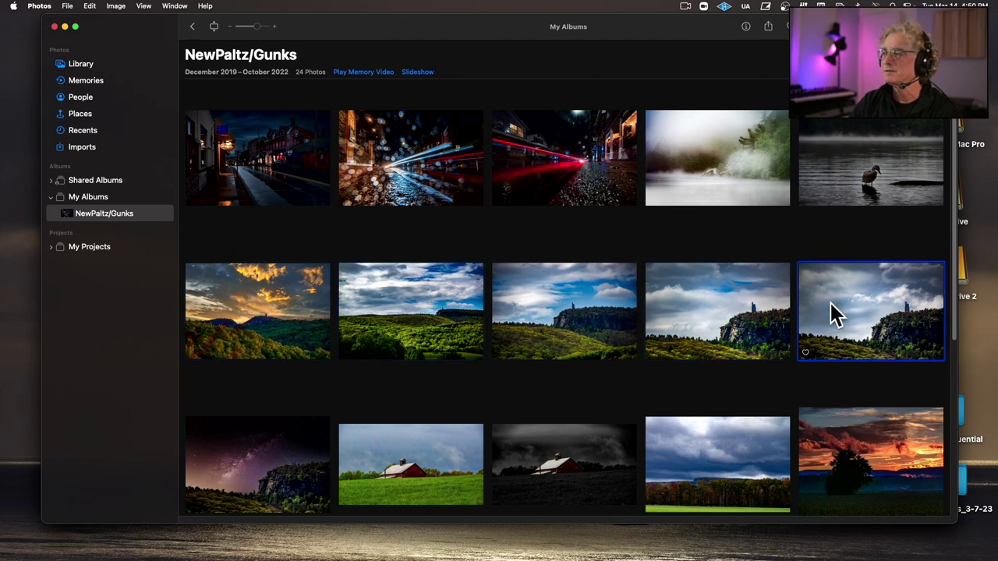
click(735, 314)
click(611, 310)
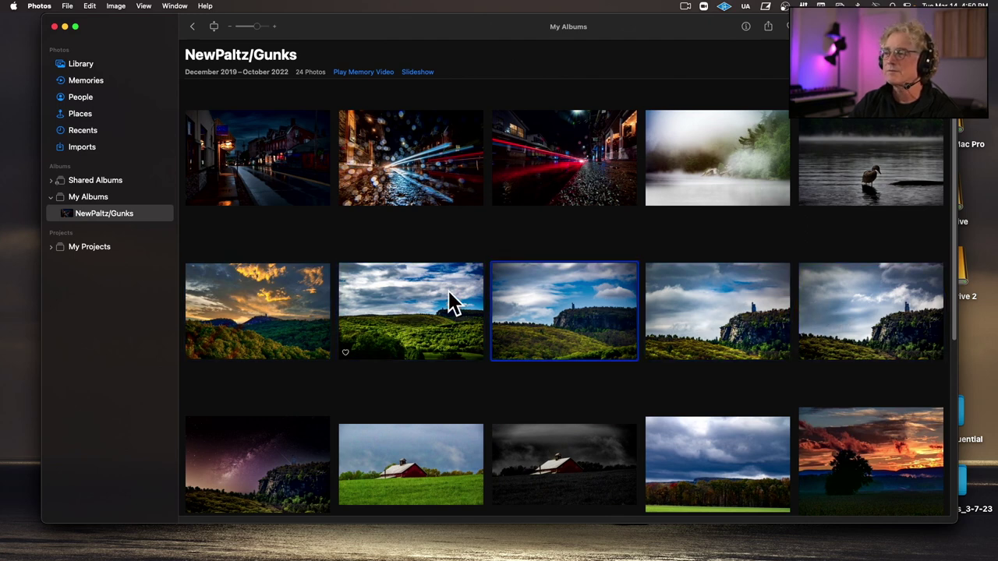
click(446, 301)
Move the black-and-white barn photo and then the colour barn photo directly behind the golden sunset photo.
scroll(487, 300, down, 3)
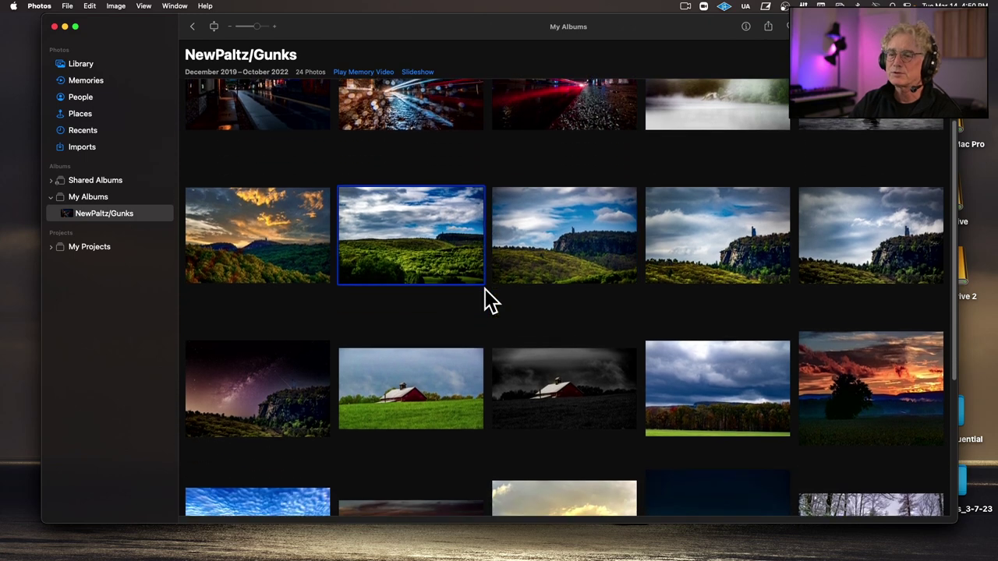
click(434, 382)
click(543, 381)
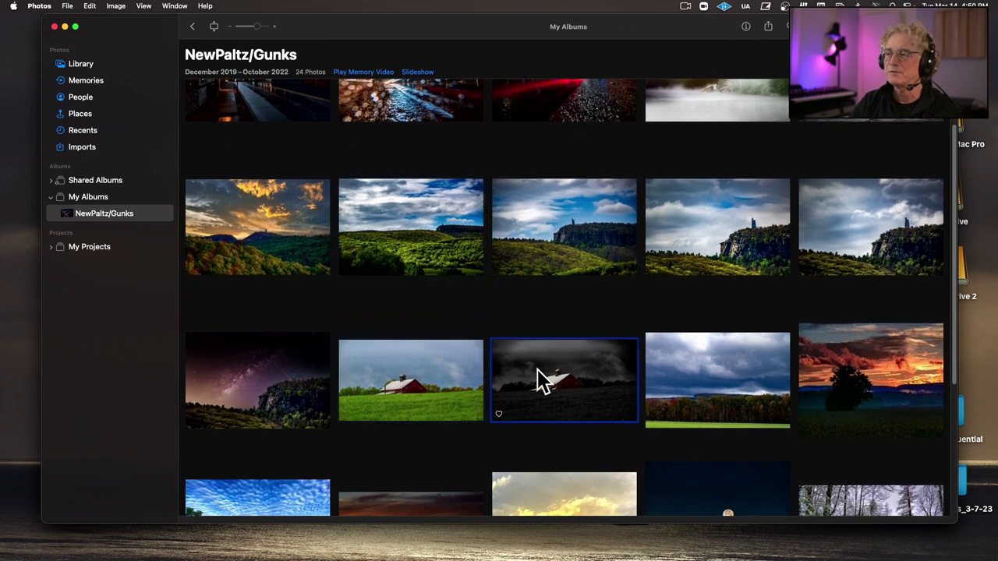
drag(584, 390, 374, 230)
drag(543, 382, 614, 241)
Place the cloudy autumn tree line photo behind the colour barn photo, followed by the tower cliff photo with heavy grey clouds.
scroll(853, 321, down, 4)
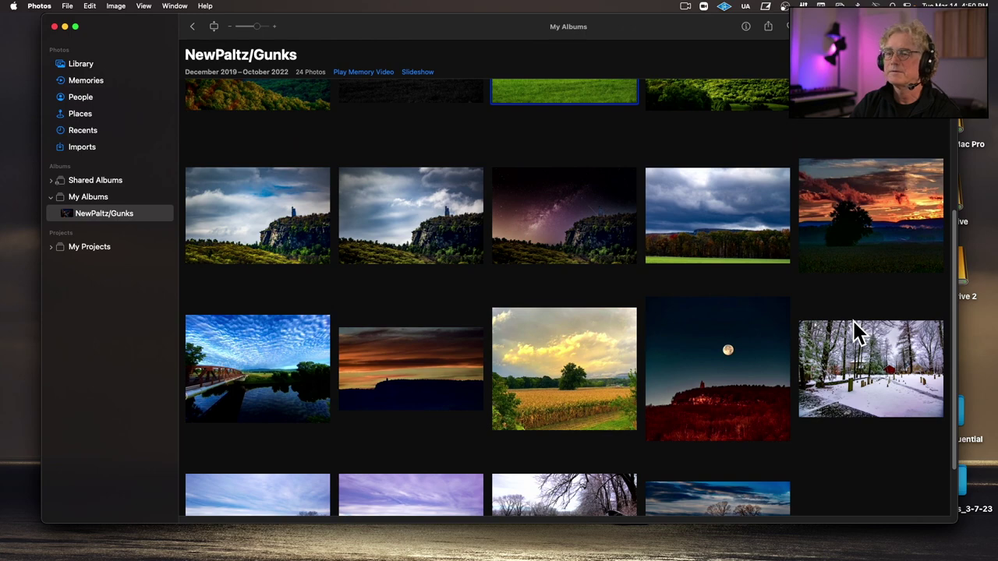
scroll(853, 321, up, 4)
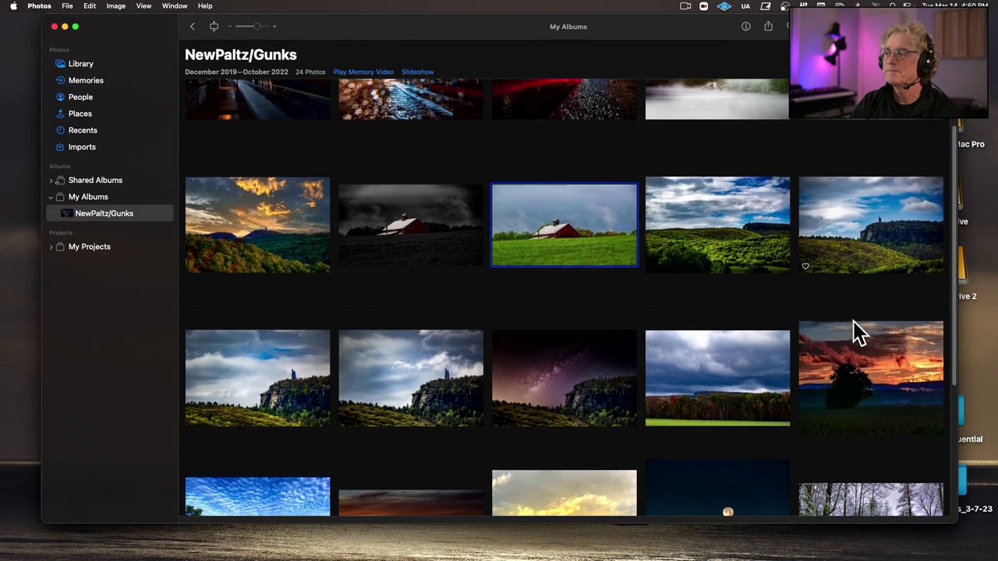
scroll(853, 321, up, 2)
scroll(852, 321, down, 1)
scroll(852, 321, up, 2)
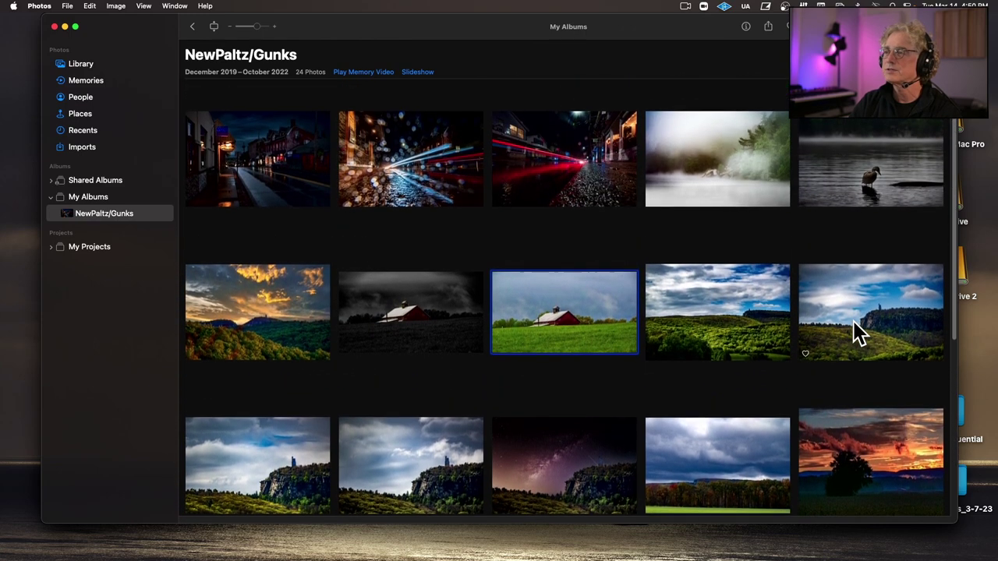
scroll(857, 327, down, 2)
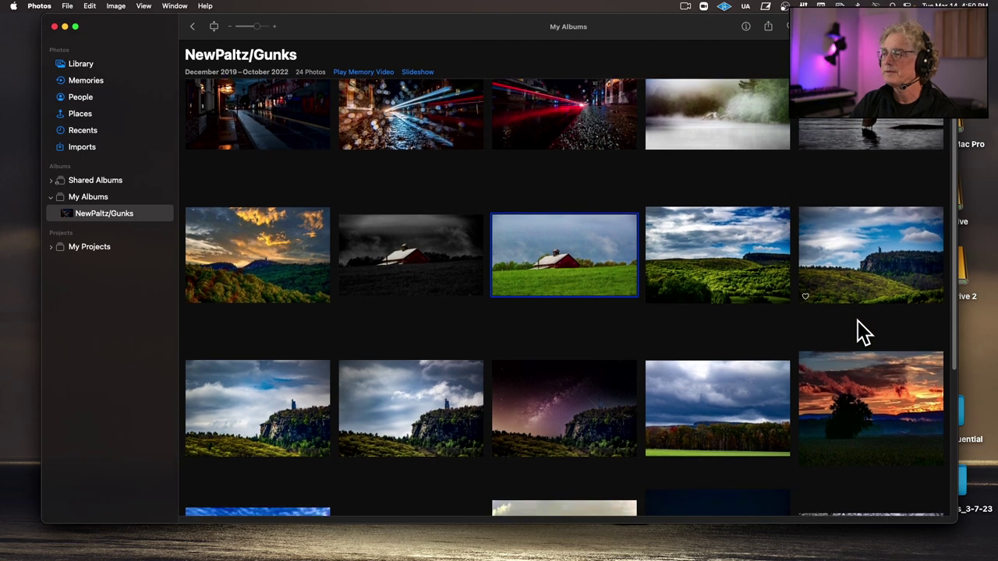
drag(746, 368, 681, 240)
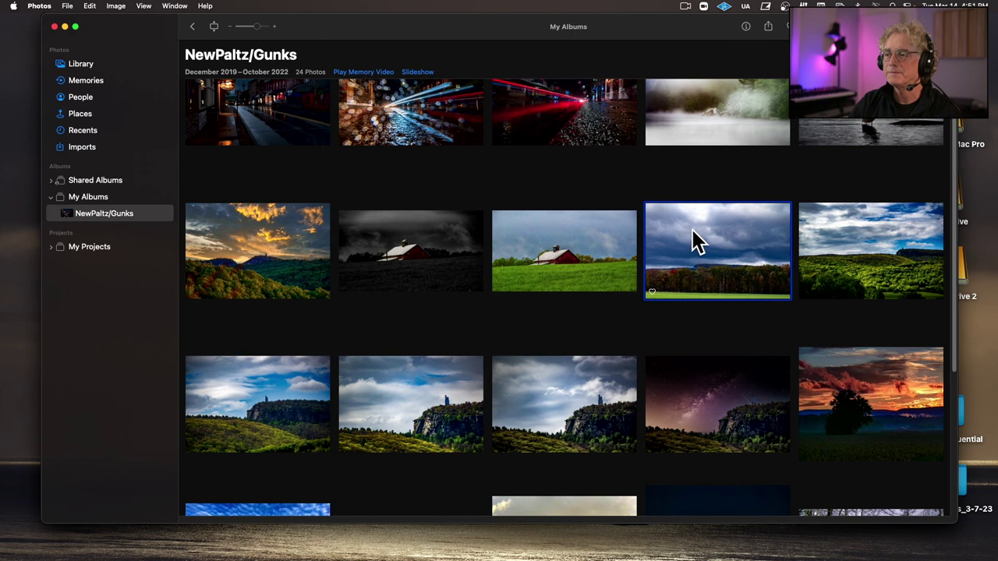
drag(585, 402, 819, 248)
Move the cornfield, red-sky tree, orange ridge sunset and full moon photos, in that order, behind the grey-cloud tower cliff photo.
scroll(772, 379, down, 3)
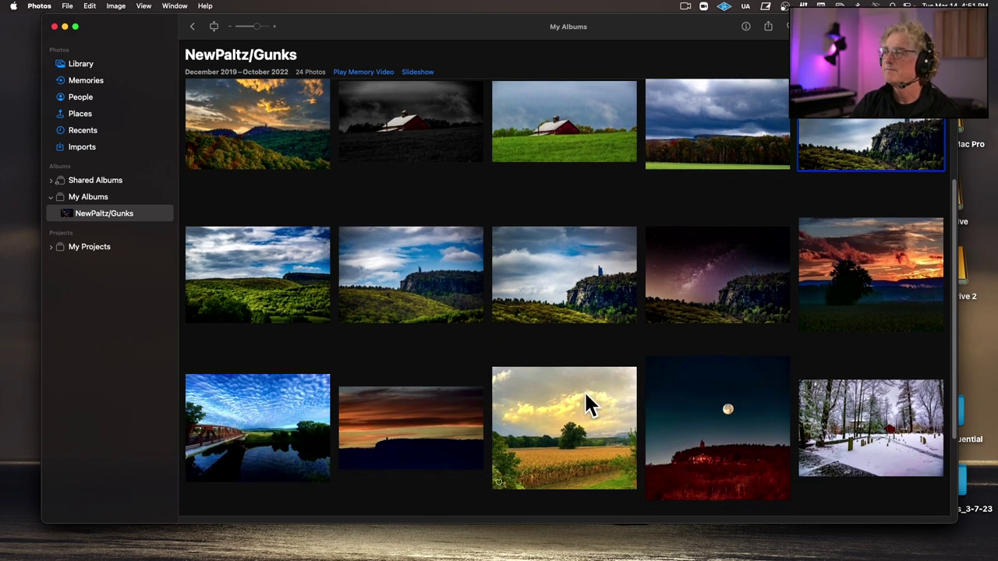
click(586, 394)
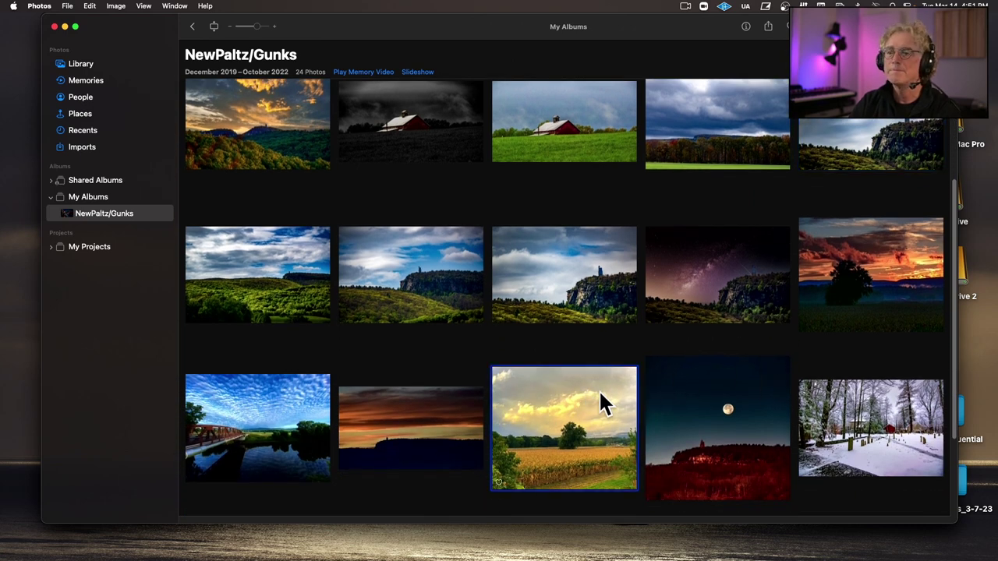
drag(600, 394, 245, 250)
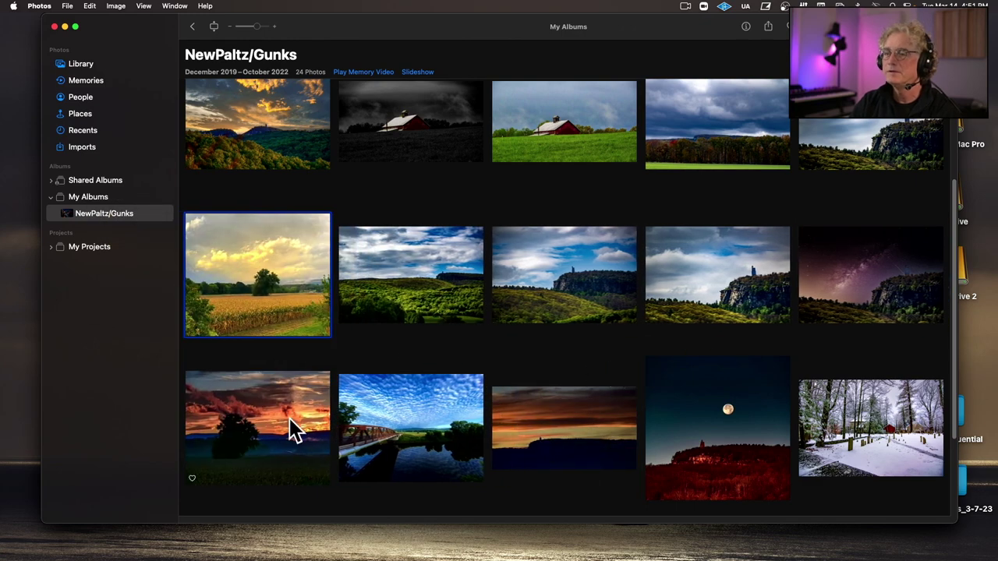
drag(289, 418, 363, 272)
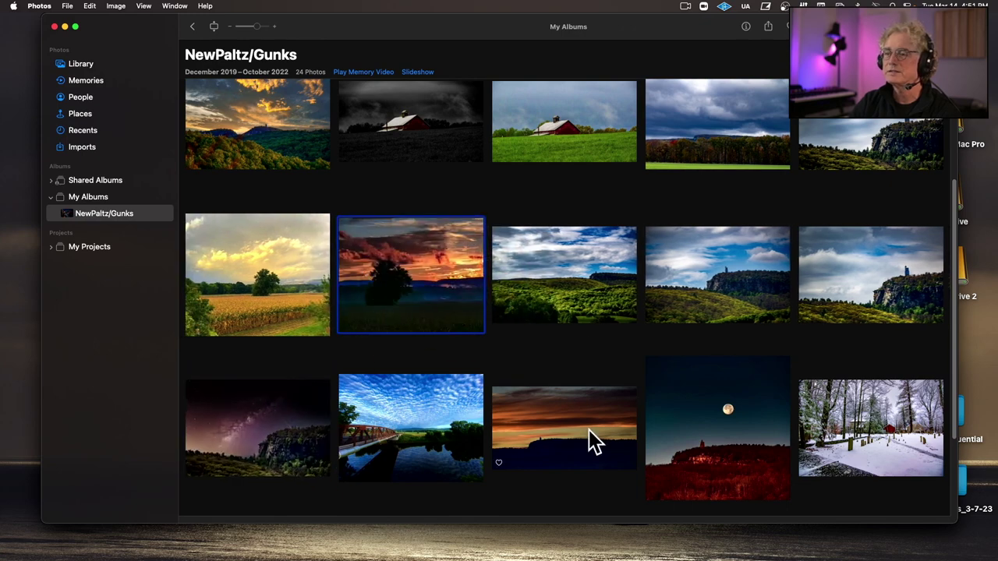
drag(588, 430, 519, 289)
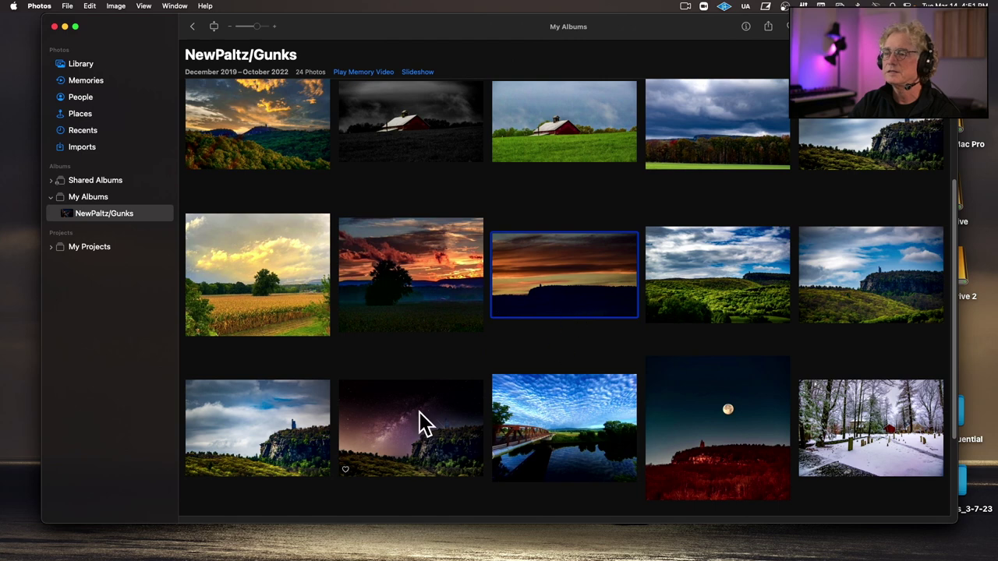
drag(686, 413, 642, 282)
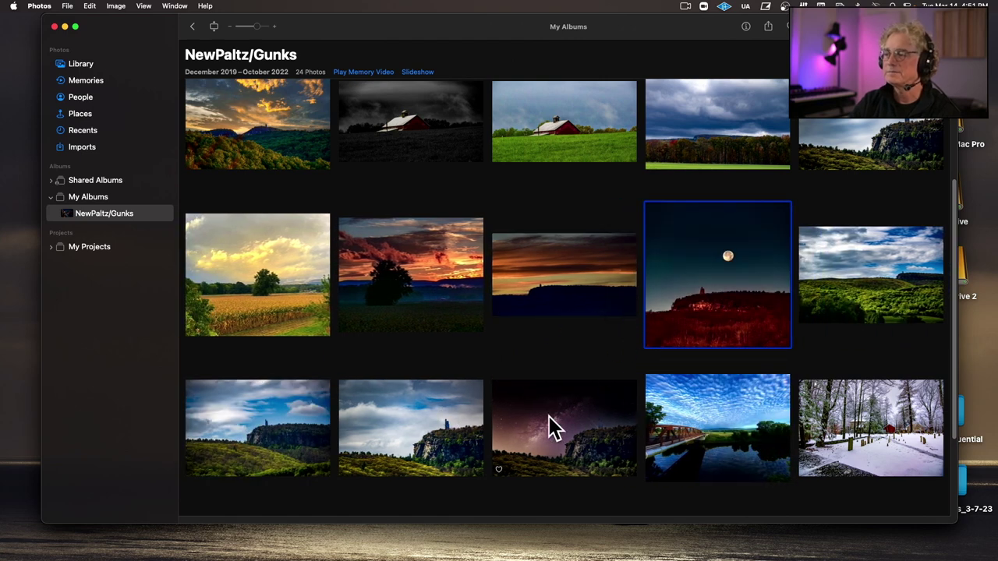
Select the fourteen arranged photos, from the full moon photo back to the first night street photo.
scroll(545, 415, down, 2)
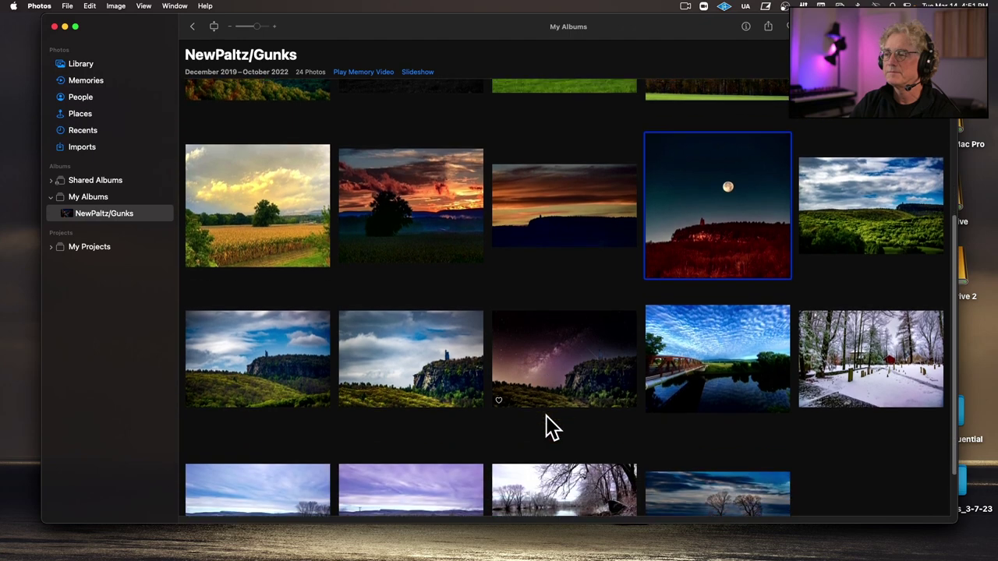
scroll(545, 415, down, 2)
click(538, 291)
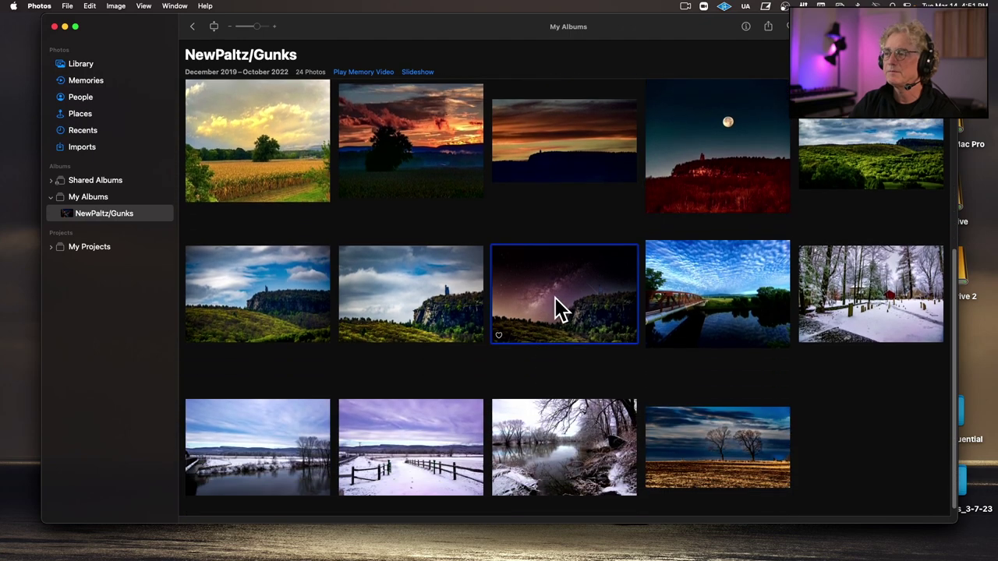
scroll(556, 296, up, 3)
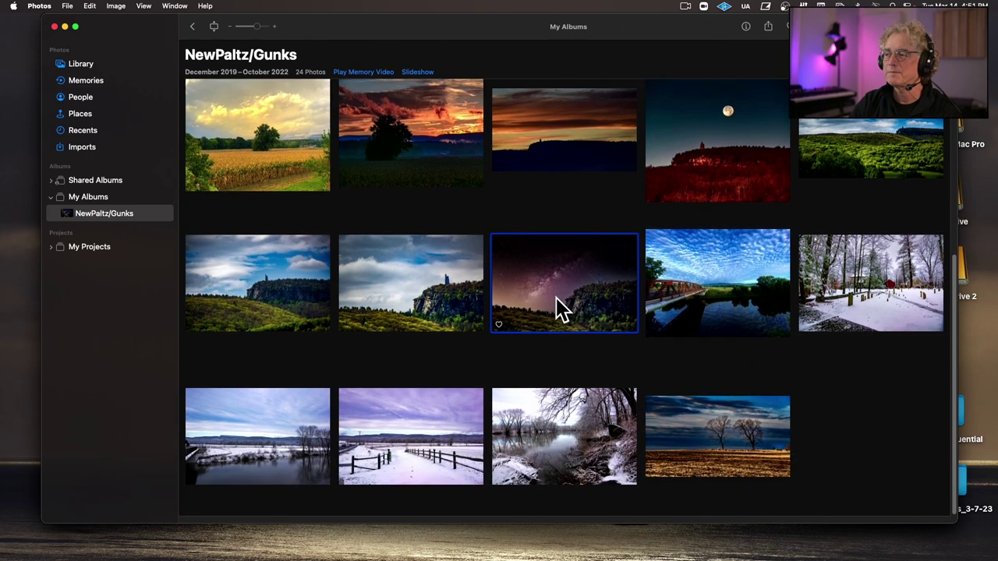
scroll(563, 310, up, 3)
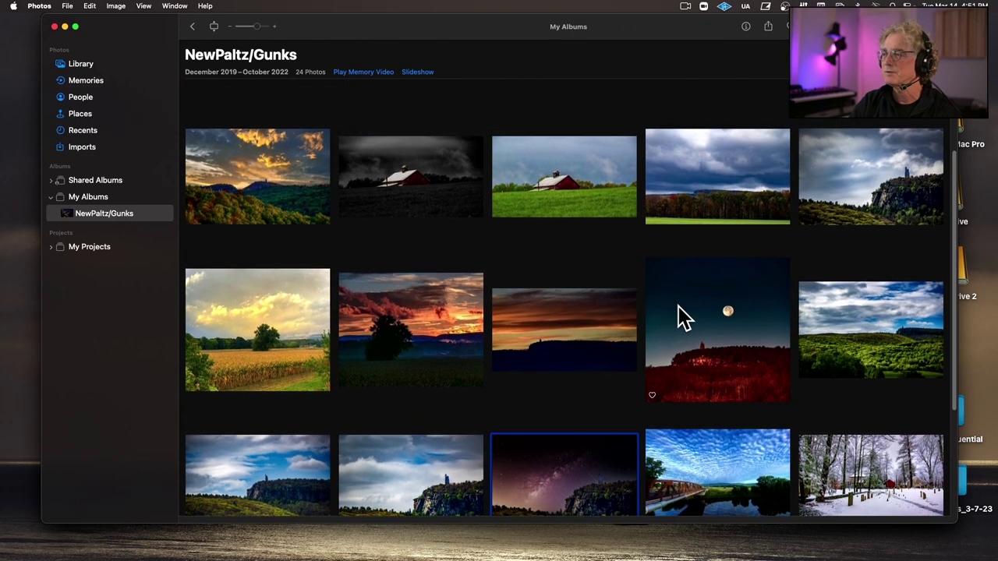
click(683, 316)
shift+click(244, 175)
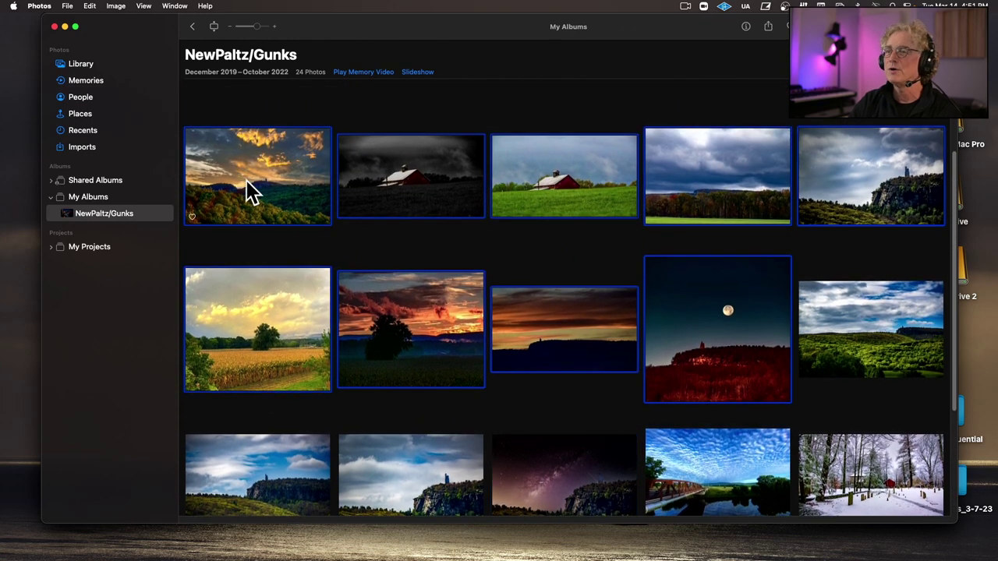
scroll(246, 180, up, 3)
shift+click(257, 160)
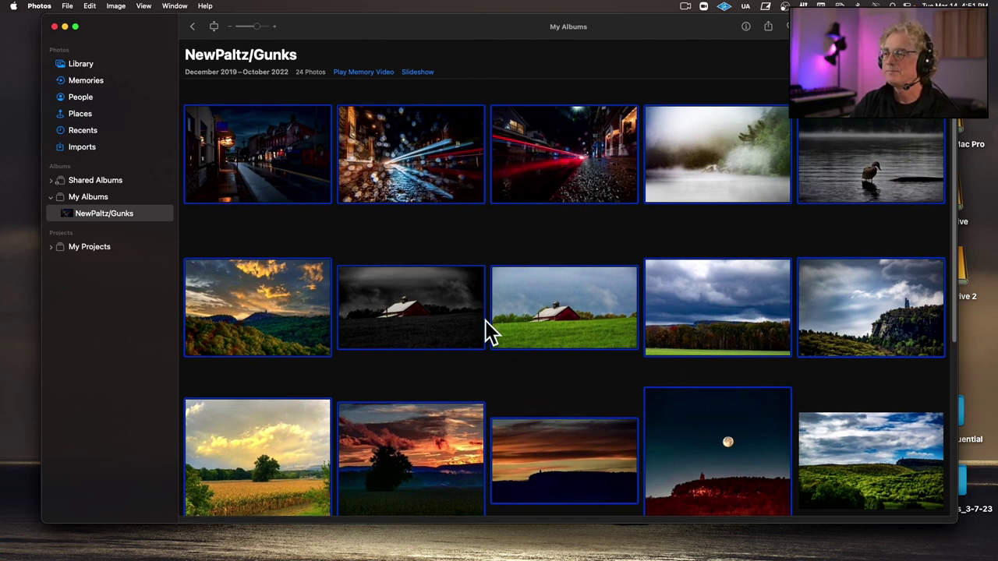
scroll(438, 323, down, 2)
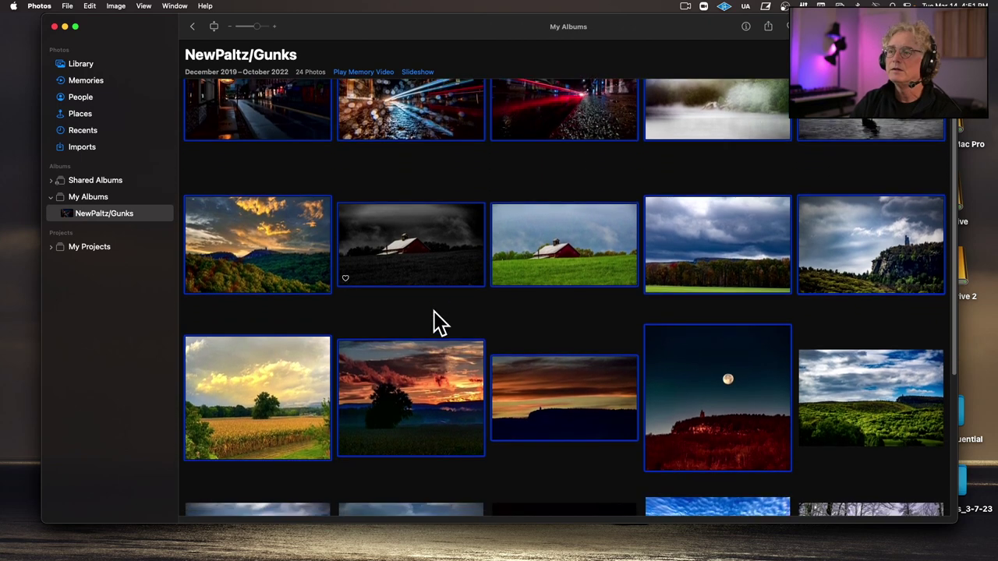
scroll(438, 322, up, 2)
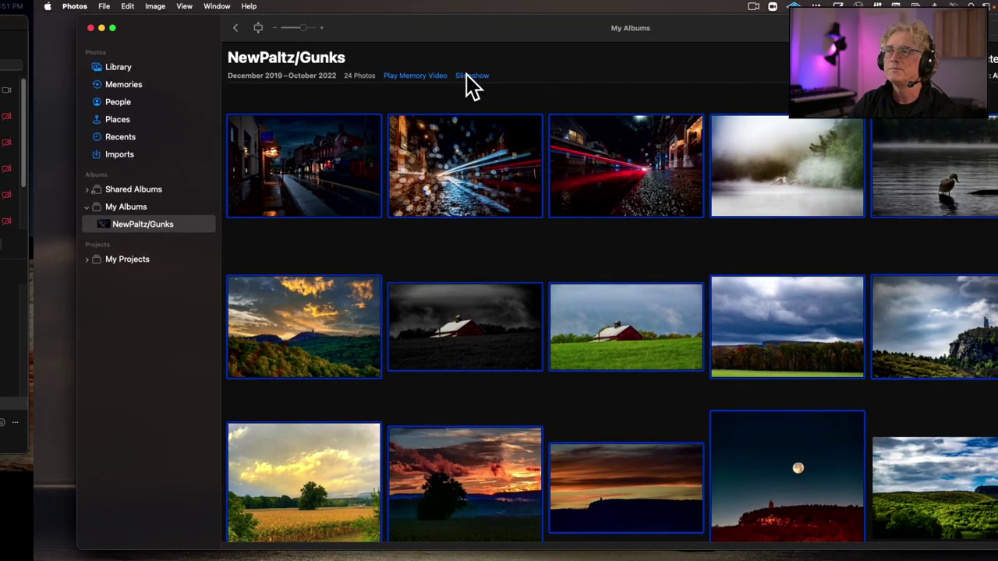
Look at the slideshow's music choices and play the selected photos as a slideshow with the Ken Burns theme.
click(466, 77)
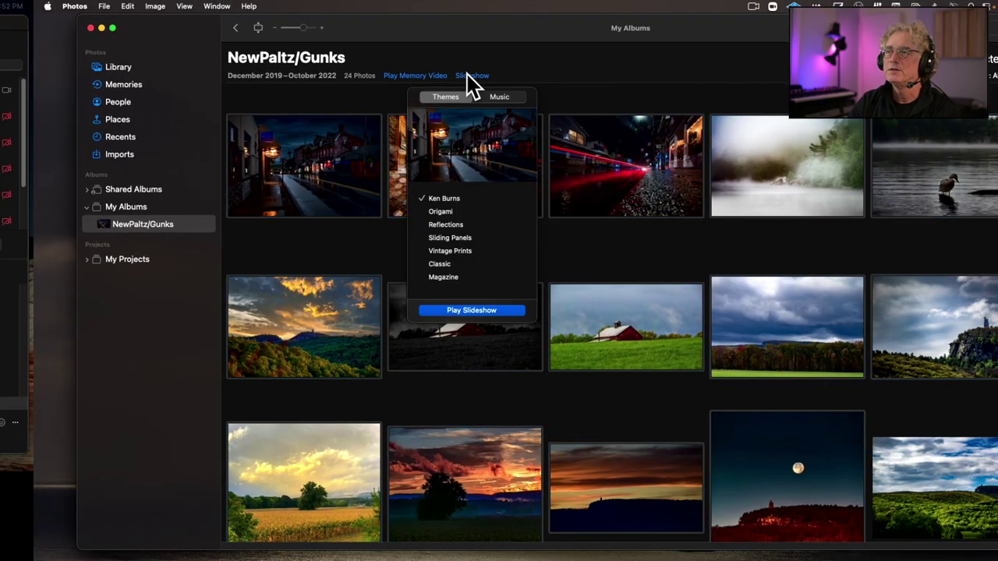
click(500, 97)
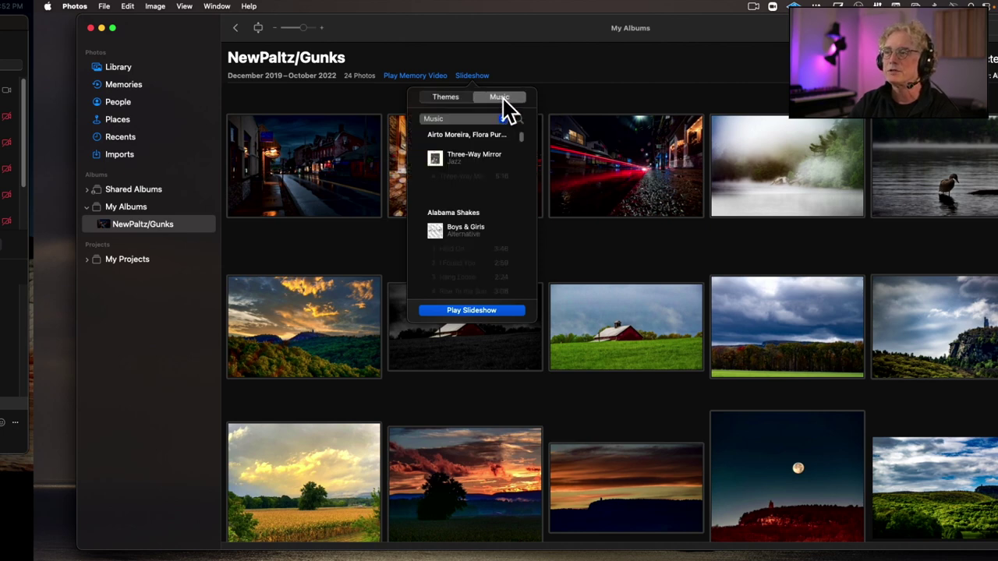
click(448, 100)
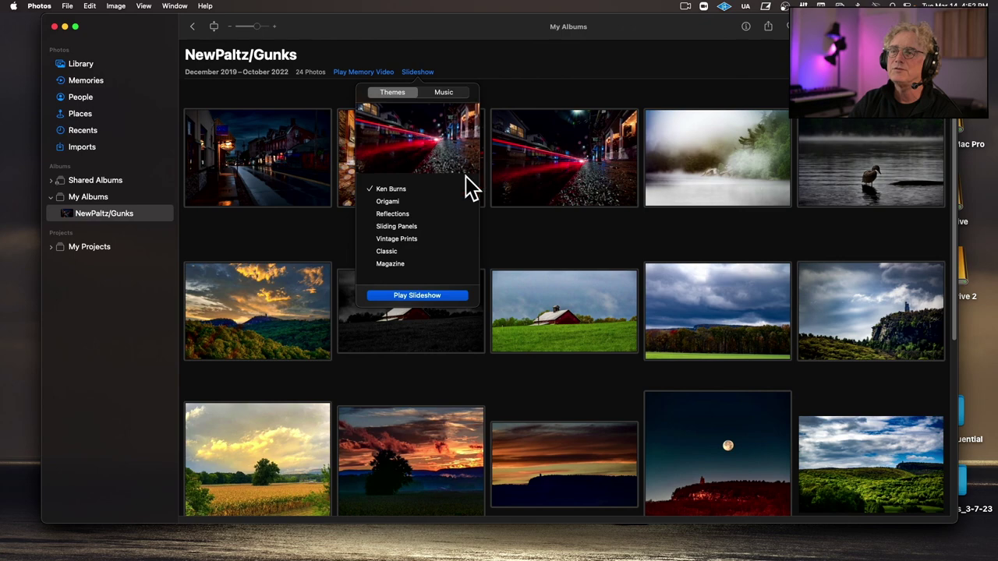
click(427, 294)
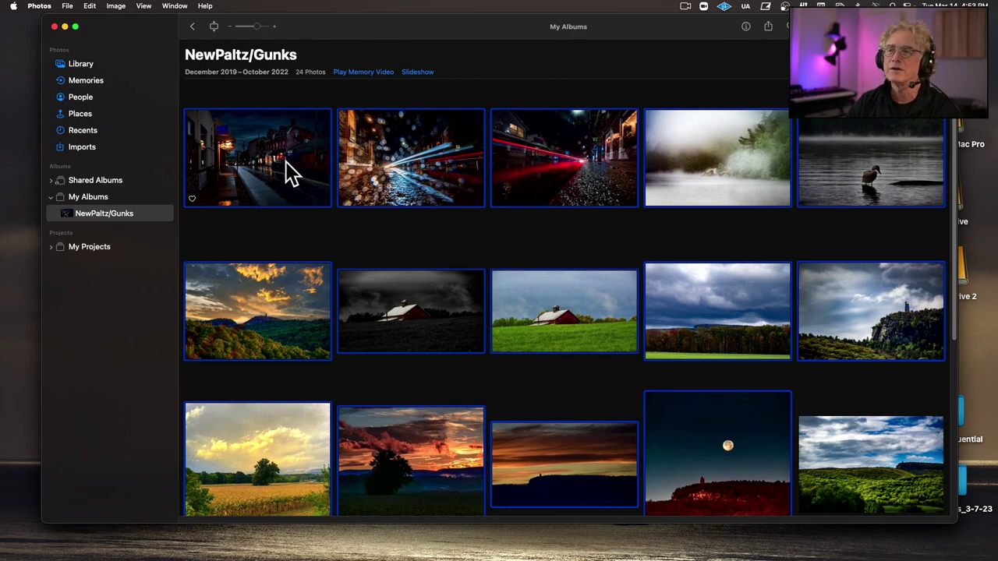
Move the dark empty street photo behind the red light-trail street photo, directly before the misty lake photo.
drag(283, 161, 630, 161)
click(322, 229)
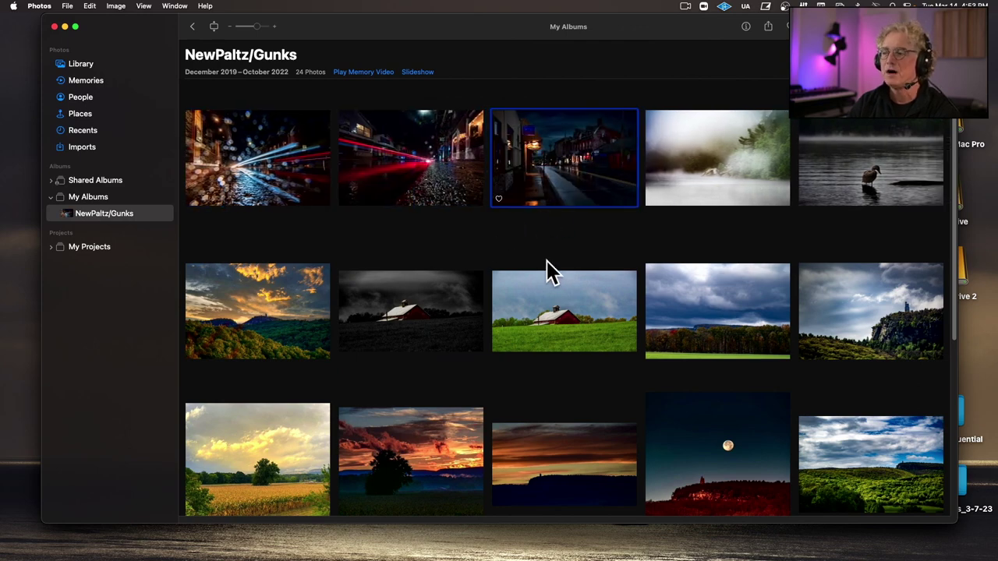
scroll(546, 263, down, 4)
scroll(551, 273, up, 4)
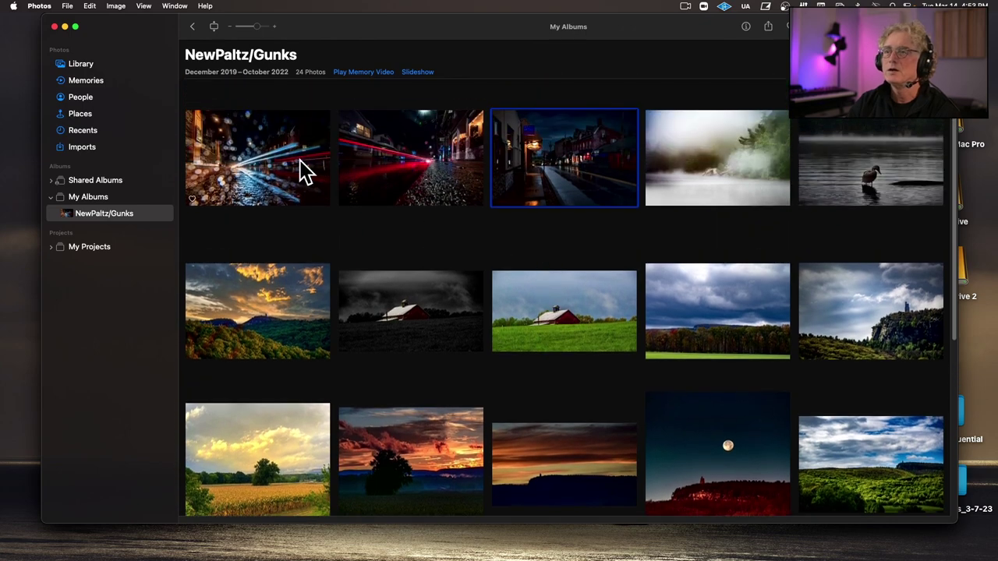
Select the fourteen photos from the blue light-trail street photo through the full moon photo and open their export settings.
click(234, 148)
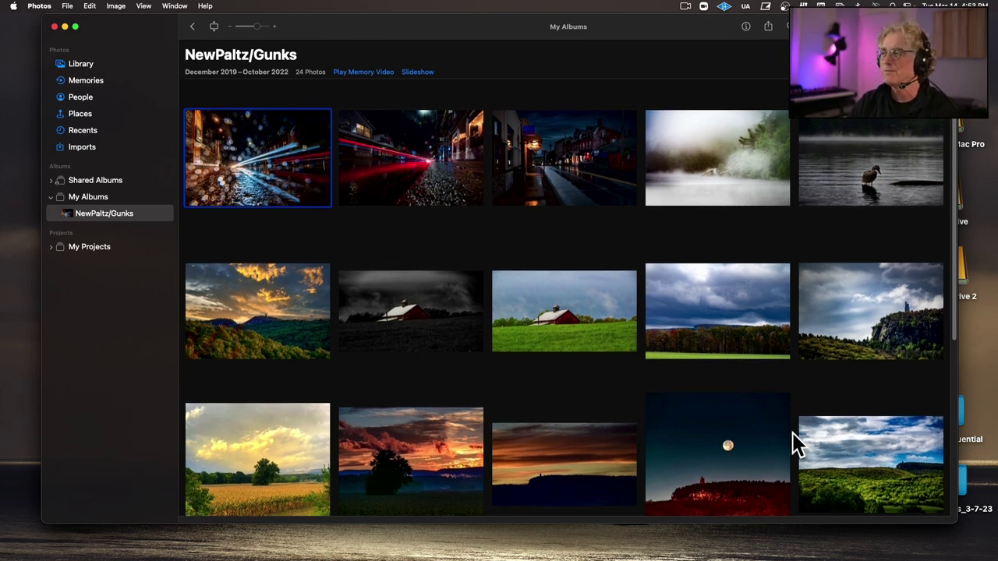
key(super+a)
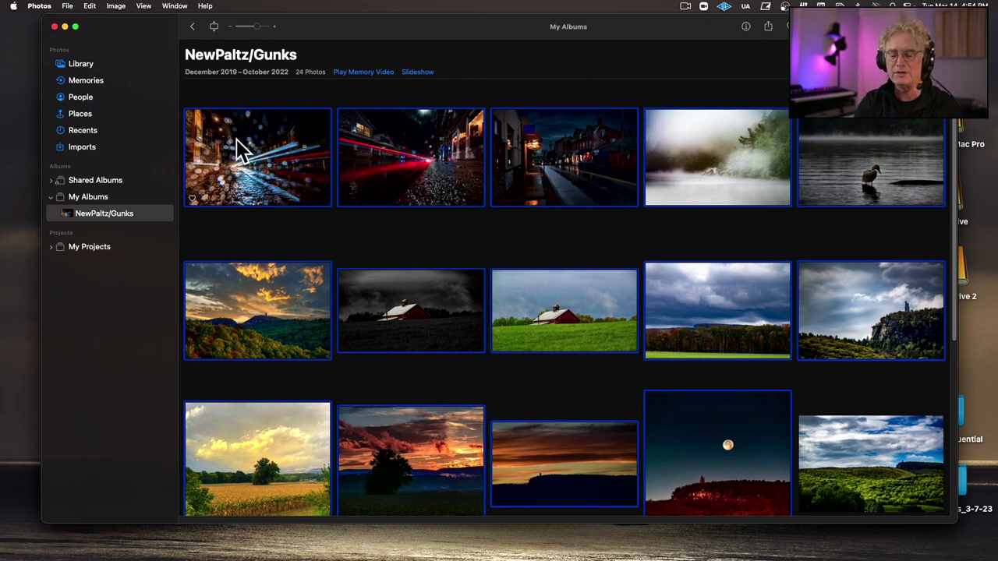
click(73, 7)
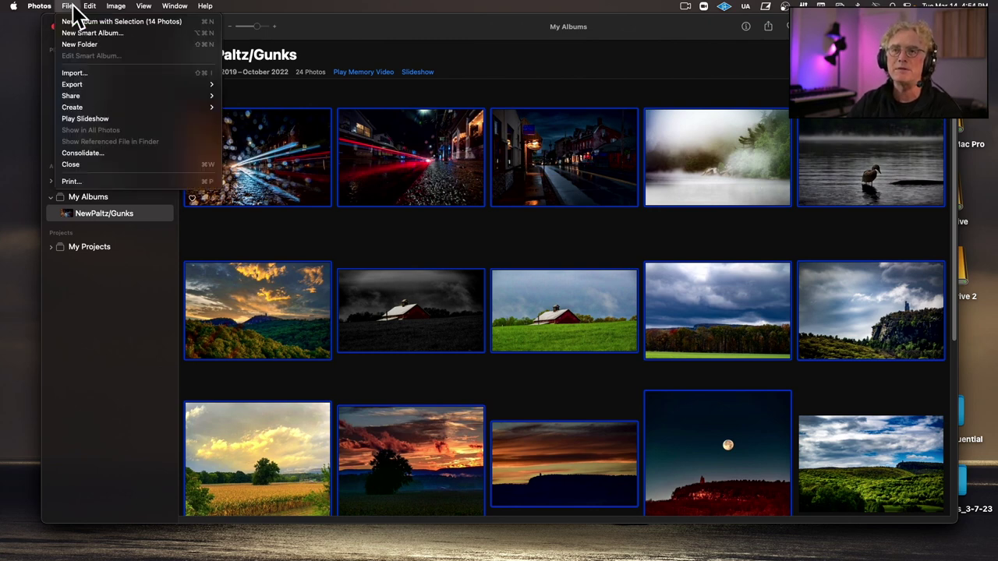
mouse_move(86, 85)
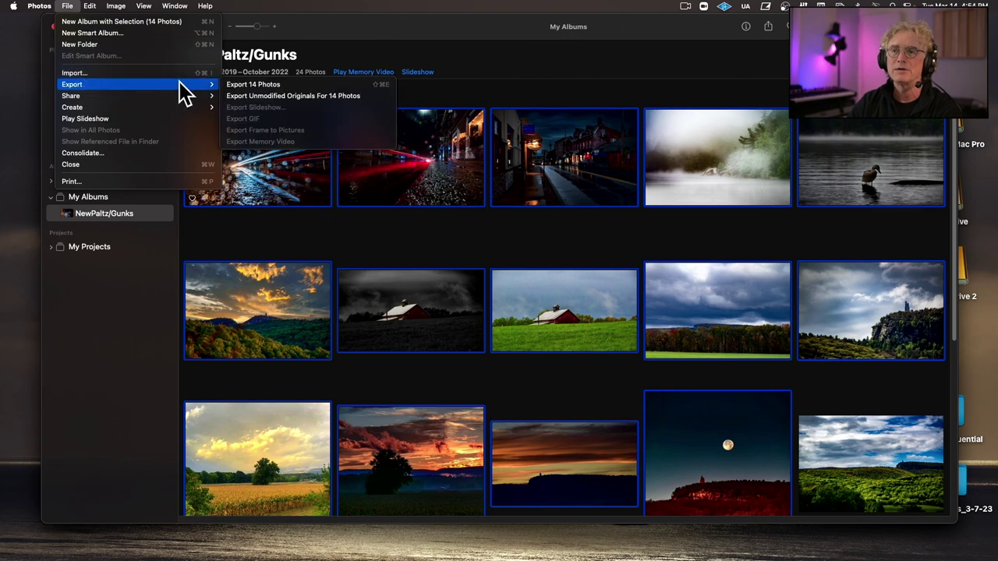
click(247, 87)
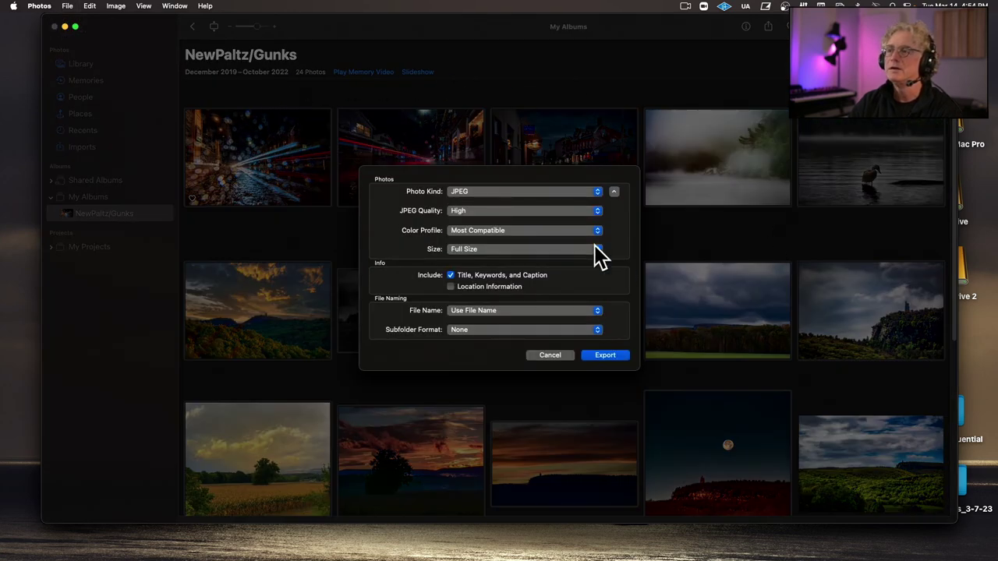
Keep the JPEG quality at High and set the exported file names to Sequential with the prefix "01)".
click(489, 212)
click(488, 214)
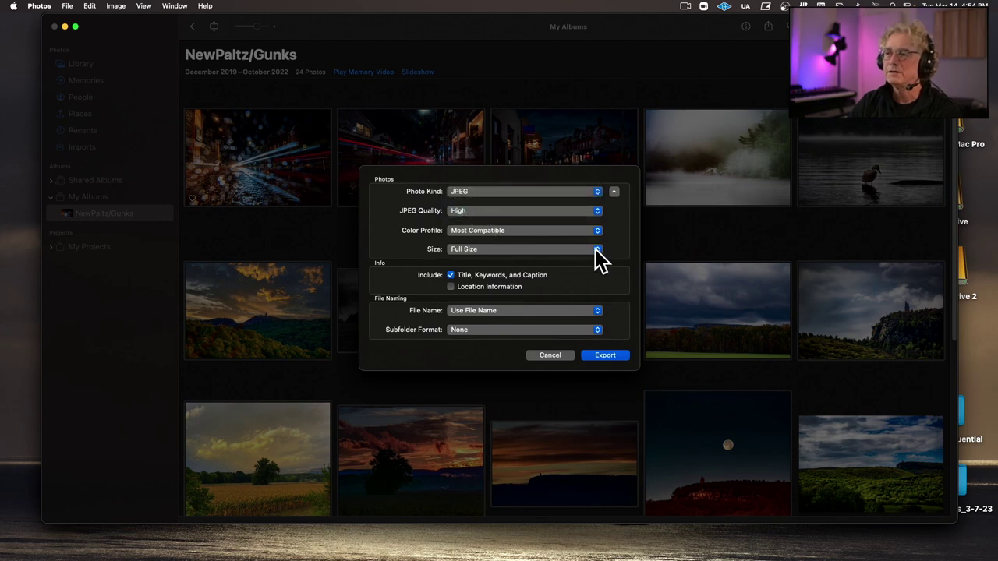
click(492, 312)
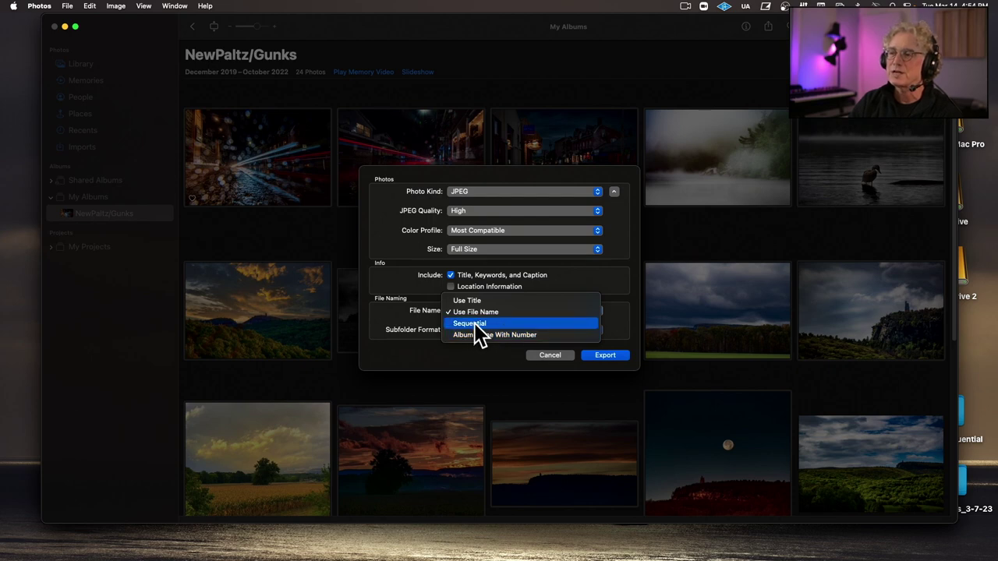
click(623, 290)
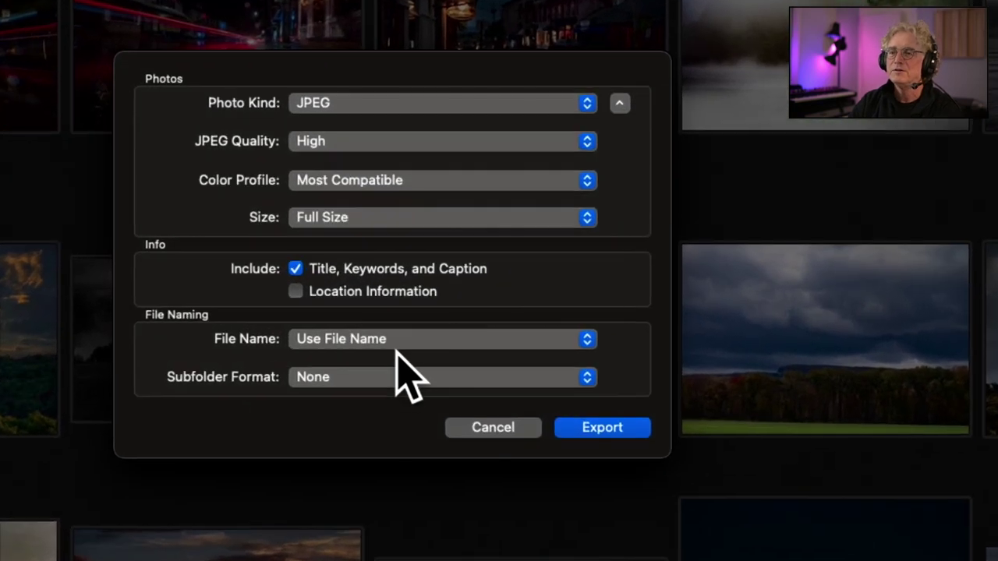
click(413, 334)
click(392, 363)
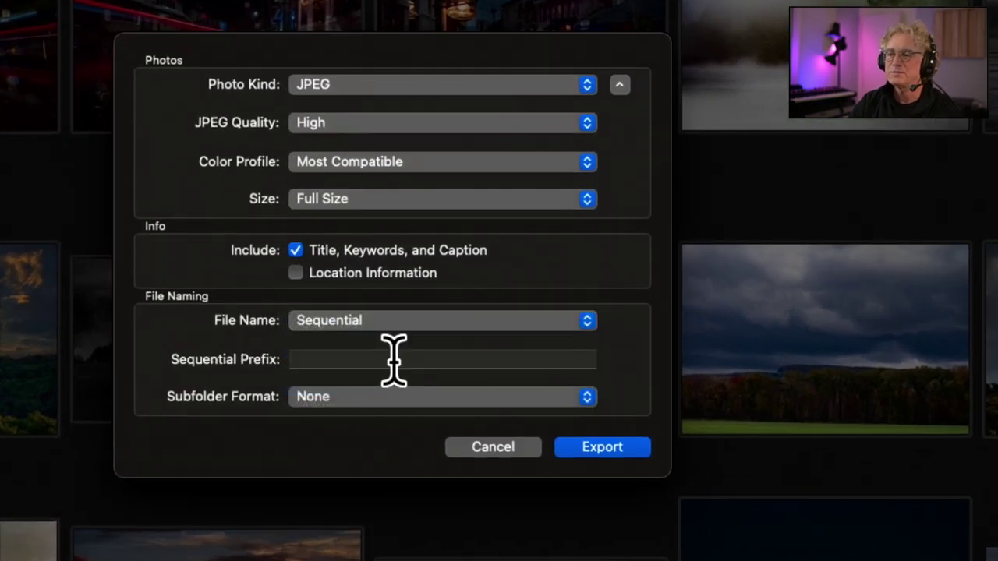
click(392, 360)
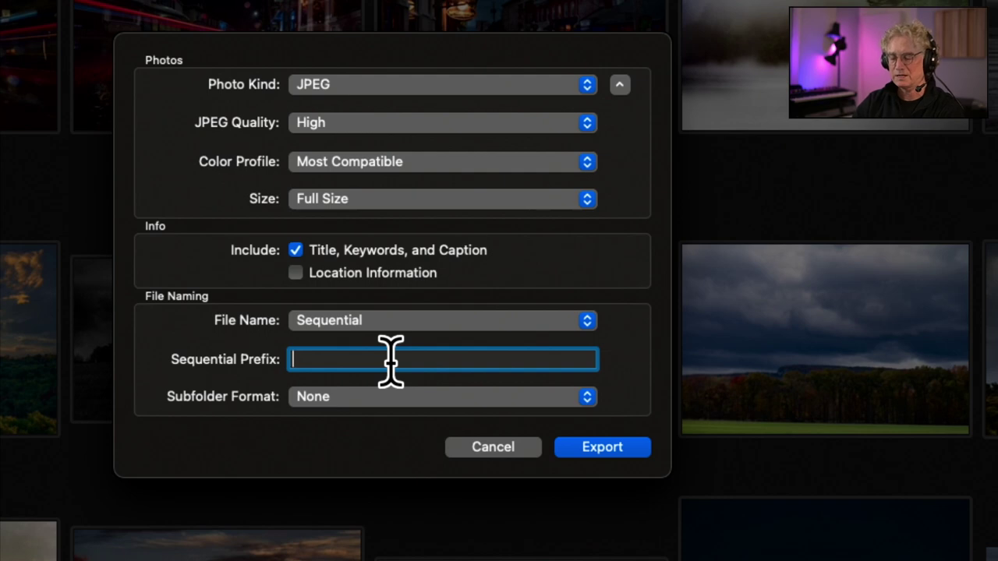
text(01)
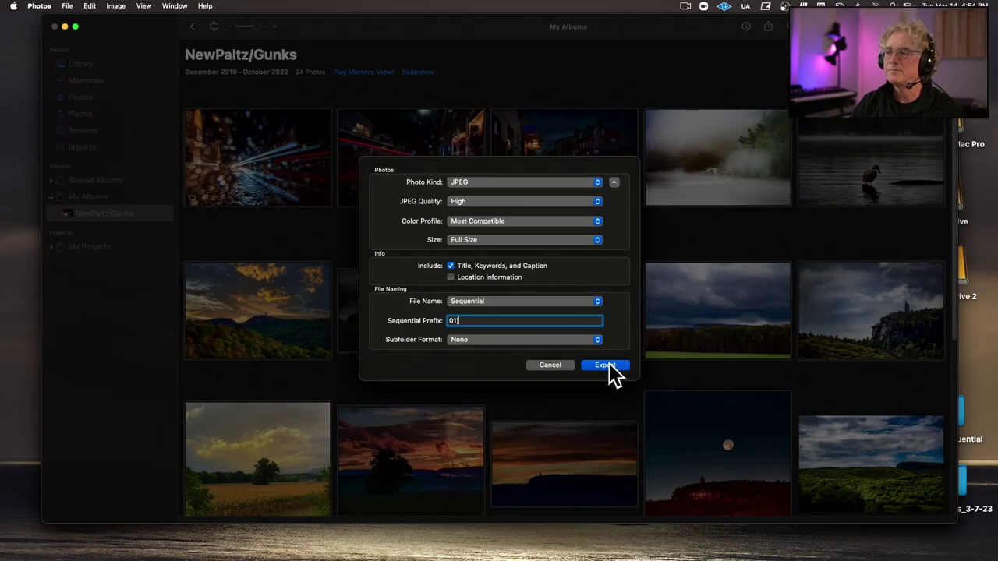
Export the fourteen selected photos into the NPPhotosSequential folder.
click(606, 365)
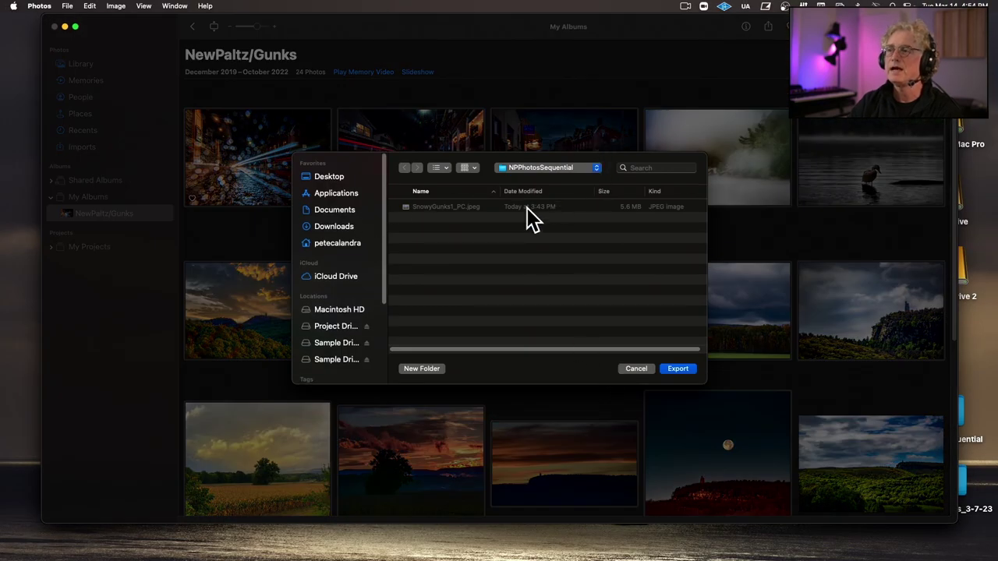
click(546, 169)
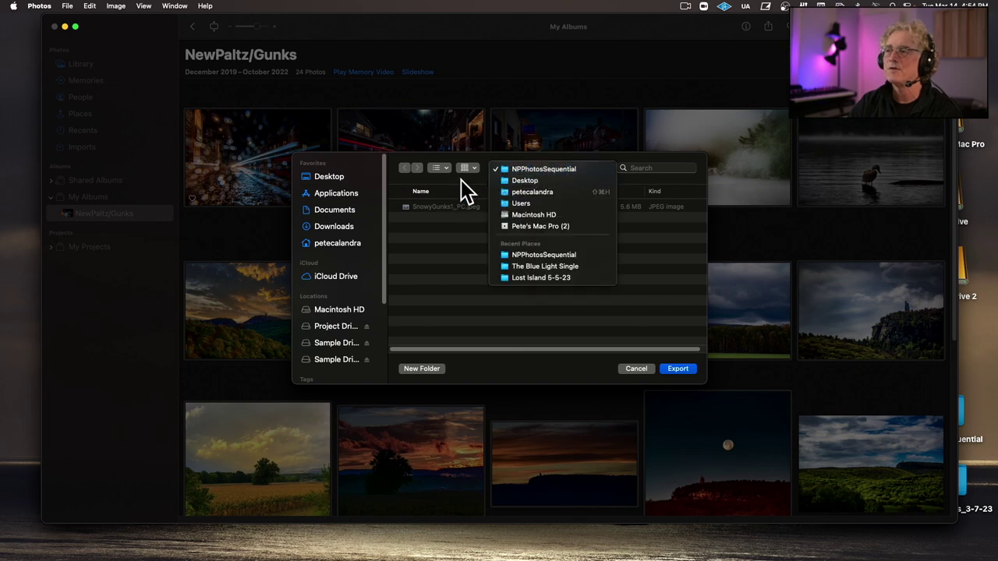
click(460, 300)
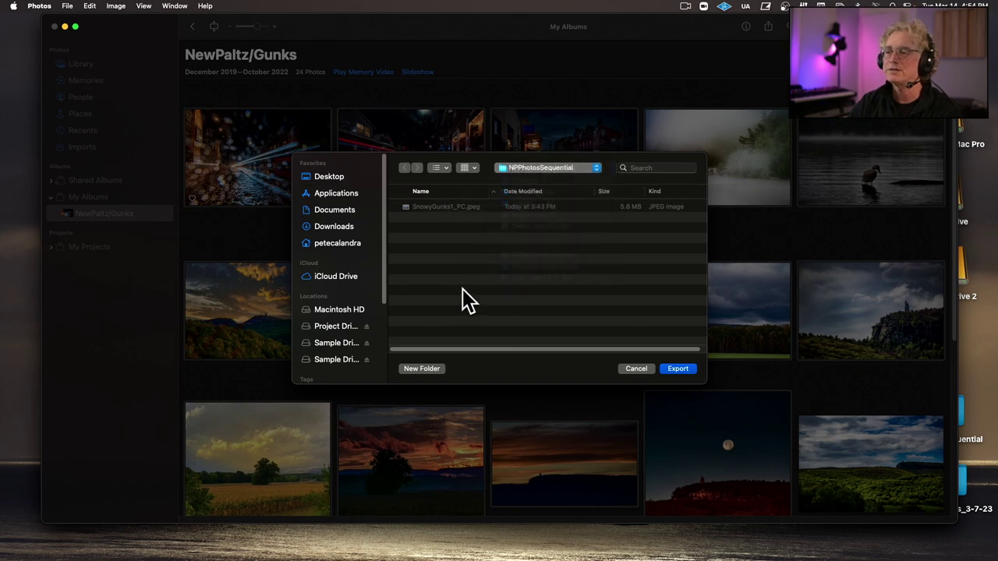
click(677, 369)
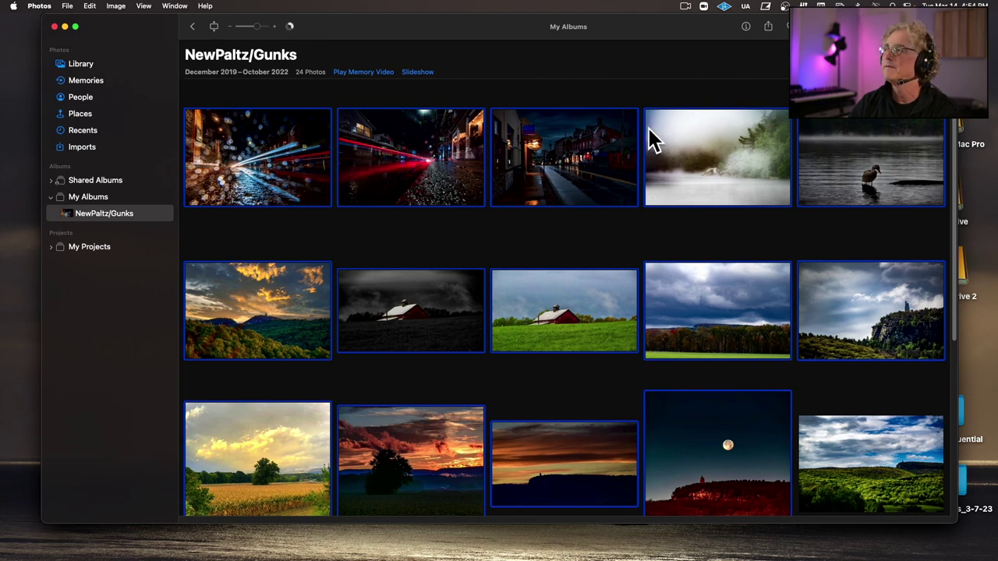
Switch to Finder, open the NPPhotosSequential folder on the Desktop and check the names and order of the exported files.
drag(530, 28, 481, 170)
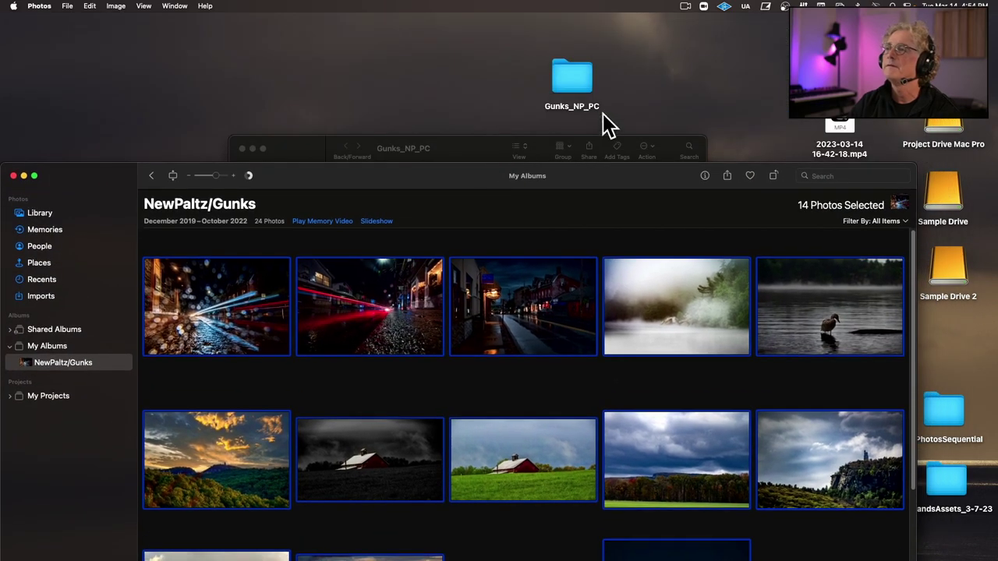
click(578, 82)
click(446, 147)
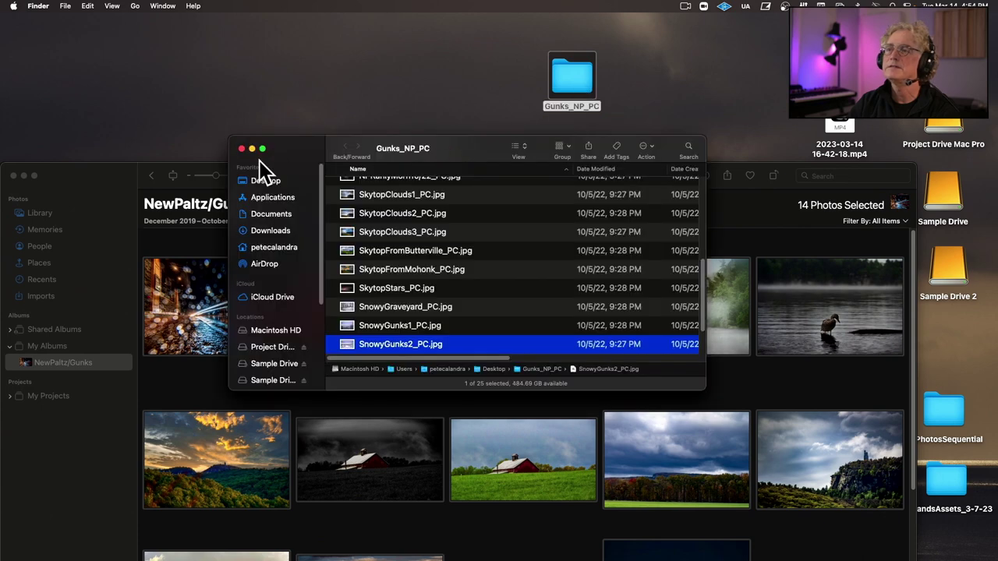
click(265, 181)
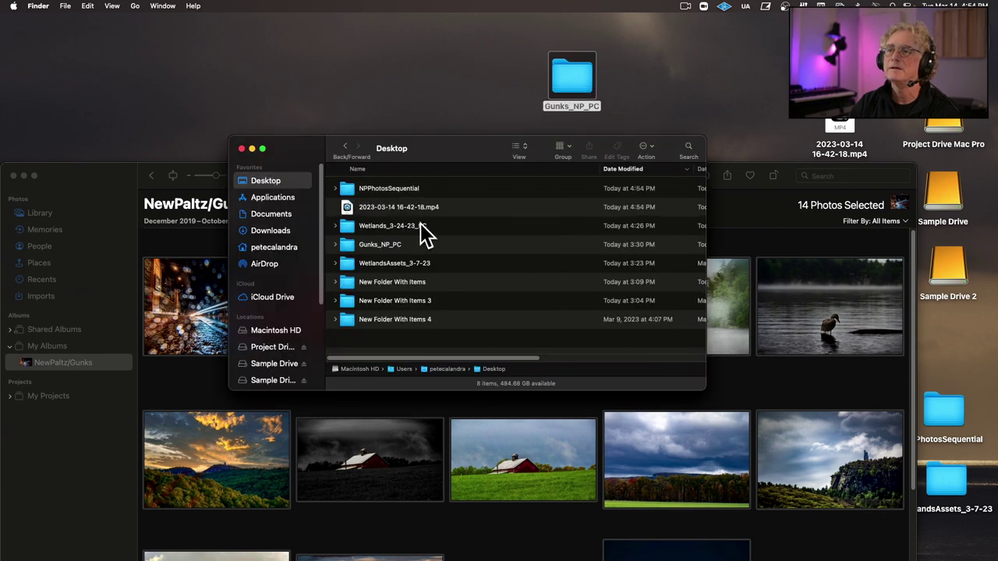
double_click(388, 191)
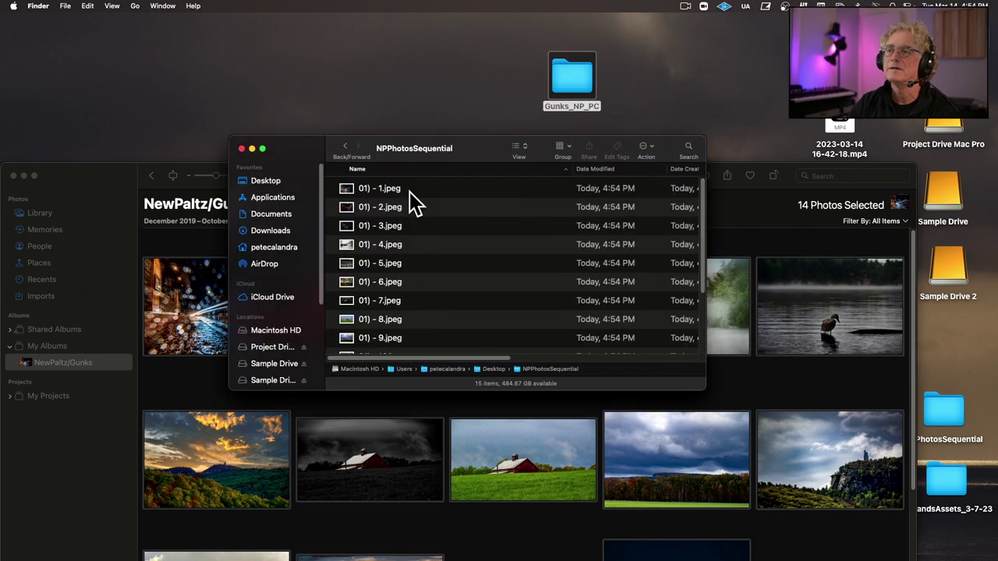
scroll(469, 204, down, 3)
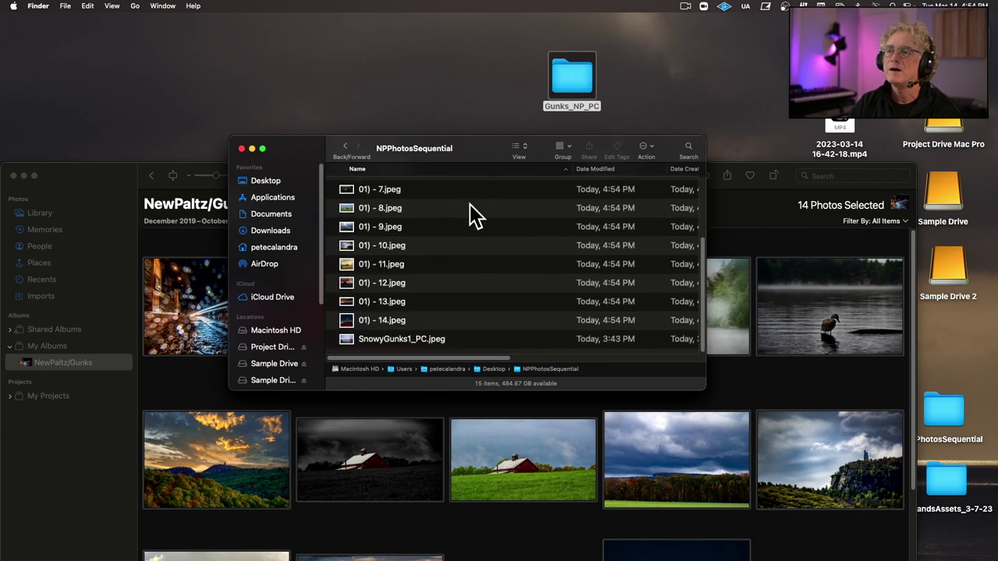
scroll(469, 205, up, 5)
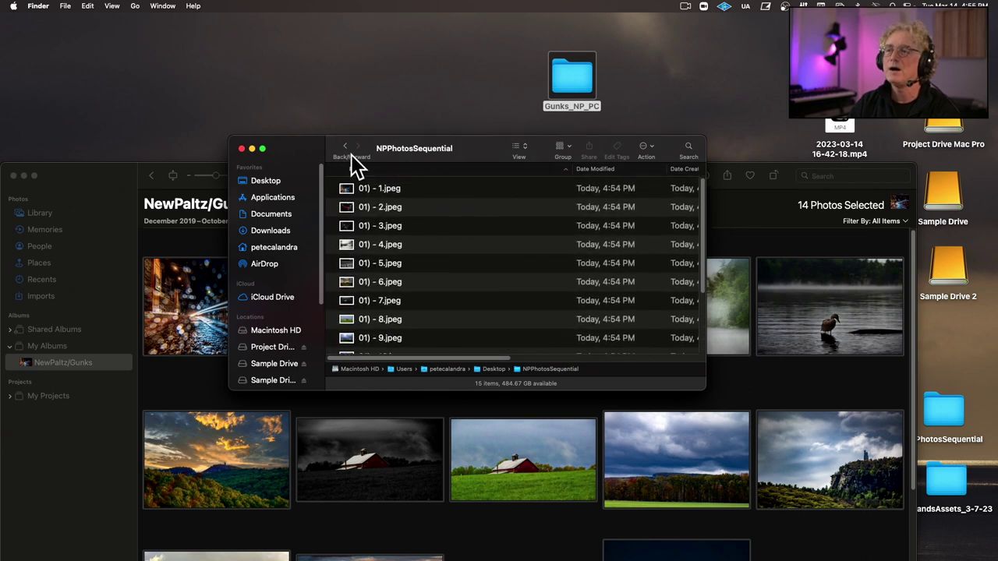
Delete all fifteen files from the NPPhotosSequential folder, from 01) - 1.jpeg through SnowyGunks_PC.jpeg, and close the folder window.
click(367, 195)
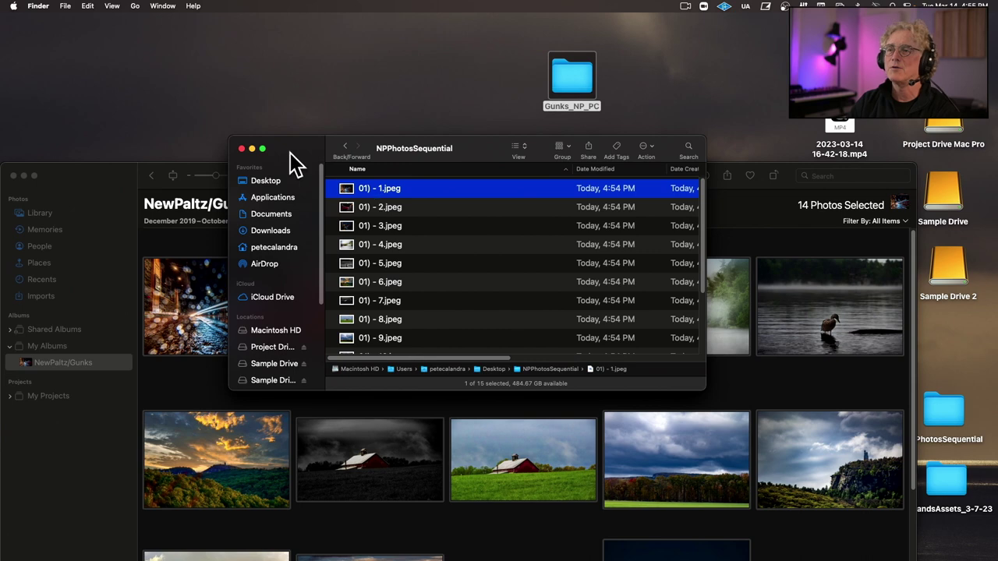
scroll(434, 218, down, 3)
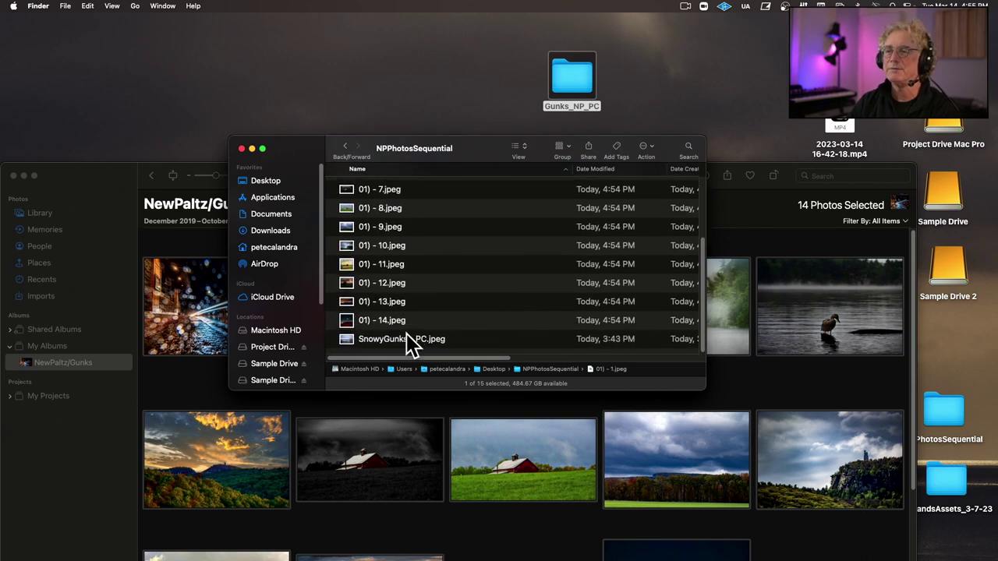
shift+click(407, 333)
key(super+BackSpace)
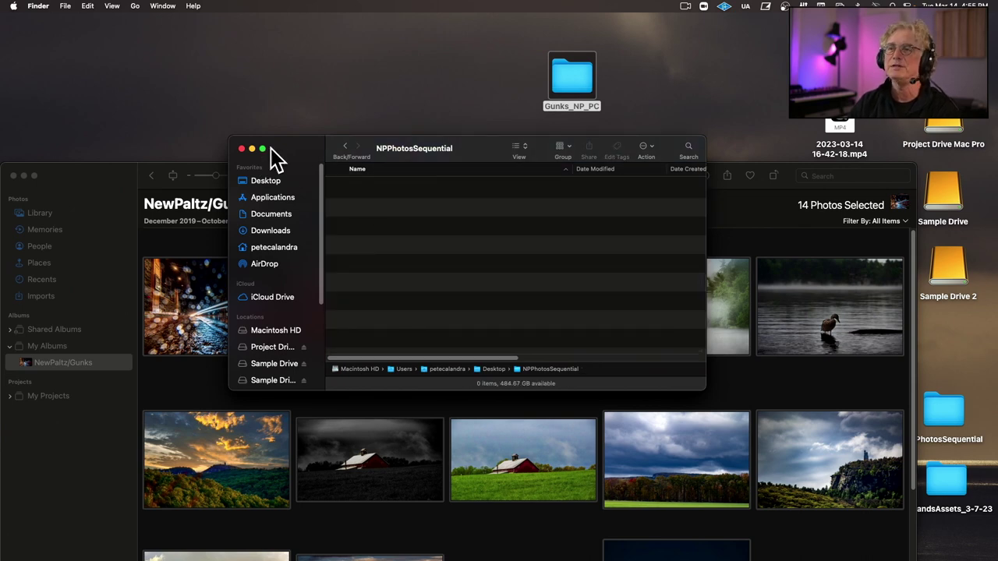
click(241, 149)
Switch back to Photos, open the export settings for the fourteen selected photos and set the sequential prefix to "NP_Gunks".
double_click(338, 174)
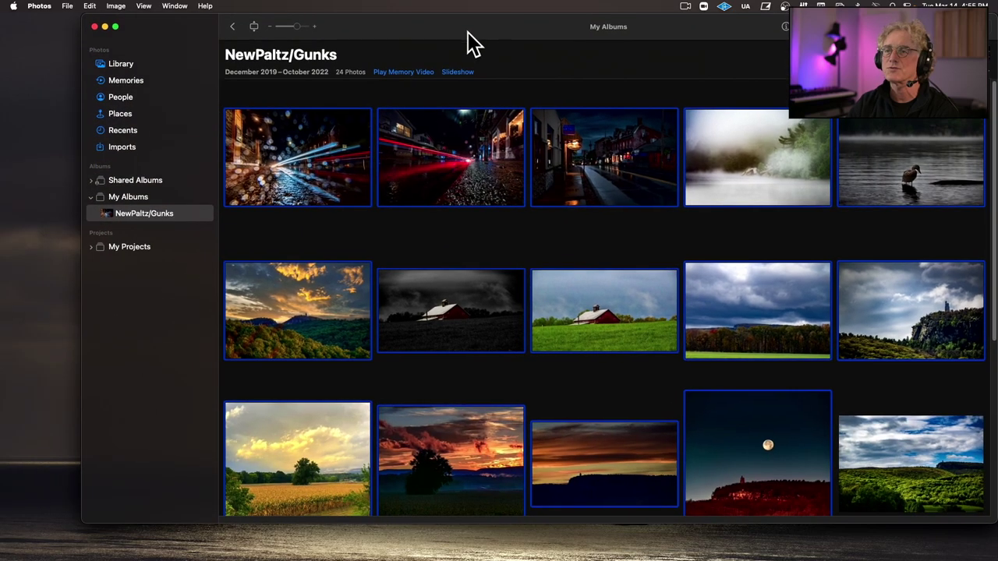
key(super+shift+e)
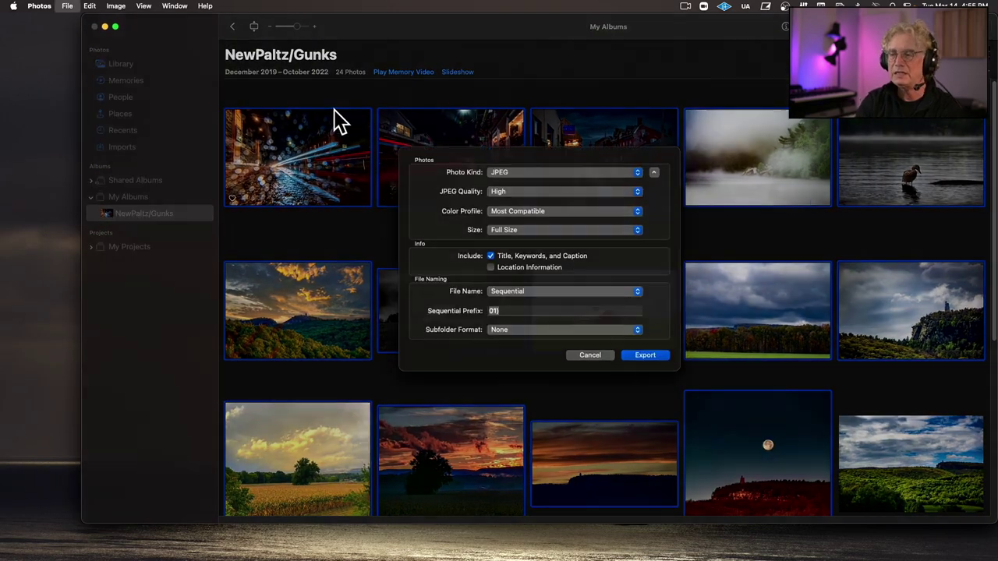
click(512, 319)
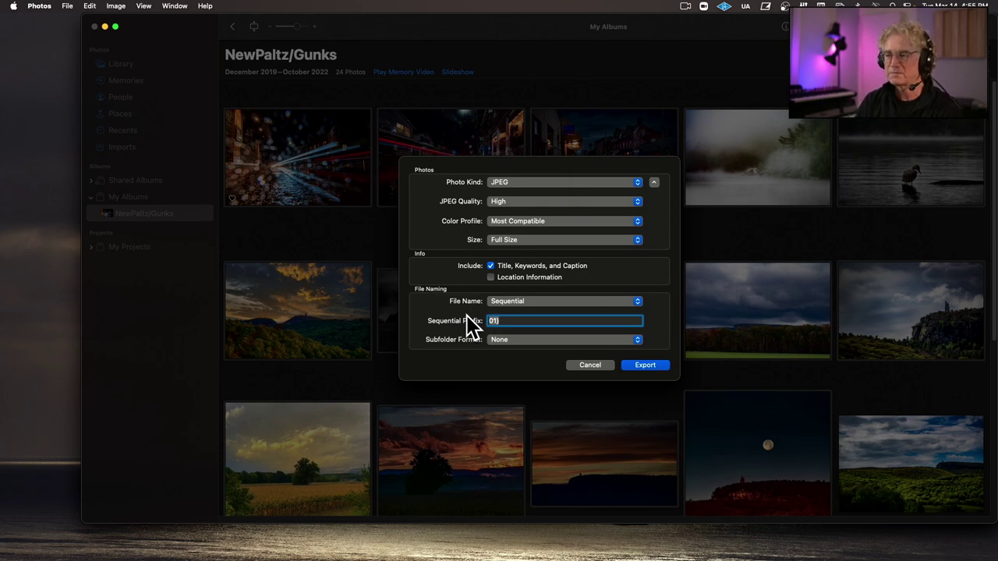
text(NP_Gunks)
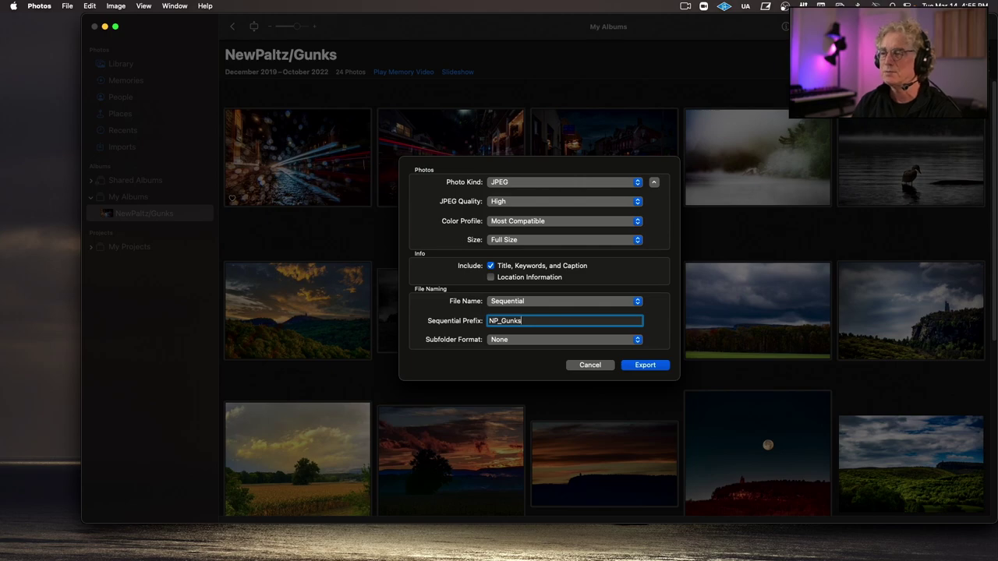
key(Return)
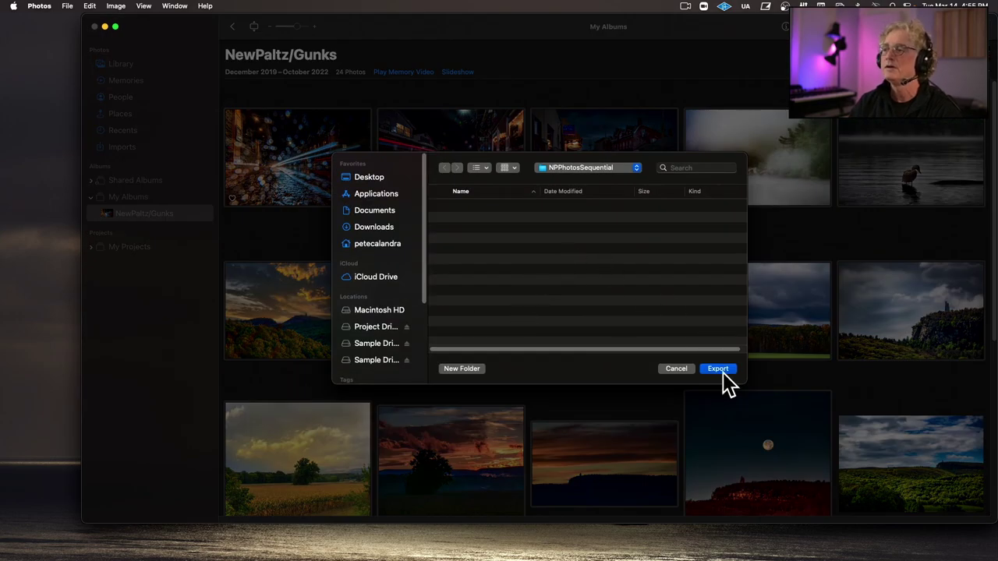
key(Return)
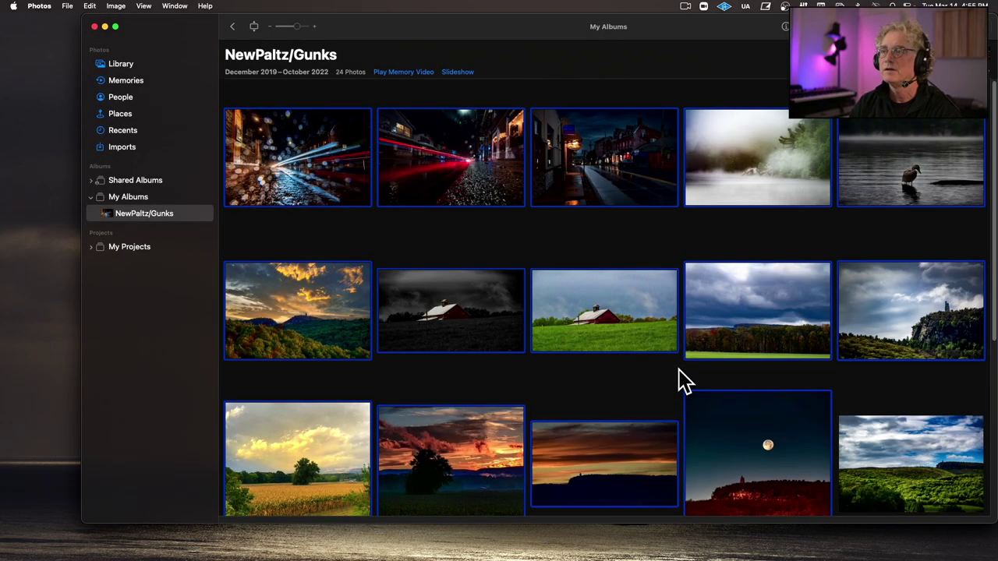
Export the fourteen selected photos as High-quality JPEGs with the sequential prefix "NP_Gunks" into the NPPhotosSequential folder.
key(super+shift+e)
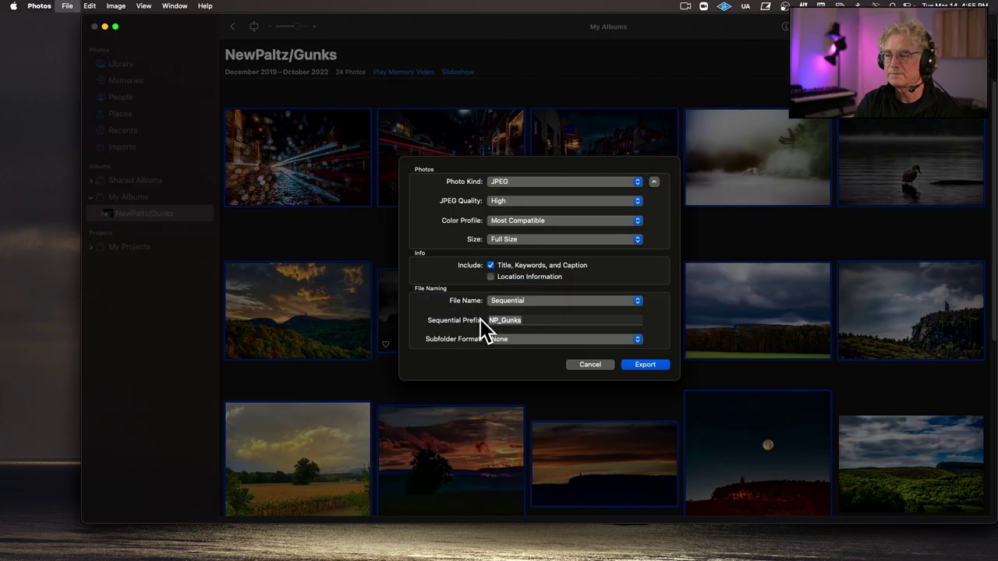
click(647, 360)
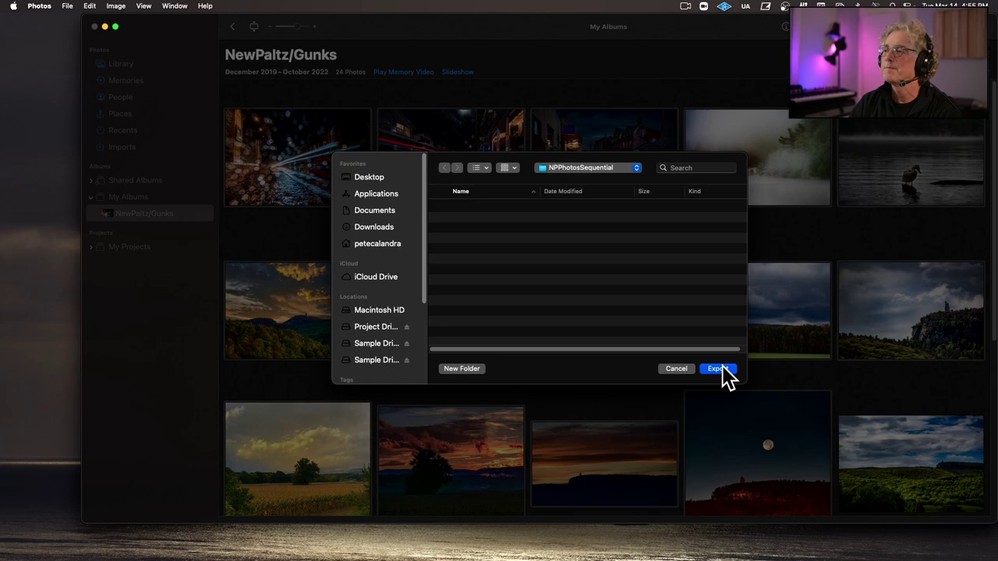
click(720, 369)
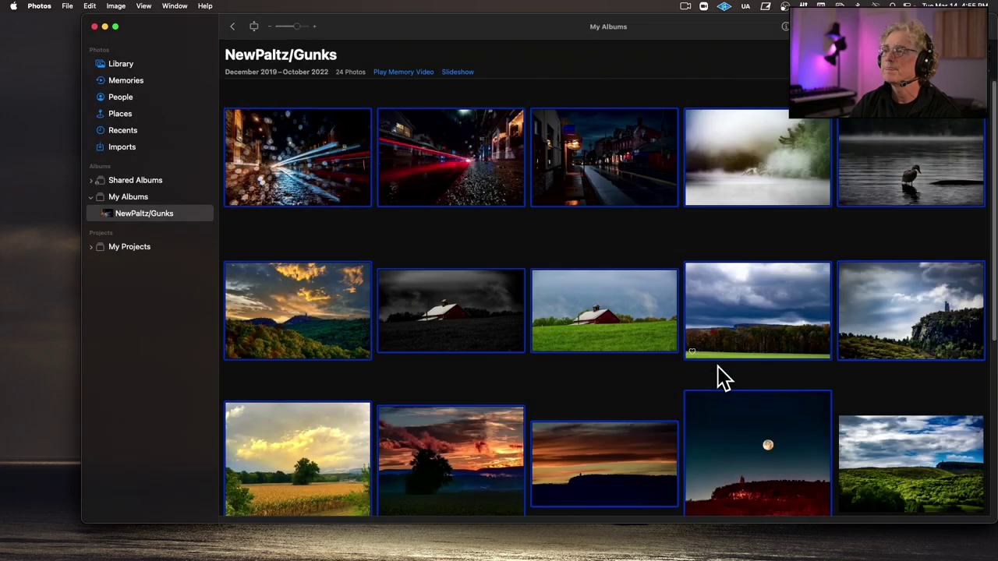
Switch to Finder, check the names and order of the exported NP_Gunks files in the Desktop's NPPhotosSequential folder, and close its window.
drag(547, 28, 537, 414)
double_click(584, 80)
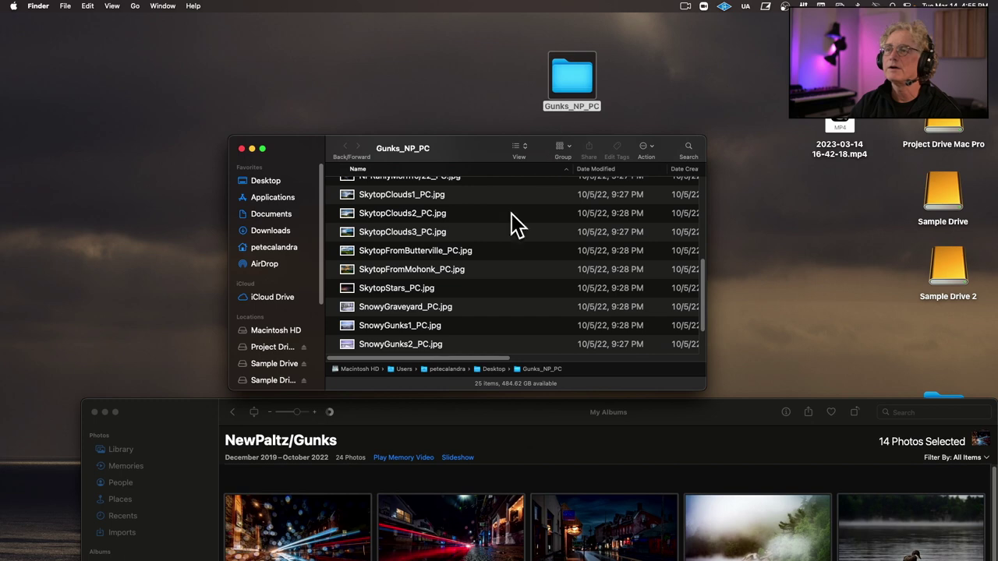
click(289, 182)
double_click(369, 190)
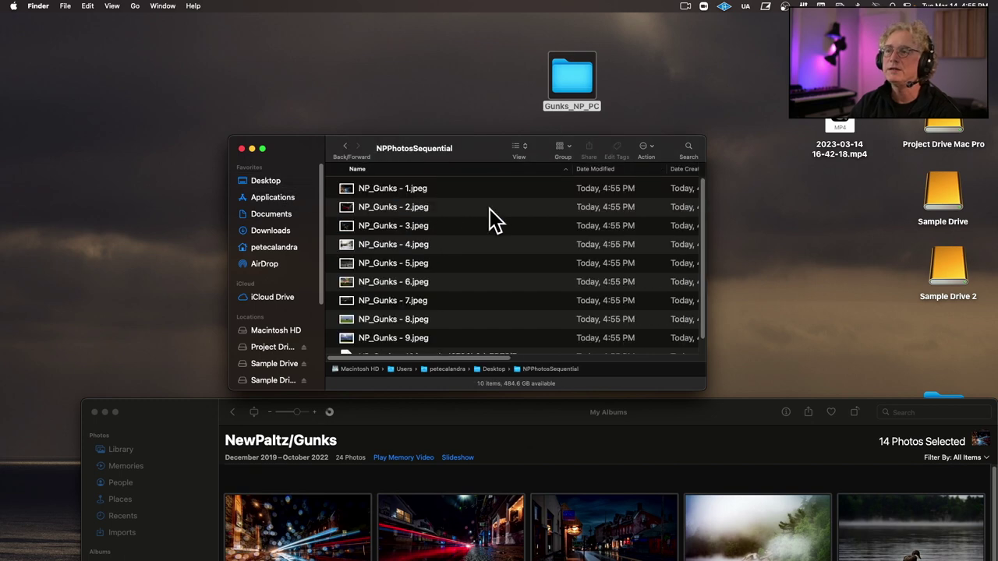
scroll(496, 243, down, 5)
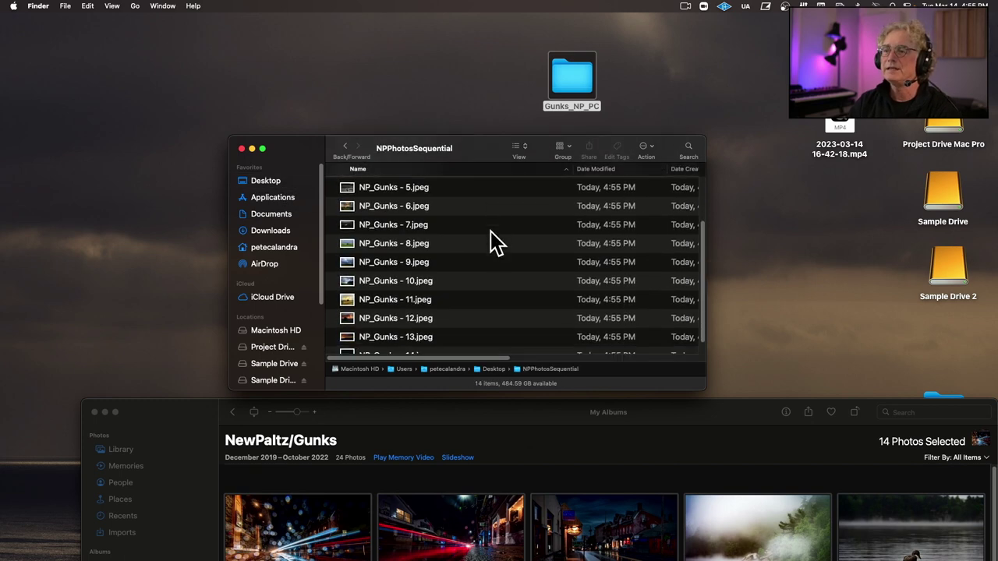
scroll(431, 201, up, 5)
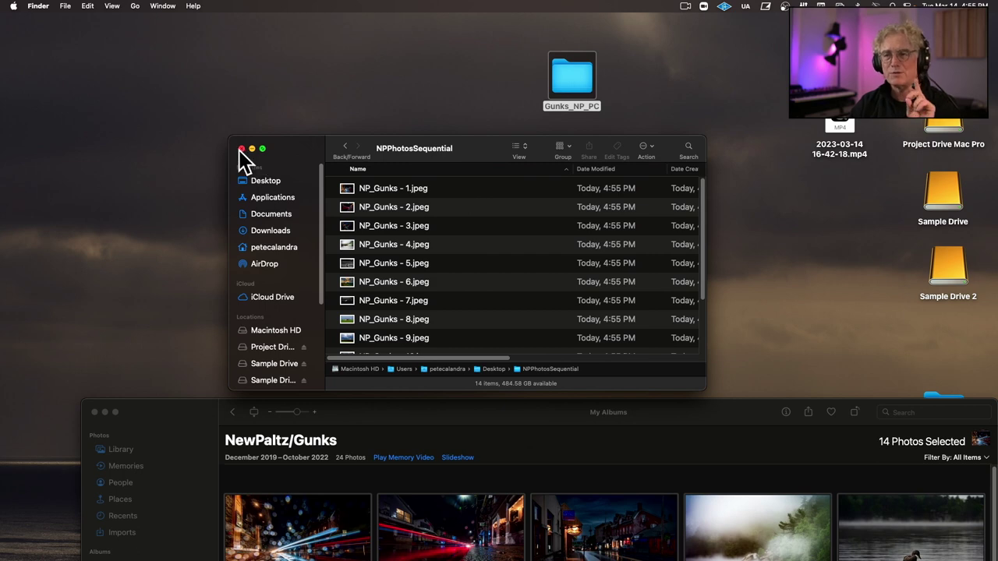
drag(475, 166, 427, 105)
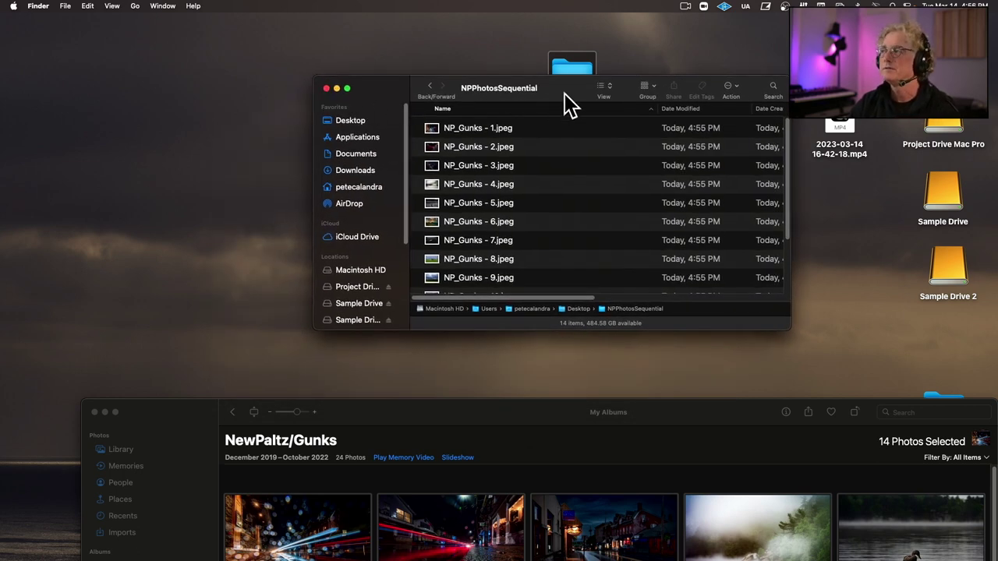
key(super+w)
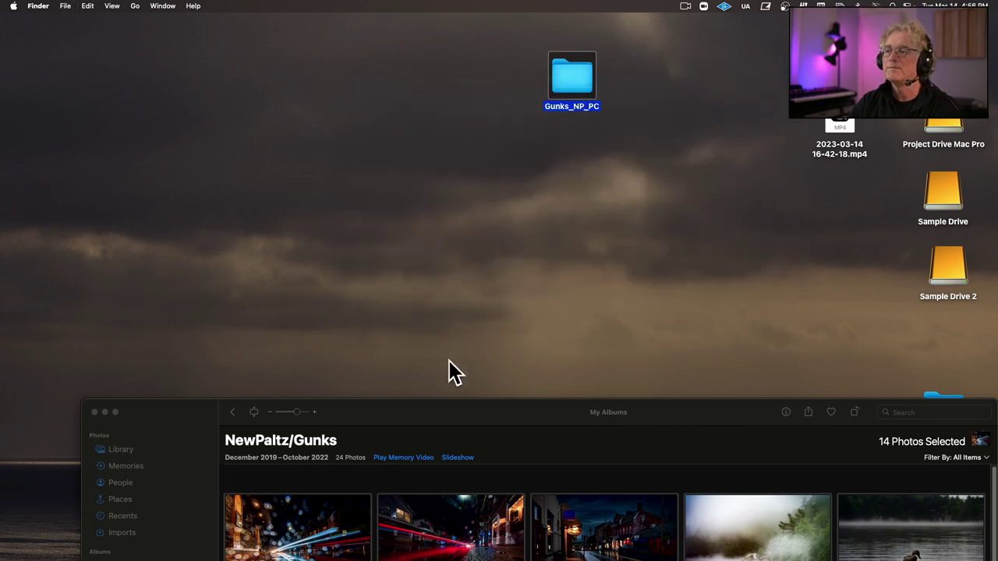
Return to Photos, review what can be created from the NewPaltz/Gunks album, and show the Library.
drag(483, 413, 459, 27)
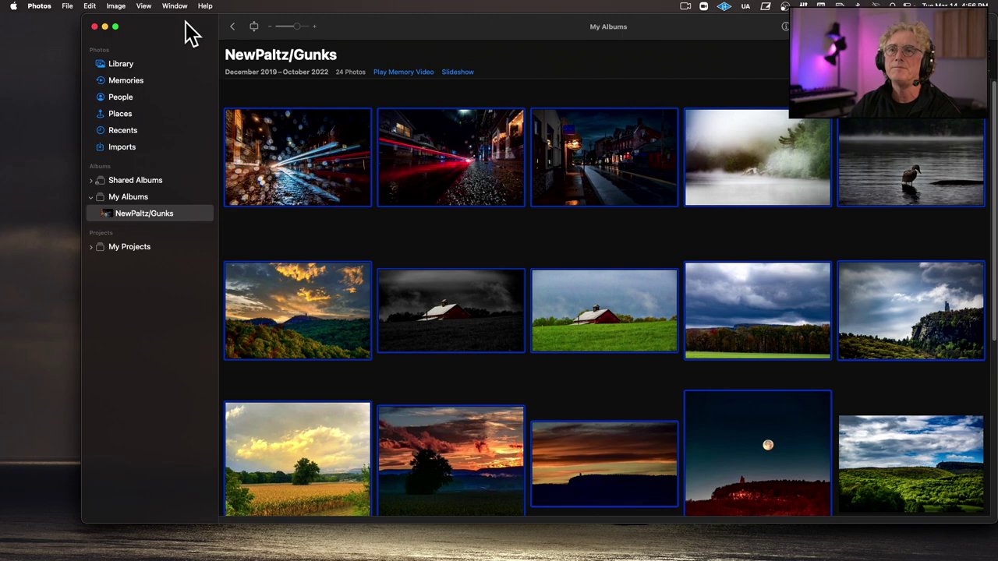
drag(189, 32, 138, 33)
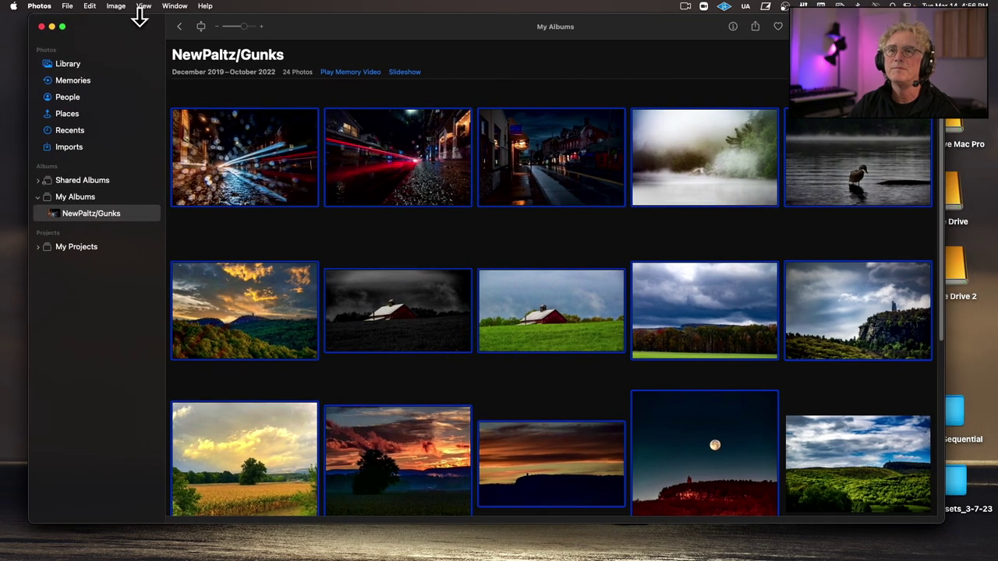
right_click(84, 224)
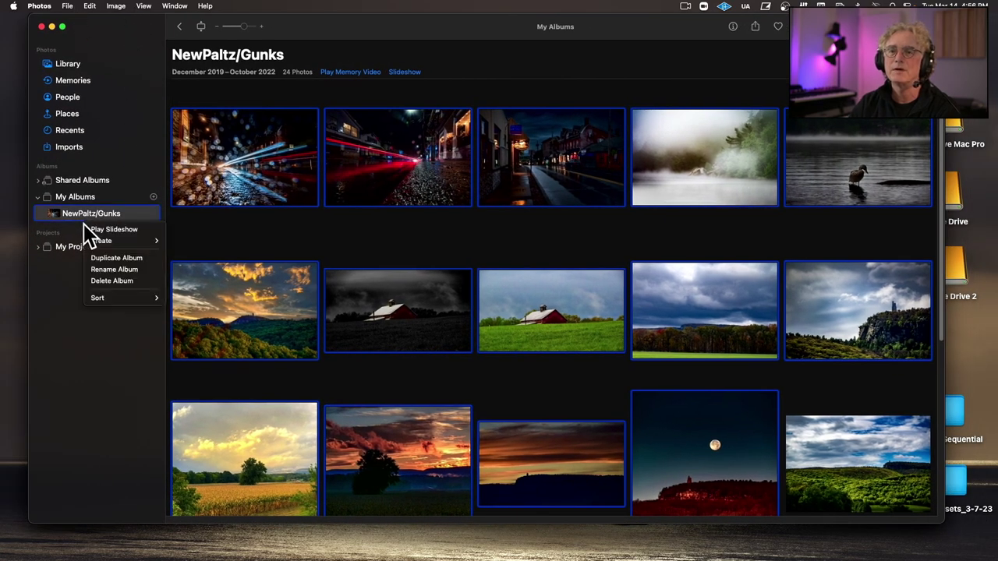
mouse_move(136, 241)
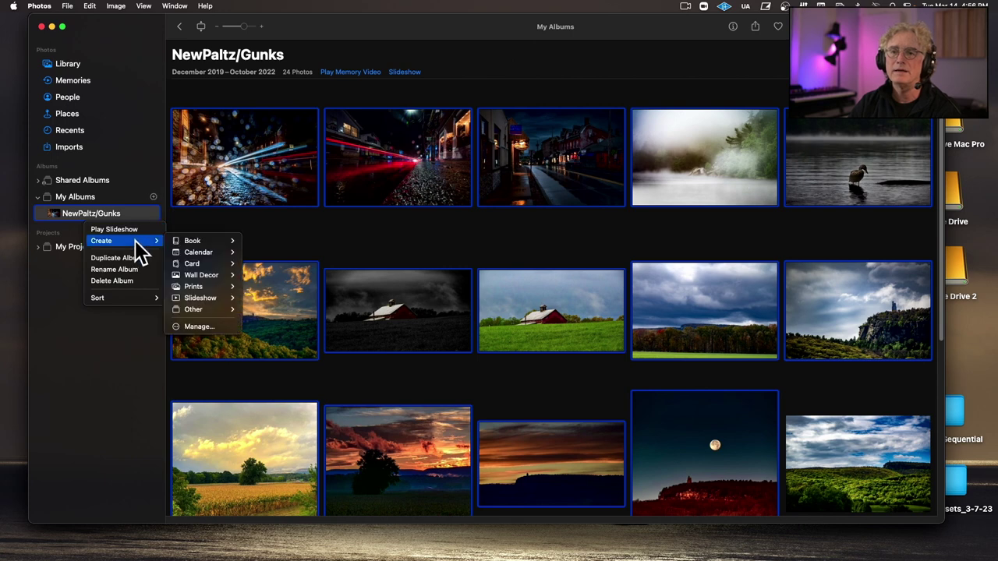
click(133, 170)
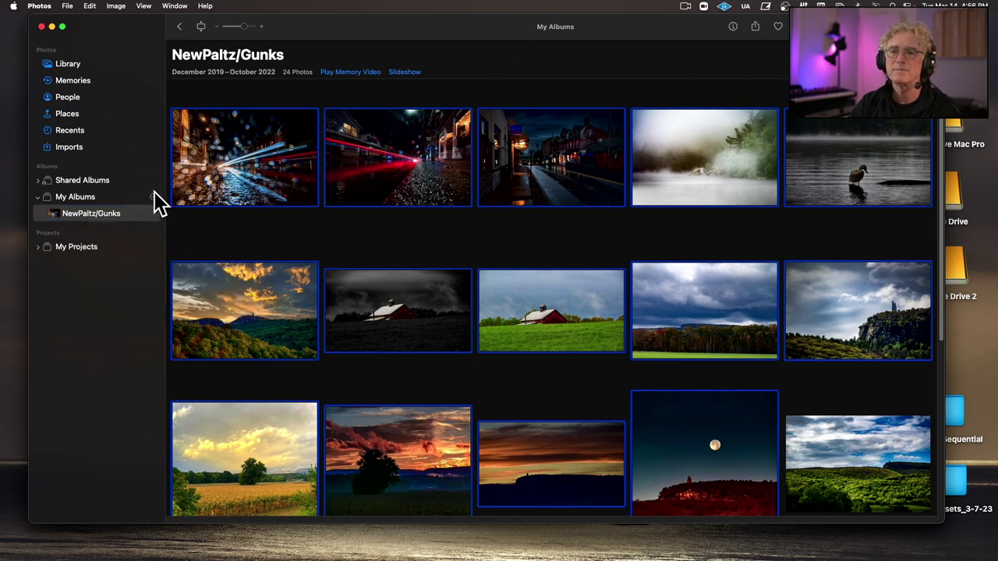
click(157, 166)
click(156, 166)
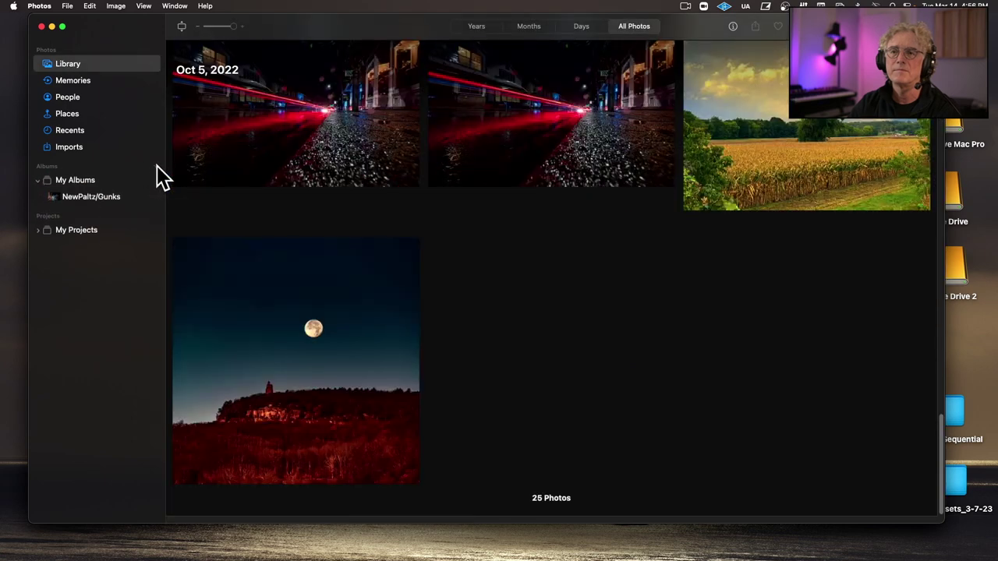
Switch to Finder and open the WetlandsAssets_3-7-23 folder on the Desktop.
drag(277, 27, 291, 114)
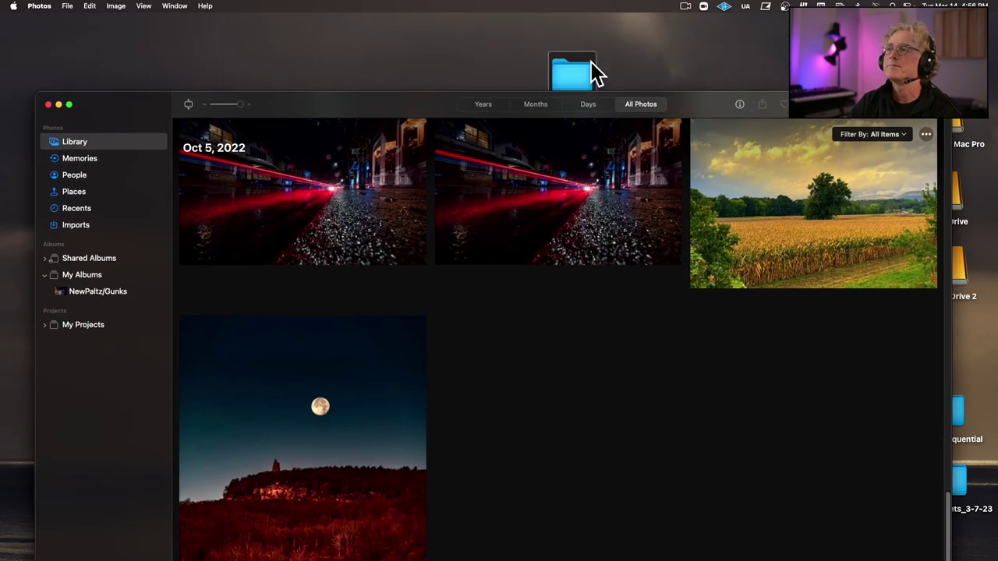
double_click(571, 72)
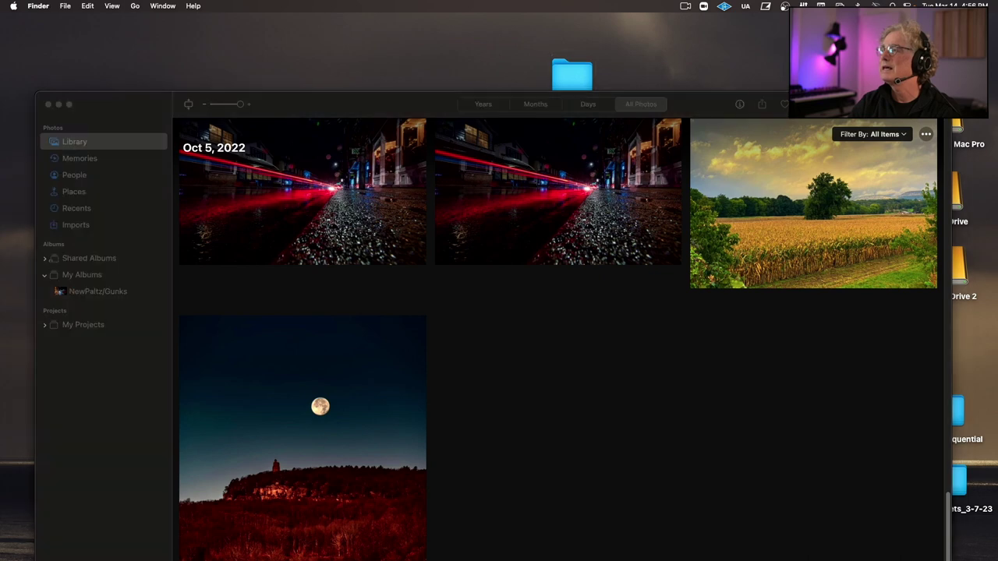
key(super+w)
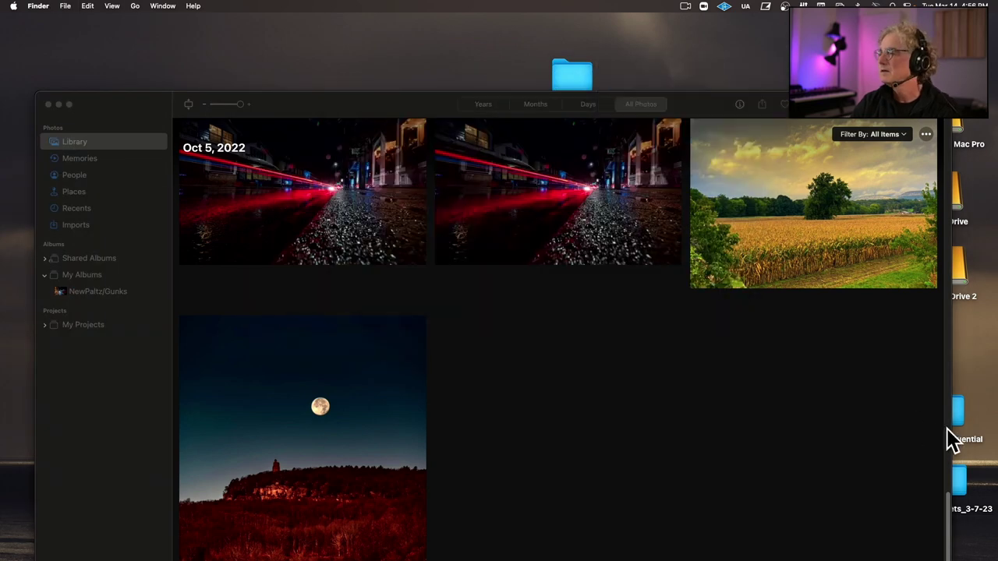
click(958, 477)
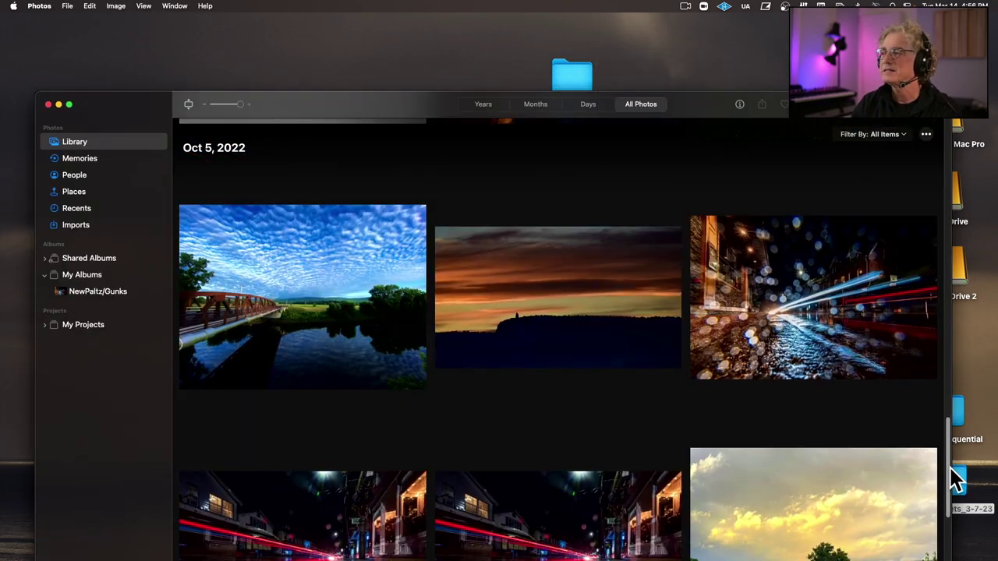
double_click(960, 480)
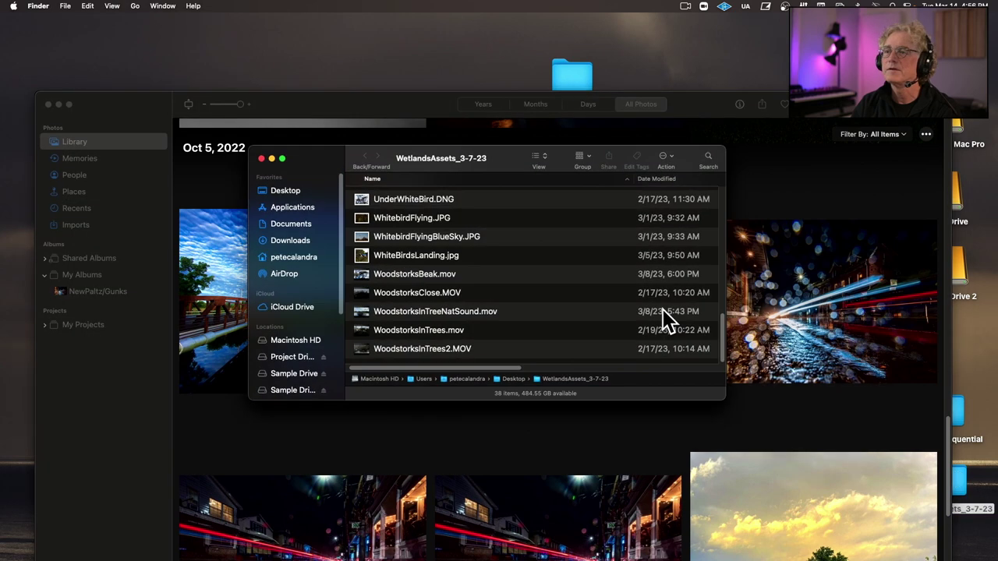
Look through the photos and videos in the WetlandsAssets_3-7-23 folder, previewing BirdOnRail1.JPG and BirdOnRail2.JPG.
click(425, 202)
scroll(437, 222, up, 15)
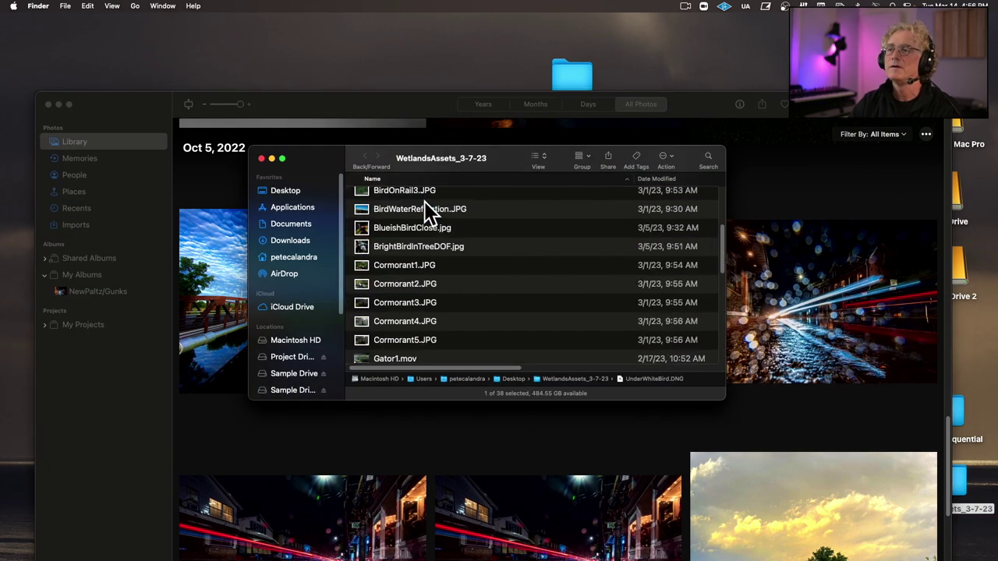
click(423, 201)
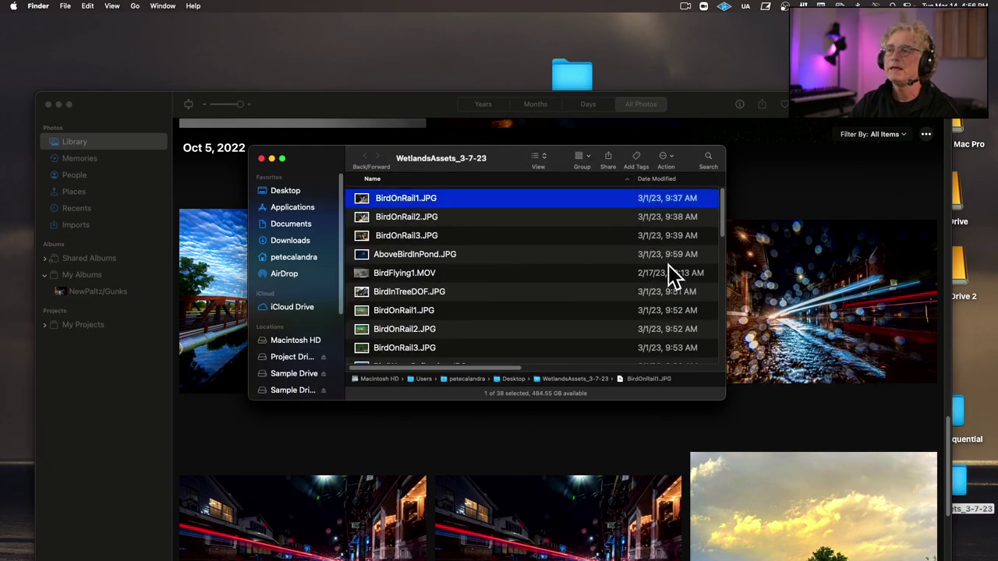
key(space)
key(space)
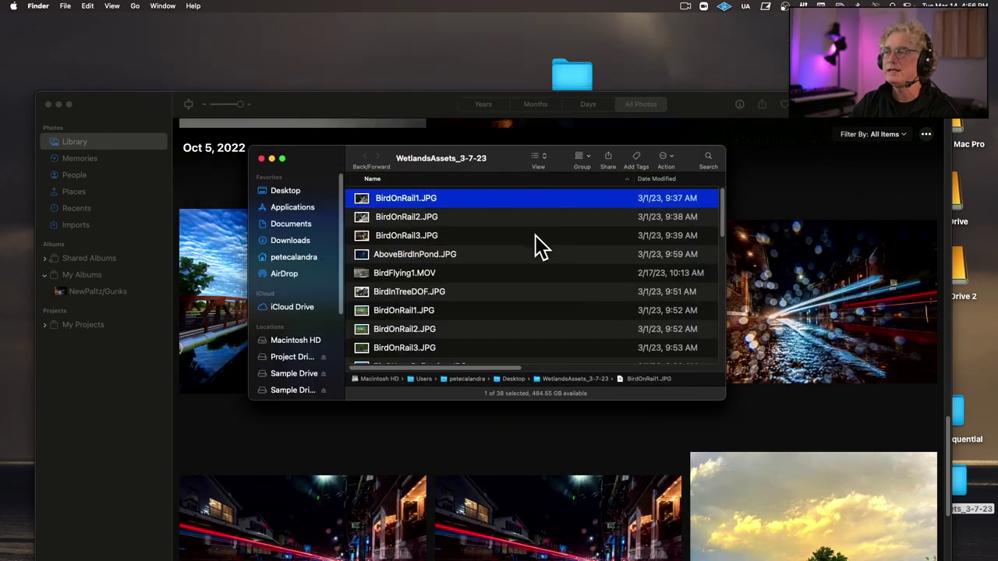
click(423, 217)
scroll(498, 257, down, 15)
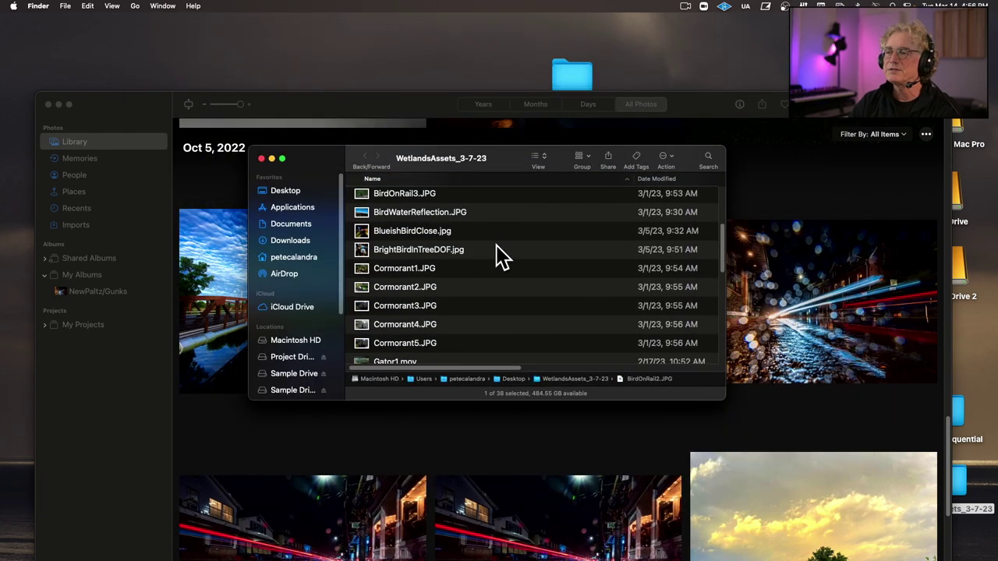
scroll(499, 257, down, 3)
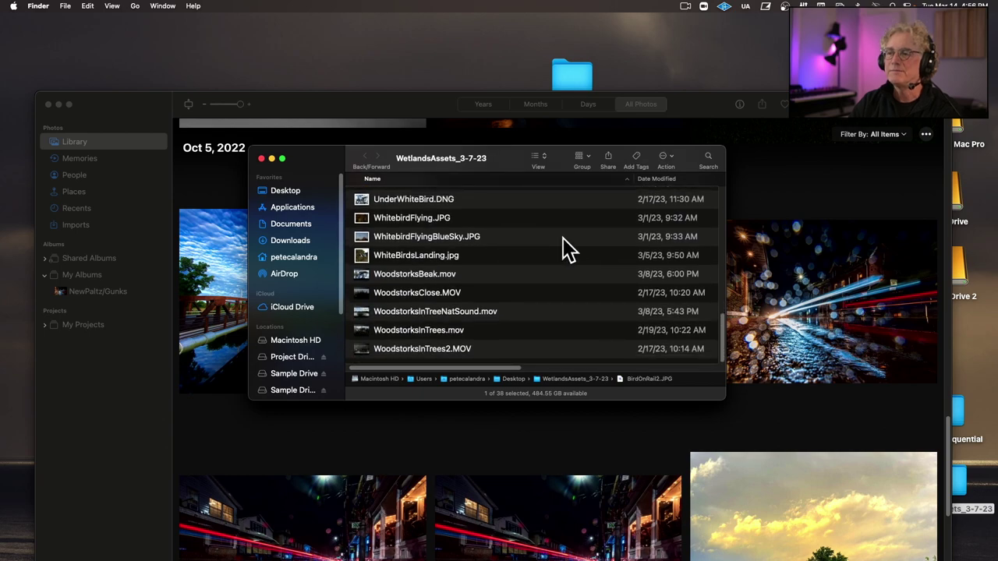
key(space)
key(space)
scroll(553, 257, up, 2)
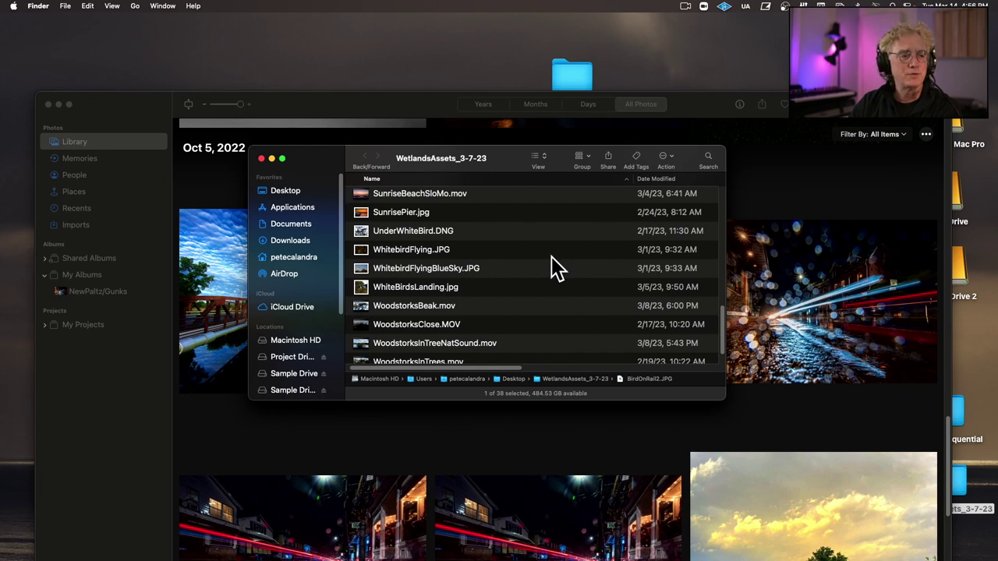
Preview the WoodstorksClose.MOV and WoodstorksInTreeNatSound.mov clips in the WetlandsAssets_3-7-23 folder.
click(414, 328)
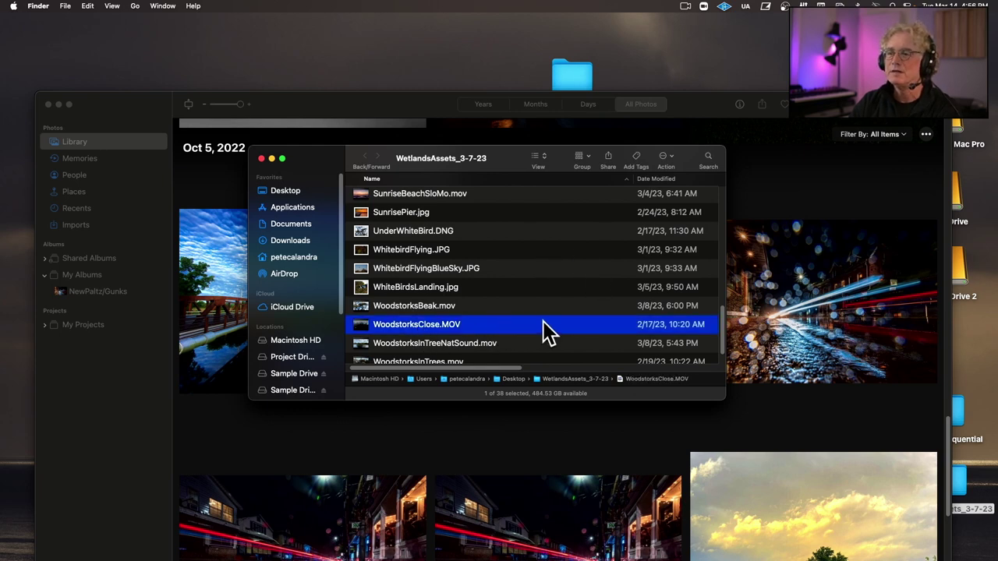
key(space)
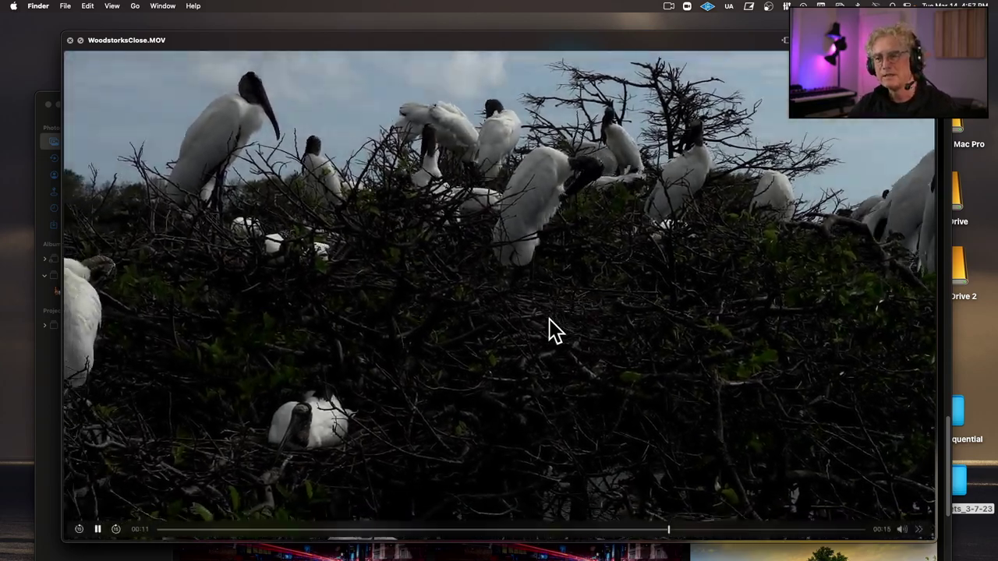
key(space)
click(433, 343)
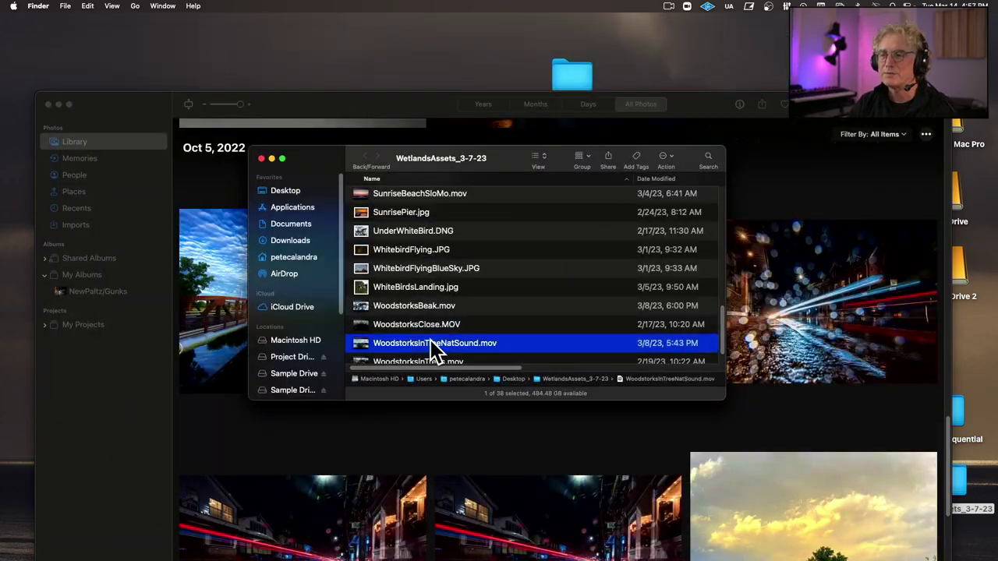
key(space)
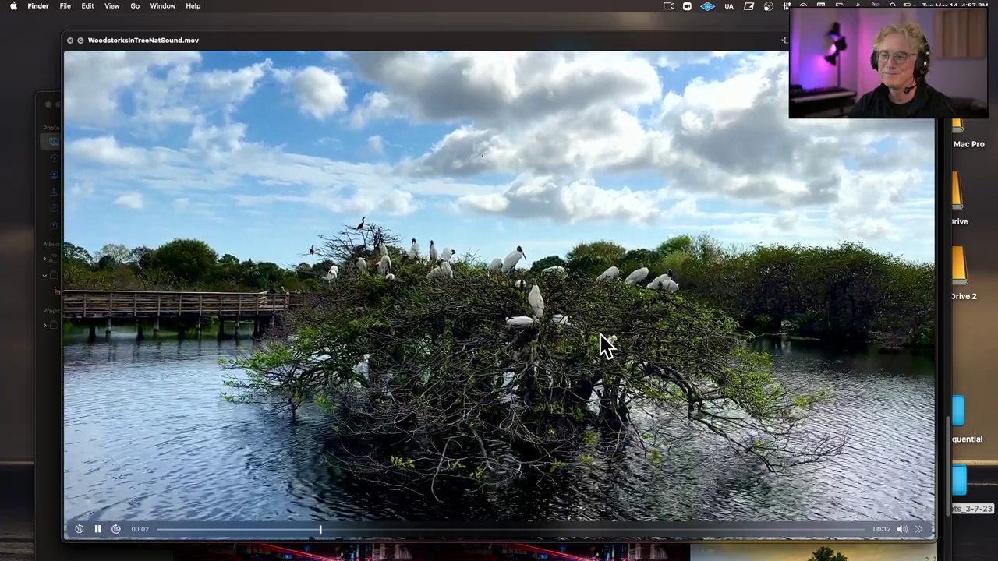
key(space)
Preview the WoodstorksInTrees.mov and WoodstorksInTrees2.MOV clips at the end of the file list.
scroll(490, 347, down, 2)
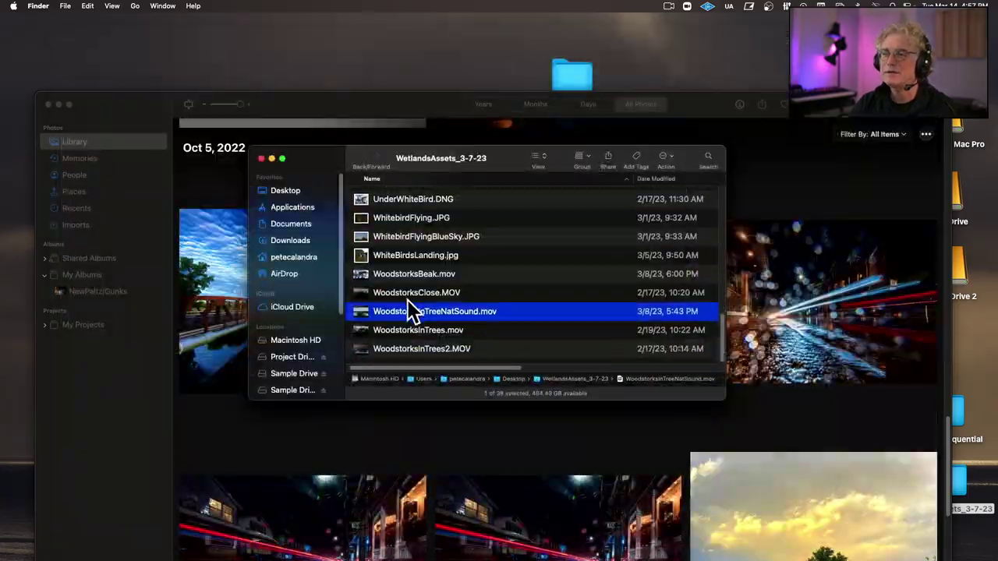
click(397, 329)
key(space)
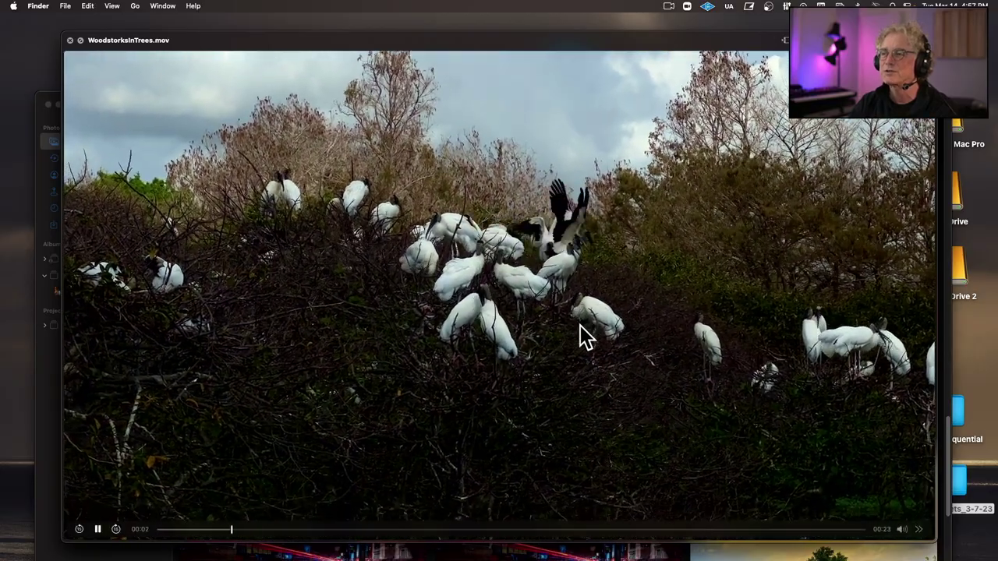
key(space)
click(447, 350)
key(space)
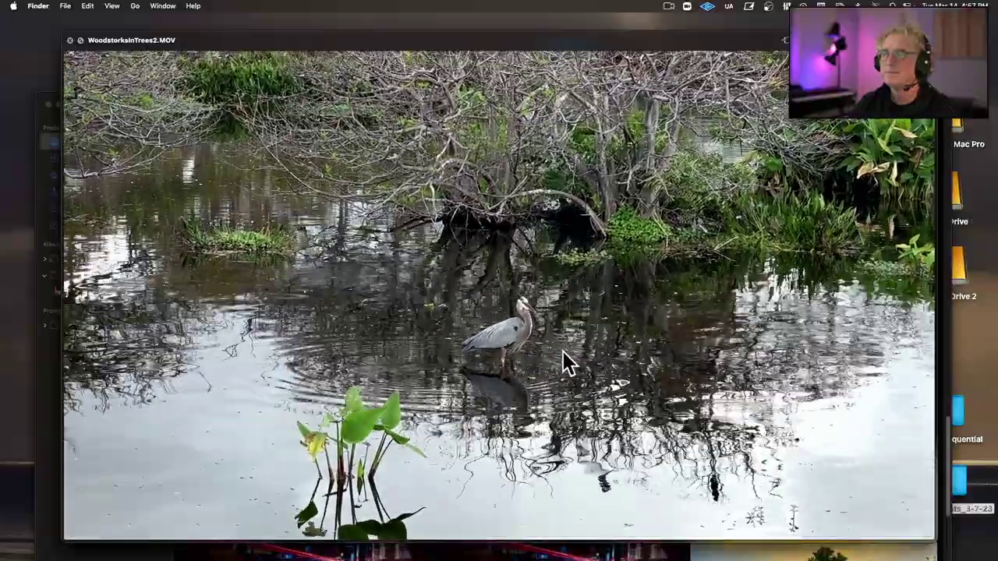
key(space)
Preview the alligator clip Gator3.mov and the photo Cormorant2.JPG.
scroll(567, 360, up, 10)
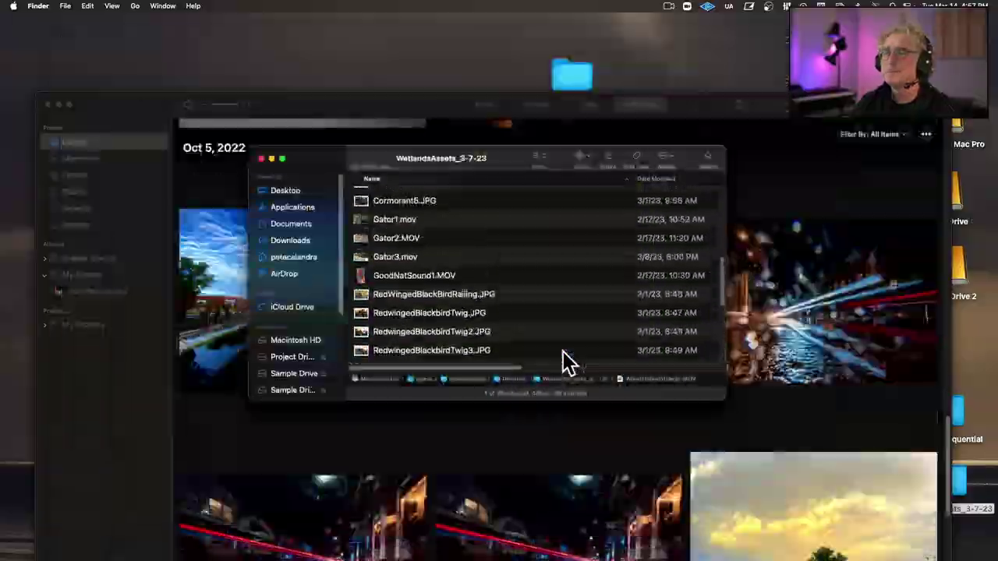
click(406, 254)
key(space)
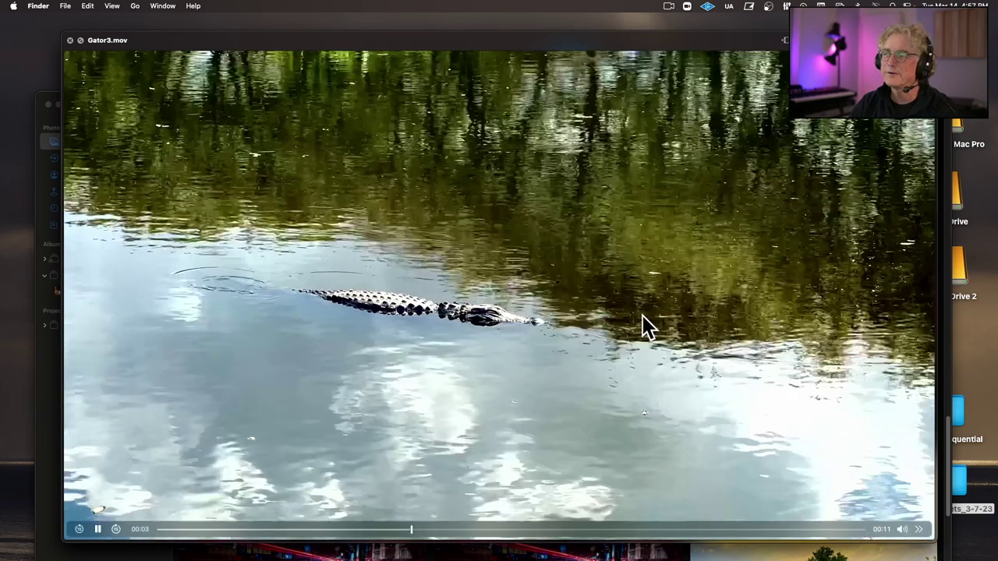
key(space)
scroll(468, 250, up, 5)
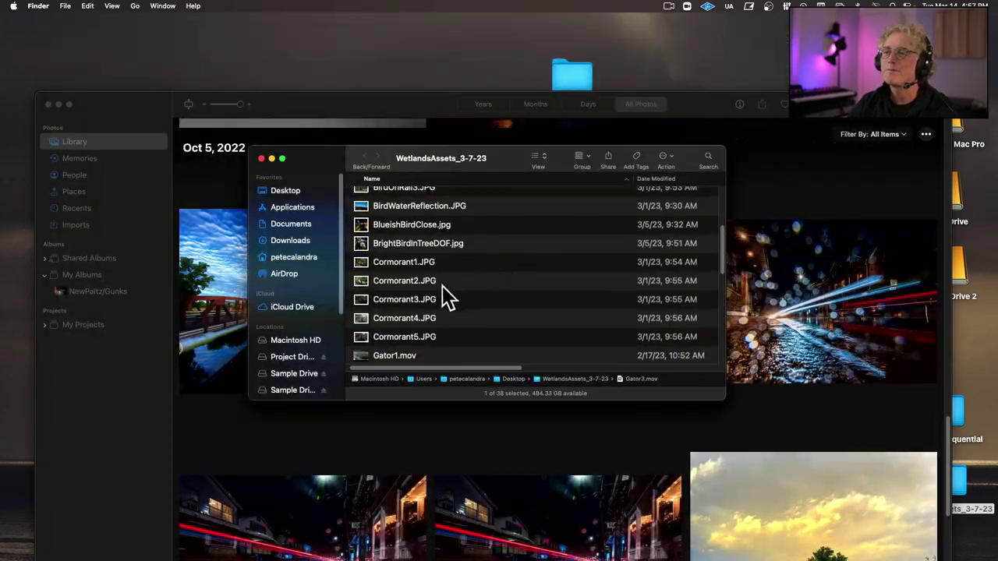
click(406, 282)
key(space)
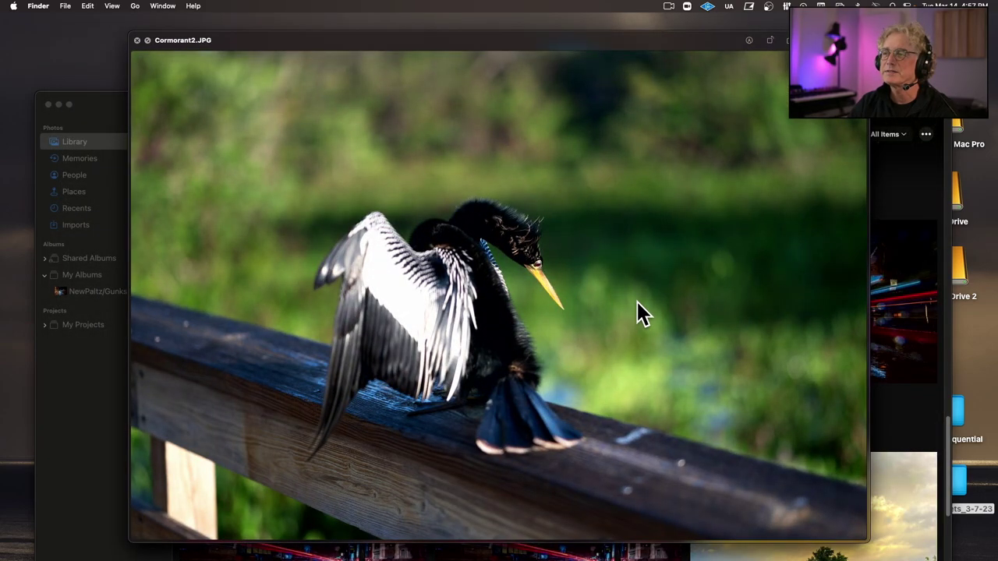
key(space)
Import all files from the WetlandsAssets_3-7-23 folder into the Photos library, and close the folder's window.
scroll(545, 284, up, 5)
click(401, 198)
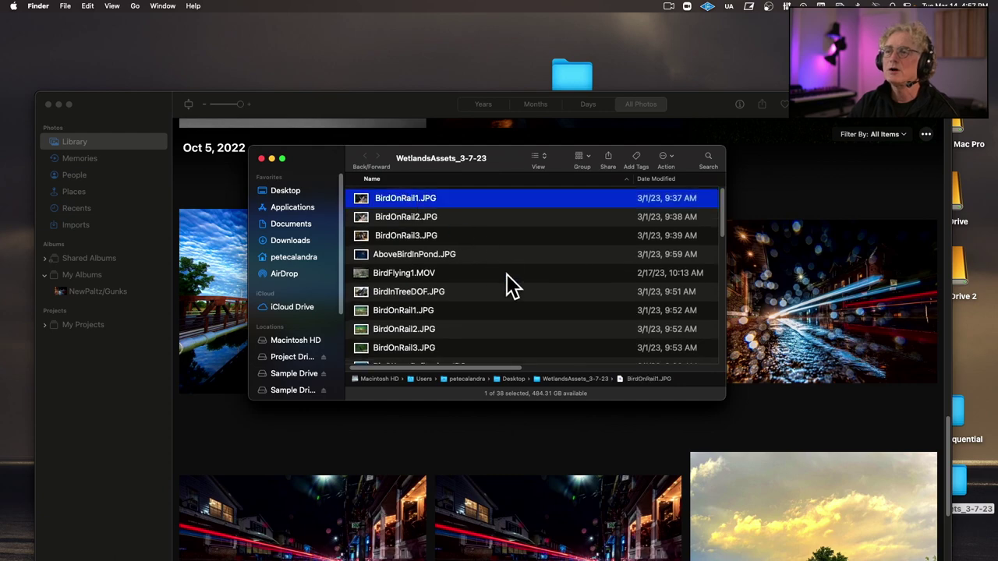
scroll(507, 285, down, 15)
shift+click(430, 350)
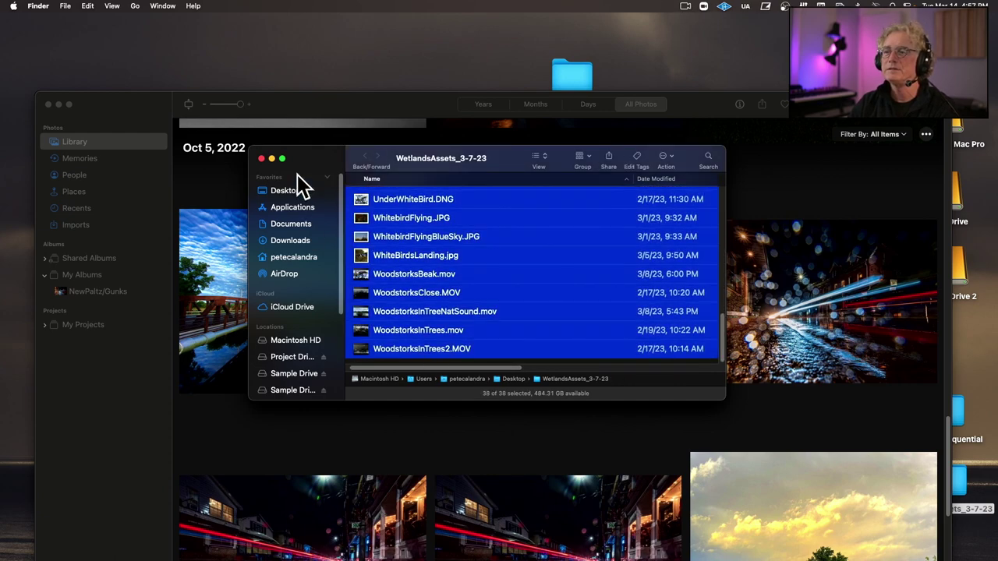
drag(360, 205, 105, 312)
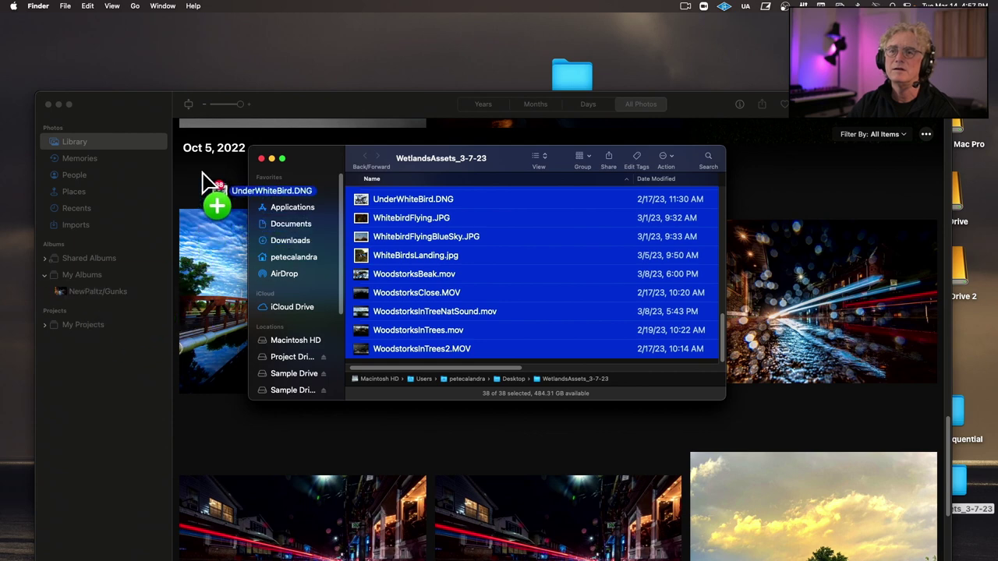
drag(205, 183, 95, 144)
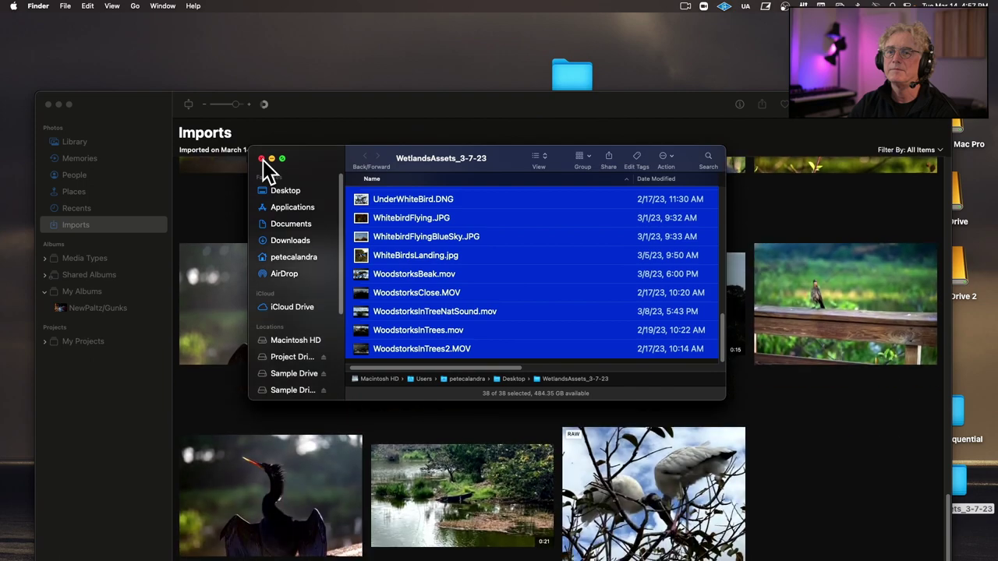
click(262, 159)
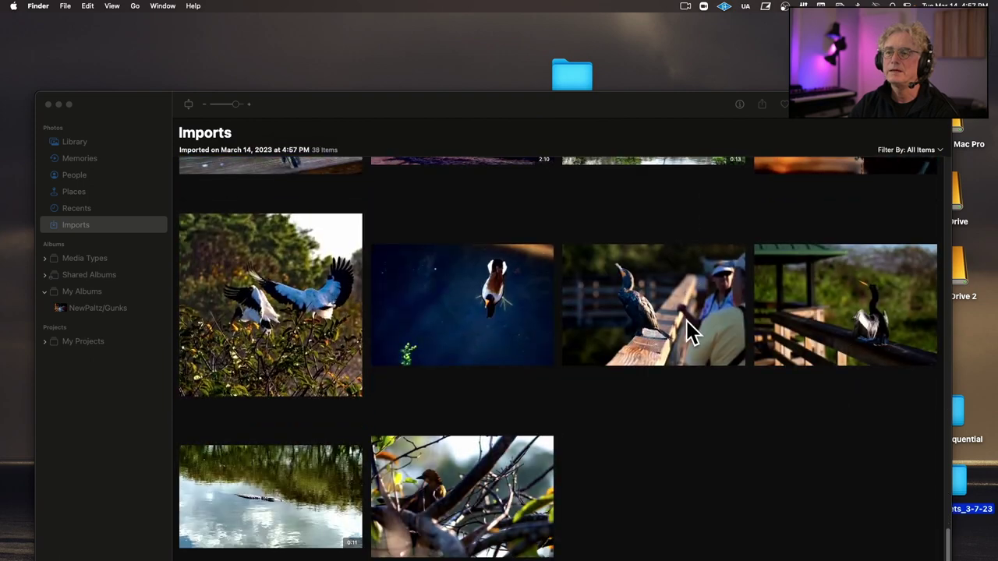
click(467, 479)
scroll(483, 477, up, 10)
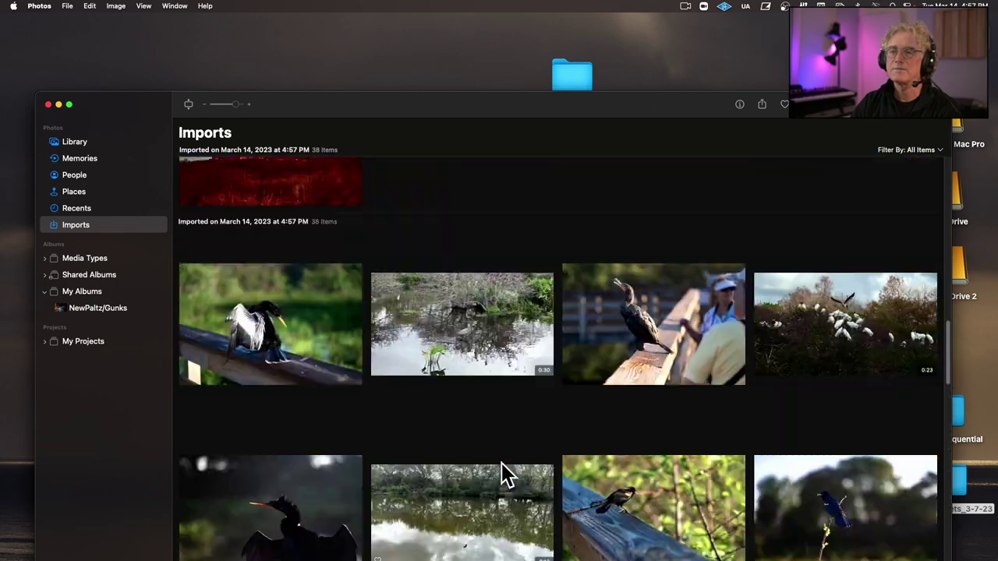
scroll(501, 475, up, 10)
key(super+a)
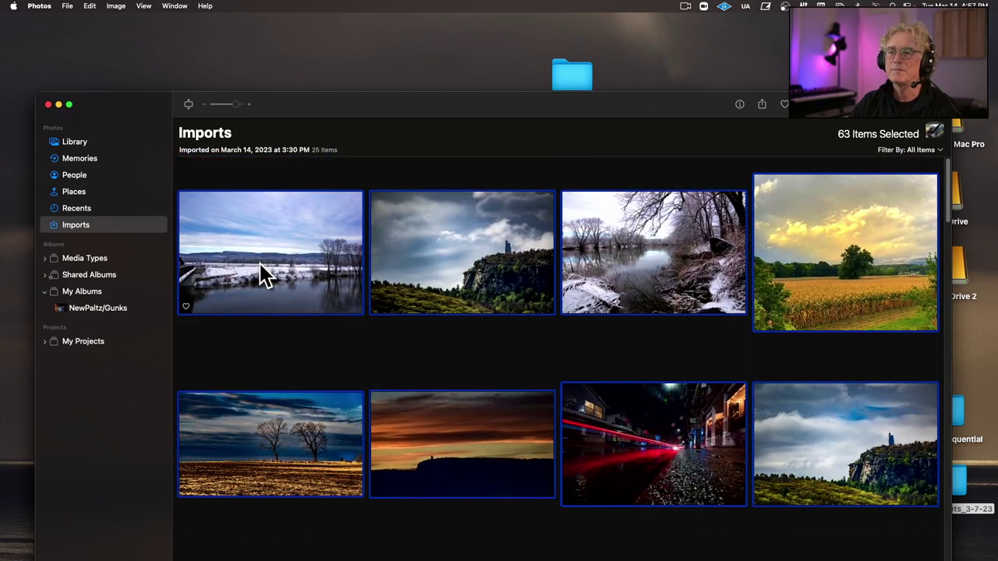
scroll(502, 356, down, 5)
click(552, 374)
In Photos, select every item in the import made on March 14, 2023 at 4:57 PM, from first to last.
scroll(593, 392, down, 8)
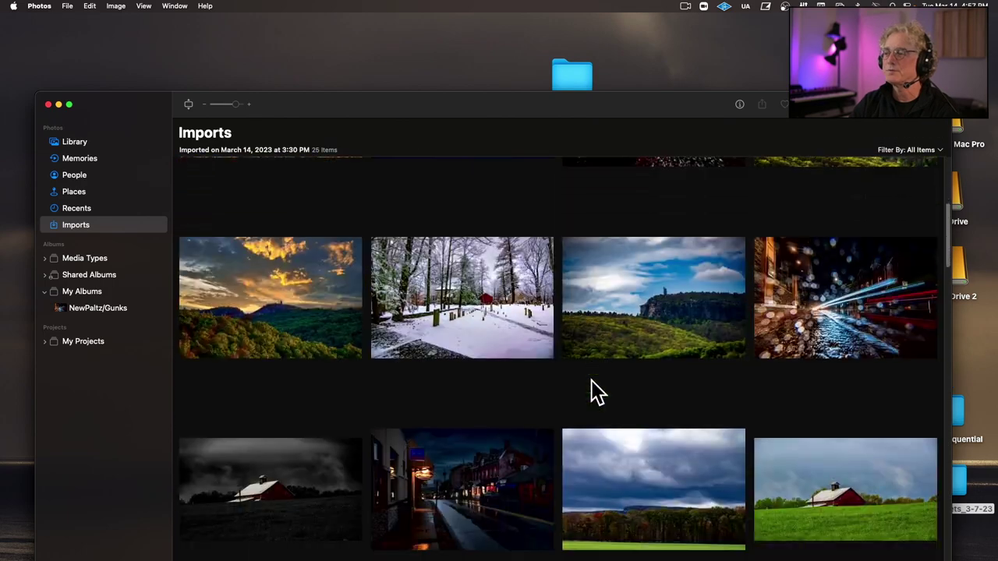
scroll(592, 392, down, 5)
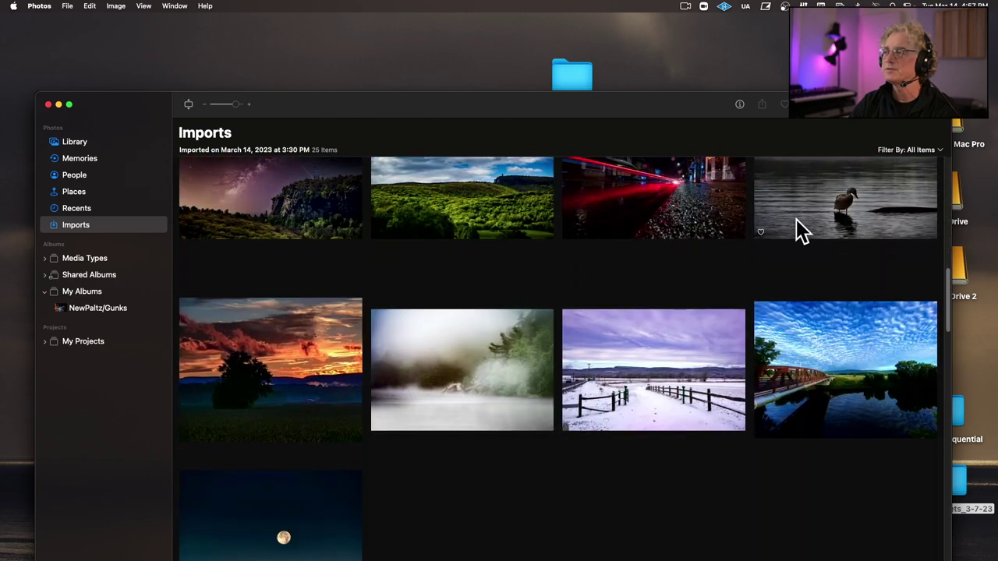
scroll(790, 233, down, 10)
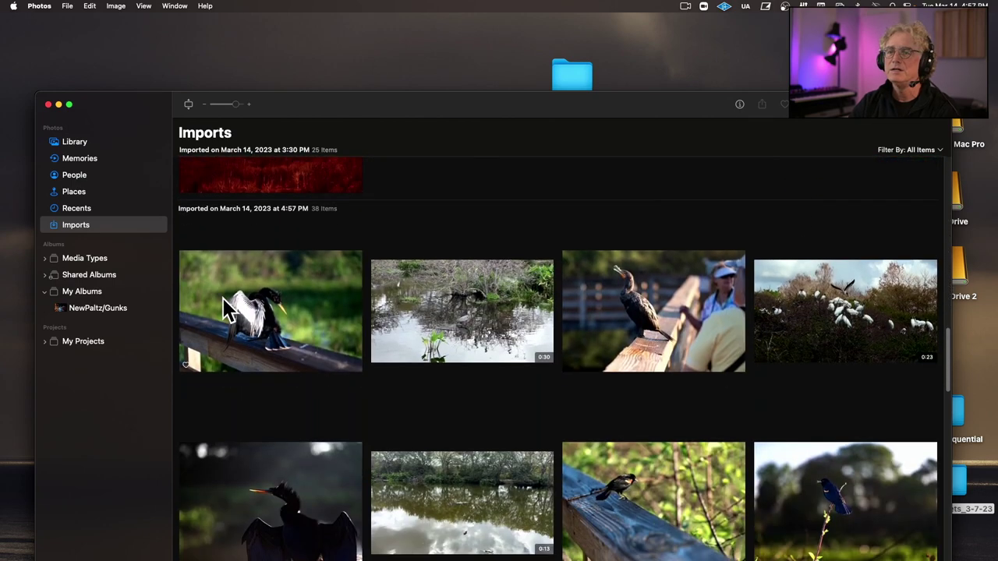
click(222, 308)
scroll(338, 317, down, 15)
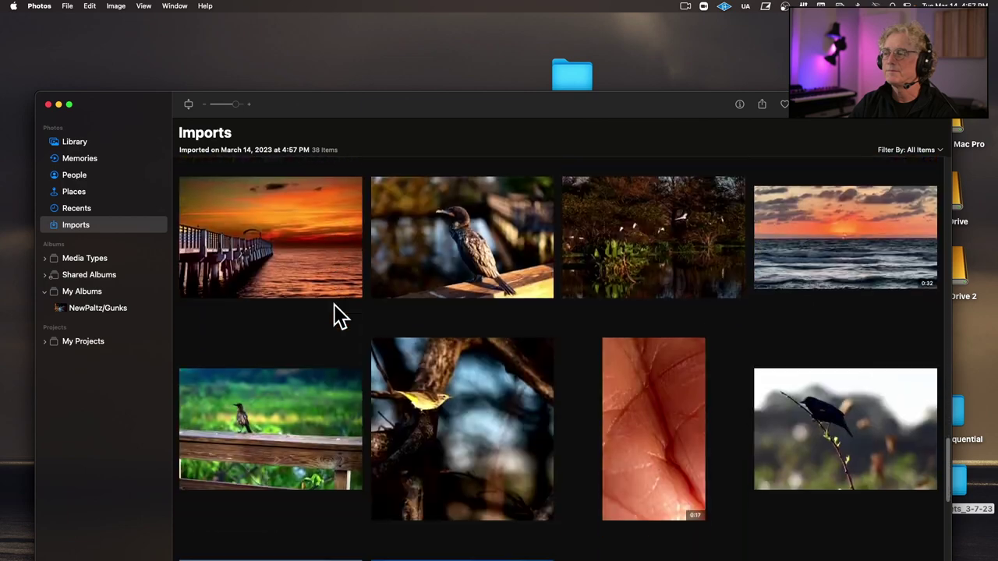
scroll(339, 316, down, 15)
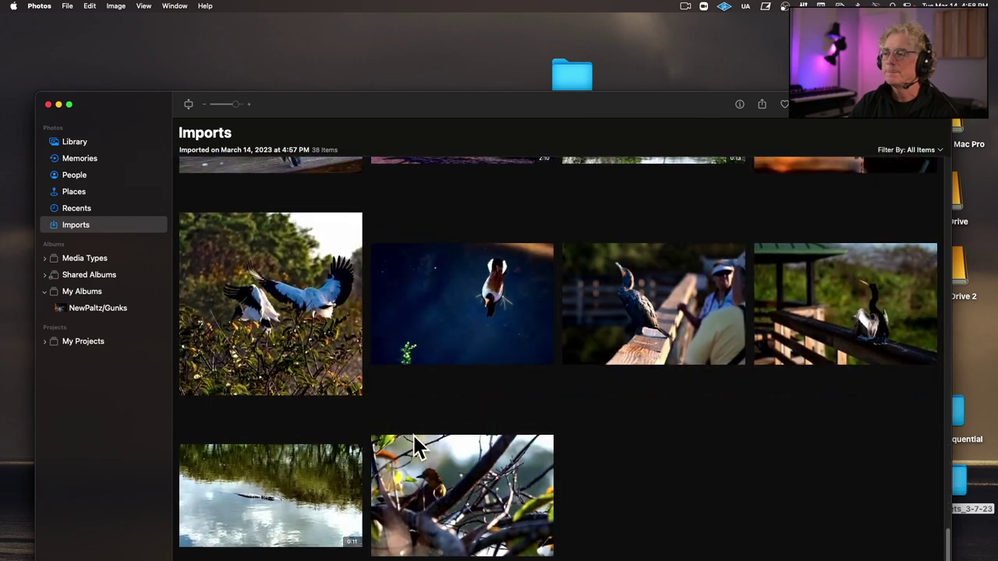
shift+click(441, 477)
Add the selected wetlands items to a new album named Wetlands.
right_click(441, 477)
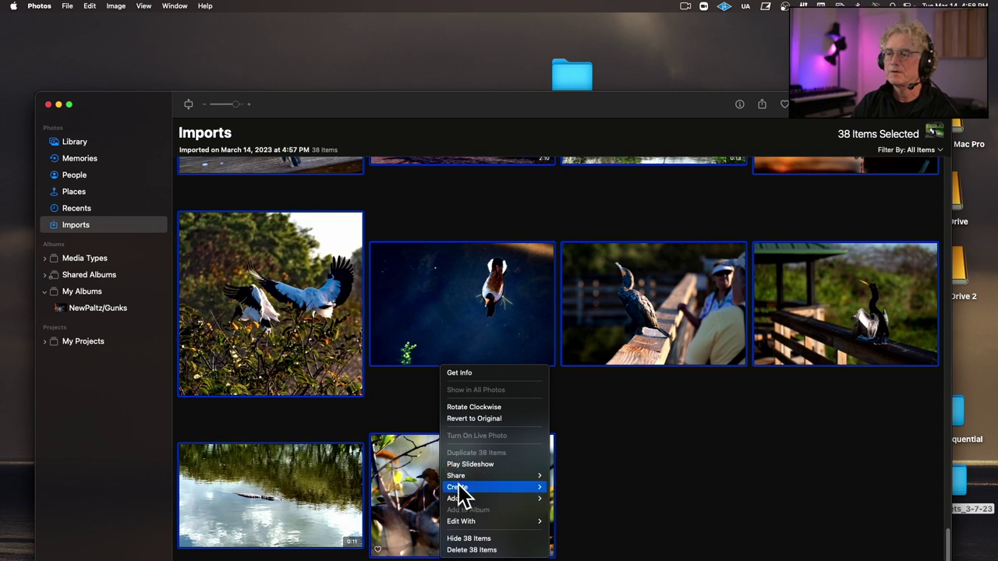
mouse_move(459, 487)
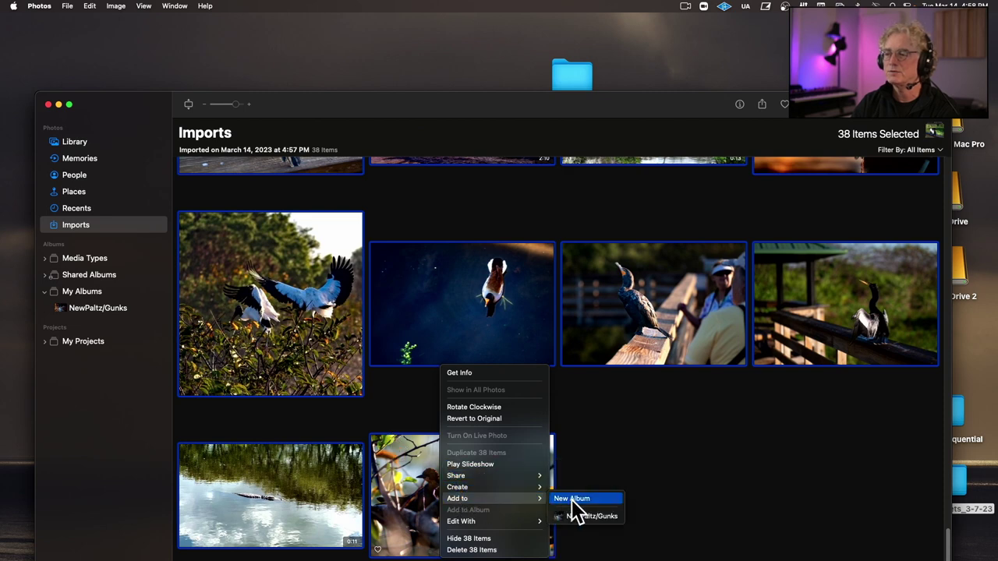
click(401, 388)
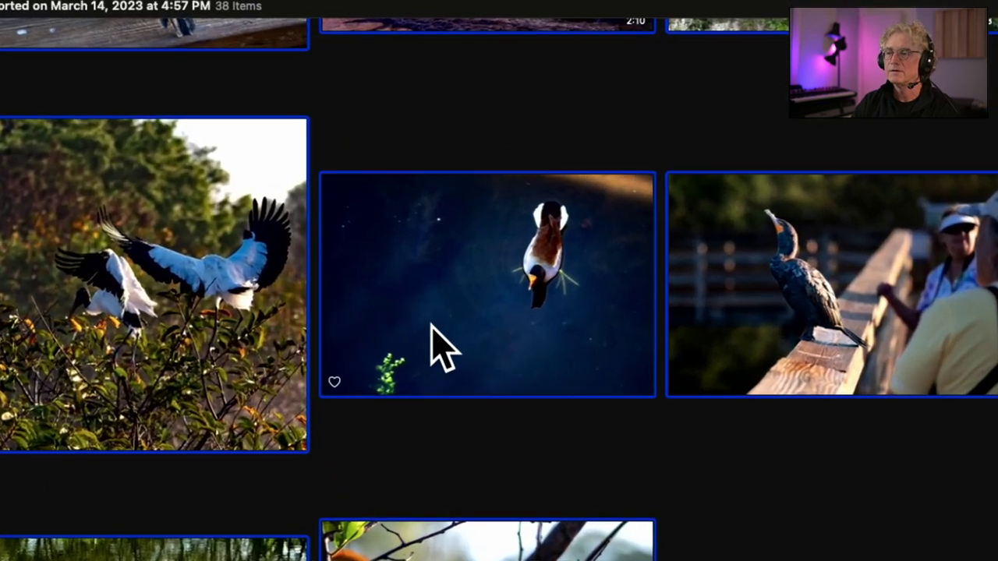
right_click(434, 327)
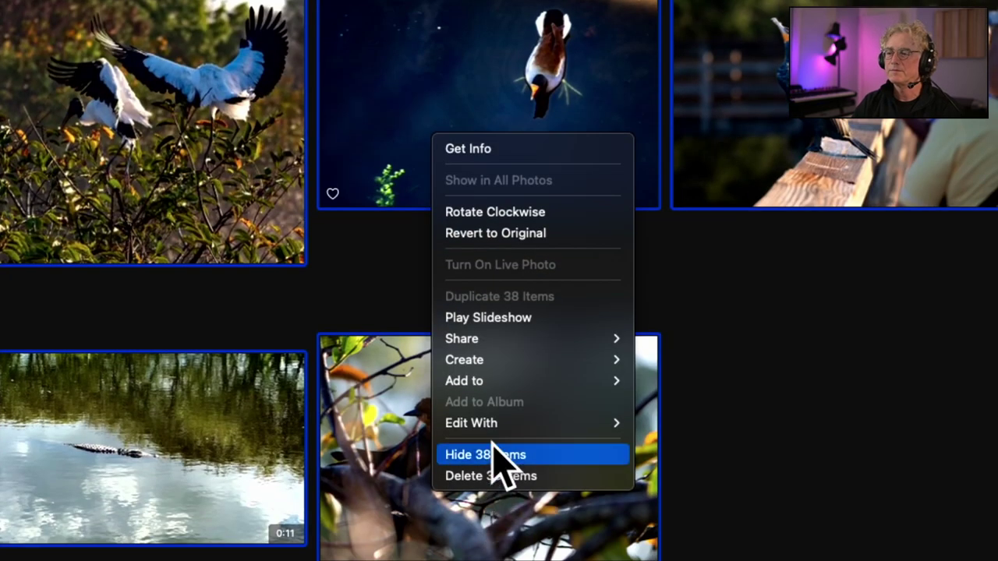
mouse_move(481, 381)
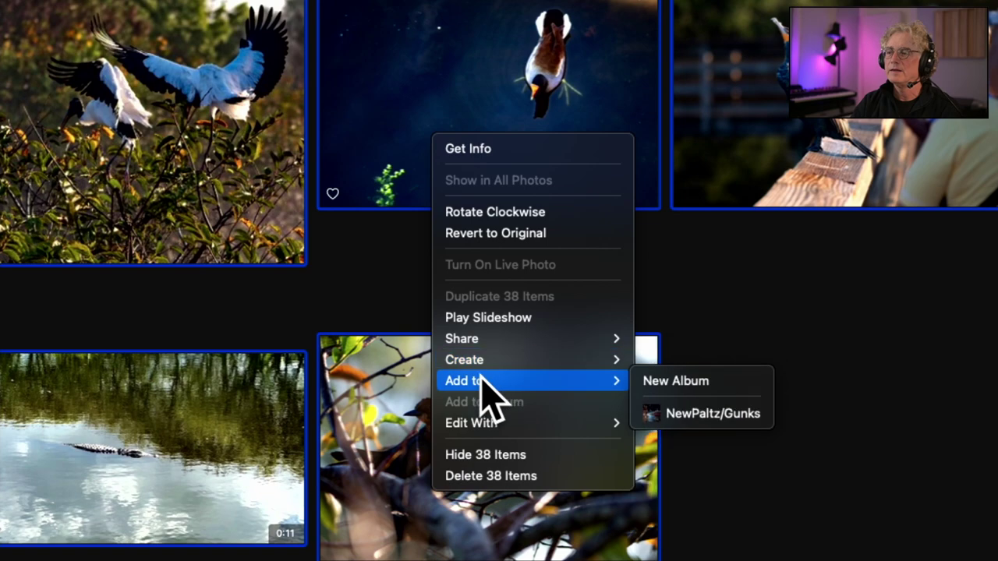
click(649, 374)
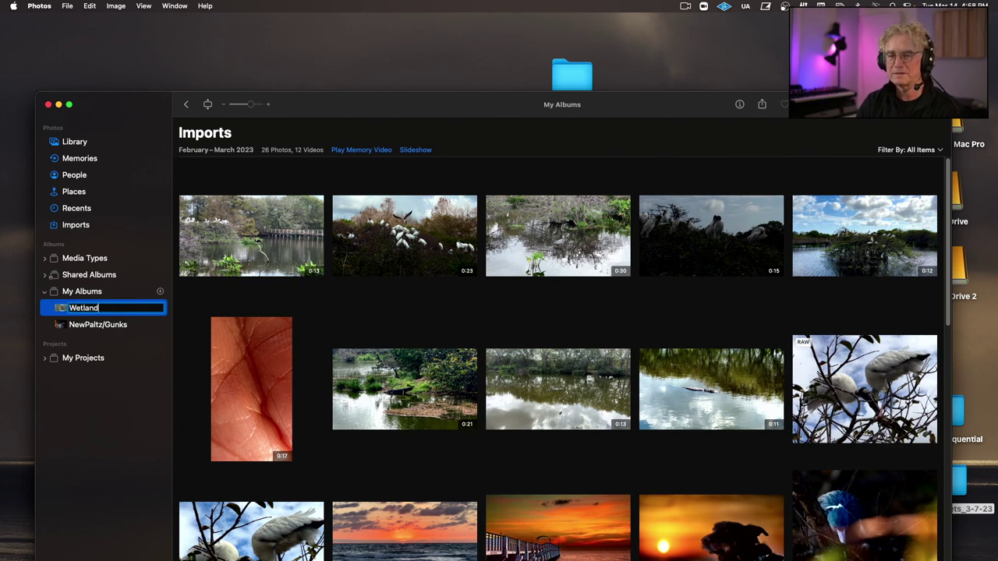
key(Return)
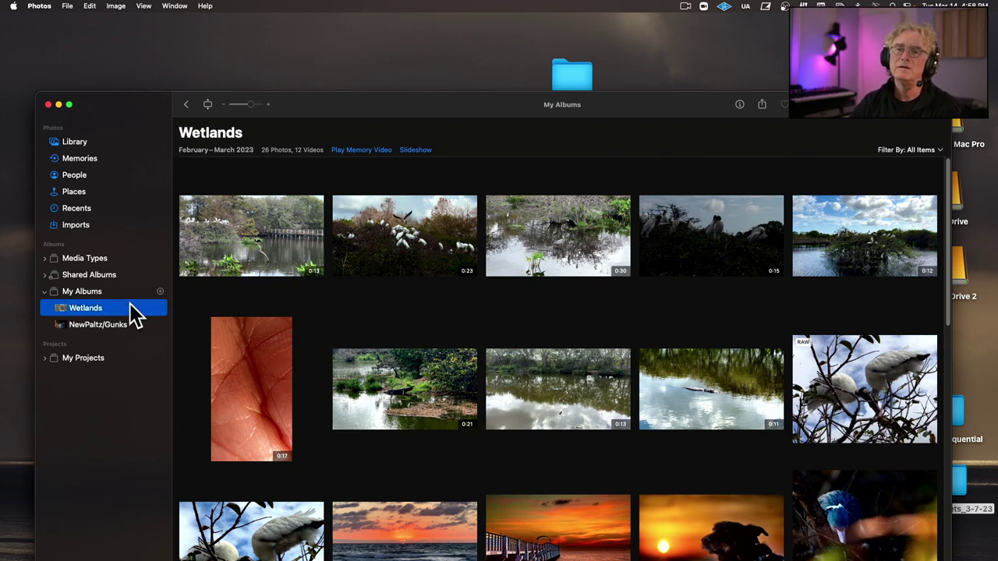
Look over the clips in the Wetlands album, and open and play the 17-second vertical video showing the palm of a hand.
click(277, 251)
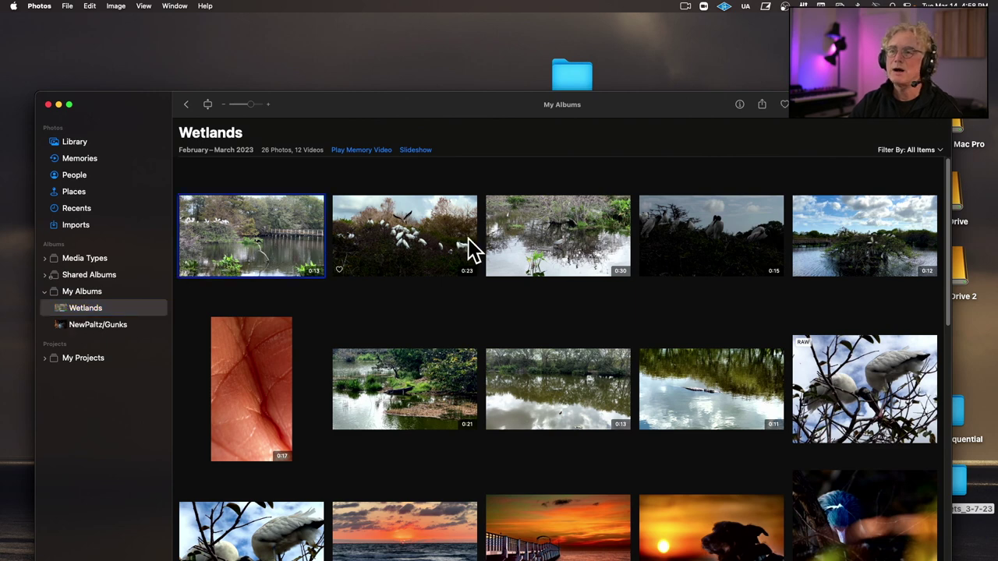
click(772, 265)
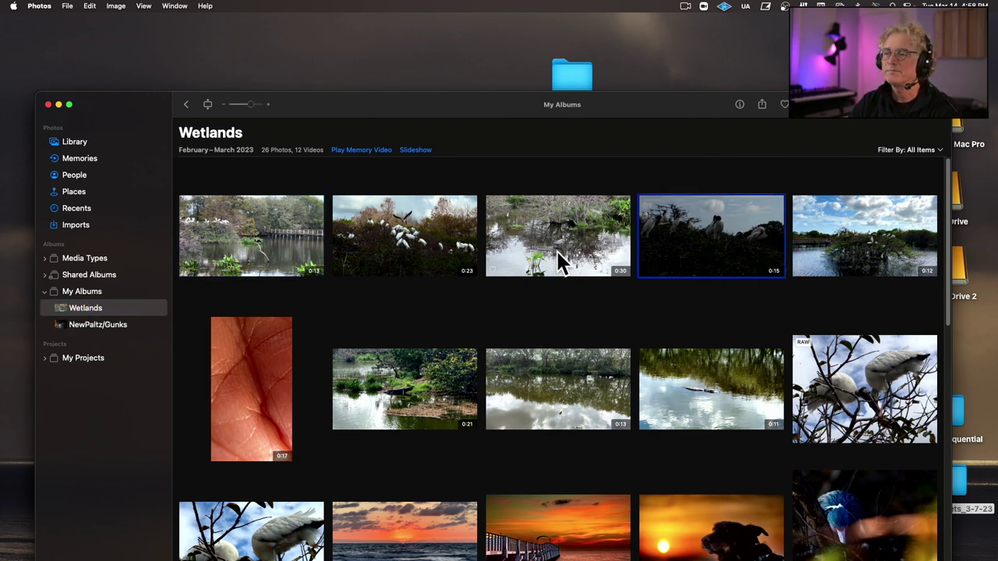
double_click(265, 340)
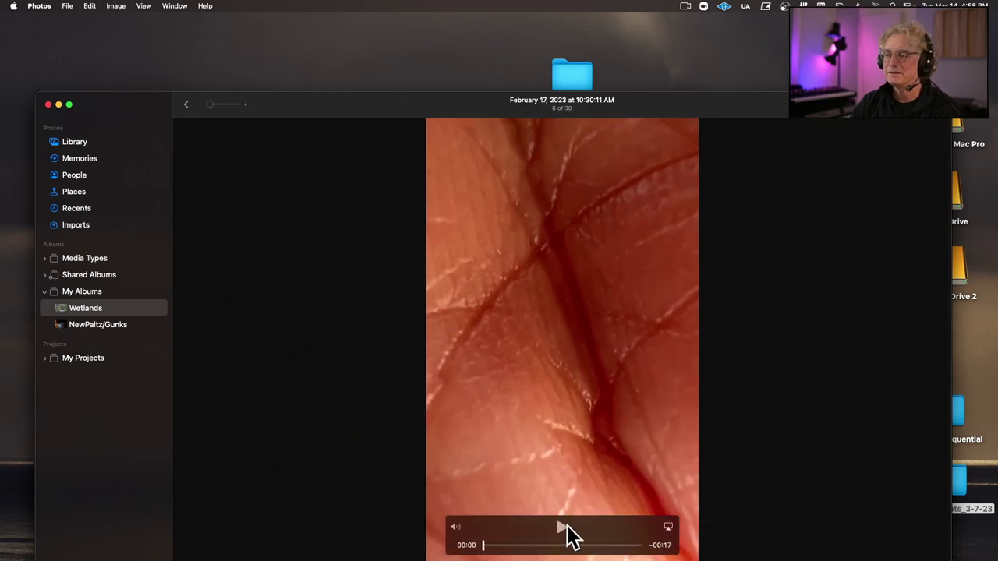
click(561, 527)
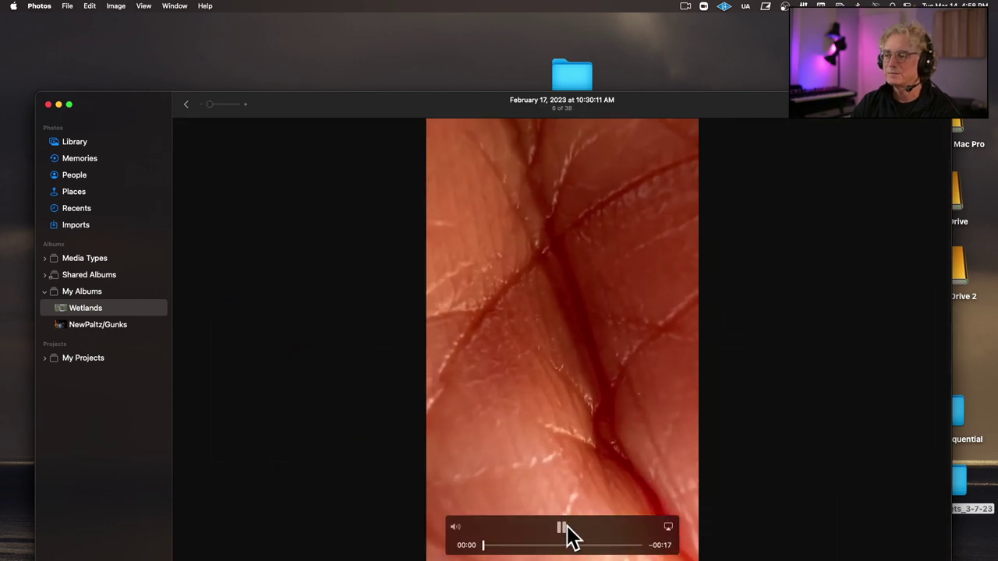
click(541, 546)
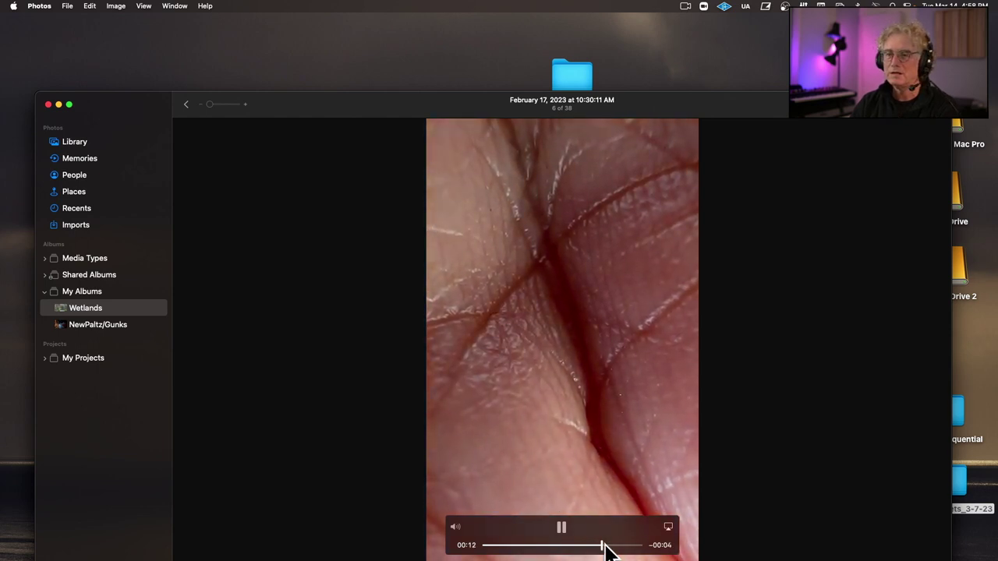
Close the open palm video and look through all the videos and photos in the Wetlands album.
key(Escape)
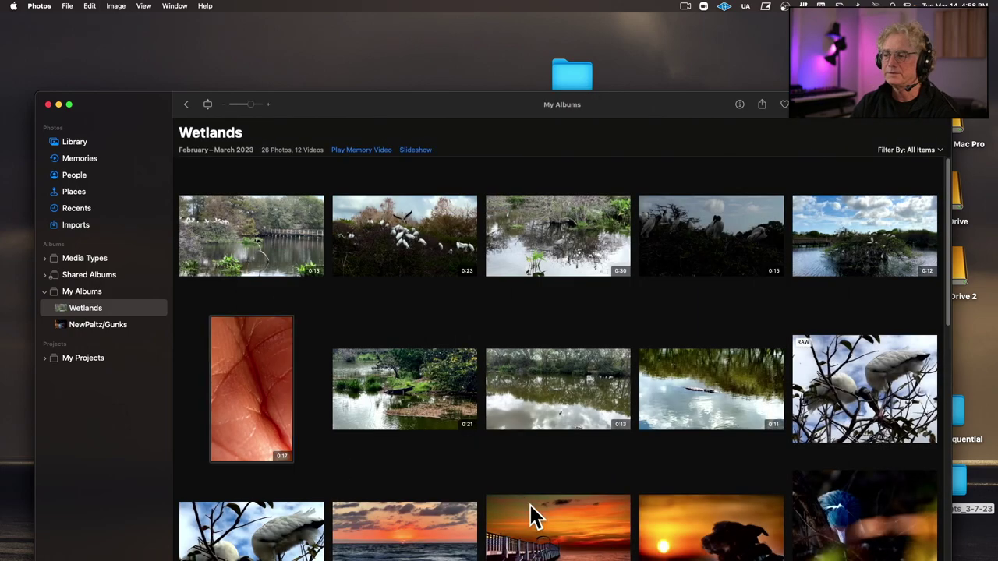
scroll(631, 460, down, 10)
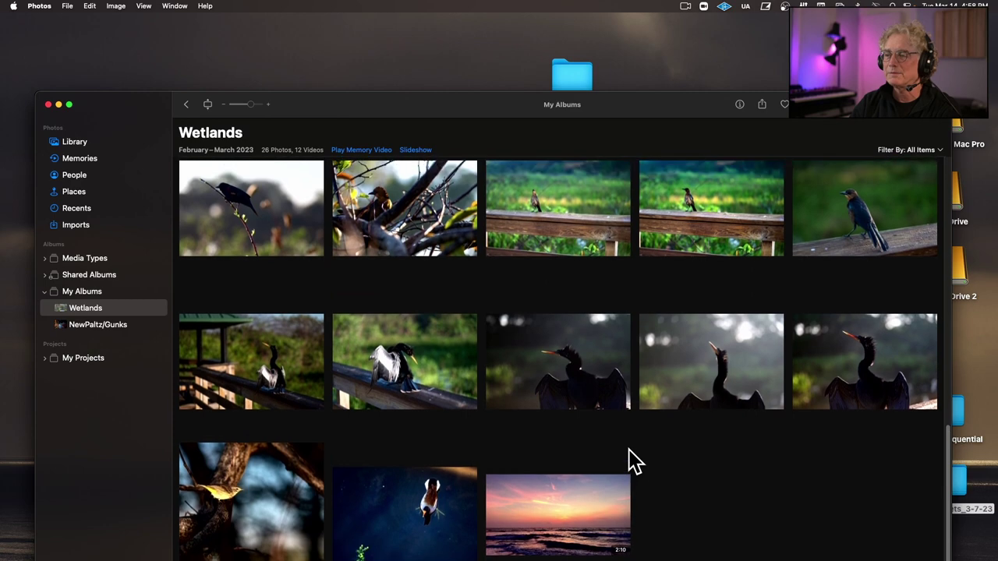
scroll(631, 460, up, 5)
scroll(631, 460, up, 10)
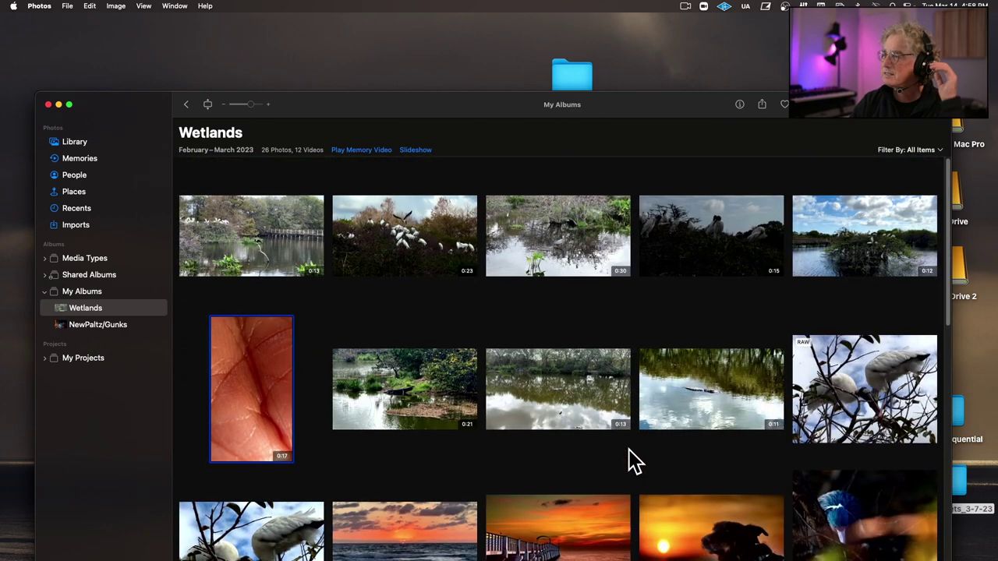
click(428, 245)
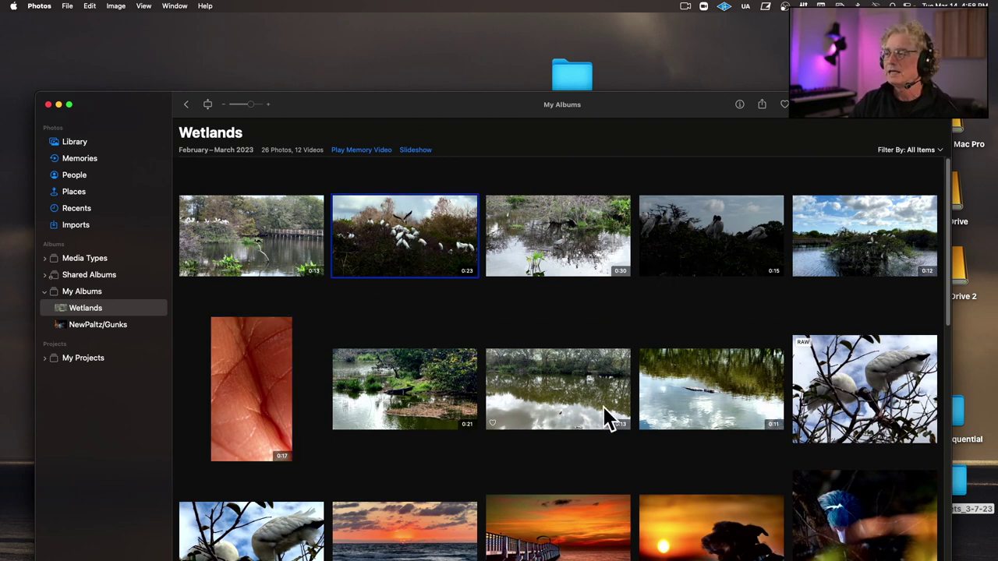
scroll(533, 392, down, 10)
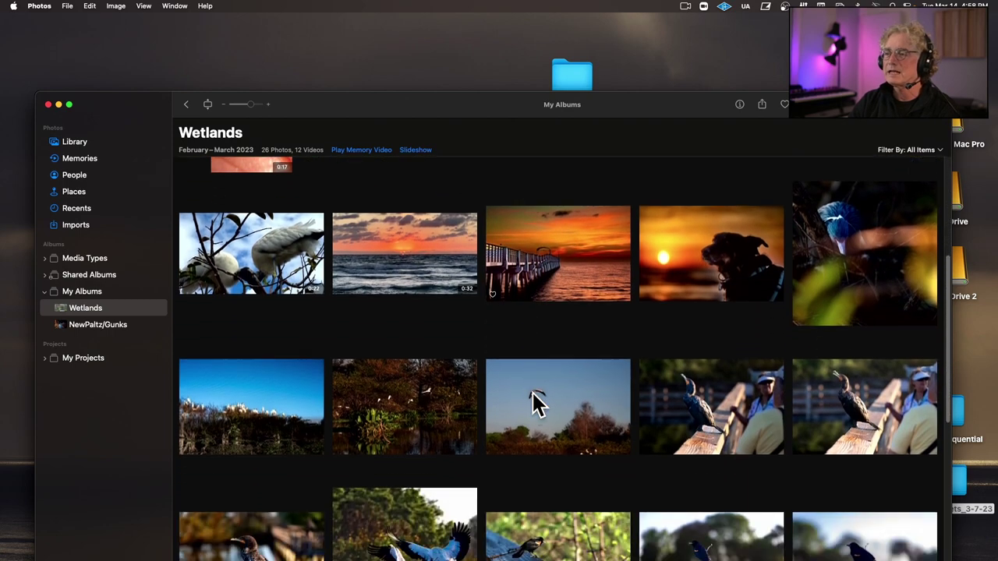
scroll(538, 404, down, 5)
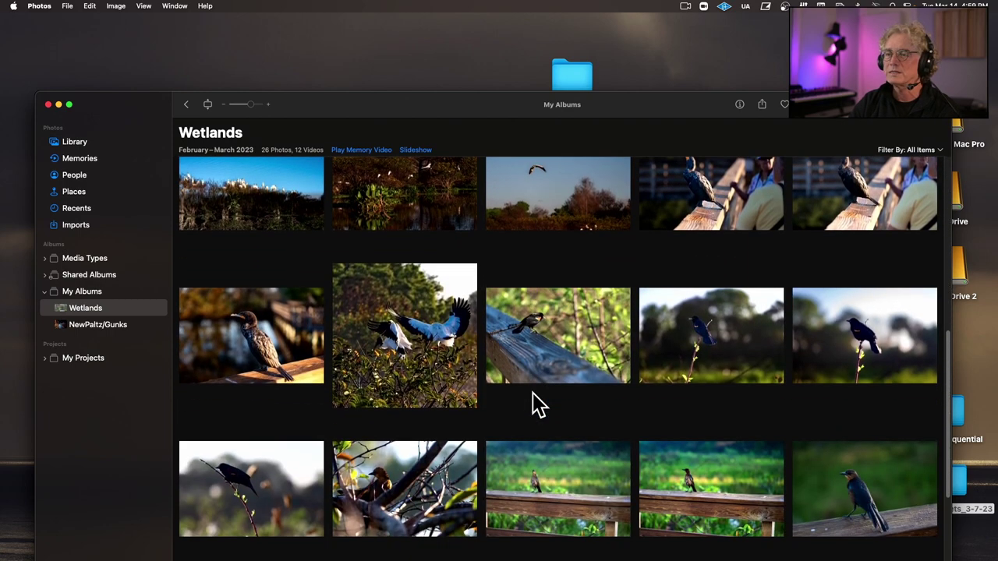
scroll(538, 403, up, 5)
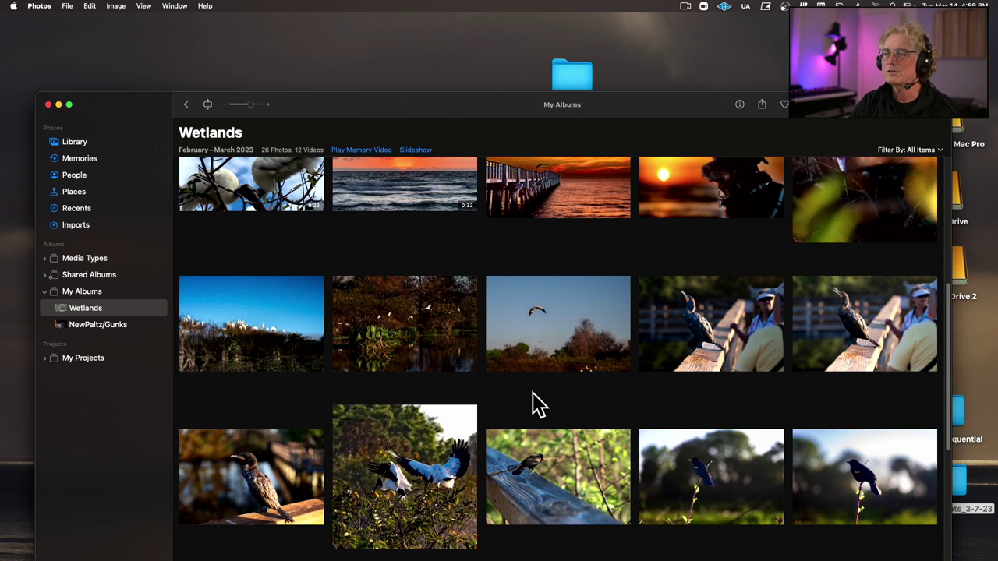
scroll(533, 393, down, 5)
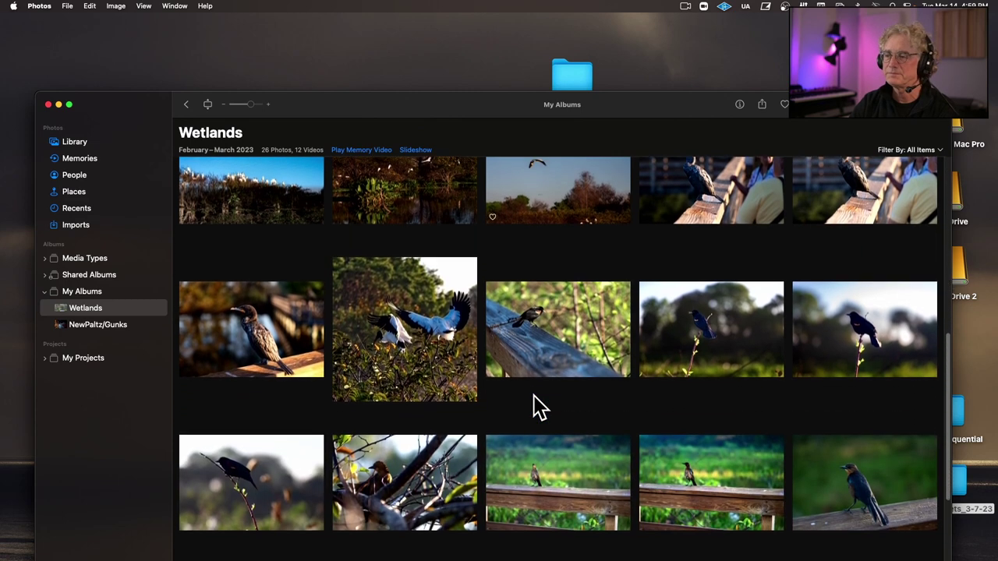
scroll(533, 396, down, 5)
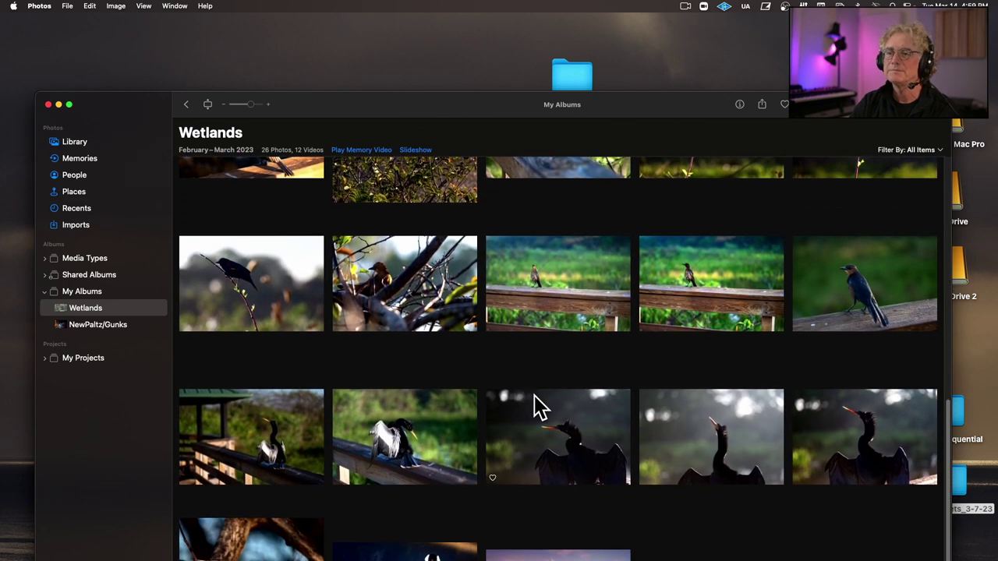
scroll(538, 407, down, 3)
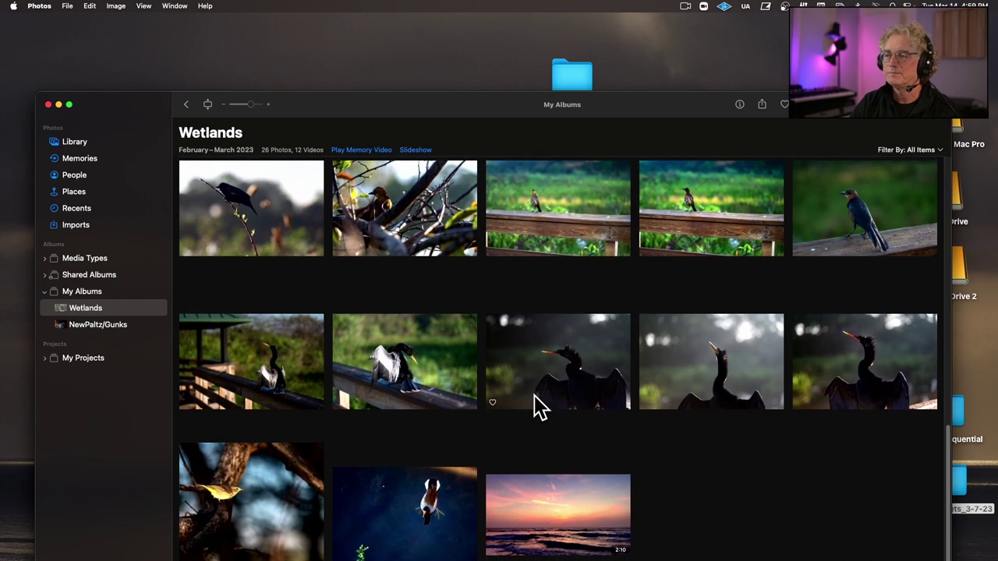
scroll(541, 407, down, 5)
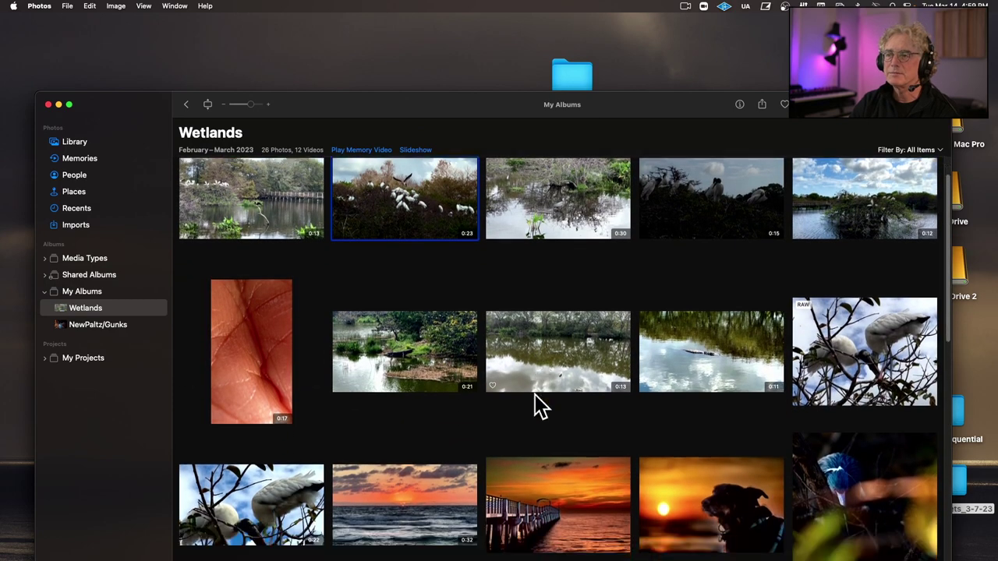
scroll(534, 395, down, 3)
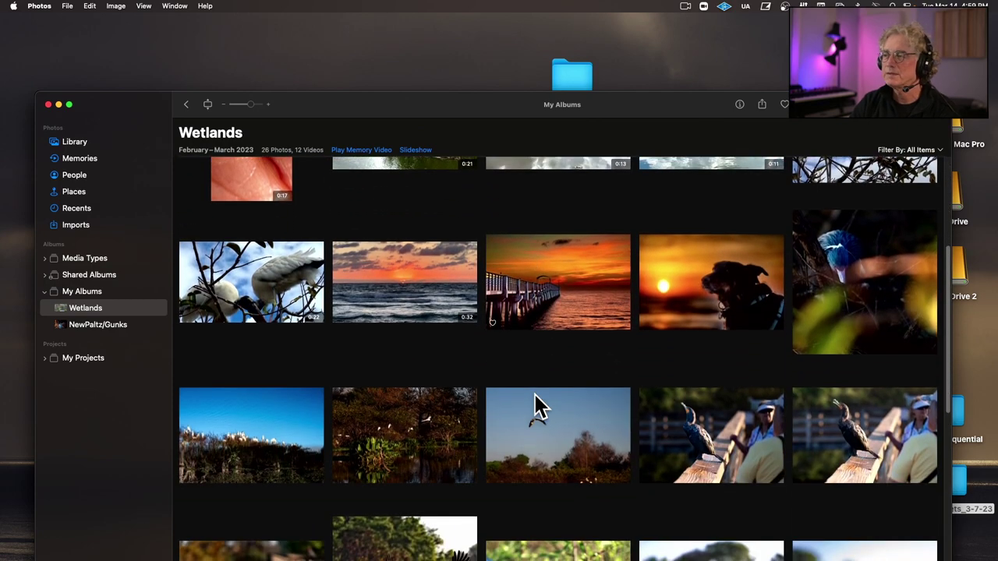
scroll(534, 395, down, 3)
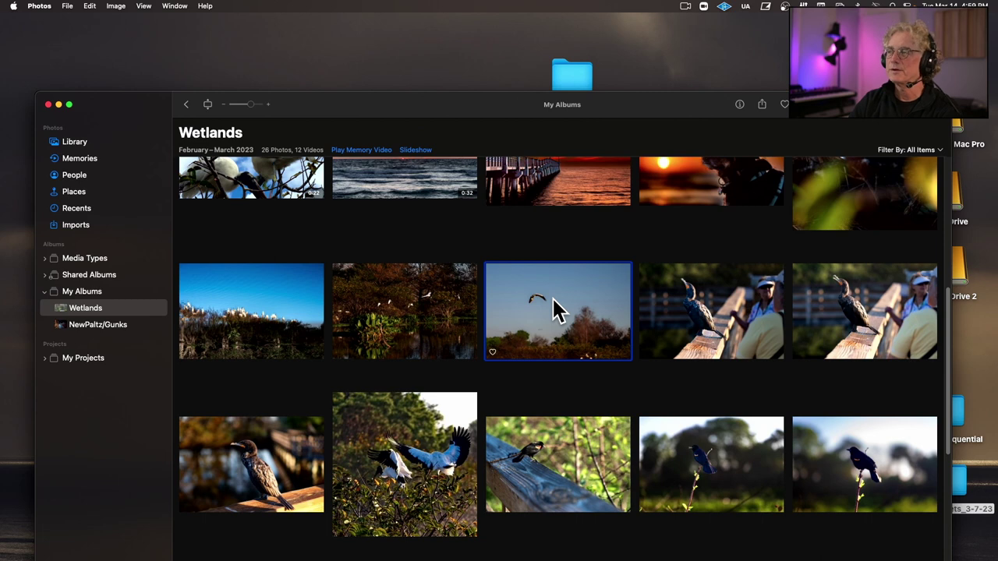
Make two duplicates of the photo showing a bird flying against the blue sky, and keep the first one selected.
drag(586, 92, 560, 27)
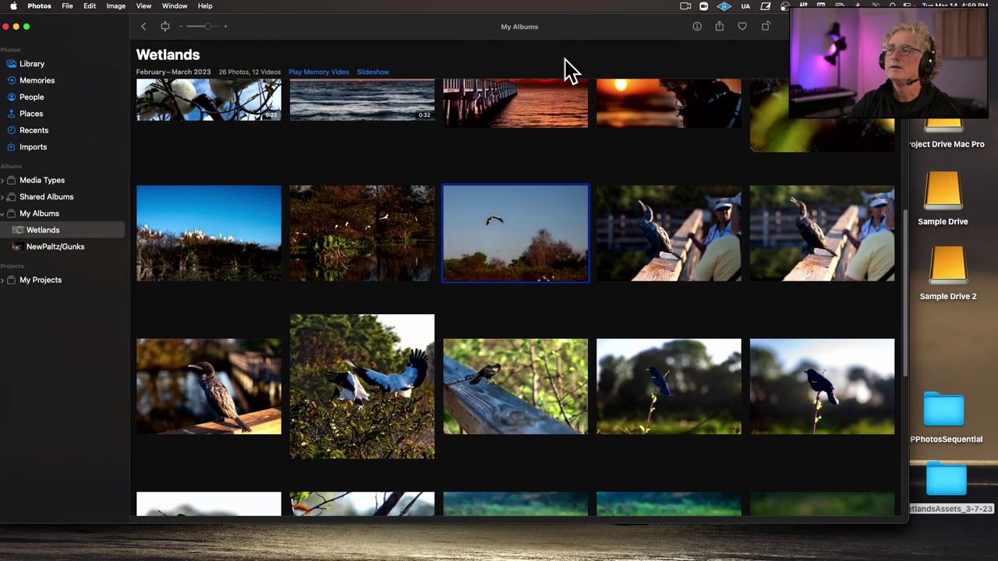
right_click(470, 206)
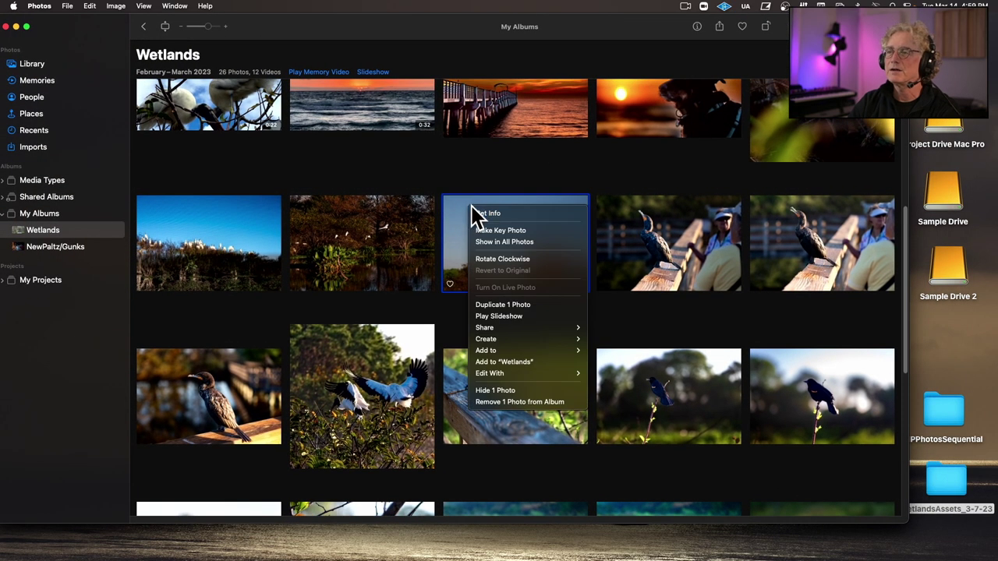
click(535, 305)
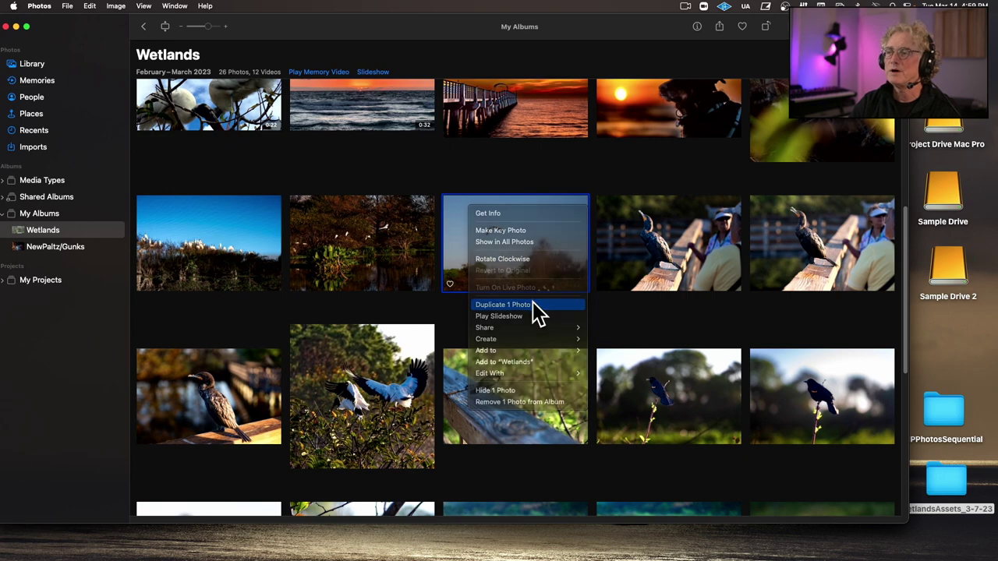
right_click(501, 218)
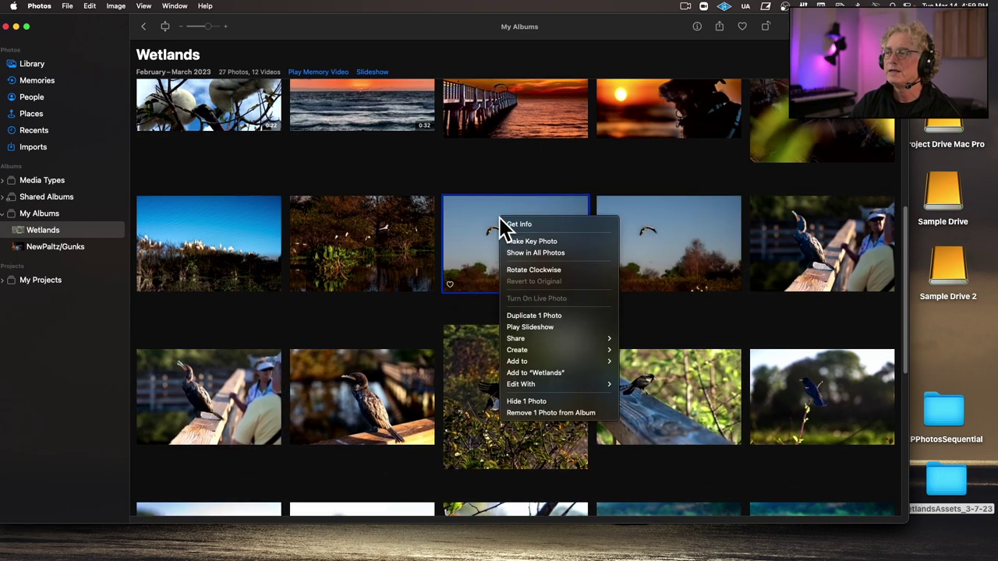
click(573, 321)
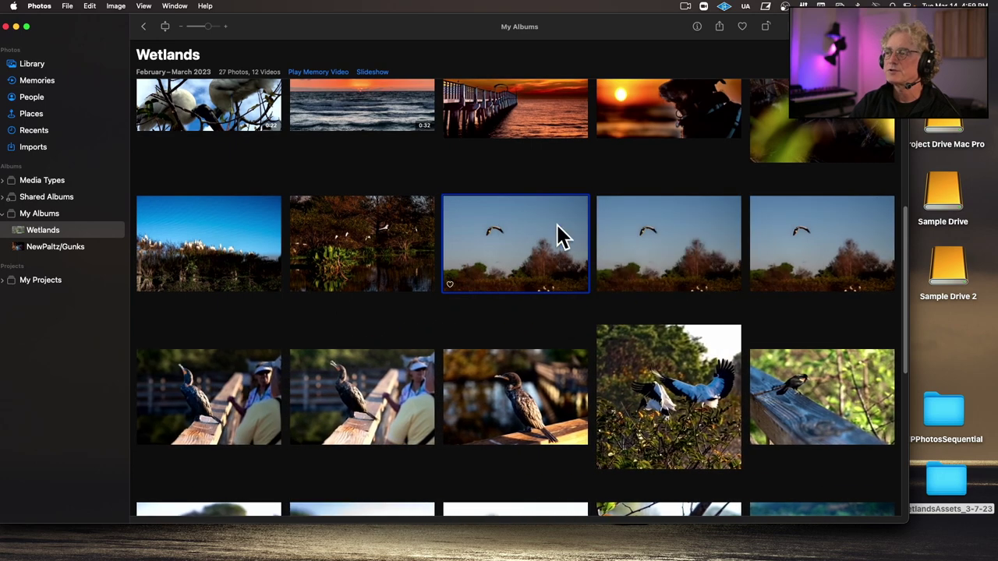
click(647, 235)
click(814, 229)
click(505, 229)
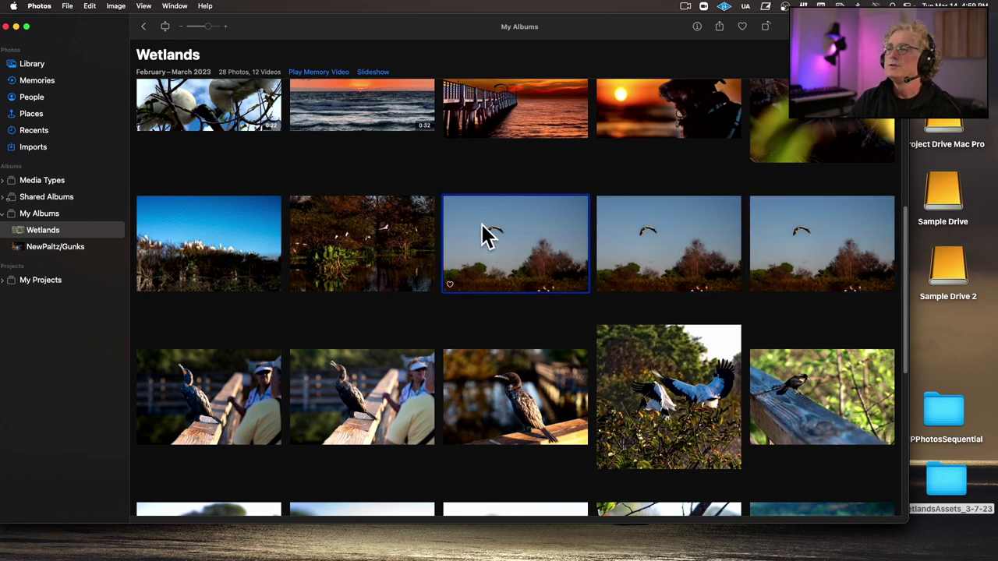
Rotate the selected flying-bird photo through four quarter turns.
right_click(484, 233)
click(479, 208)
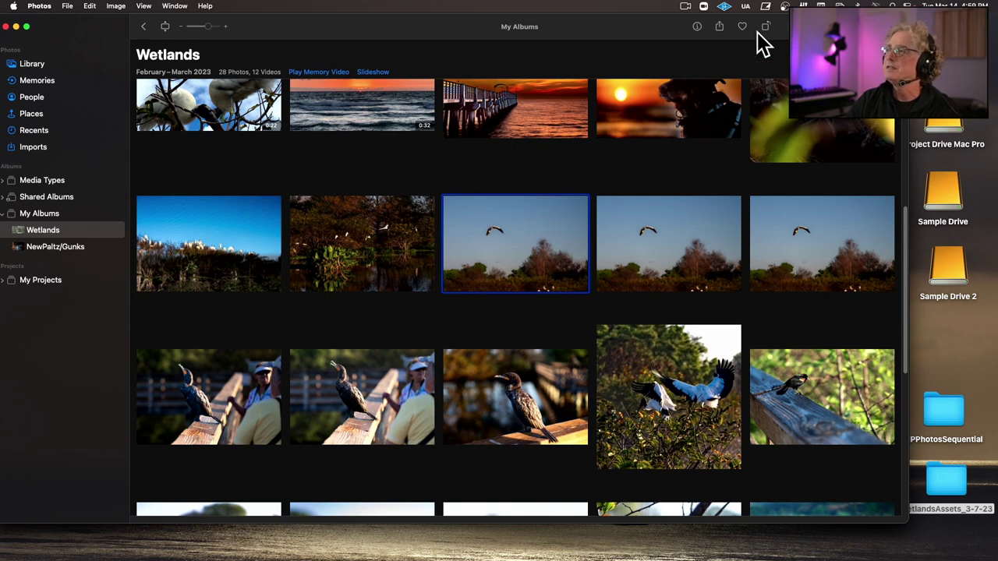
drag(631, 25, 576, 28)
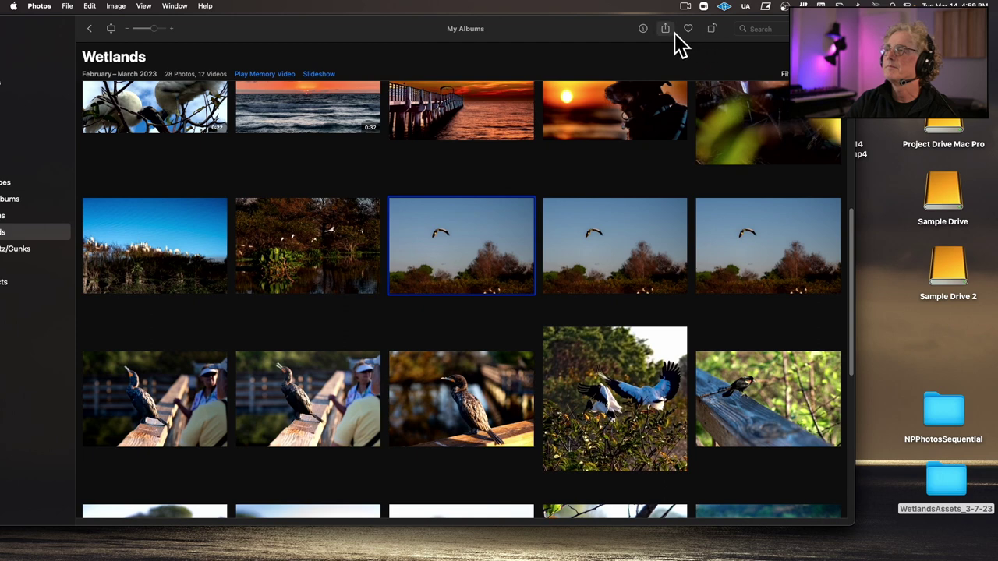
click(709, 31)
click(709, 33)
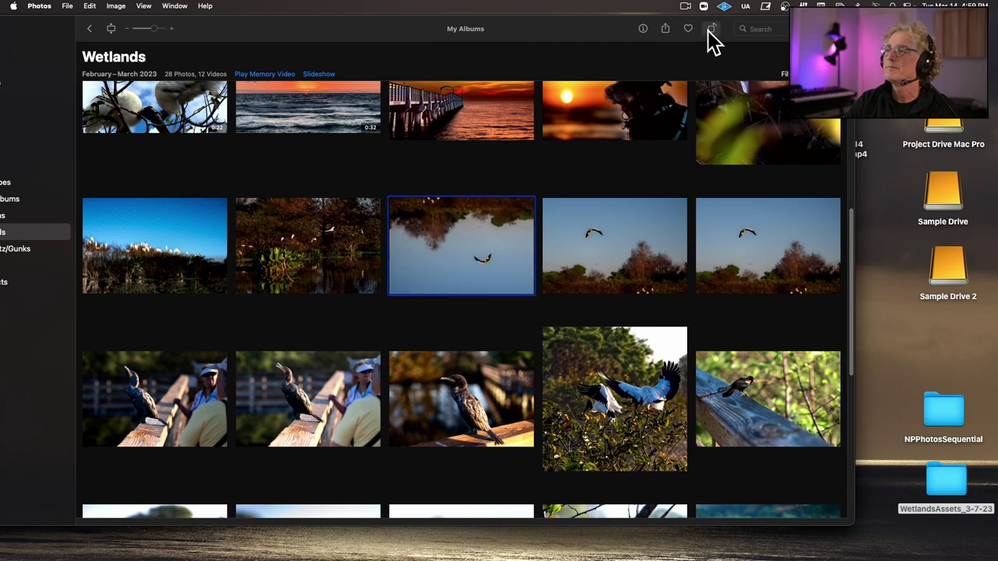
click(708, 33)
click(709, 33)
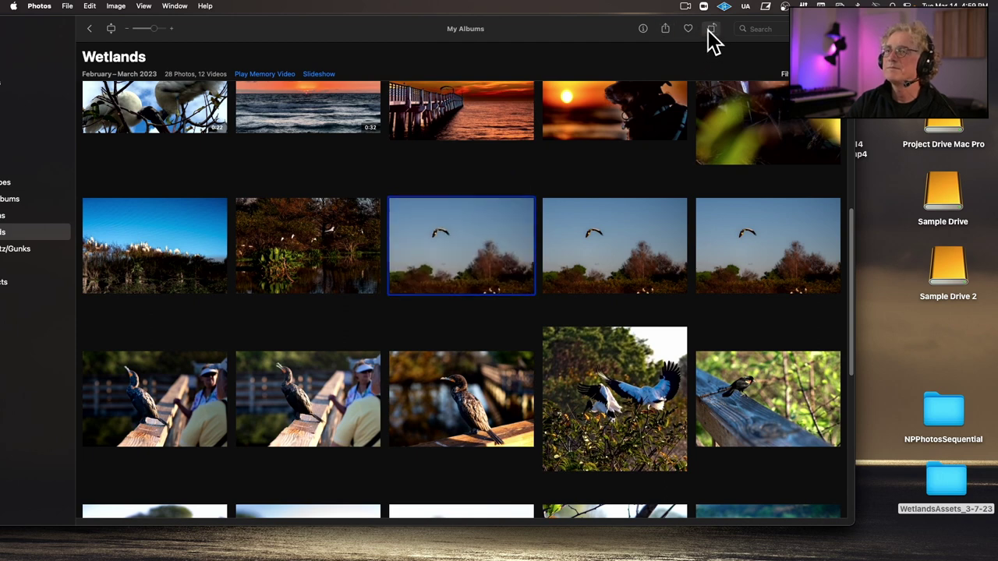
Enlarge the Photos window and reposition it so that it covers nearly the whole desktop.
drag(593, 31, 602, 28)
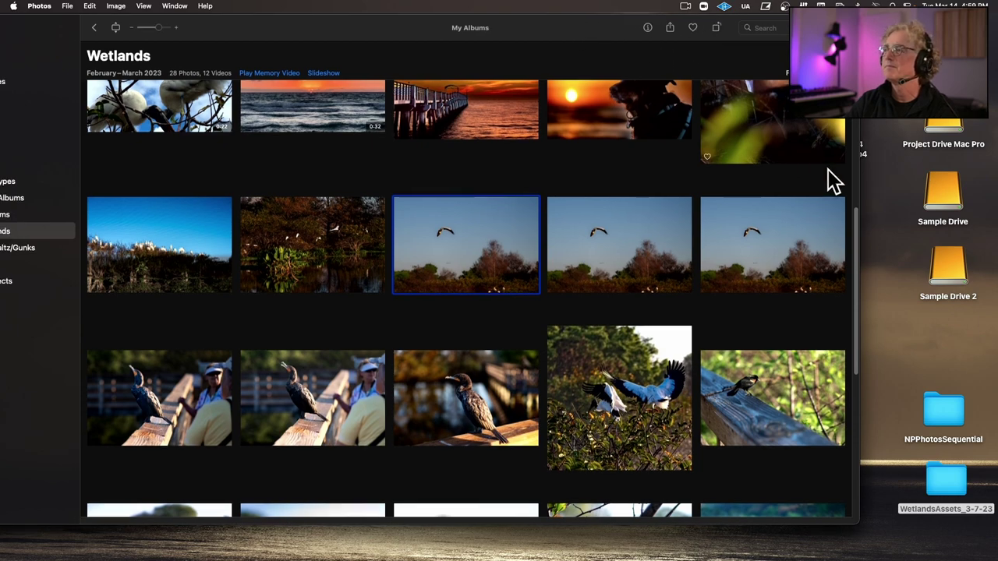
drag(858, 522, 967, 540)
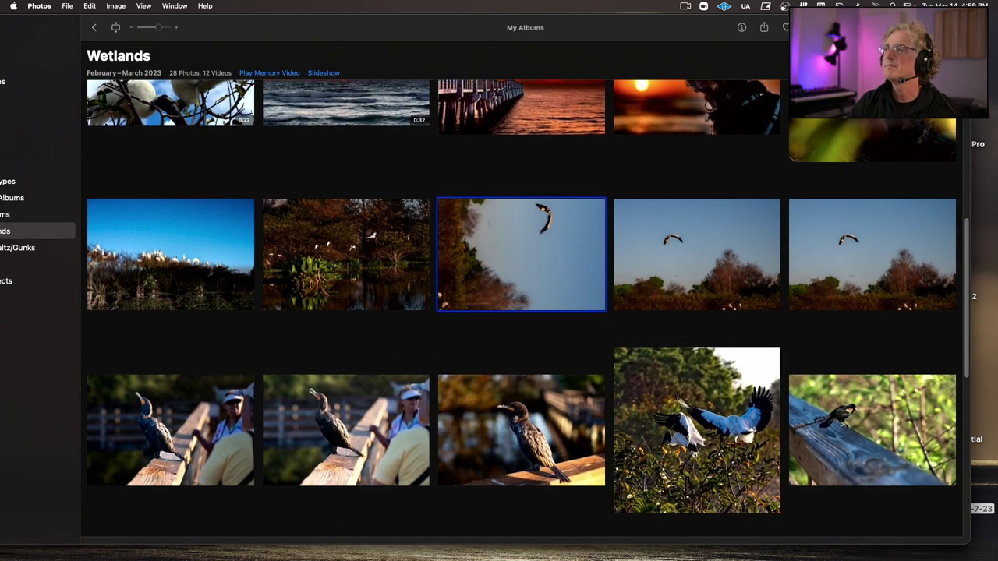
drag(686, 47, 661, 34)
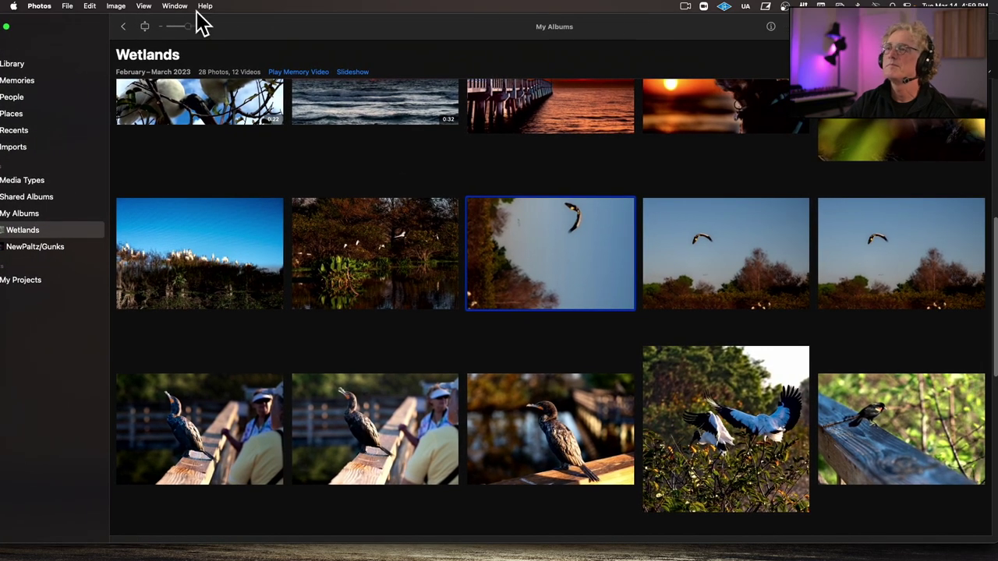
Show the edit tools for the selected flying-bird photo, with all the adjustments in view.
click(91, 6)
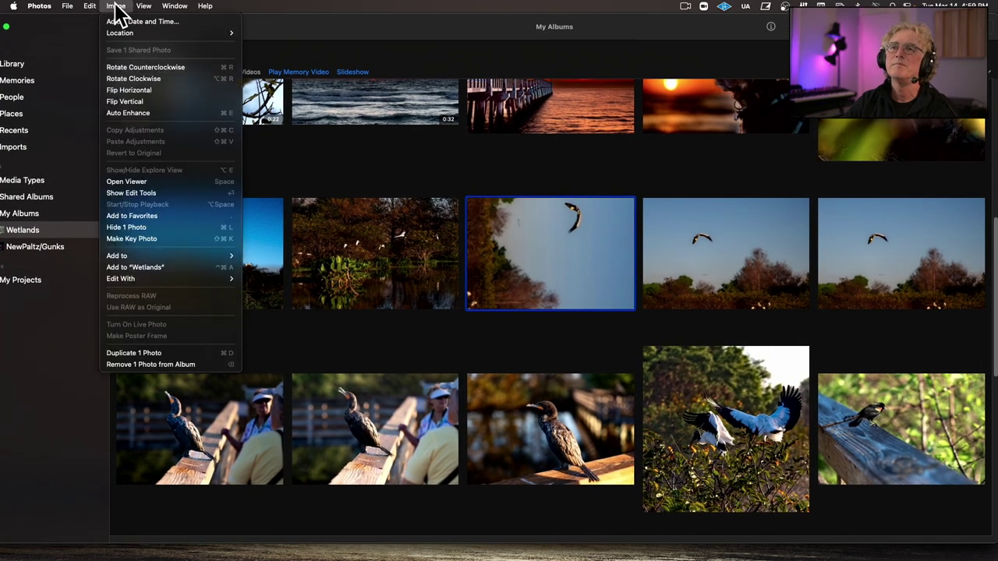
mouse_move(116, 6)
mouse_move(175, 5)
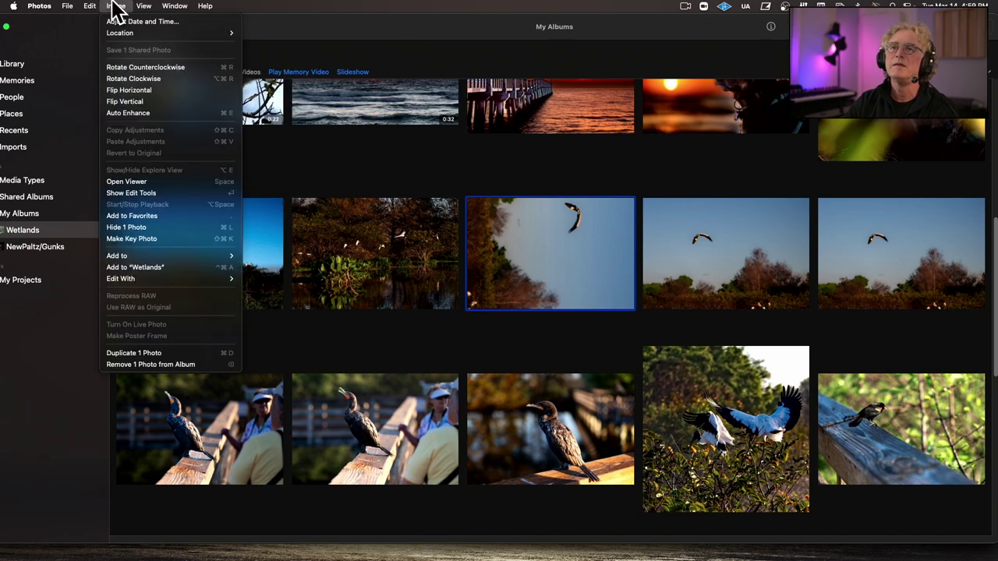
click(130, 193)
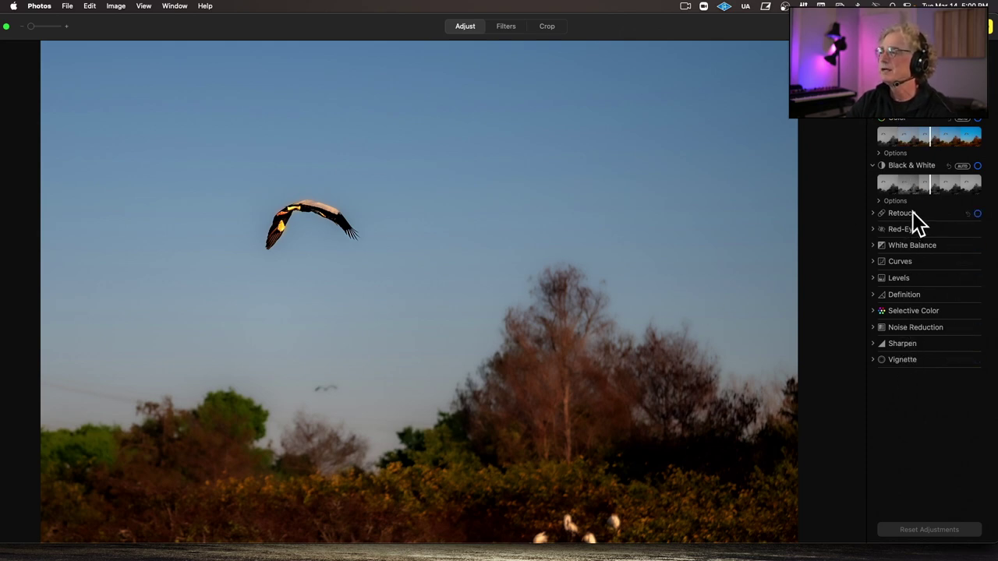
key(ctrl+Up)
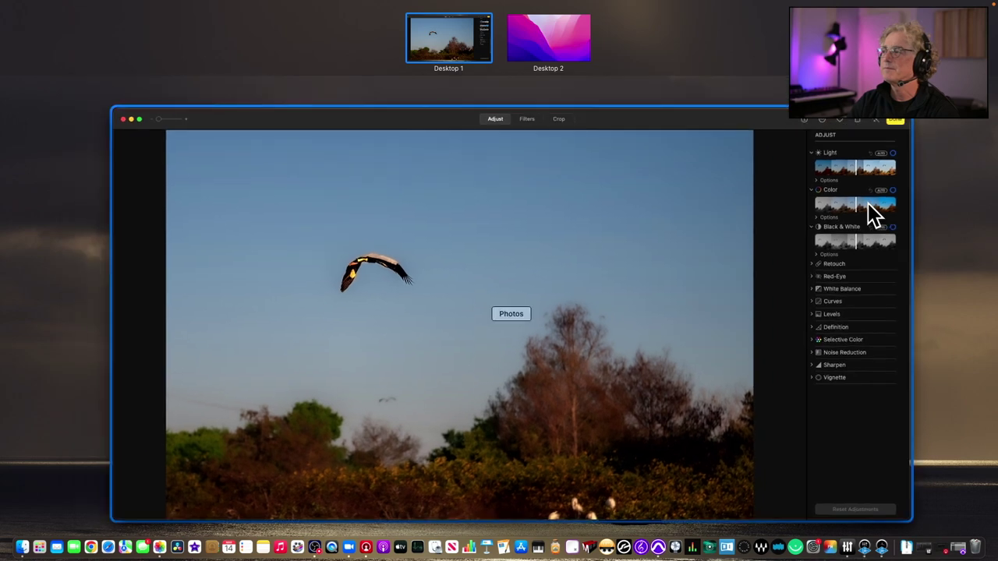
click(868, 203)
Turn the flying-bird photo black and white, try several strengths, and set the Black & White adjustment to its lowest value.
click(909, 185)
drag(909, 184, 932, 184)
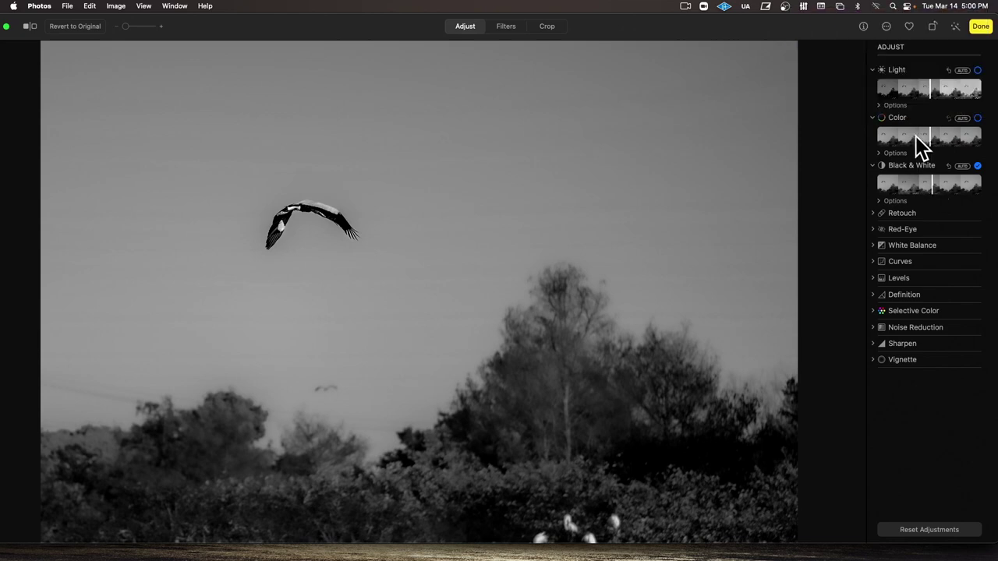
drag(932, 187, 896, 187)
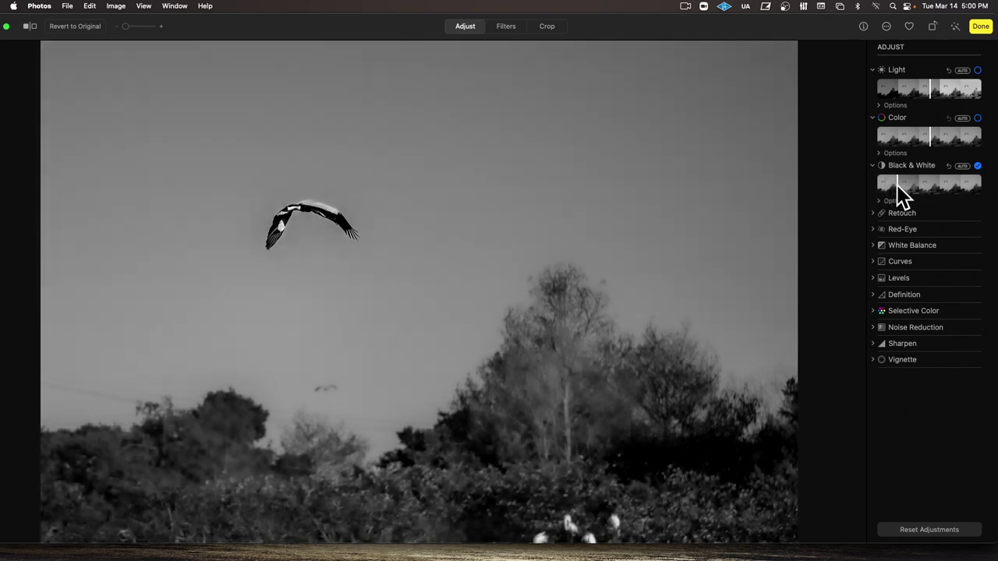
mouse_move(897, 187)
mouse_down()
mouse_move(910, 187)
mouse_move(899, 183)
mouse_up()
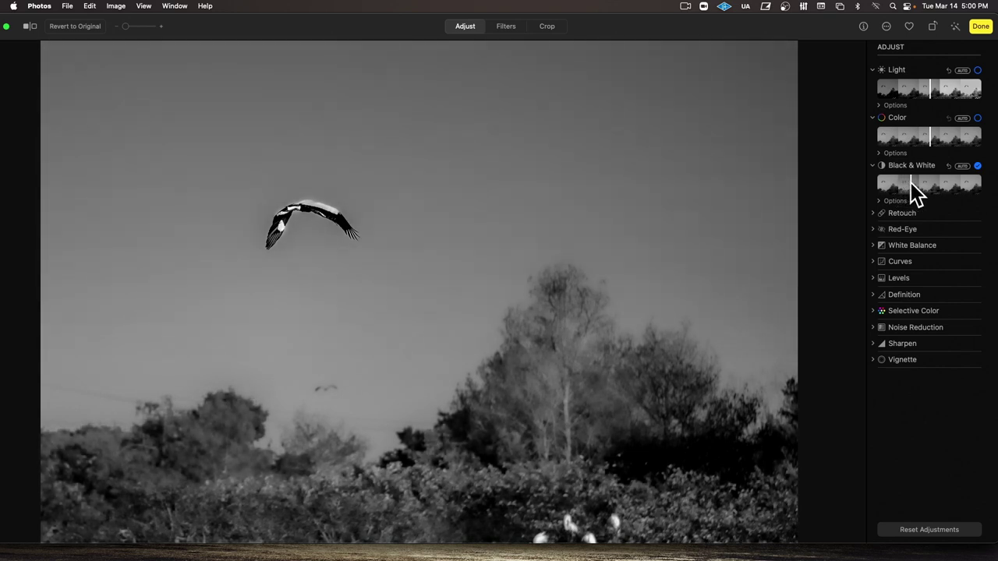
click(911, 184)
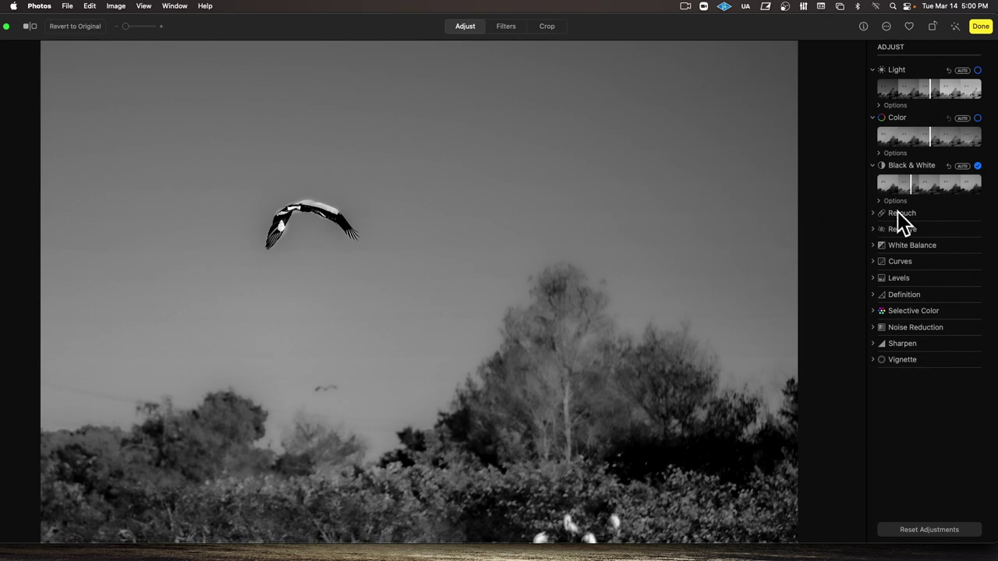
drag(910, 190, 873, 194)
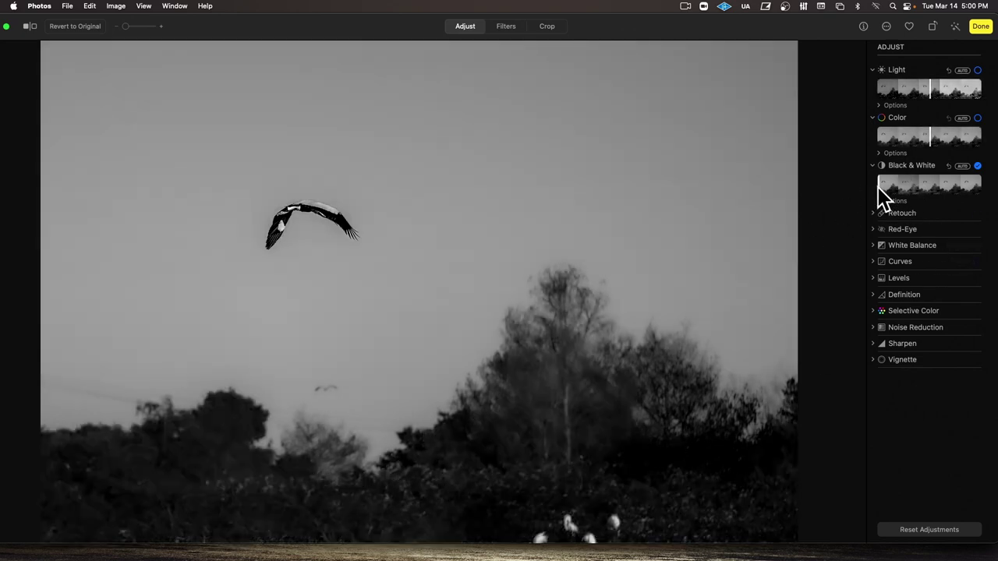
Raise the Black & White adjustment to about a quarter of its range and save the edited flying-bird photo.
drag(878, 187, 904, 188)
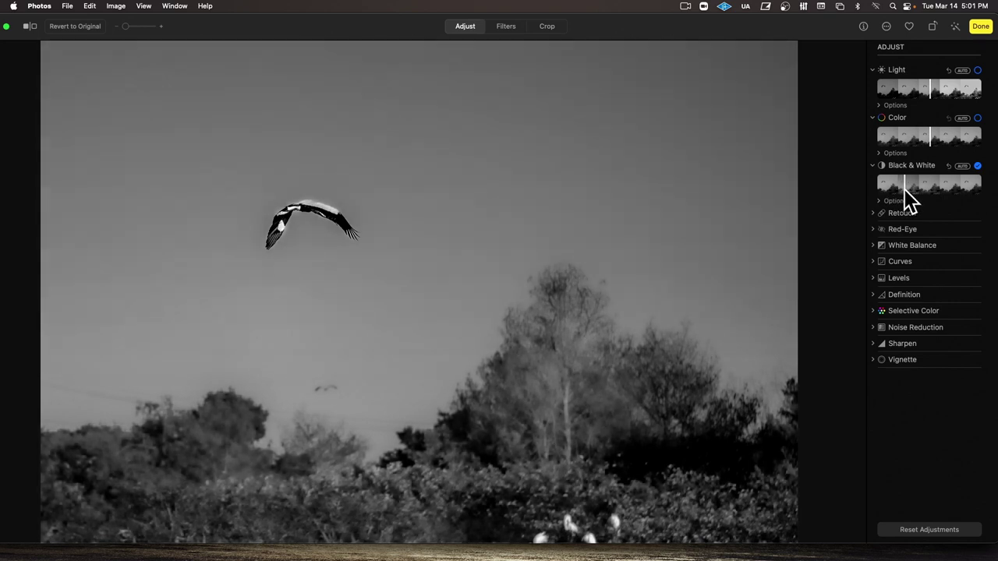
click(981, 28)
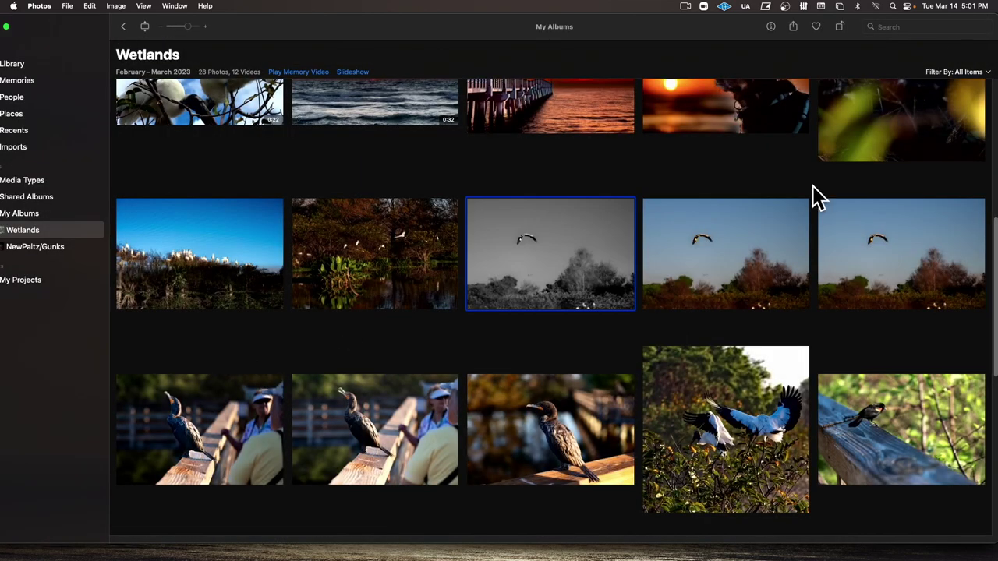
Open the first colour copy of the flying-bird photo for editing, with the Photos window repositioned to fit fully on the desktop.
click(696, 250)
double_click(696, 251)
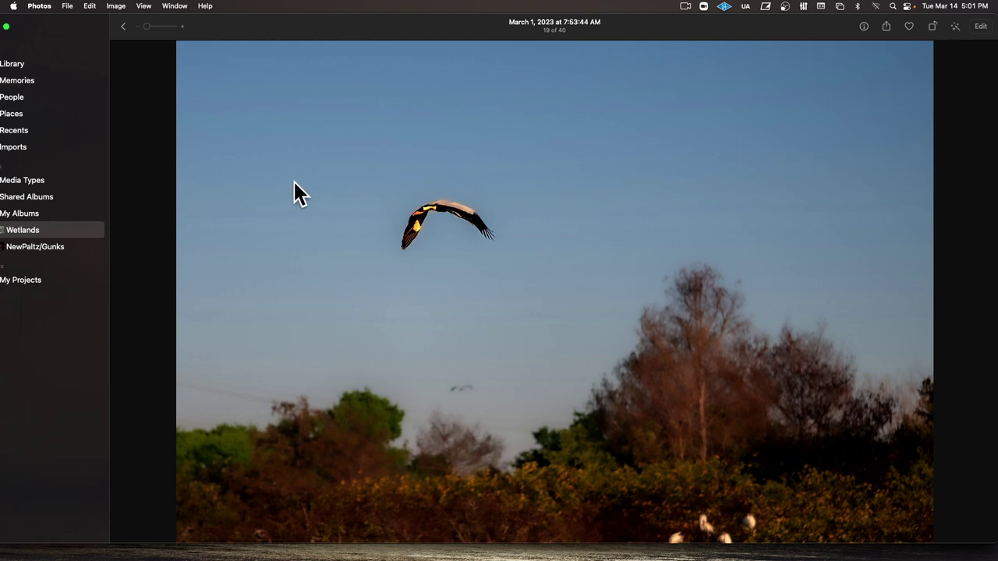
drag(401, 33, 420, 37)
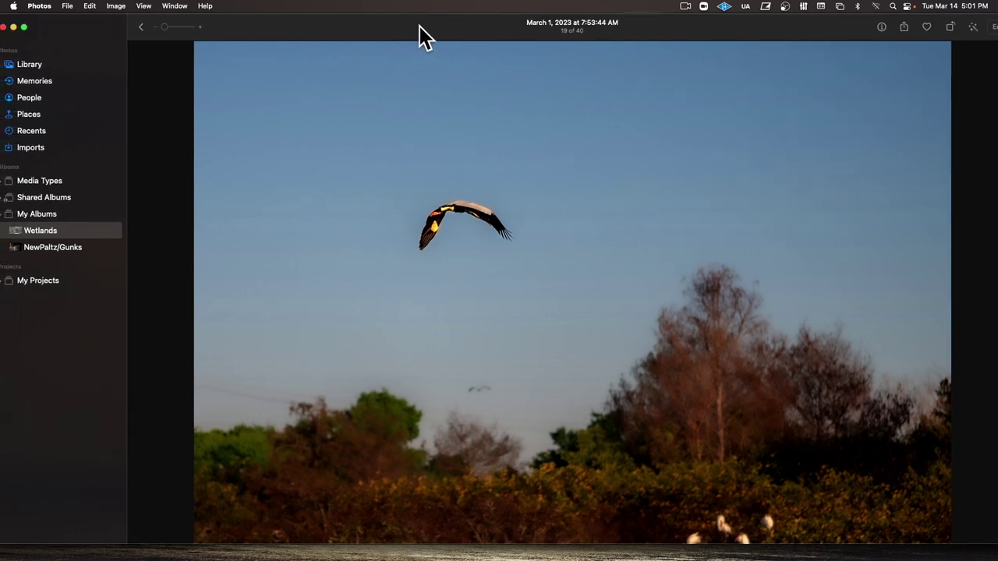
drag(814, 25, 807, 26)
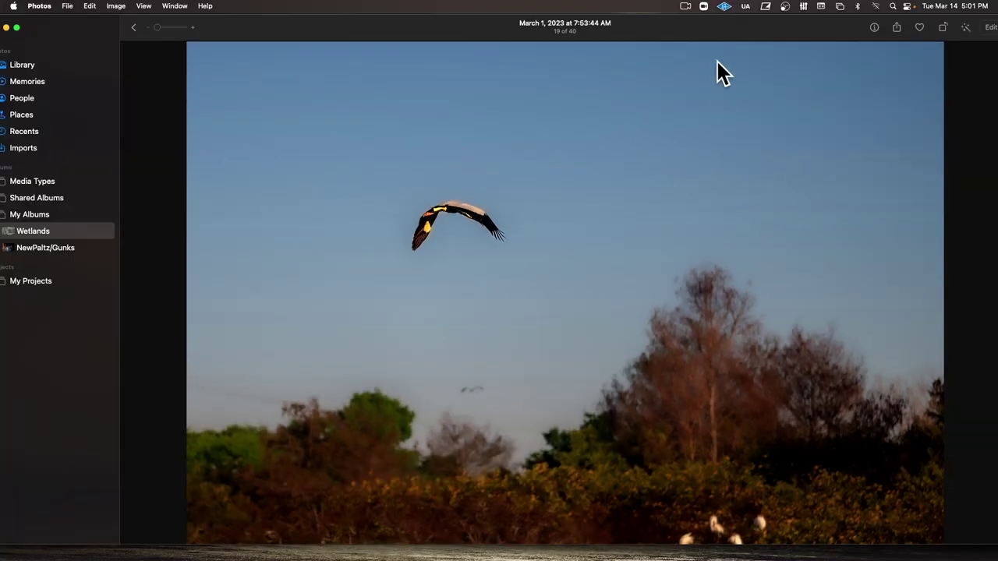
drag(735, 30, 683, 30)
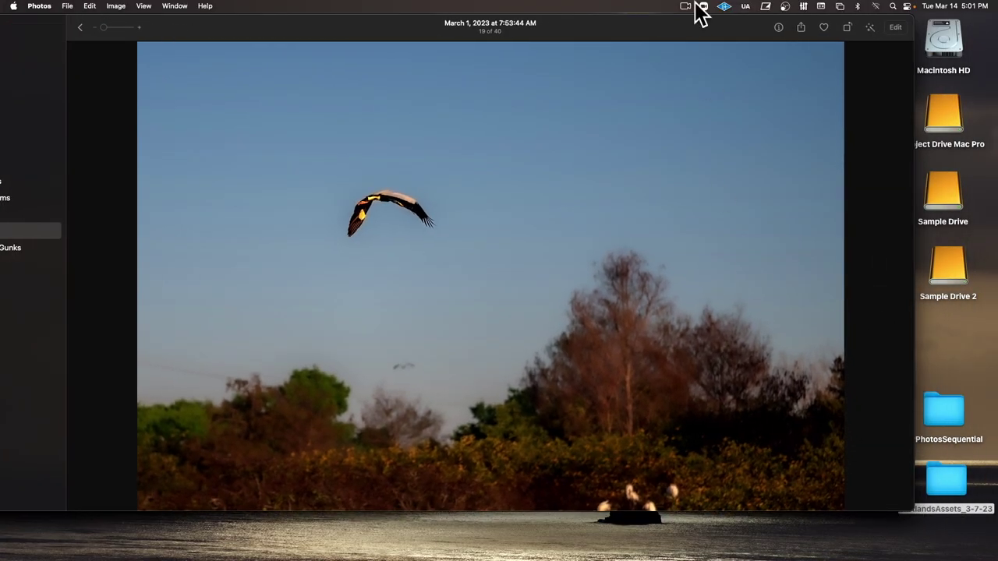
drag(692, 32, 747, 39)
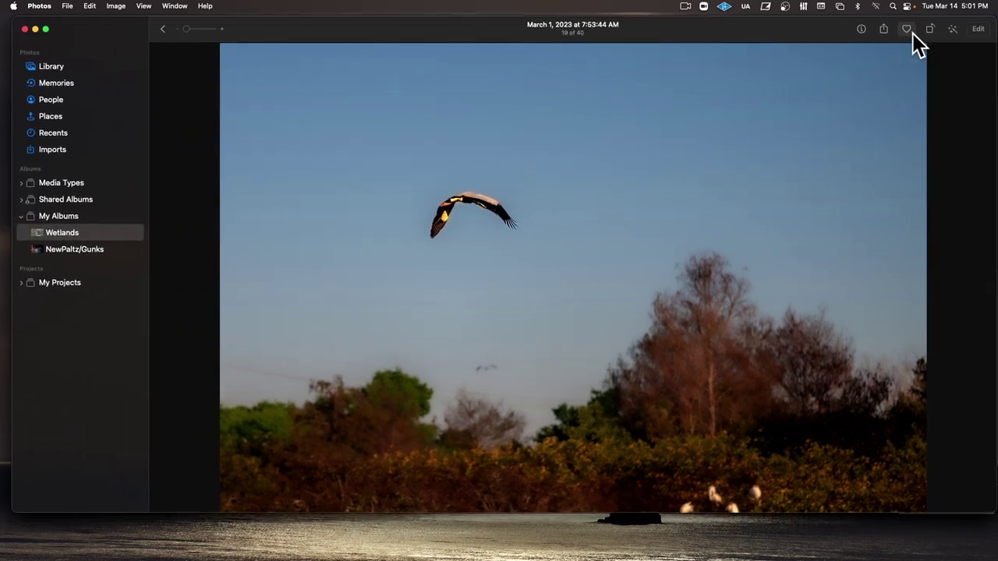
click(975, 32)
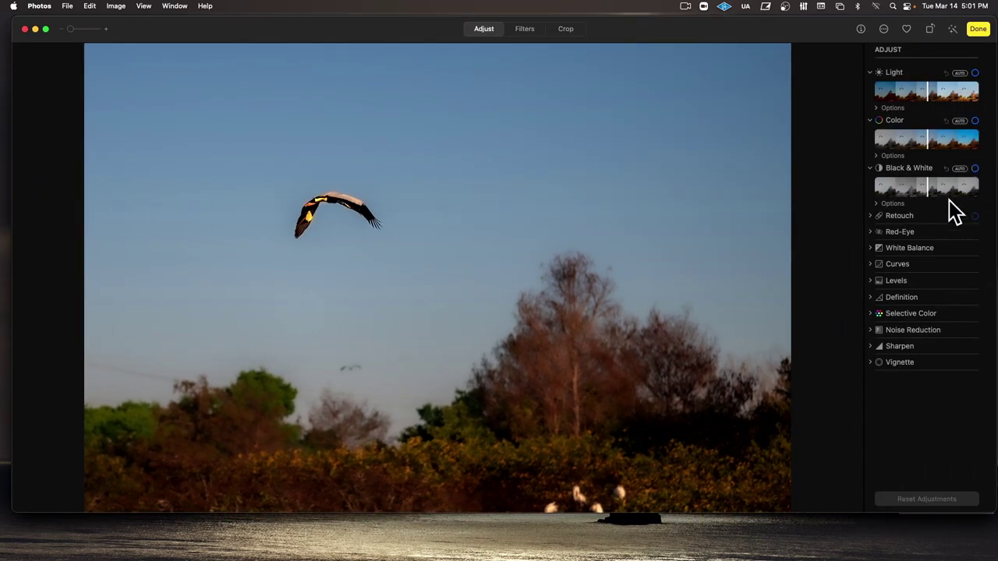
Try the Black & White adjustment at its highest value on this copy, and reset all its adjustments.
click(928, 190)
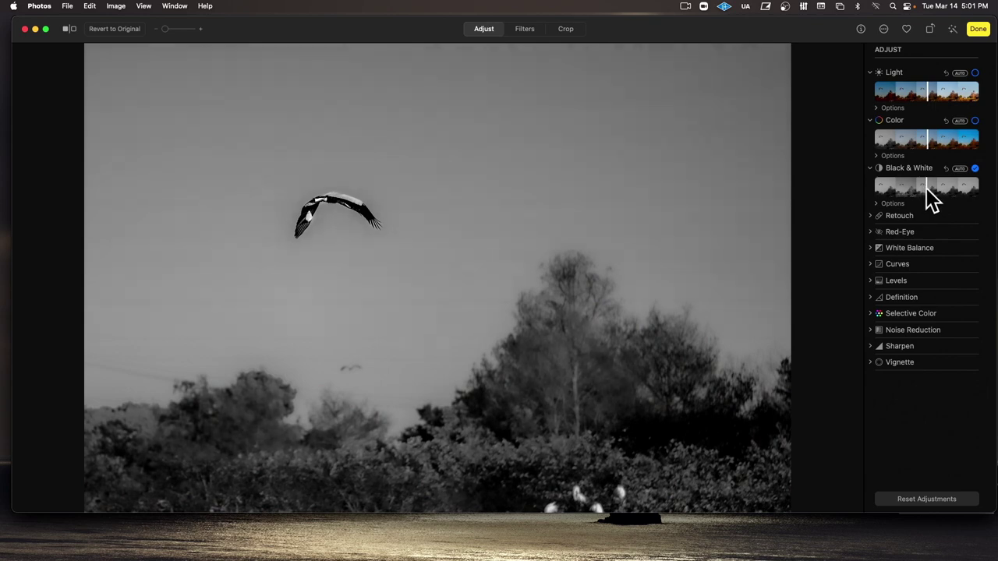
drag(928, 196, 978, 199)
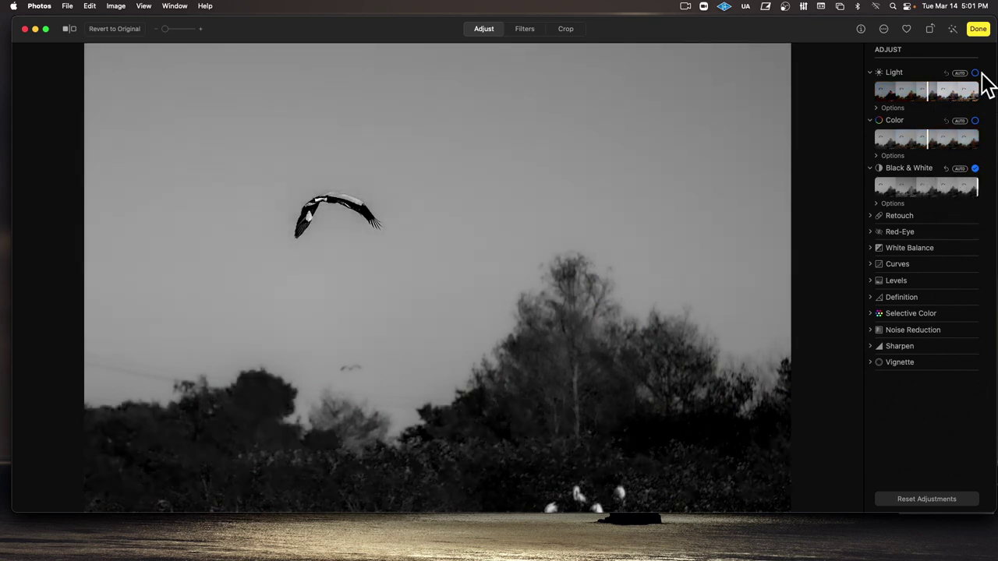
click(919, 501)
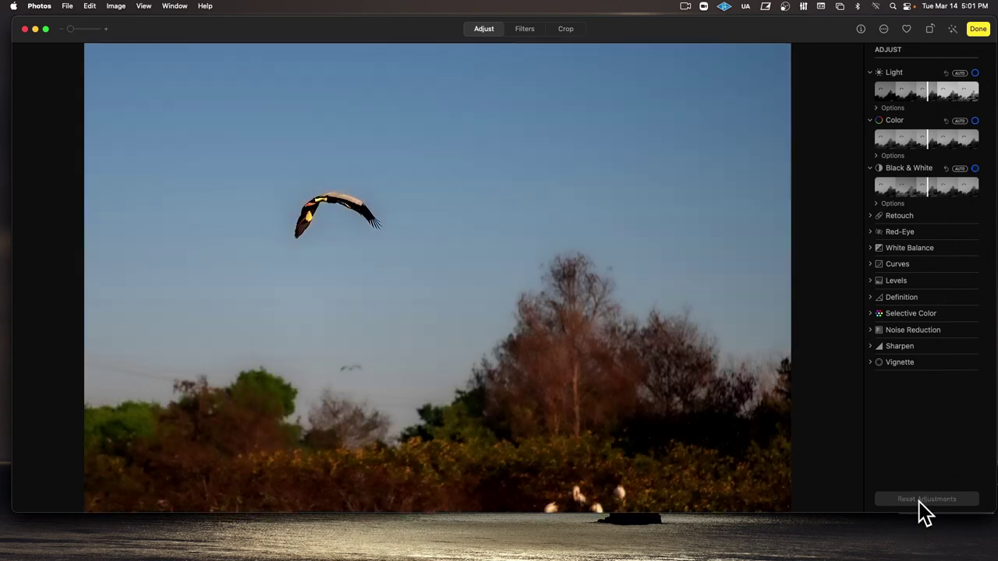
Mute this copy's colours by lowering the Color adjustment to about a quarter of its range, save the edit, and return to the album.
click(929, 145)
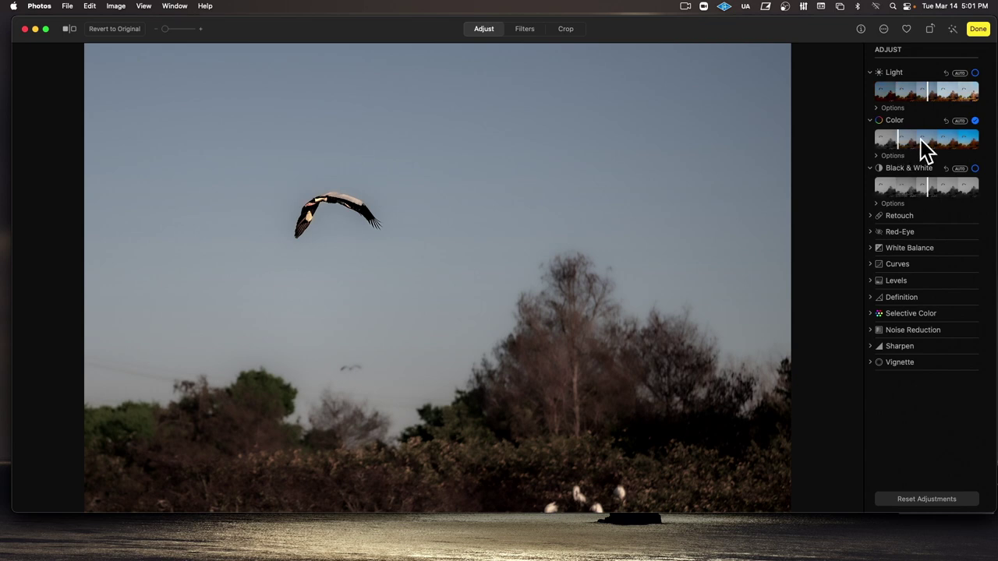
click(976, 29)
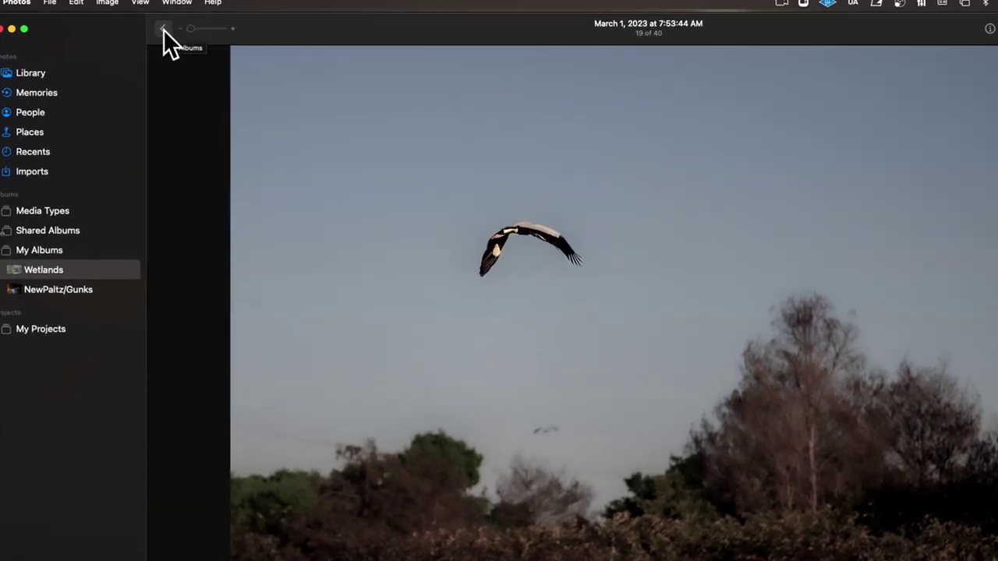
click(162, 29)
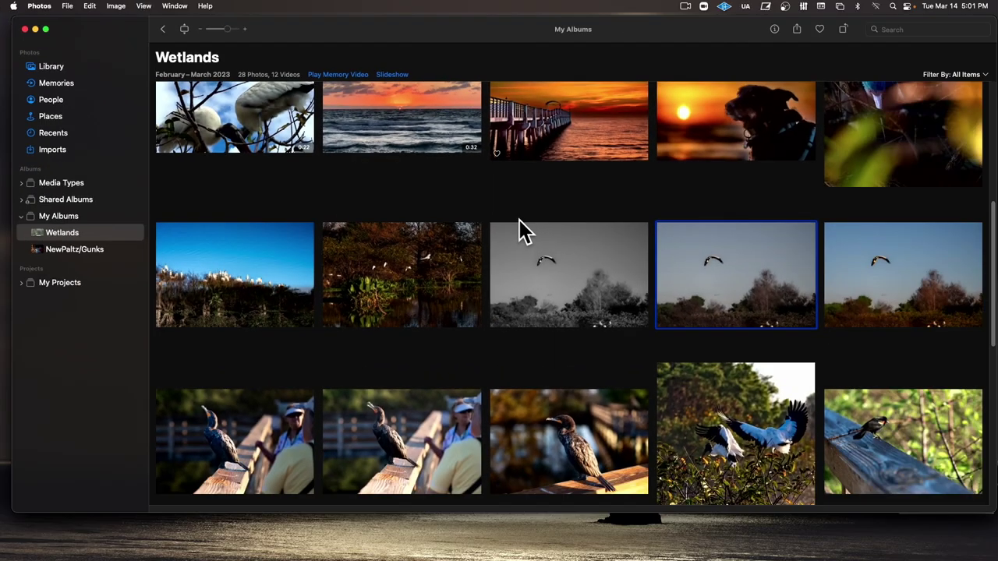
Select the black-and-white, muted and full-colour versions of the flying-bird photo in turn to compare them.
click(564, 290)
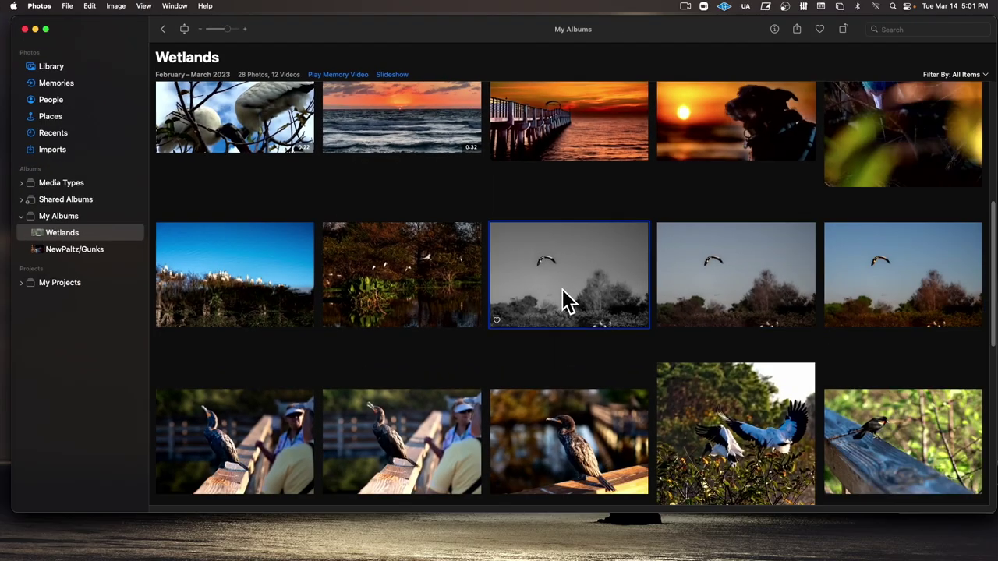
click(708, 282)
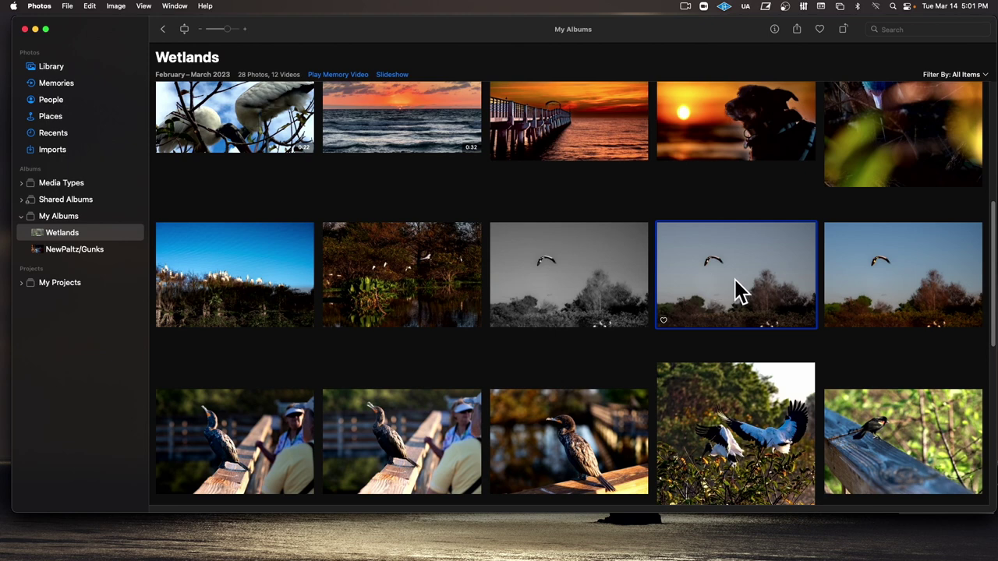
click(891, 294)
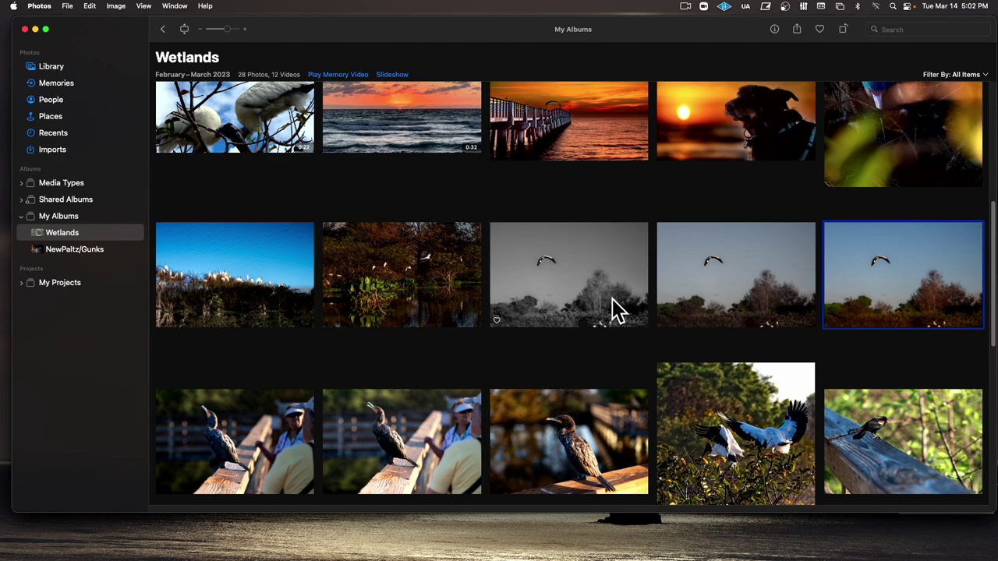
View the cormorant photos at full size, flip back and forth between neighbouring shots to compare them, and return to the album.
scroll(613, 304, down, 3)
scroll(613, 308, down, 3)
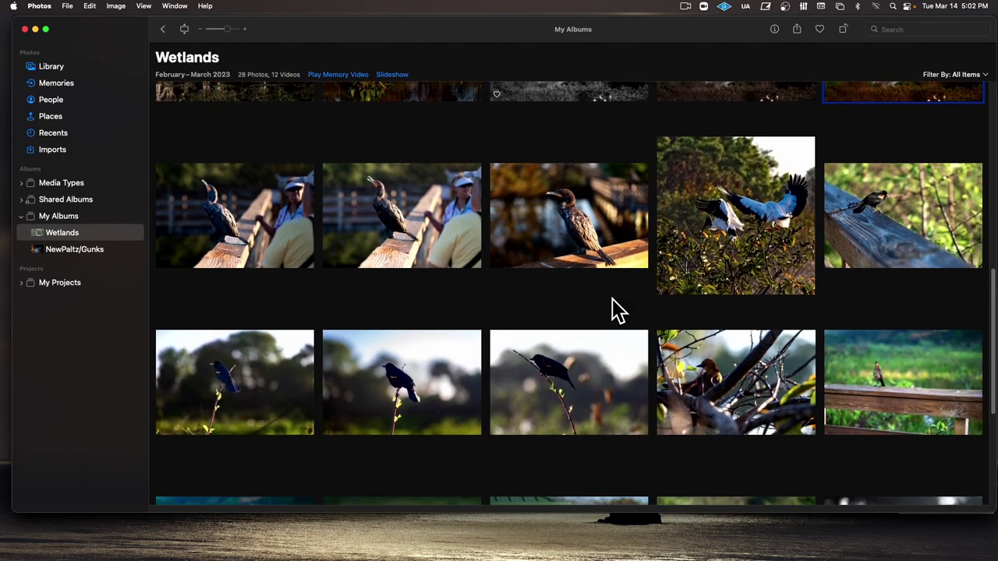
scroll(612, 308, up, 1)
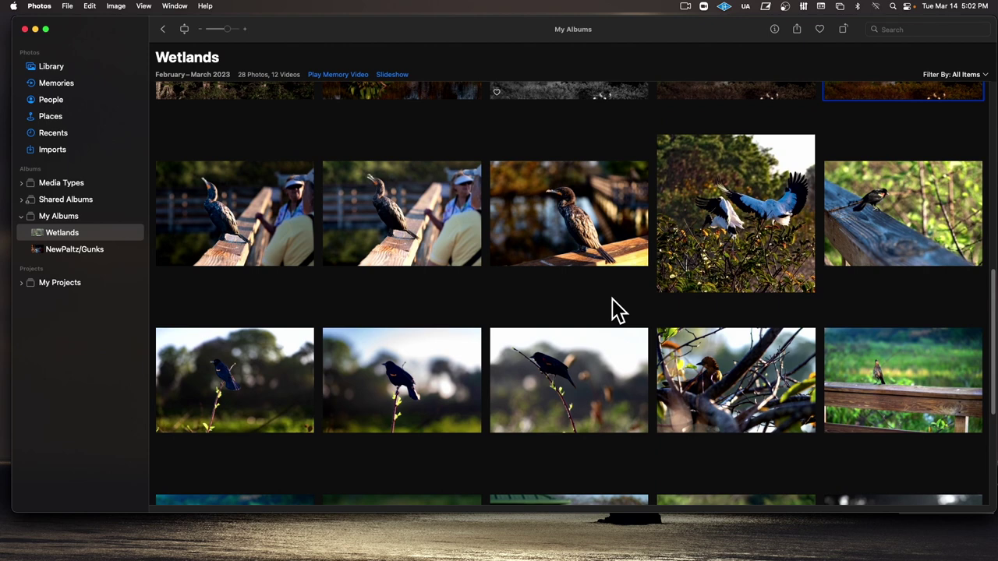
scroll(614, 310, down, 1)
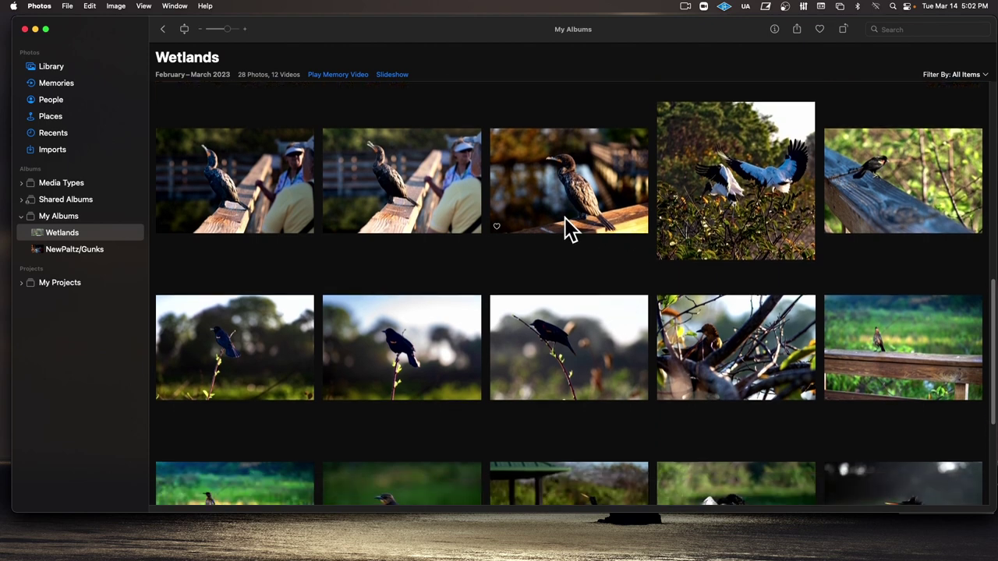
scroll(569, 220, down, 1)
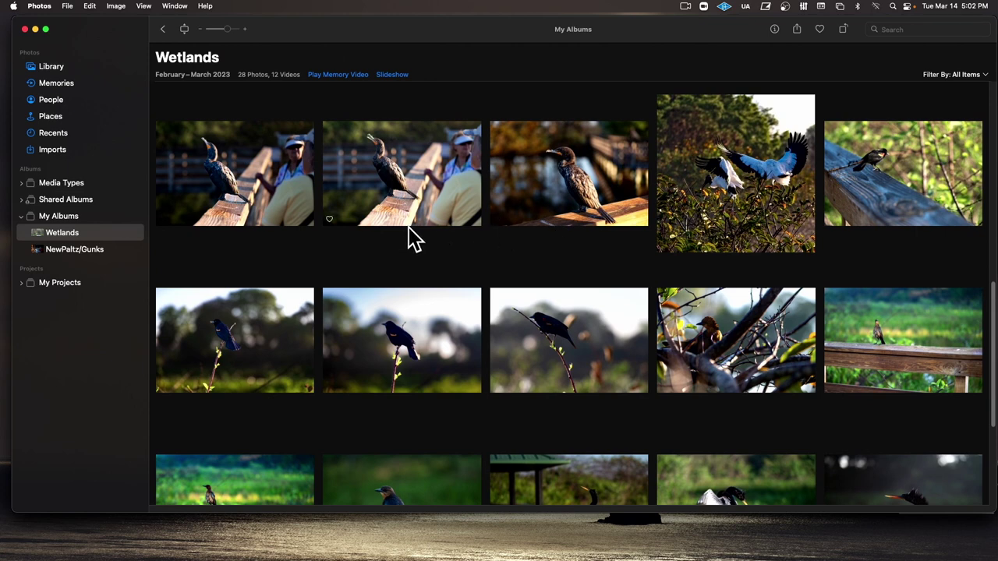
click(250, 177)
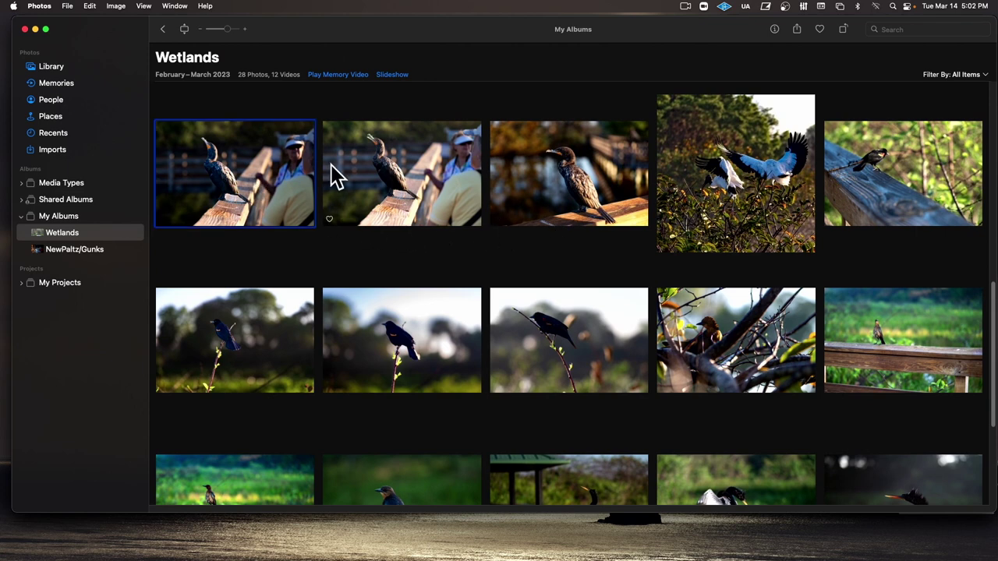
double_click(257, 181)
key(Right)
key(Right)
key(Right)
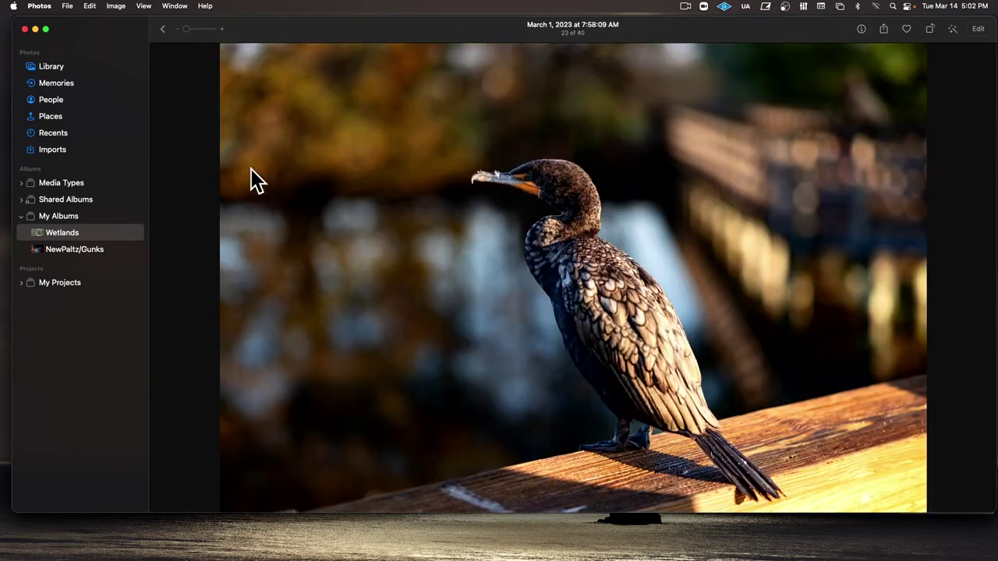
key(Left)
key(Left)
key(Left)
key(Right)
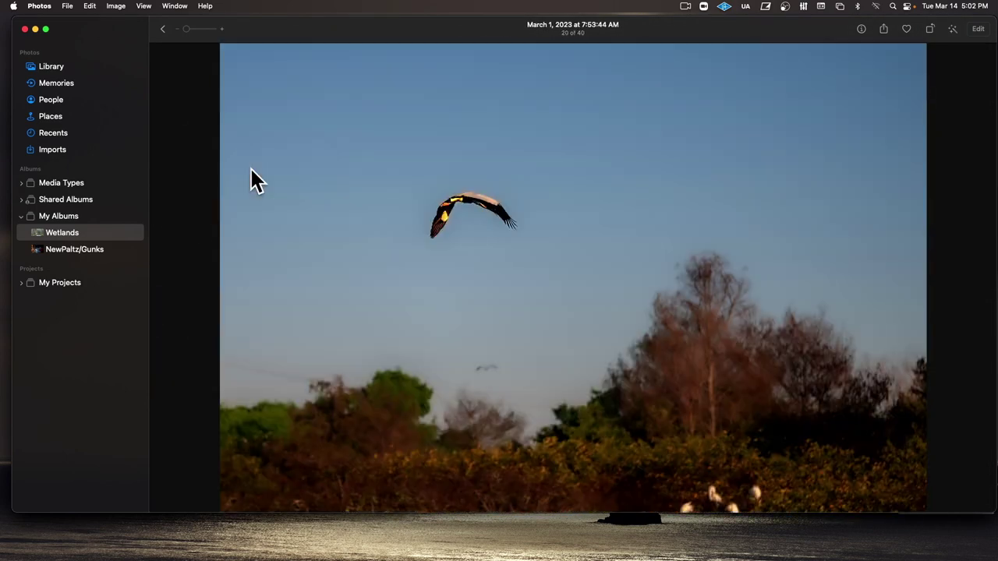
key(Left)
key(Right)
key(Right)
key(Right)
key(Left)
key(Left)
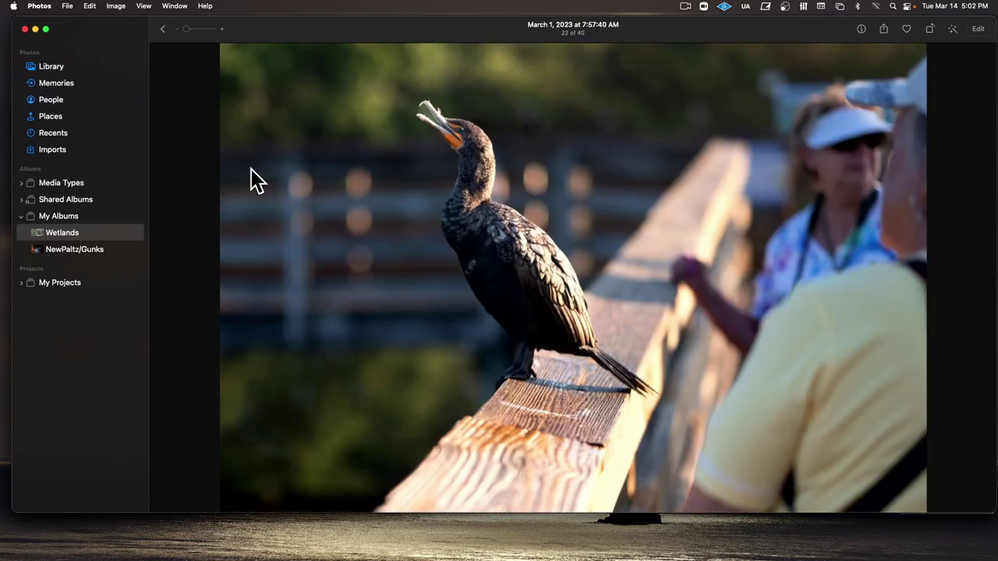
key(Left)
key(Right)
key(Right)
key(Left)
click(162, 29)
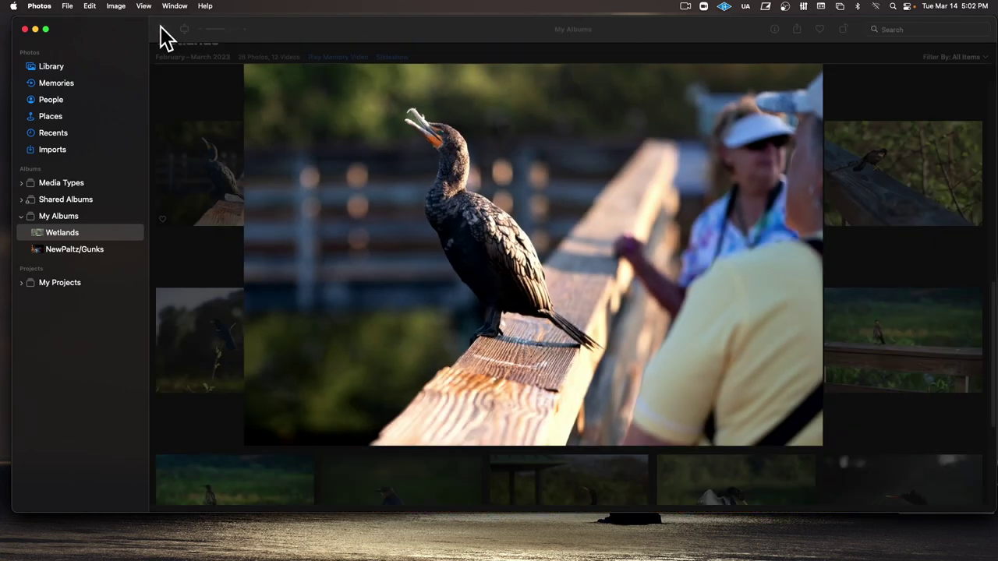
View the three blackbird-on-a-twig photos at full size, compare them back and forth, and return to the album.
scroll(620, 319, down, 1)
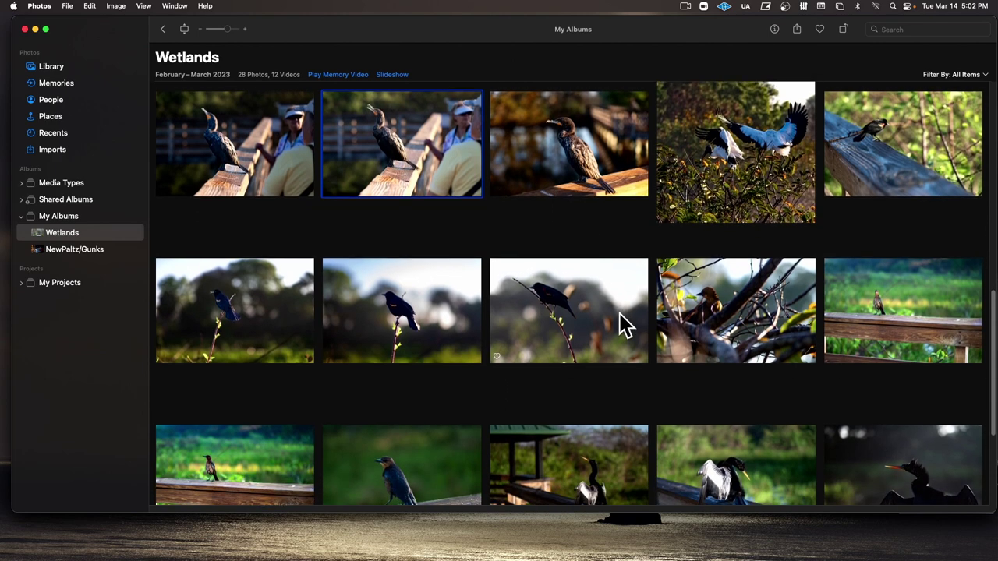
click(217, 313)
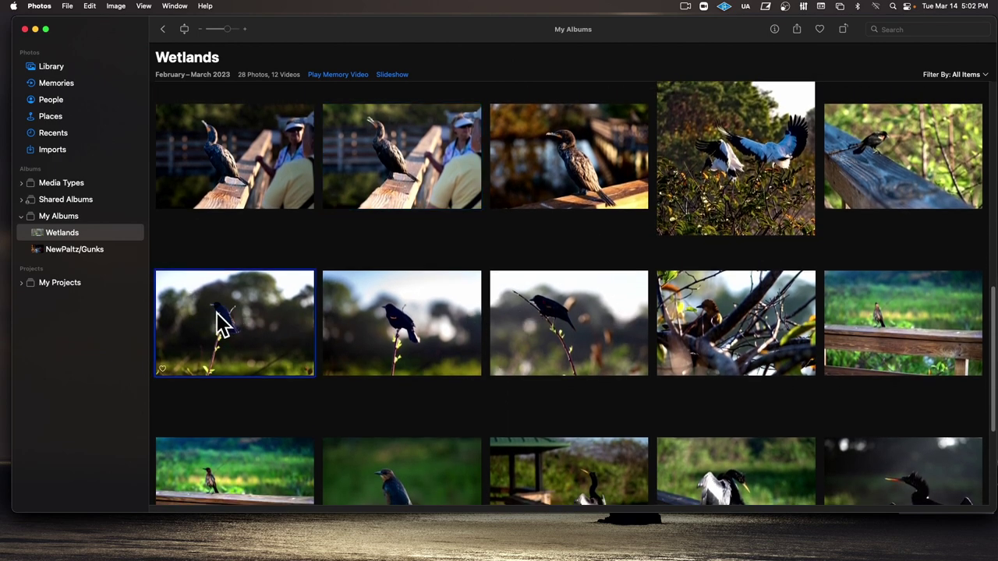
double_click(217, 320)
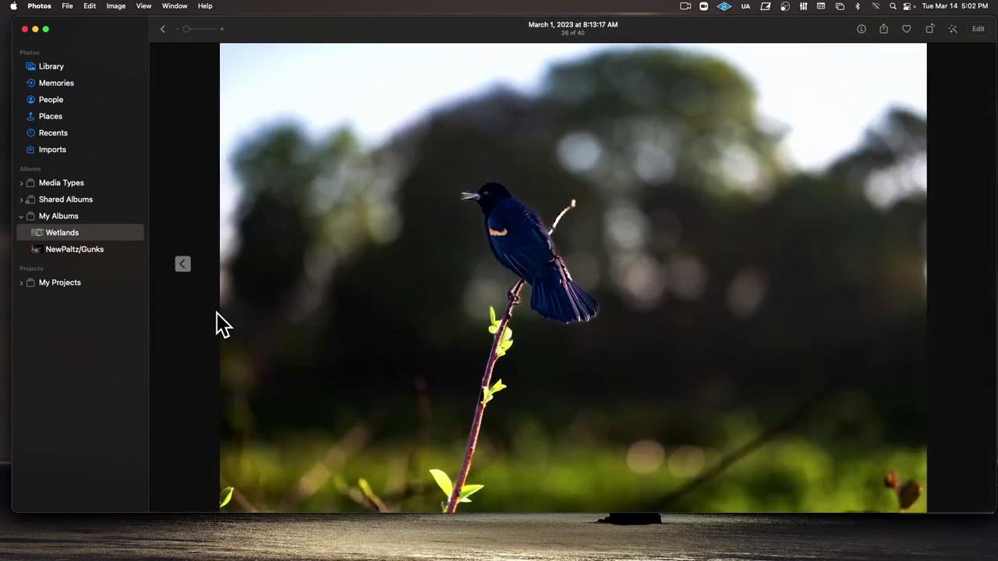
key(Right)
key(Right)
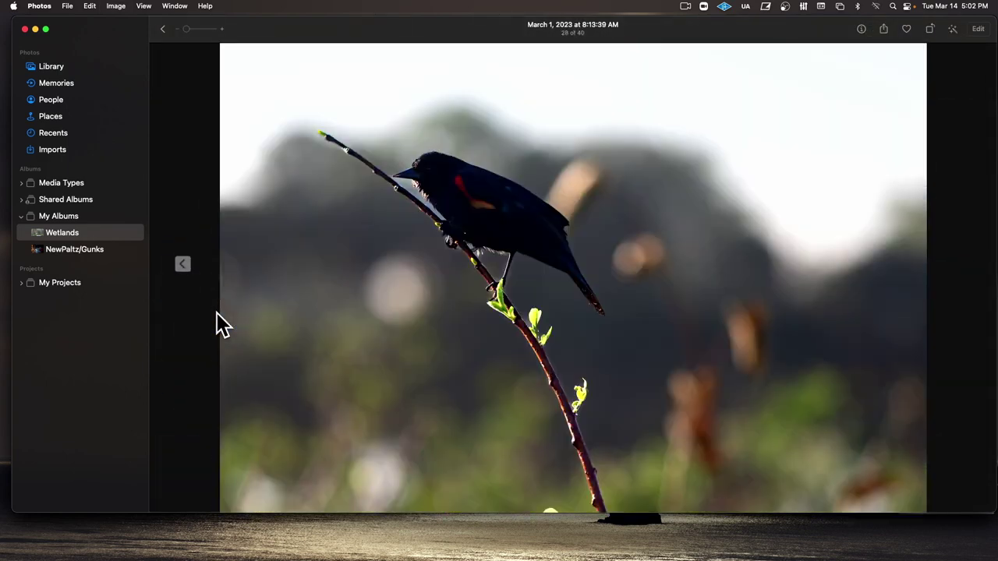
key(Left)
key(Left)
key(Right)
key(Right)
click(163, 29)
Move the spread-winged anhinga photo at the end of its row to just after the anhinga with its beak raised, and select the following anhinga shot.
scroll(740, 384, down, 3)
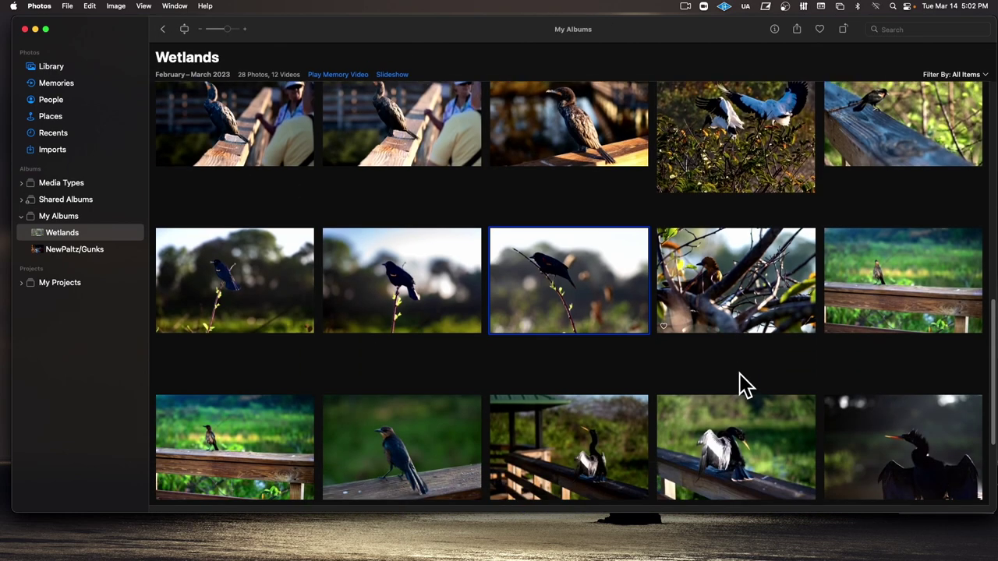
scroll(740, 384, down, 3)
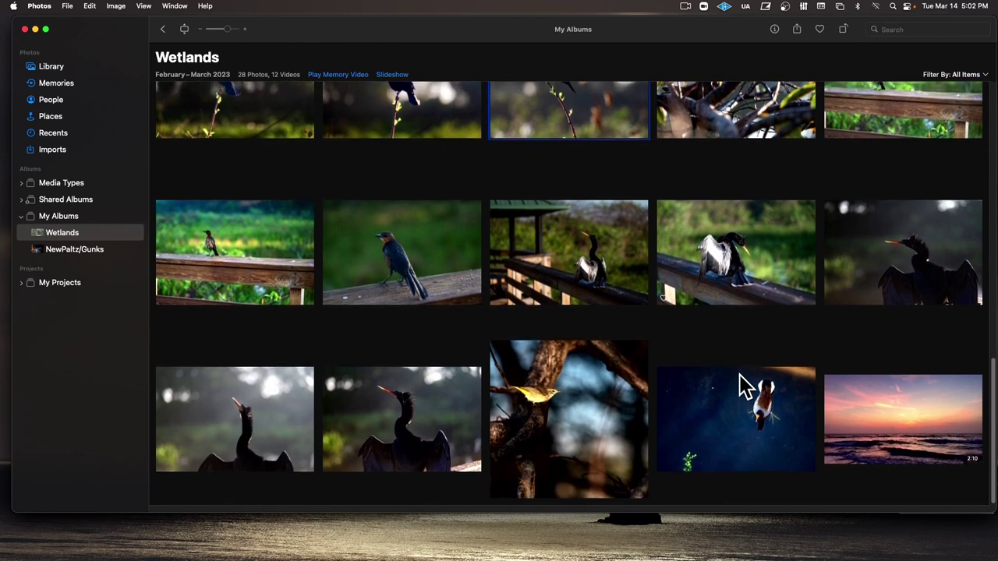
click(865, 279)
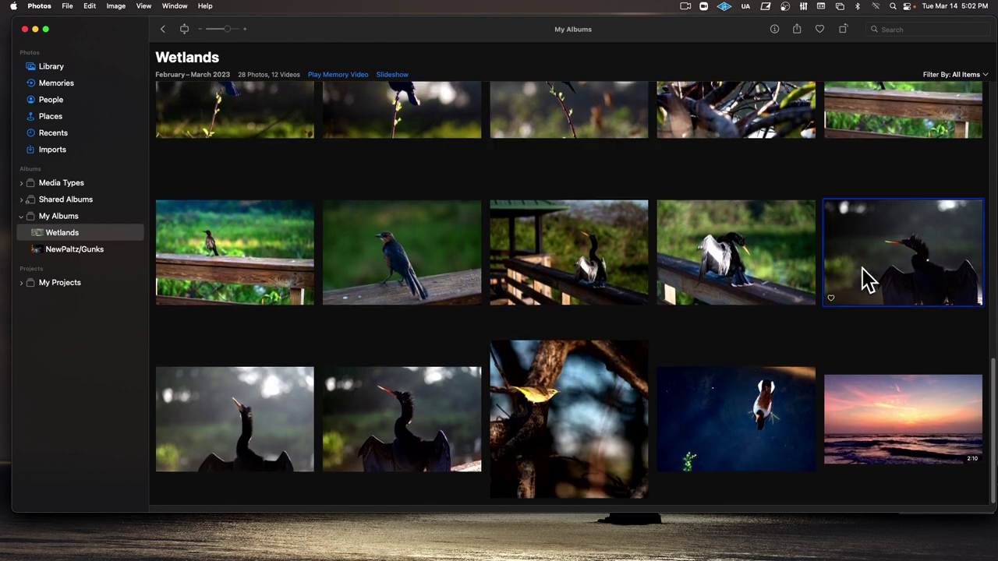
drag(865, 279, 313, 459)
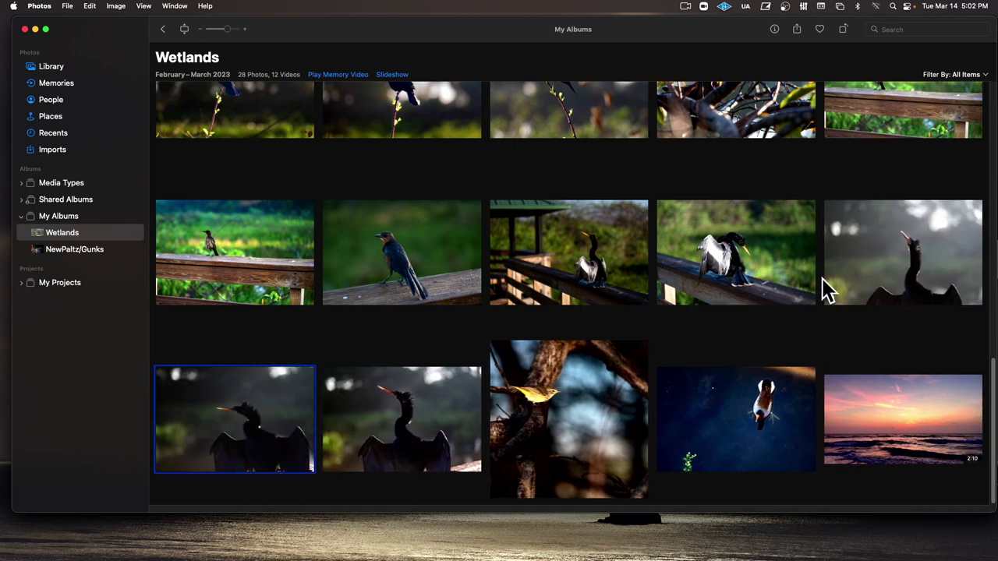
click(400, 407)
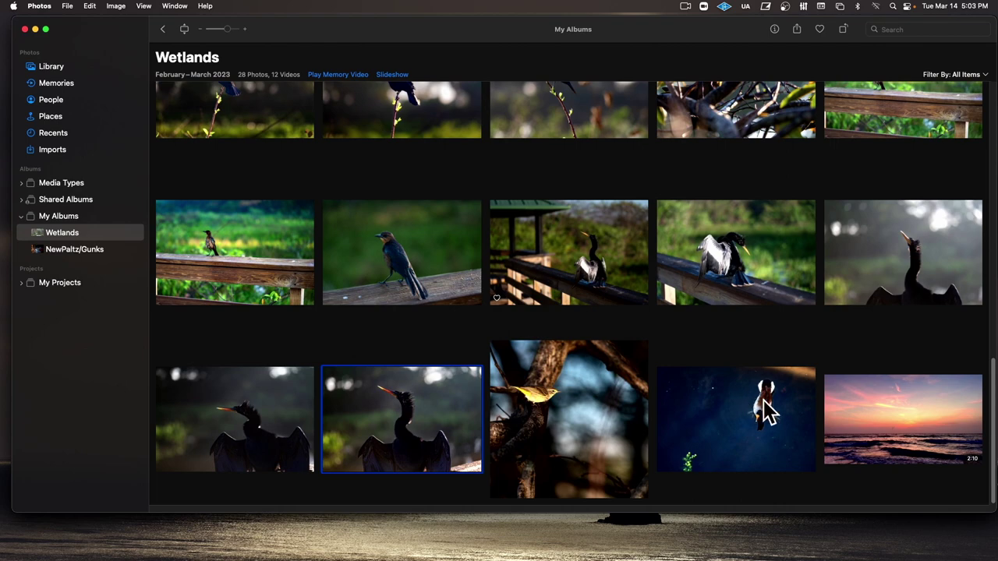
Remove the portrait close-up video of skin from the Wetlands album.
scroll(767, 413, up, 15)
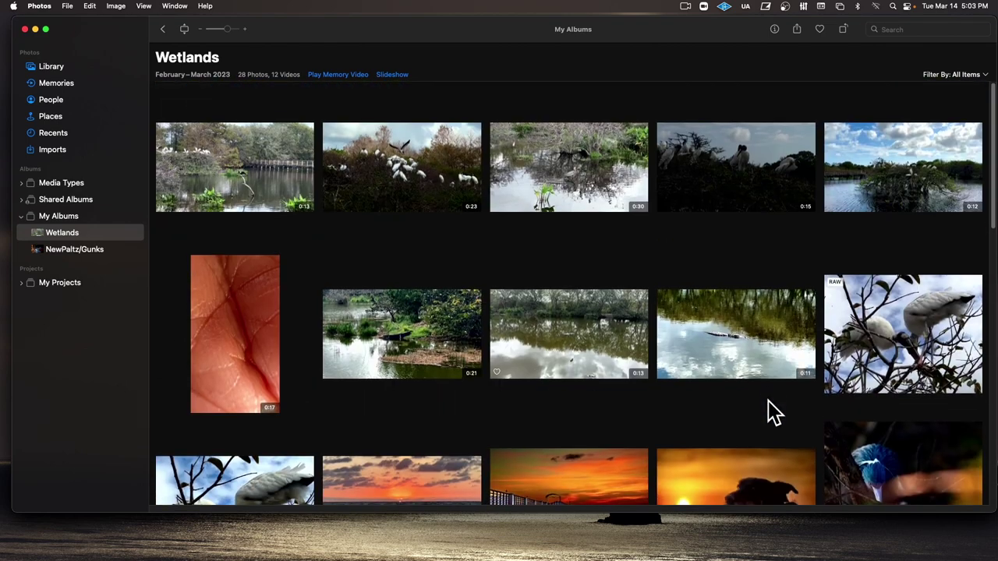
click(210, 328)
right_click(212, 327)
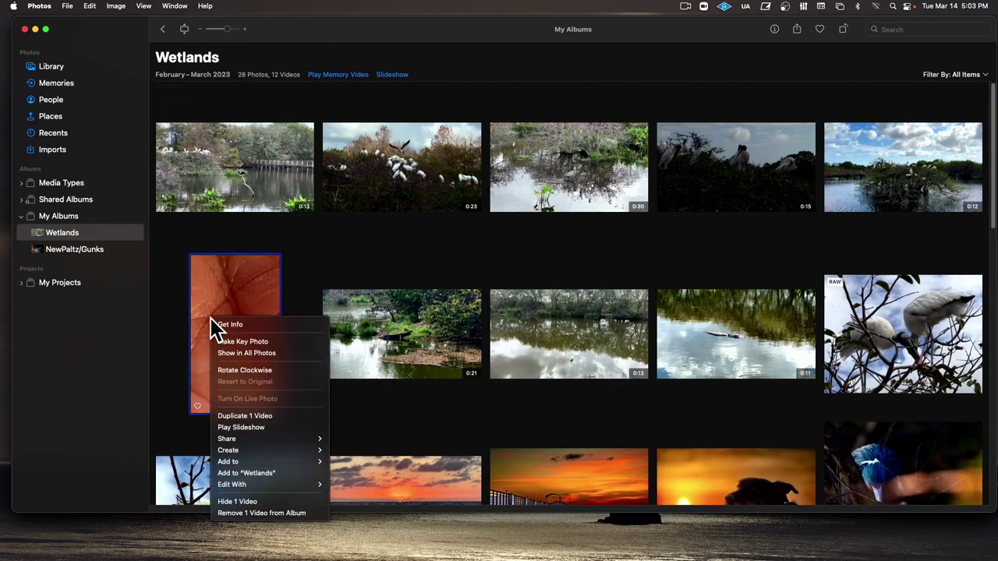
mouse_move(294, 441)
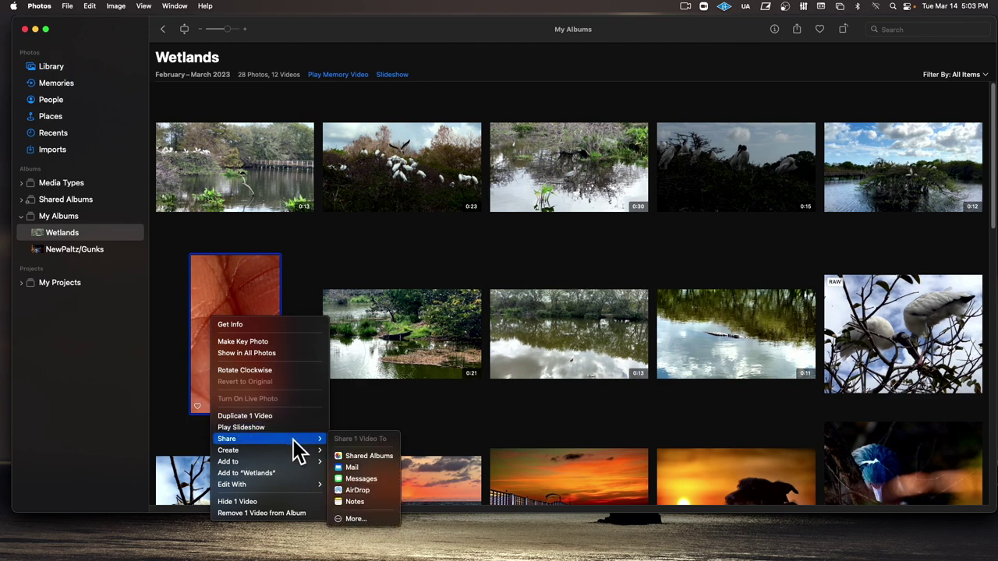
click(285, 510)
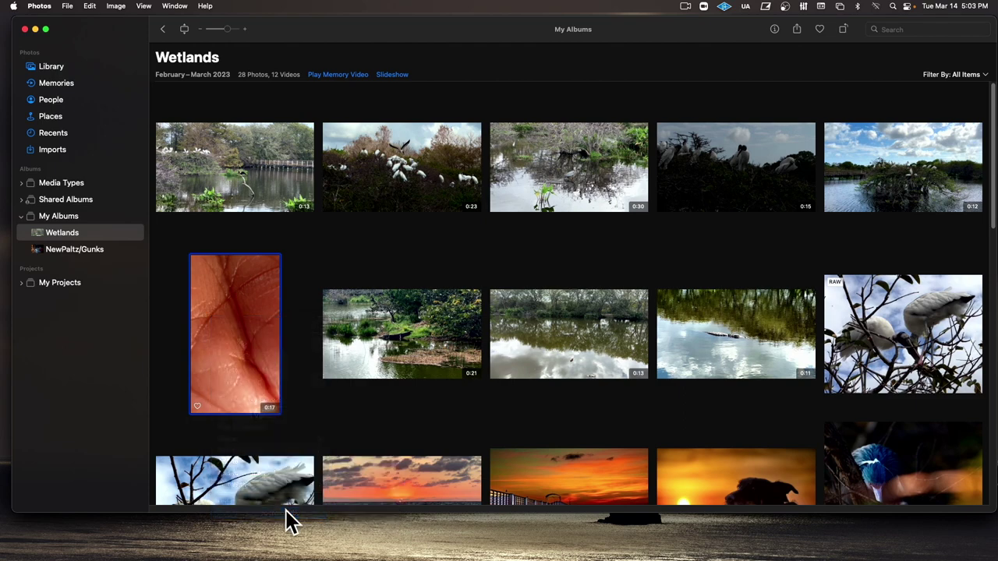
Play the first video, showing white birds beside the boardwalk pond, and remove it from the Wetlands album.
click(261, 173)
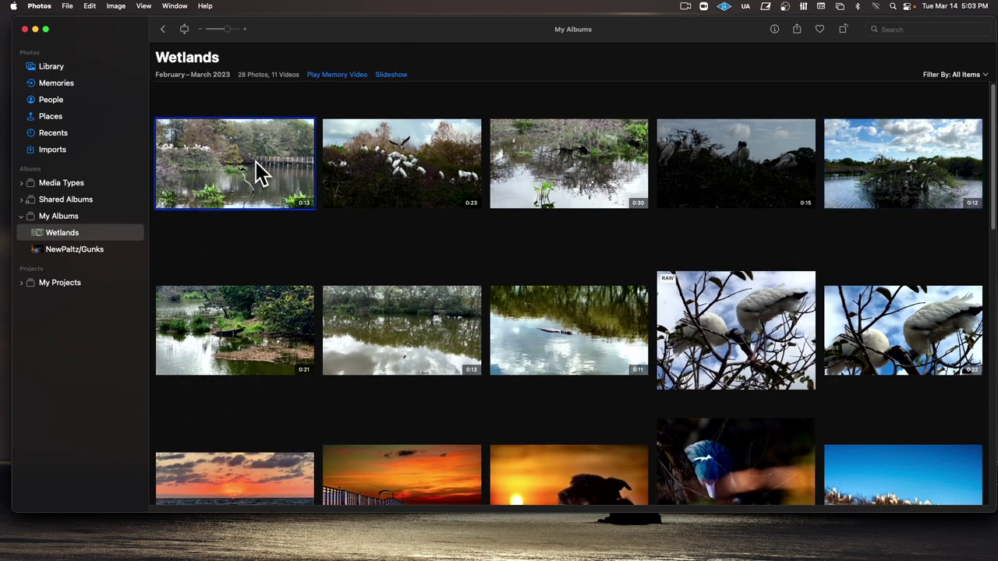
double_click(261, 173)
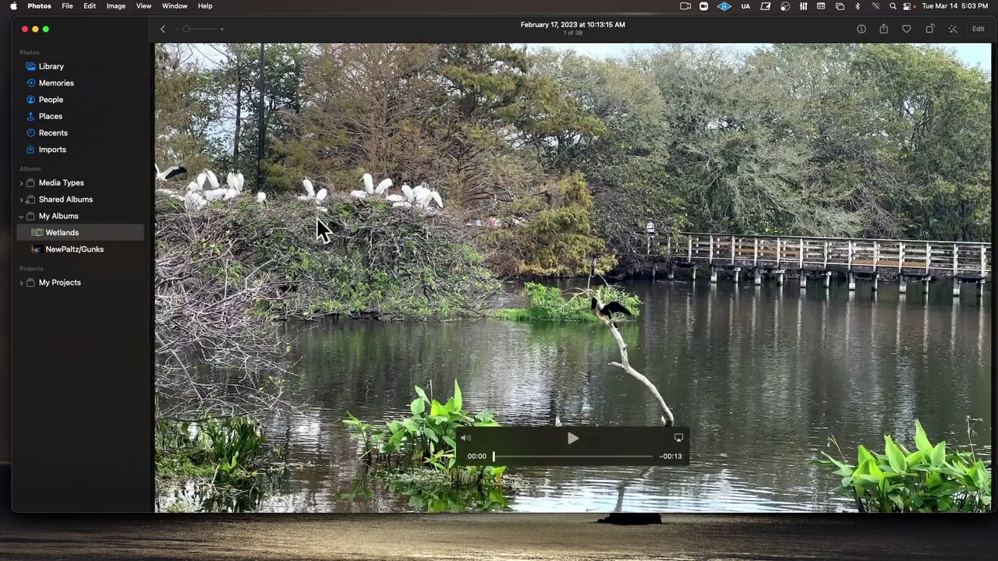
click(572, 438)
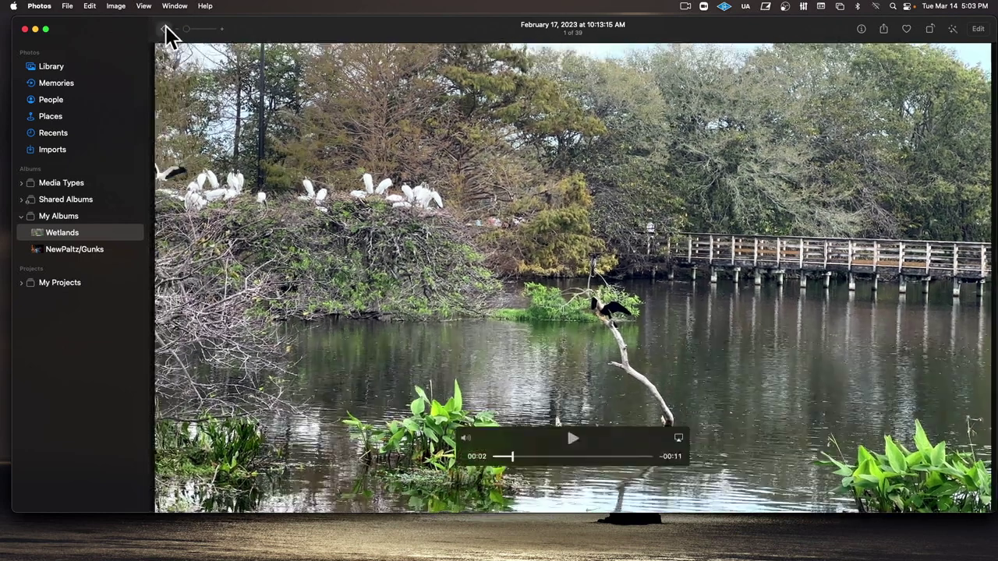
click(164, 29)
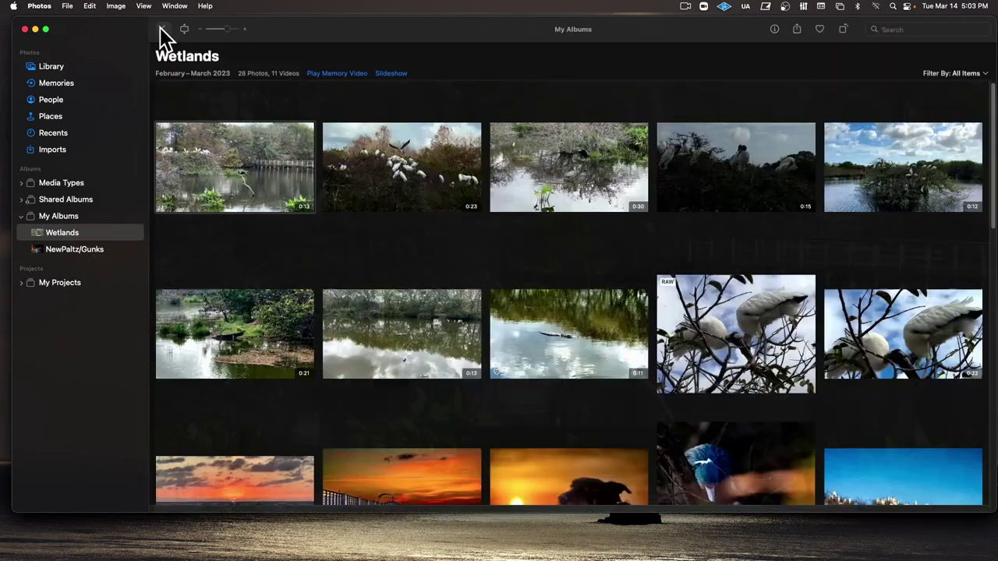
right_click(256, 176)
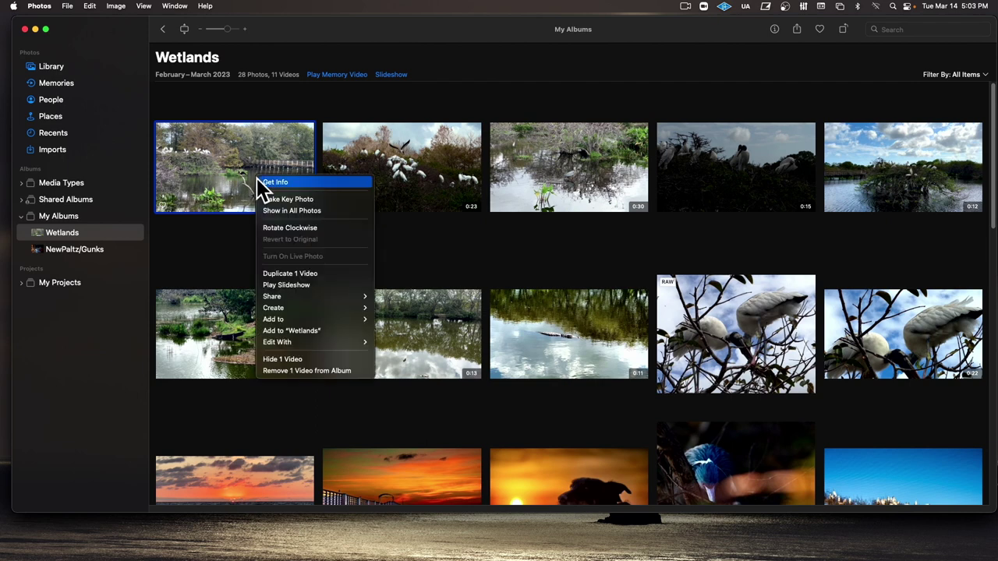
click(328, 370)
Preview the 30-second wading heron video at different points and remove it from the Wetlands album.
click(456, 168)
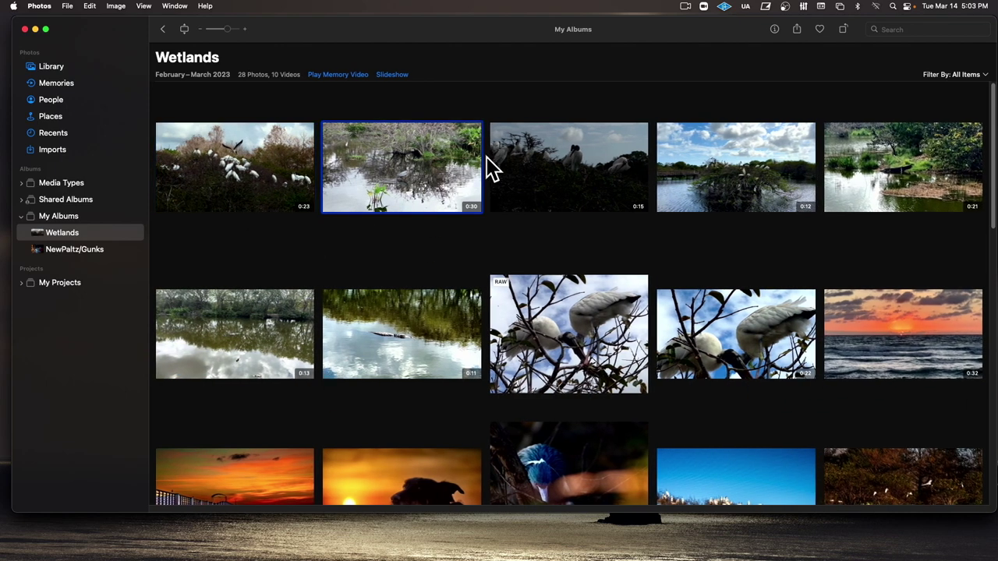
key(space)
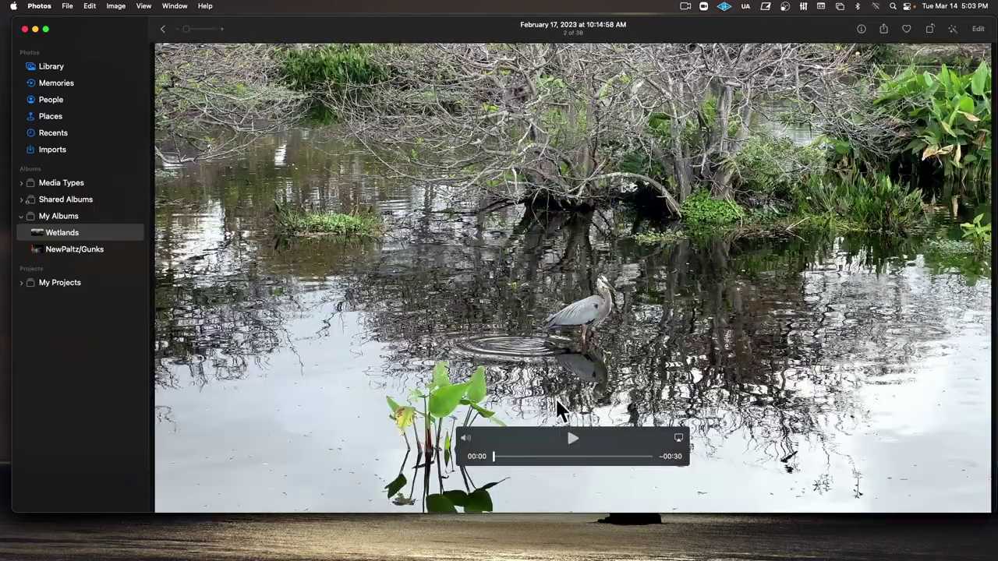
drag(551, 457, 577, 458)
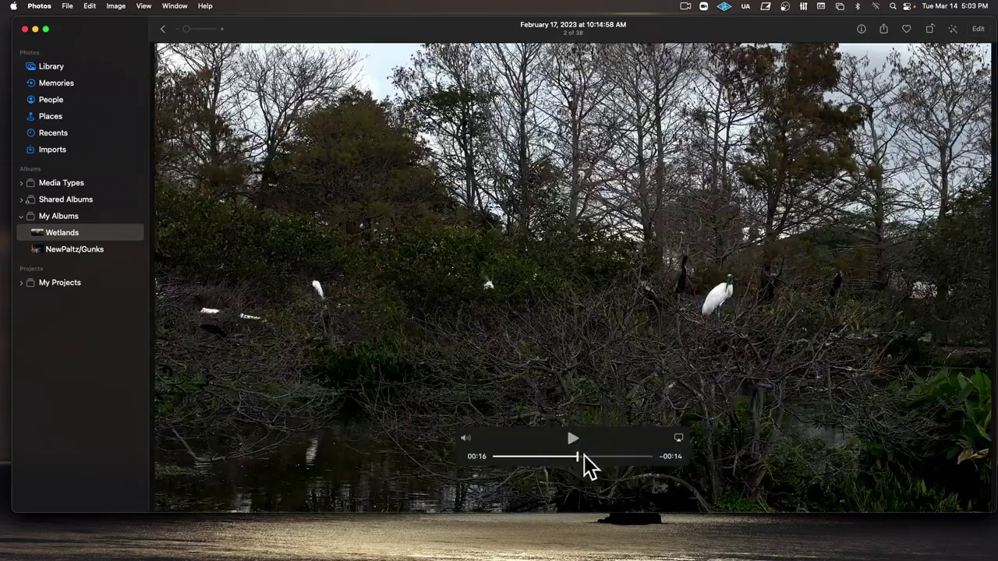
click(543, 457)
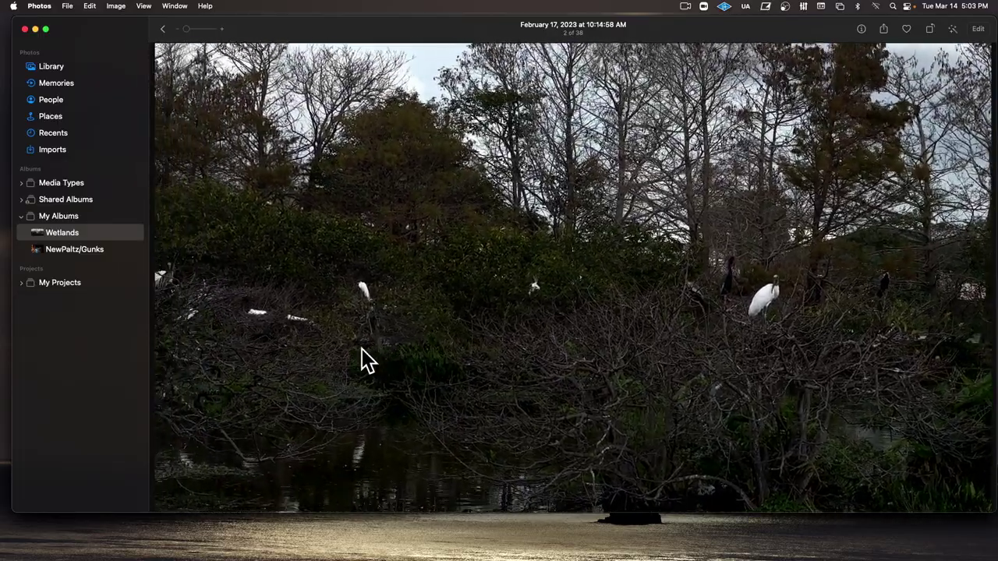
key(Escape)
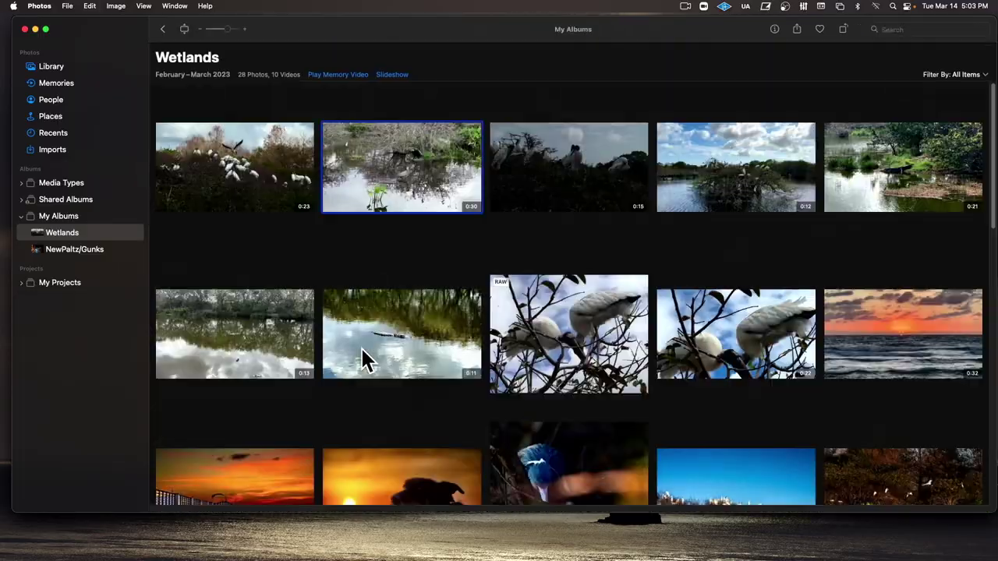
right_click(403, 177)
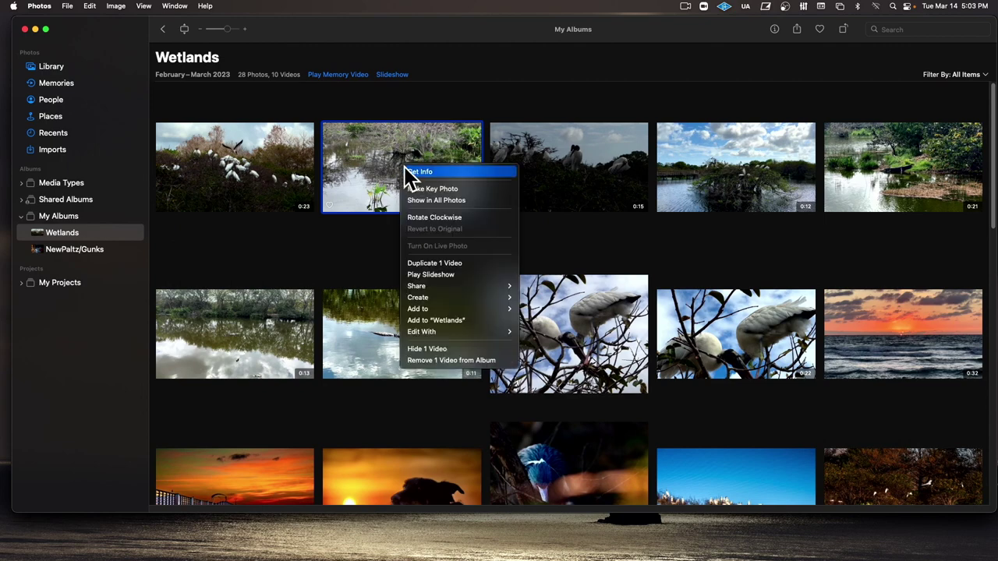
click(452, 360)
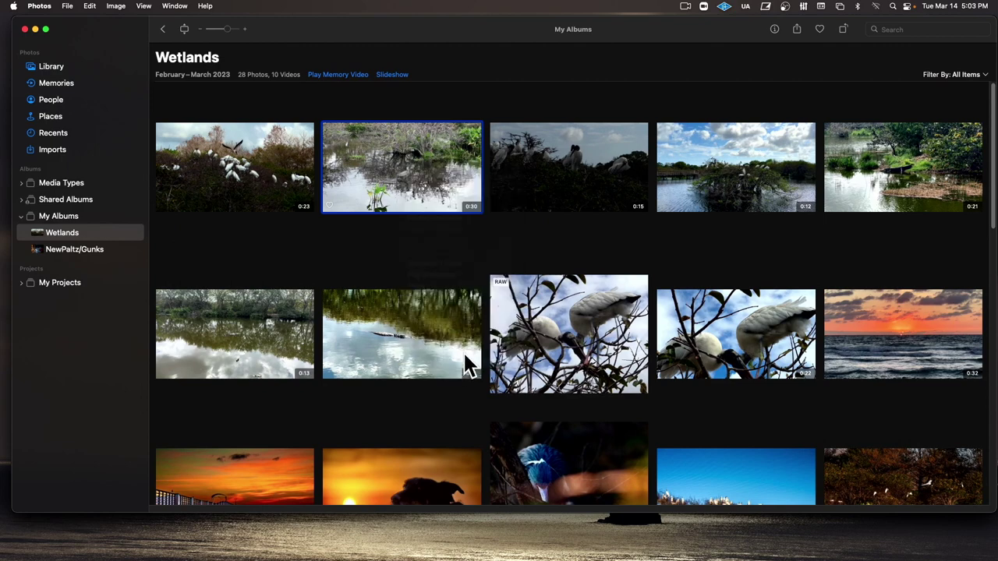
View the video of the white bird flock and play the dark stork video, returning to the album after each.
double_click(265, 187)
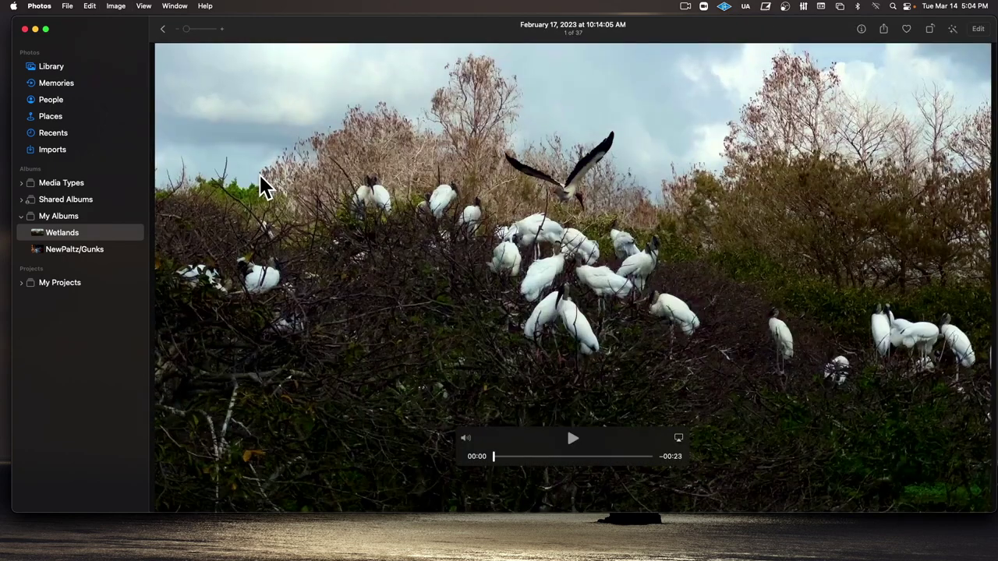
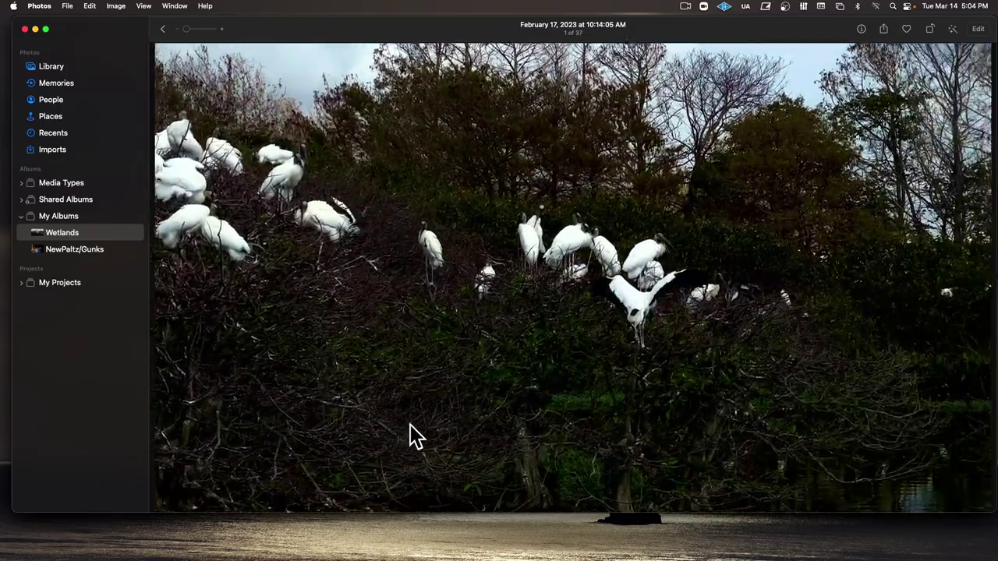
key(Escape)
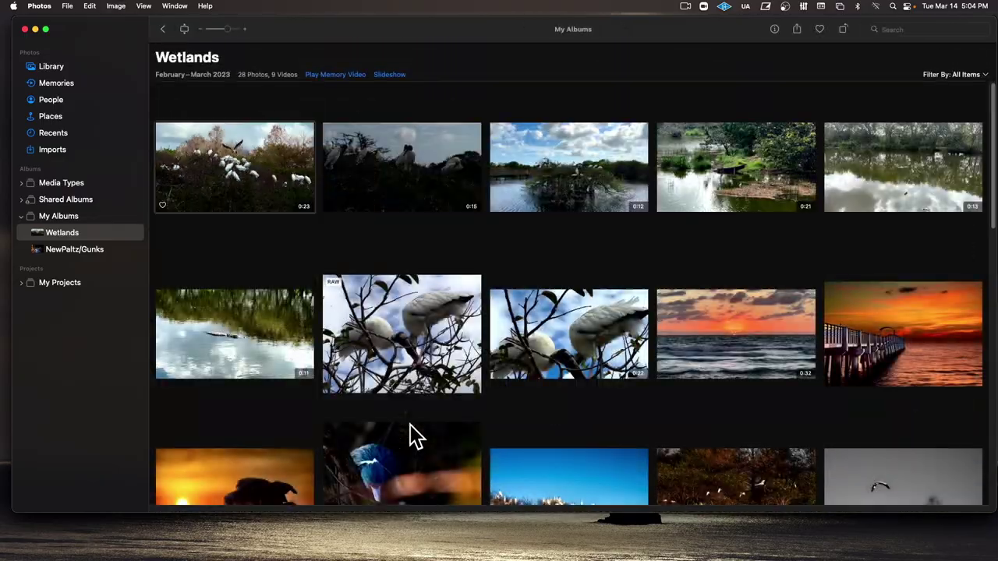
right_click(373, 160)
key(Escape)
double_click(340, 148)
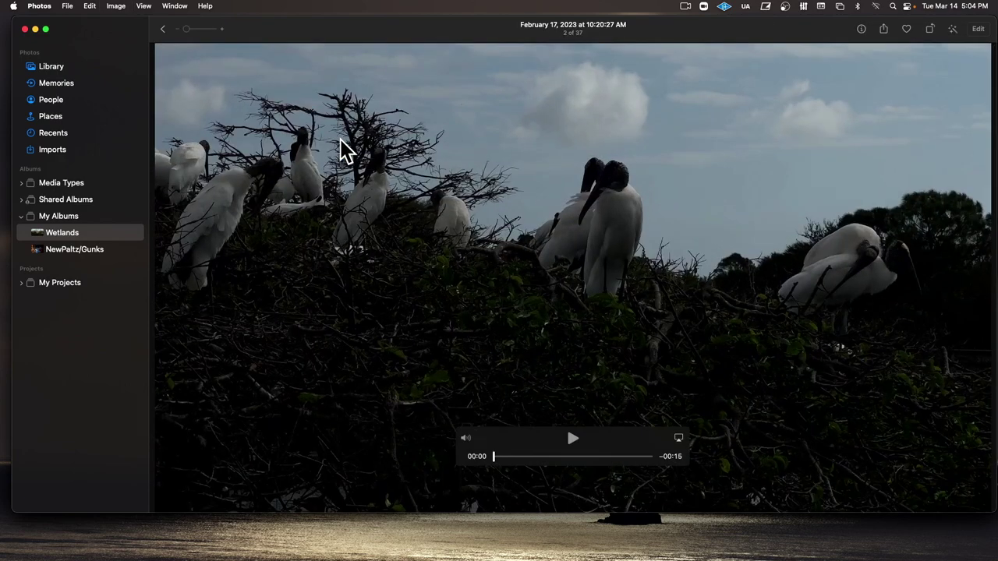
click(571, 438)
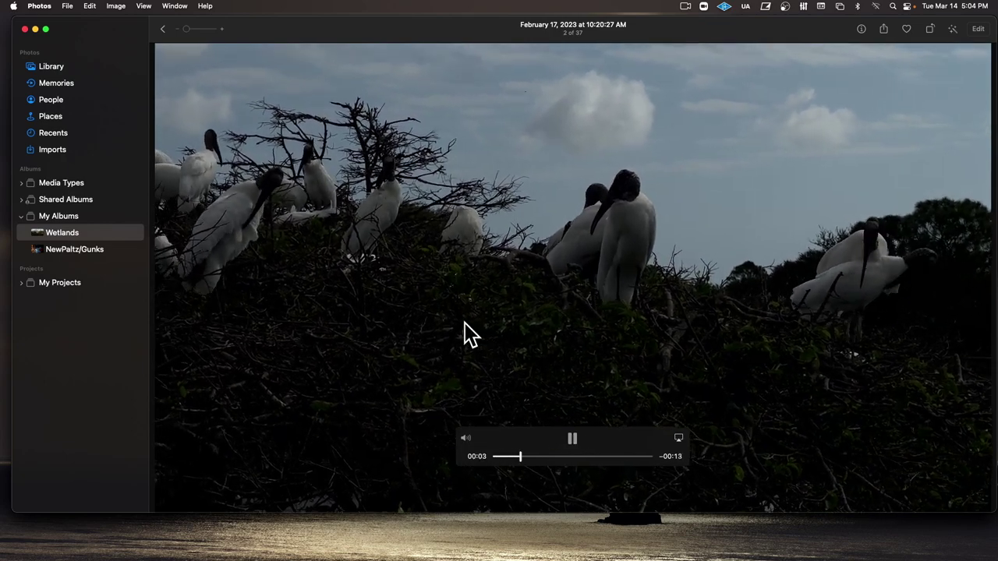
key(Escape)
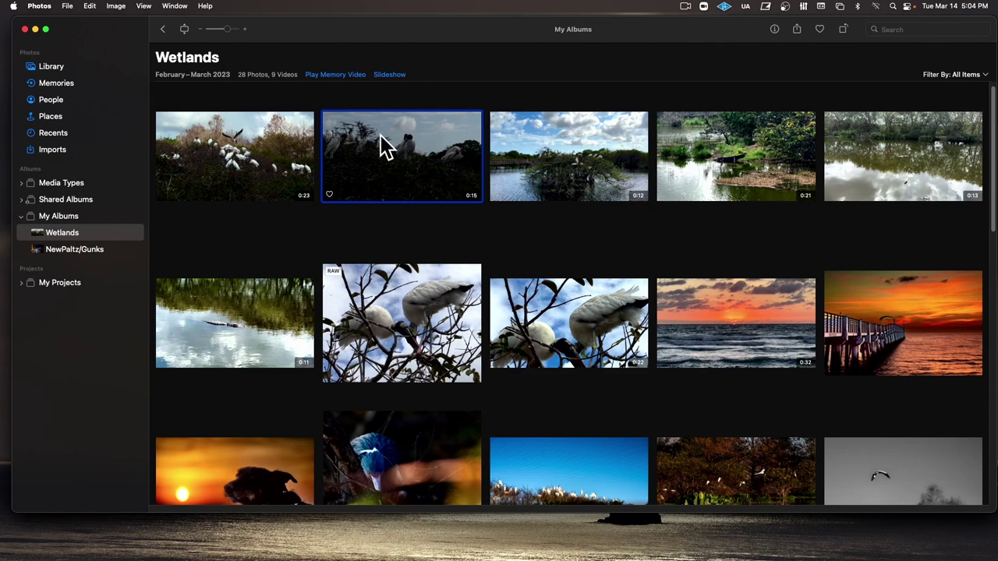
Open the dark stork video for editing, raise its Light almost to the maximum and boost its Color.
double_click(382, 139)
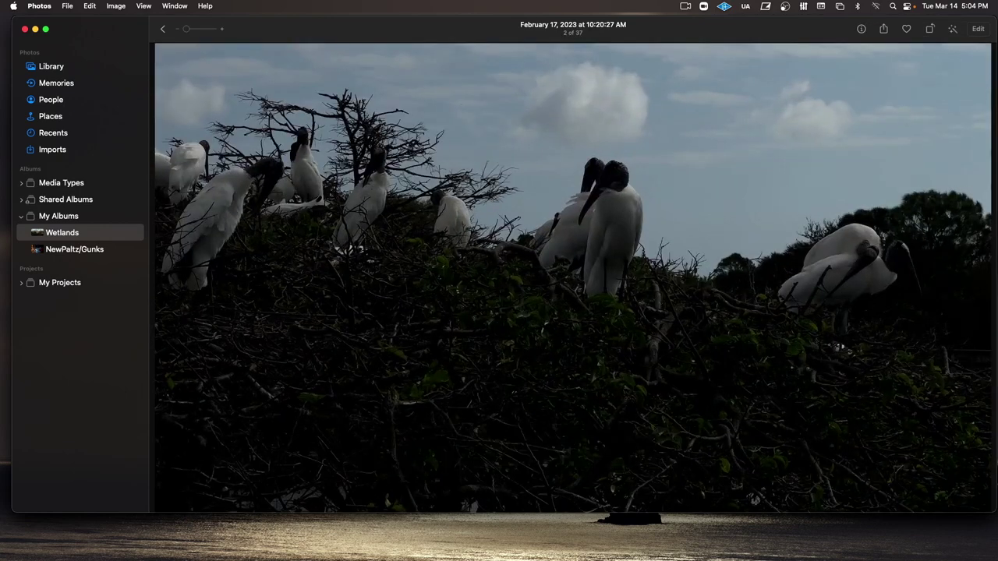
click(978, 30)
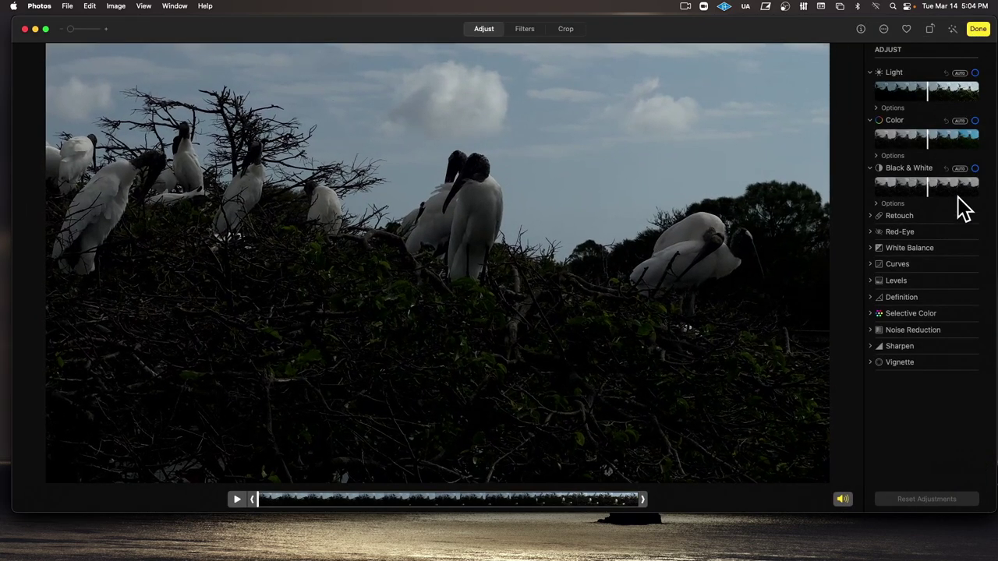
drag(928, 92, 973, 93)
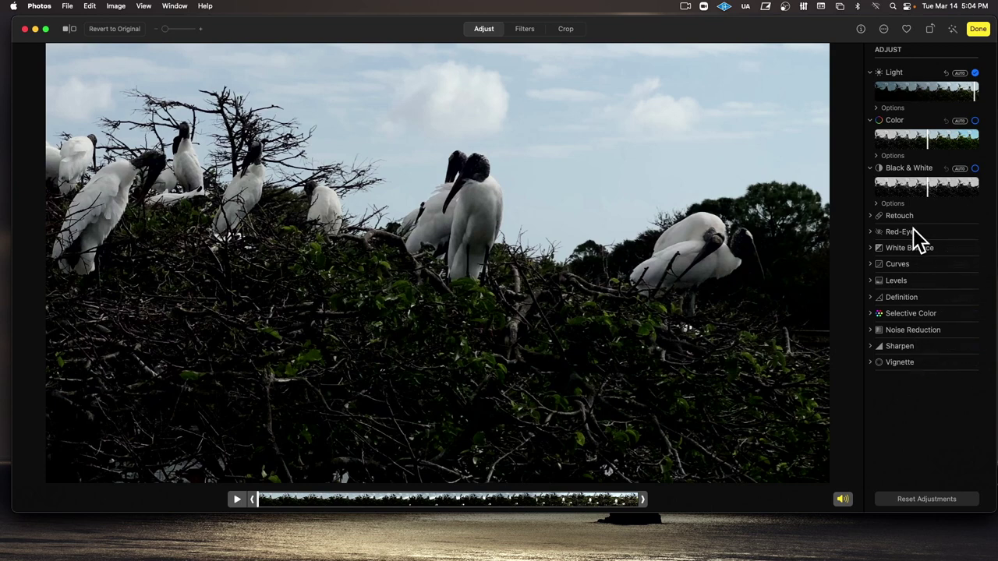
drag(930, 142, 933, 141)
Try the black-and-white, Dramatic and Vivid filters on the stork video in turn, and set the filter back to Original.
click(525, 29)
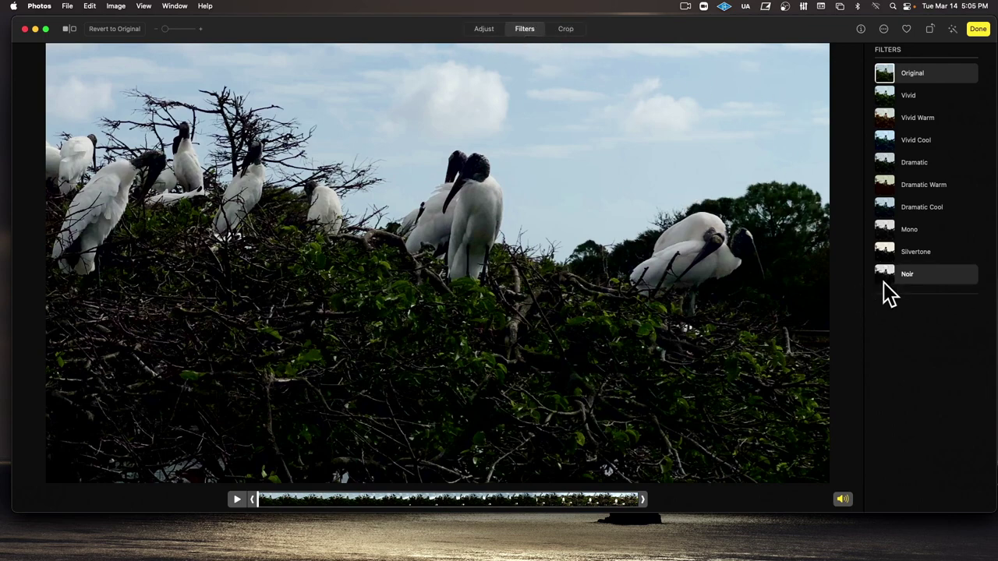
click(894, 252)
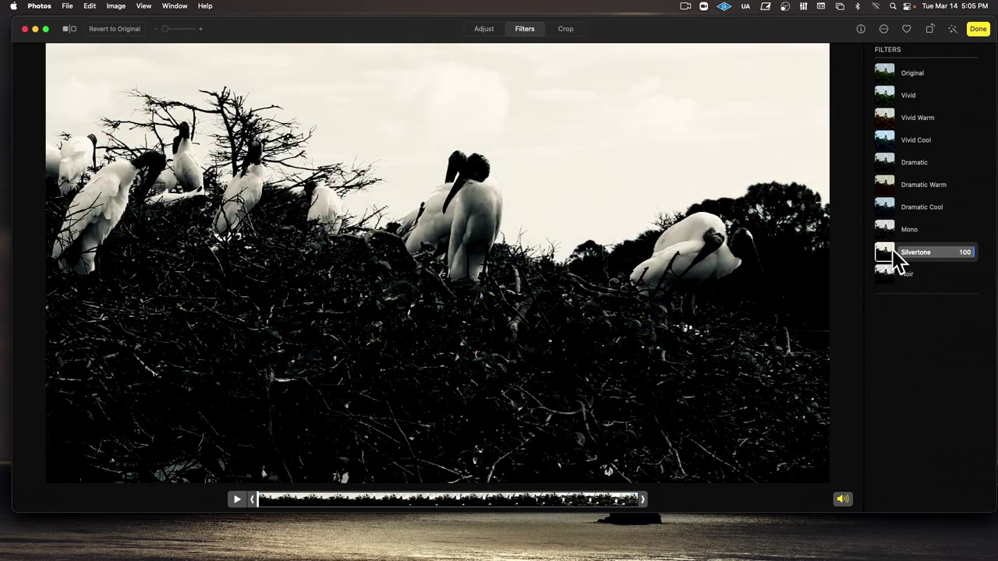
click(893, 277)
click(890, 225)
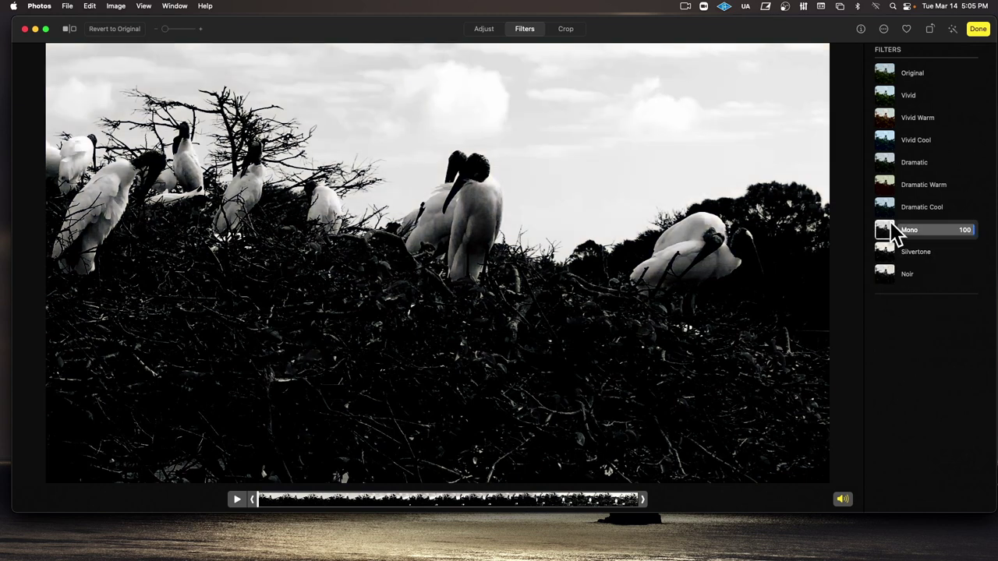
click(897, 187)
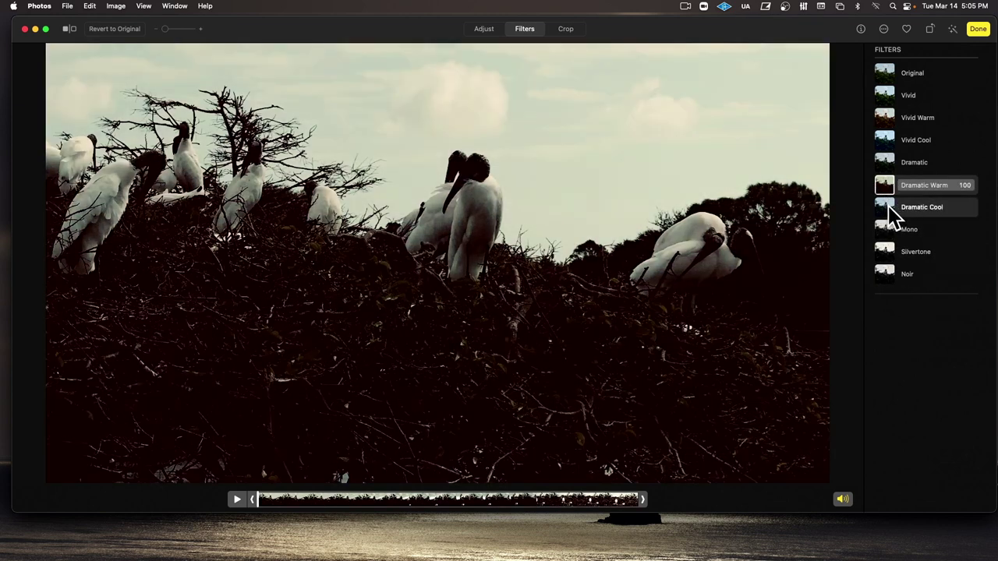
click(887, 206)
click(890, 161)
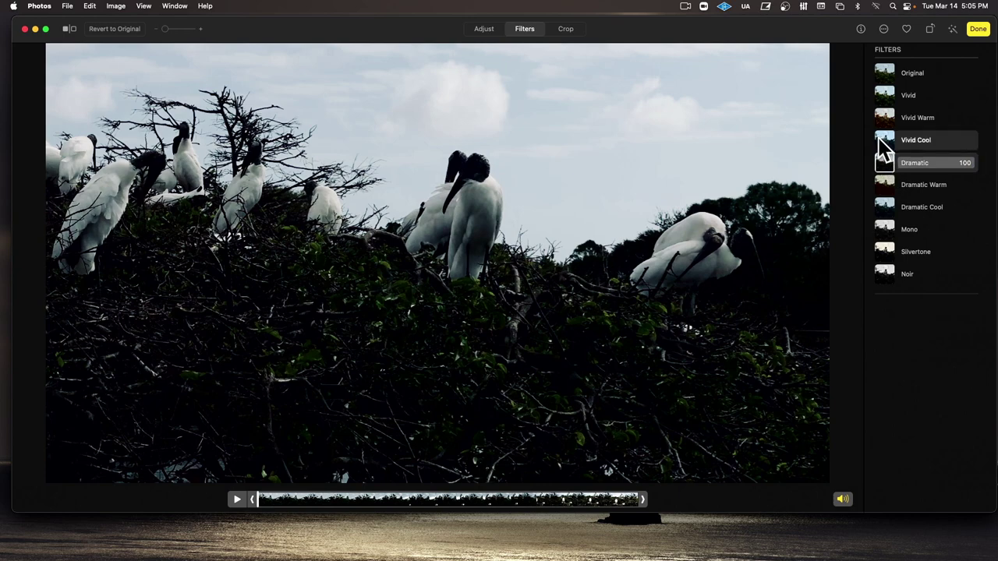
click(883, 148)
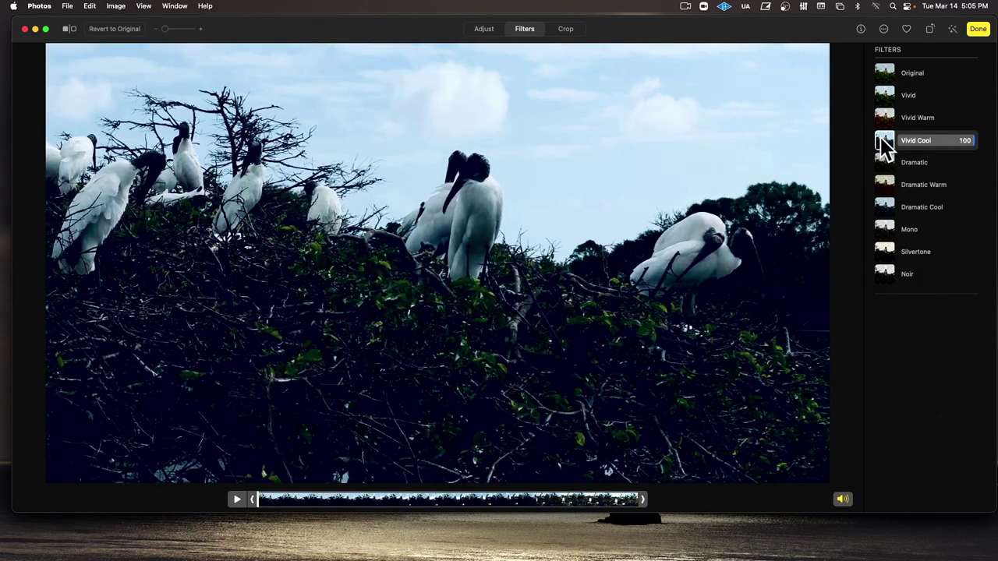
click(887, 117)
click(886, 100)
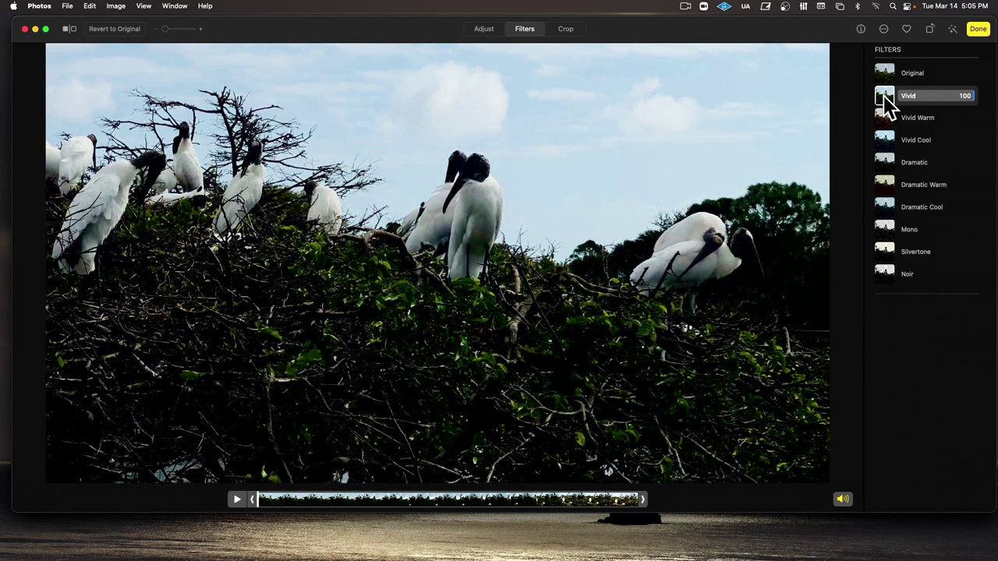
click(884, 76)
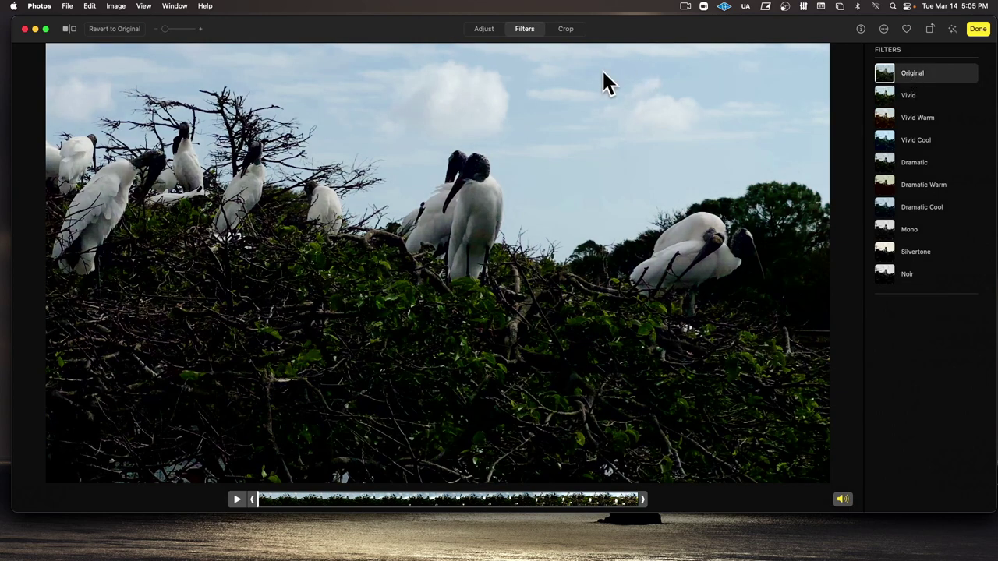
Check the crop frame of the stork video without cropping it, finish the edit and return to the Wetlands album.
click(569, 31)
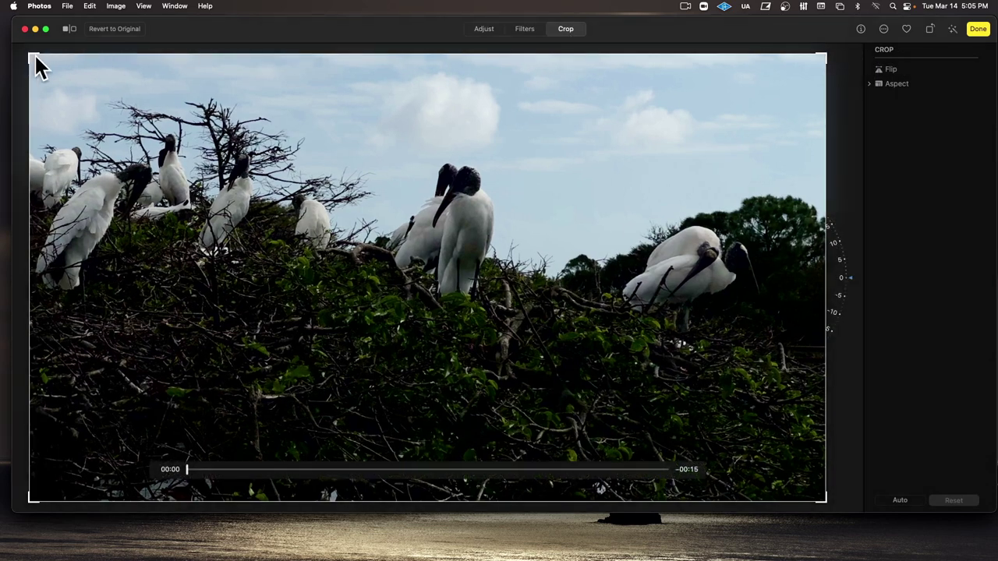
drag(34, 56, 31, 56)
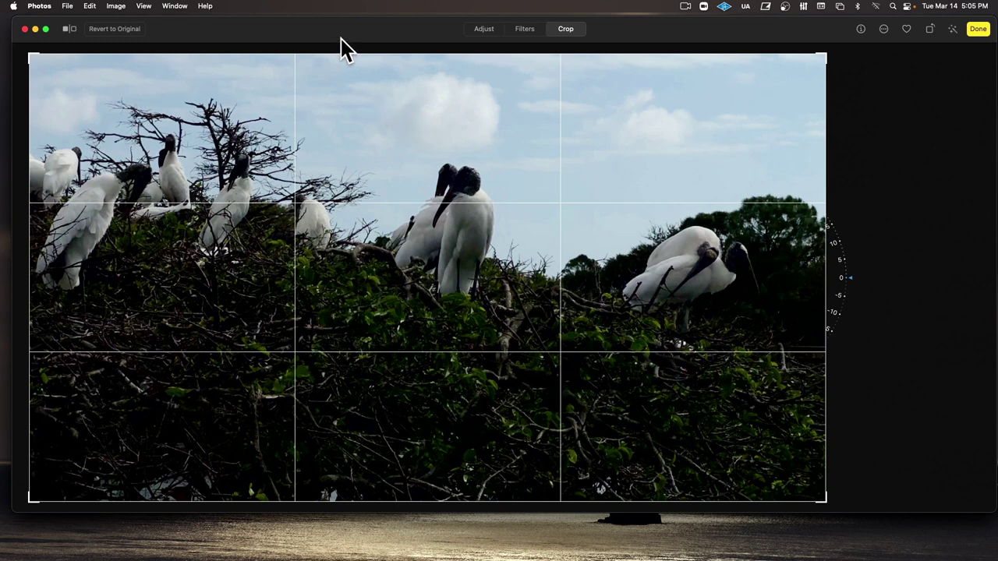
click(978, 29)
click(162, 30)
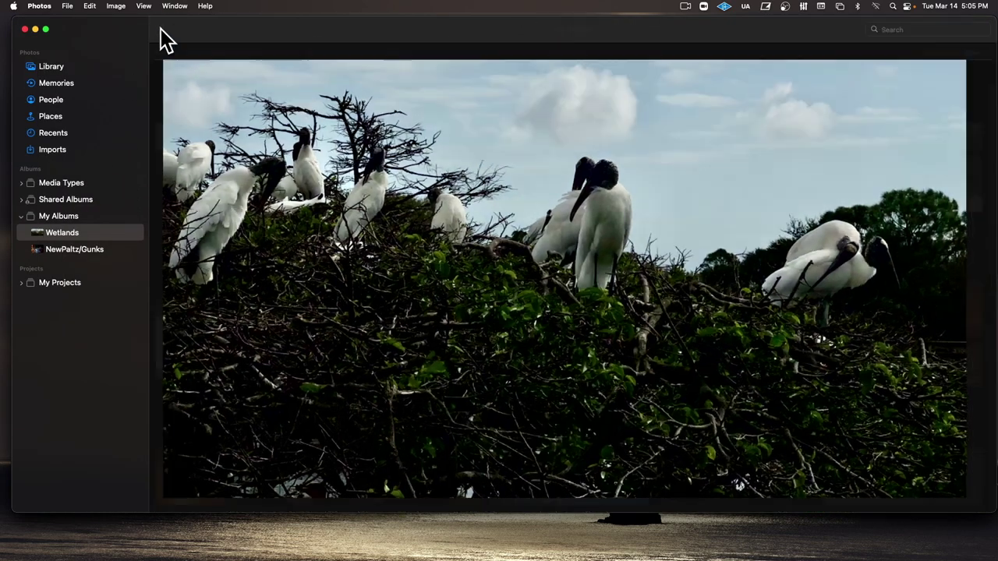
Play the 12-second video of the bird-covered tree in the water, skip ahead to about 10 seconds and return to the album.
double_click(576, 181)
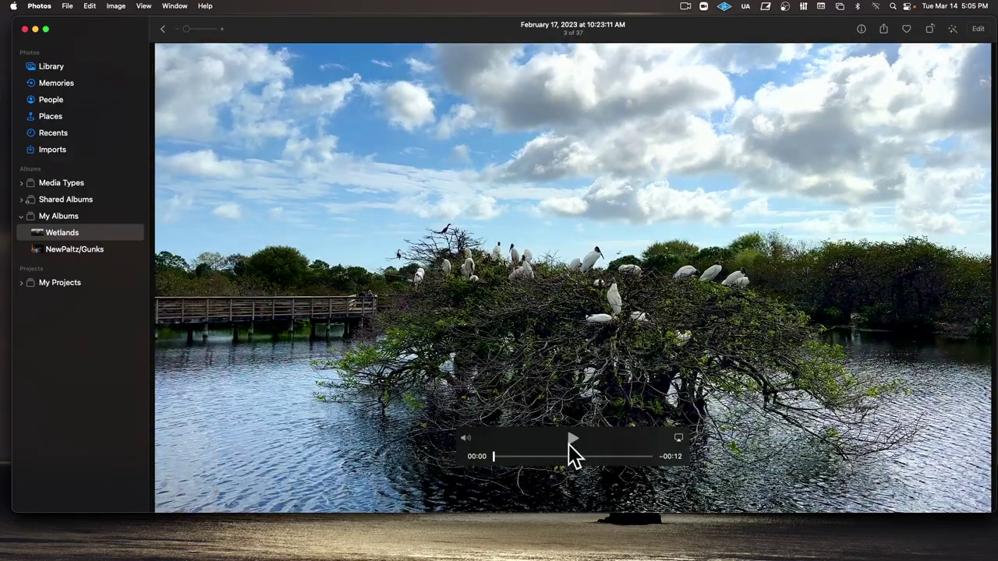
click(569, 442)
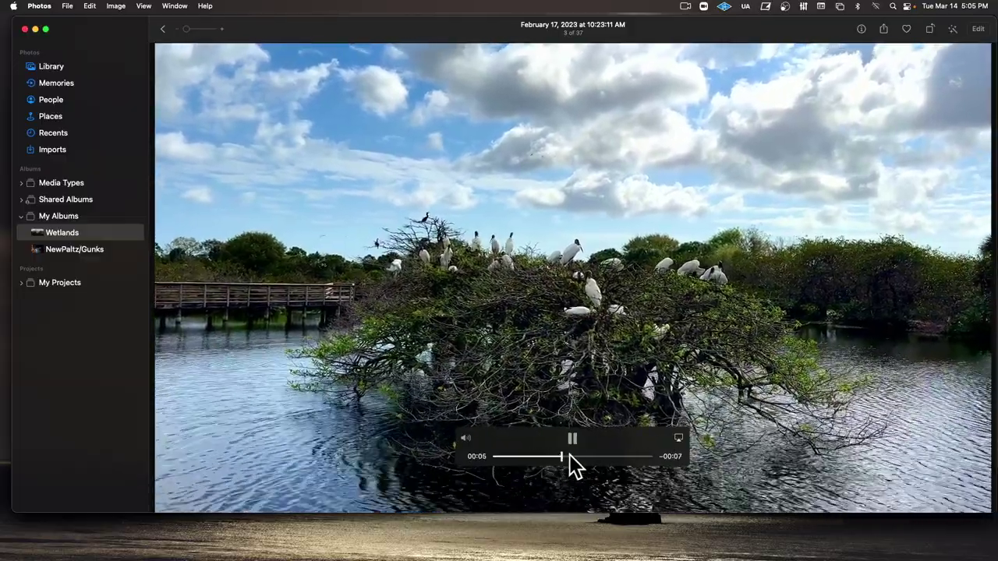
drag(569, 456, 624, 455)
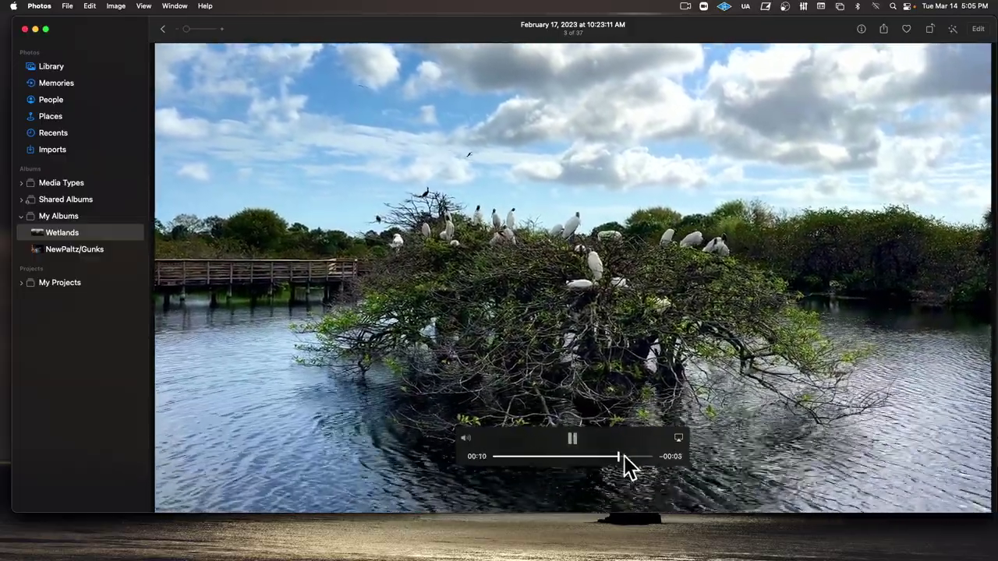
key(Escape)
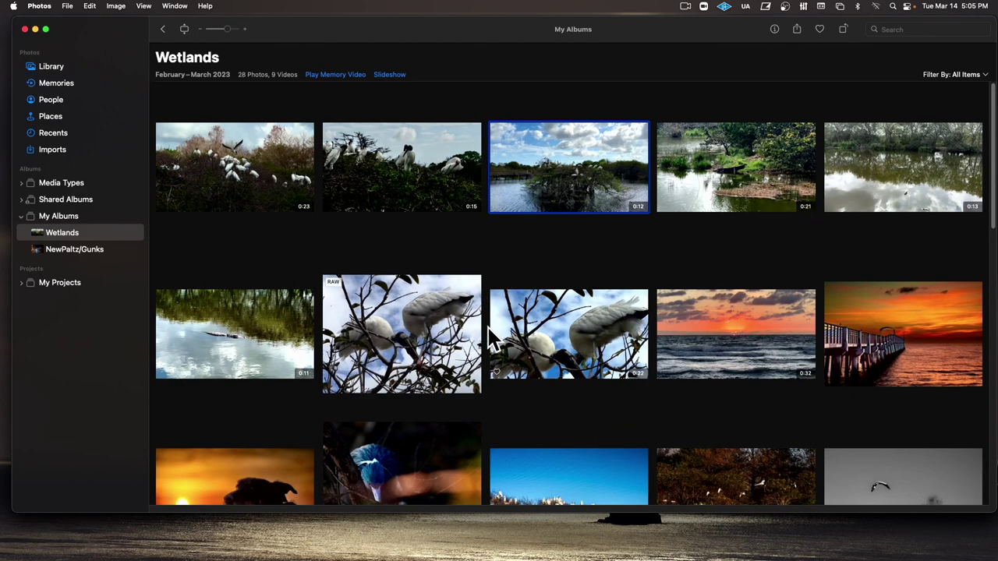
Move the orange pier sunset photo to the first position in the Wetlands album.
scroll(600, 337, down, 5)
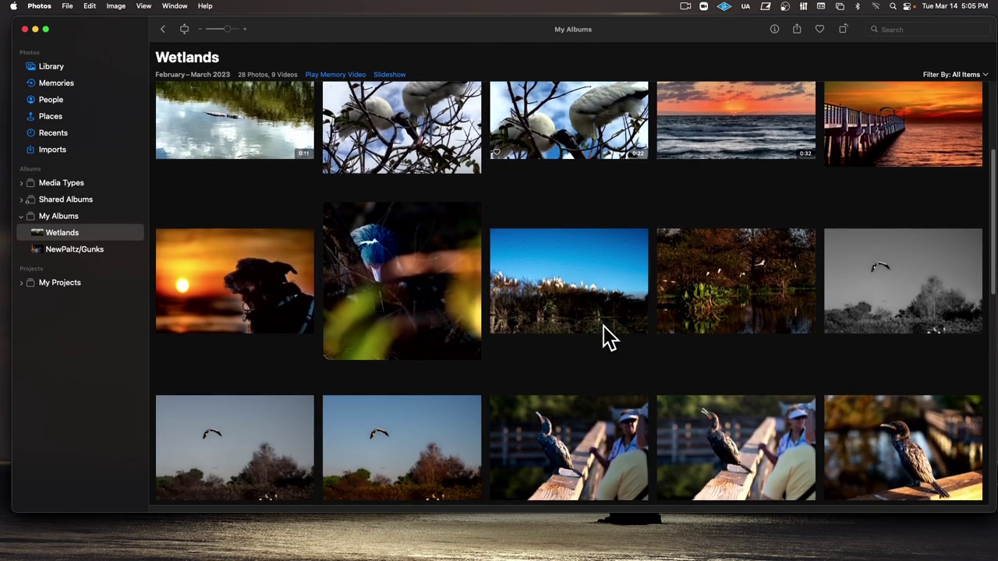
scroll(608, 337, down, 8)
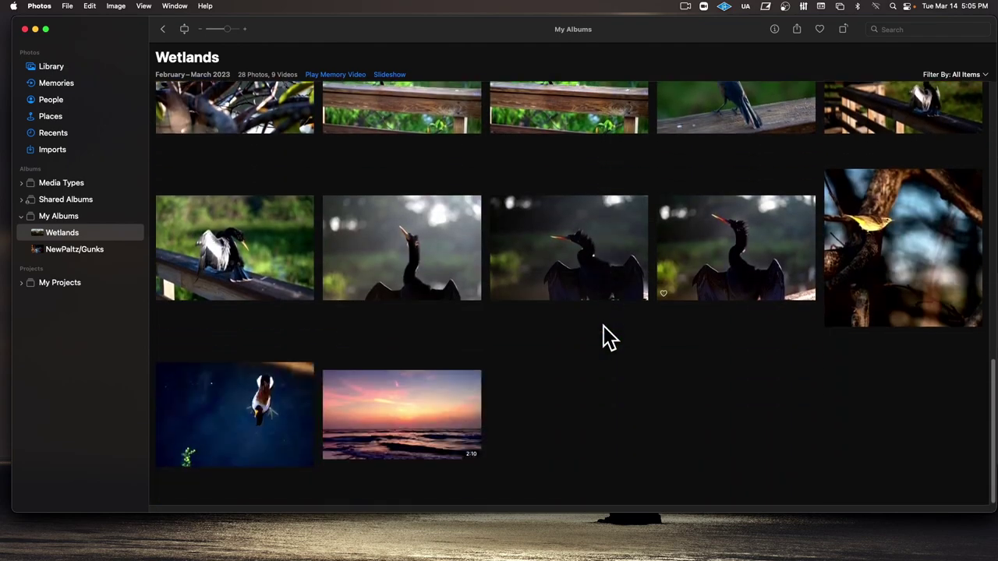
scroll(608, 337, up, 15)
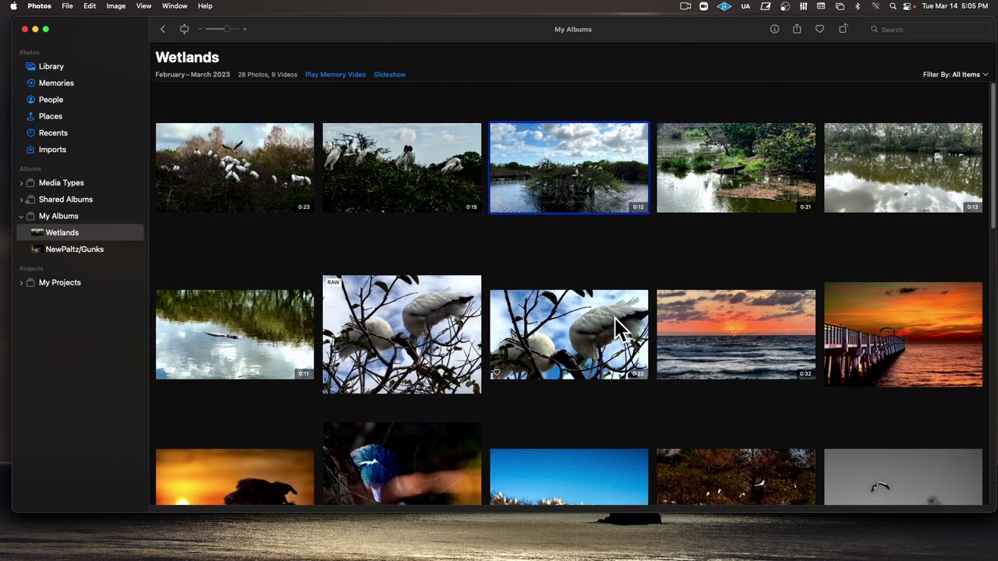
click(877, 327)
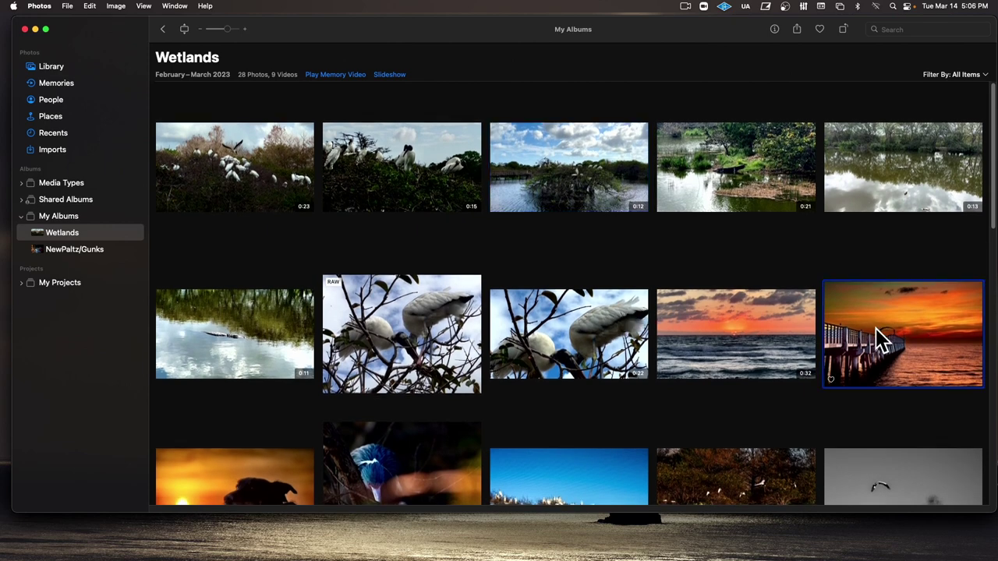
drag(876, 329, 205, 156)
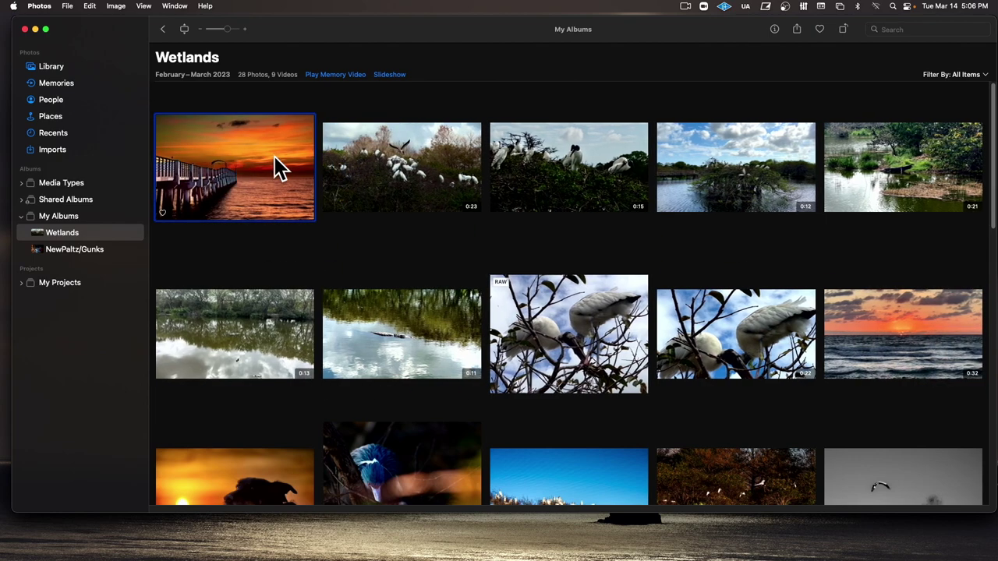
Place the photo of the dog silhouetted against the sunset second in the album, right after the pier photo.
scroll(810, 371, down, 3)
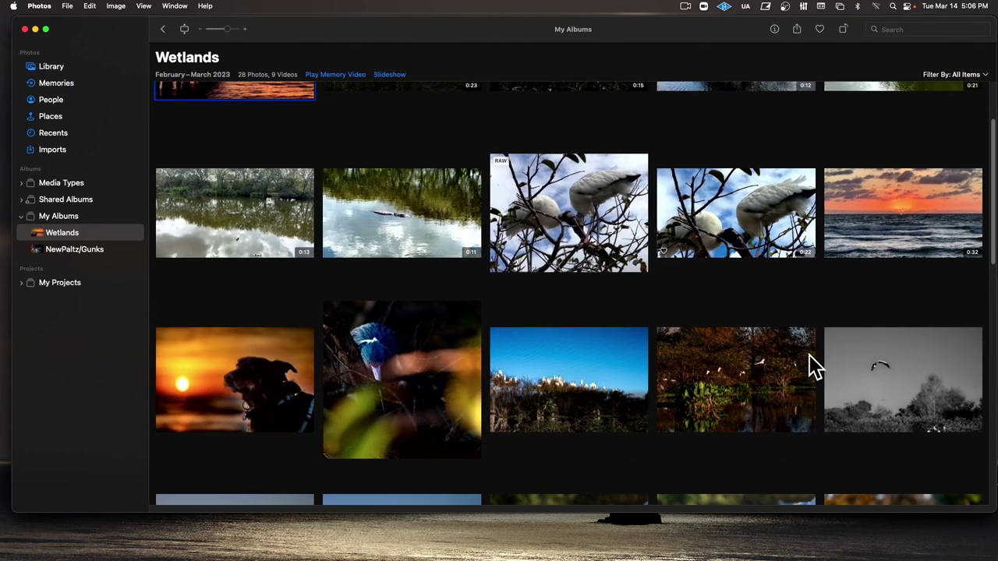
scroll(813, 363, up, 3)
drag(209, 467, 440, 191)
Play the start of the 2:10 ocean sunset video at the end of the album and return to the album.
scroll(909, 448, down, 5)
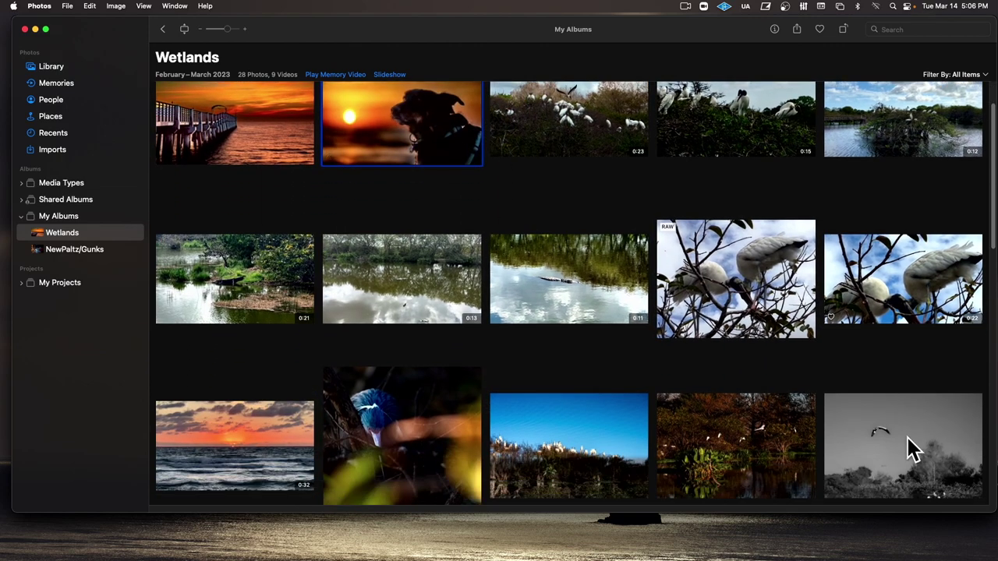
scroll(914, 449, down, 10)
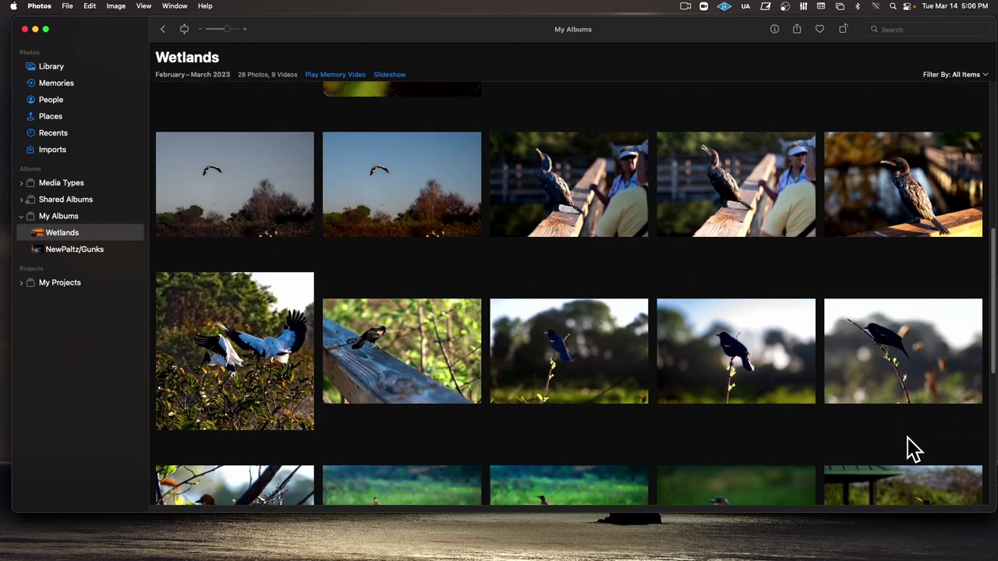
scroll(914, 450, down, 2)
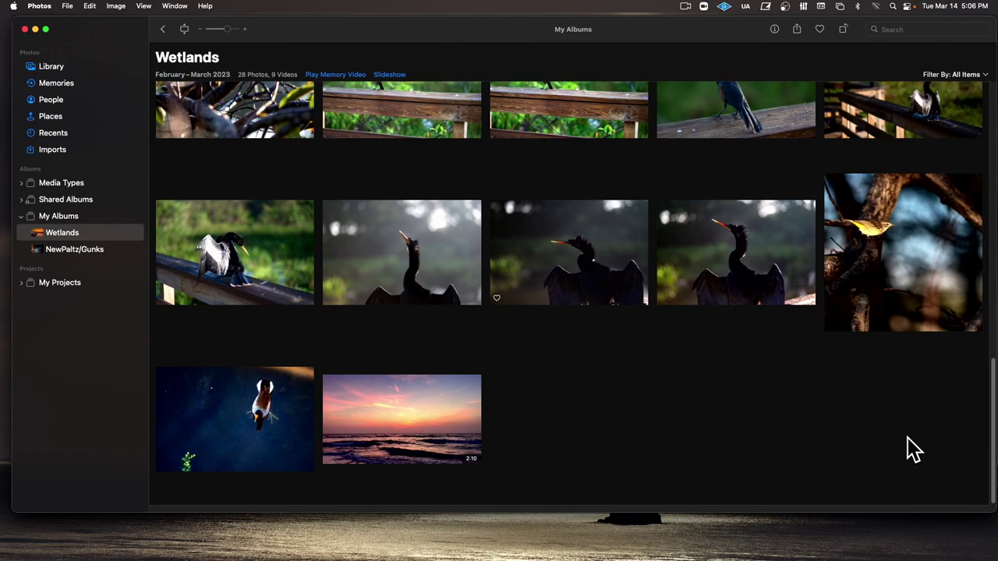
double_click(428, 405)
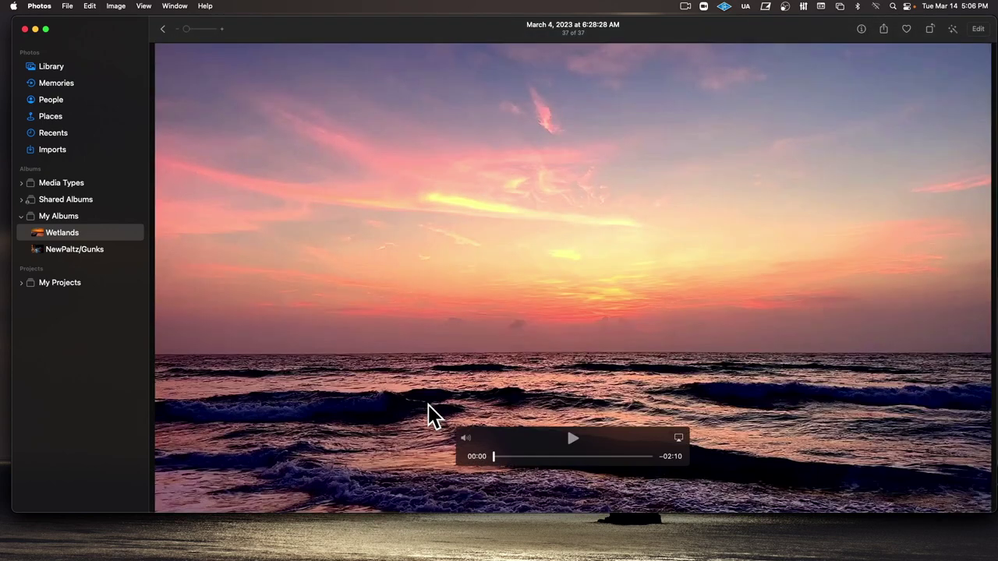
click(574, 440)
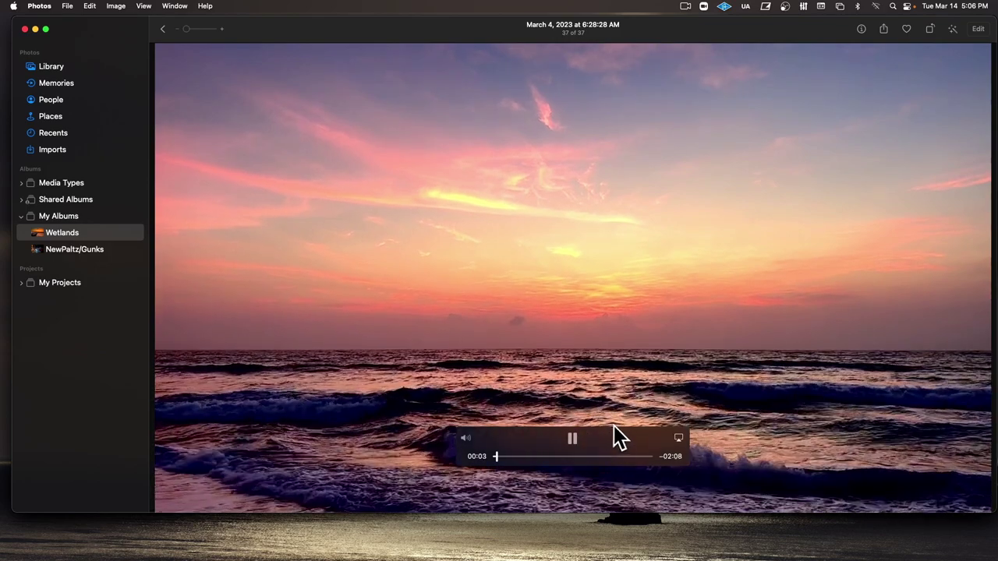
key(Escape)
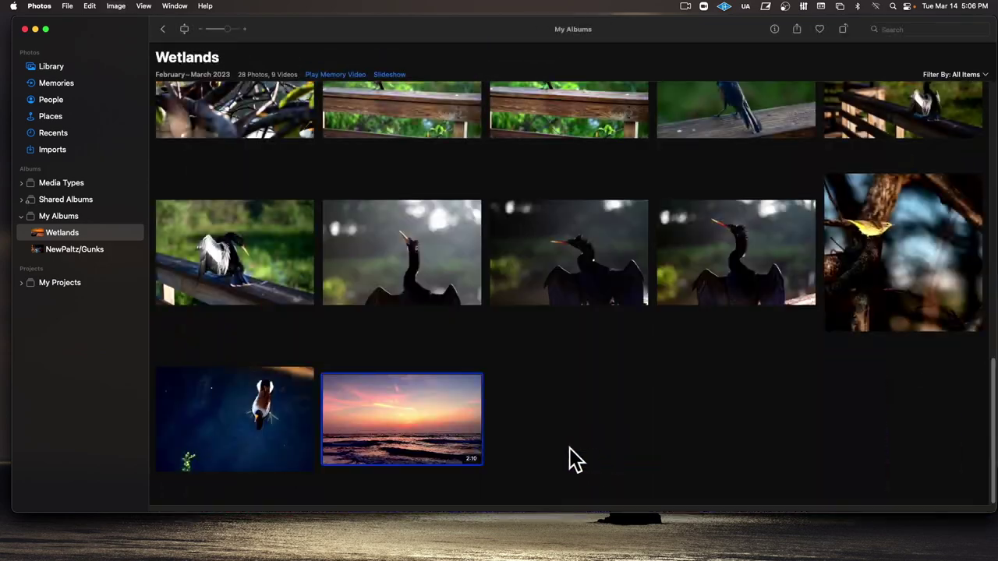
Select the six consecutive videos from the 23-second bird flock to the 11-second water clip and move them to the end of the album.
scroll(456, 409, up, 15)
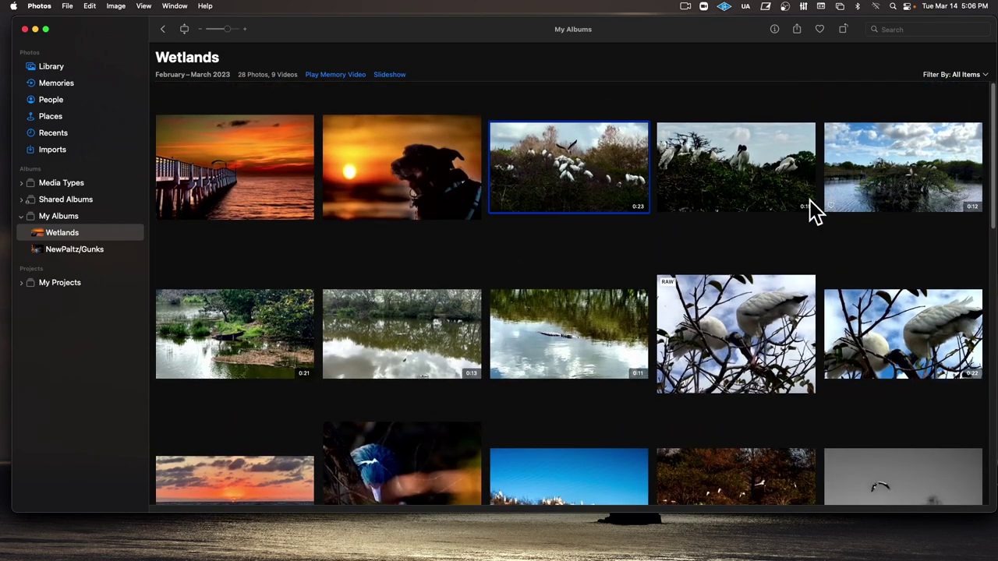
shift+click(543, 345)
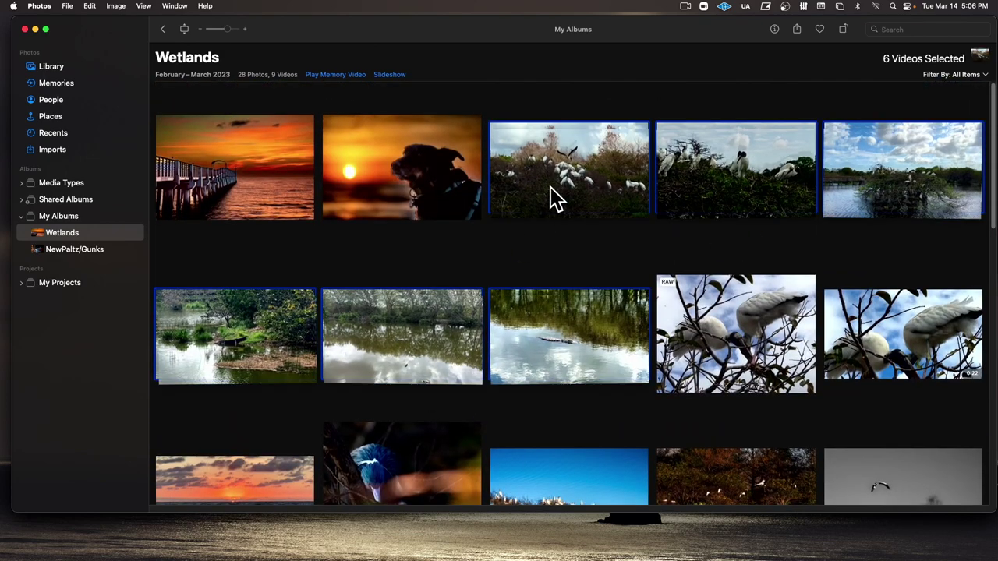
drag(550, 196, 802, 479)
scroll(779, 312, down, 4)
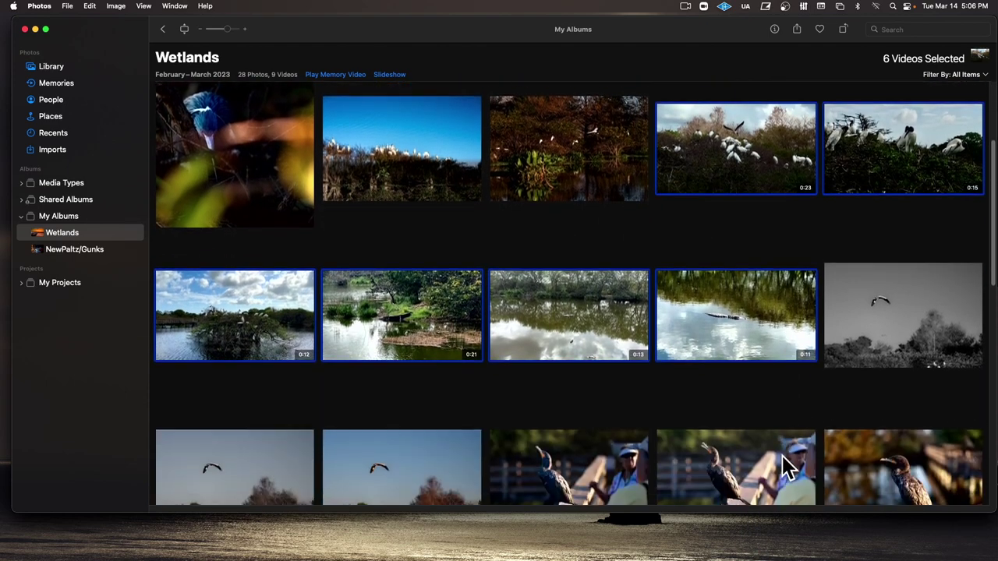
scroll(749, 133, down, 2)
drag(735, 104, 345, 478)
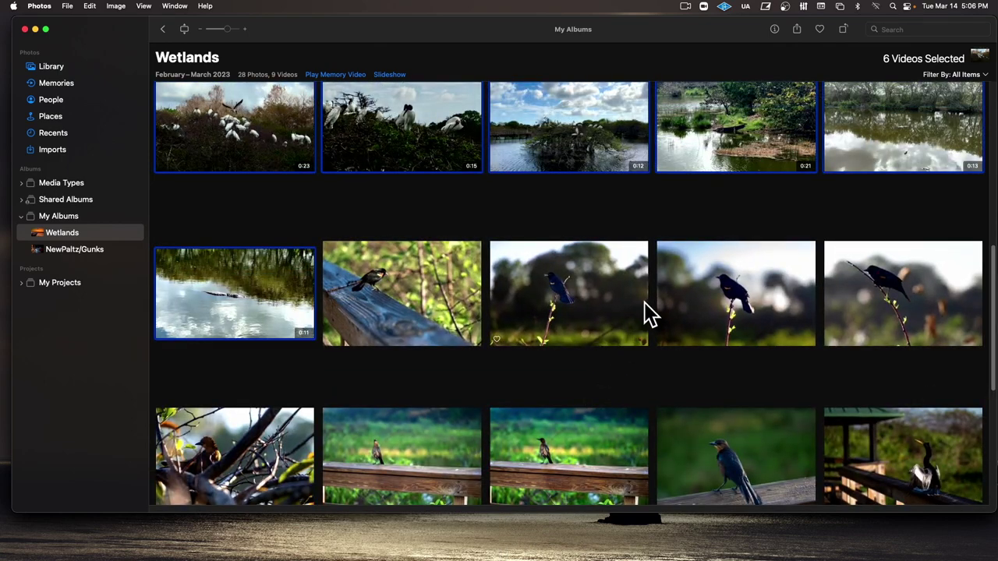
drag(243, 308, 498, 471)
scroll(503, 467, down, 5)
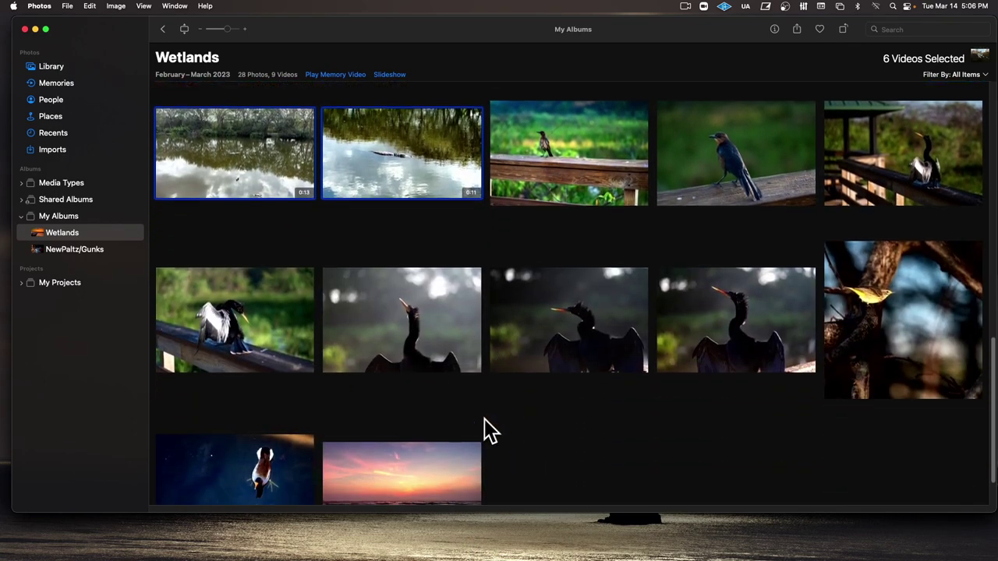
drag(405, 168, 543, 441)
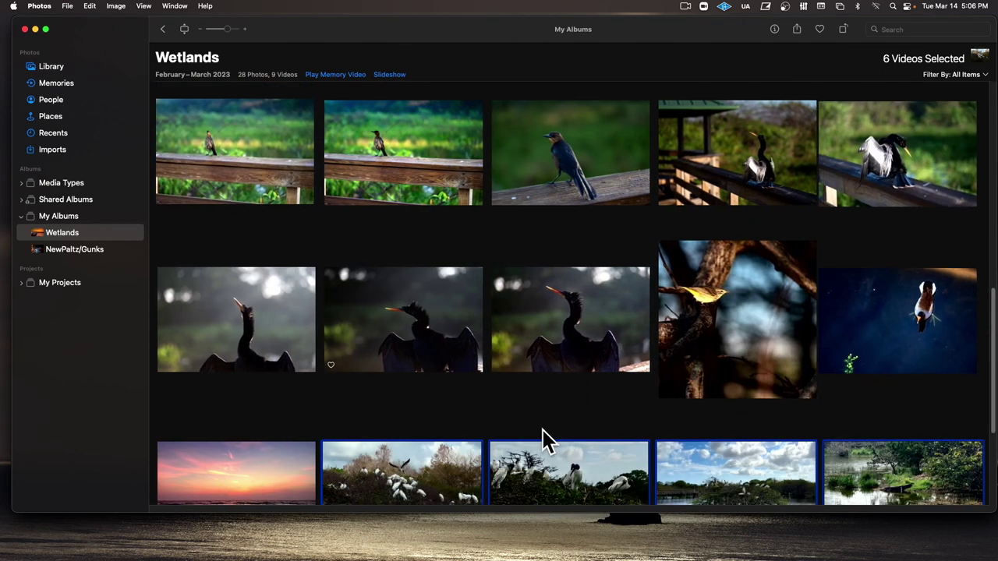
Move the 32-second ocean sunset video down among the videos at the end, between the 15-second and 12-second clips.
scroll(530, 434, up, 10)
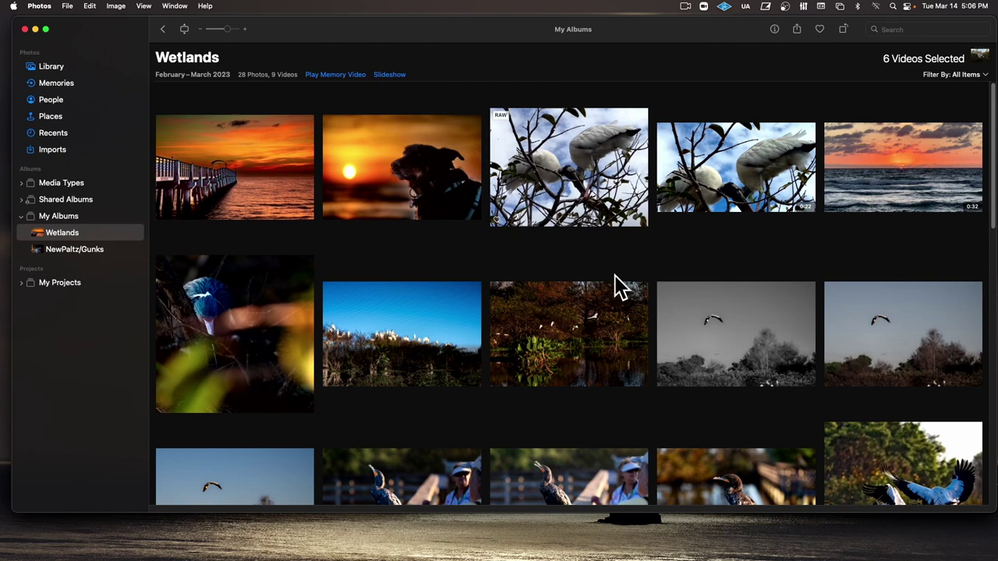
drag(852, 196, 820, 475)
scroll(819, 475, down, 8)
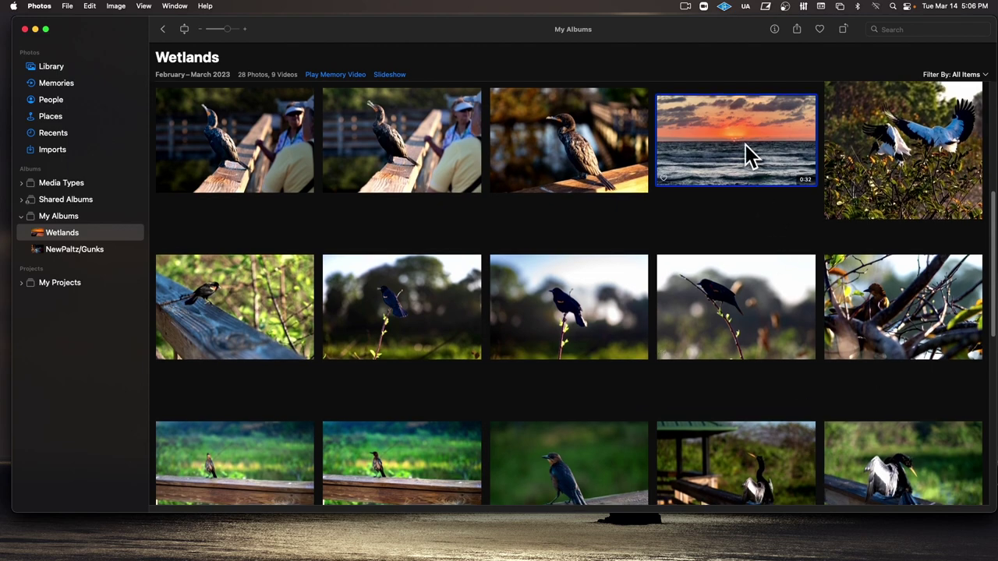
drag(745, 144, 721, 476)
scroll(707, 457, down, 3)
drag(555, 215, 651, 491)
Check the album's new order and move the 22-second video of the two white birds ahead of the matching RAW photo.
scroll(671, 382, up, 15)
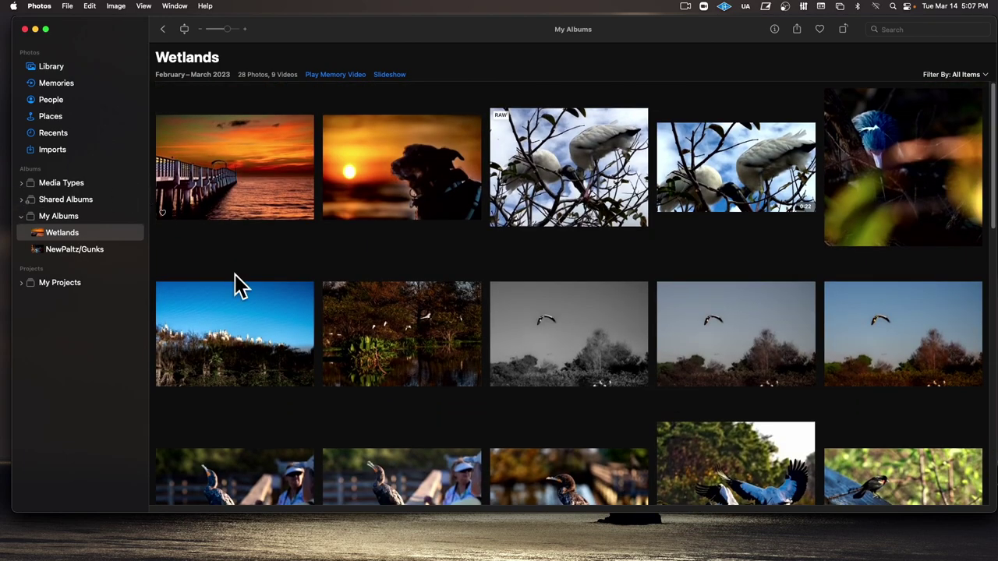
scroll(442, 421, down, 10)
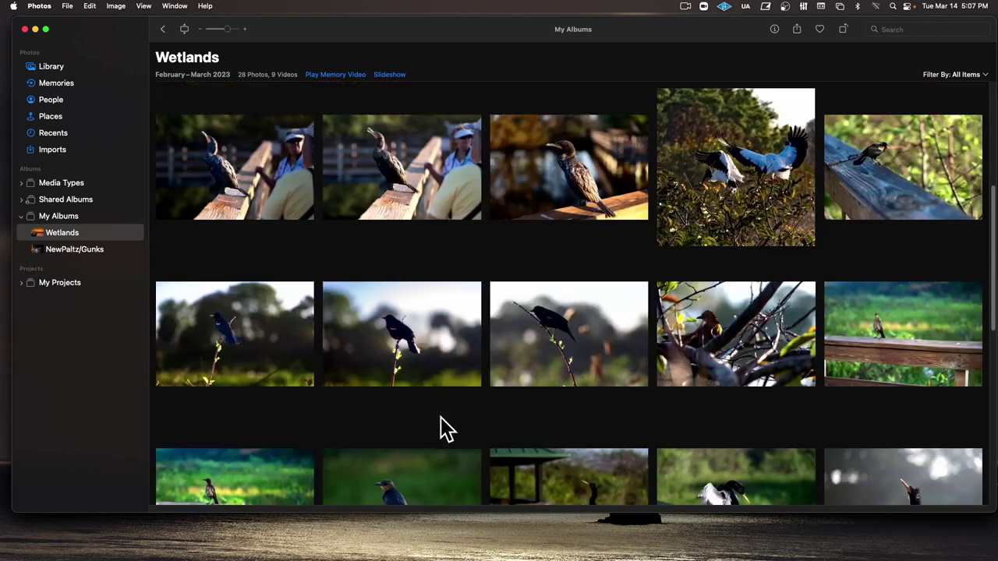
scroll(441, 417, down, 5)
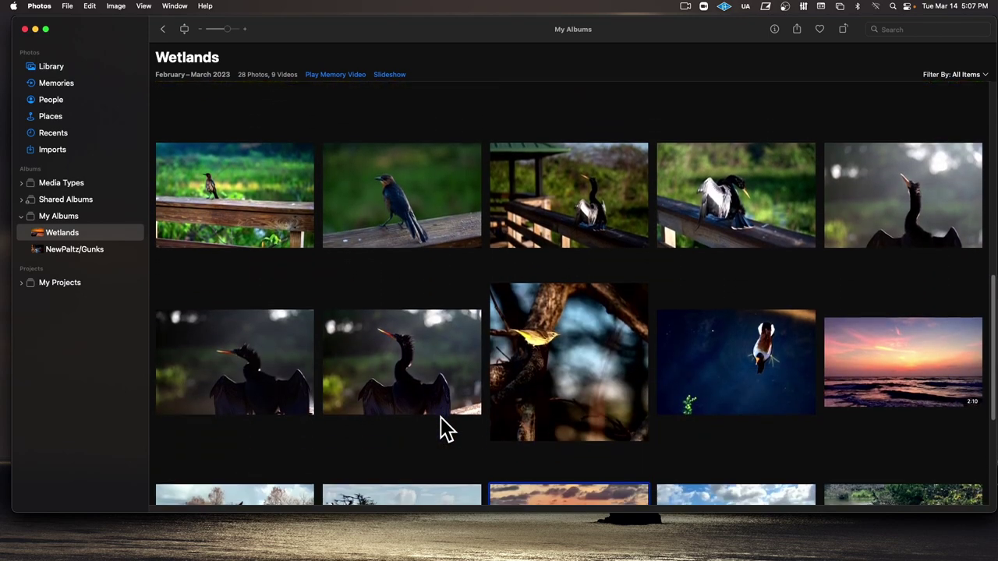
scroll(440, 417, down, 3)
scroll(440, 417, up, 8)
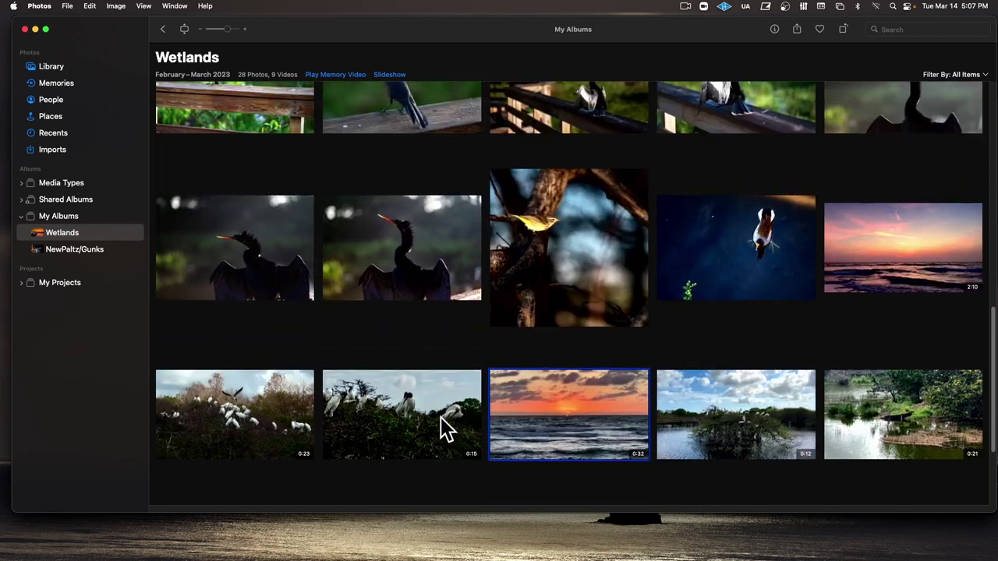
scroll(441, 417, up, 10)
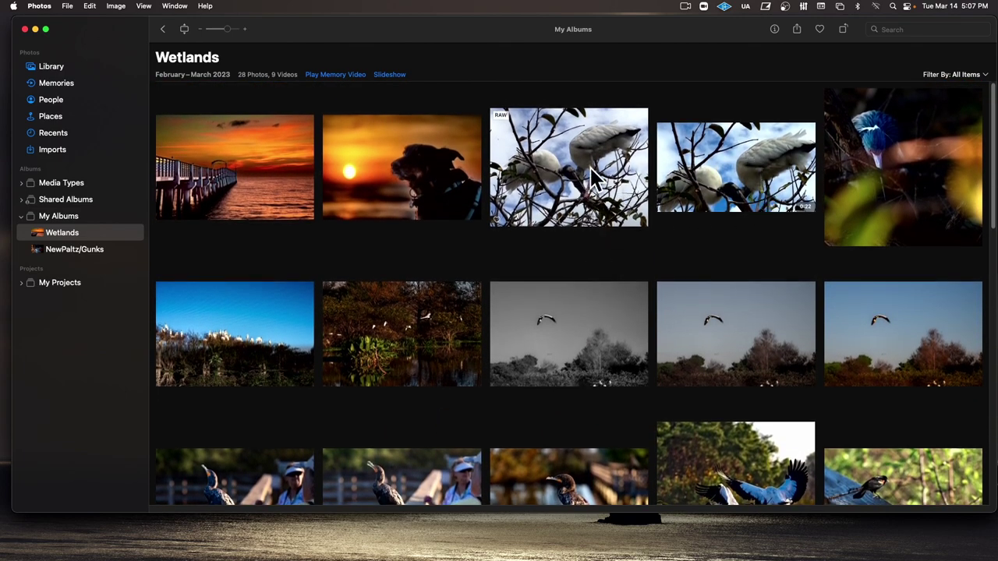
drag(722, 187, 497, 195)
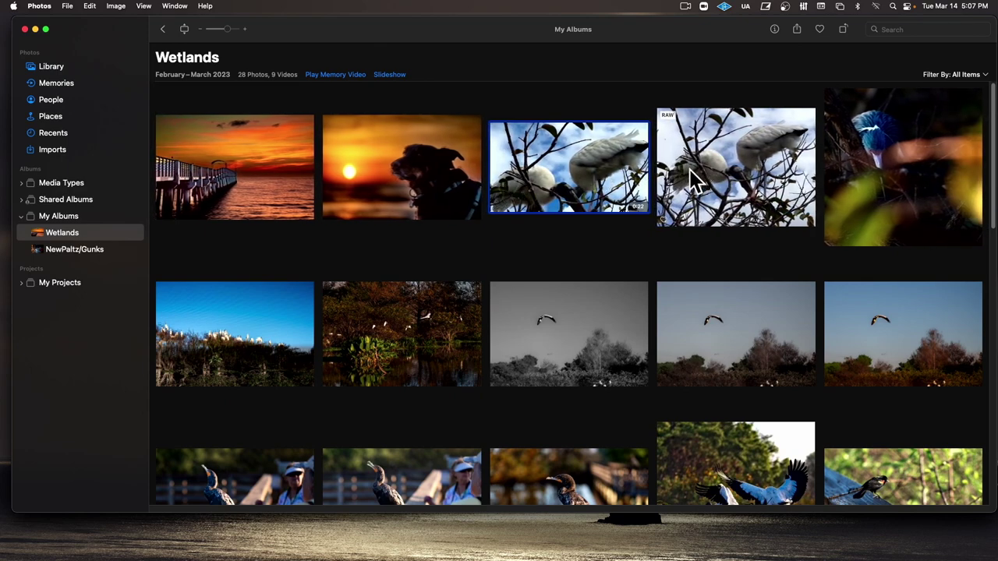
scroll(698, 177, down, 1)
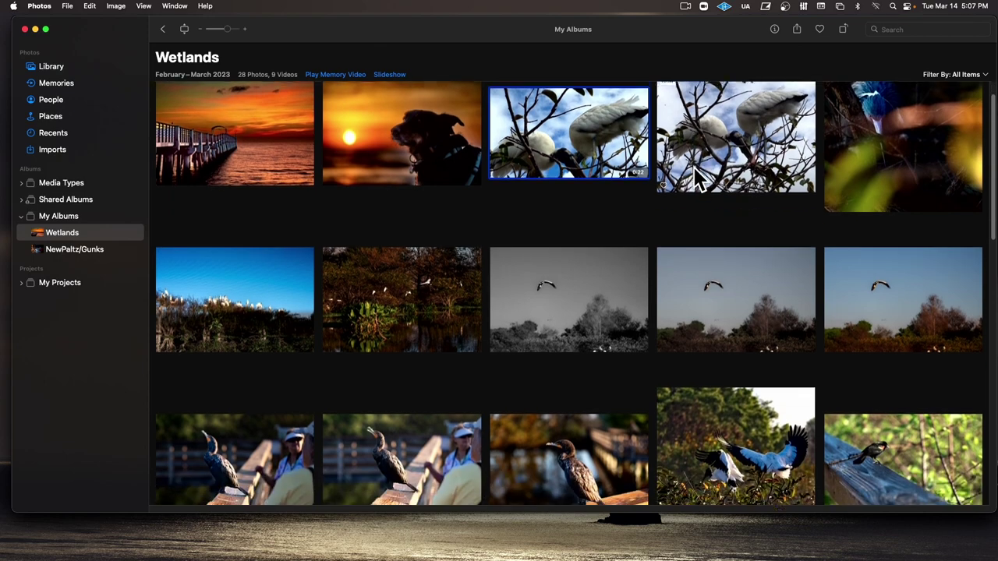
scroll(701, 181, up, 1)
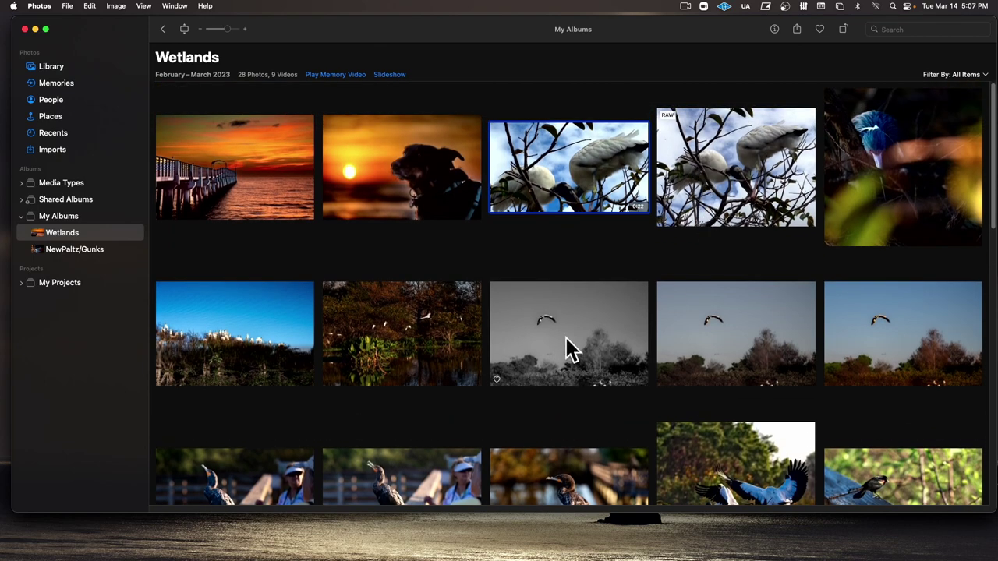
Group the three single flying bird photos directly after the sunset dog photo, with the black-and-white version ahead of the two colour versions.
drag(572, 335, 619, 234)
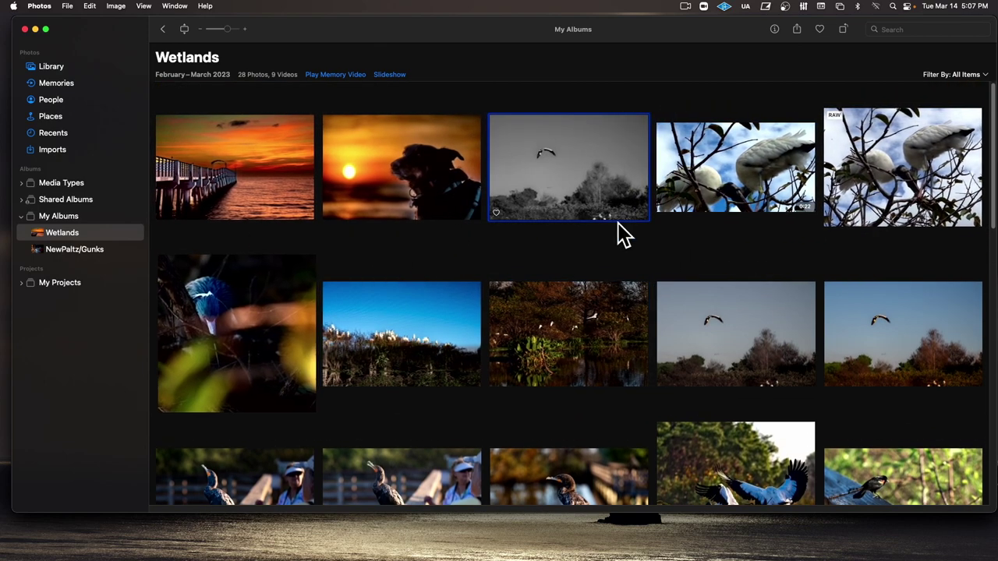
drag(742, 321, 886, 179)
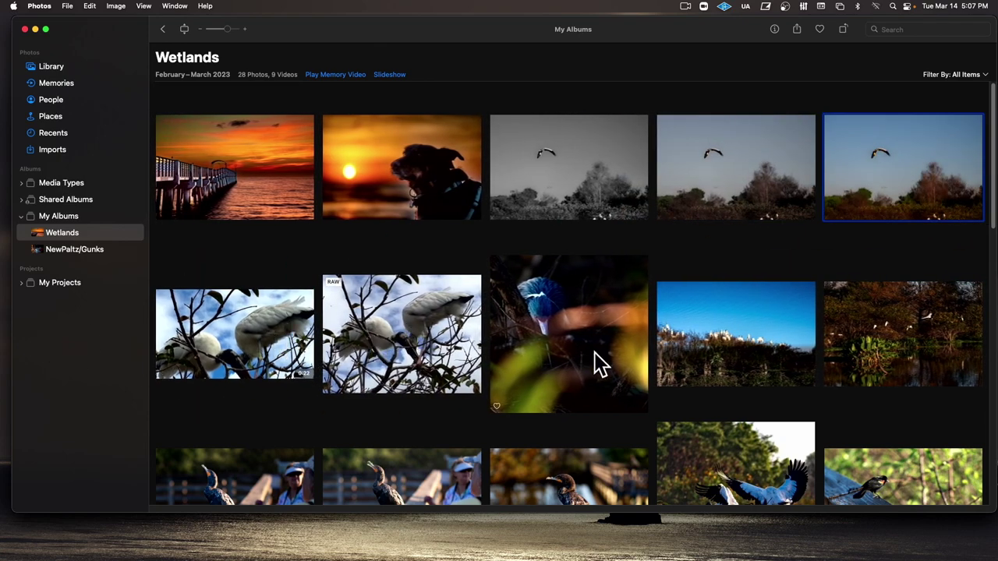
Move the blue-sky marsh photo and the dark swamp photo with flying white birds ahead of the blue heron close-up.
scroll(725, 347, down, 3)
drag(737, 258, 498, 252)
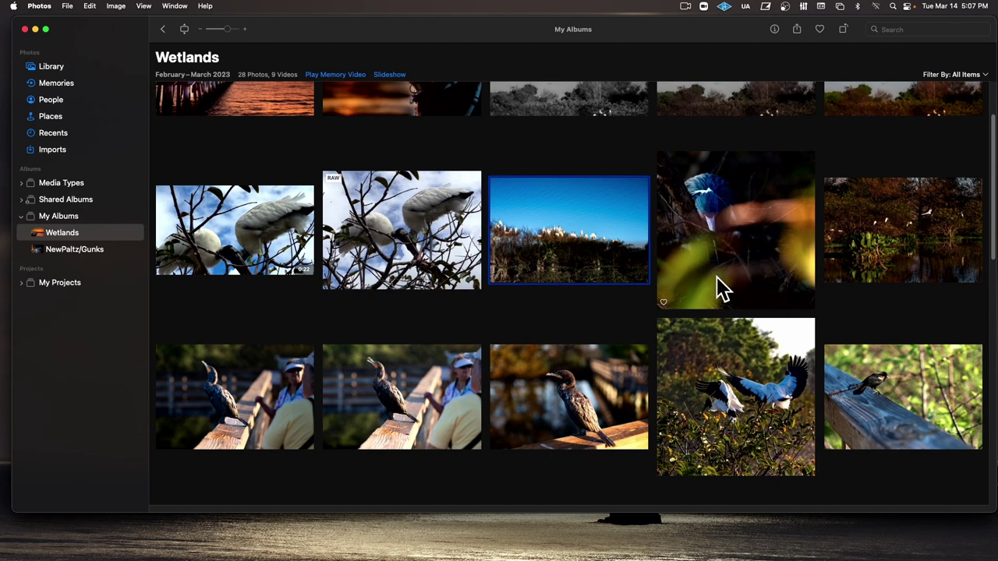
scroll(818, 246, down, 1)
drag(920, 216, 698, 225)
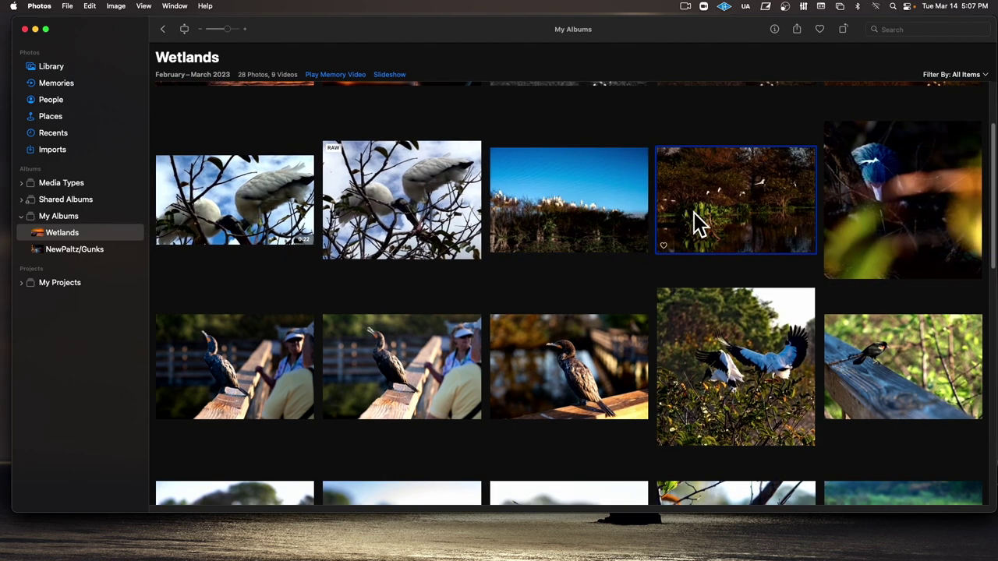
Move the photo of the two storks with spread wings between the blue-sky marsh photo and the dark swamp photo.
scroll(643, 272, down, 4)
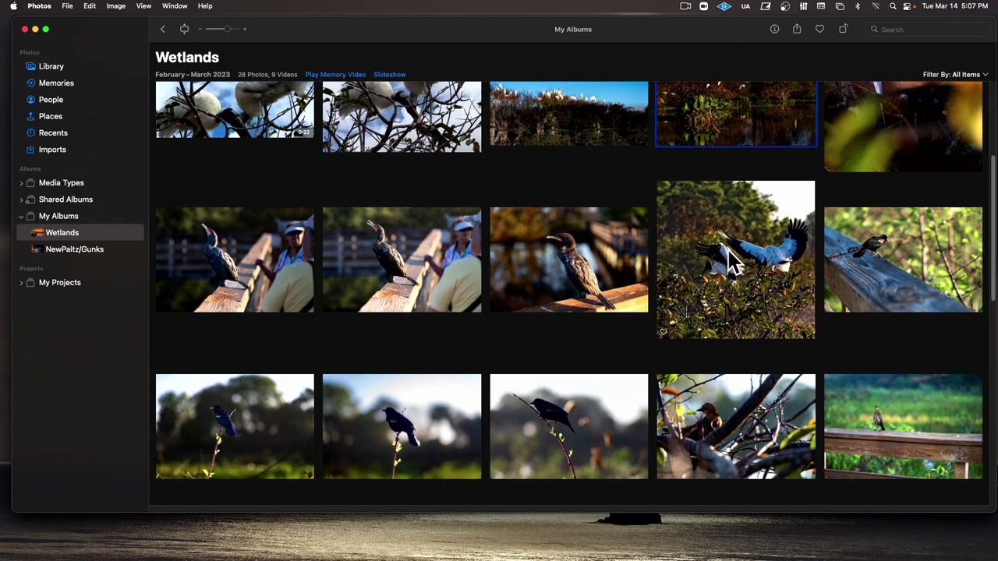
click(733, 264)
scroll(744, 265, up, 5)
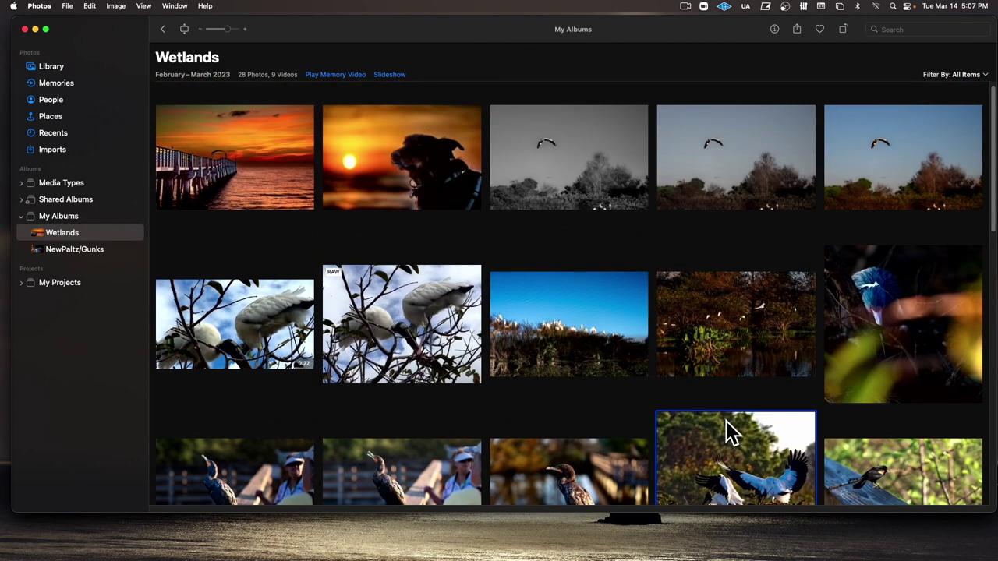
drag(724, 430, 678, 312)
scroll(693, 312, down, 6)
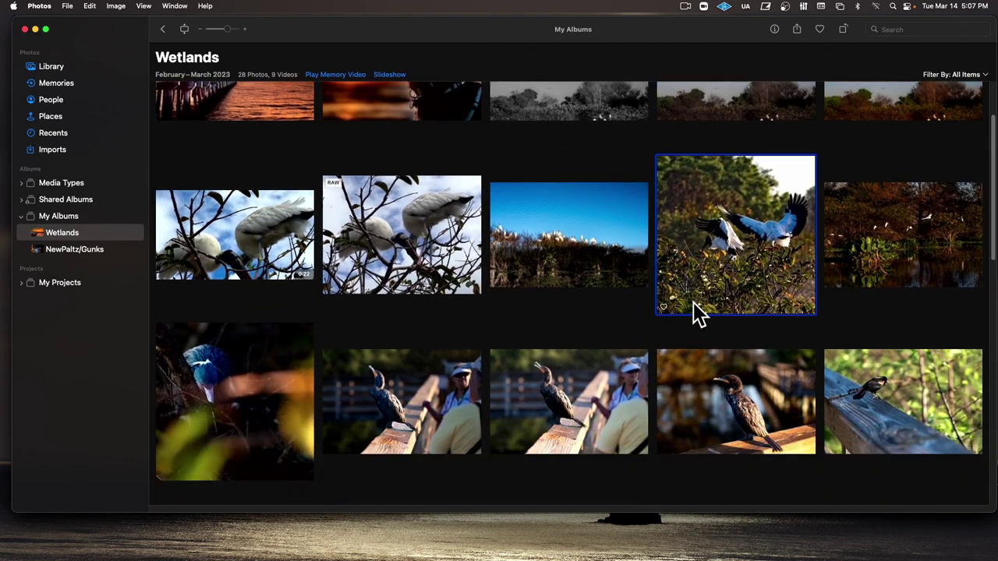
Move the blue heron close-up between the second cormorant photo with people and the close-up of the cormorant on the railing.
scroll(697, 312, down, 4)
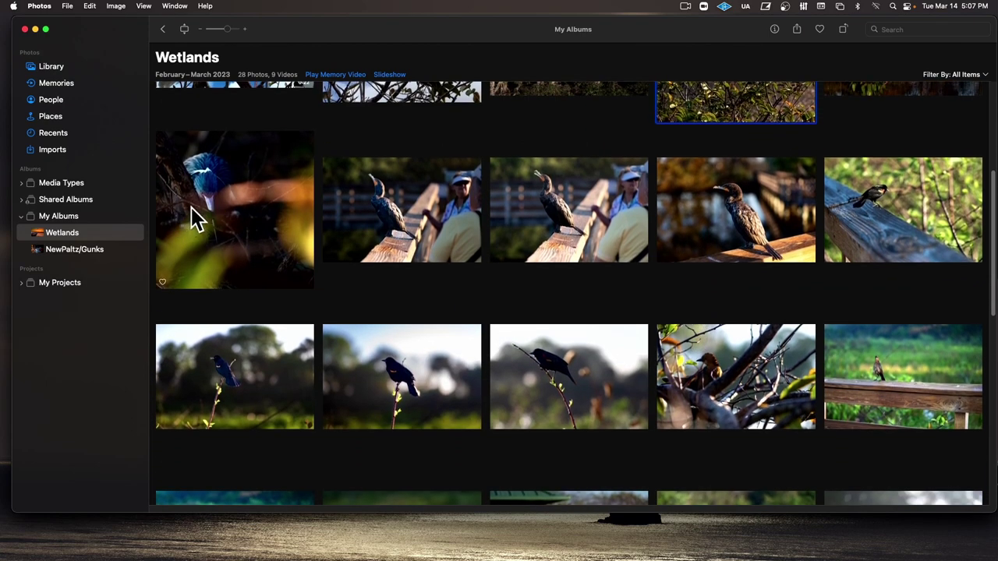
drag(195, 218, 653, 238)
scroll(326, 225, up, 3)
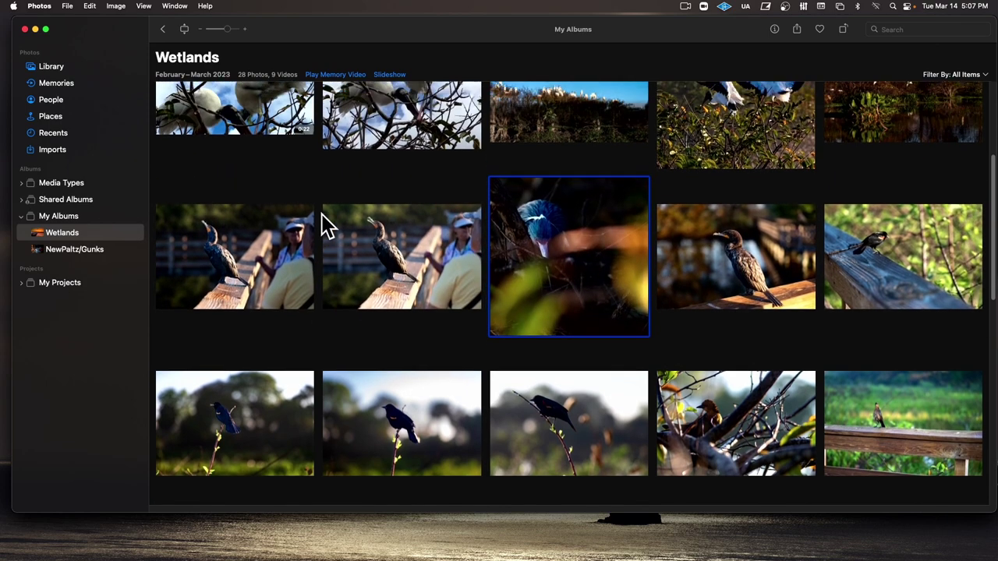
Review the album's order down to the closing videos and back up to the cormorant close-up.
scroll(326, 225, down, 8)
scroll(326, 225, down, 7)
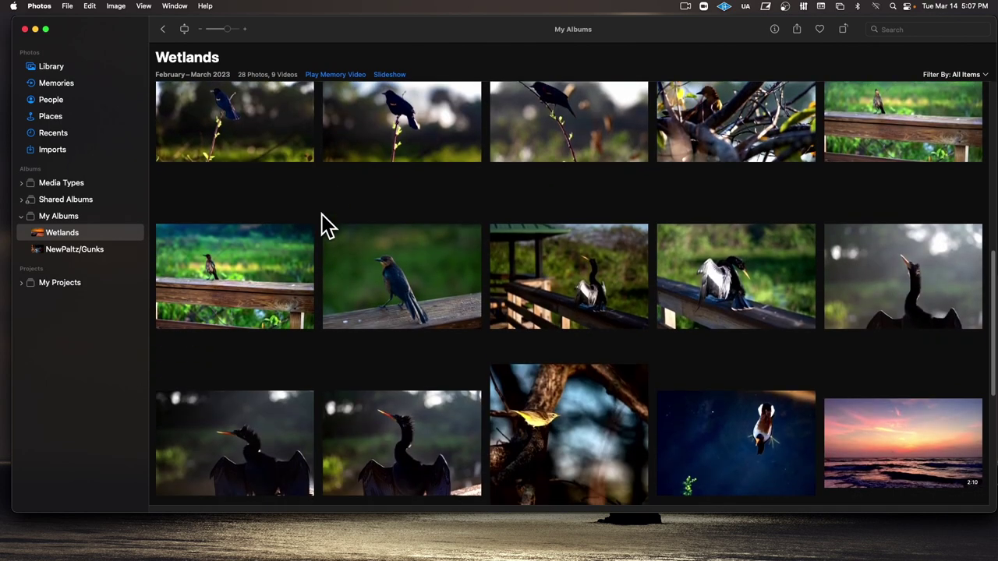
scroll(326, 224, down, 2)
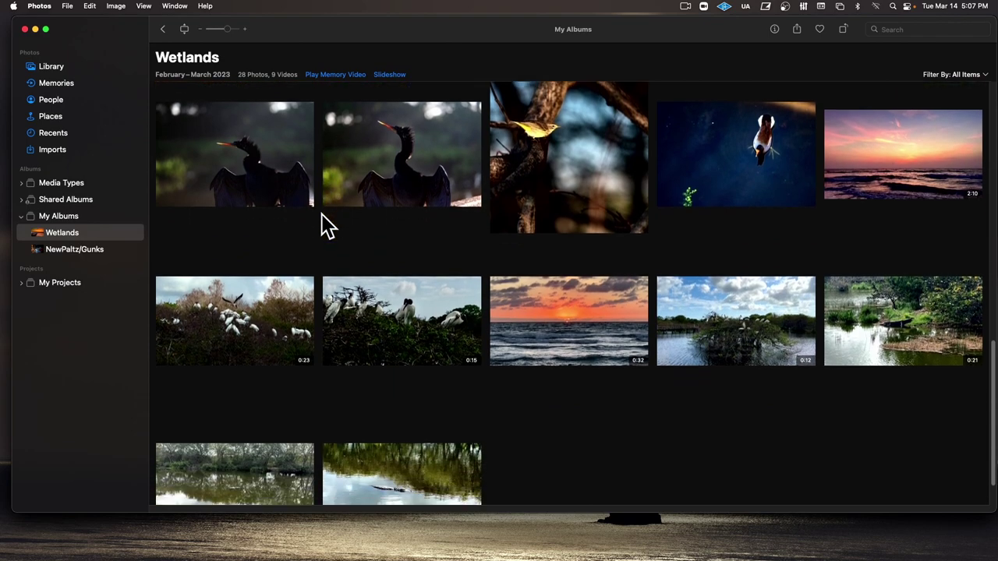
scroll(326, 224, up, 10)
scroll(326, 224, up, 3)
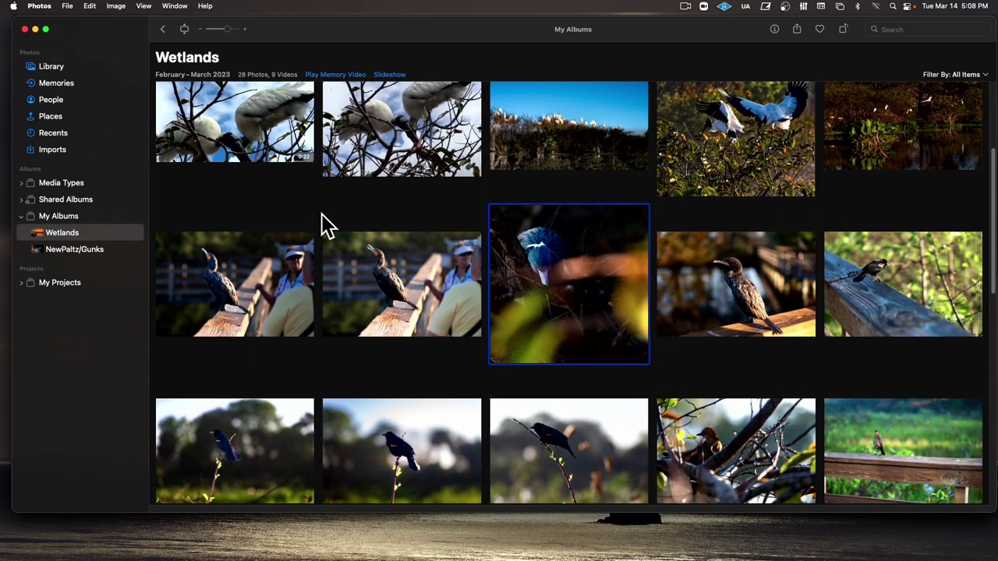
scroll(324, 224, up, 1)
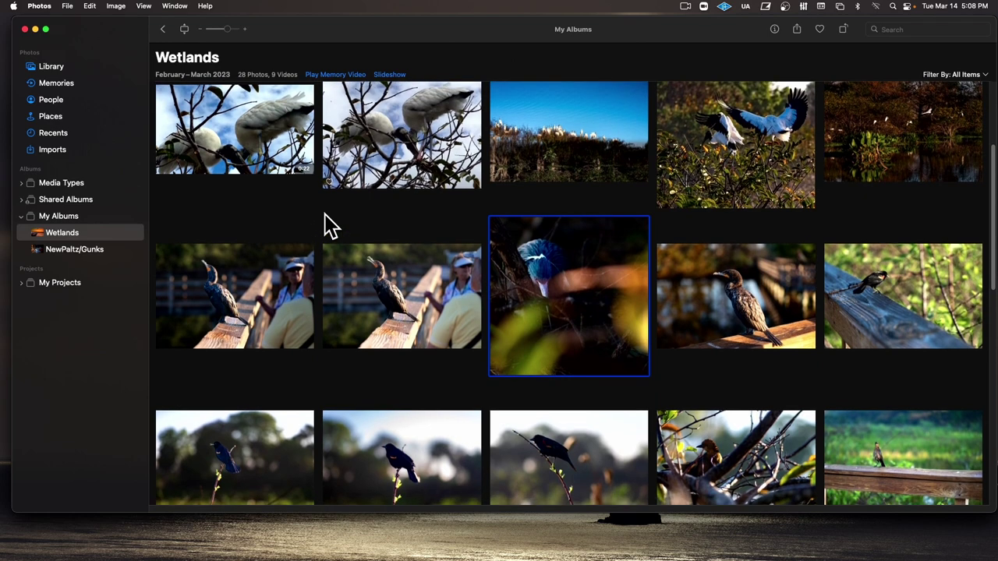
click(753, 277)
scroll(771, 279, up, 1)
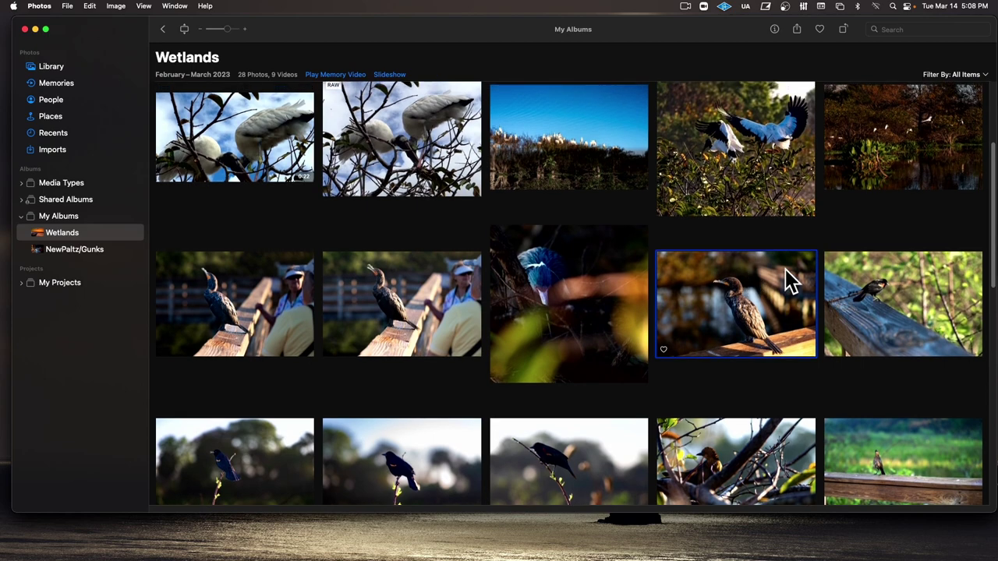
Move the photo of the blackbird on the weathered railing behind the three photos of blackbirds on stems.
scroll(799, 281, down, 2)
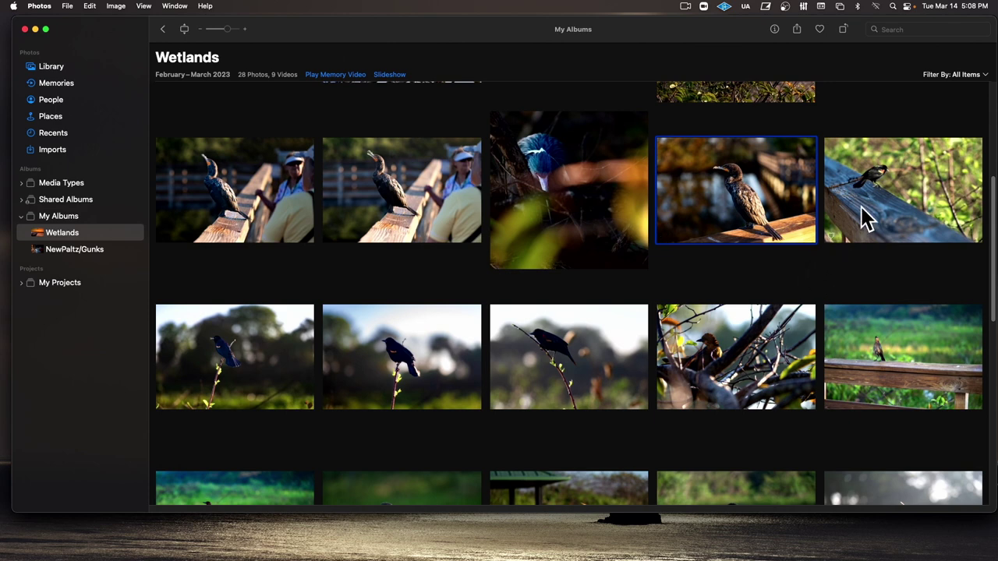
drag(867, 219, 662, 372)
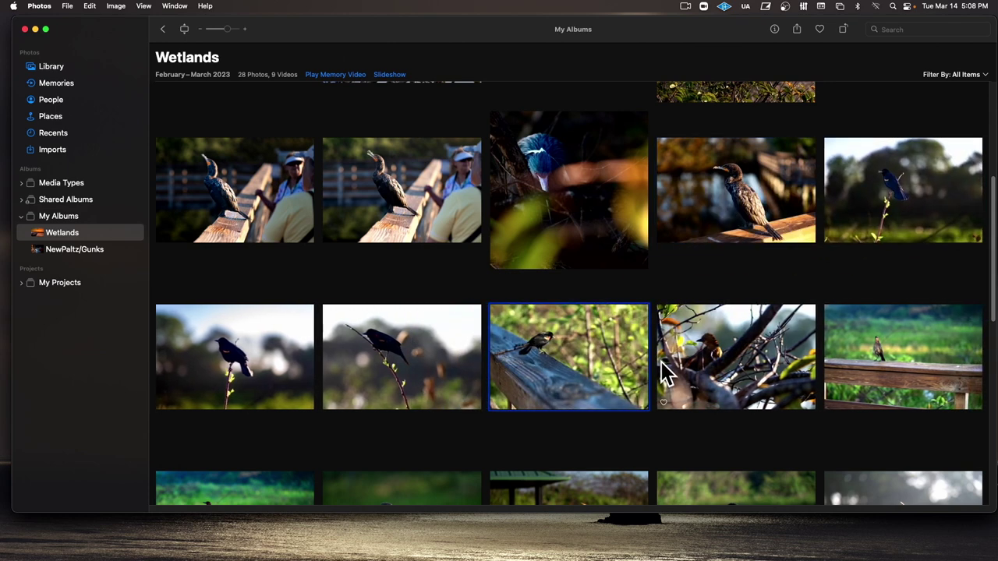
click(860, 205)
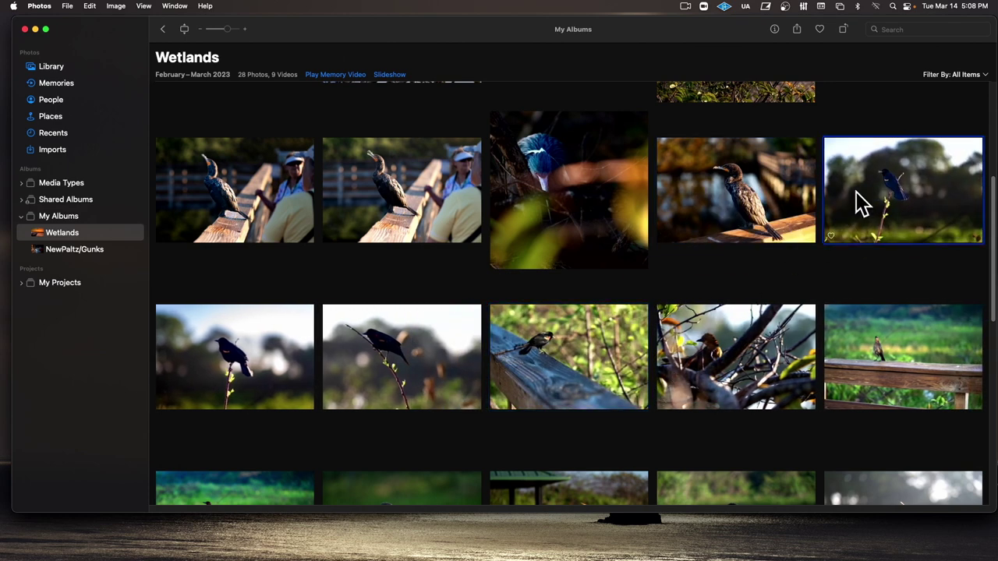
click(531, 355)
Move the photo of the brown bird among bare branches behind the three photos of a bird on the railing against green marsh.
scroll(702, 343, down, 2)
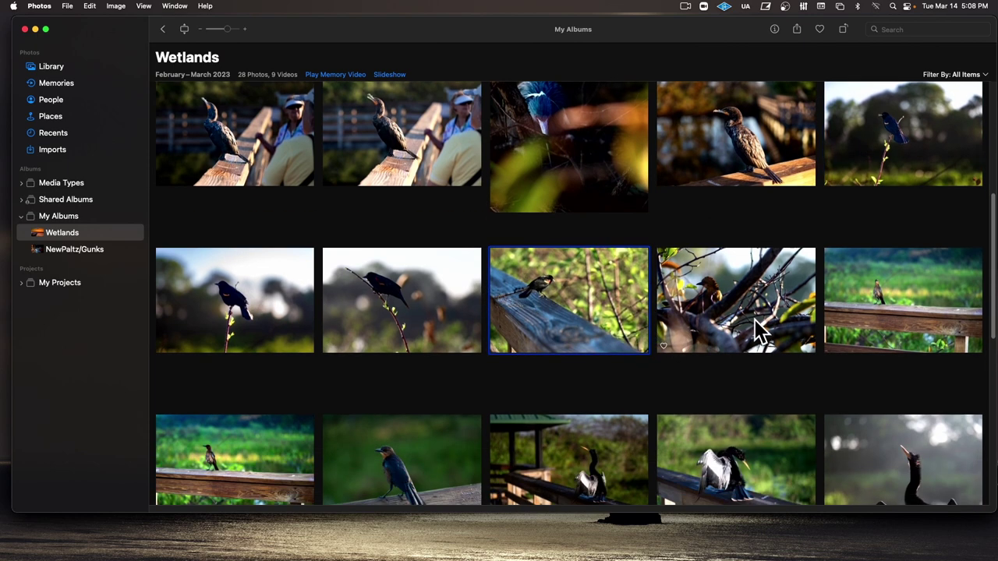
click(861, 304)
drag(702, 308, 502, 471)
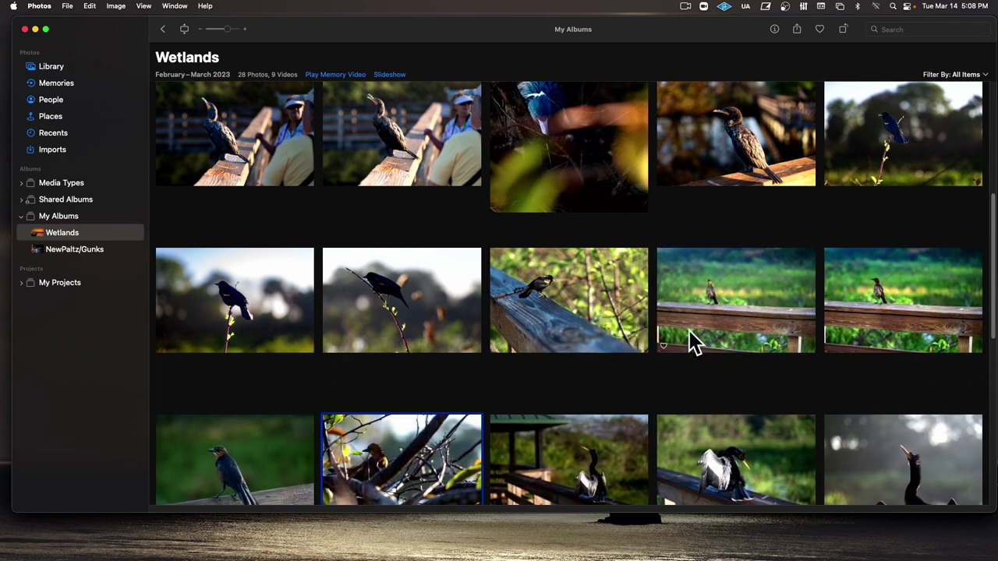
click(722, 307)
click(877, 293)
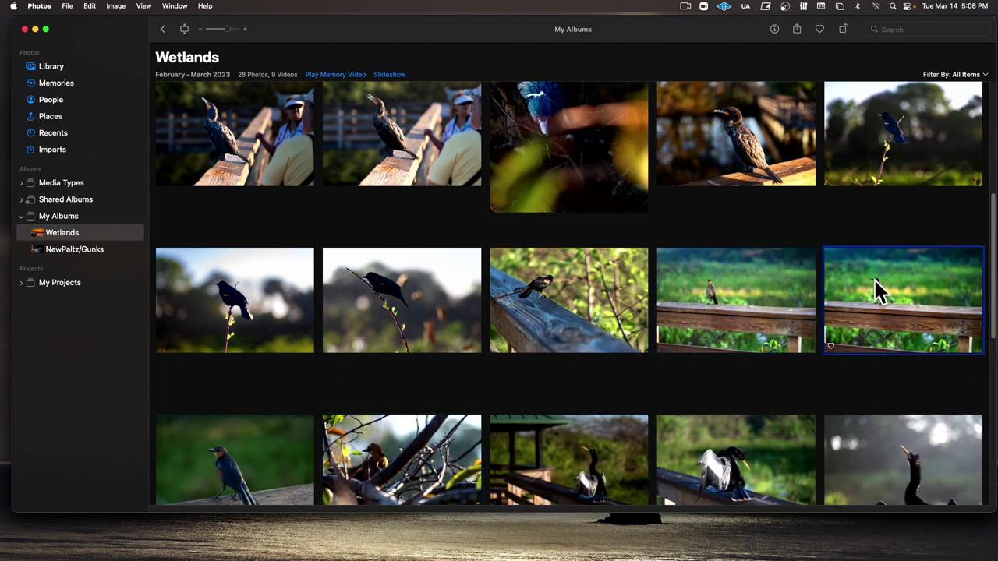
Move the photo of the brown bird among bare branches between the yellow bird photo and the photo of the bird on dark water.
click(181, 480)
scroll(200, 468, down, 2)
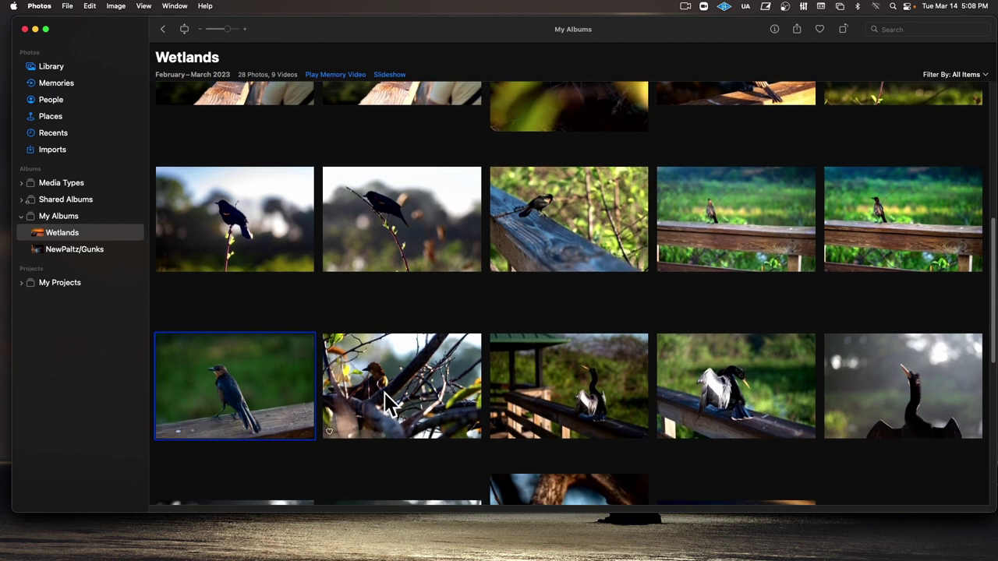
scroll(450, 373, down, 3)
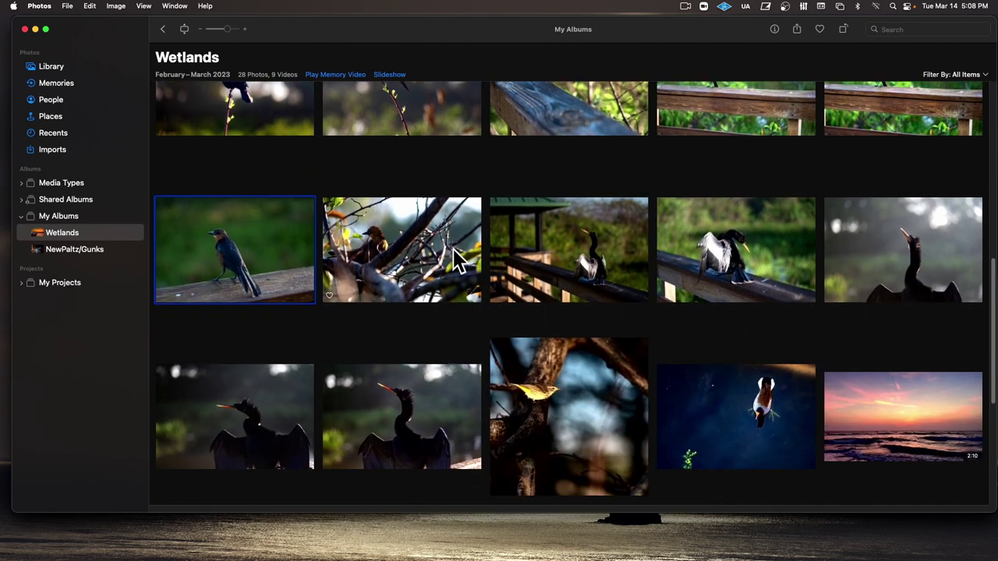
drag(456, 262, 696, 446)
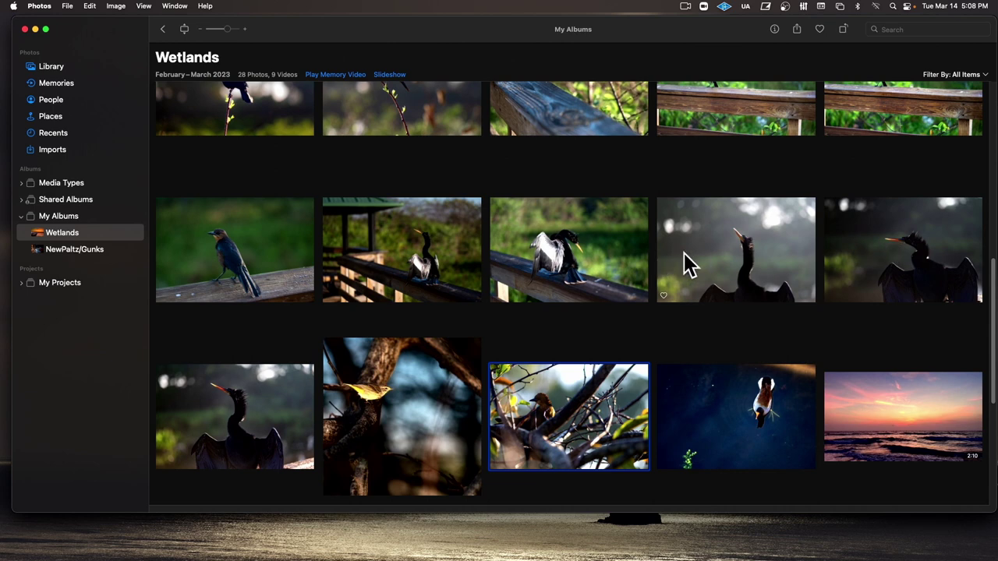
Move the three silhouetted anhinga photos ahead of the shelter railing photo, ordered spread wings with lowered head, spread wings with raised head, and upright neck.
drag(764, 257, 375, 267)
drag(846, 239, 356, 257)
drag(274, 421, 510, 263)
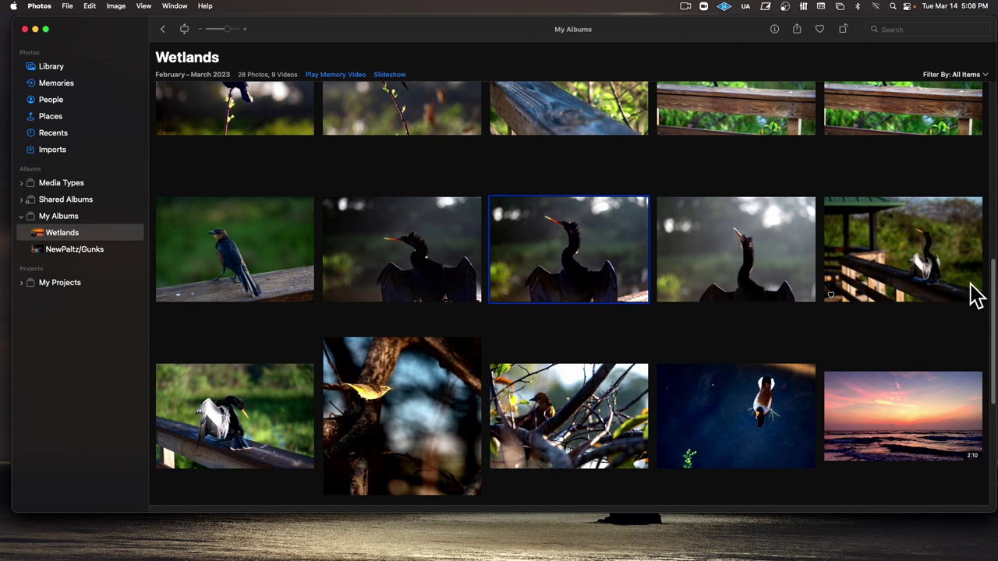
Remove the closer photo of the anhinga drying its wings on the railing from the album.
scroll(787, 271, down, 5)
click(244, 280)
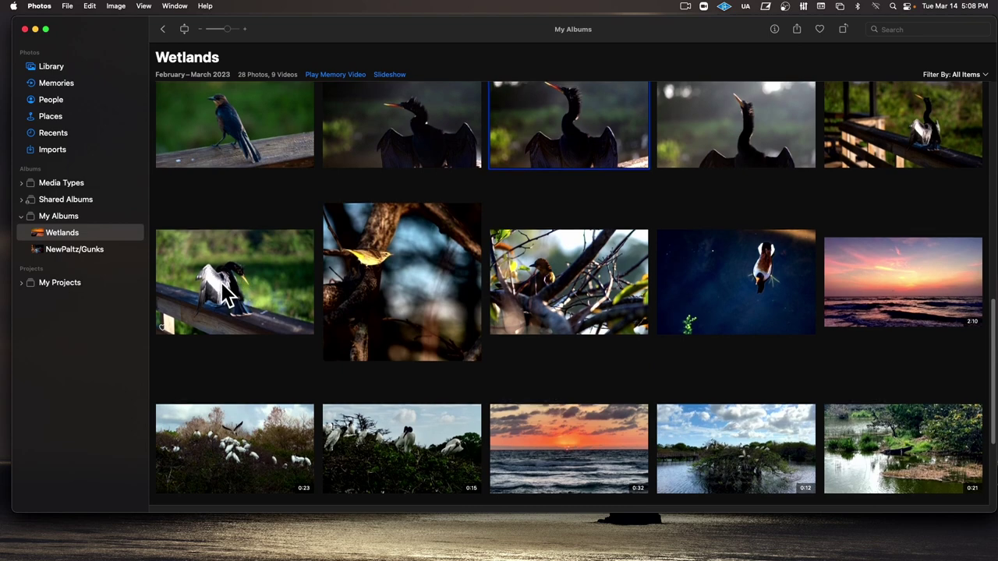
scroll(256, 282, up, 1)
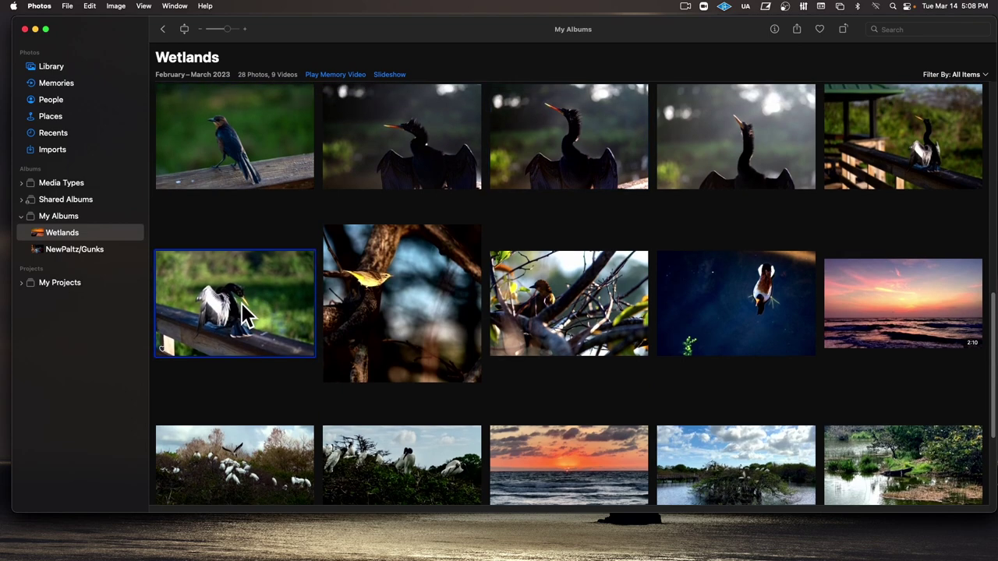
key(Delete)
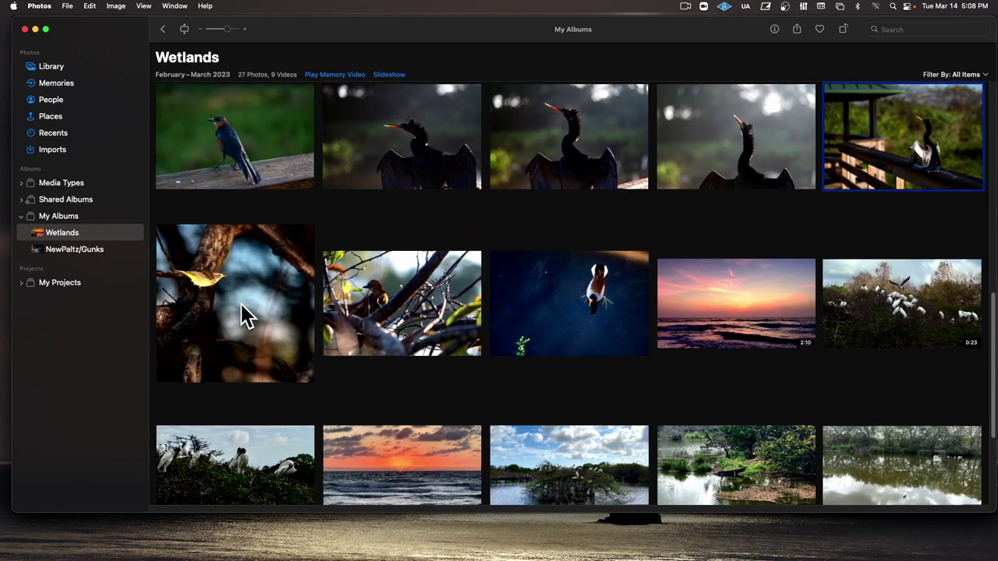
Select every item in the Wetlands album and play the album's memory video.
click(588, 310)
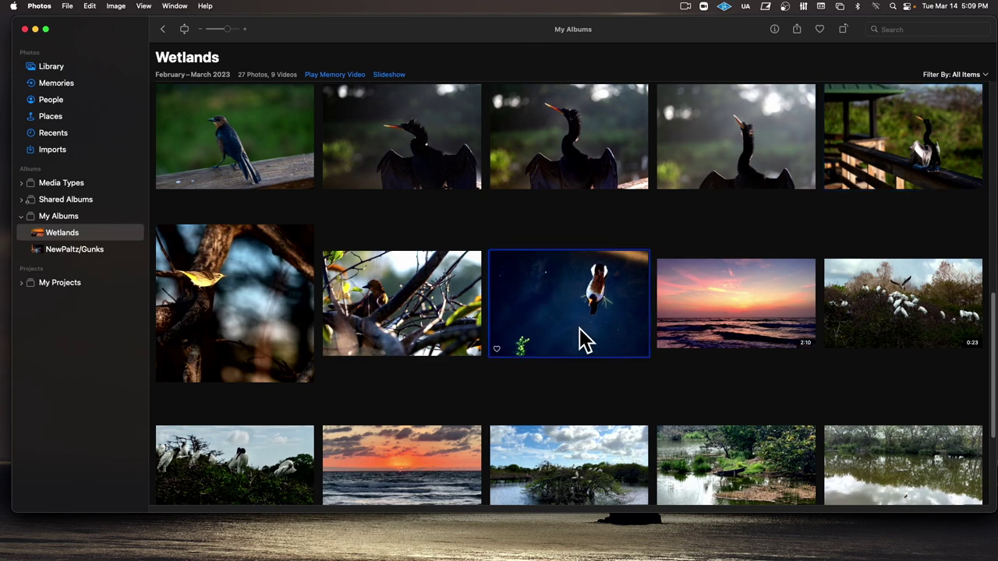
scroll(579, 341, up, 20)
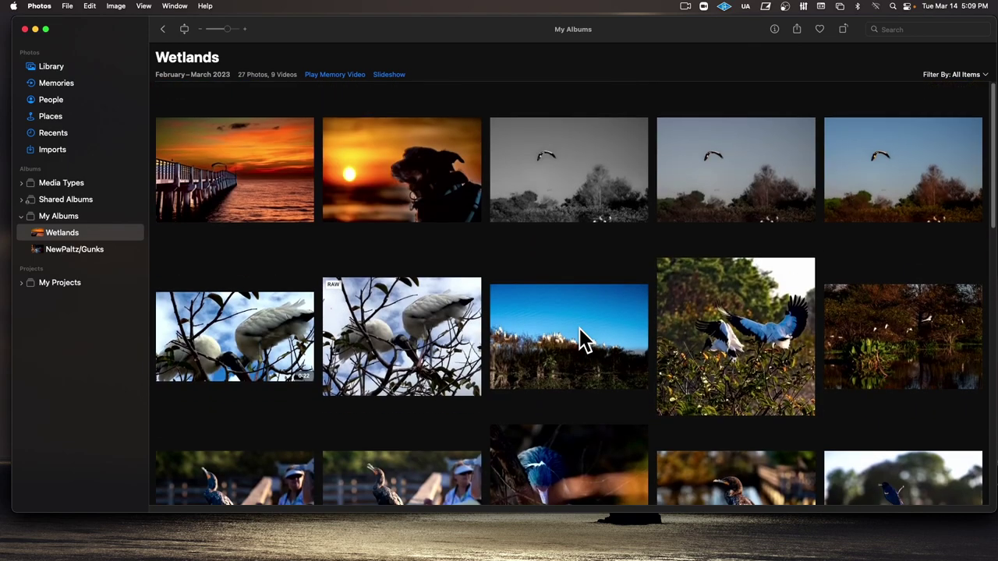
key(super+a)
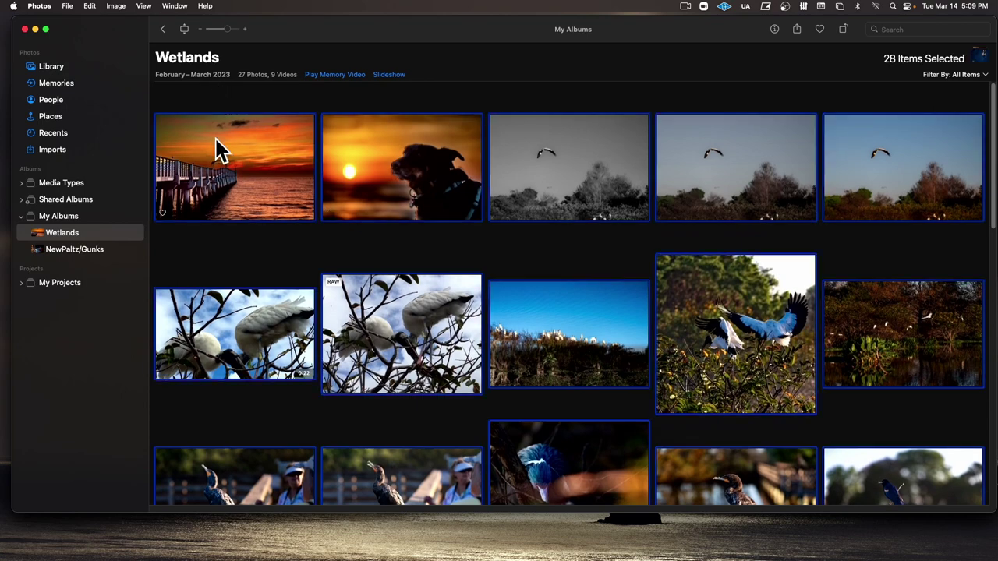
click(335, 75)
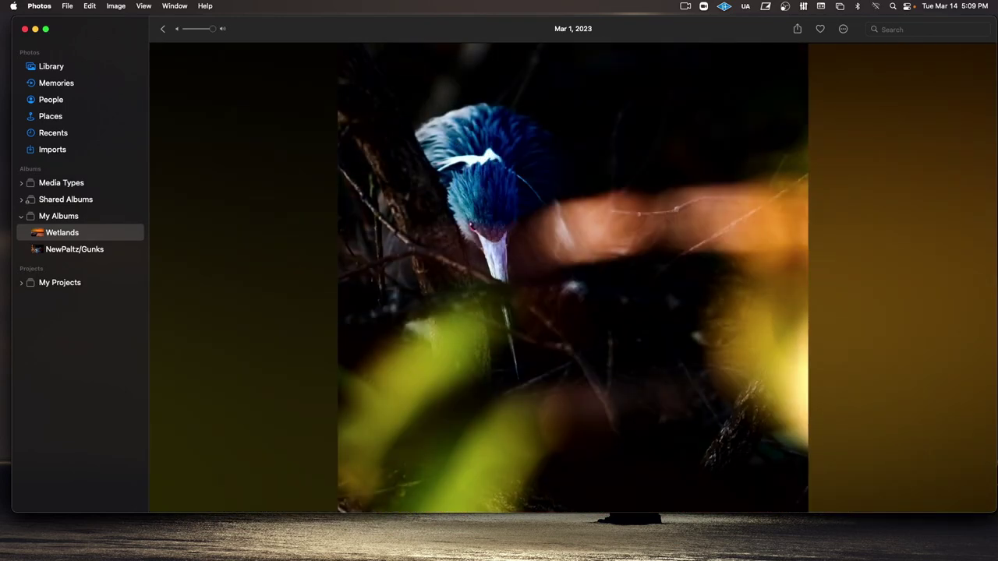
View the memory video's photos from the blue heron close-up through the cormorant to the third blackbird on a stem.
key(Left)
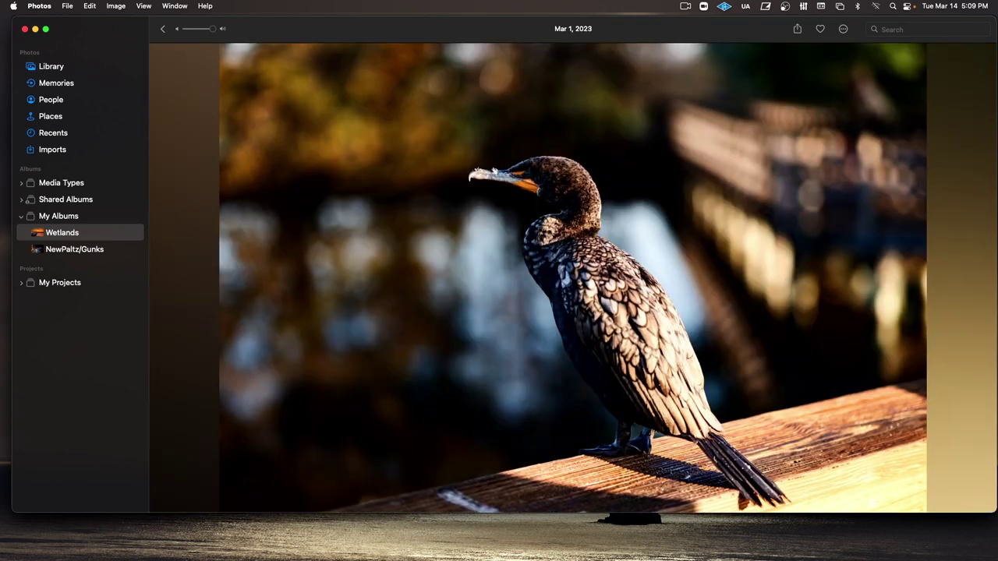
key(Right)
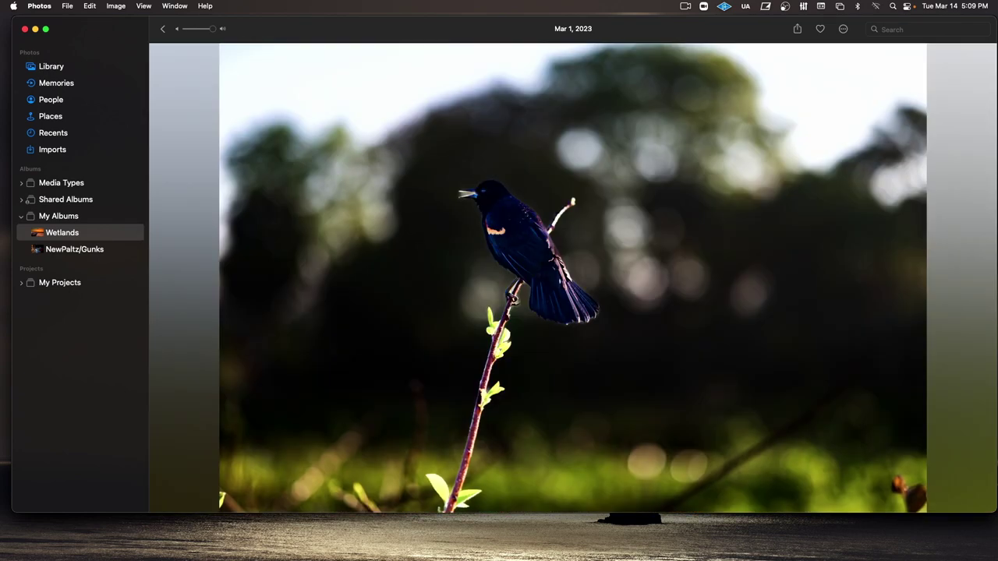
key(Right)
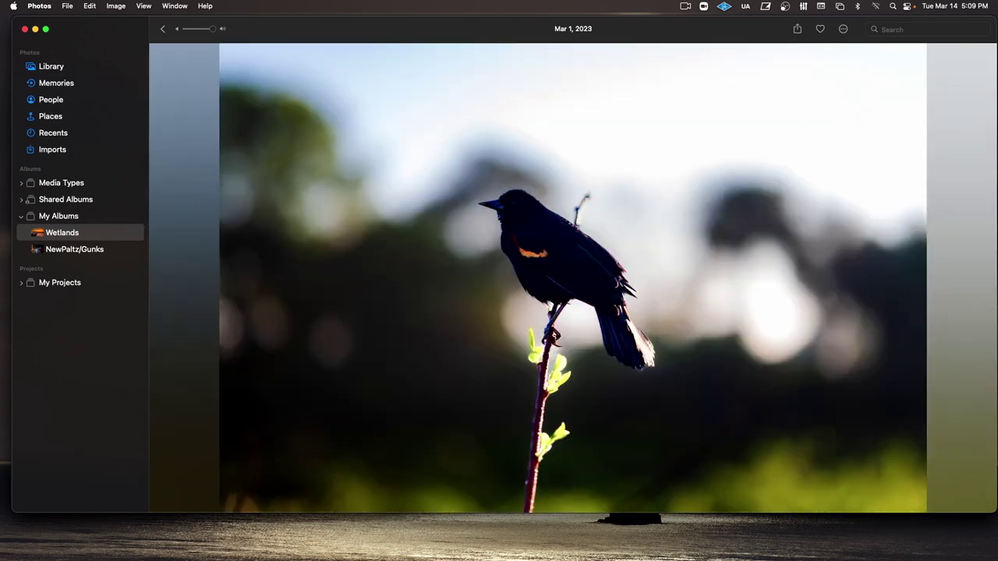
key(Right)
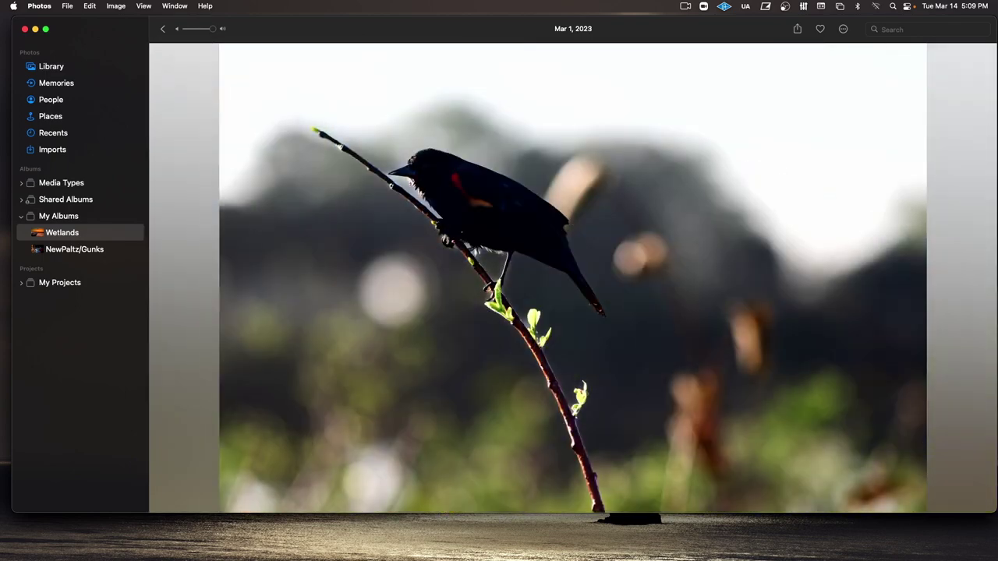
Review the following Wetlands photos, from the blackbird on the blue railing through the anhingas and duck to the ocean sunset.
key(Right)
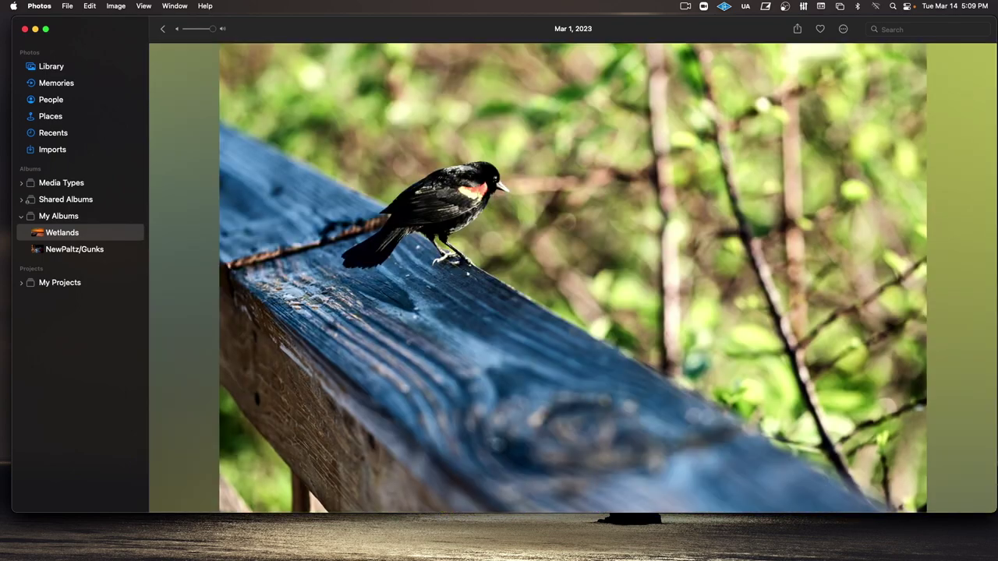
key(Right)
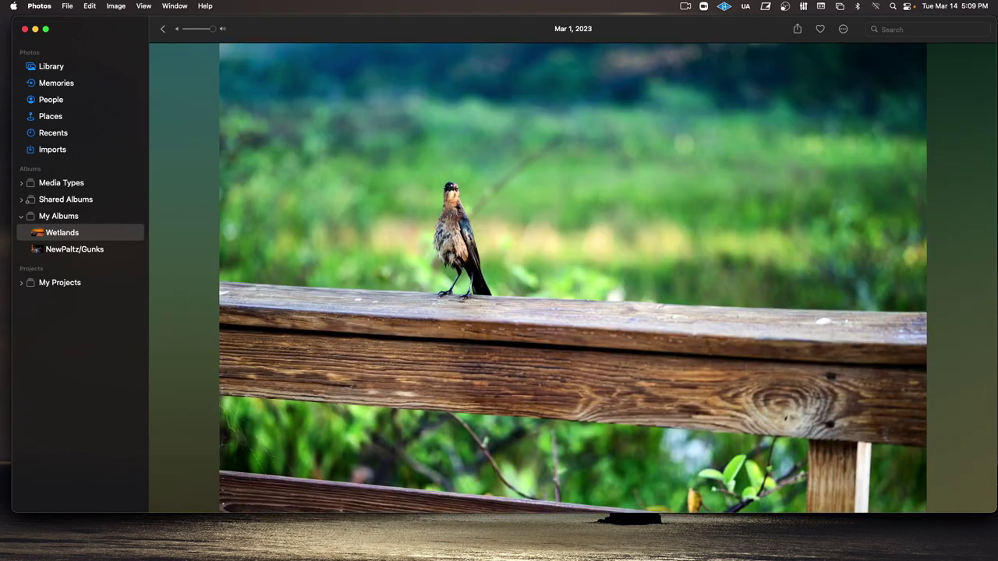
key(Right)
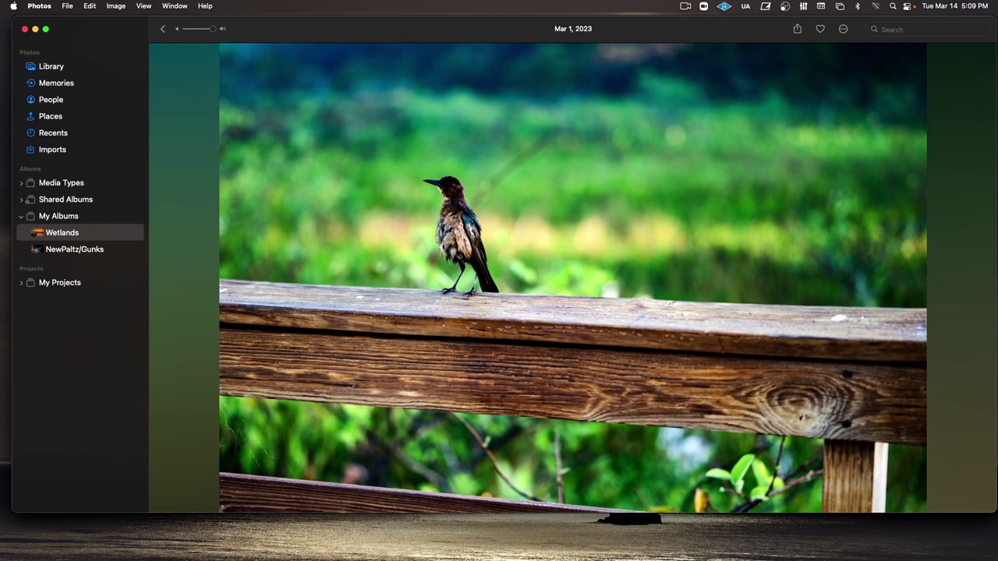
key(Right)
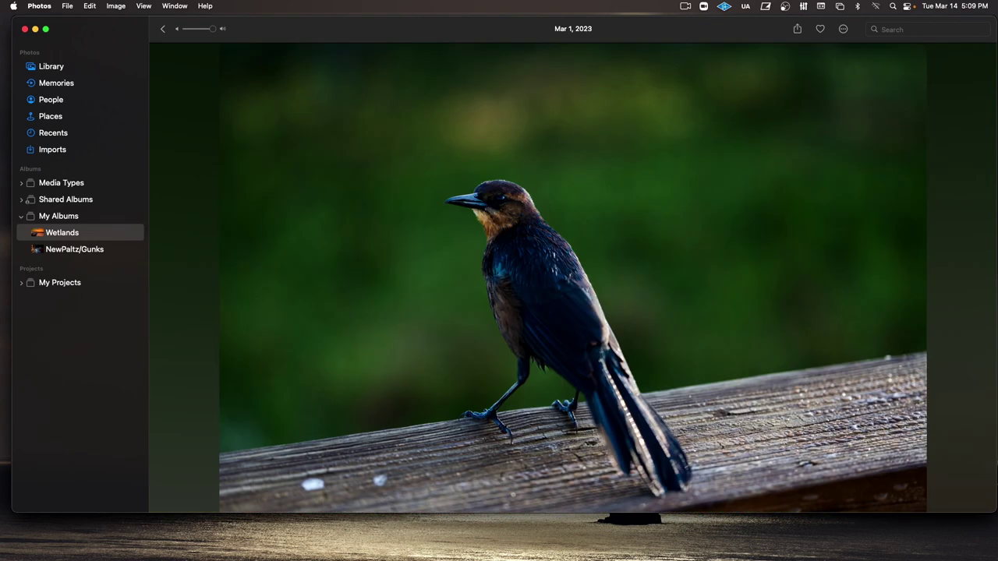
key(Right)
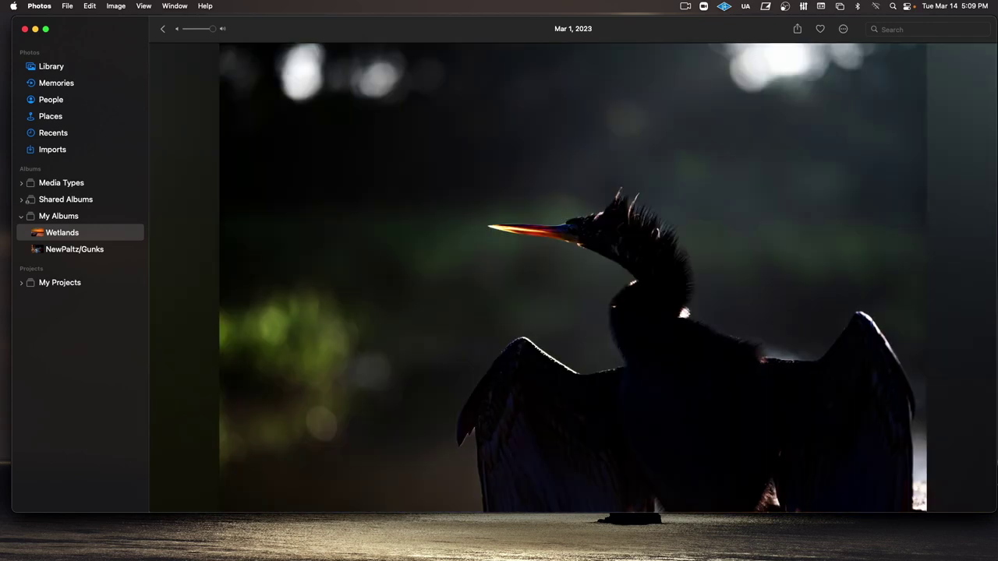
key(Right)
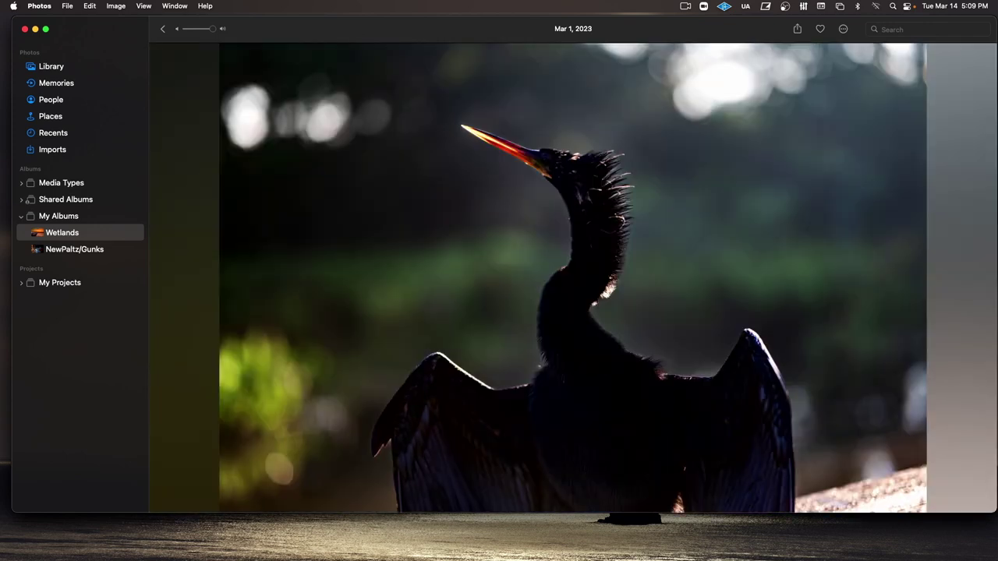
key(Right)
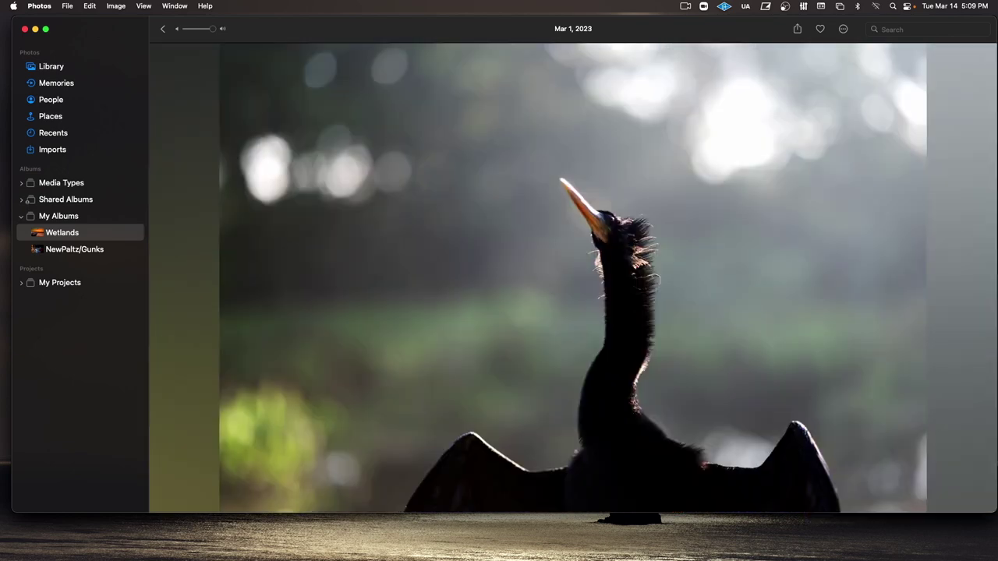
key(Right)
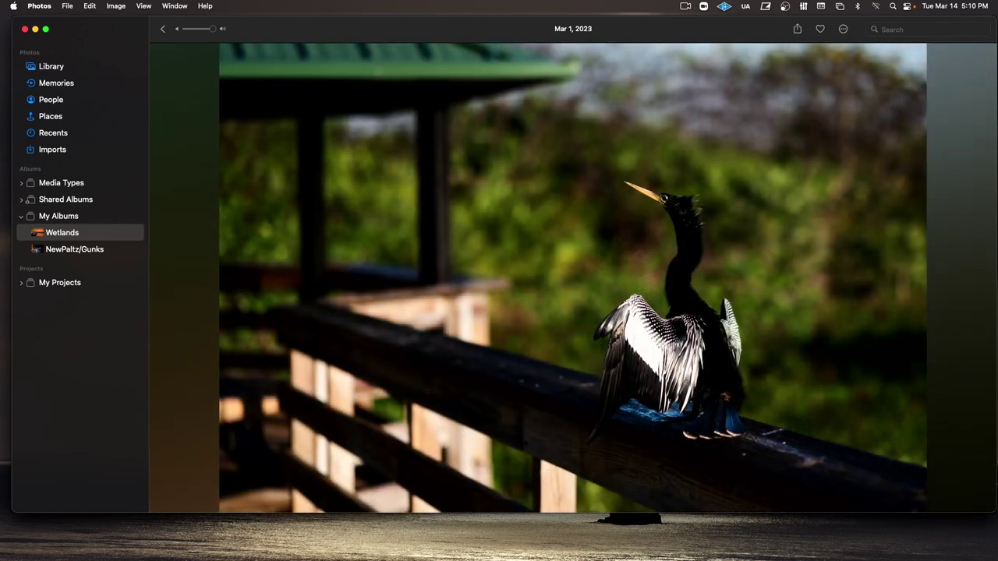
key(Right)
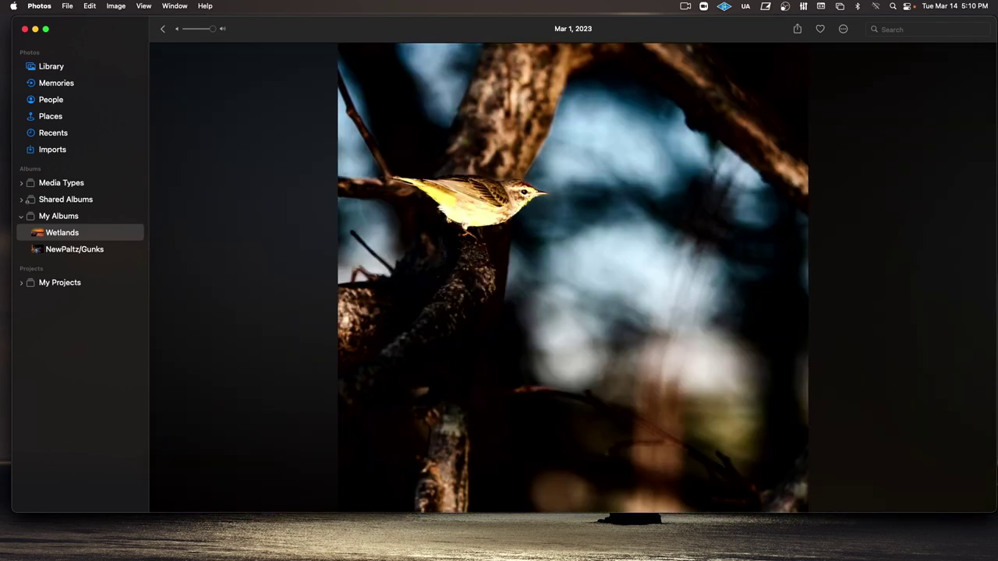
key(Right)
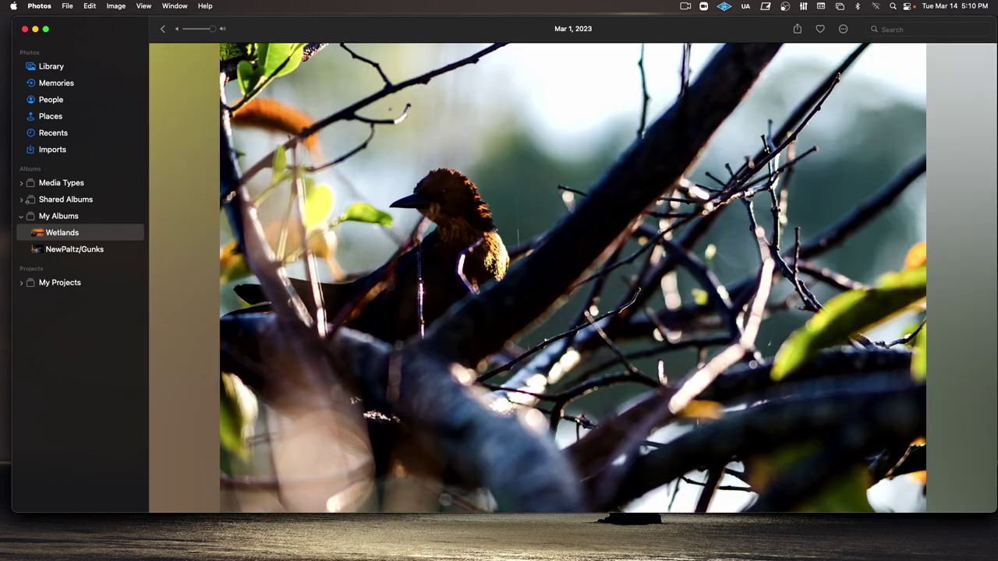
key(Right)
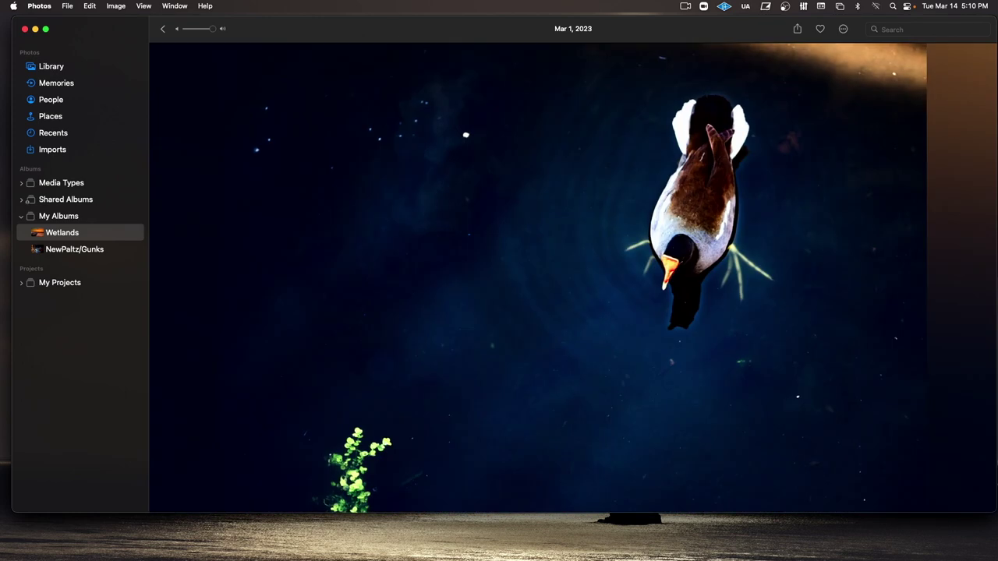
key(Right)
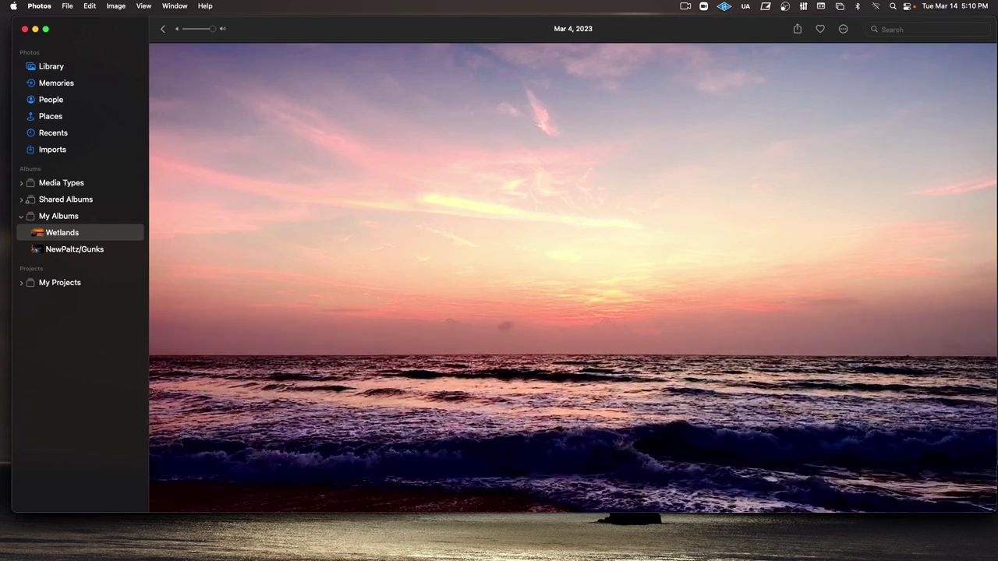
Leave the memory video playback, look through the Wetlands album and clear the current selection.
mouse_move(439, 125)
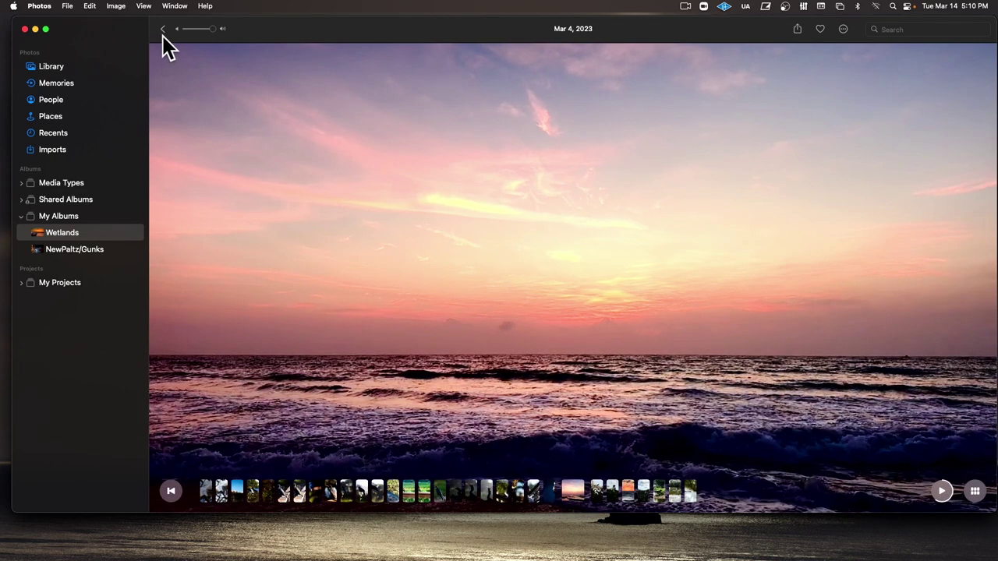
click(163, 31)
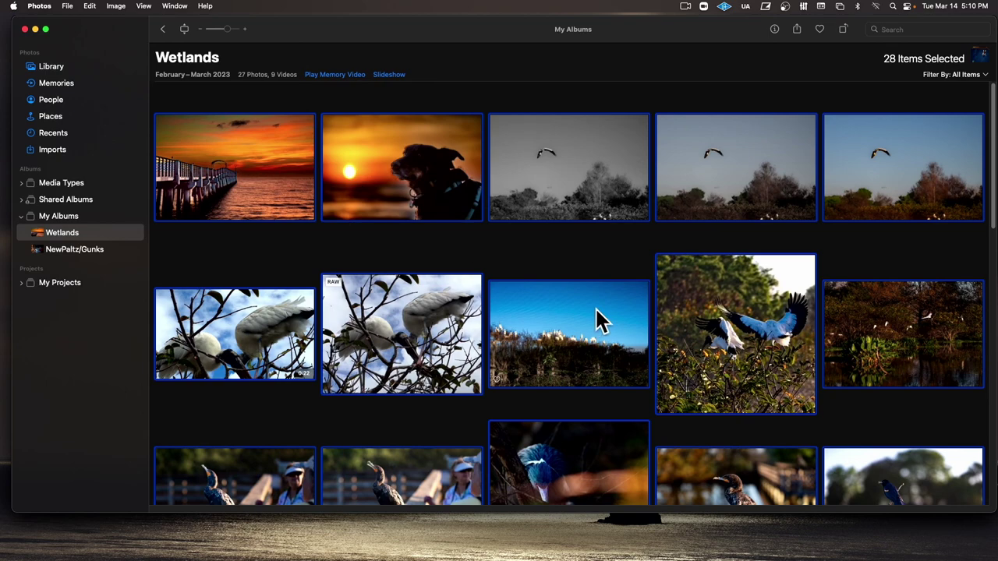
scroll(596, 310, down, 10)
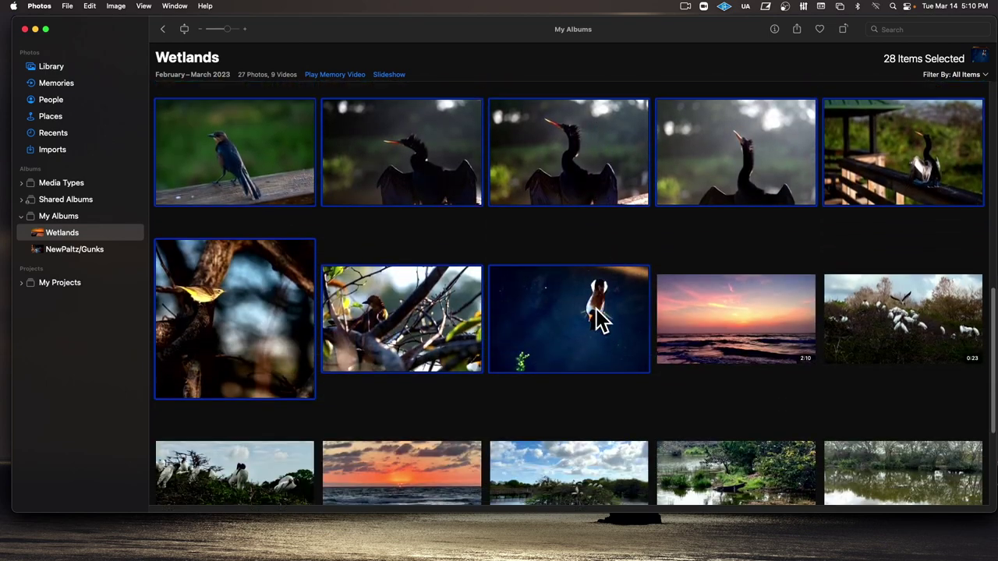
scroll(596, 310, down, 2)
scroll(248, 145, up, 15)
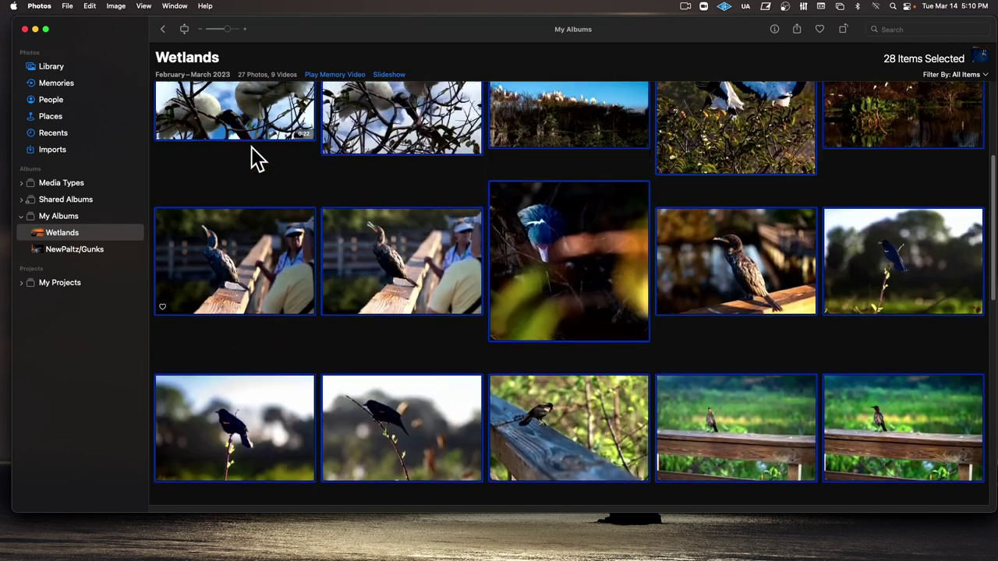
click(238, 231)
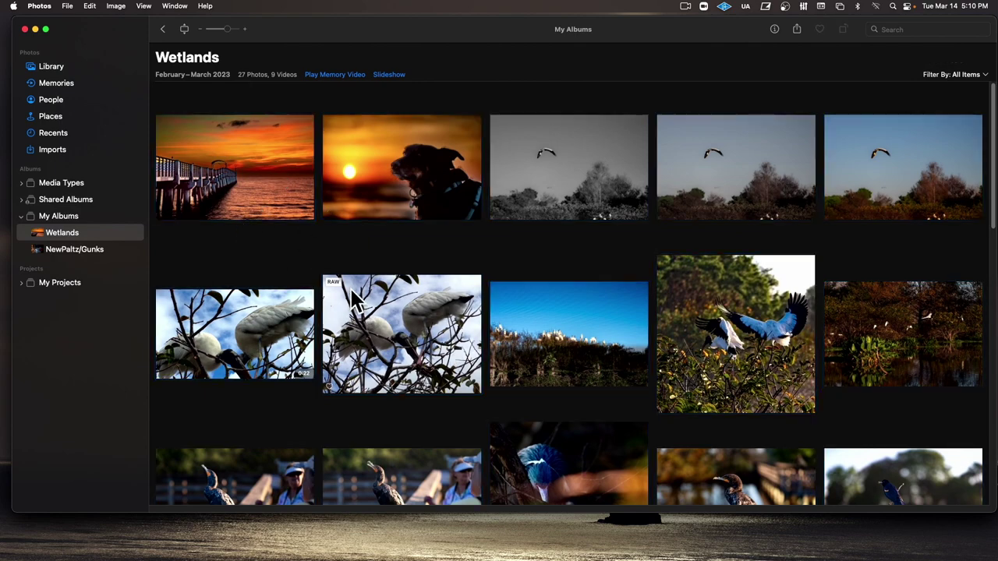
Remove the RAW stork photo from the Wetlands album and move the blue water-reflection photo directly after the dog silhouette.
click(371, 294)
key(Delete)
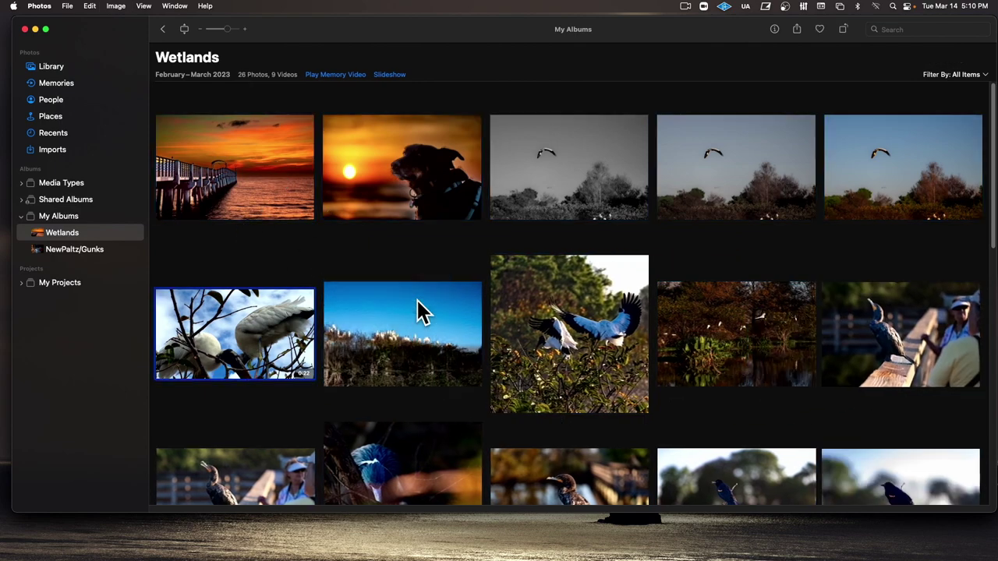
click(333, 315)
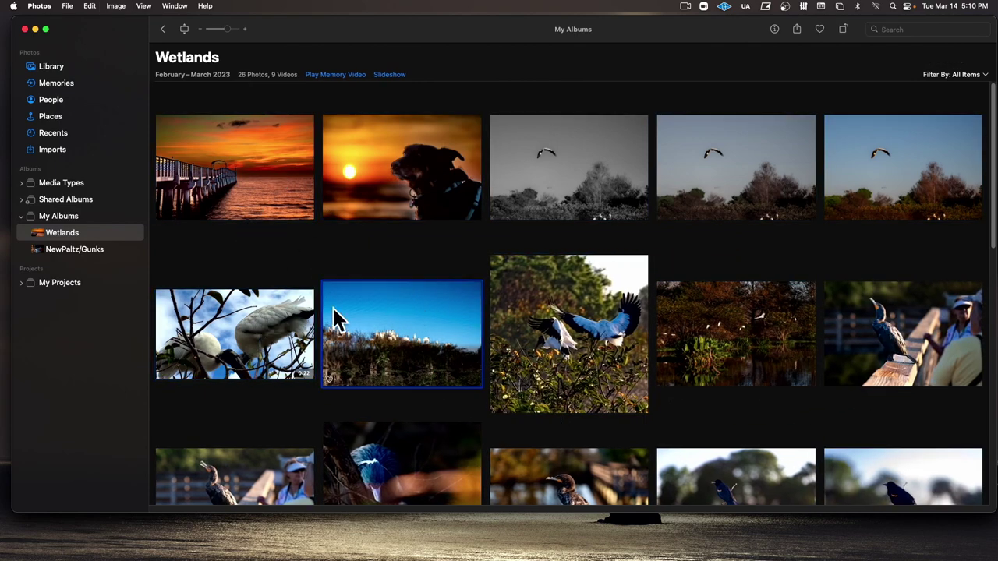
drag(332, 308, 459, 163)
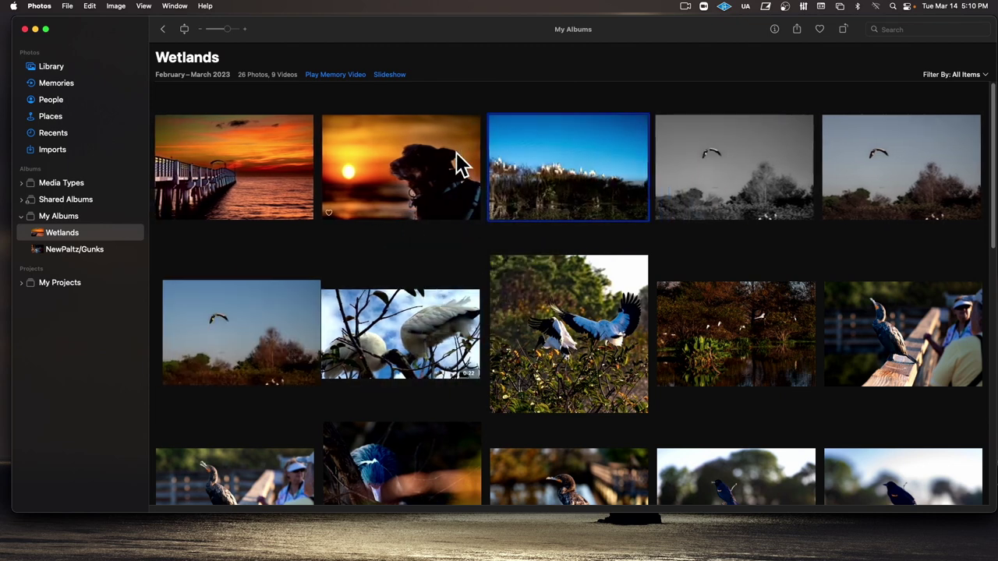
Play a memory video of the items from the pier sunset through the bird over dark water, return to the album and clear the selection.
click(249, 155)
scroll(324, 195, down, 10)
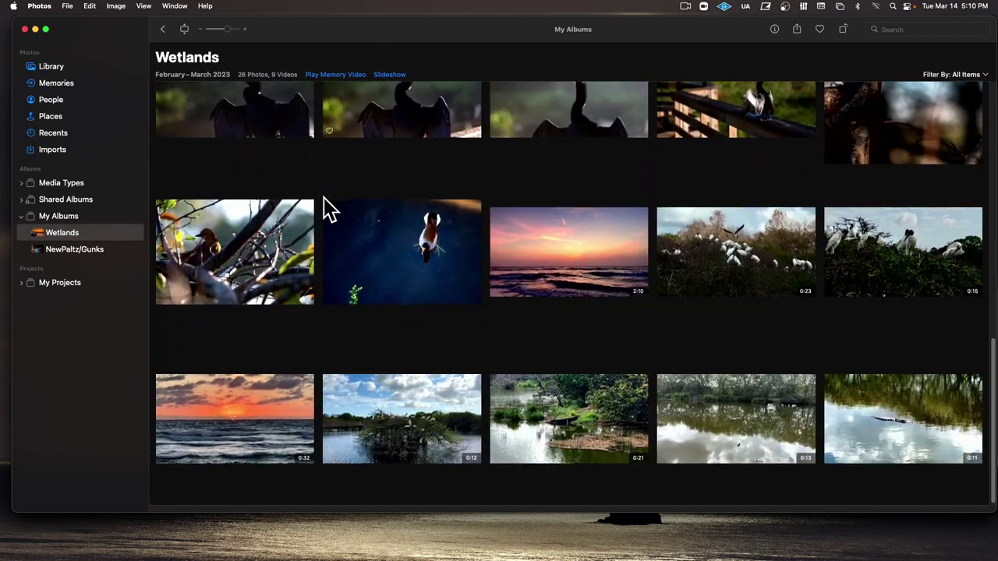
click(351, 242)
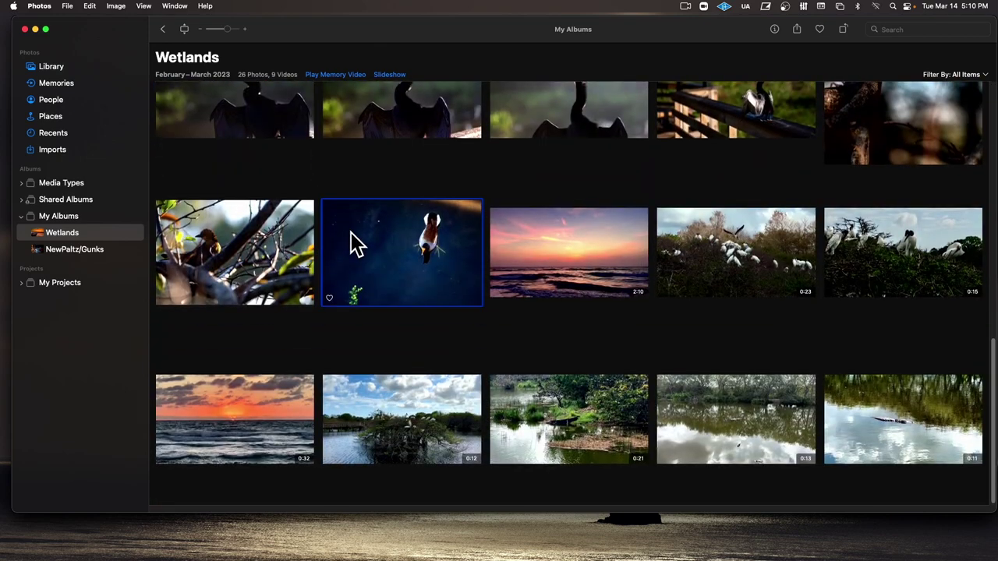
scroll(343, 246, up, 10)
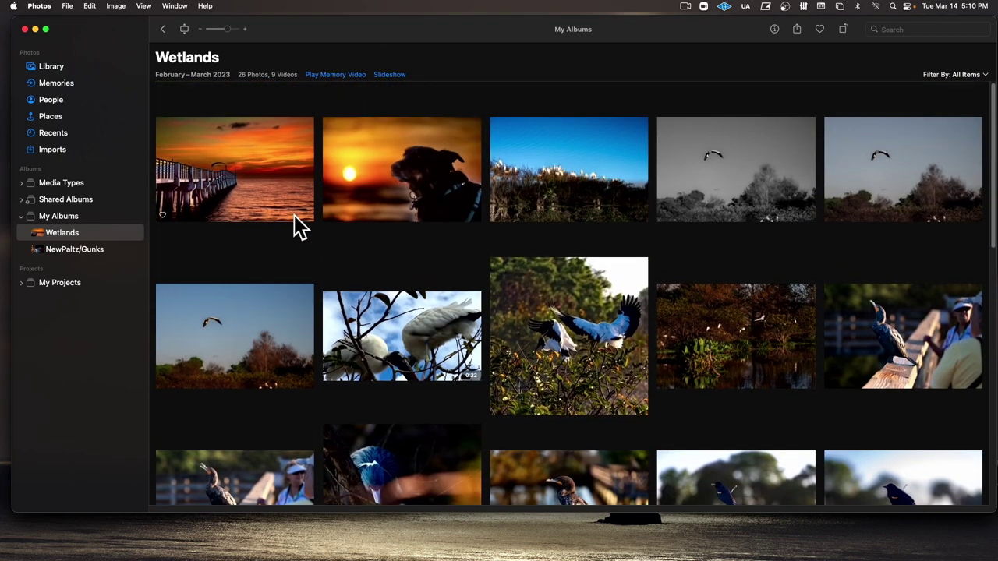
shift+click(261, 191)
click(316, 74)
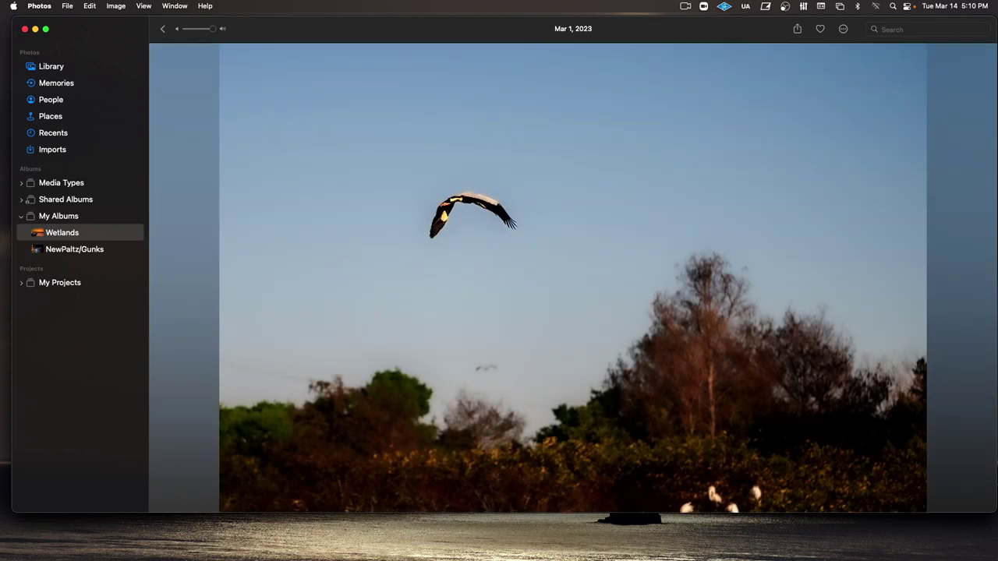
click(162, 28)
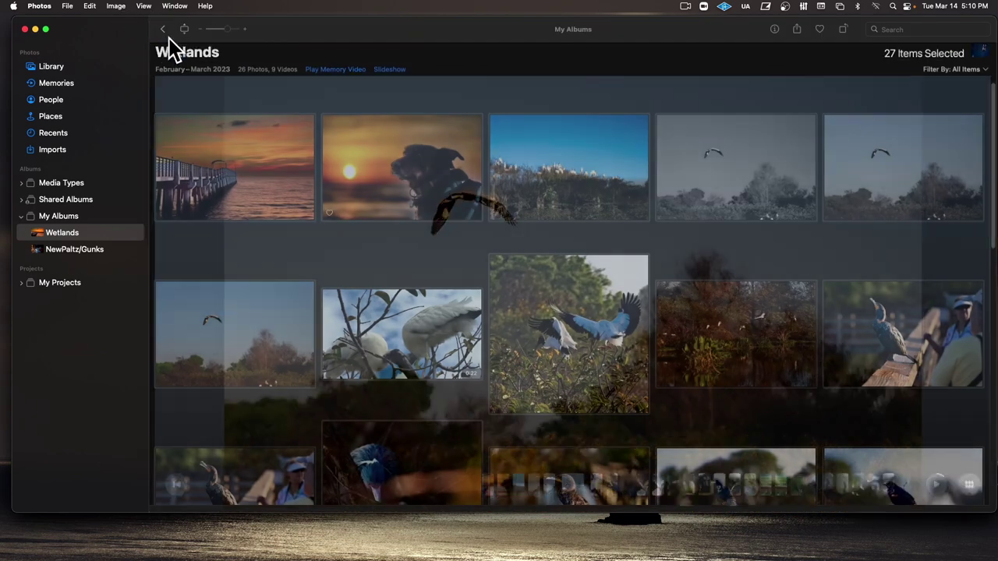
click(533, 150)
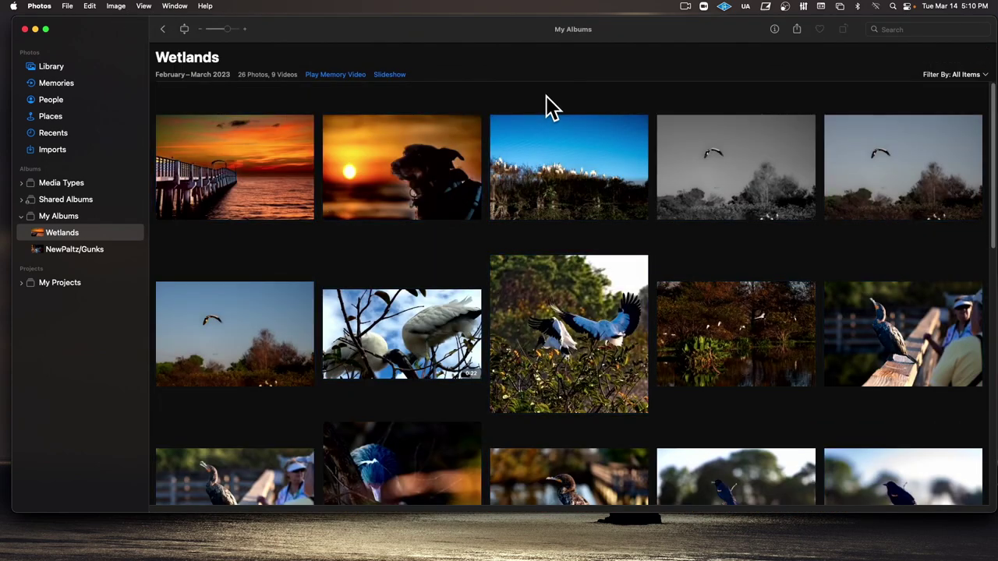
Convert the blue water-reflection photo to black and white, darken its light slightly, save the edit and return to the album.
double_click(552, 139)
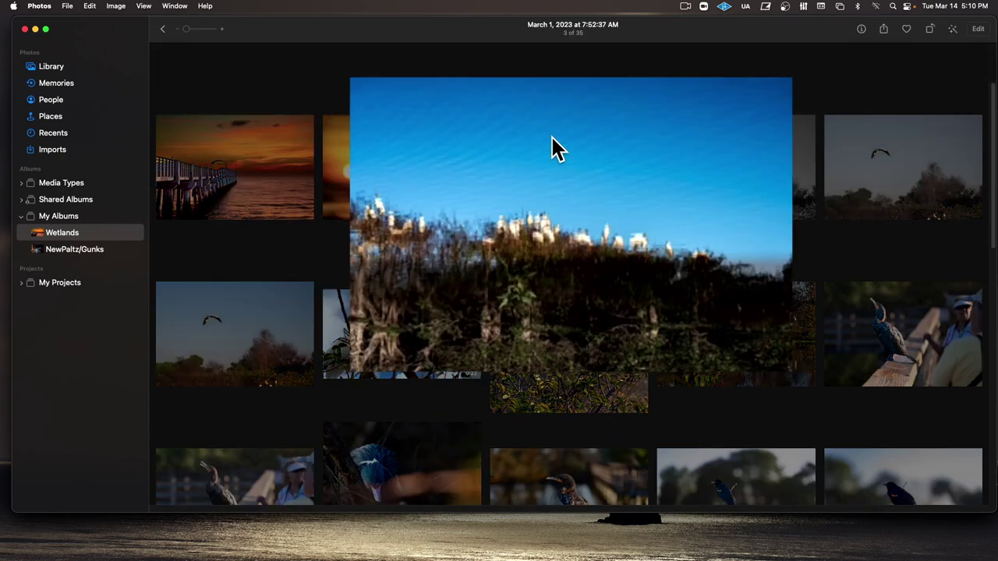
click(978, 30)
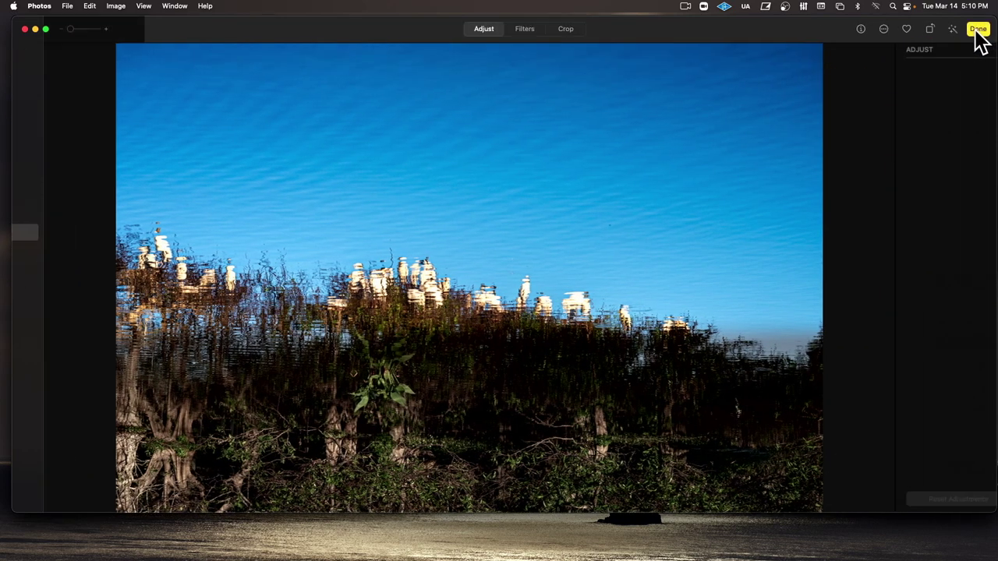
drag(927, 195, 904, 191)
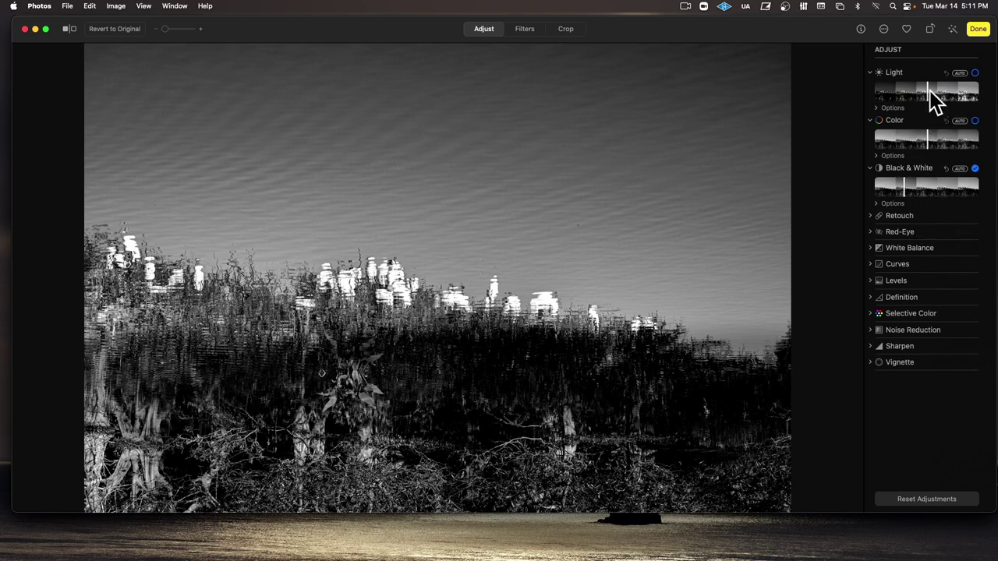
drag(929, 90, 915, 92)
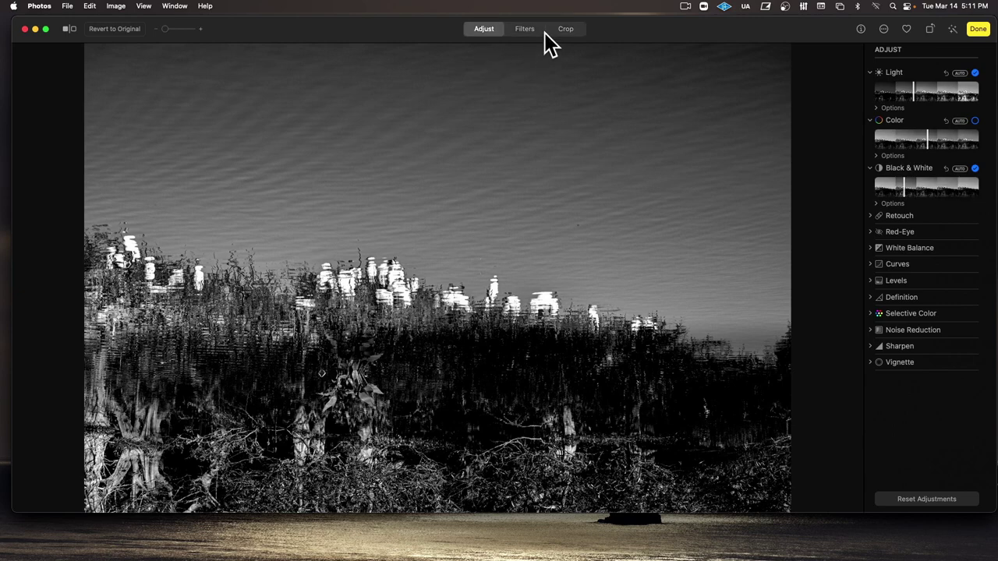
click(977, 31)
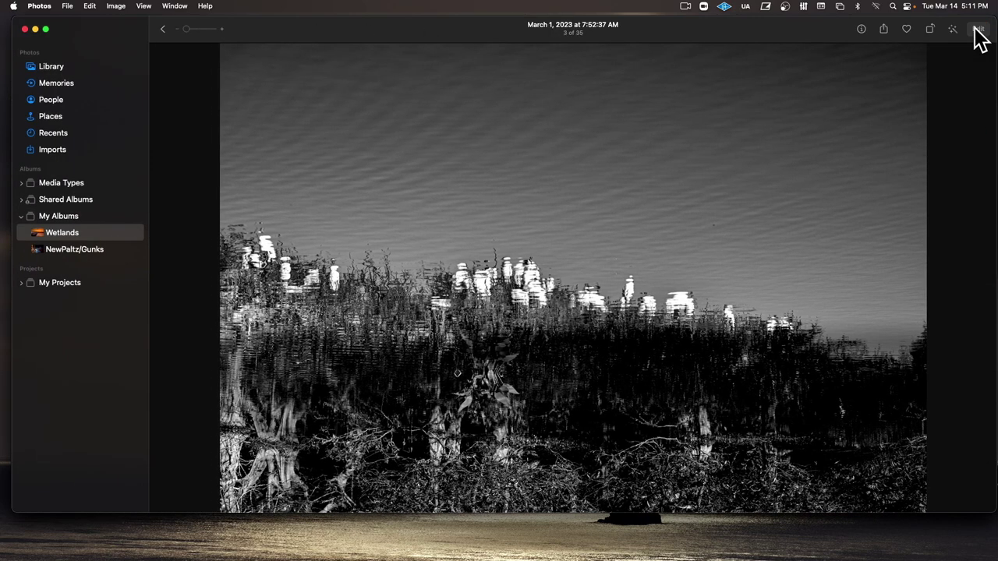
click(163, 28)
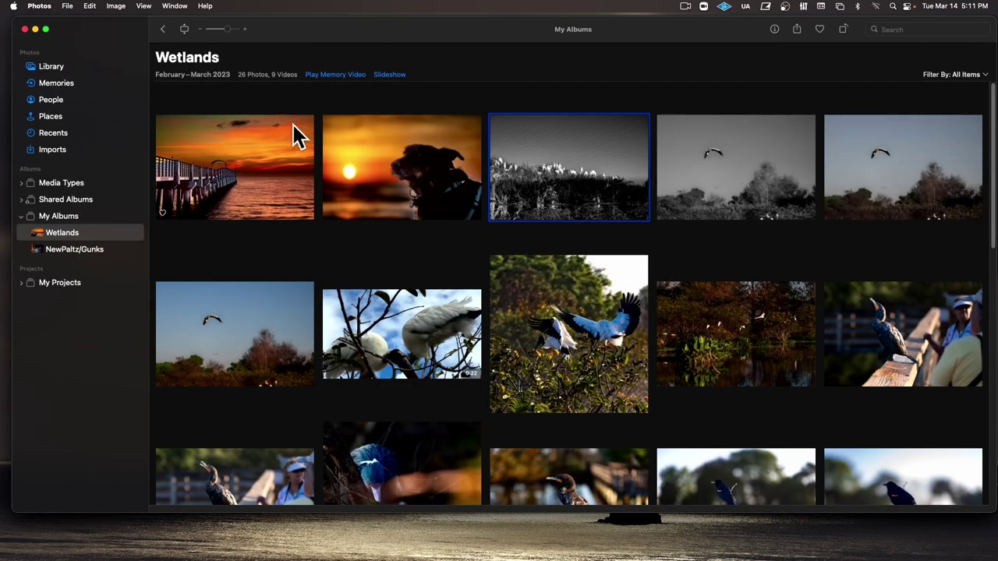
Play a memory video with the first eight Wetlands items selected, from the pier sunset through the spread-winged storks, and return to the album.
click(257, 160)
shift+click(524, 355)
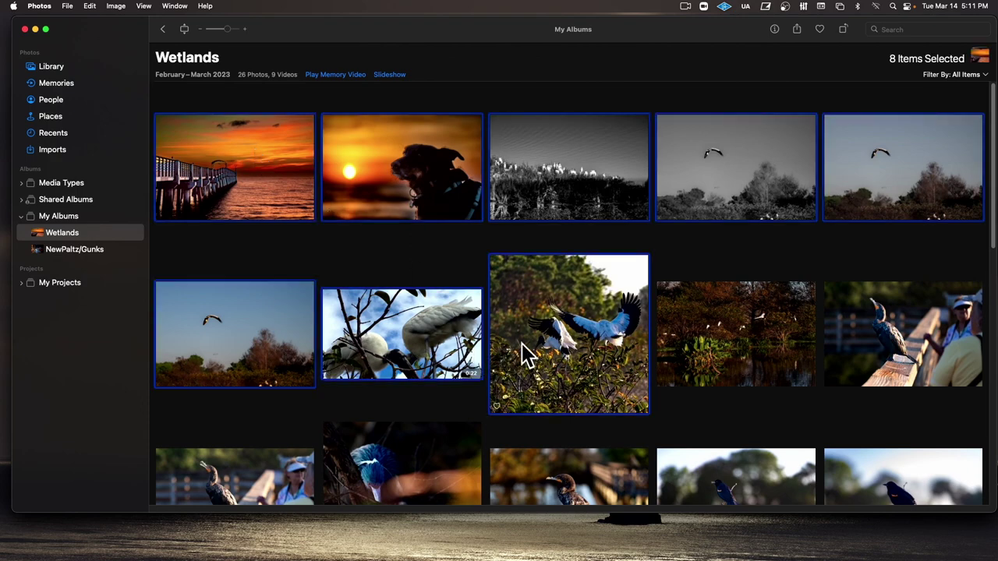
click(335, 74)
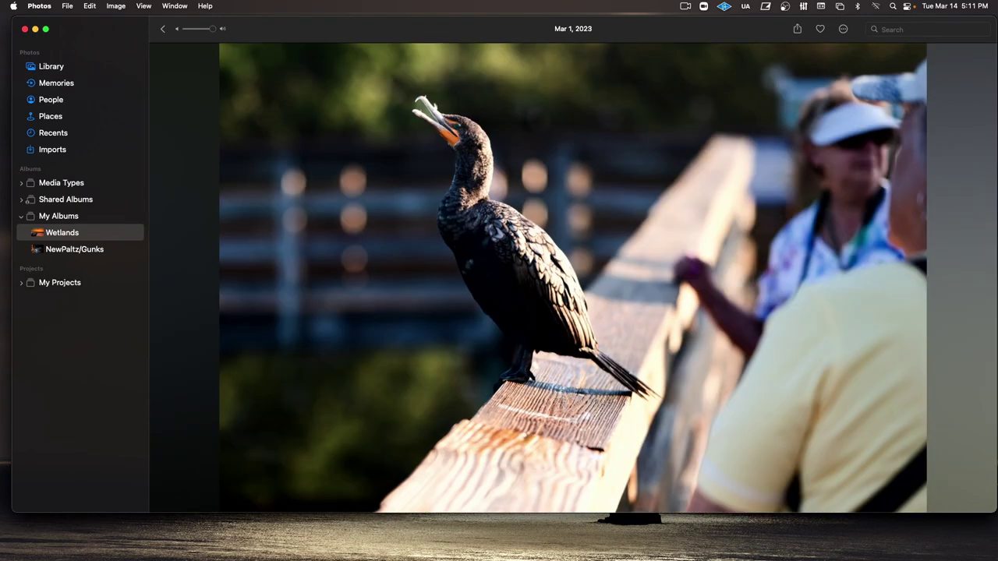
mouse_move(466, 175)
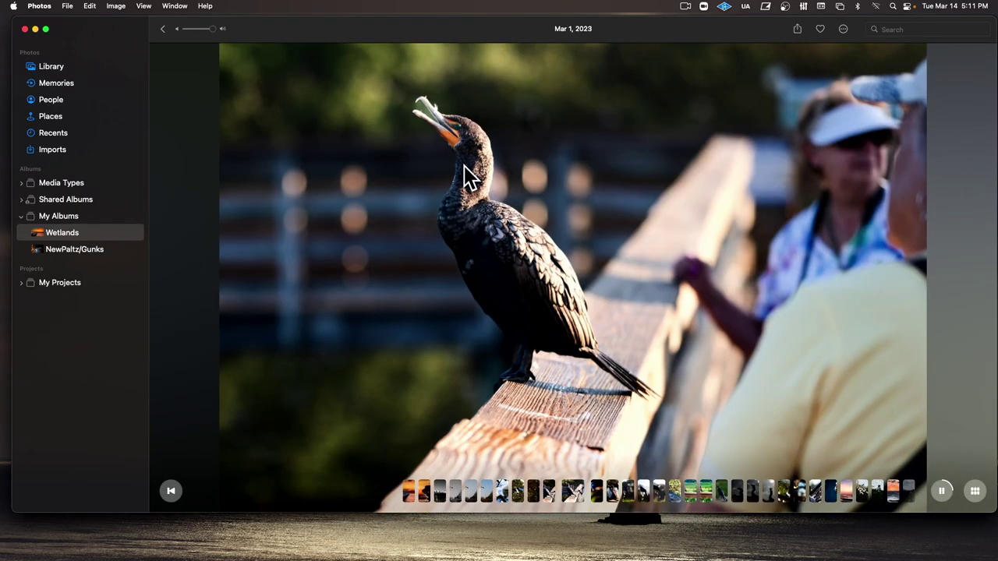
click(162, 28)
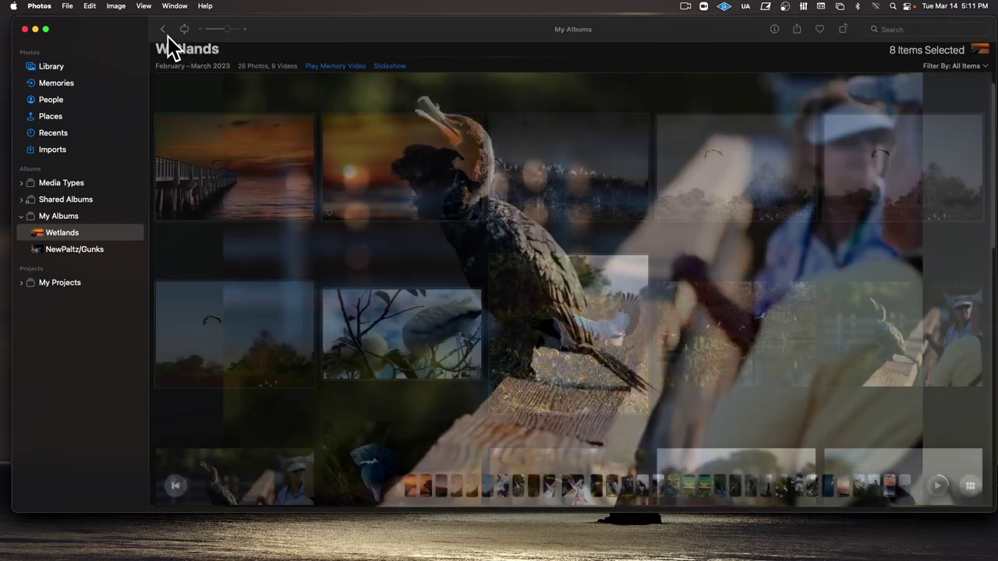
Select the items from the pier sunset through the bird over dark water for export and set the sequential prefix to Wetlands.
scroll(448, 167, down, 2)
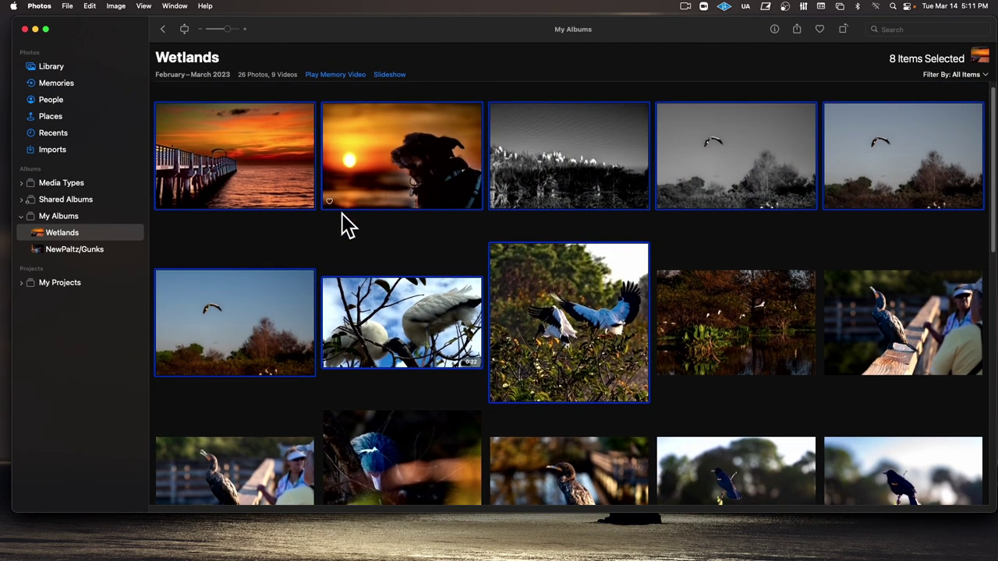
click(348, 226)
scroll(279, 160, down, 10)
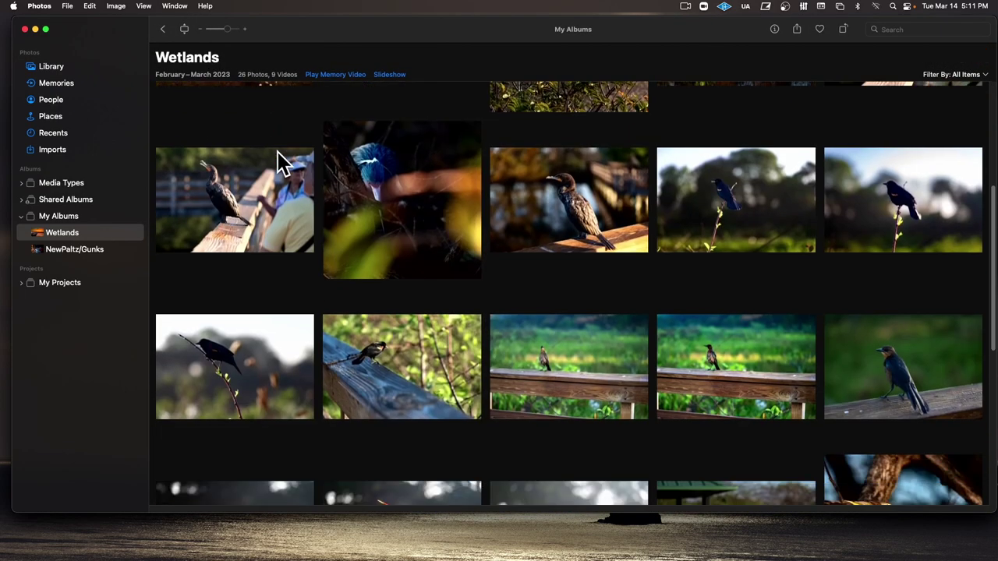
scroll(282, 164, down, 5)
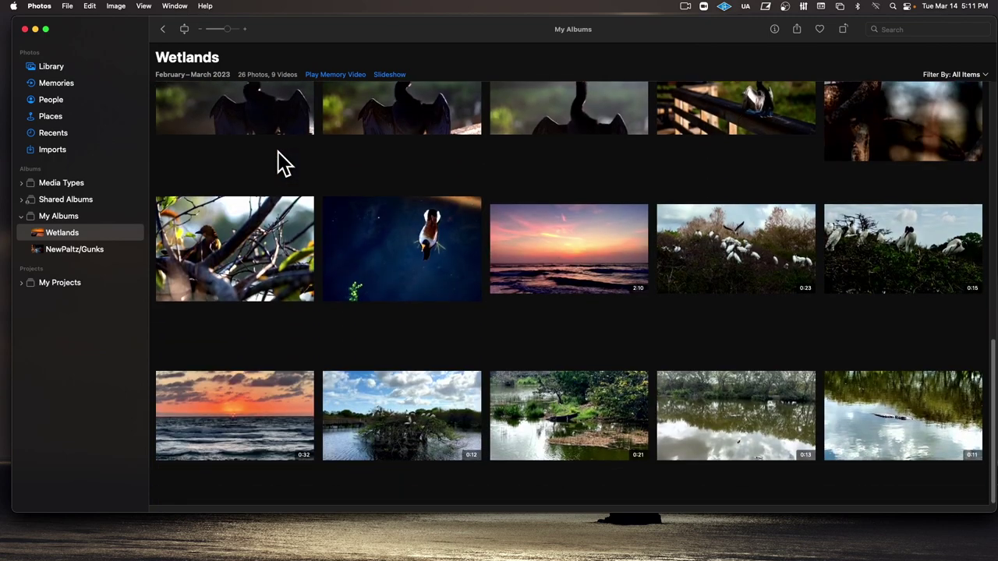
shift+click(387, 242)
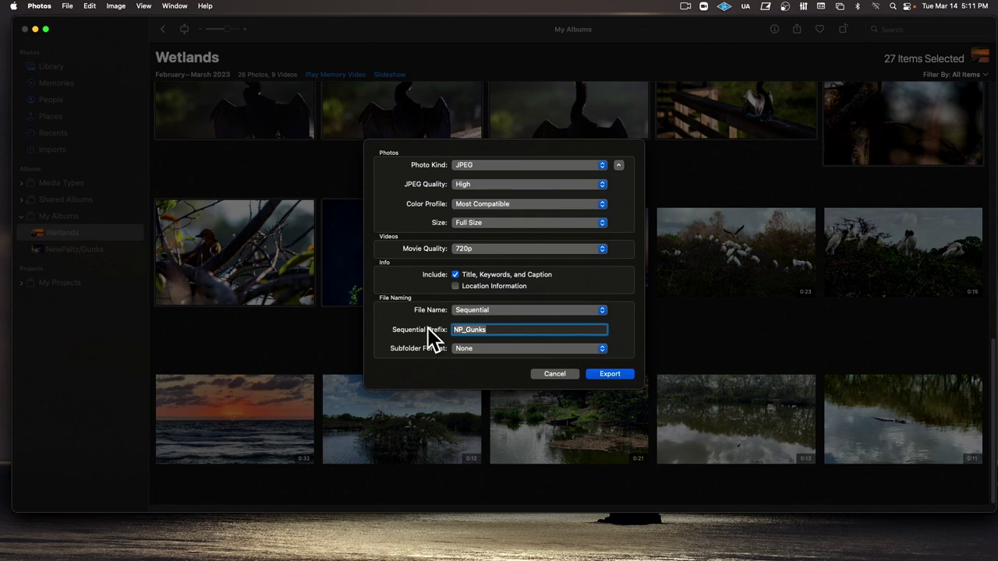
text(Wetlands)
Set the export's movie quality to 4K and continue to the destination folder selection.
click(493, 247)
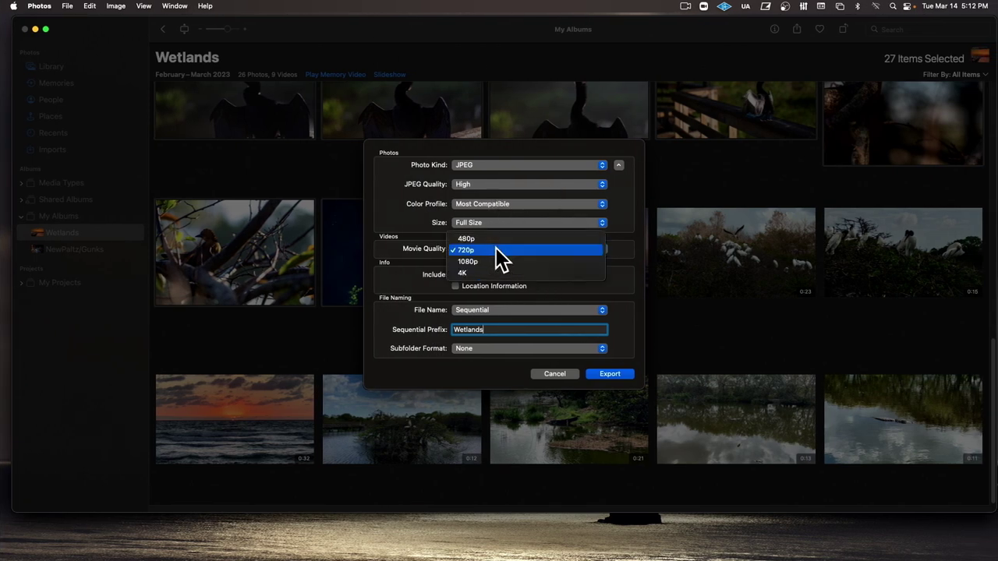
click(495, 260)
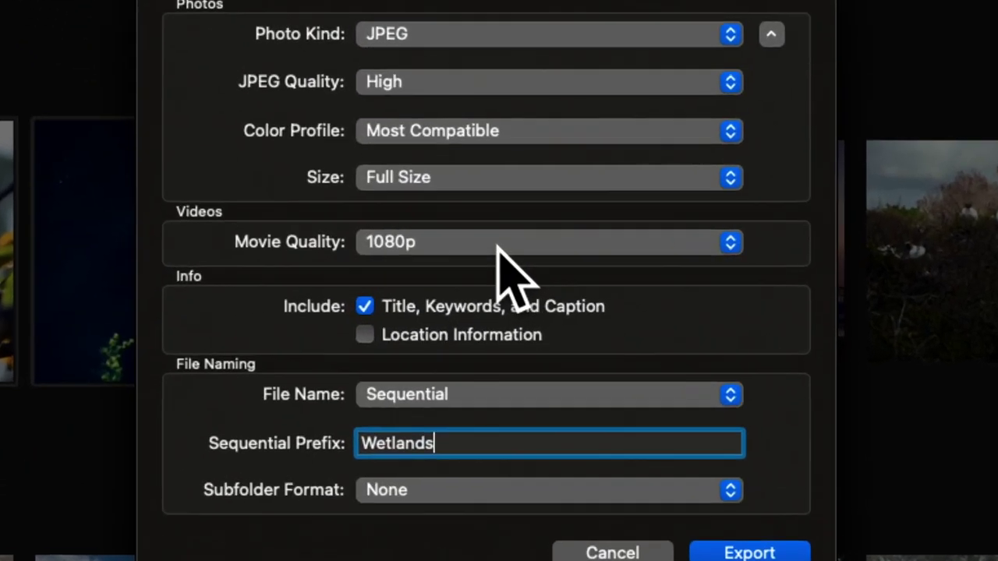
click(423, 241)
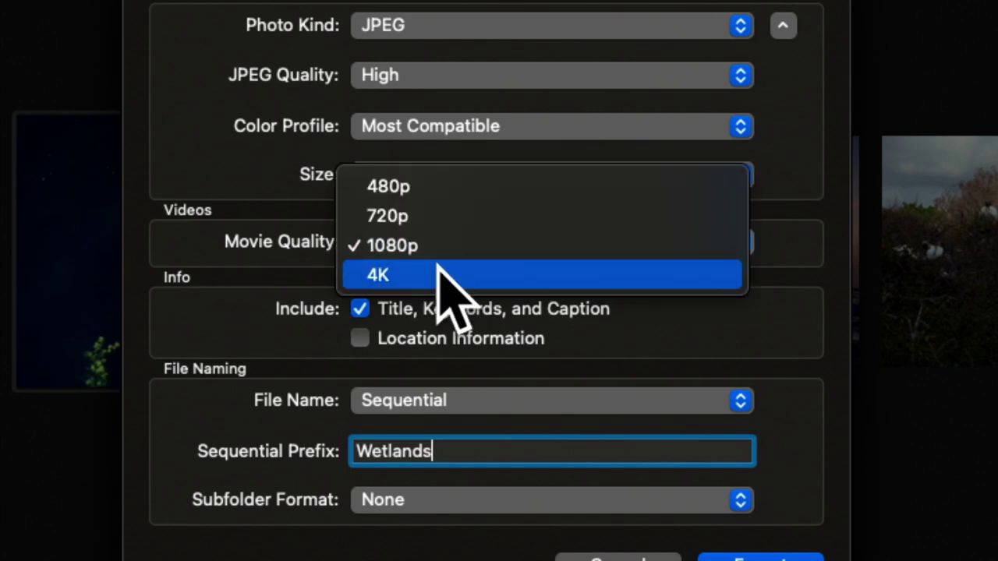
click(448, 277)
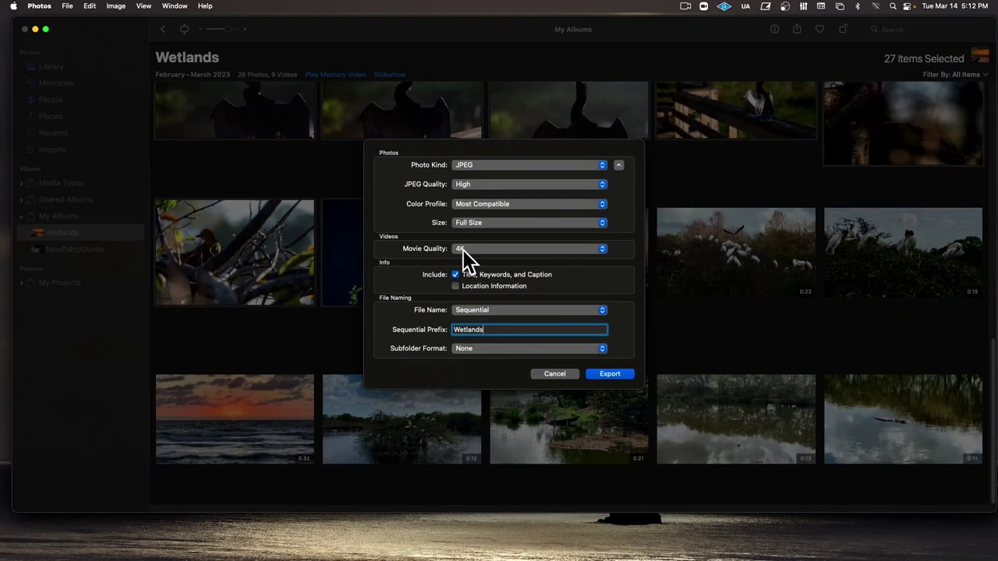
click(502, 246)
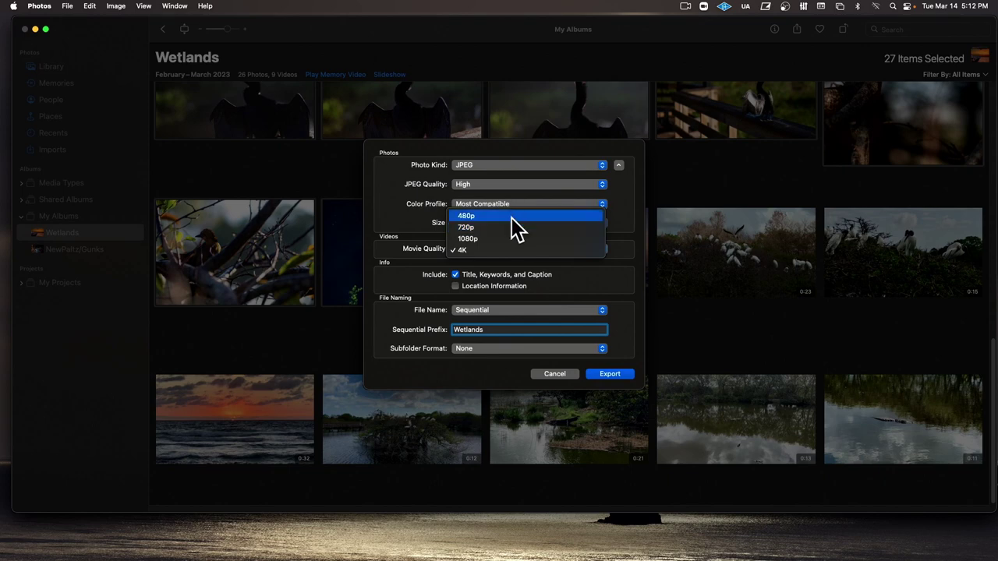
click(628, 336)
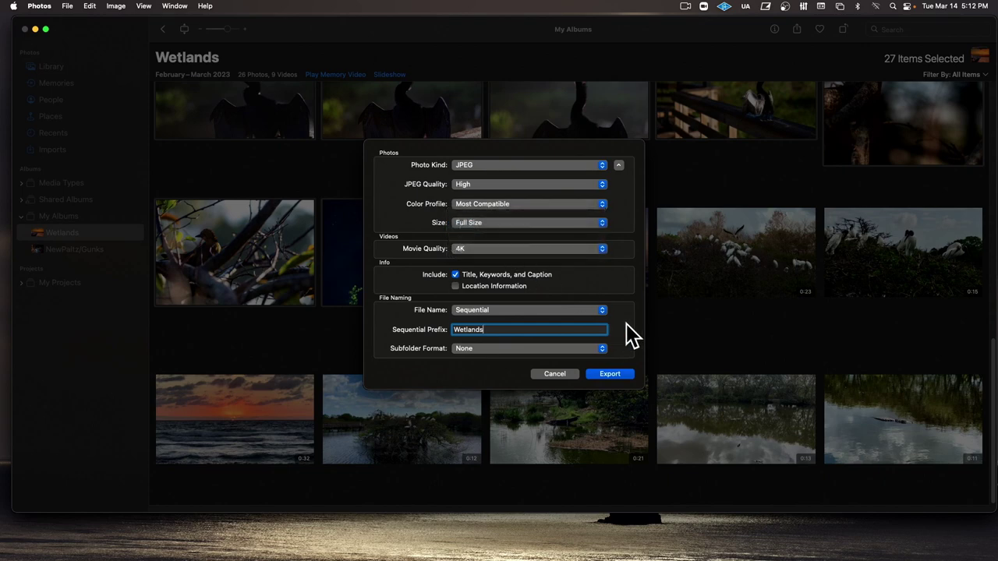
click(610, 372)
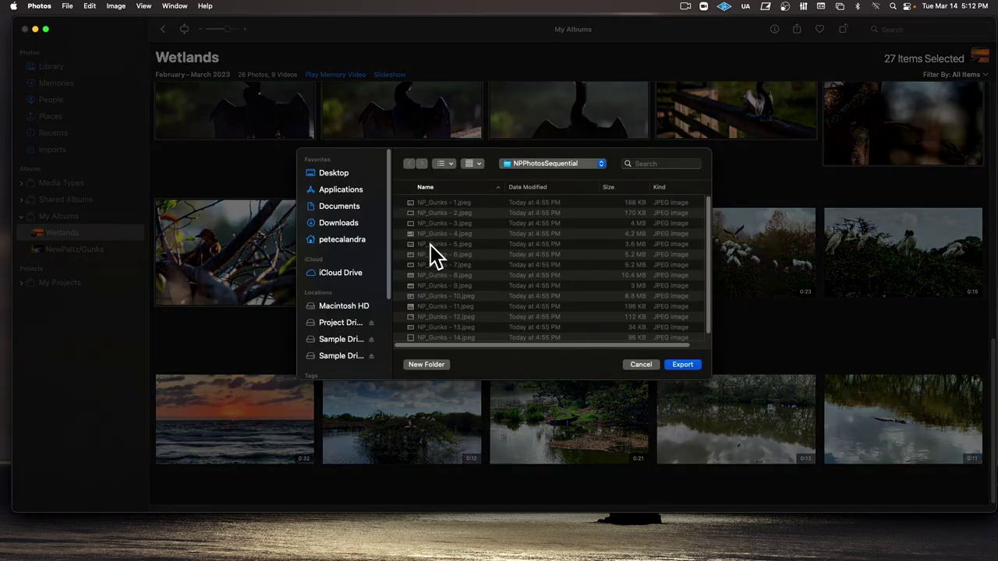
Create a Desktop folder named WetlandsSequential_3-14-23_PC and export the selected items into it.
click(331, 178)
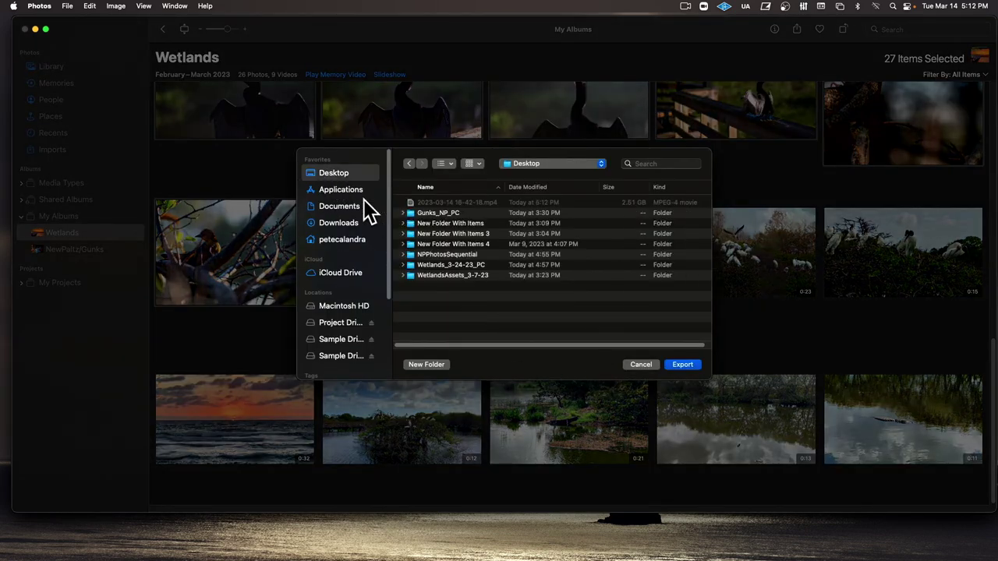
click(433, 365)
text(WetlandsSequential_3-14-23_PC)
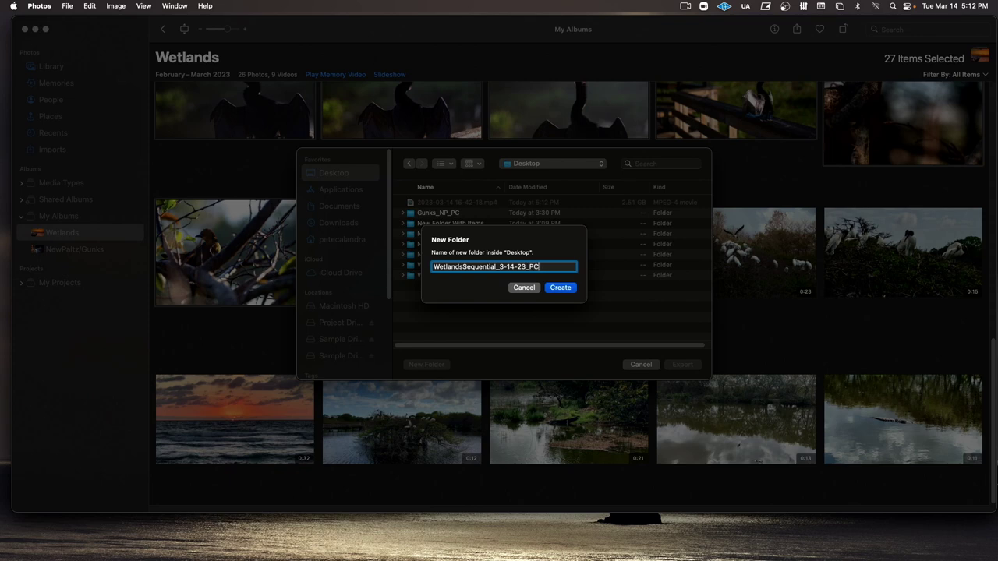
key(Return)
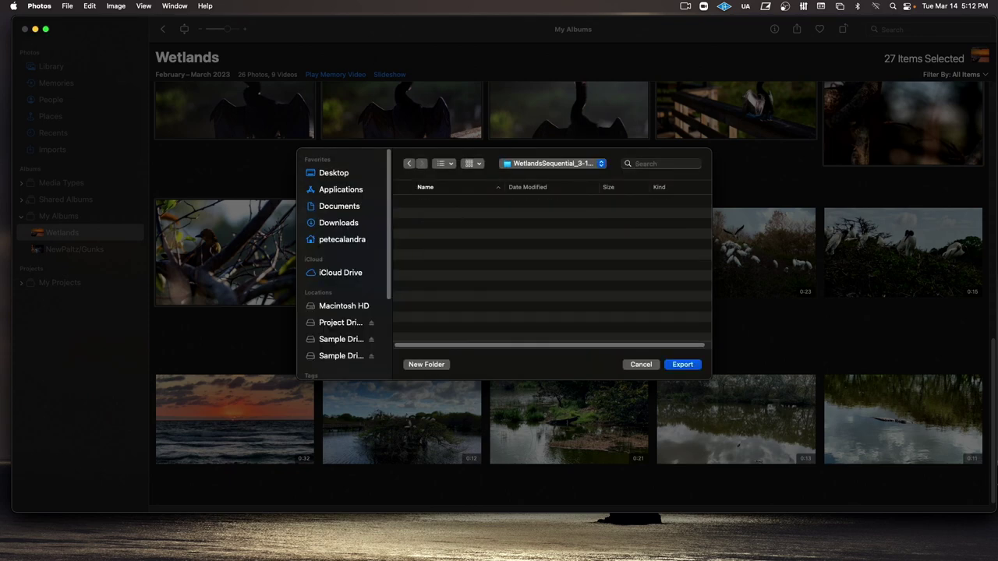
key(Return)
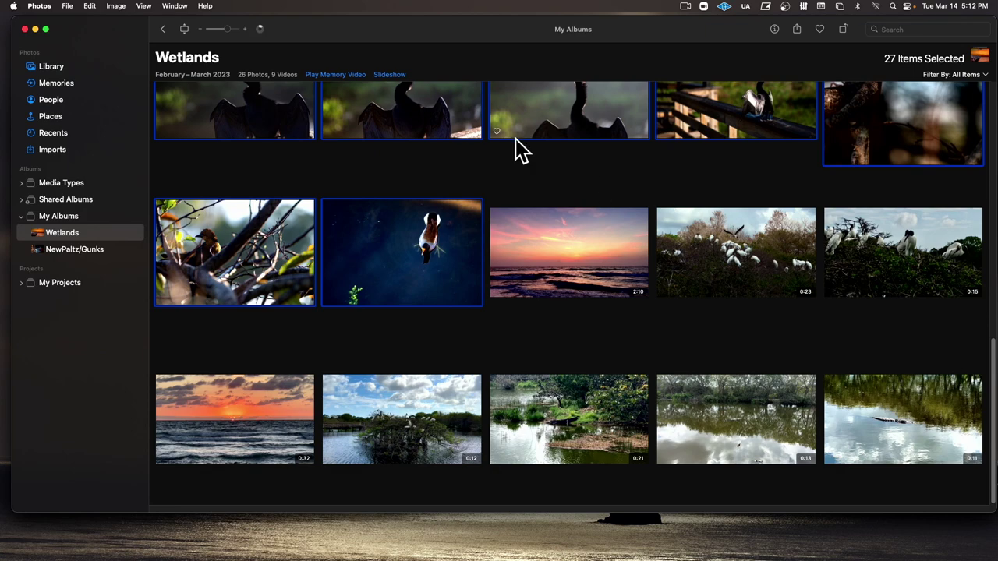
Switch to Finder and open the WetlandsSequential_3-14-23_PC folder in a new window.
drag(397, 28, 441, 112)
click(385, 62)
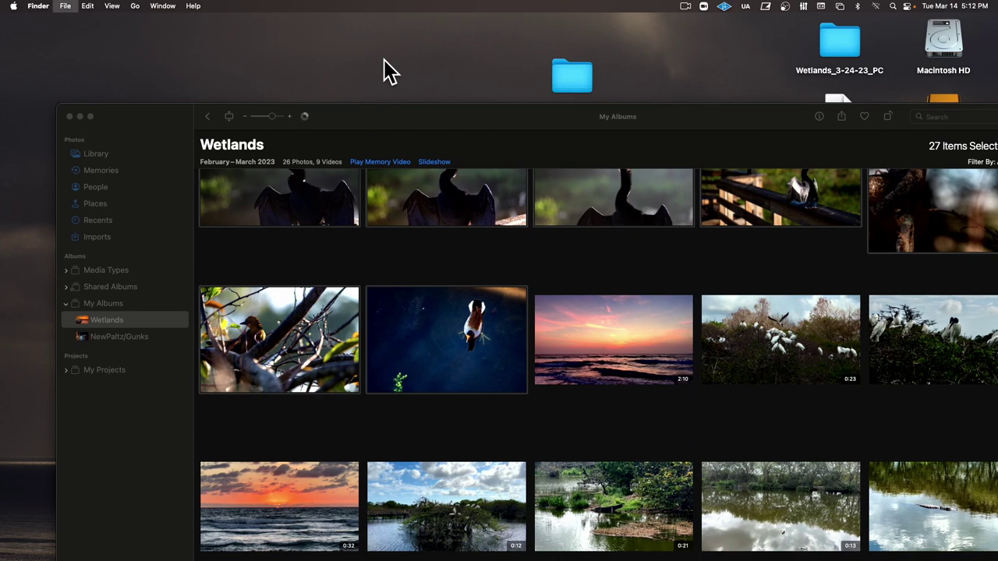
key(super+n)
double_click(407, 206)
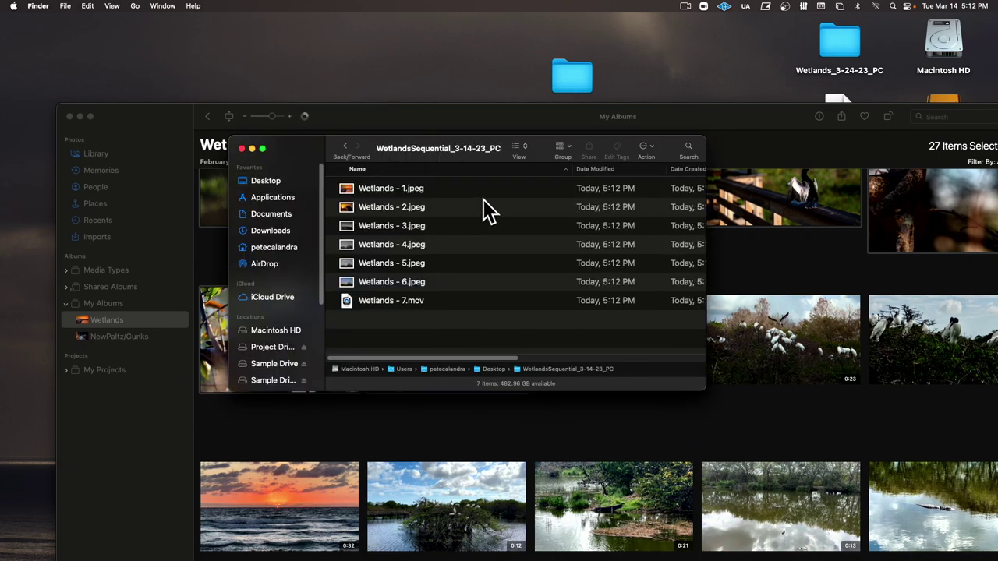
Preview the exported files in order from Wetlands - 1.jpeg to Wetlands - 7.mov, and close the preview.
click(371, 188)
key(space)
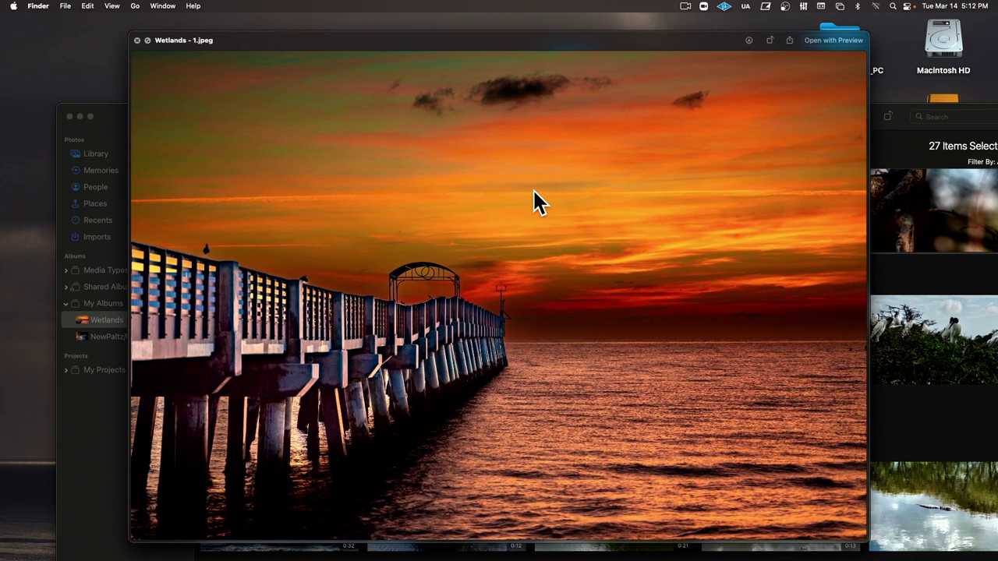
key(Down)
key(Down)
key(Down)
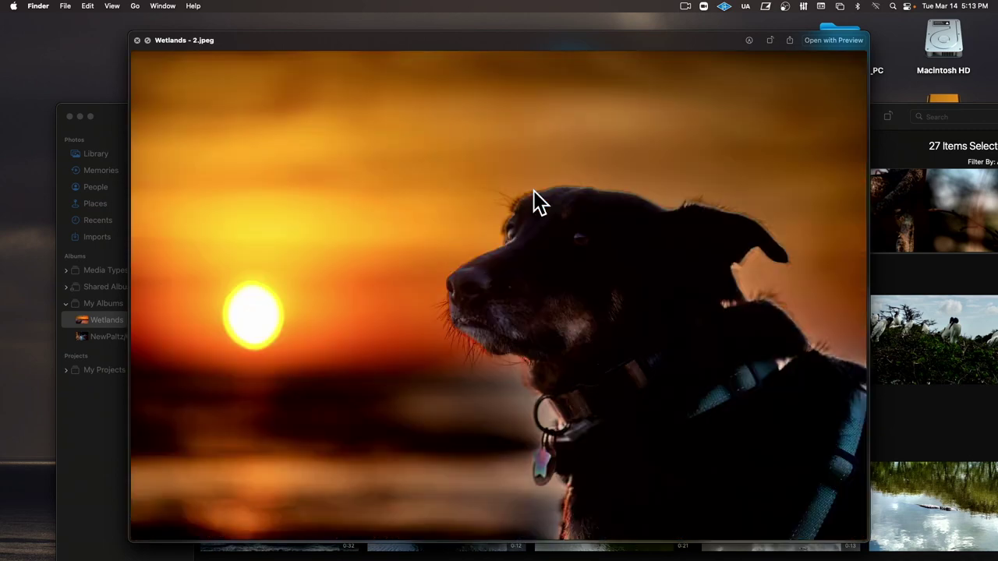
key(Down)
key(Down)
key(Down)
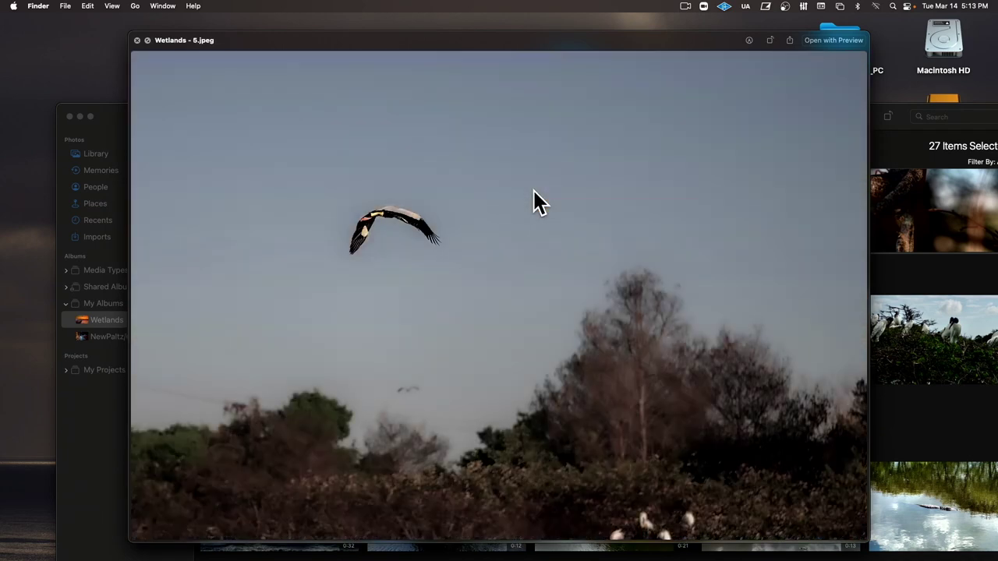
key(space)
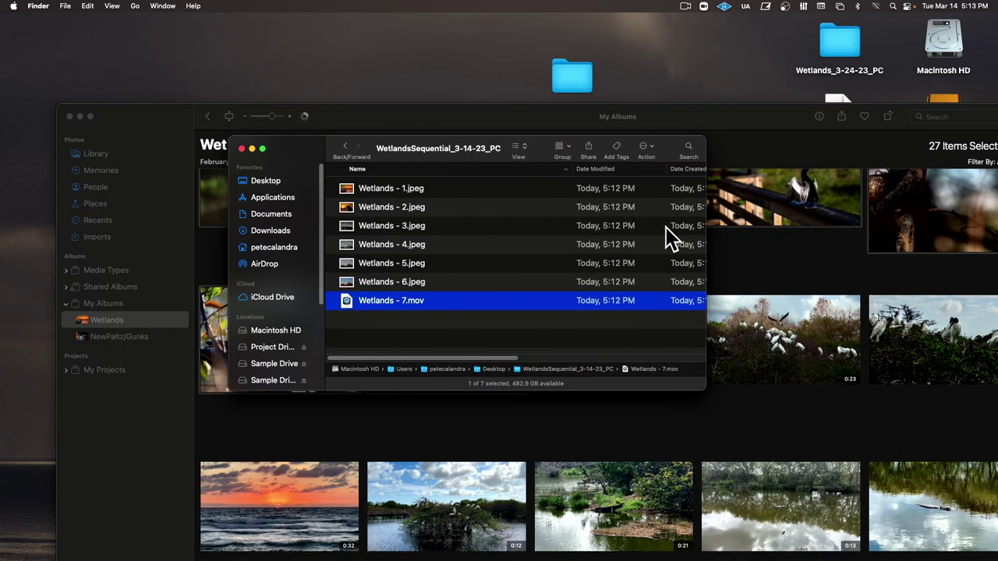
Switch to Photos to check the order of the selected Wetlands items, and move its window clear of the Finder folder.
drag(791, 125, 669, 70)
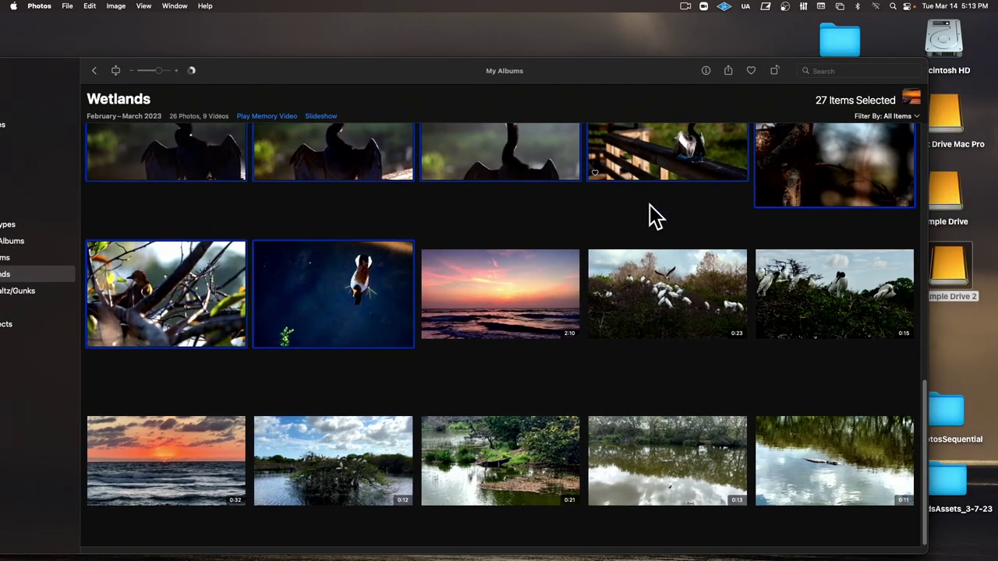
scroll(653, 215, up, 15)
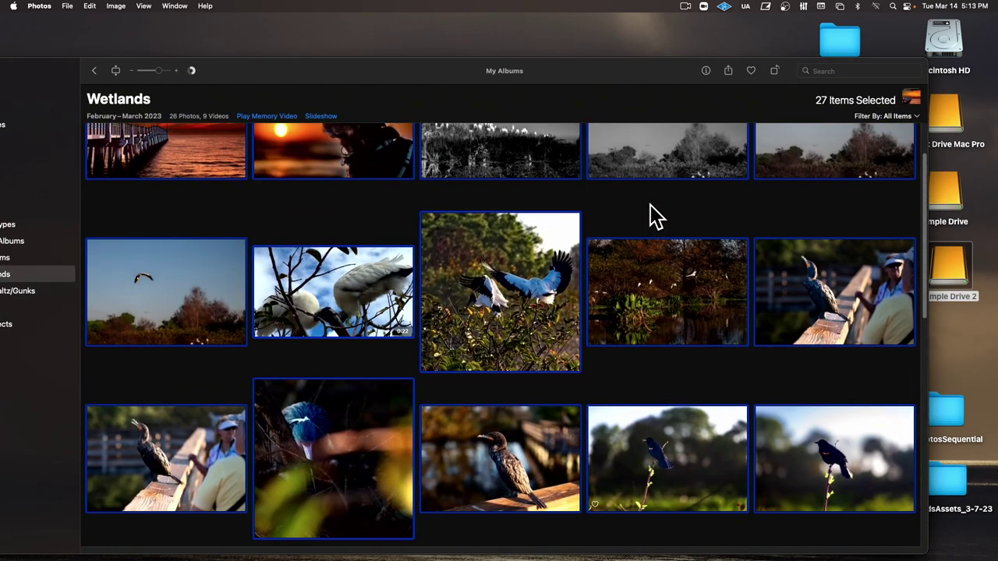
scroll(652, 209, up, 5)
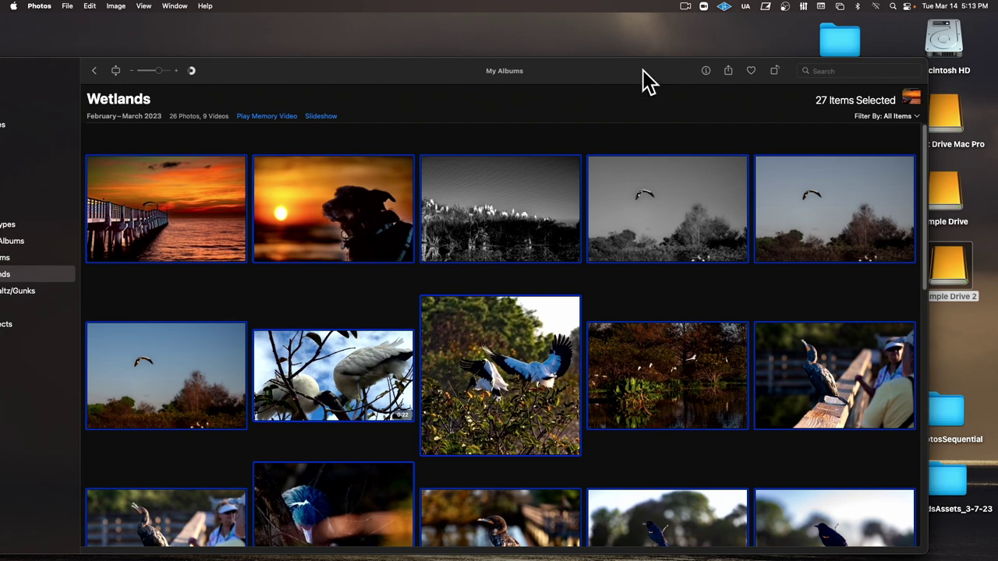
drag(647, 81, 664, 307)
Look through the sequentially numbered files in the Finder export folder and dismiss the export notification.
click(536, 149)
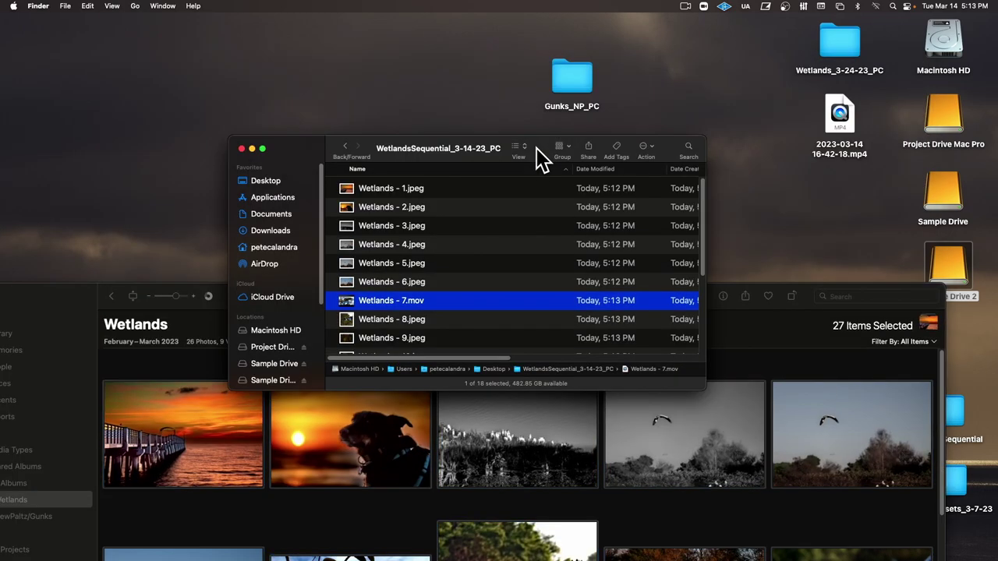
scroll(523, 261, down, 5)
scroll(523, 260, up, 5)
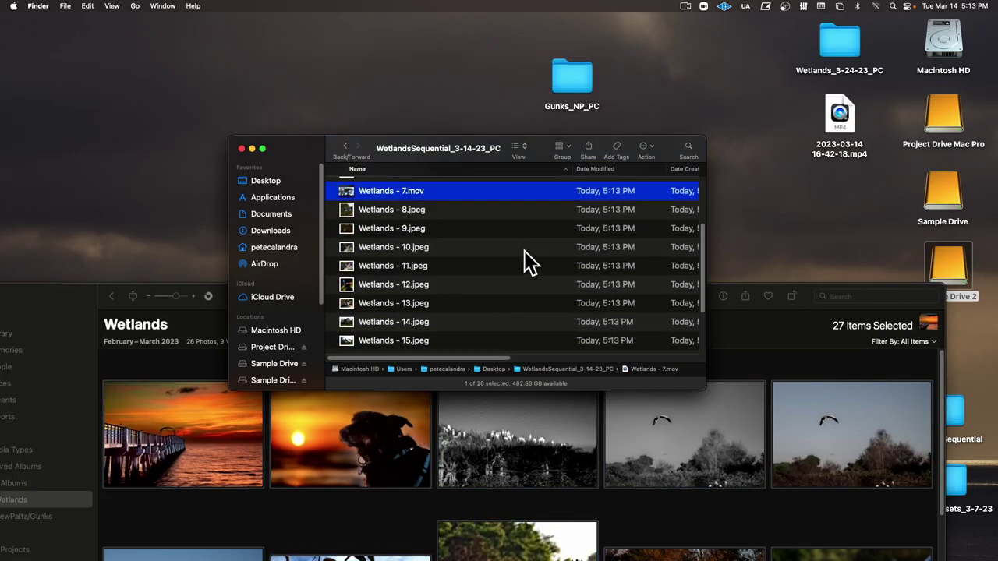
scroll(523, 261, up, 3)
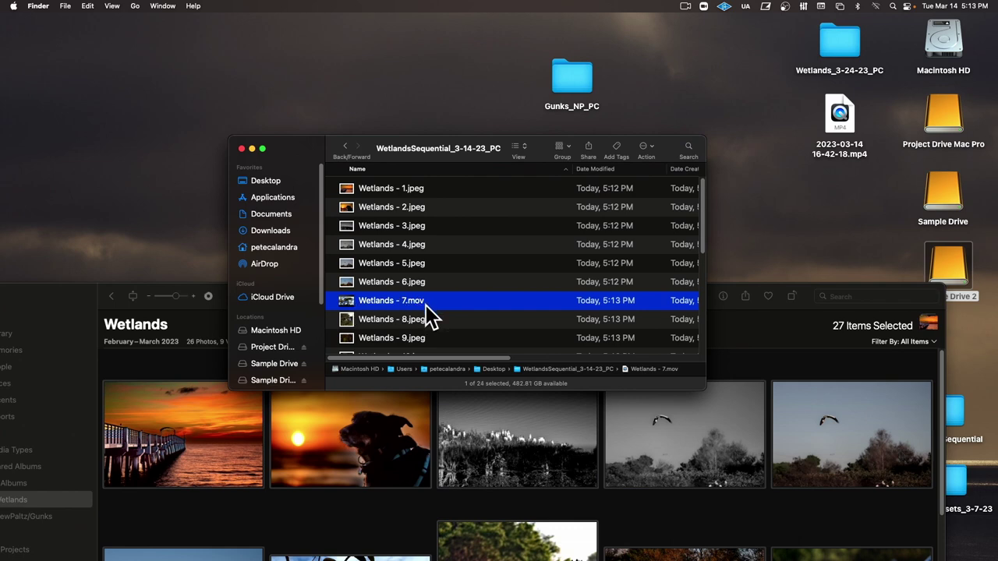
scroll(391, 305, down, 5)
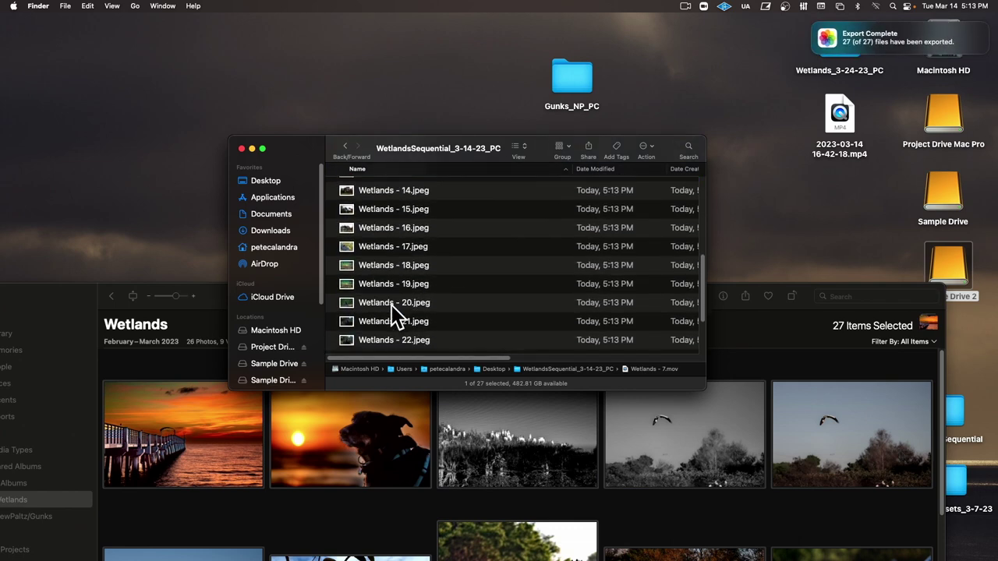
mouse_move(879, 47)
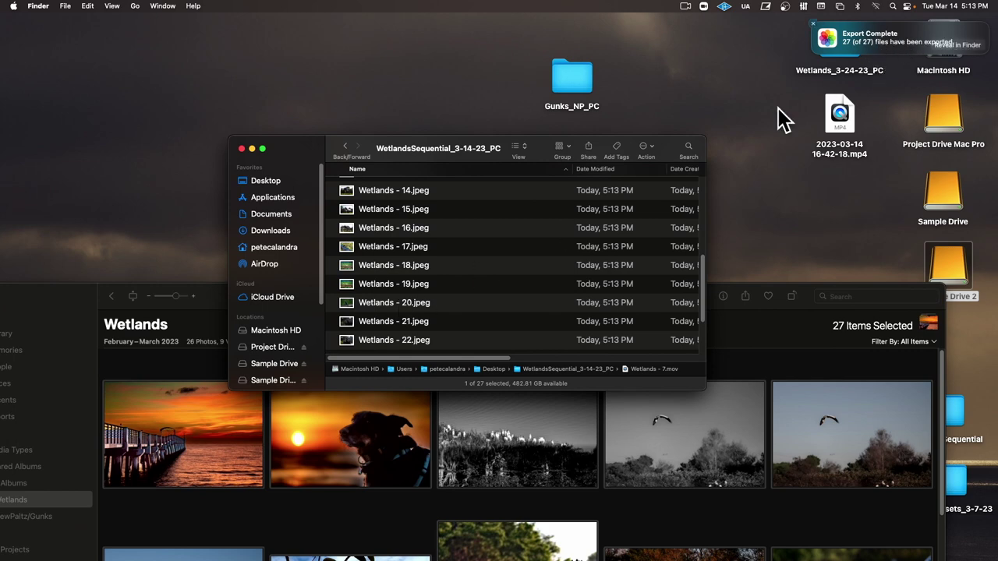
click(815, 27)
Preview Wetlands - 18.jpeg in the export folder and close the preview.
click(378, 266)
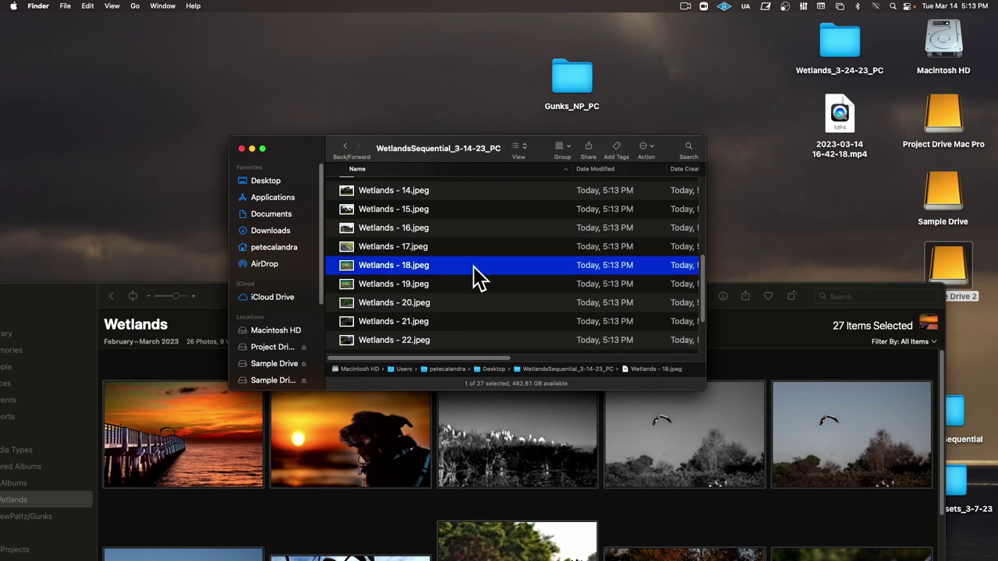
key(space)
key(space)
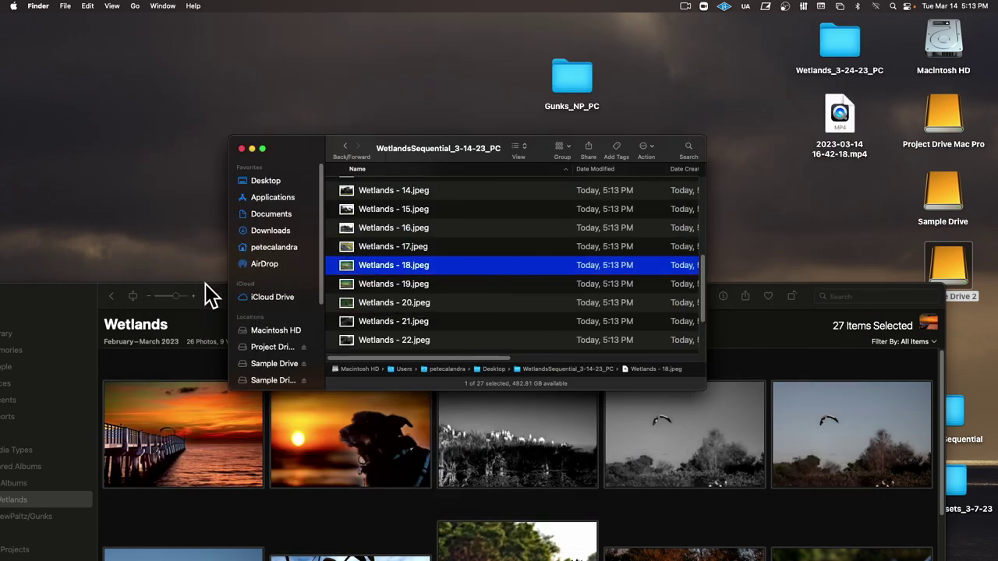
Switch back to the Wetlands album in Photos, move its window back up and clear the item selection.
drag(205, 291, 264, 31)
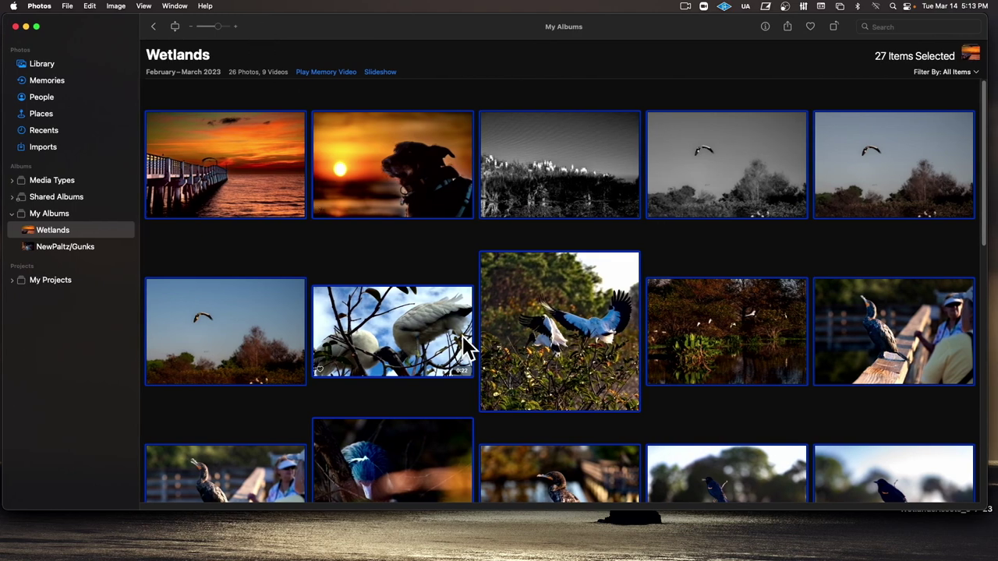
click(446, 405)
scroll(428, 409, down, 15)
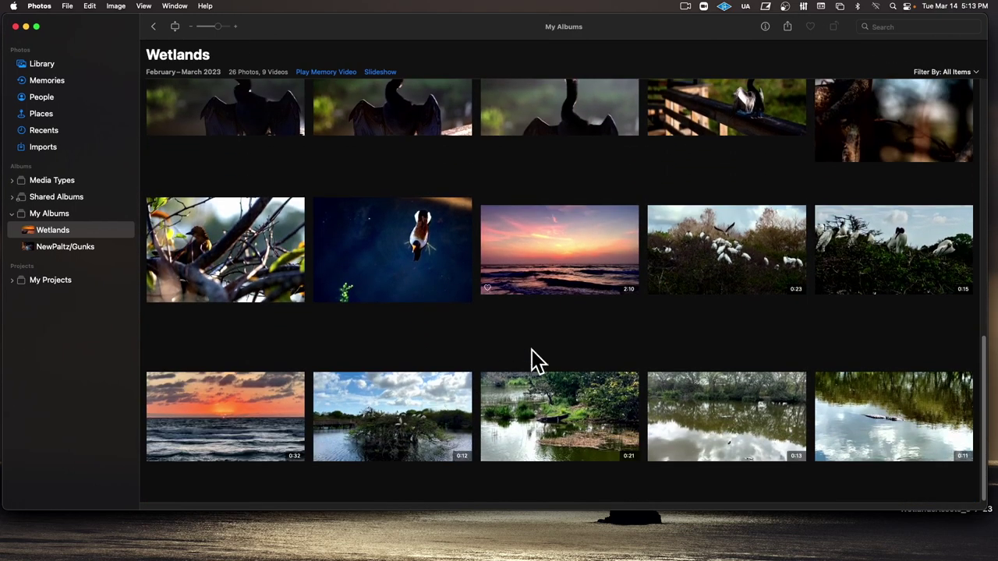
Open the 2:10 ocean sunset video, play it from about 26 seconds in and return to the album.
click(543, 249)
double_click(541, 238)
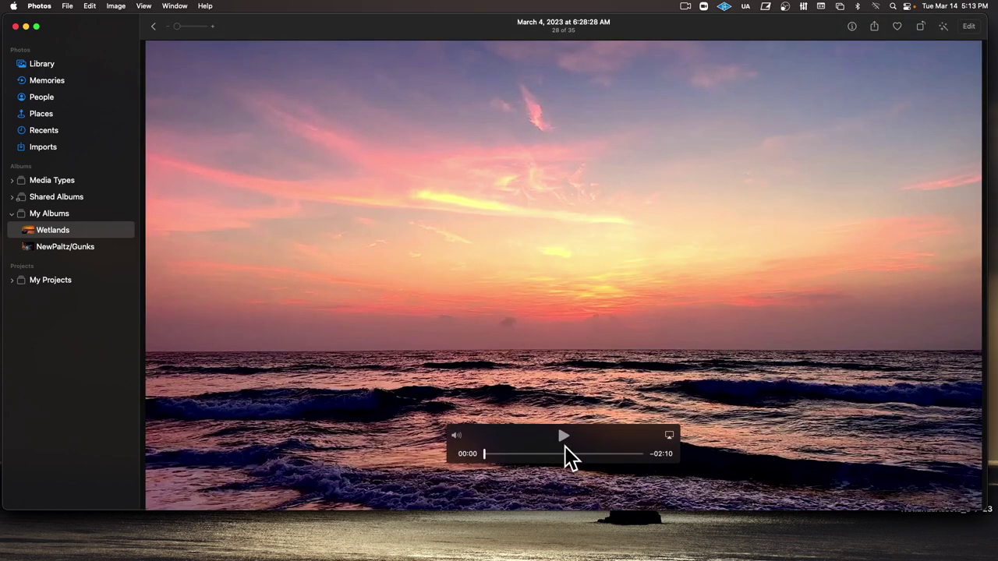
click(564, 434)
click(517, 454)
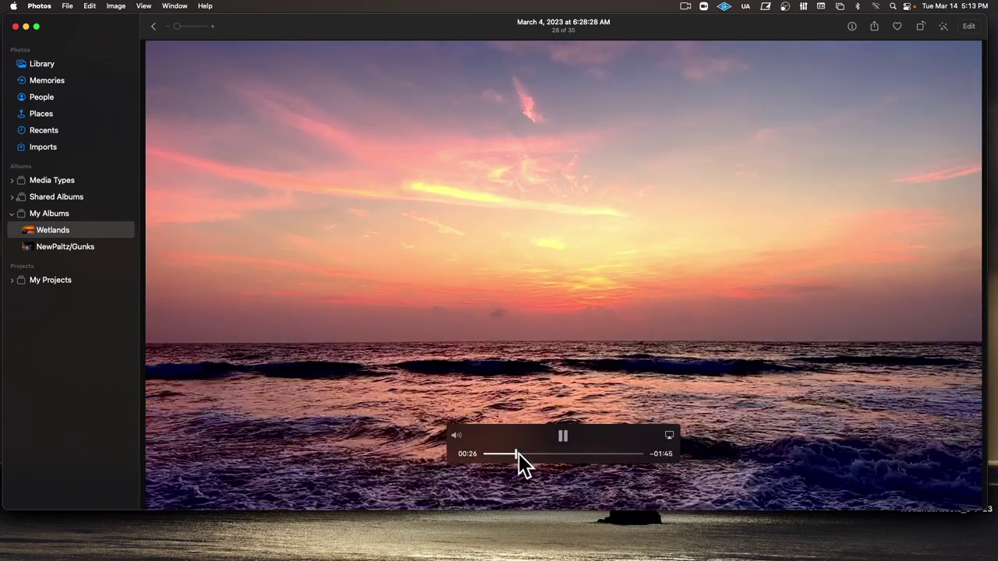
key(Escape)
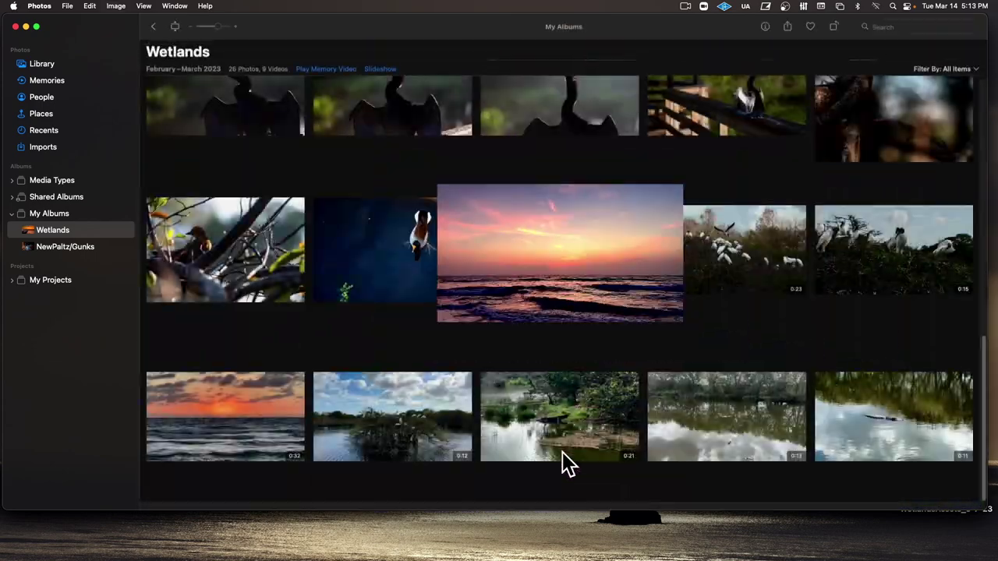
View the 15-second video of storks perched in the treetops and return to the album.
click(902, 263)
double_click(902, 263)
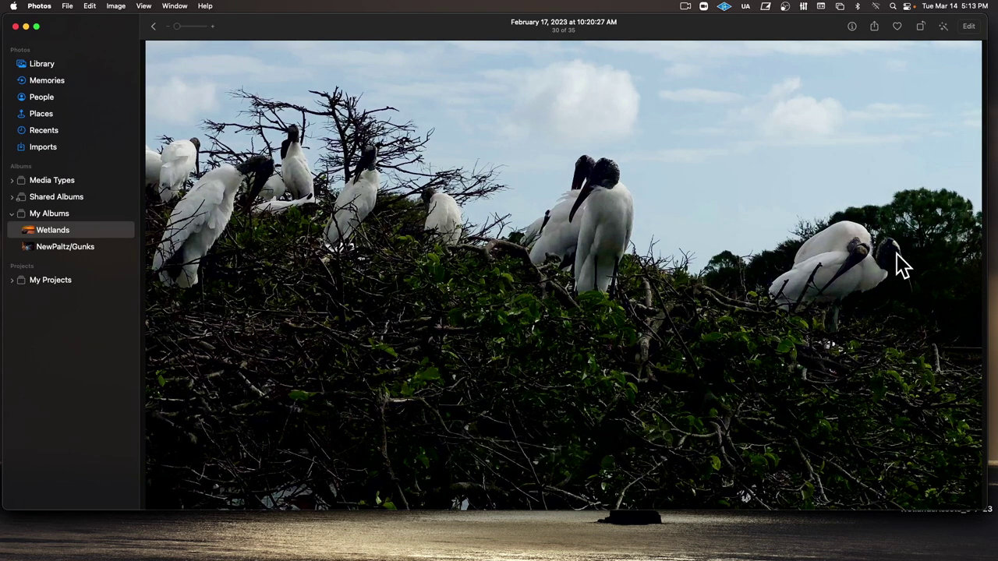
key(Escape)
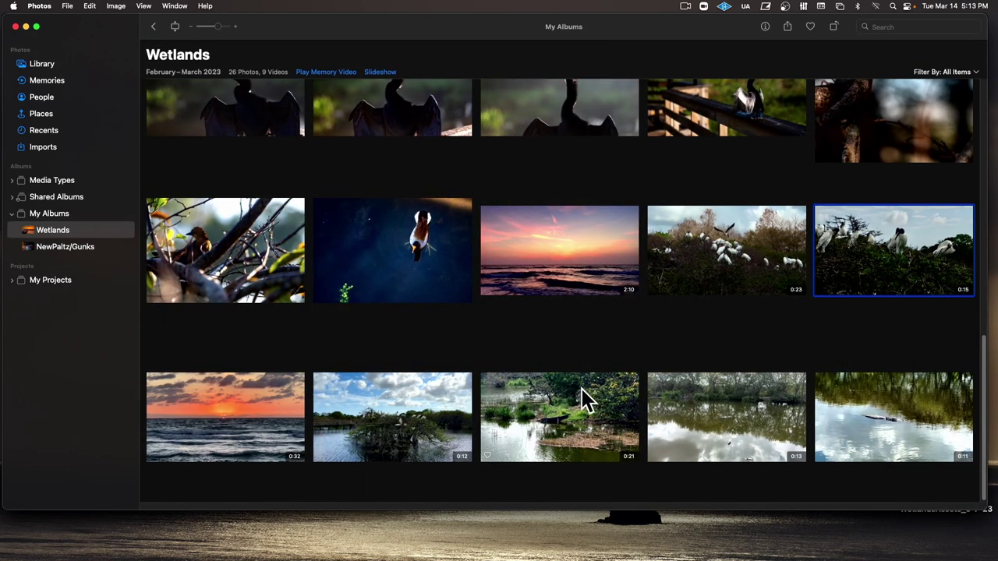
Open the 11-second alligator video for editing, boost its color, darken its light slightly and save the adjustments.
click(888, 398)
double_click(888, 397)
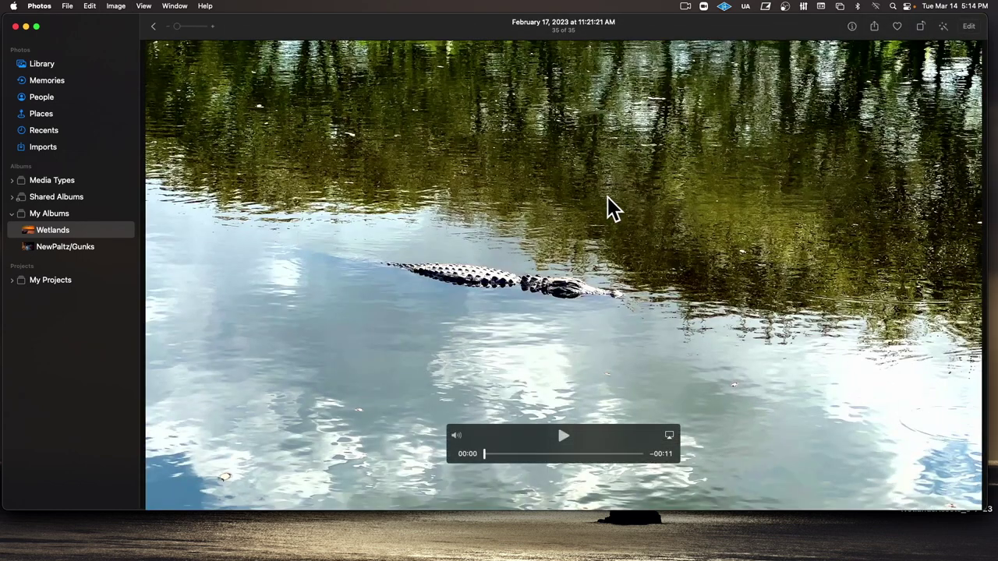
click(968, 26)
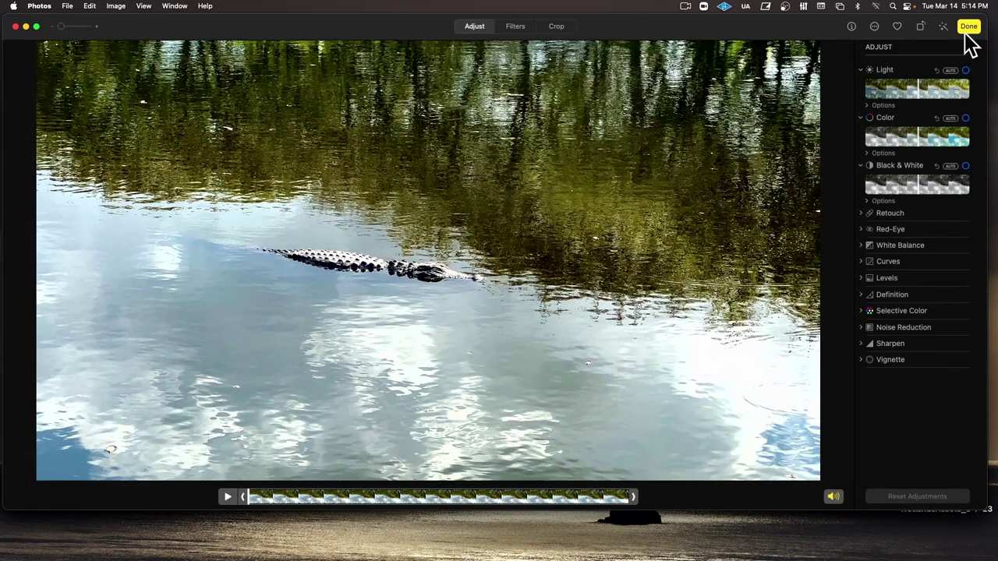
click(918, 91)
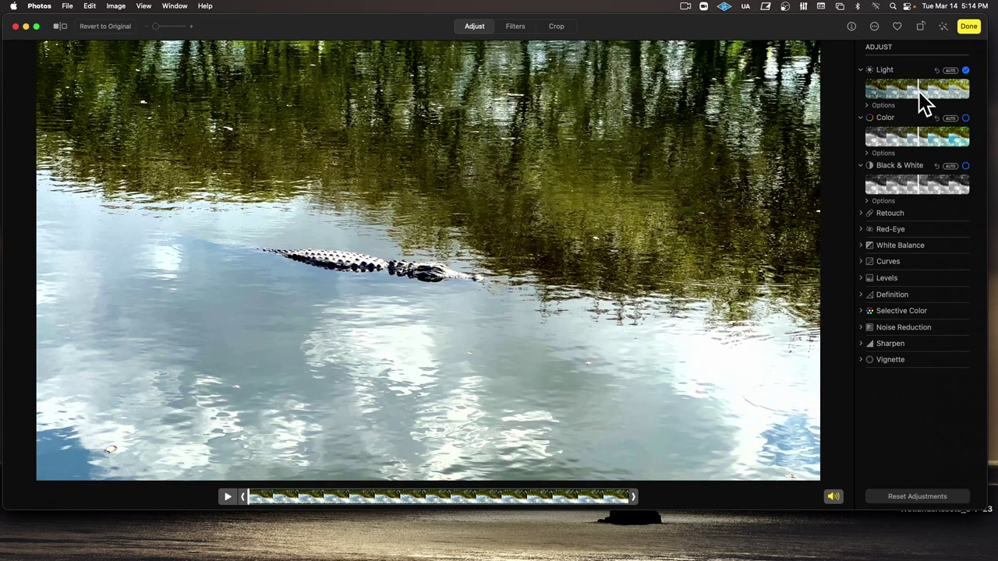
mouse_move(916, 136)
mouse_down()
mouse_move(936, 134)
mouse_move(916, 134)
mouse_up()
drag(918, 139, 942, 138)
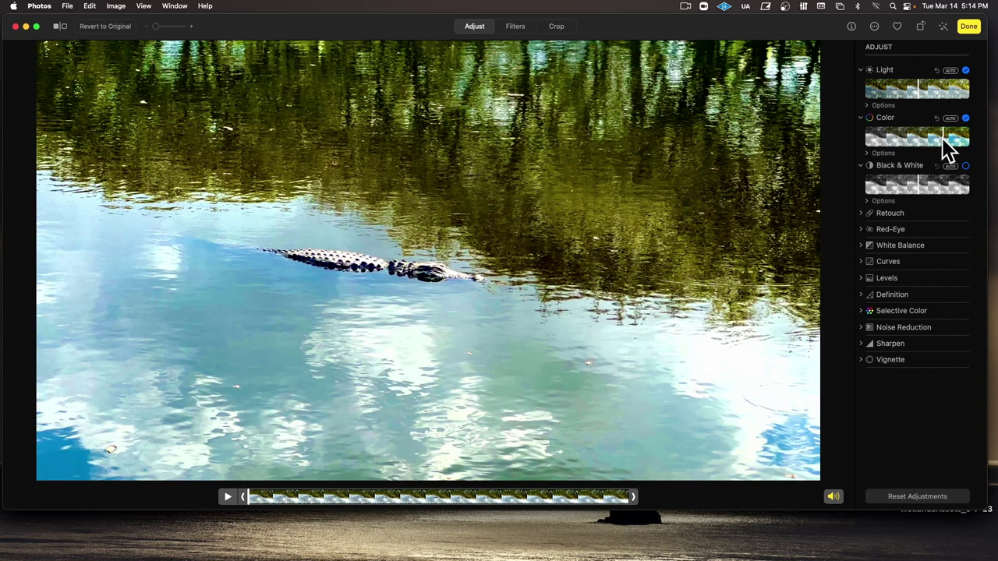
drag(918, 88, 905, 89)
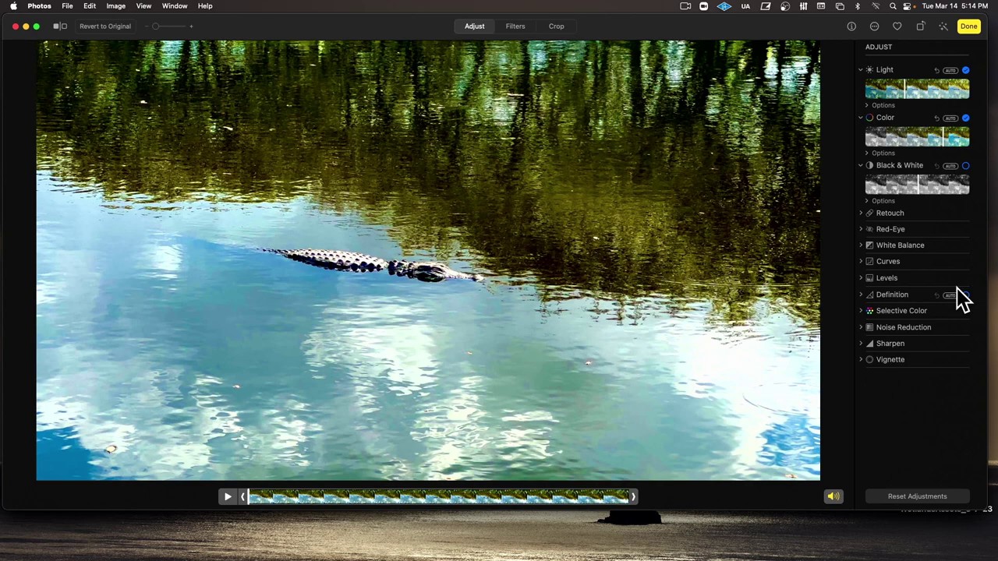
click(968, 25)
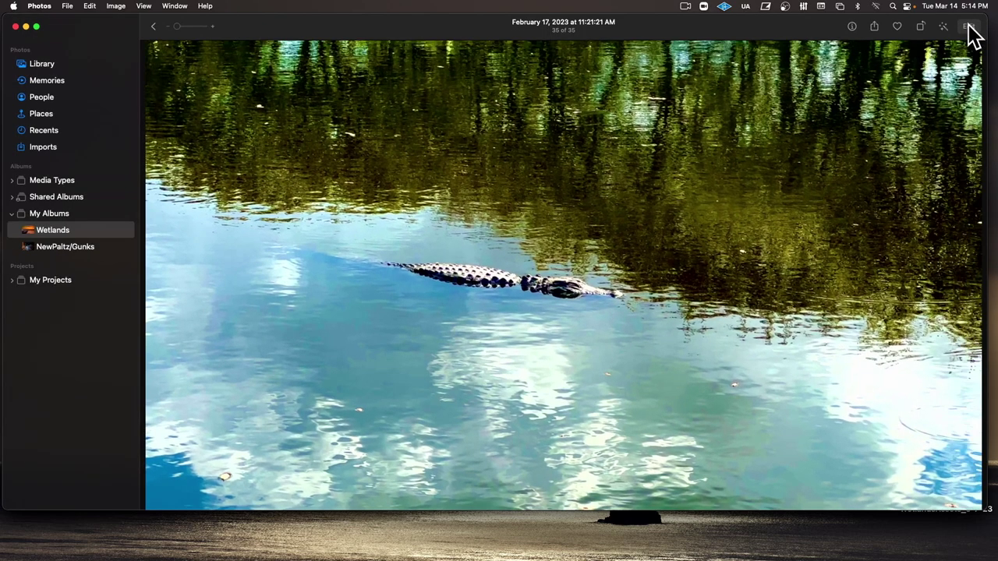
Return to the album and export the 11-second alligator video to the WetlandsSequential folder with the sequential prefix Gator.
double_click(543, 255)
key(space)
key(Escape)
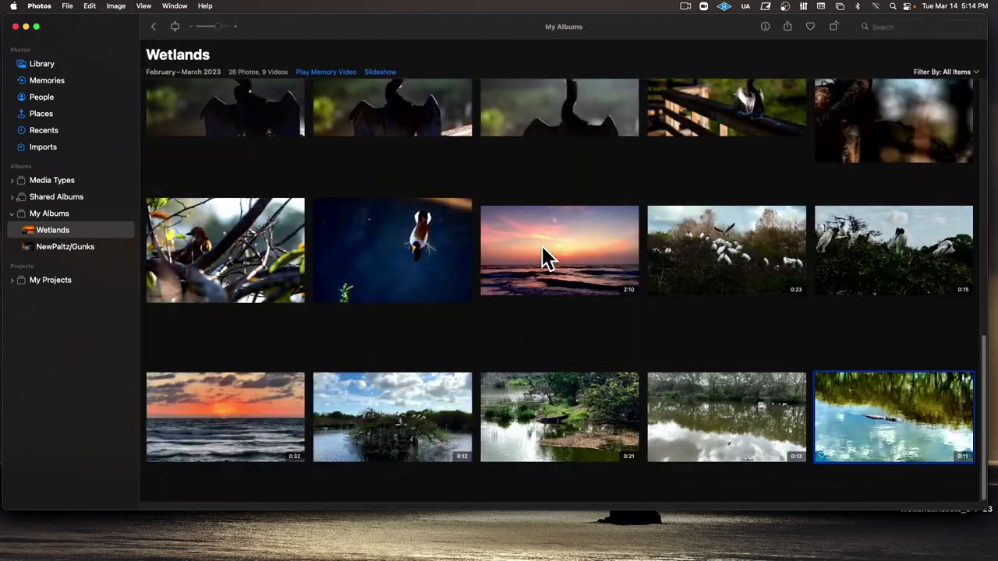
key(super+shift+e)
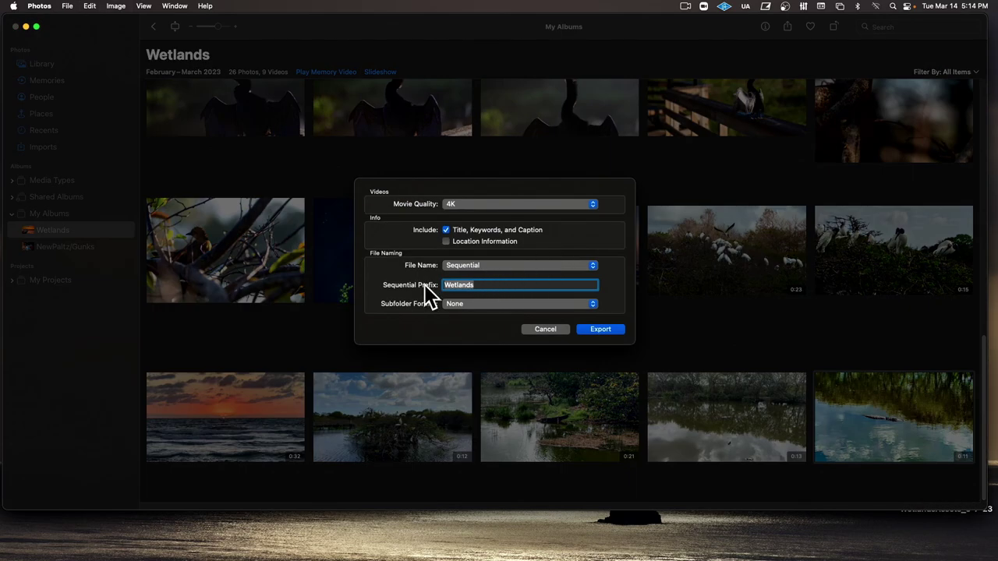
text(Ggat)
key(Return)
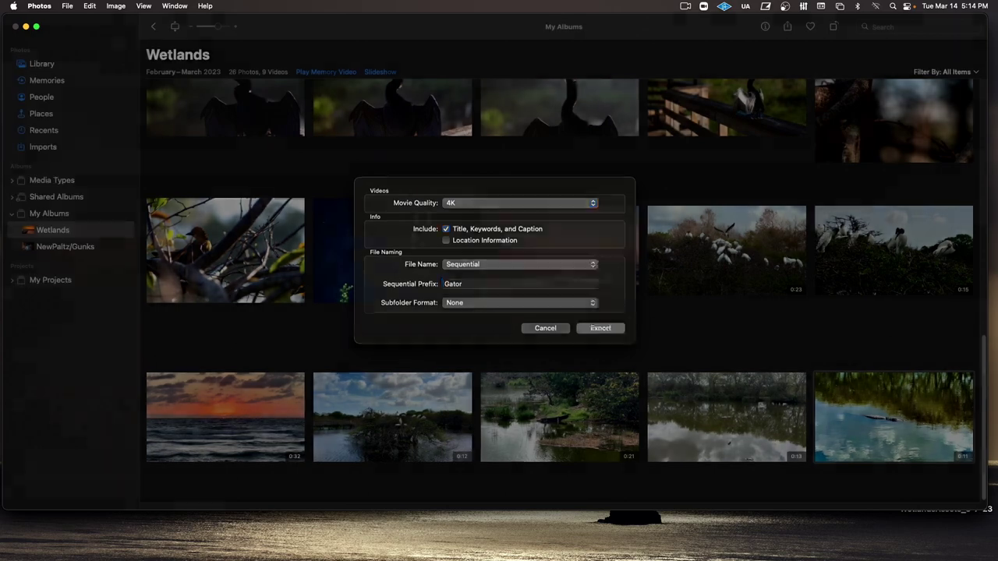
key(Return)
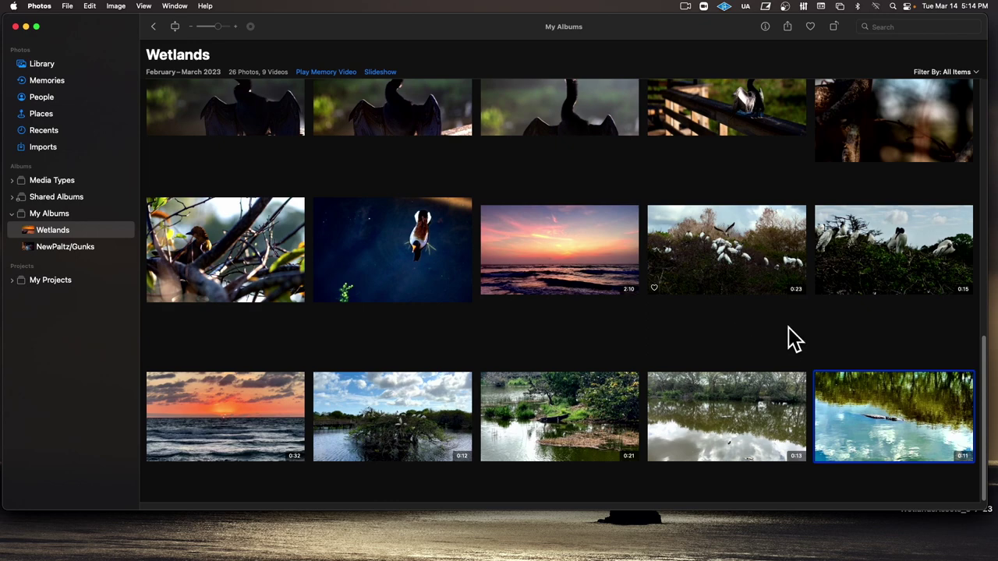
Preview the 21-second alligator video and export it to the WetlandsSequential folder with the sequential prefix Gator.
click(616, 417)
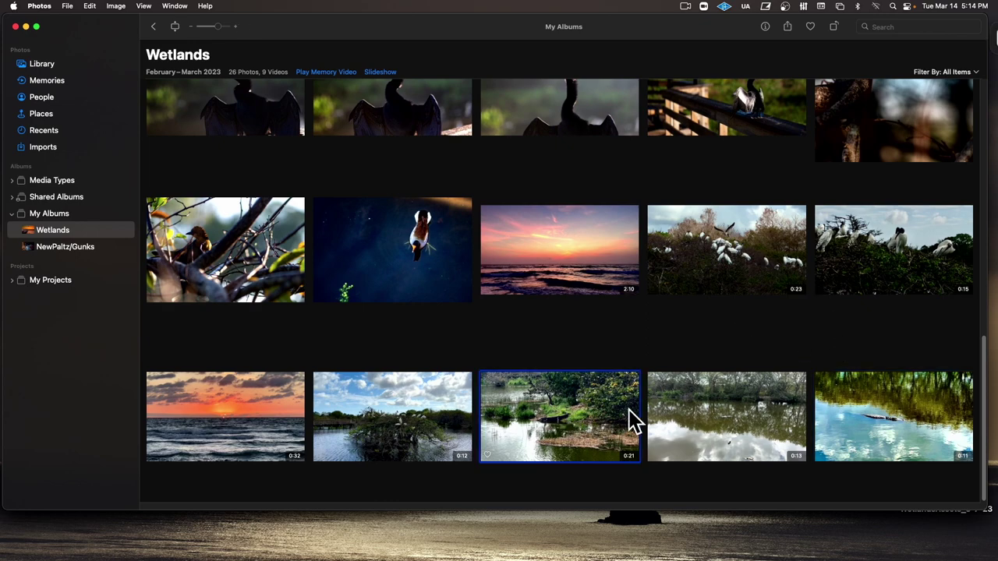
double_click(635, 421)
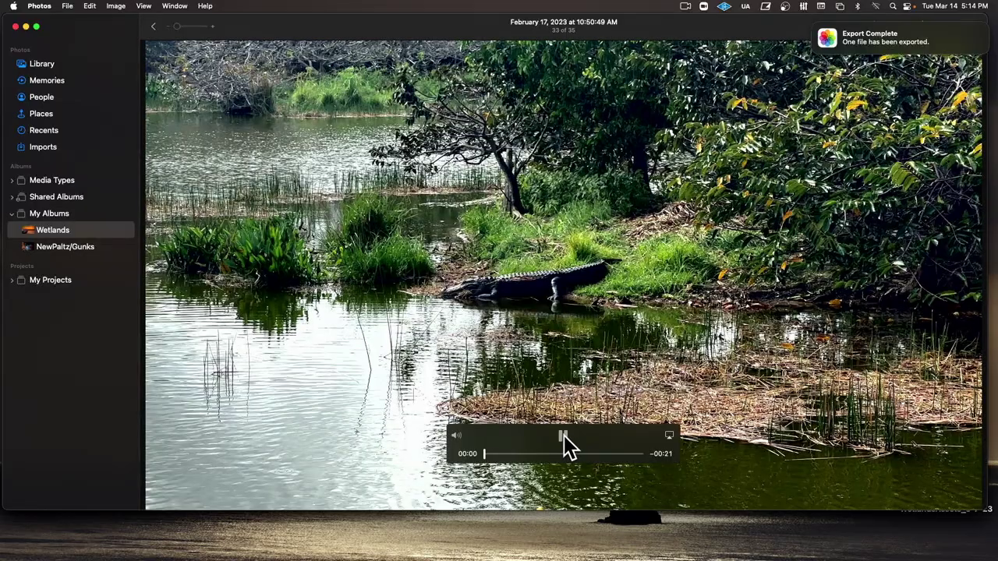
click(562, 438)
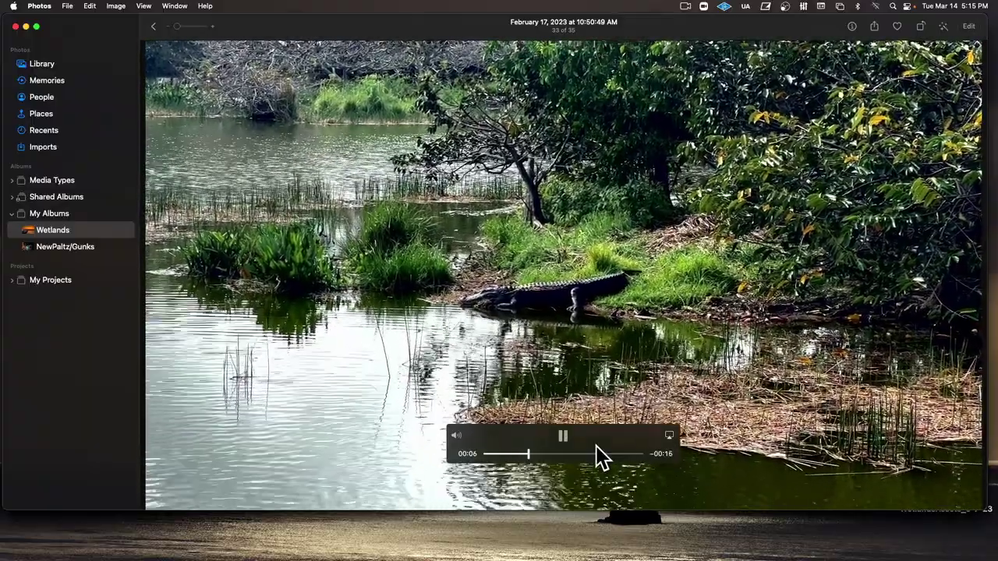
key(Escape)
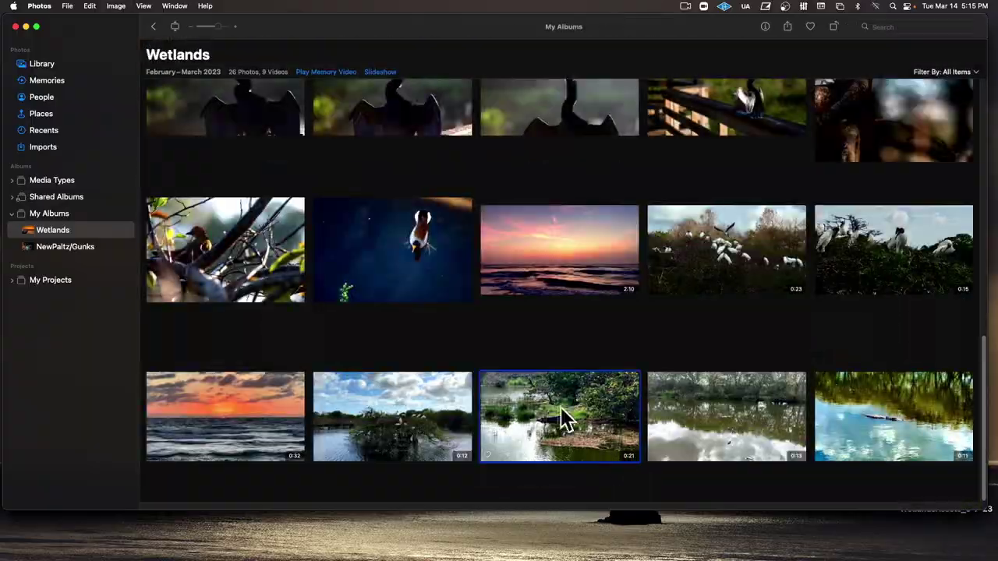
key(super+shift+e)
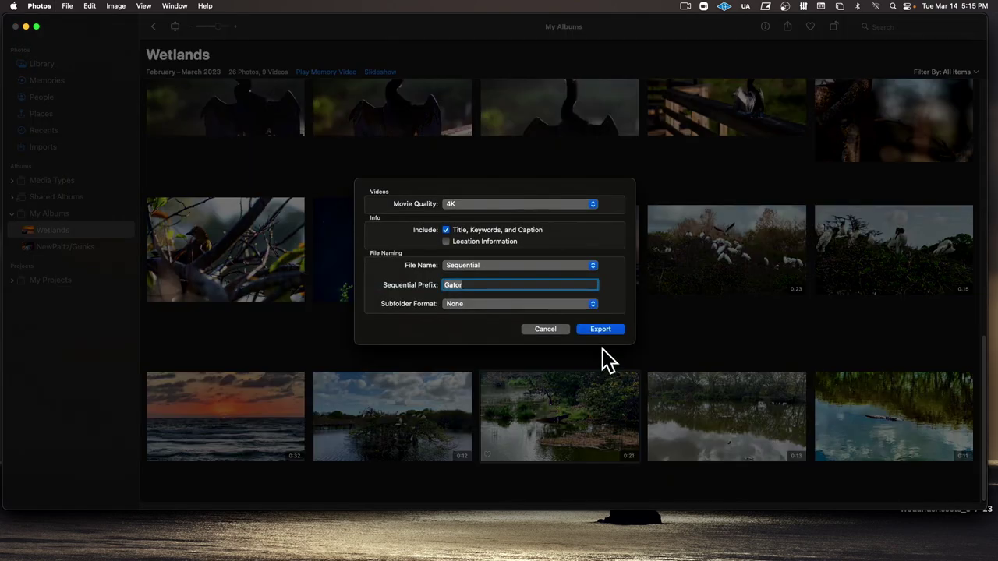
click(592, 329)
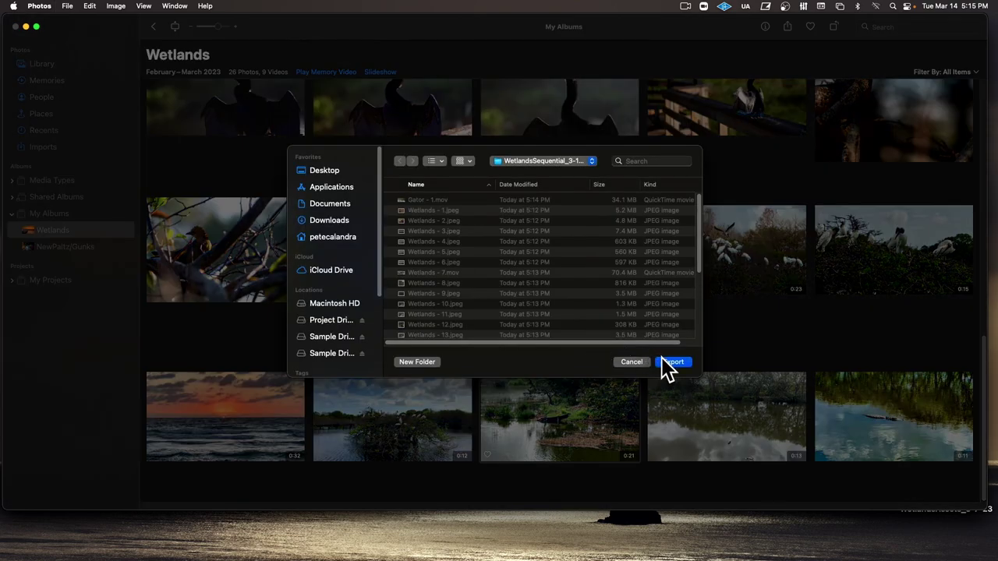
click(664, 362)
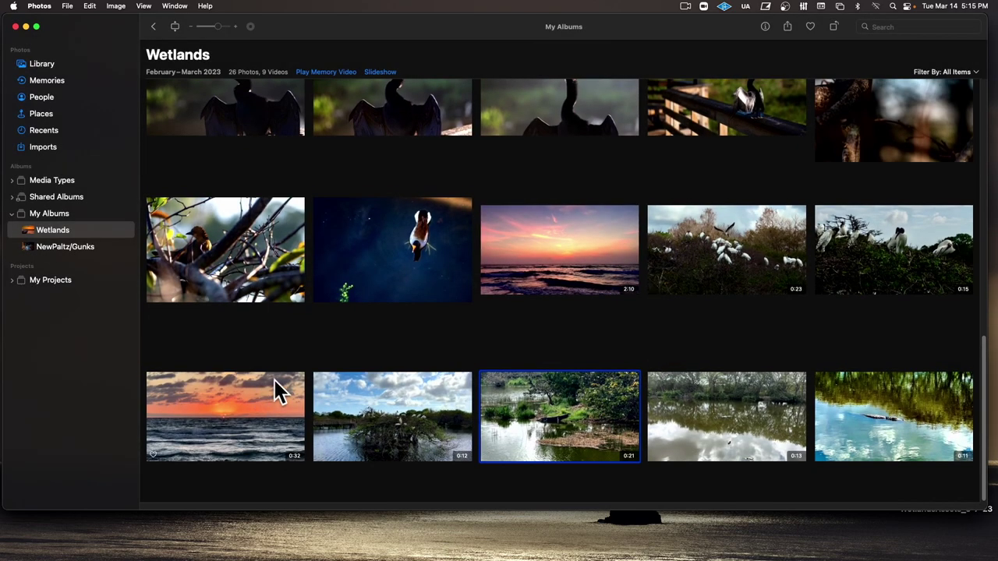
Play the 32-second ocean sunrise video and return to the album.
double_click(260, 404)
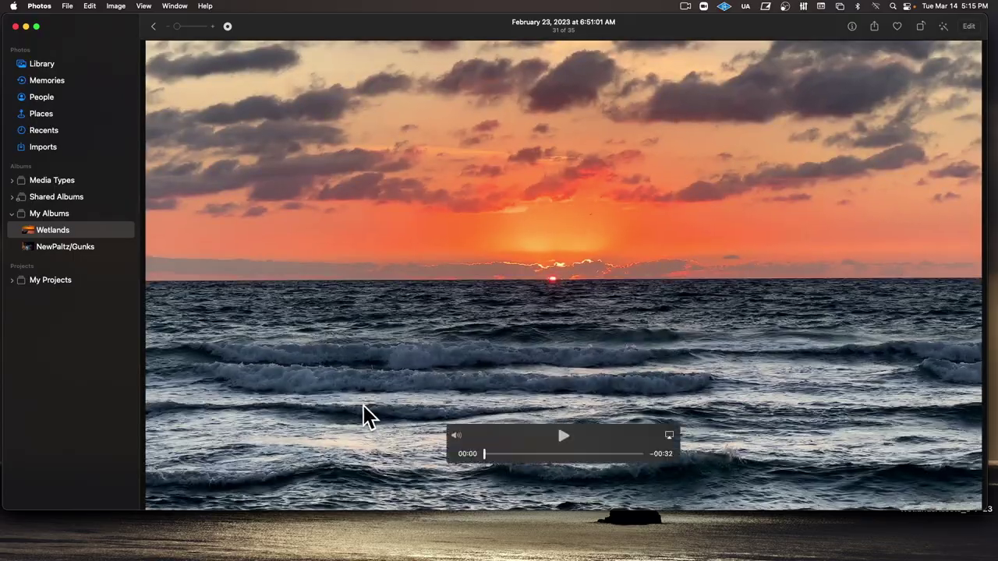
click(563, 438)
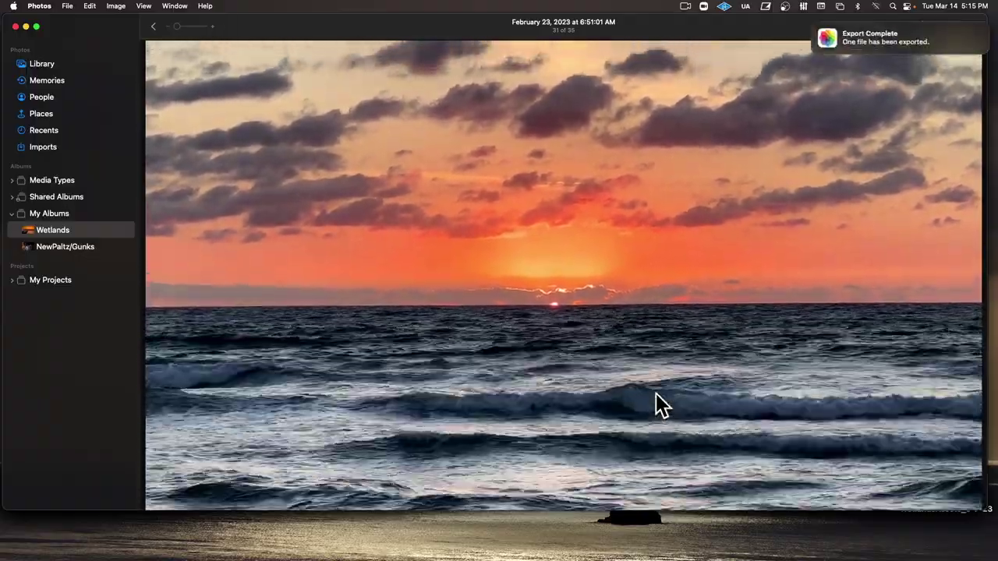
key(Escape)
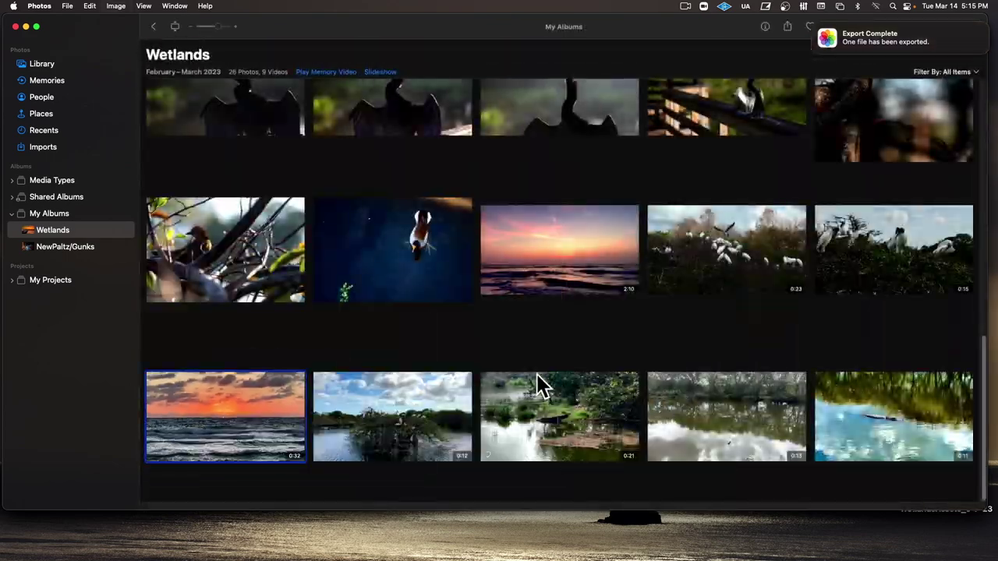
Open the 32-second ocean sunrise video for editing, darken its light, reduce its color very slightly and save the adjustments.
double_click(244, 417)
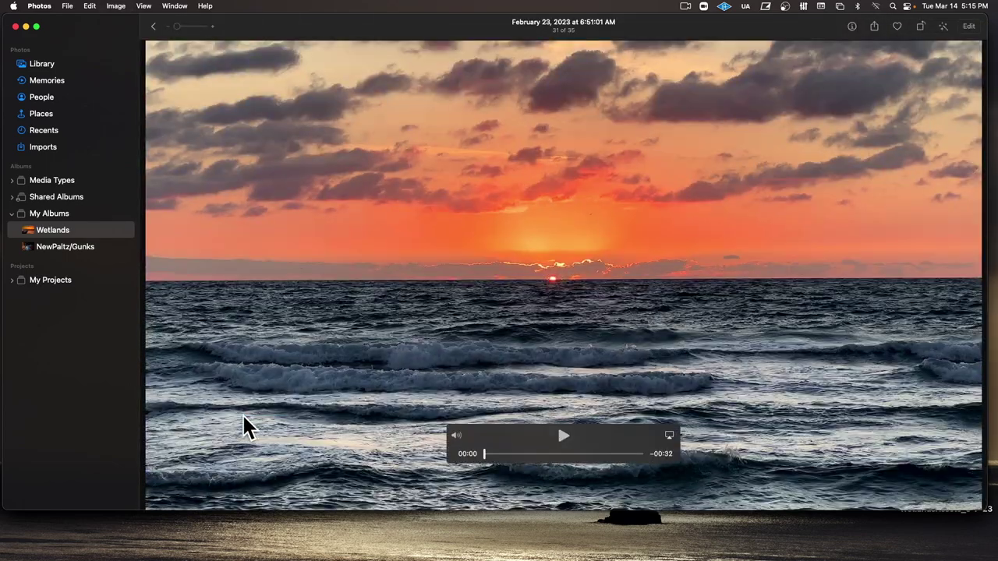
key(Escape)
key(space)
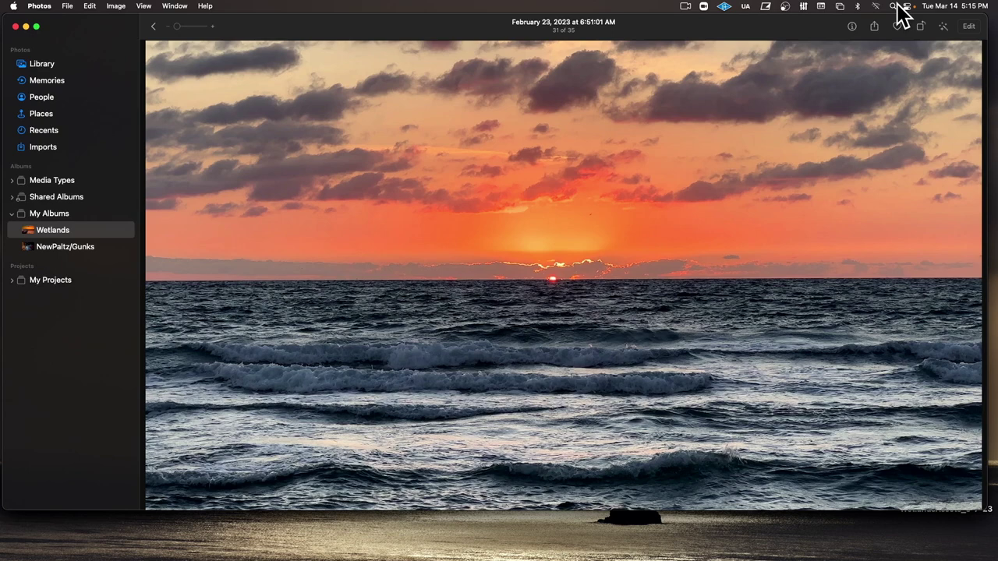
click(968, 27)
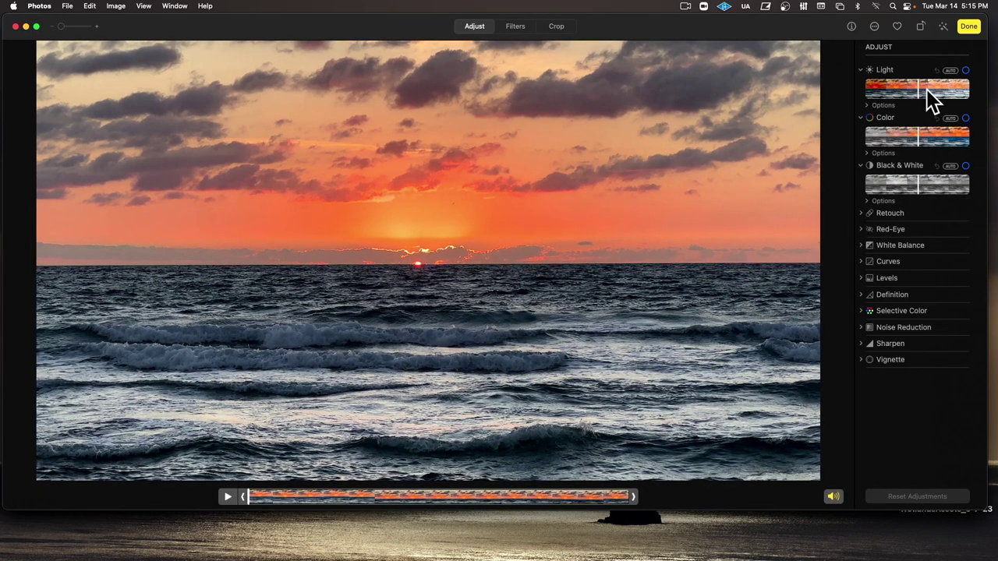
drag(926, 89, 896, 93)
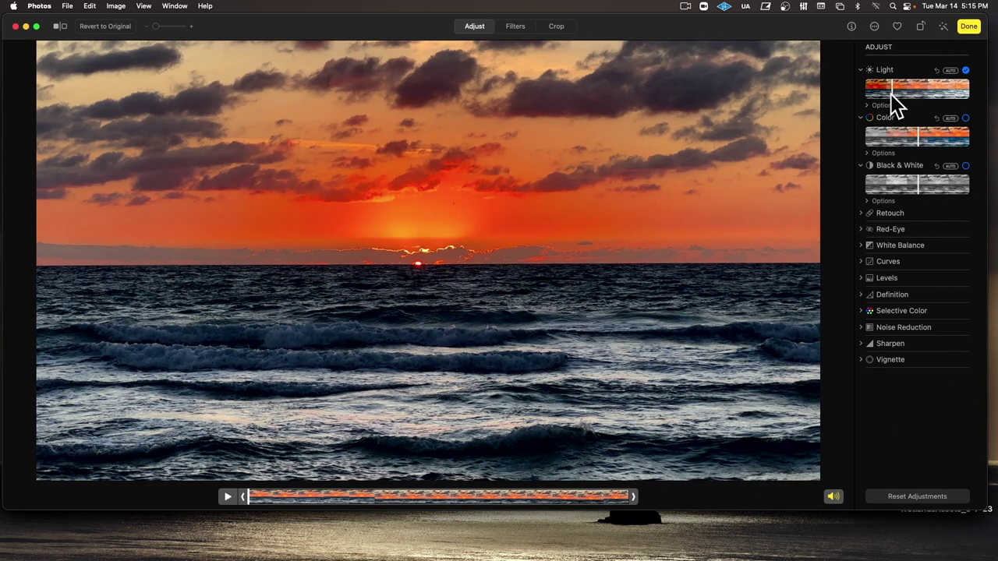
drag(916, 138, 953, 141)
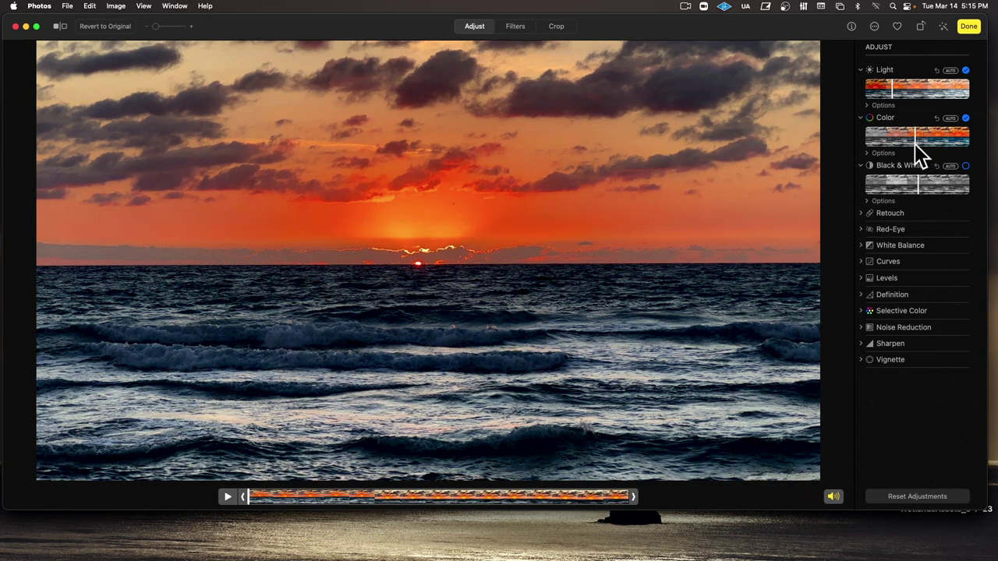
mouse_move(894, 91)
mouse_down()
mouse_move(920, 88)
mouse_move(886, 90)
mouse_move(893, 92)
mouse_up()
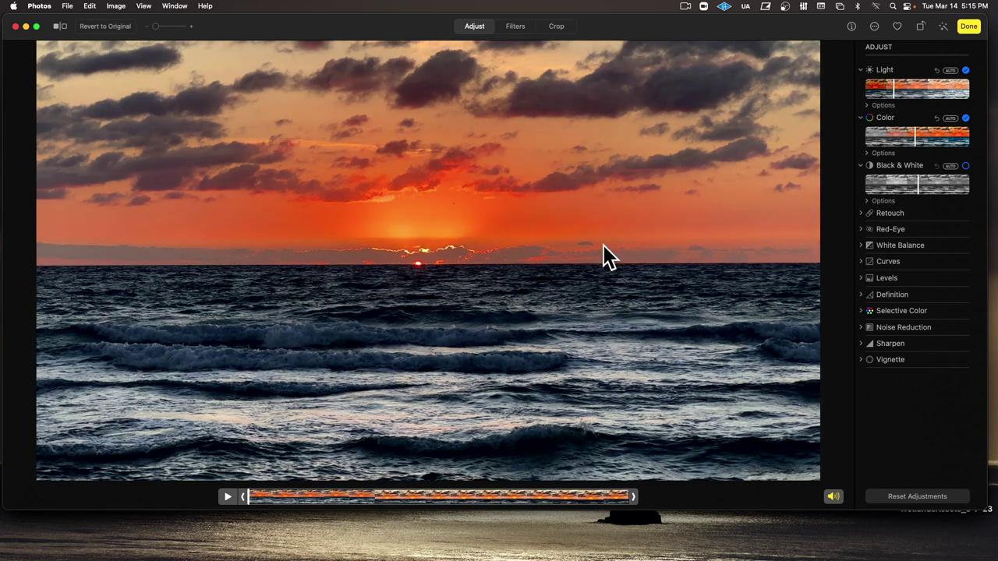
click(968, 26)
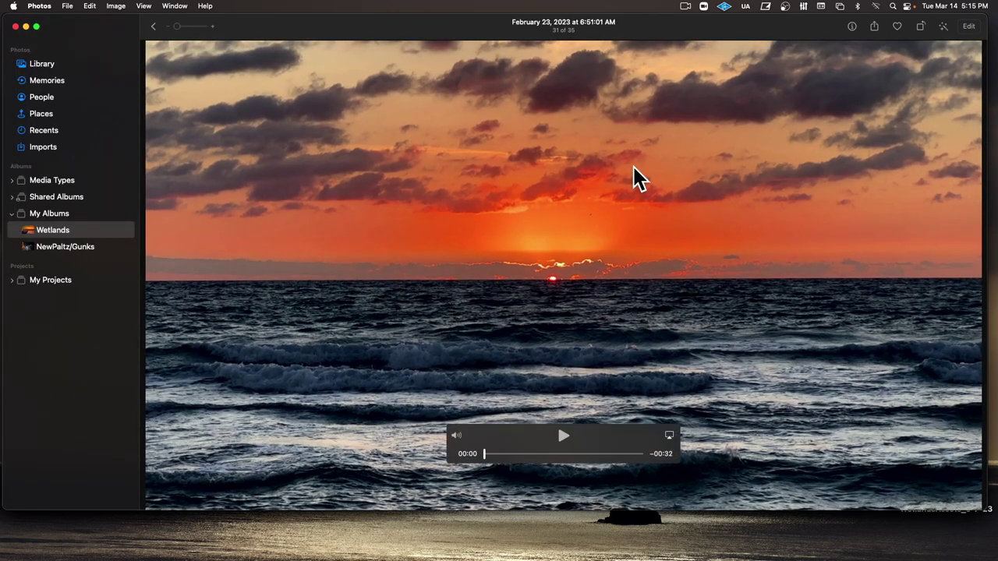
Export the adjusted sunrise video to the WetlandsSequential folder with the sequential prefix SunriseBeach and return to the album.
key(super+shift+e)
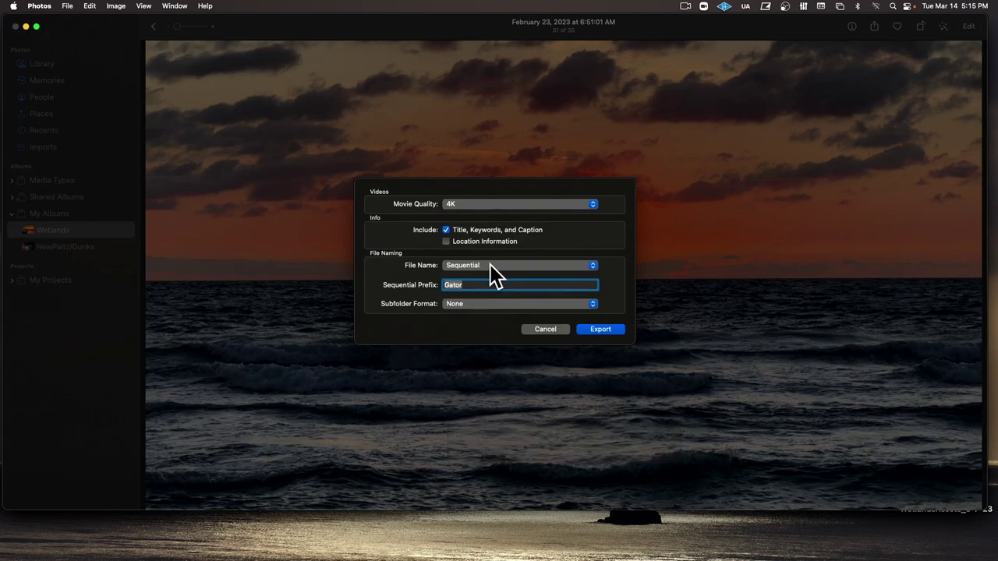
click(480, 283)
drag(480, 284, 426, 290)
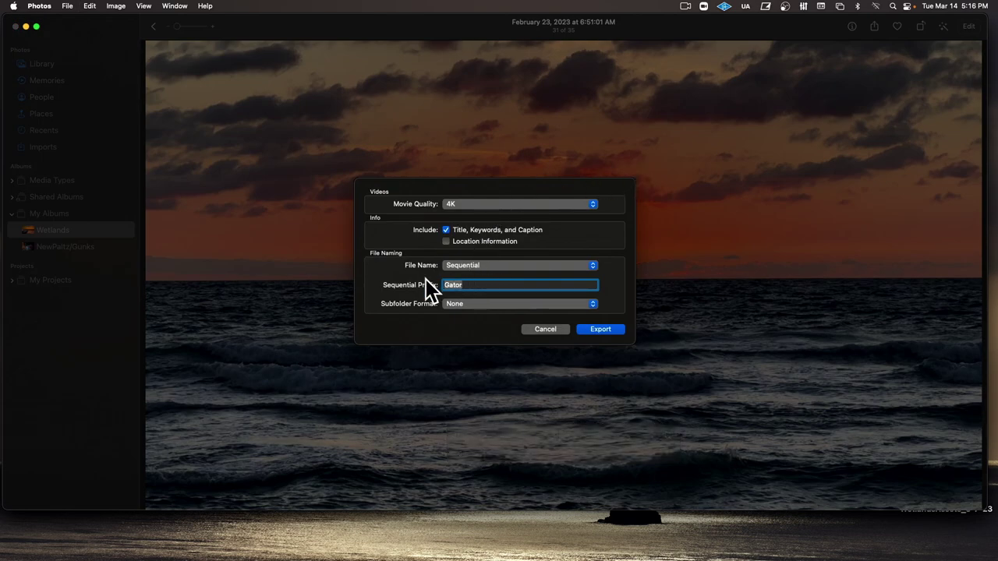
text(Sunrise)
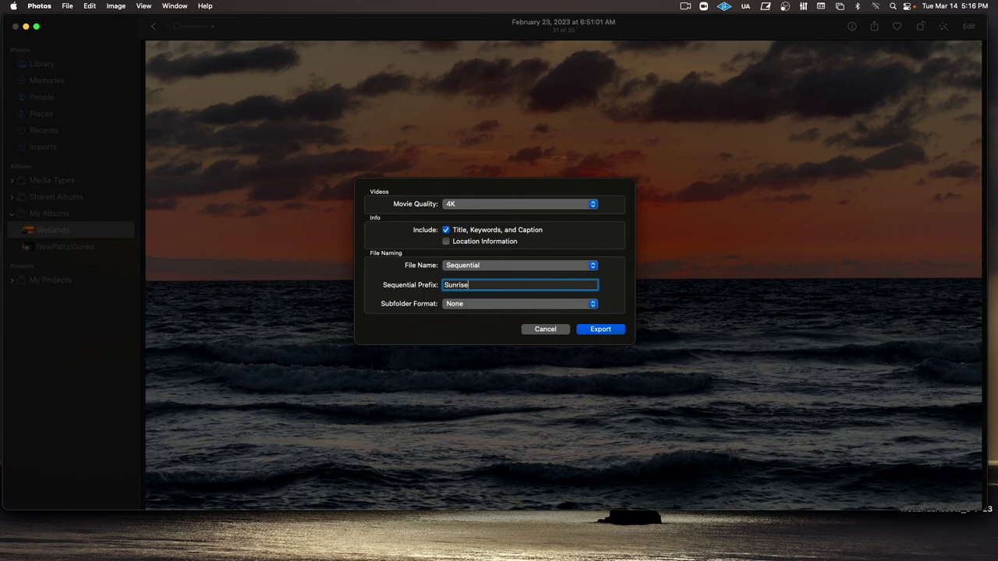
text(Beach)
key(Return)
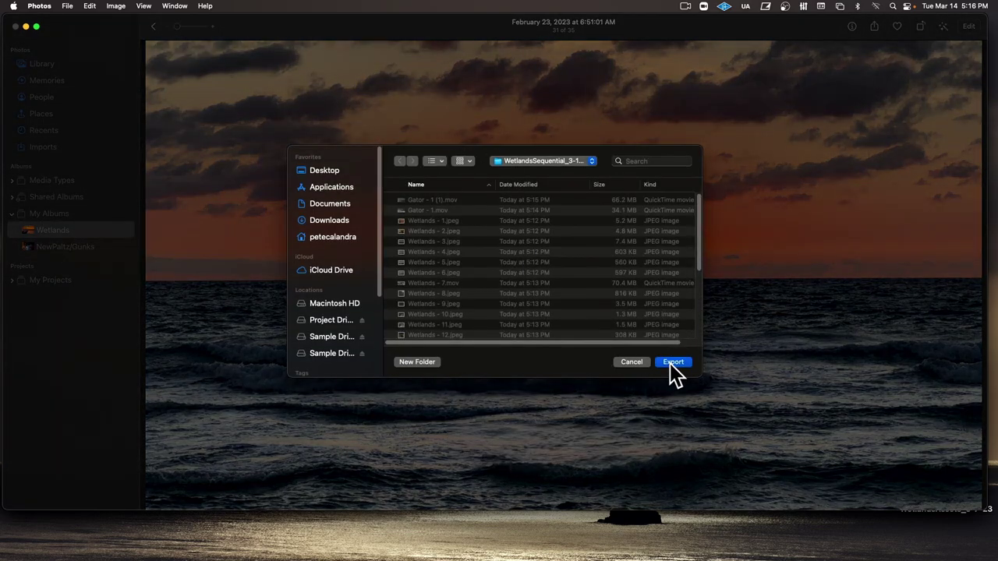
click(670, 363)
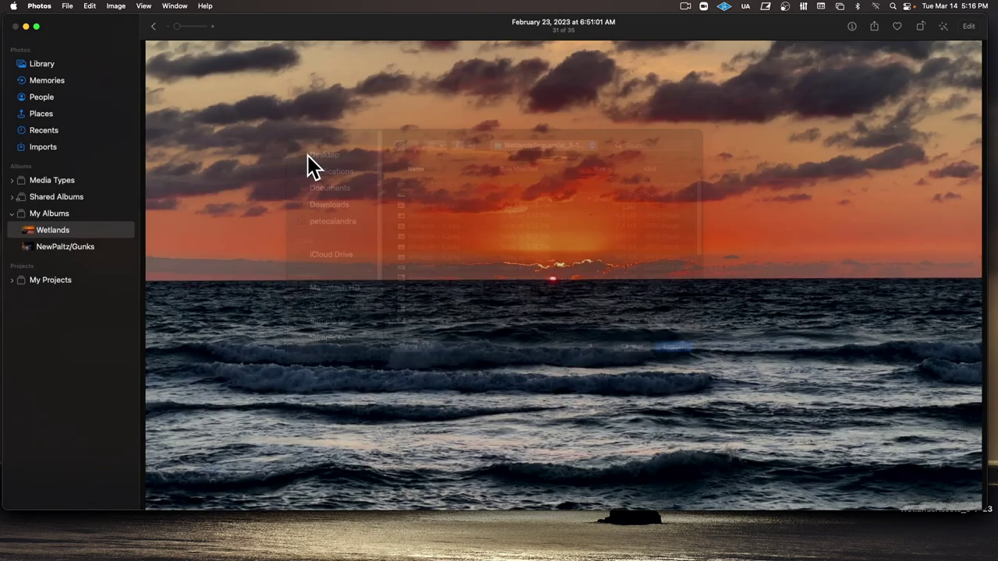
click(153, 29)
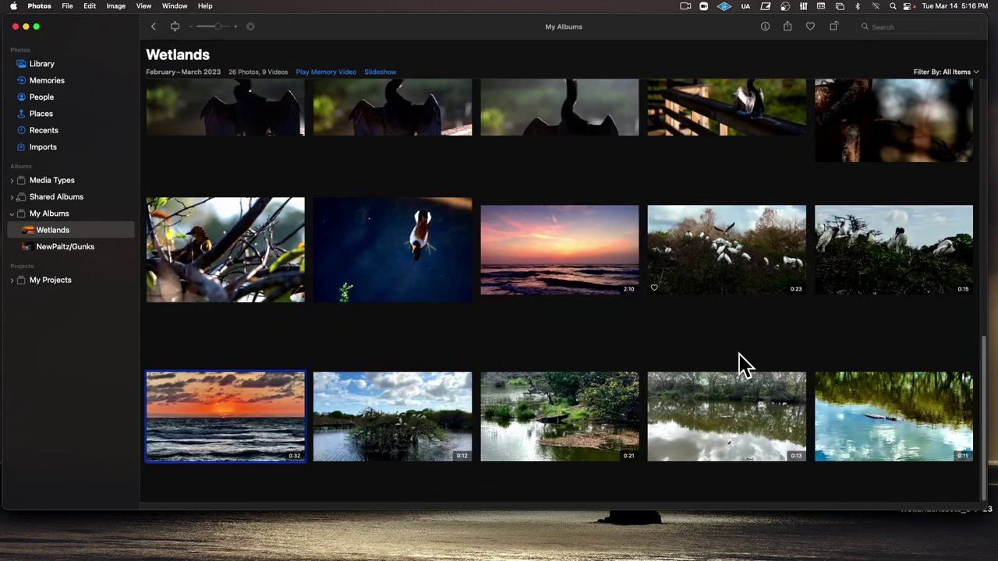
Play the start of the 2:10 ocean video, view the 32-second sunrise video again and return to the album.
click(571, 265)
key(space)
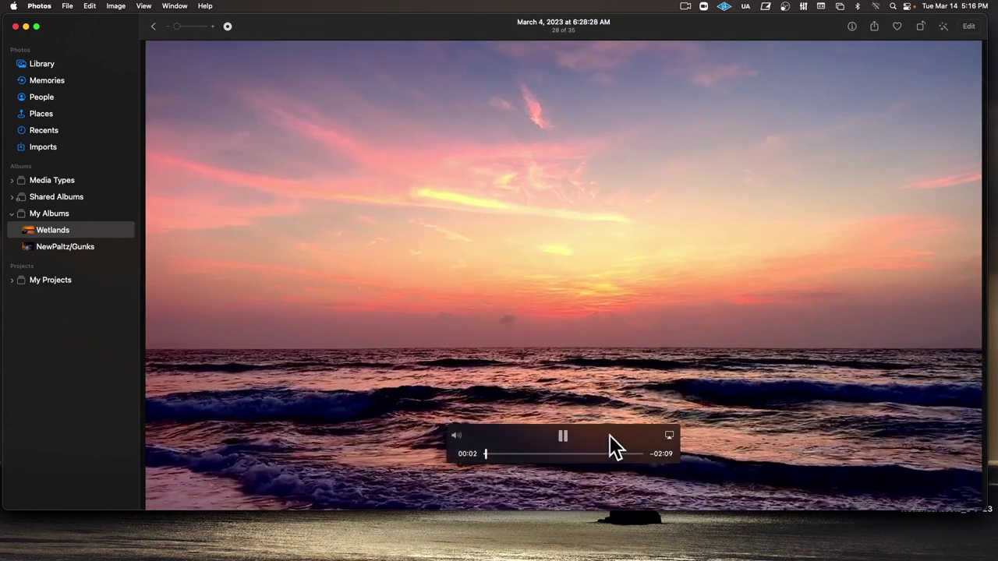
key(Escape)
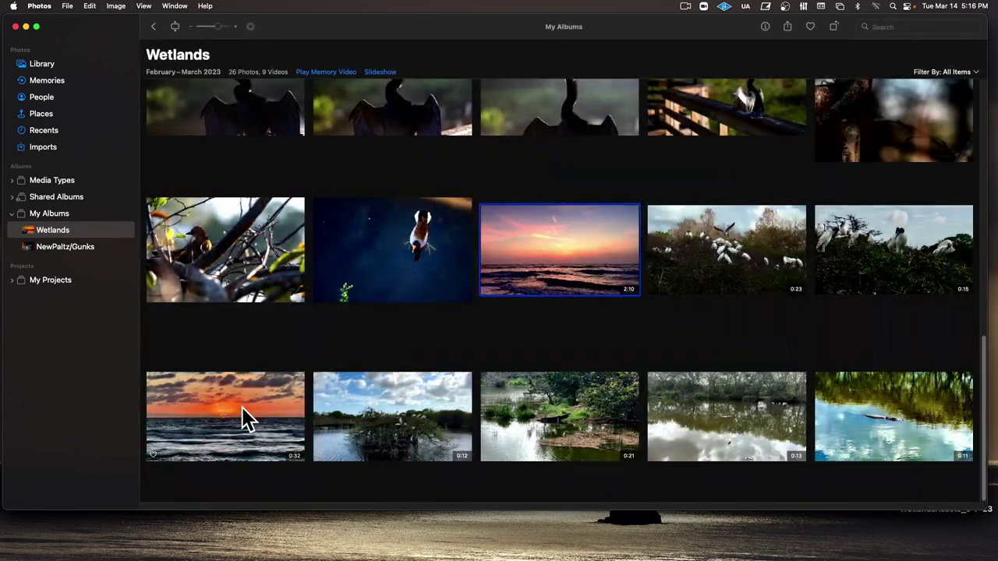
double_click(241, 407)
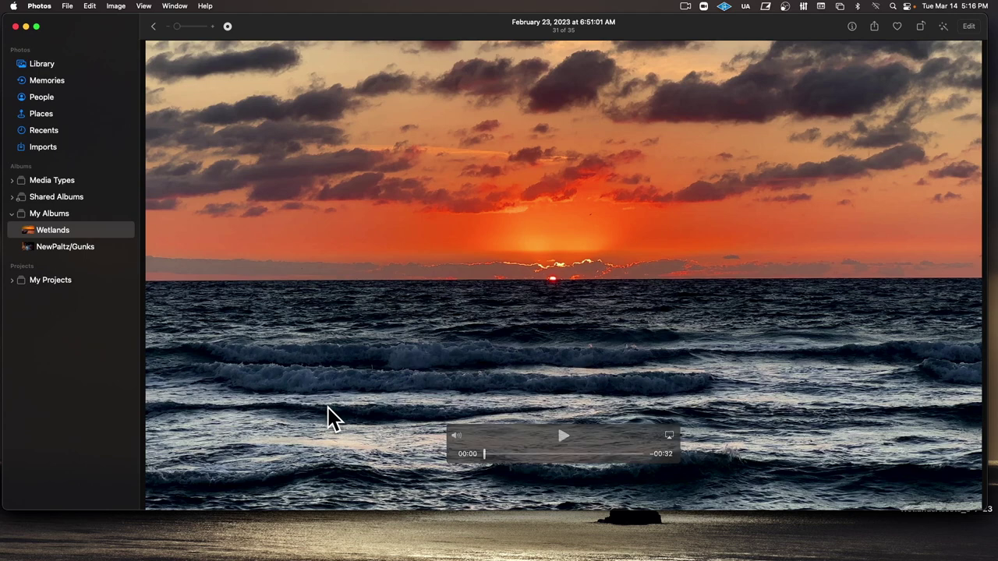
key(Escape)
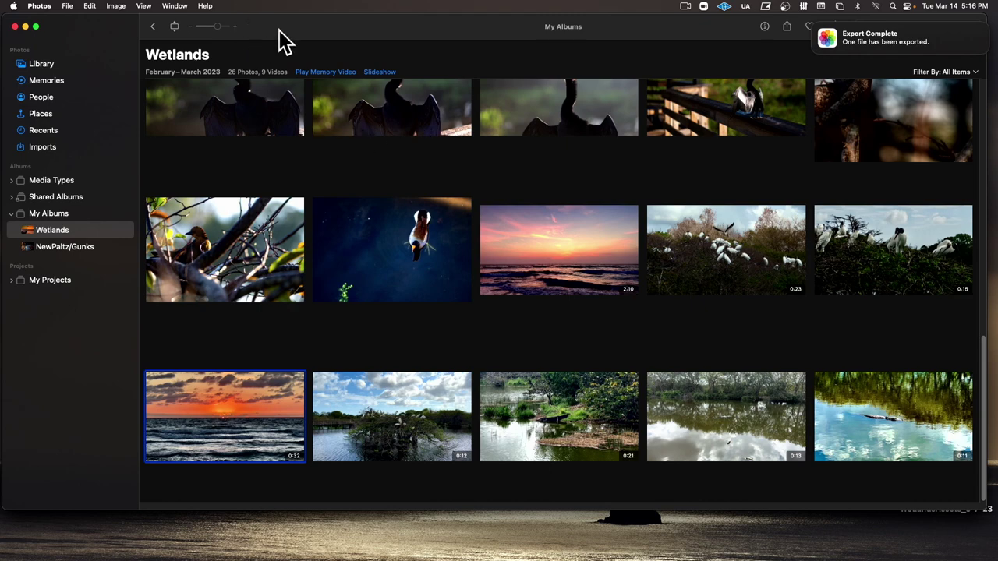
Hide Photos, move the WetlandsSequential_3-14-23_PC folder toward the middle of the desktop and open Google Chrome.
key(super+h)
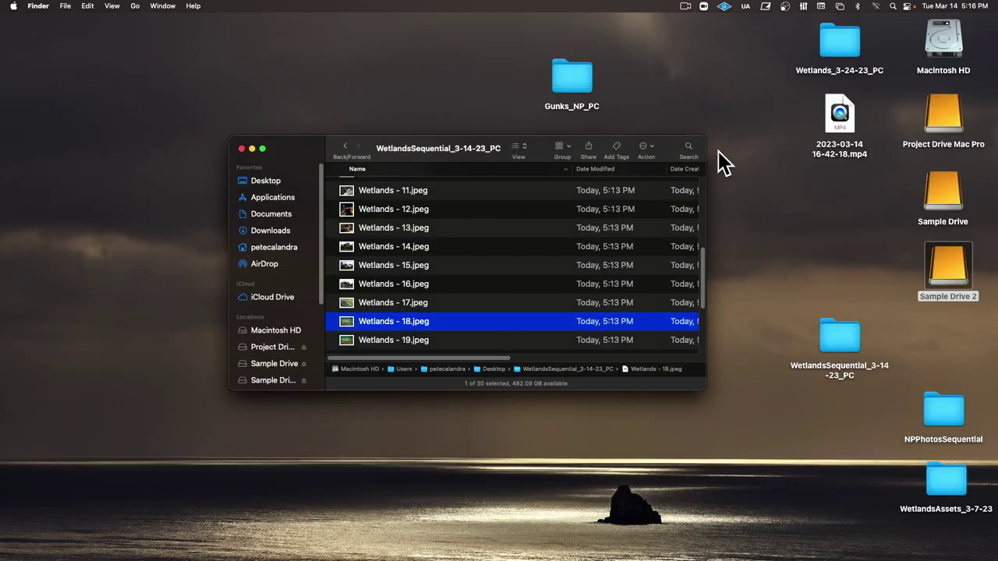
drag(843, 345, 807, 282)
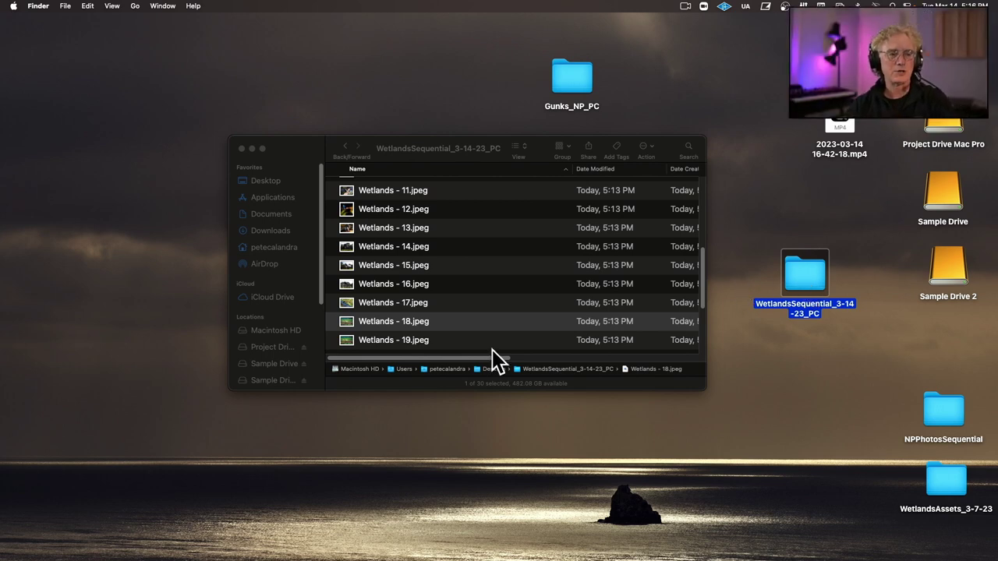
mouse_move(261, 556)
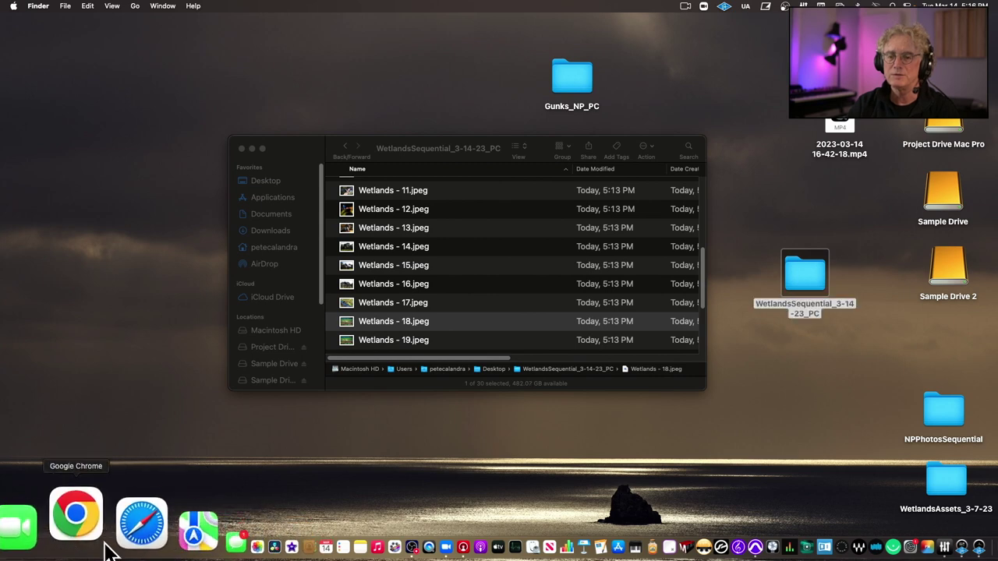
click(96, 546)
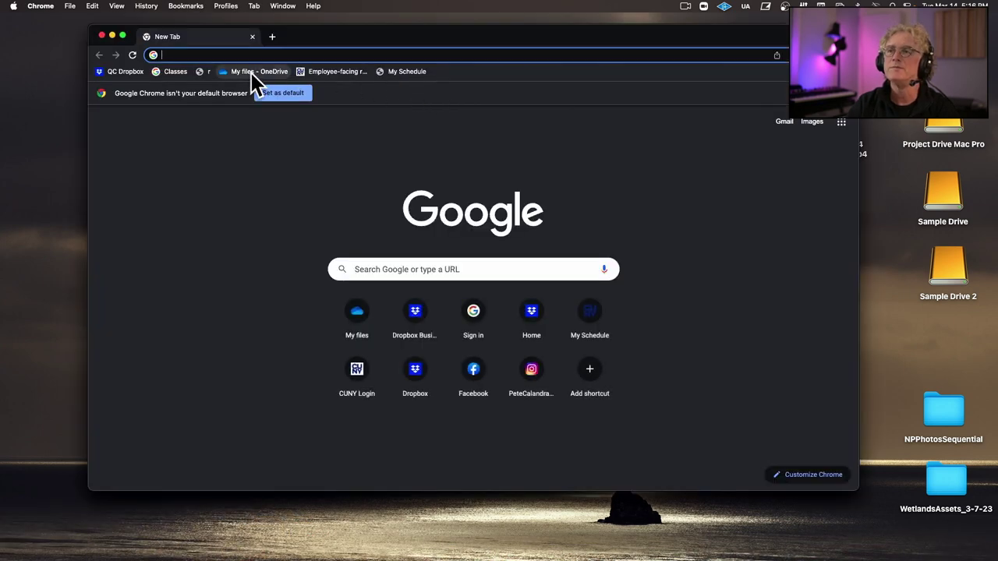
Open the OneDrive files page, create a folder named WetlandsAssets there and open it.
click(251, 73)
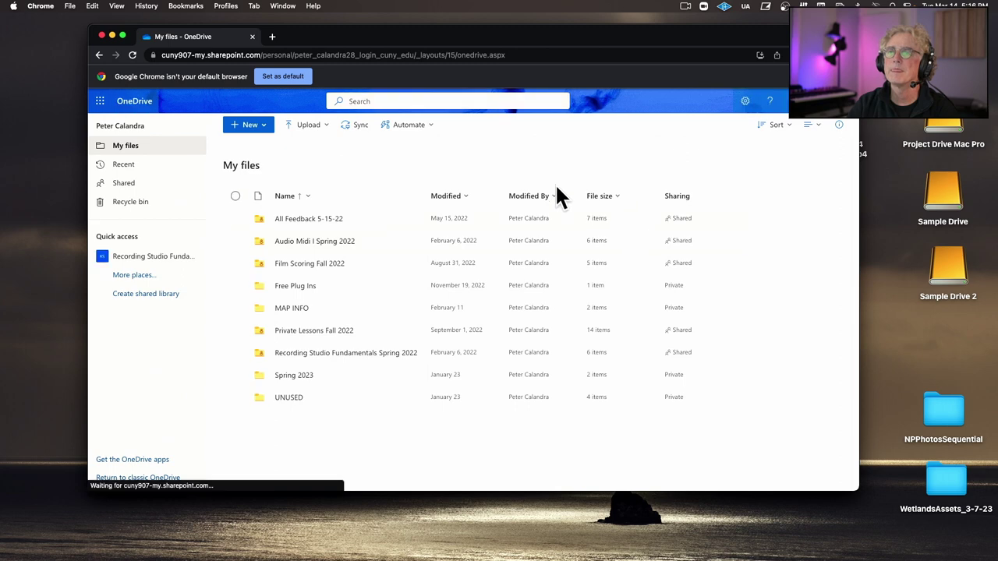
click(257, 126)
click(251, 148)
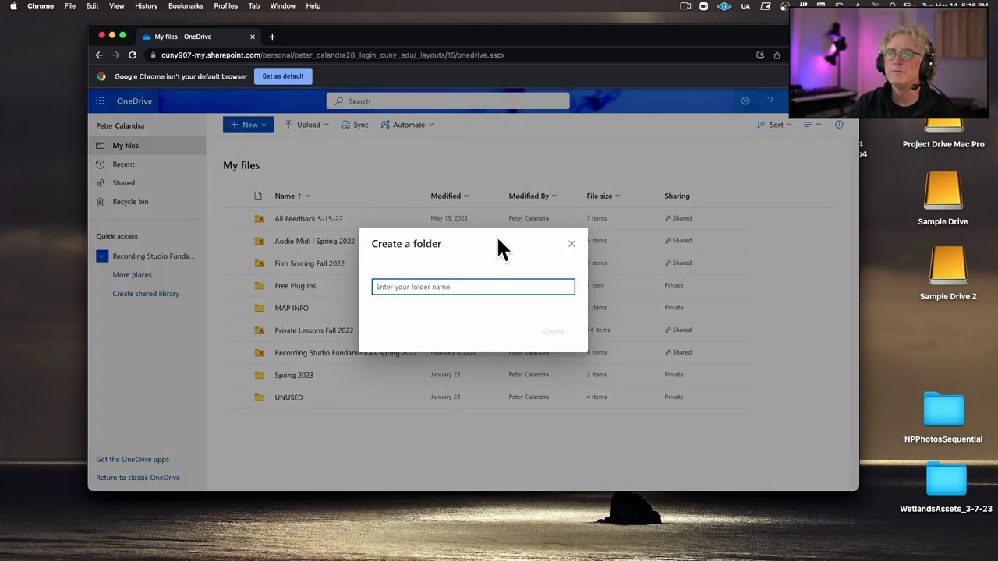
text(WetlandsAssets)
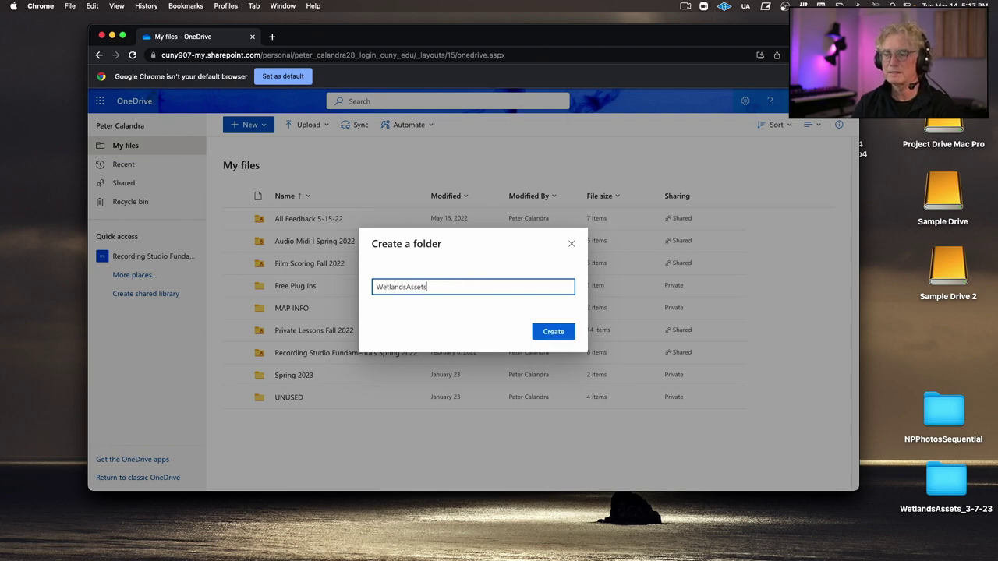
key(Return)
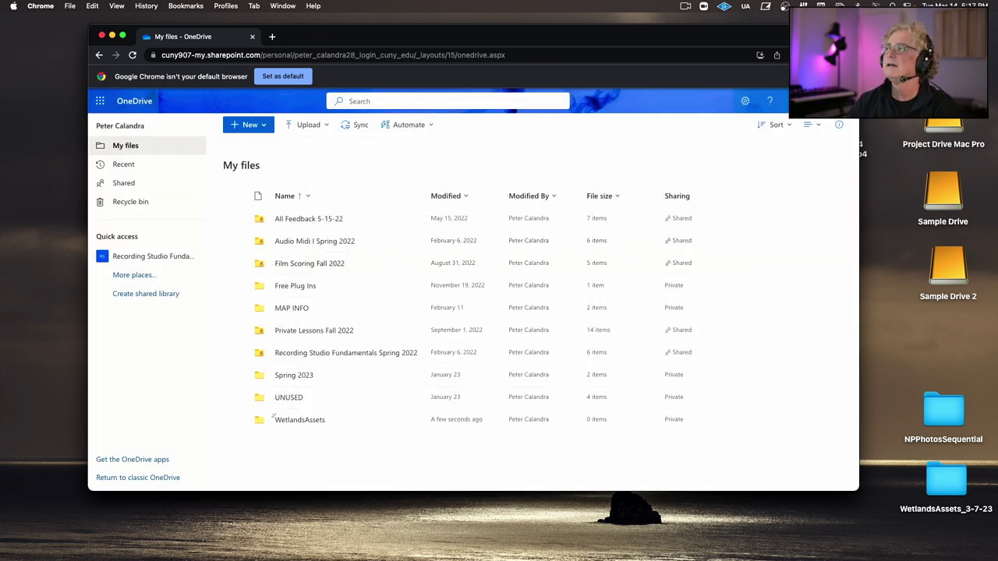
click(315, 419)
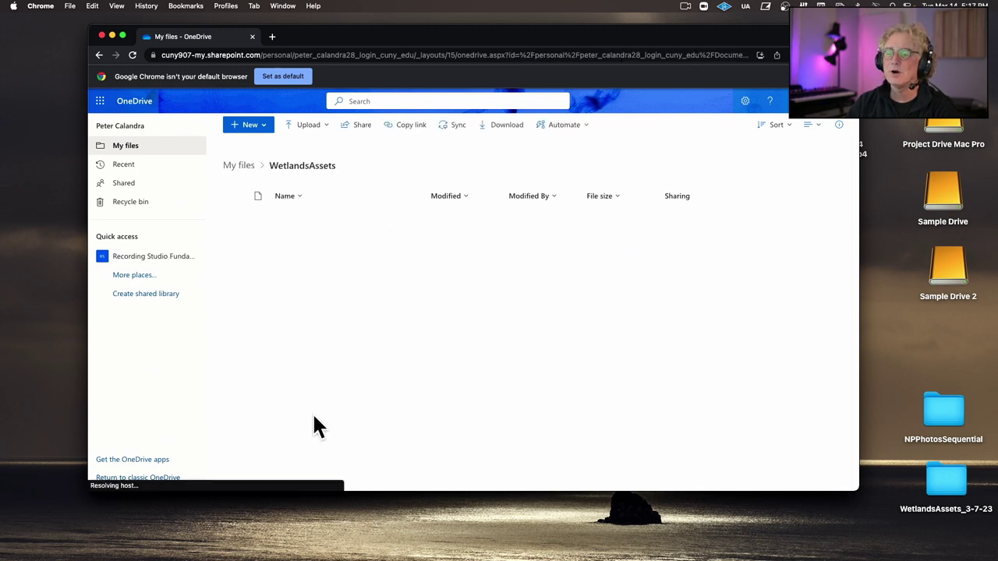
Upload all files from the desktop folder WetlandsSequential_3-14-23_PC into the empty WetlandsAssets folder on OneDrive.
drag(640, 42, 498, 40)
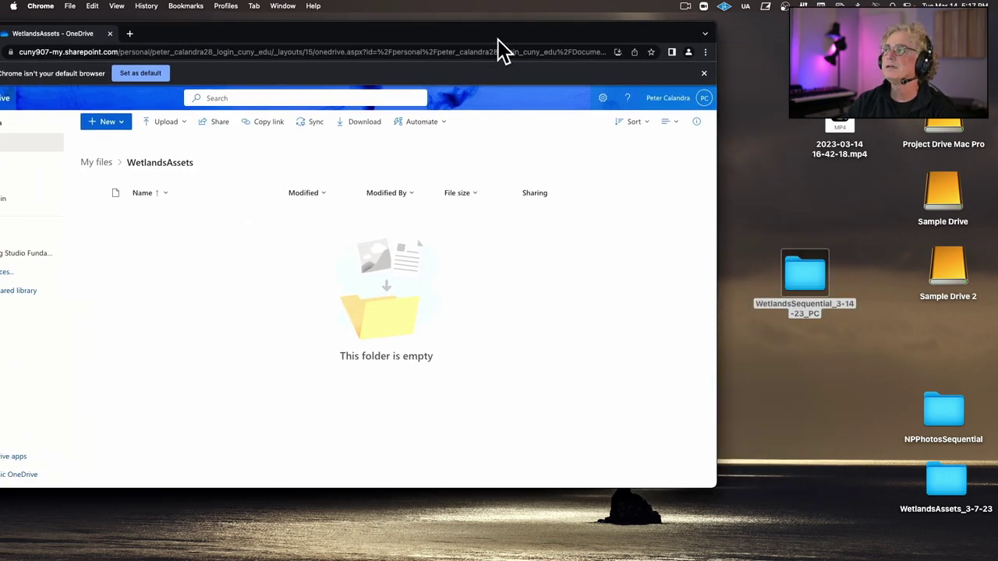
click(815, 277)
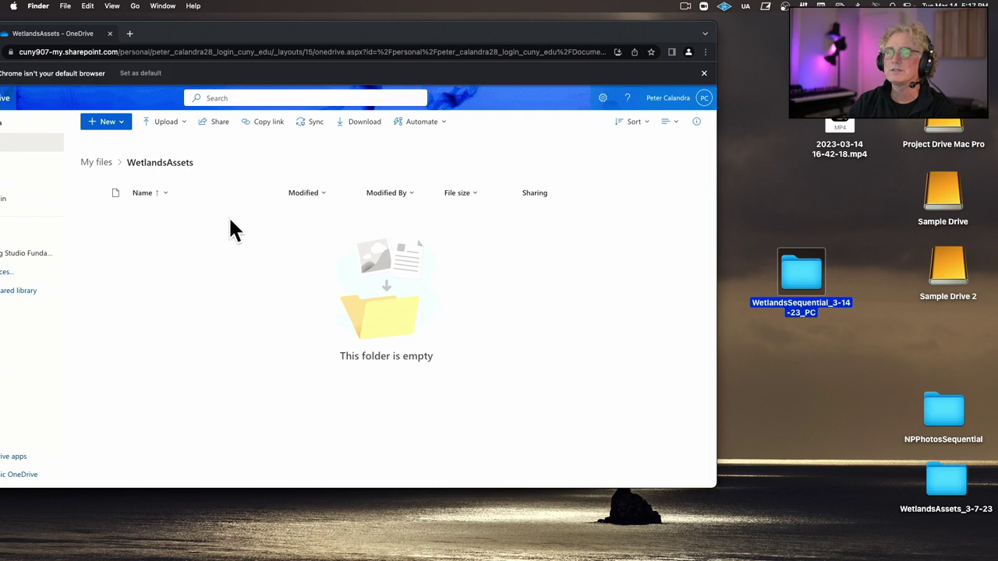
double_click(799, 273)
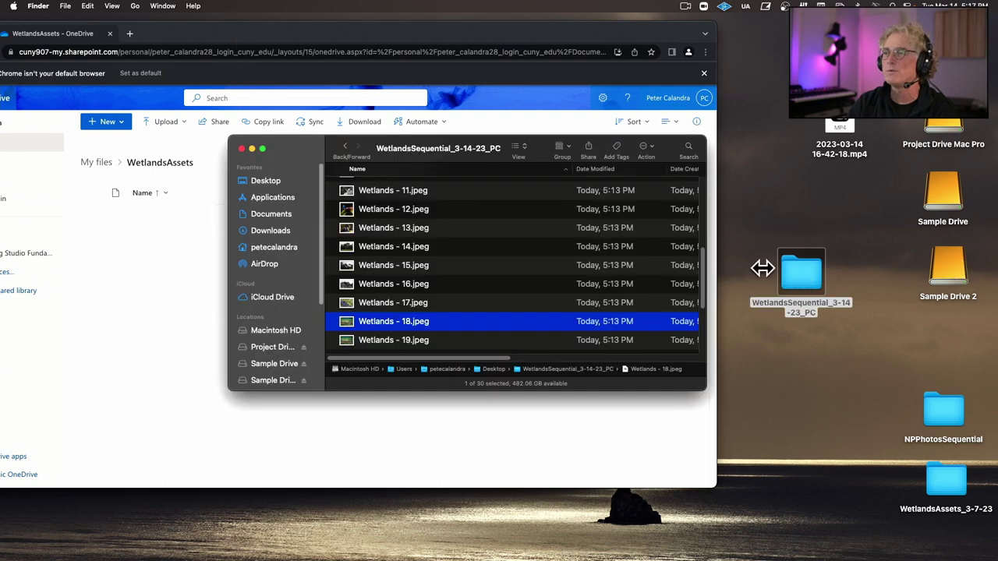
click(403, 343)
key(super+a)
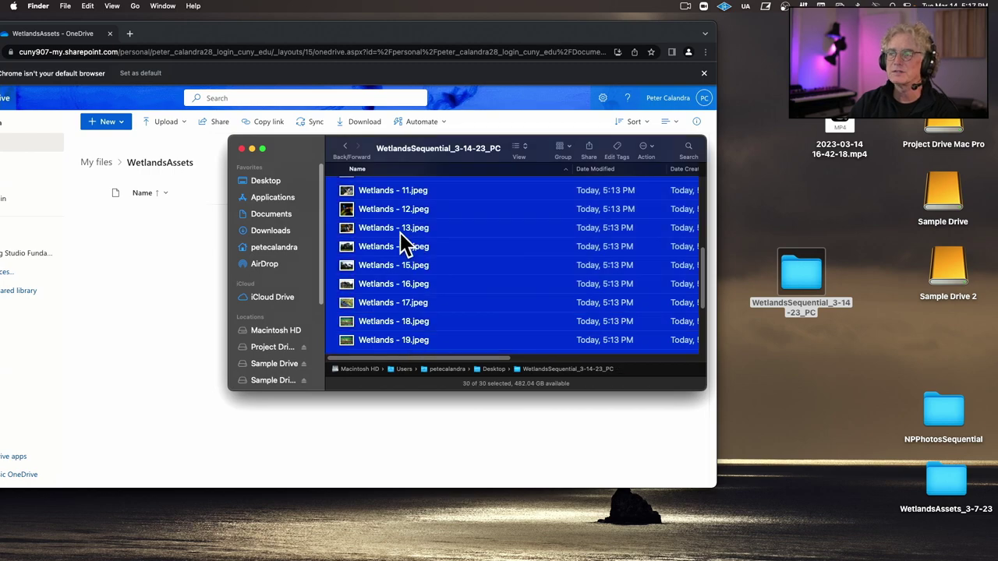
drag(407, 242, 196, 267)
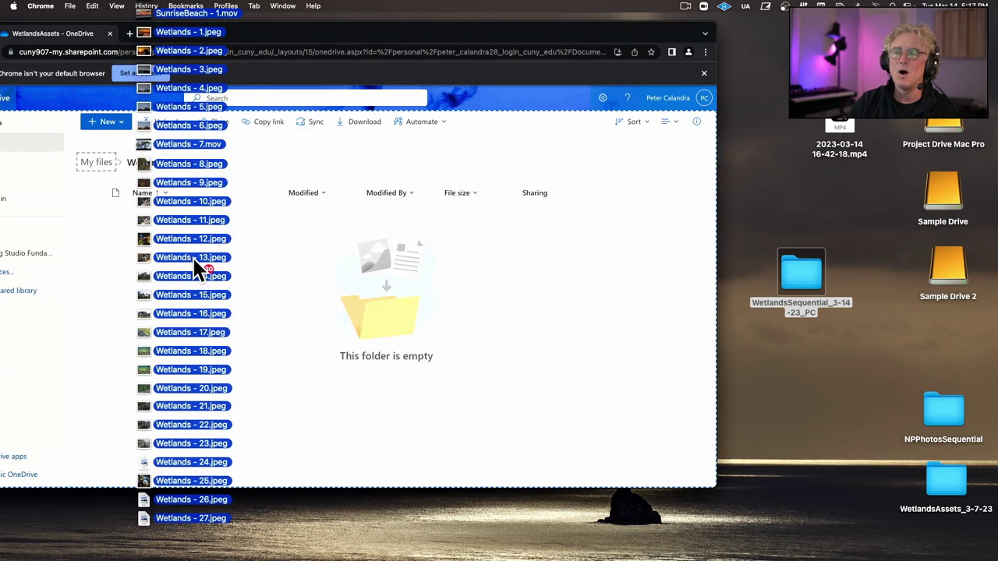
Check the activity details and upload progress of the WetlandsAssets folder.
drag(379, 33, 550, 24)
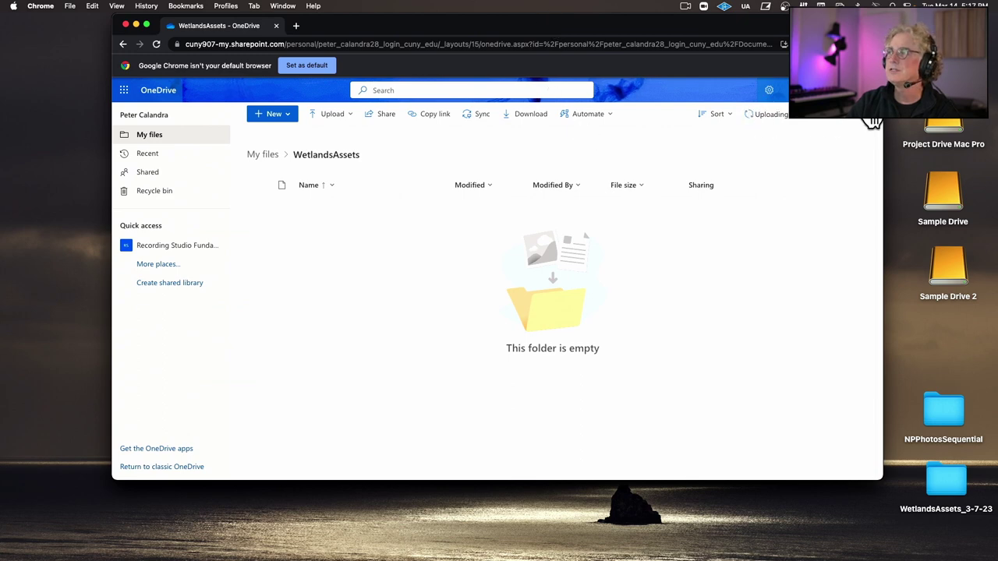
click(834, 120)
click(866, 121)
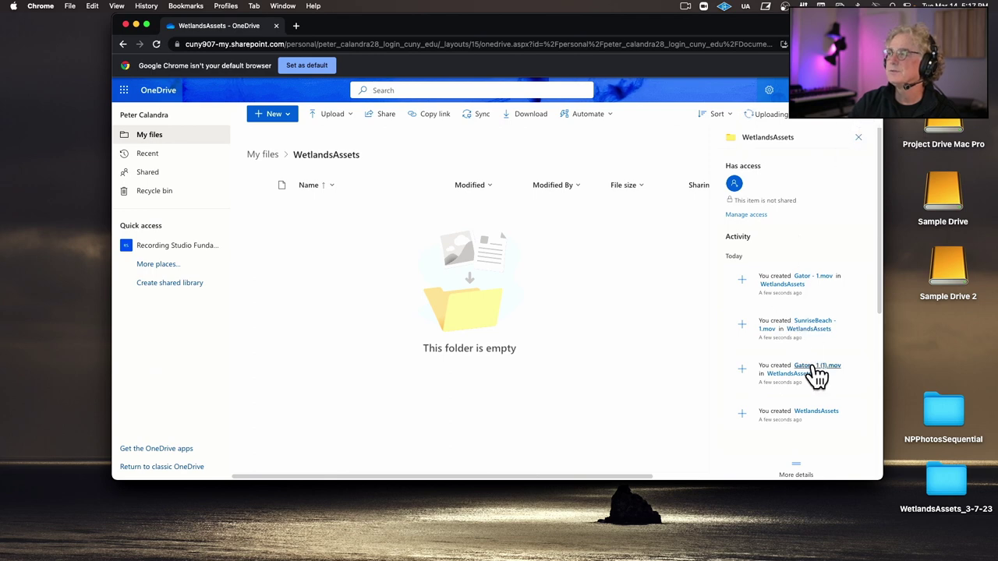
click(811, 118)
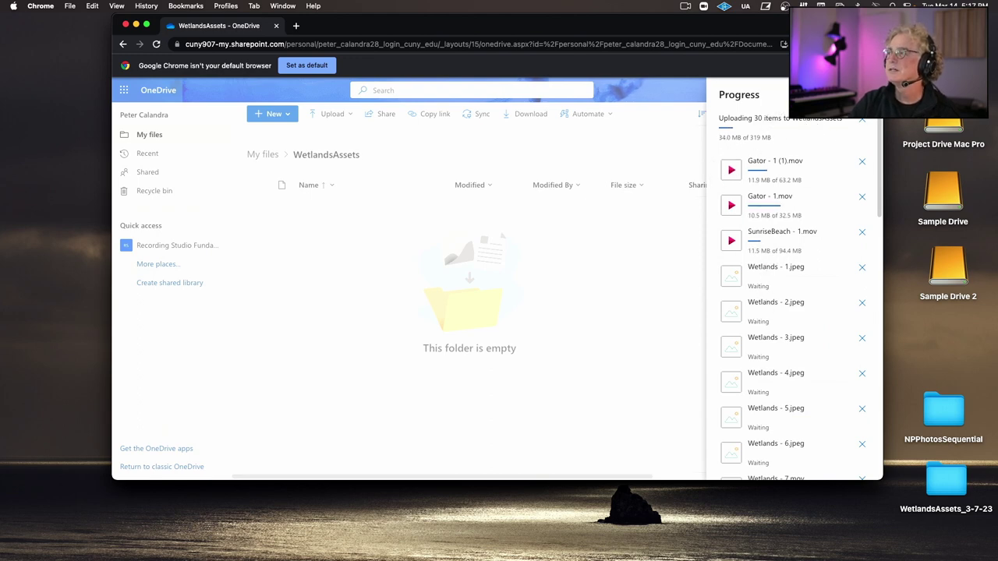
key(Escape)
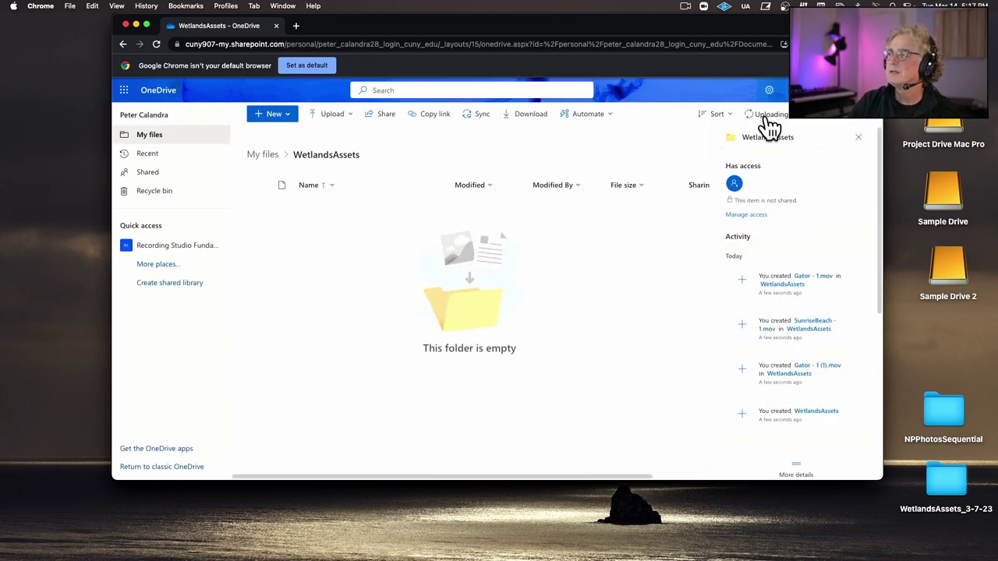
Close the OneDrive browser window and bring up the Dropbox files page in Safari, keeping the desktop folders accessible beside it.
click(125, 25)
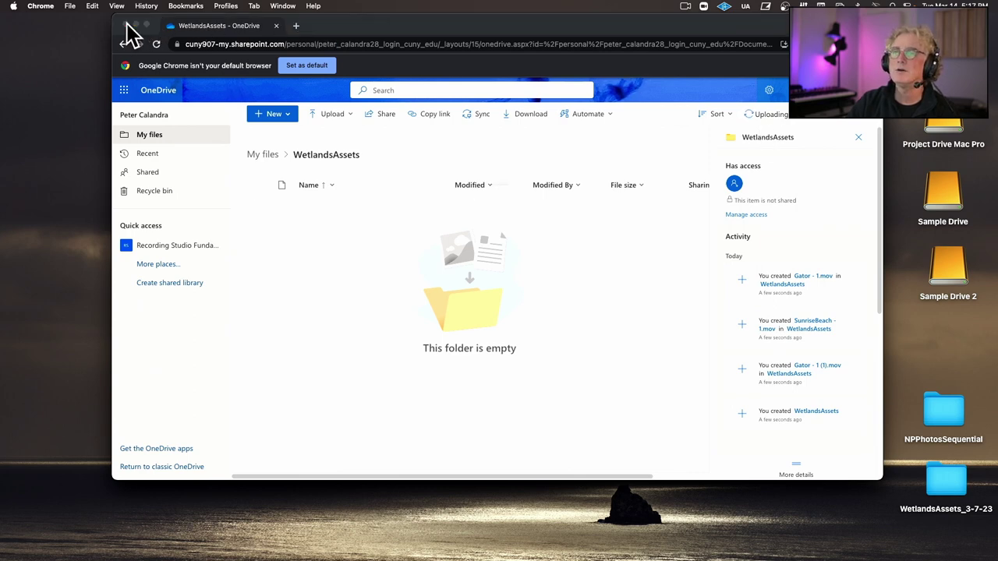
click(528, 215)
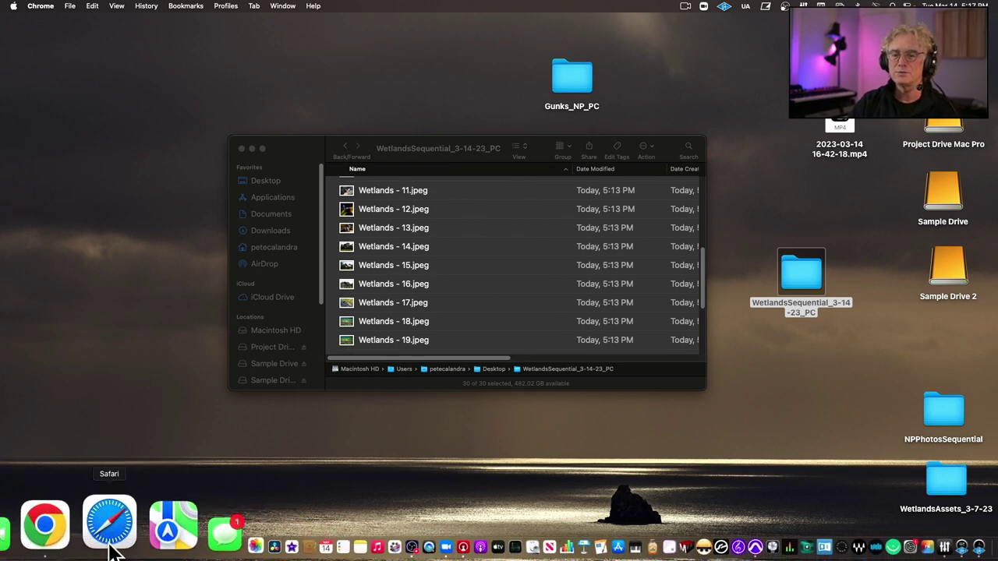
click(111, 538)
key(super+w)
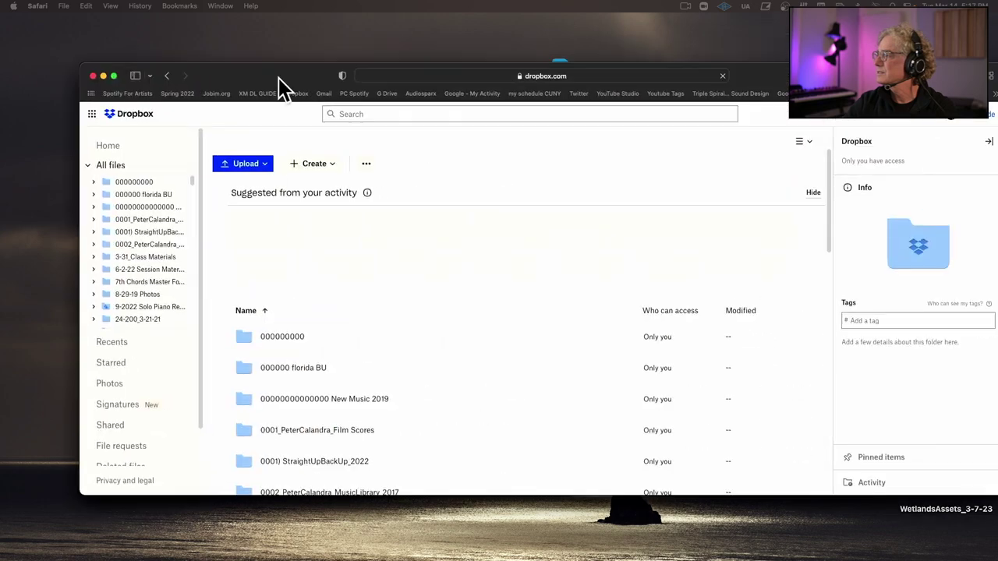
drag(279, 78, 211, 41)
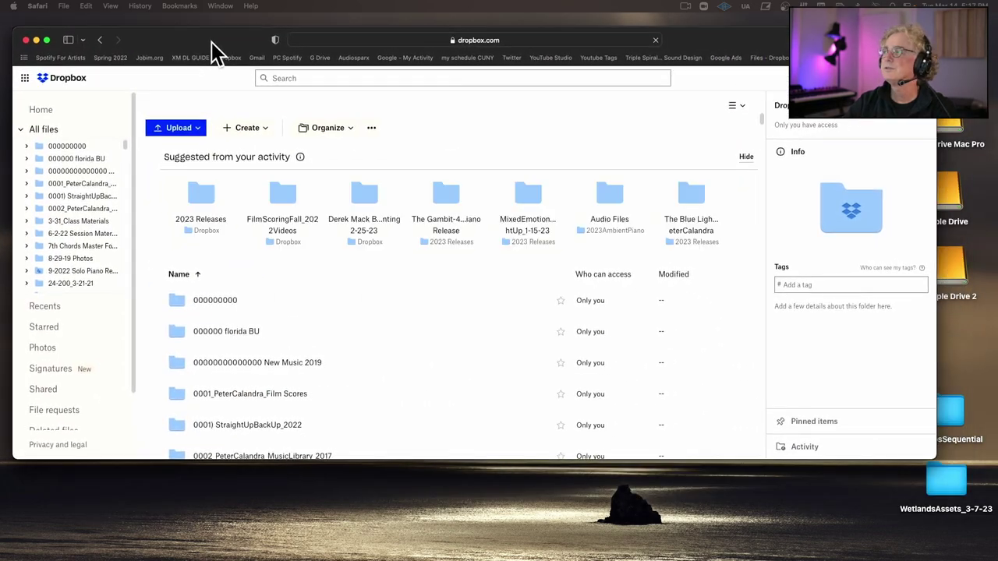
double_click(212, 42)
drag(719, 49, 686, 49)
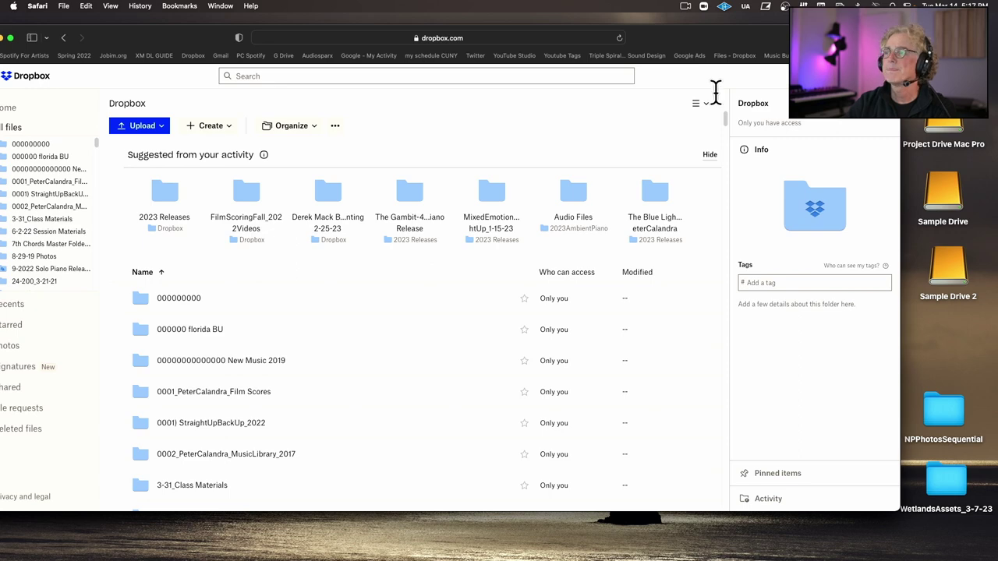
Upload the desktop folder WetlandsAssets_3-7-23 to the main Dropbox file list.
click(945, 477)
drag(945, 477, 417, 133)
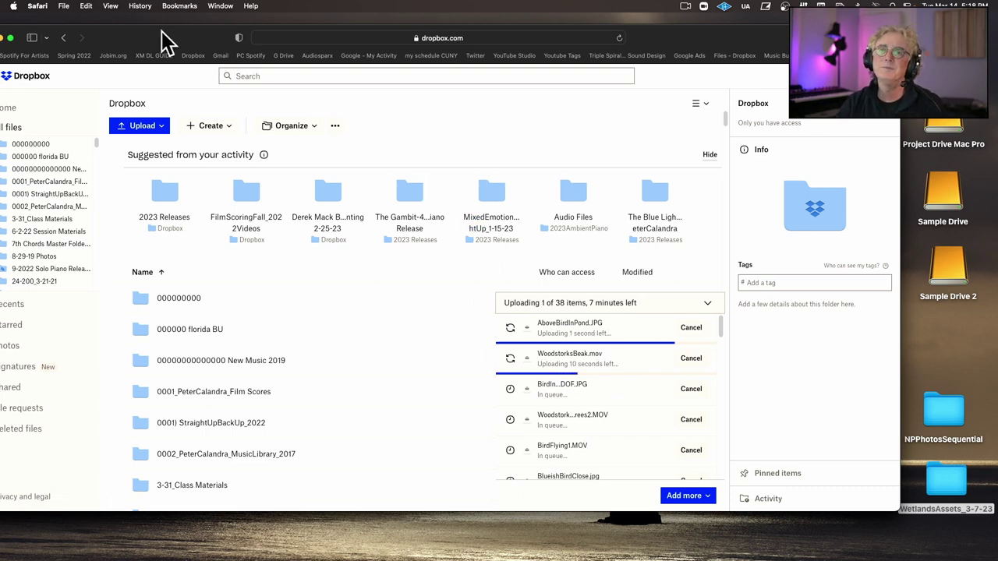
drag(162, 33, 194, 29)
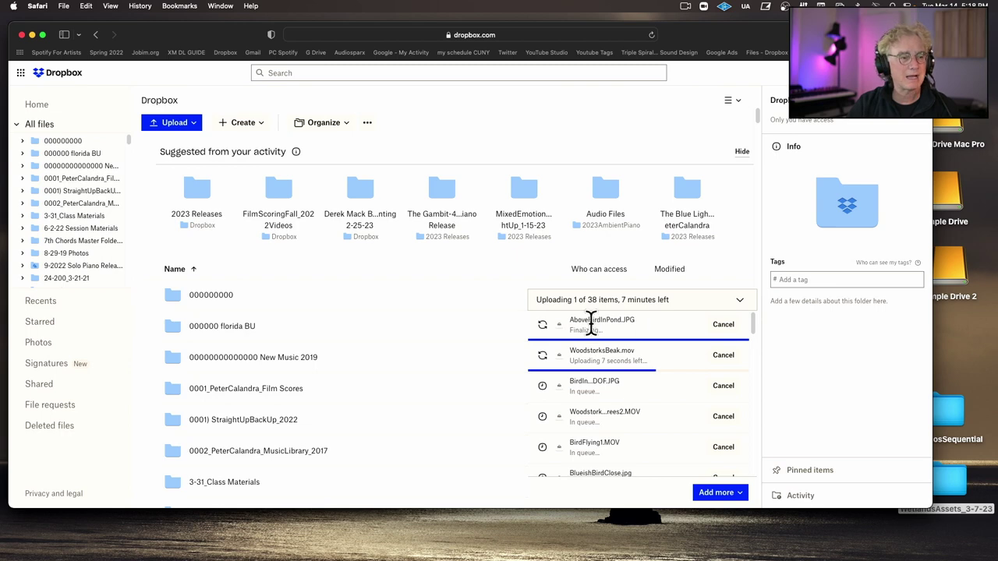
Close the Dropbox window and the WetlandsSequential_3-14-23_PC folder window.
click(21, 35)
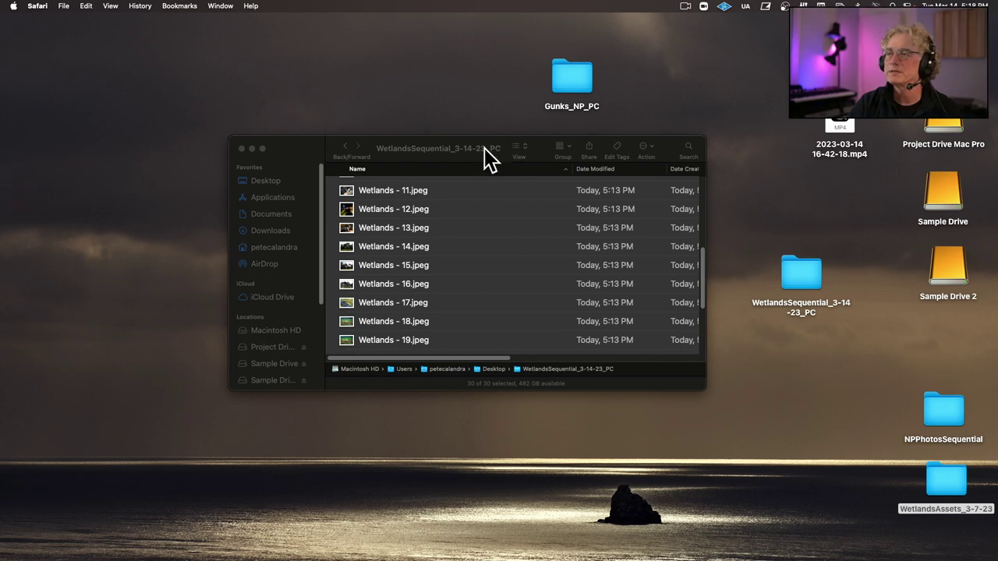
click(400, 145)
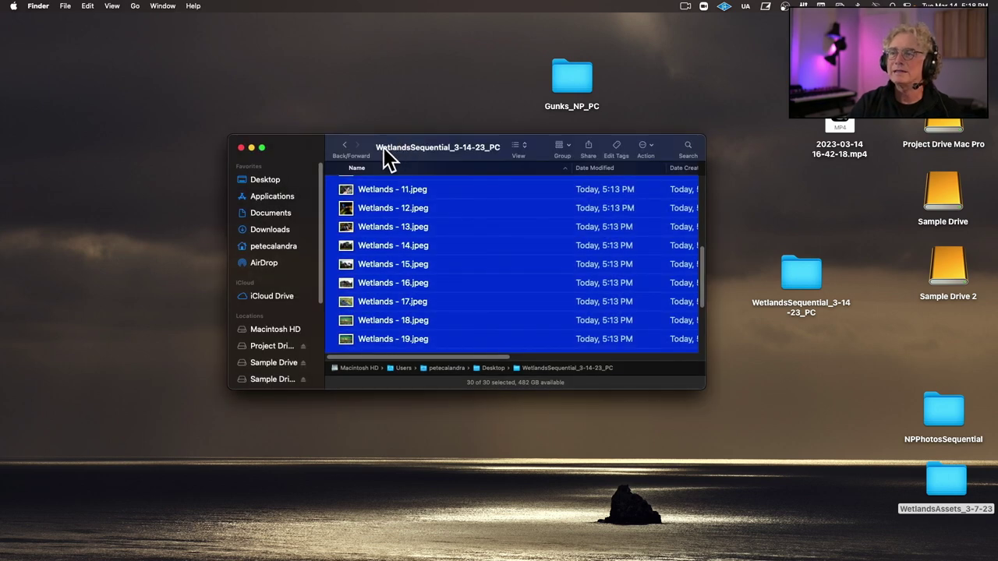
click(240, 148)
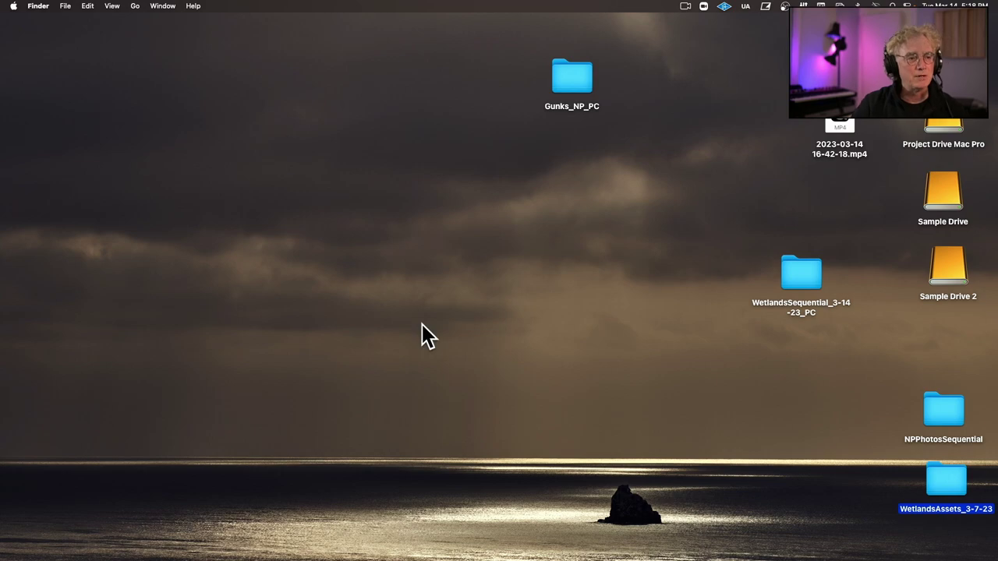
Switch to the Wetlands_3-24-23_PC session in Pro Tools and set the click to sound during play and record.
mouse_move(701, 555)
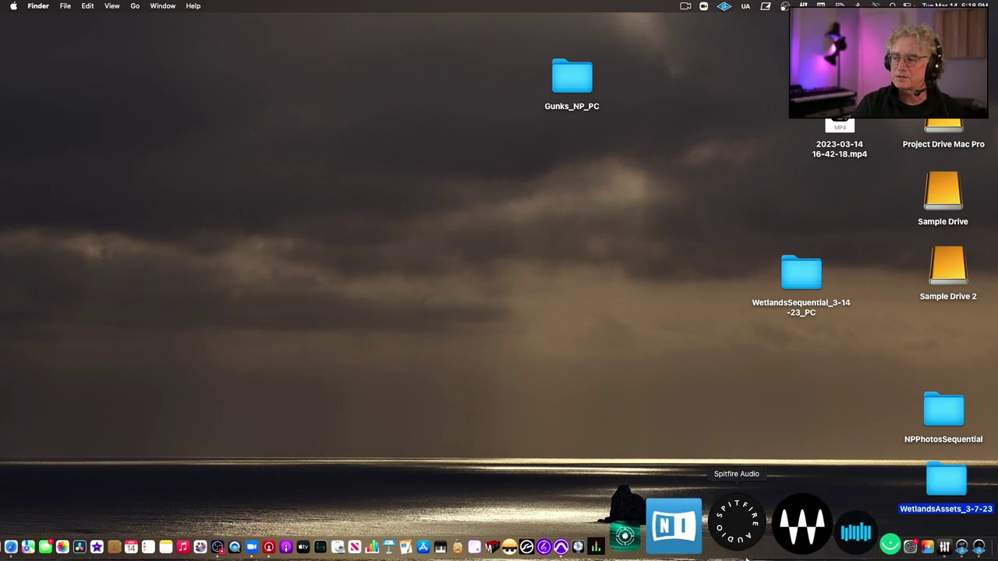
click(672, 526)
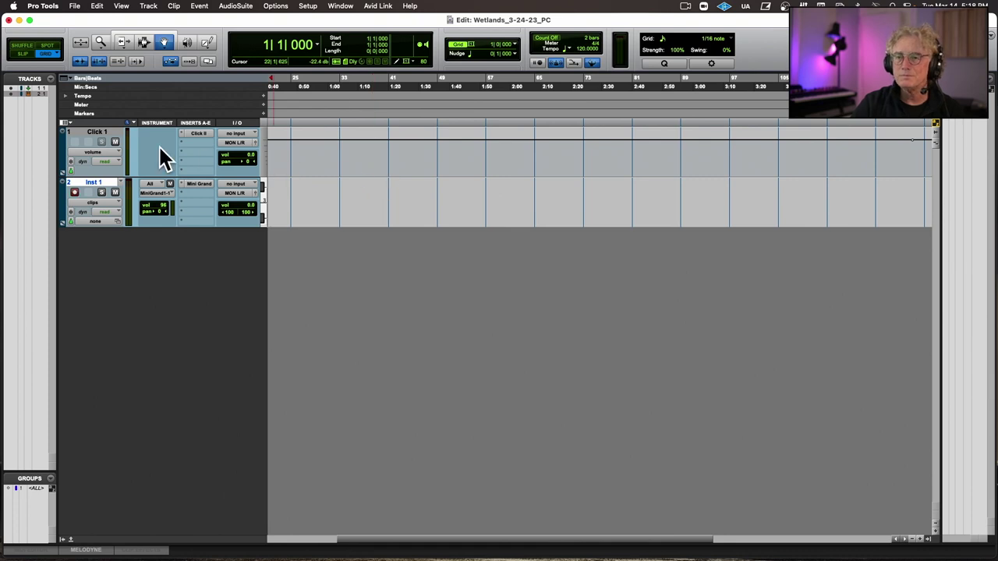
double_click(557, 62)
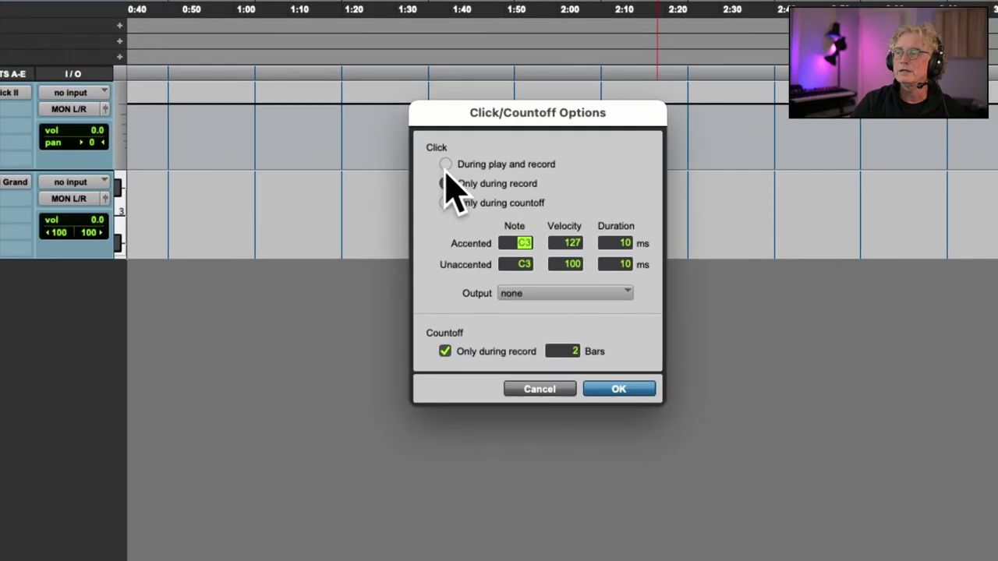
click(445, 165)
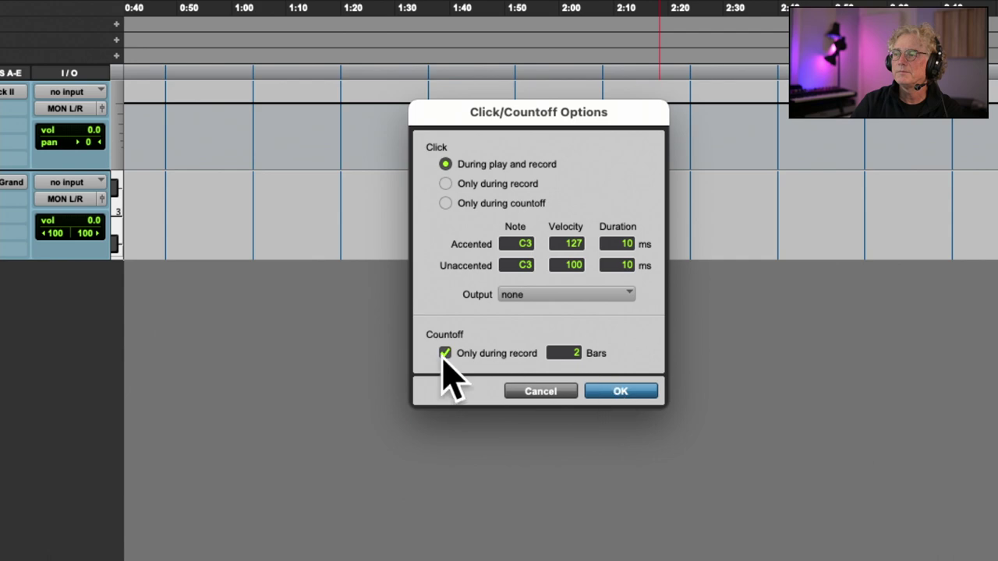
click(614, 391)
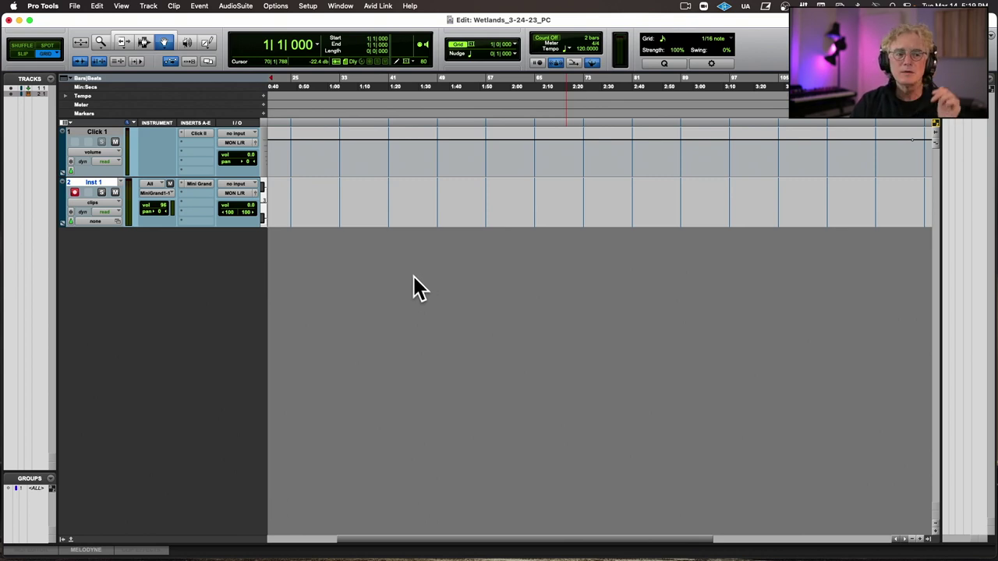
Play the session from its beginning to hear the click at the current tempo, and stop playback.
key(Return)
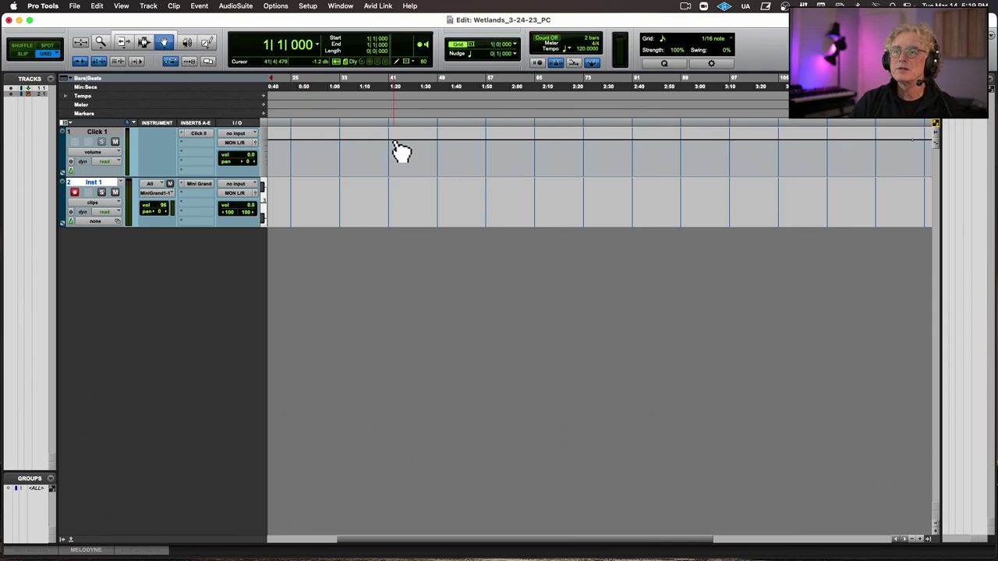
key(space)
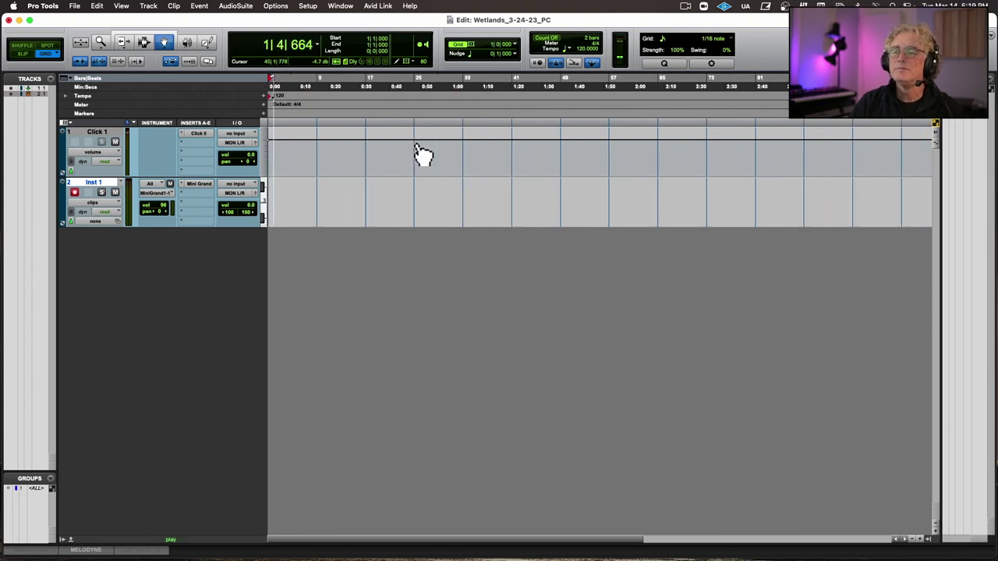
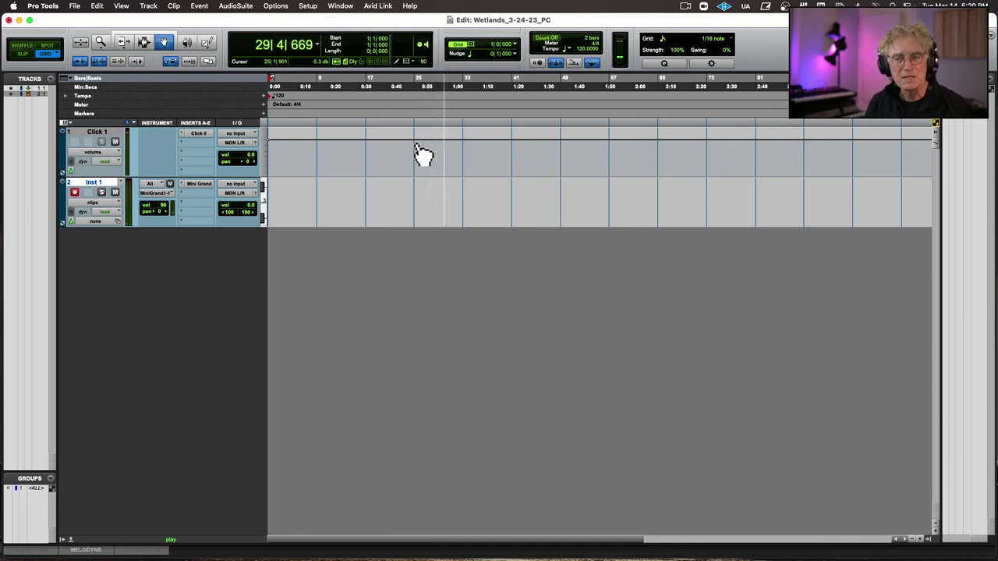
key(space)
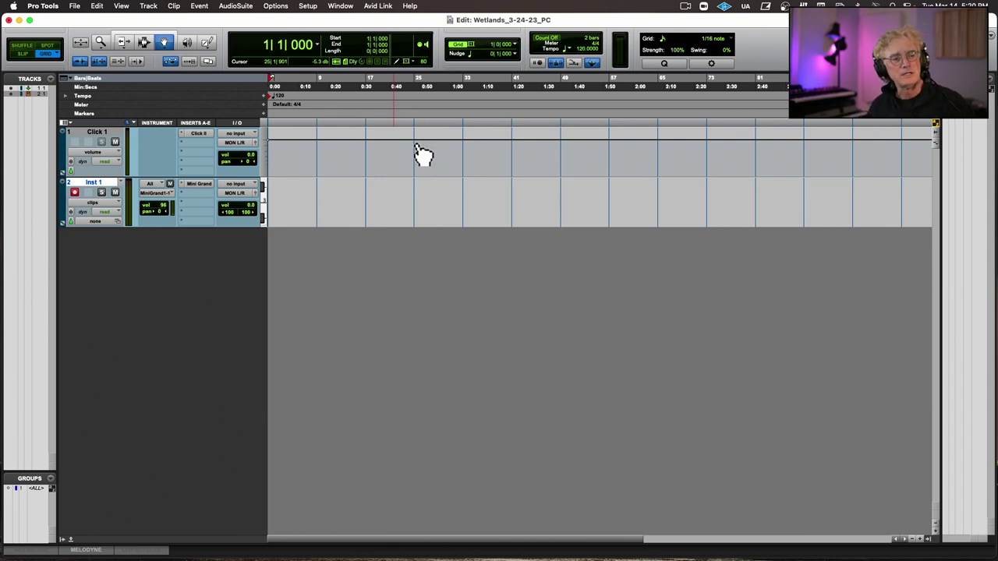
key(shift+r)
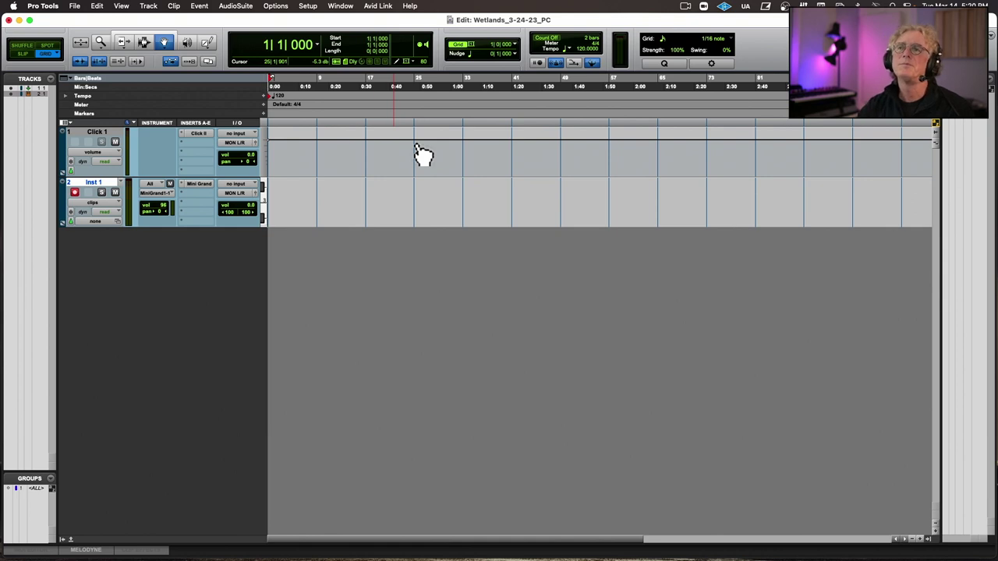
Set the tempo at bar 1 to 100 BPM and play the session briefly to hear the click.
click(264, 96)
text(100)
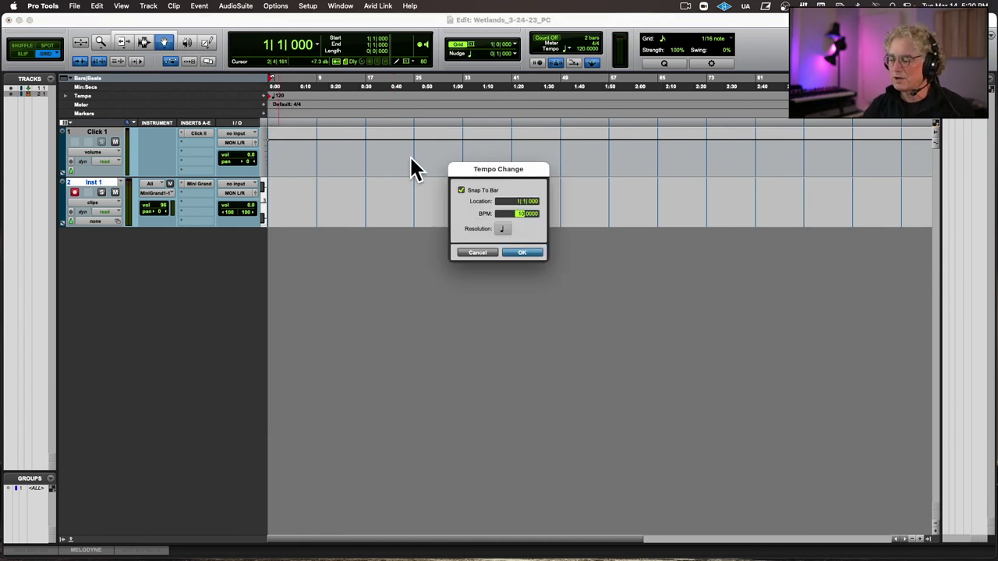
key(Return)
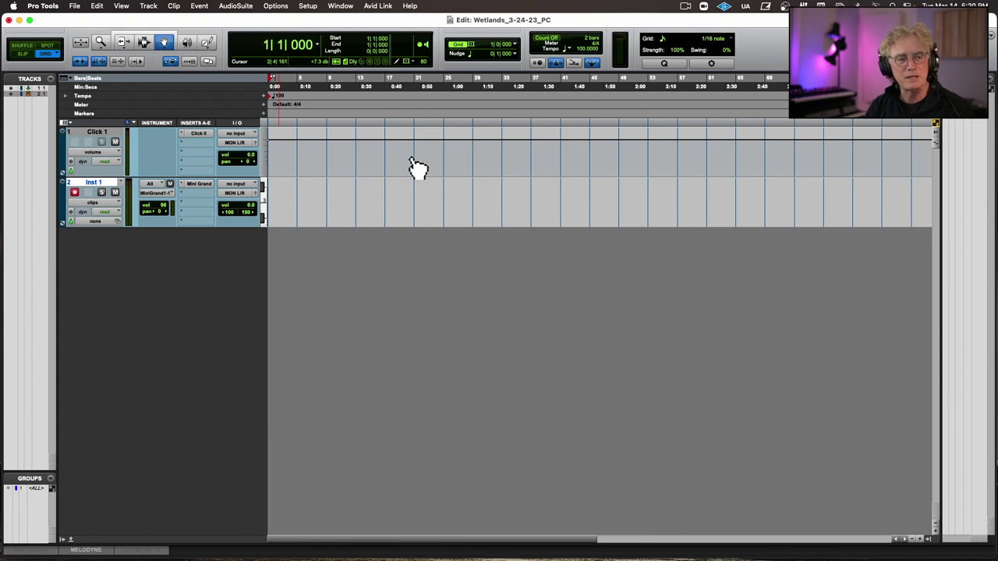
key(space)
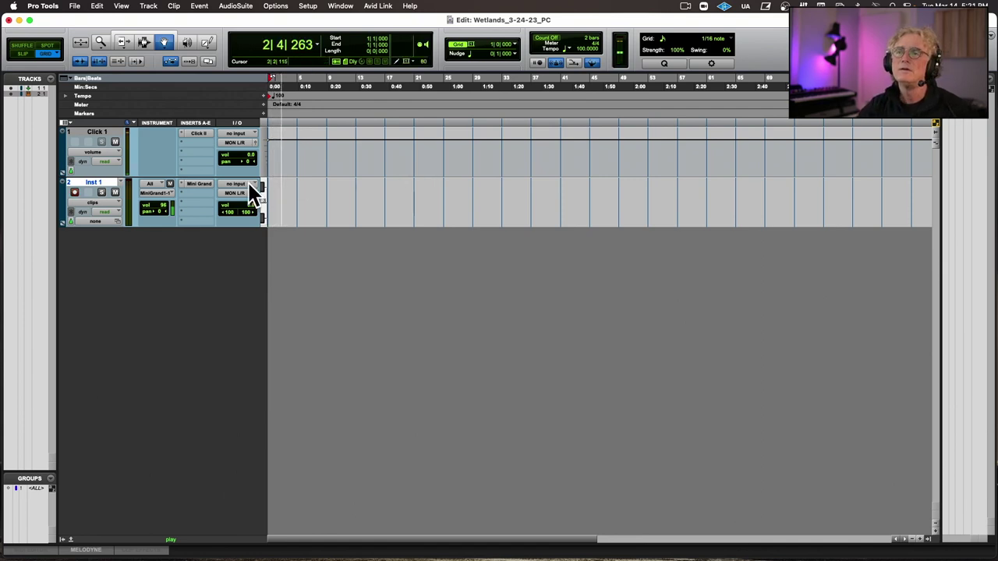
key(space)
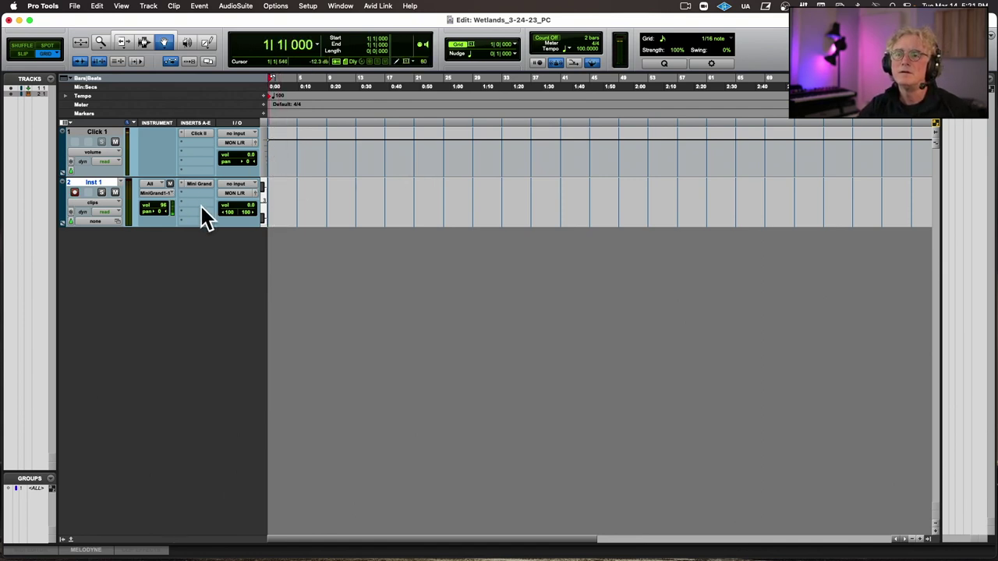
click(160, 193)
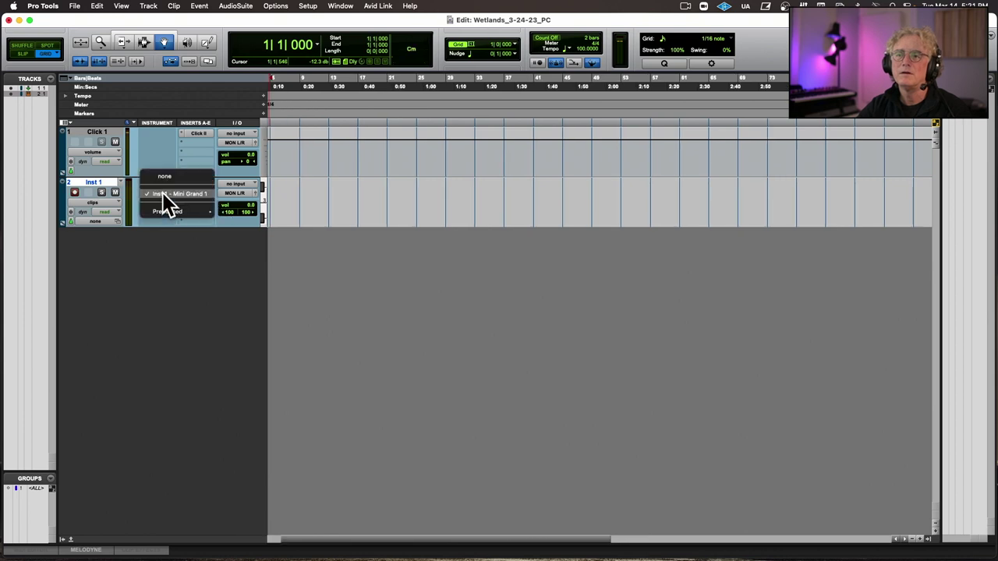
click(162, 193)
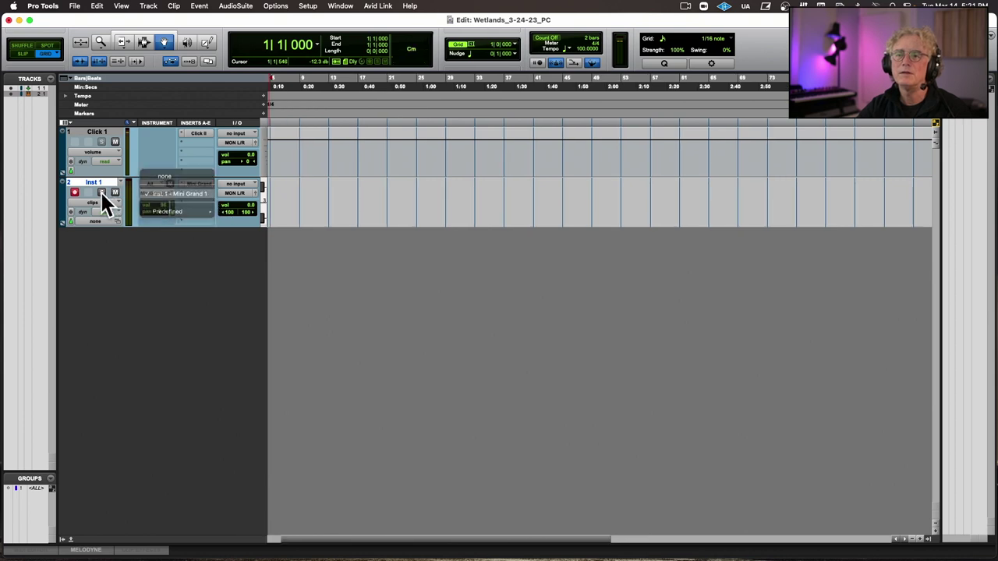
Create a new track below Click 1 from the Avid AIR Instruments Bundle track preset Mini Grand.
click(100, 132)
key(super+shift+n)
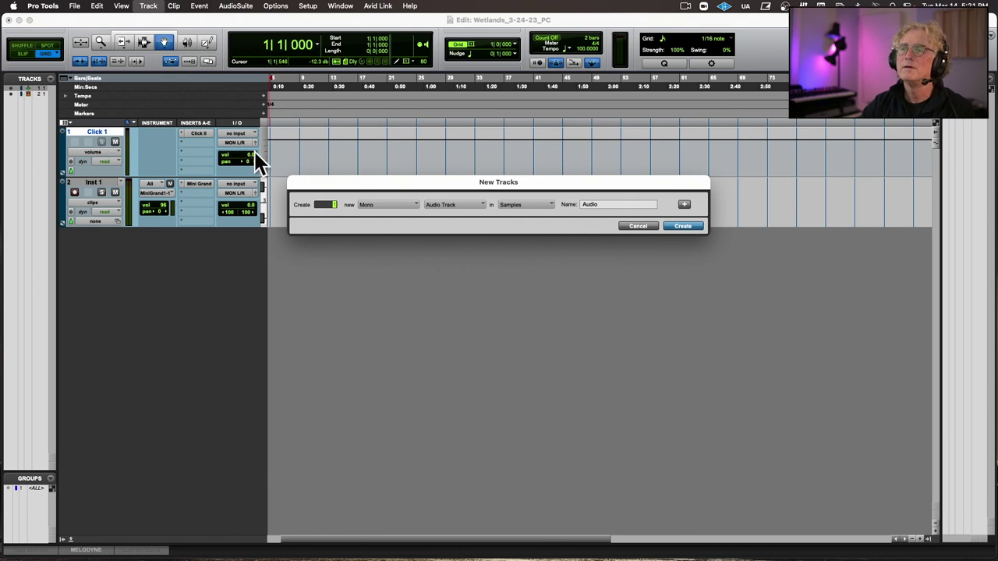
click(378, 205)
click(382, 215)
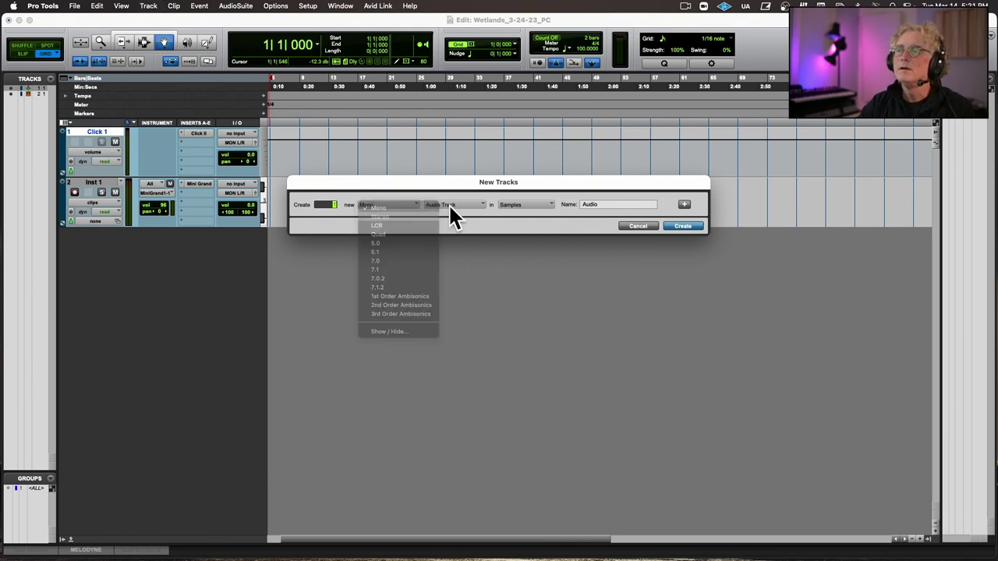
click(449, 203)
mouse_move(457, 276)
mouse_move(508, 278)
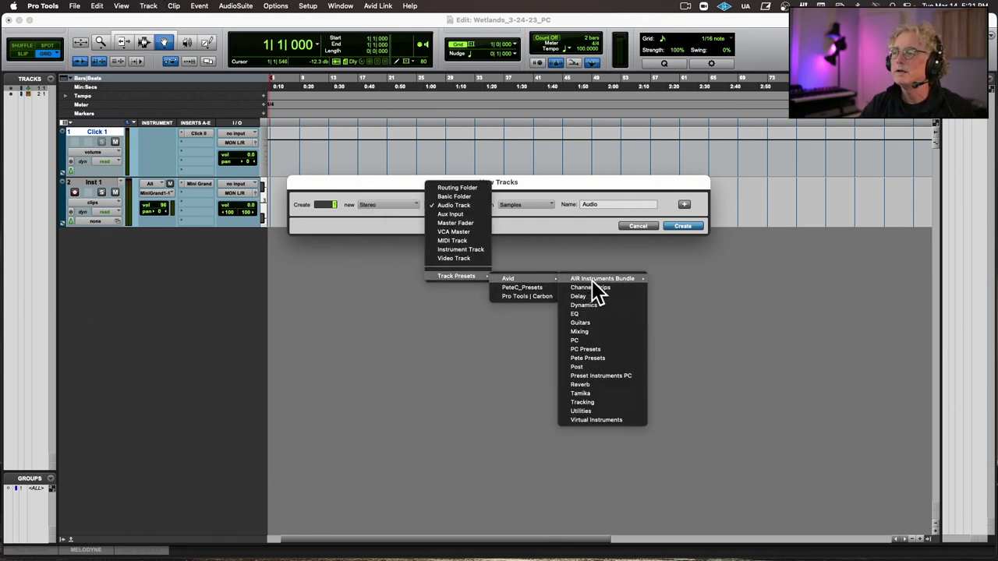
mouse_move(601, 278)
click(670, 296)
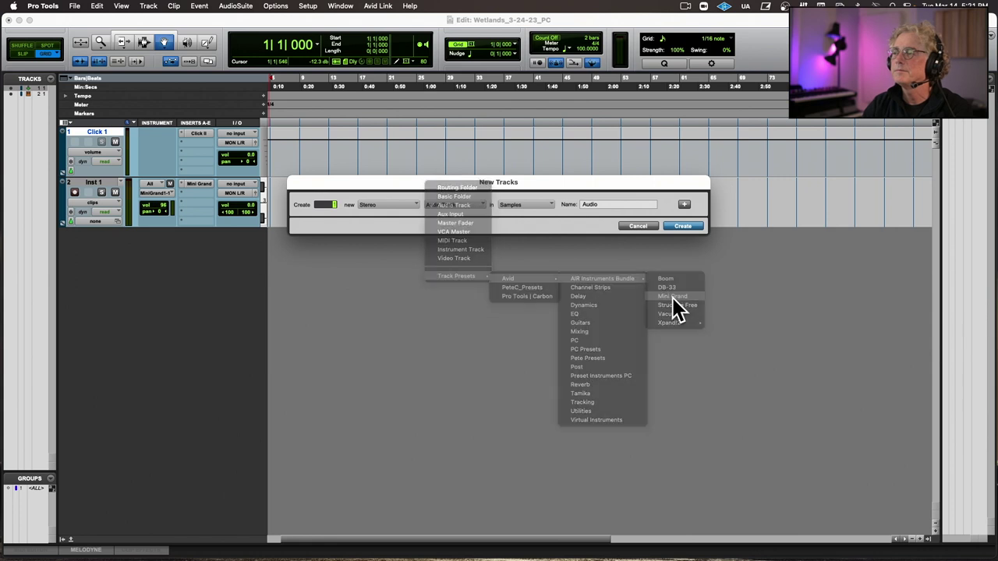
click(682, 226)
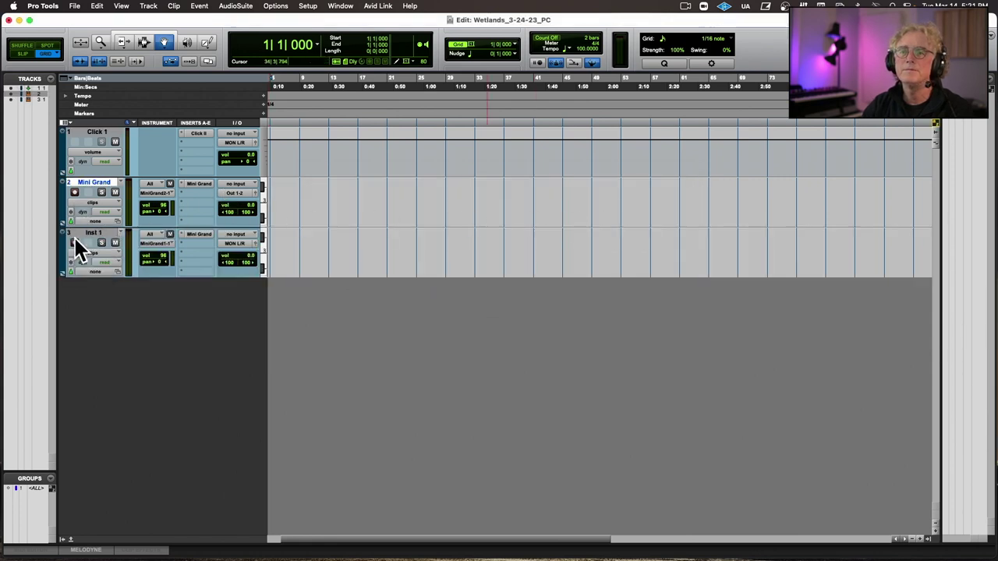
Route the Mini Grand track's output to MON L/R and play the session to try the instrument against the click.
click(225, 193)
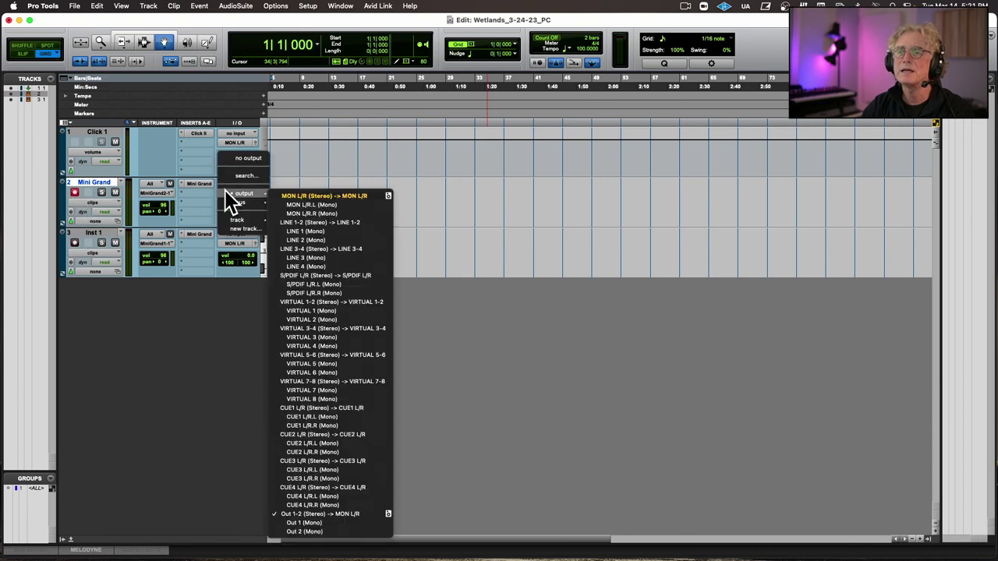
click(282, 193)
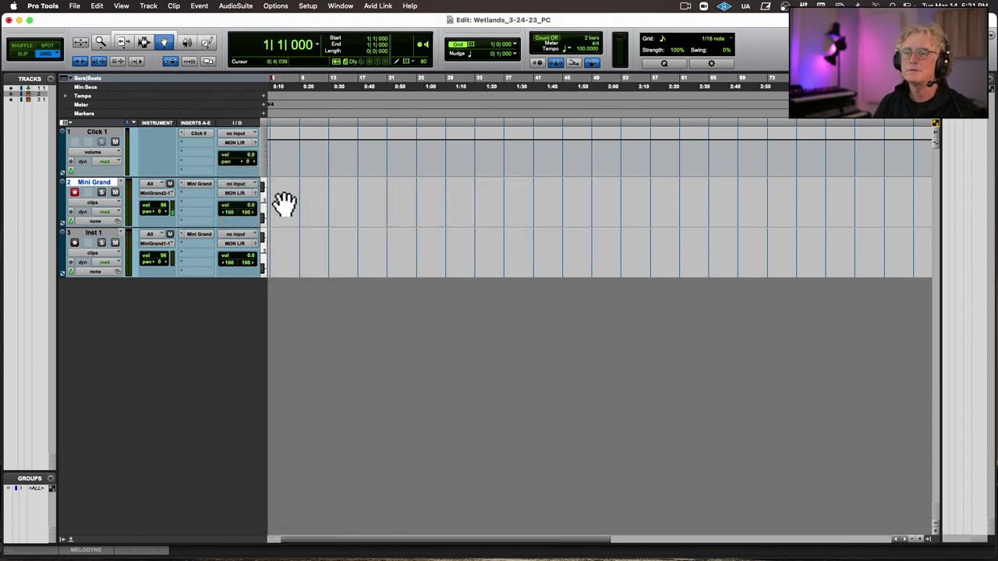
key(space)
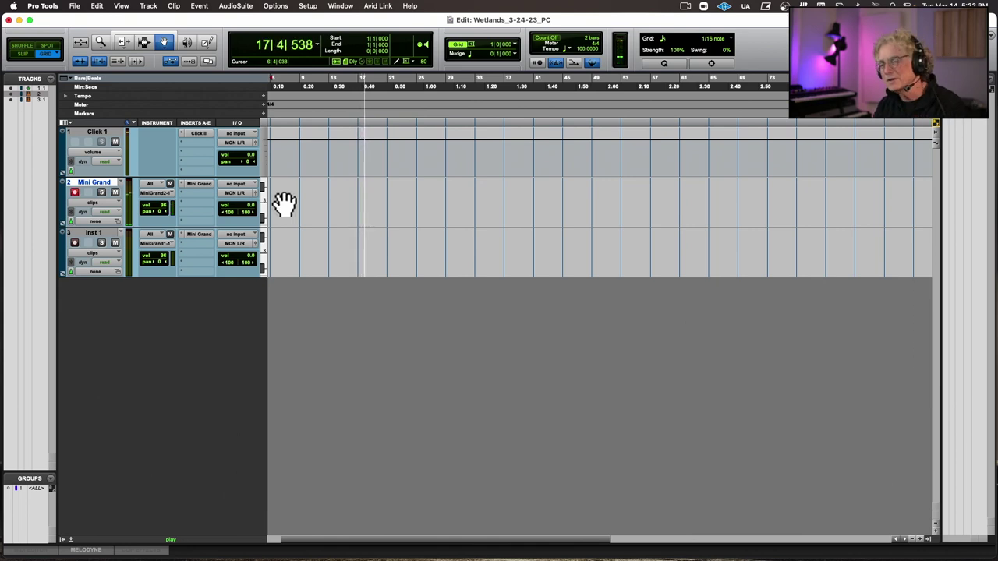
key(space)
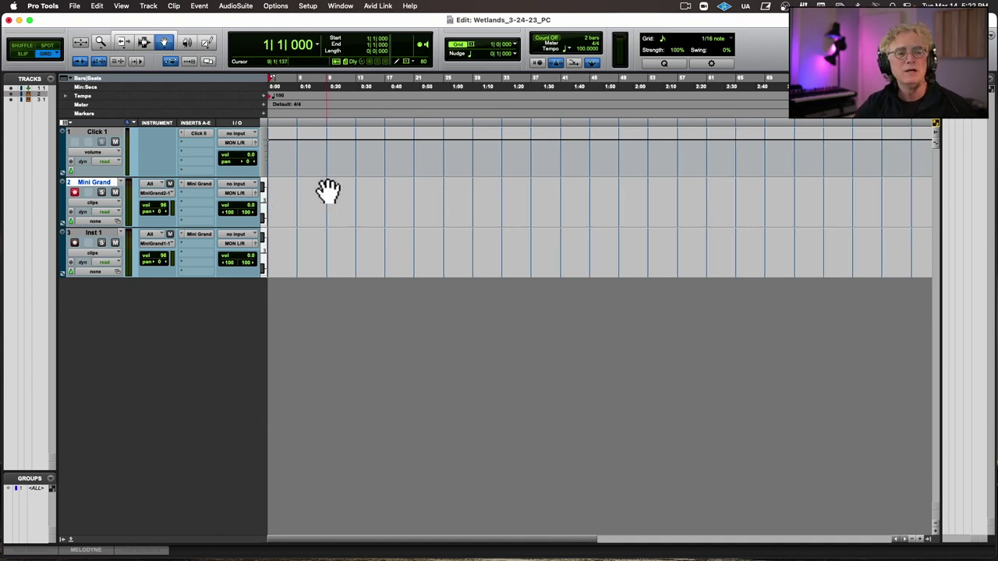
key(shift+r)
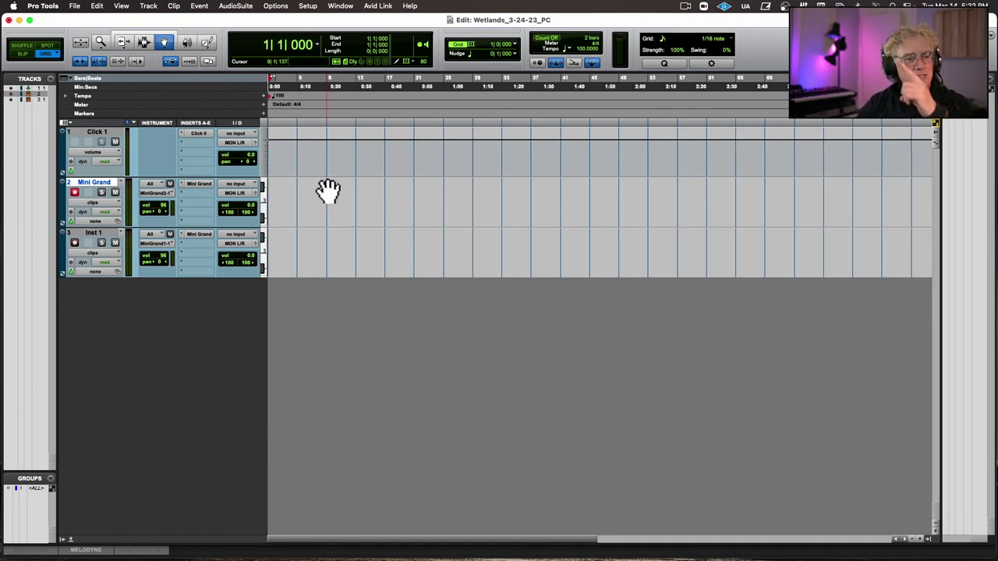
Create a mono audio track named Click Print directly below the Click 1 track.
click(98, 132)
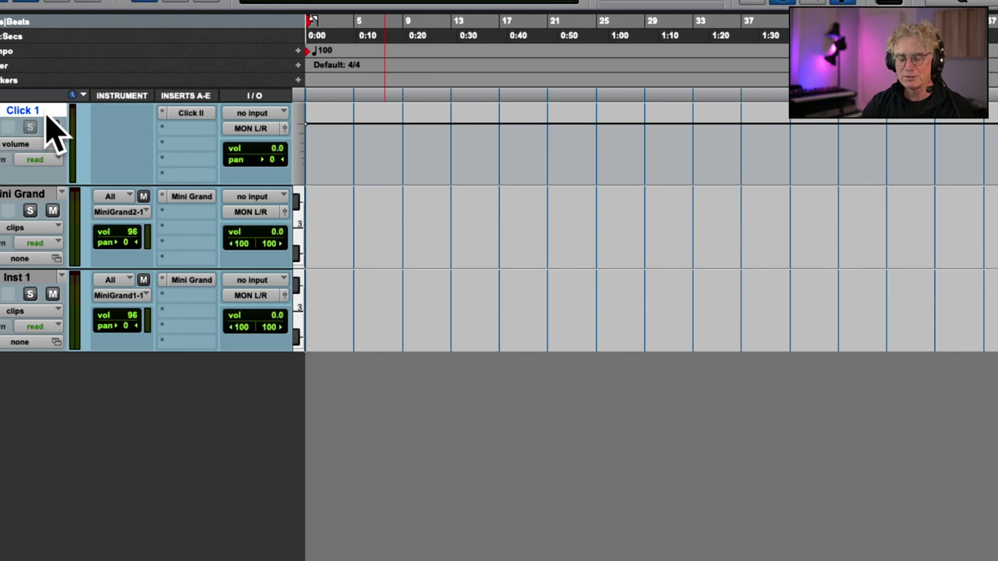
key(super+shift+n)
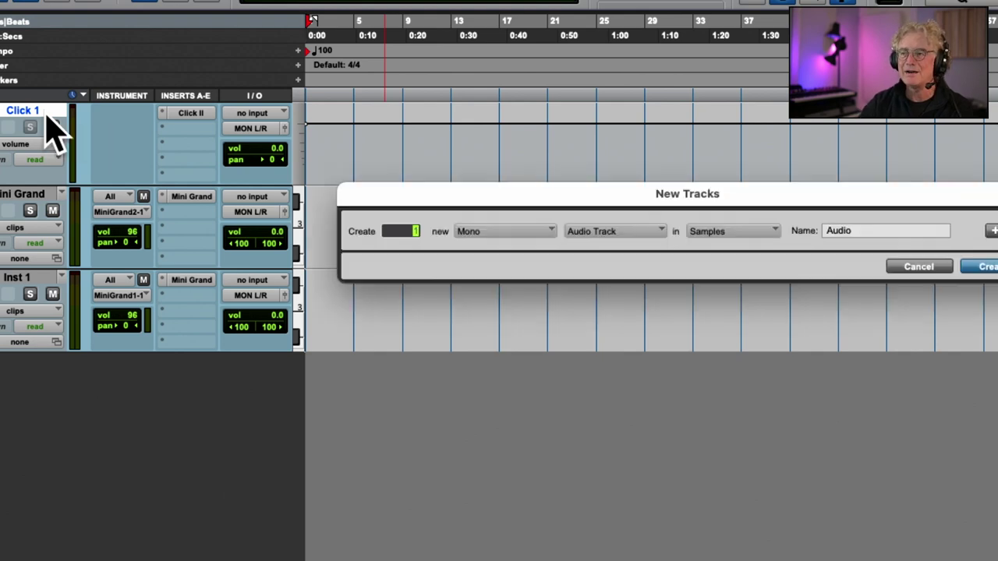
drag(541, 204, 338, 172)
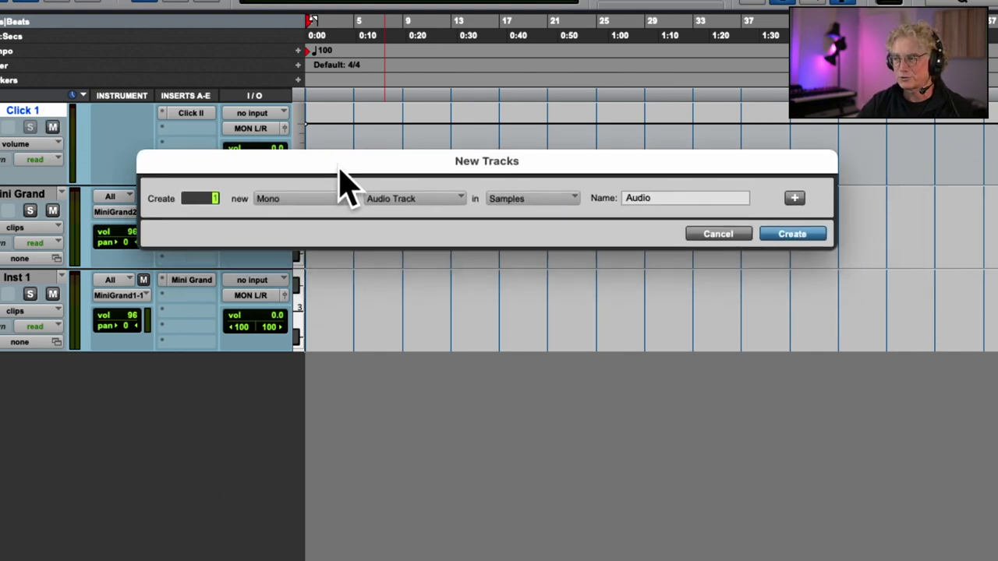
click(664, 198)
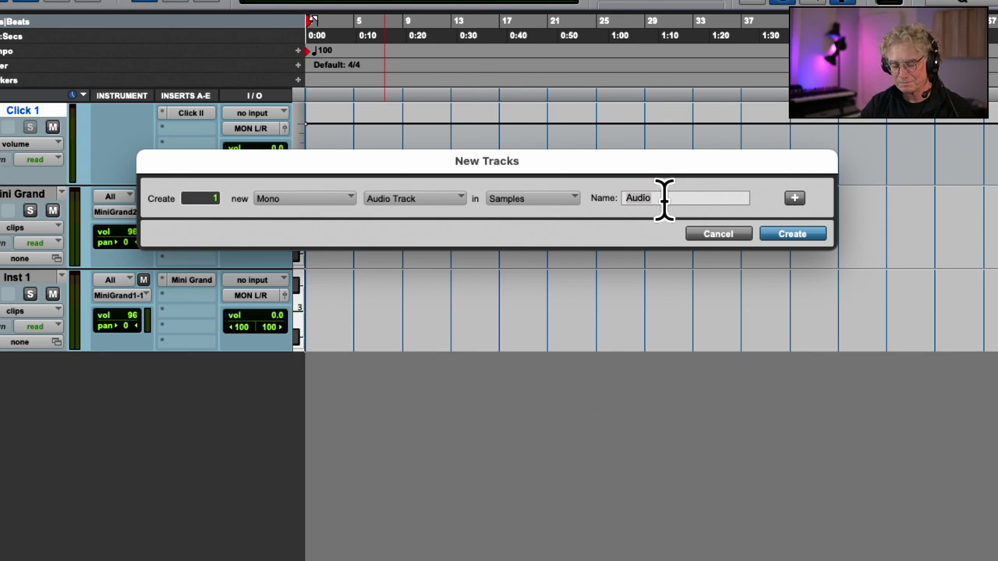
text(Click )
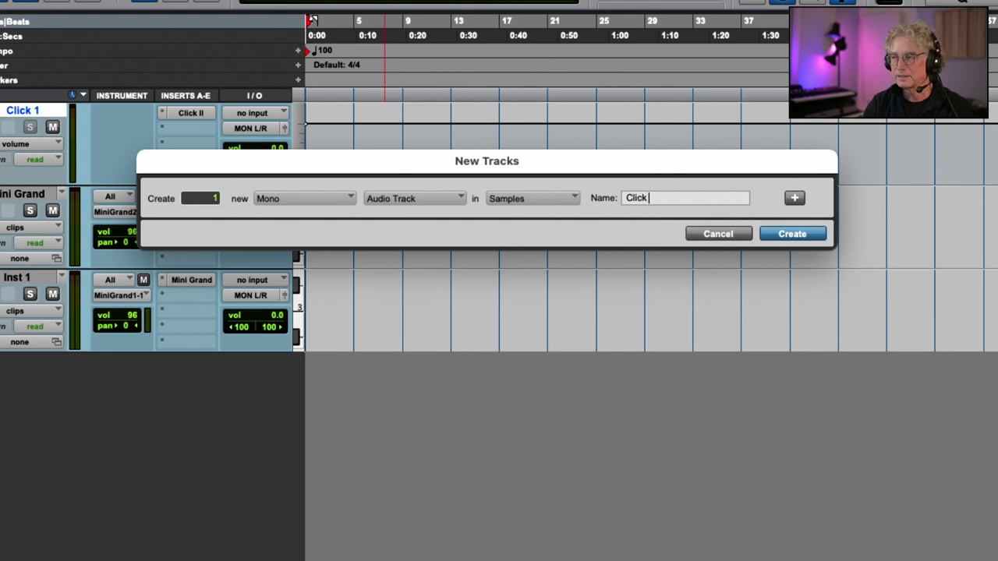
text(Pring)
key(BackSpace)
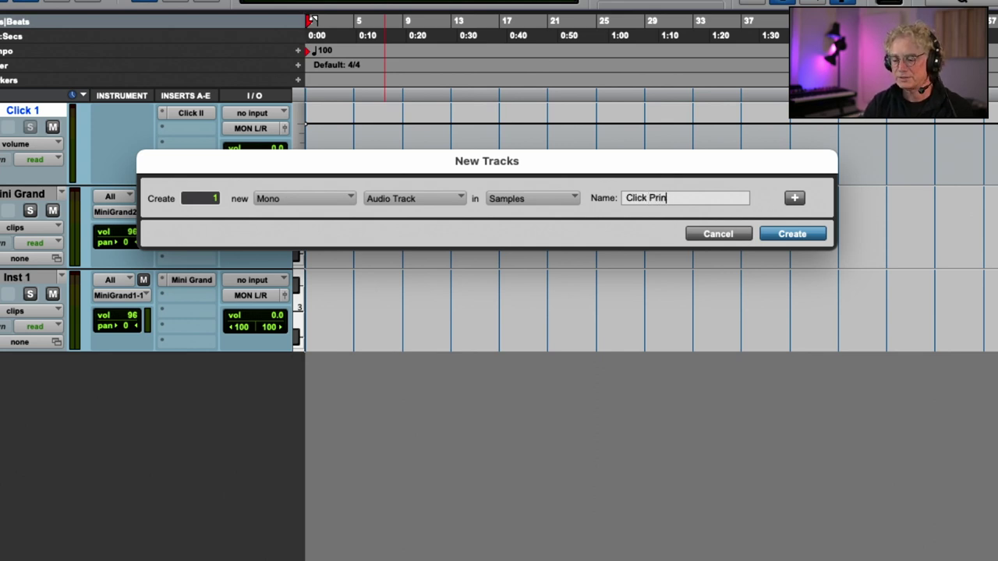
text(t)
key(Return)
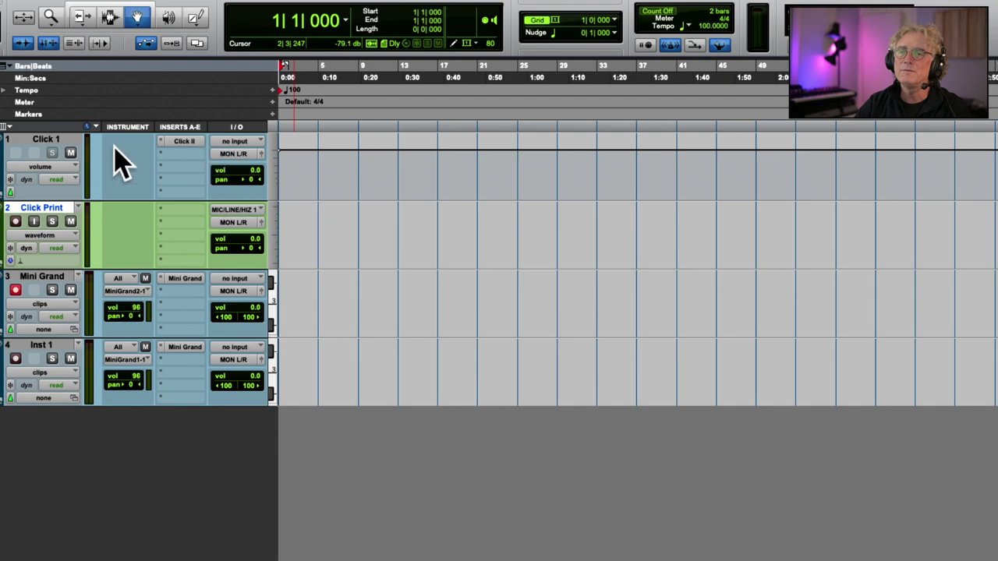
Route the Click 1 track's output to Bus 1 and set the Click Print track's input to Bus 1.
click(236, 155)
mouse_move(242, 166)
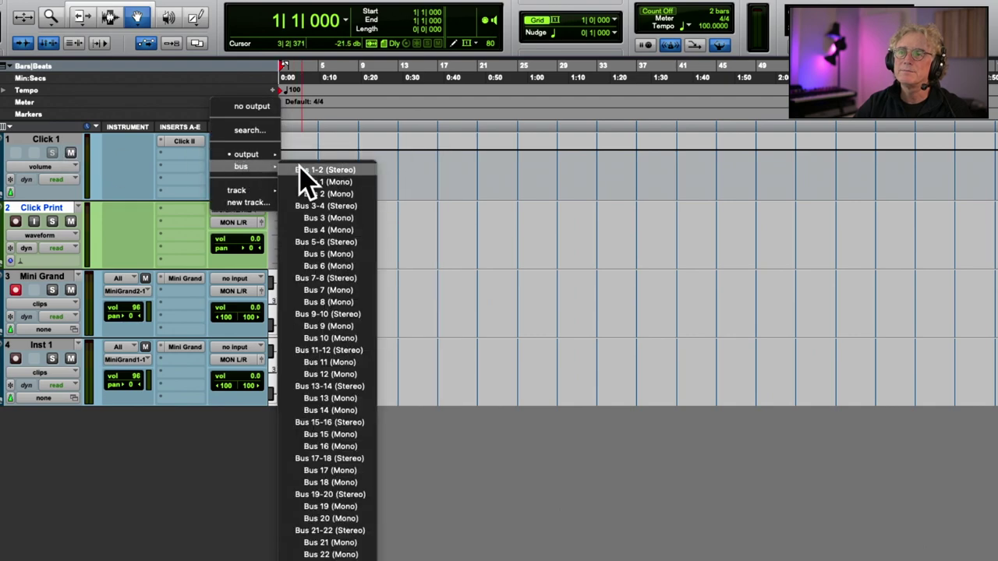
click(312, 187)
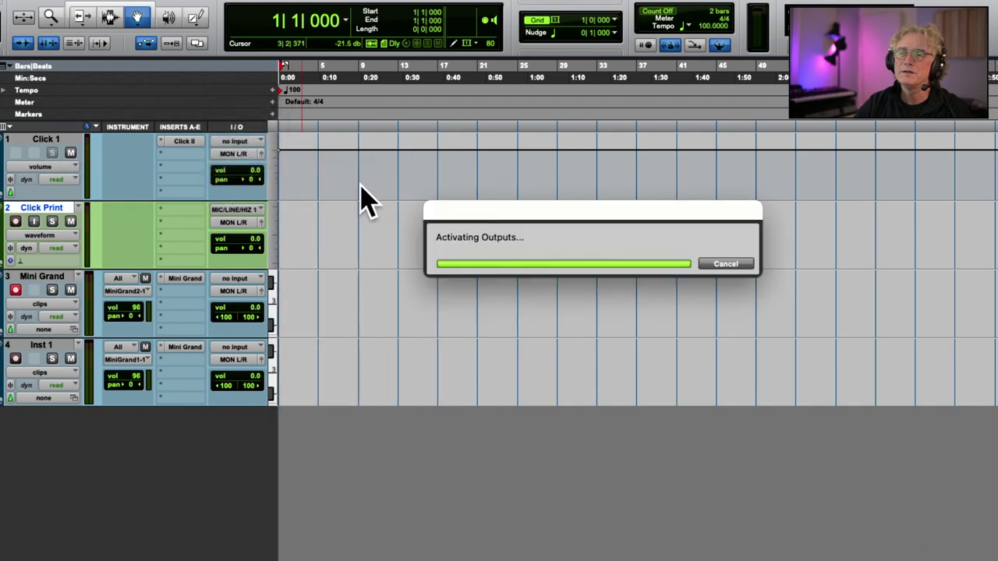
click(238, 222)
mouse_move(250, 232)
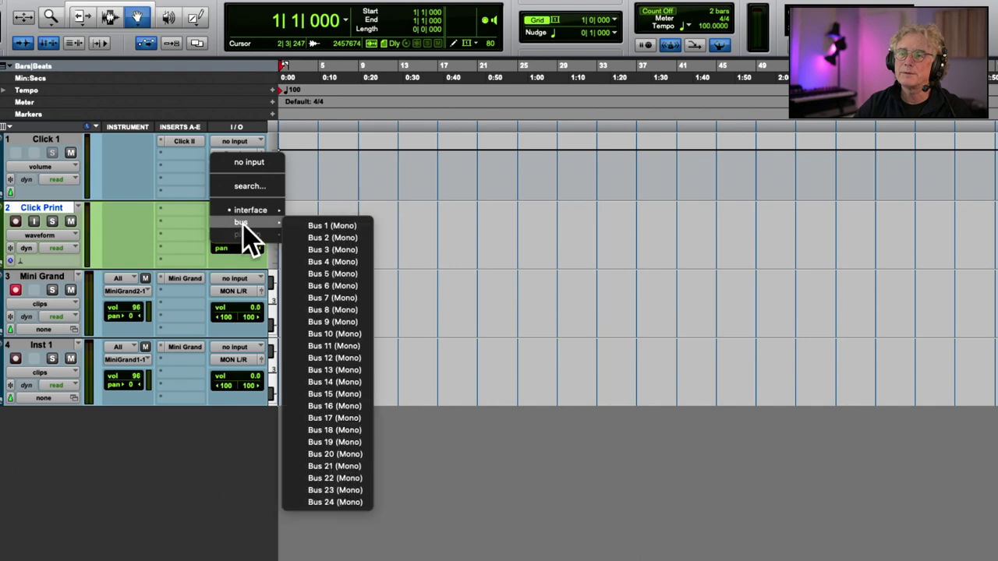
click(306, 228)
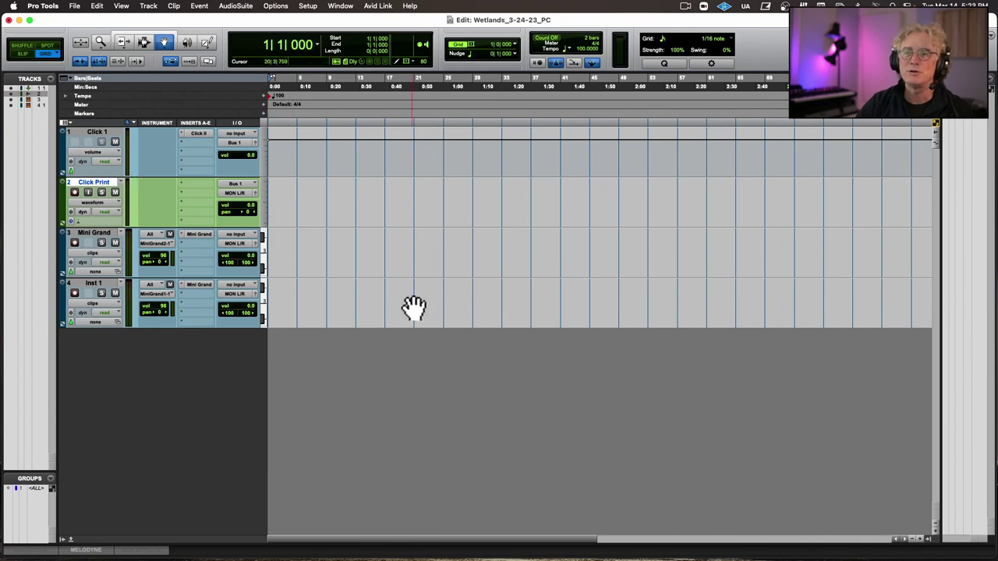
Record-enable the Click Print track, playing the session briefly before and after to check whether the click is heard.
key(space)
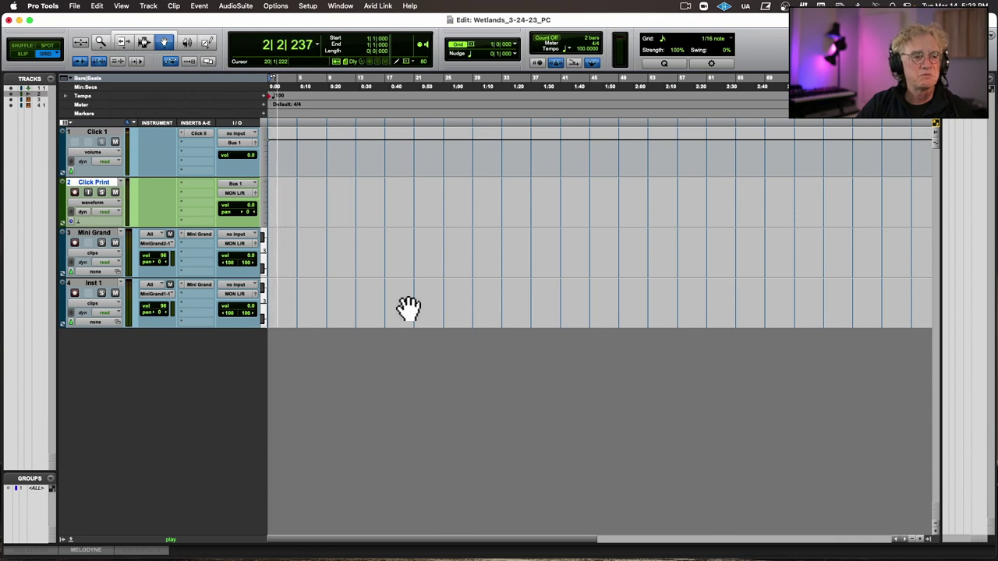
key(space)
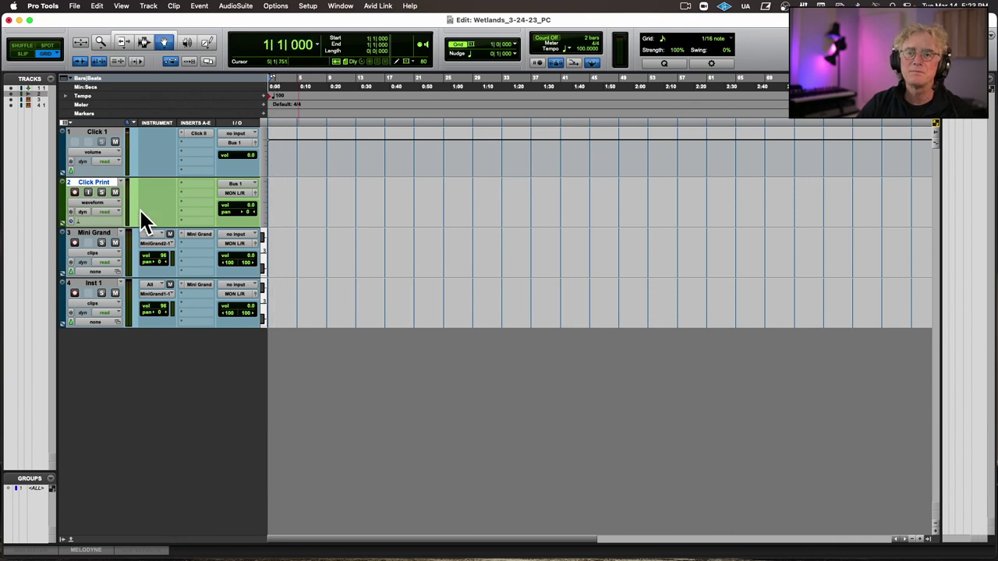
click(76, 191)
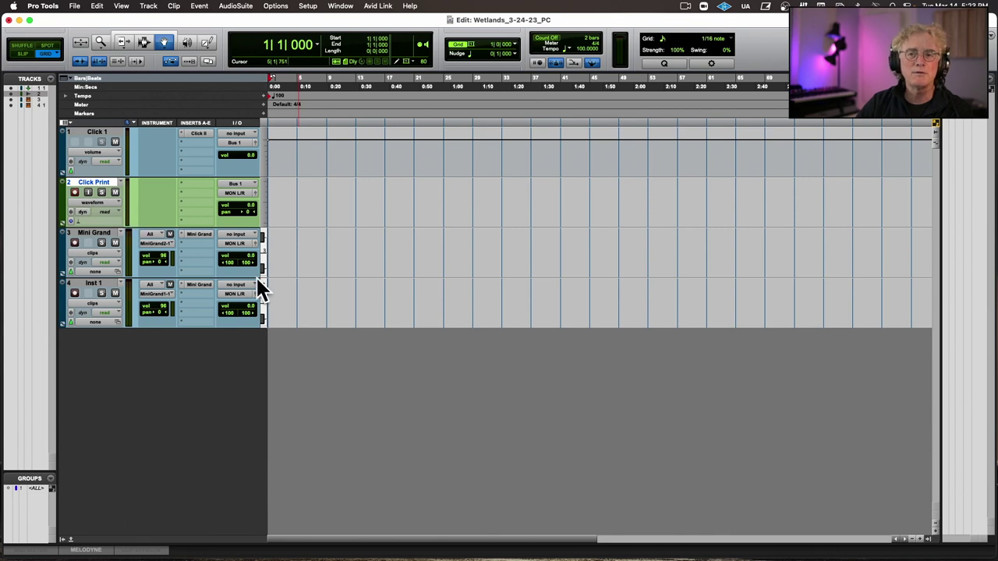
key(space)
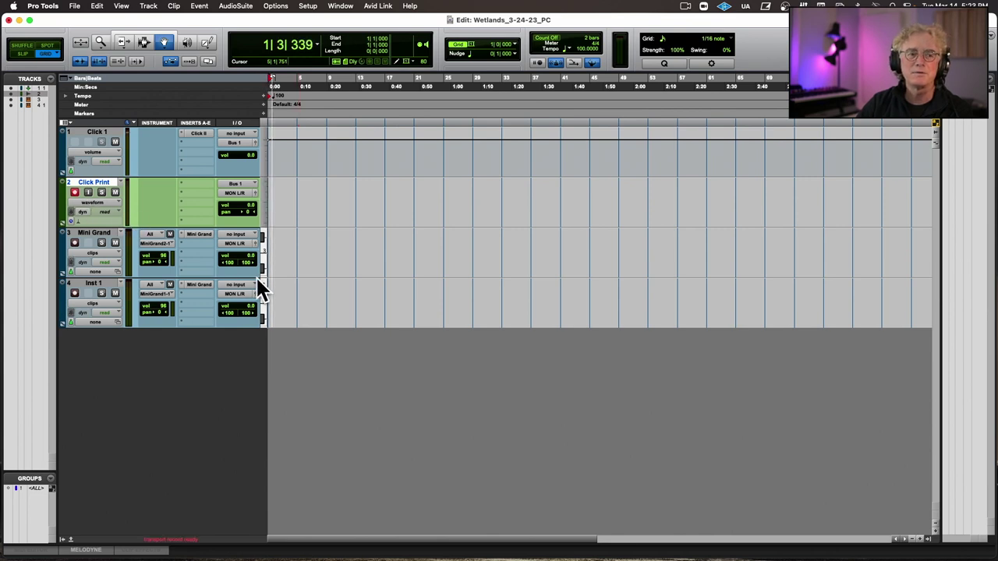
key(space)
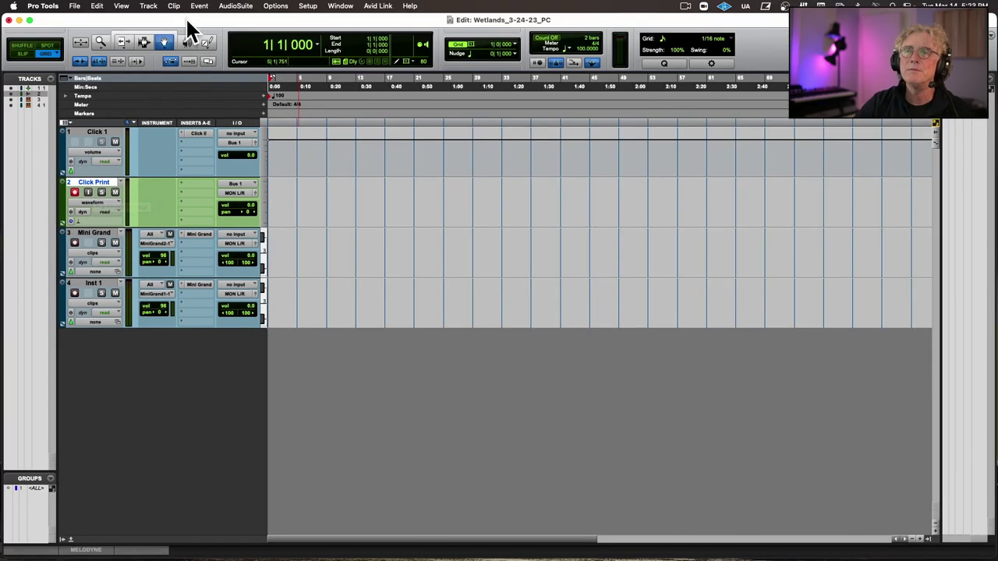
Turn on input monitoring for the Click Print track and reposition the Edit window on the screen.
drag(190, 24, 346, 25)
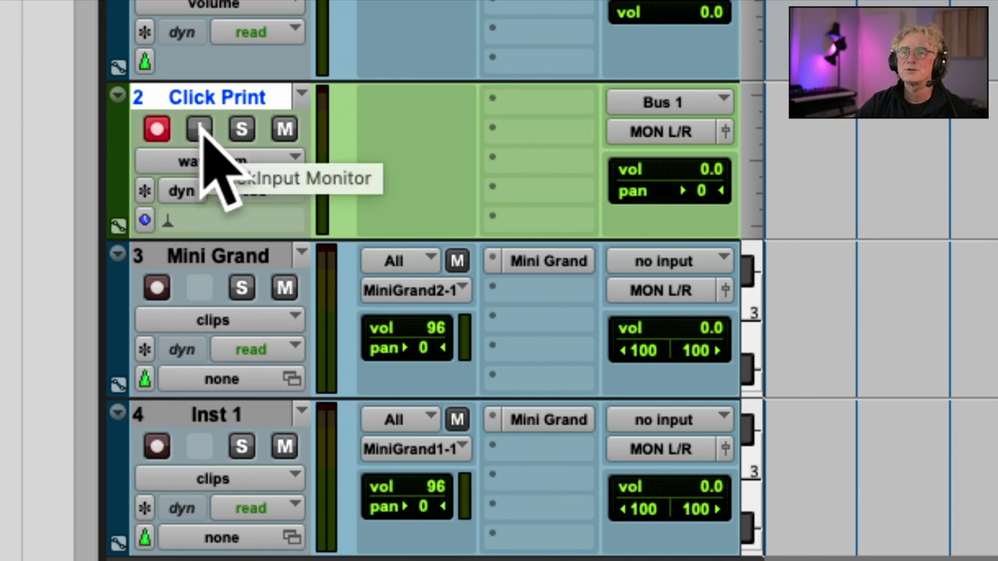
click(199, 130)
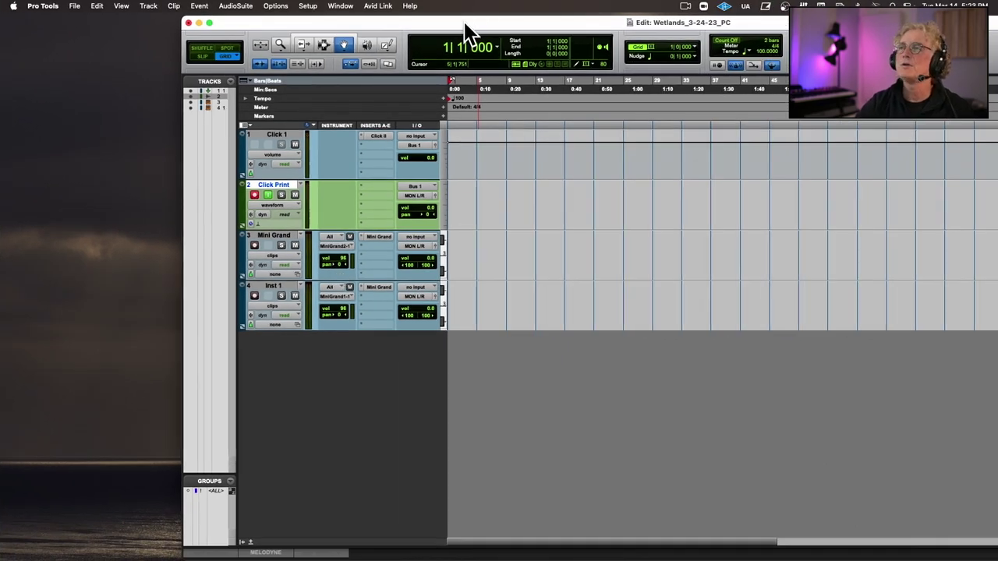
drag(468, 23, 324, 19)
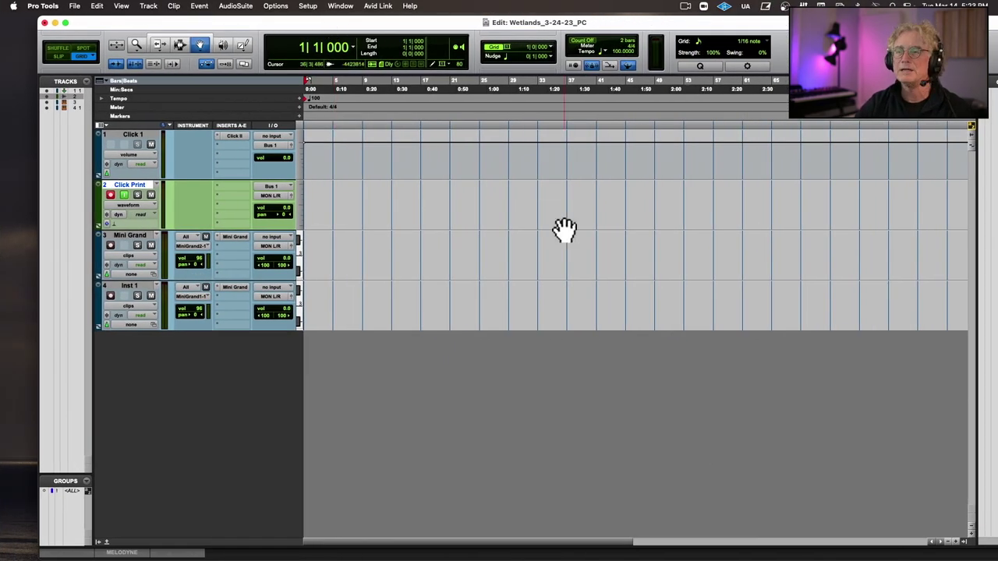
Record the click onto the Click Print track from bar 1 until just past the start of bar 9.
key(space)
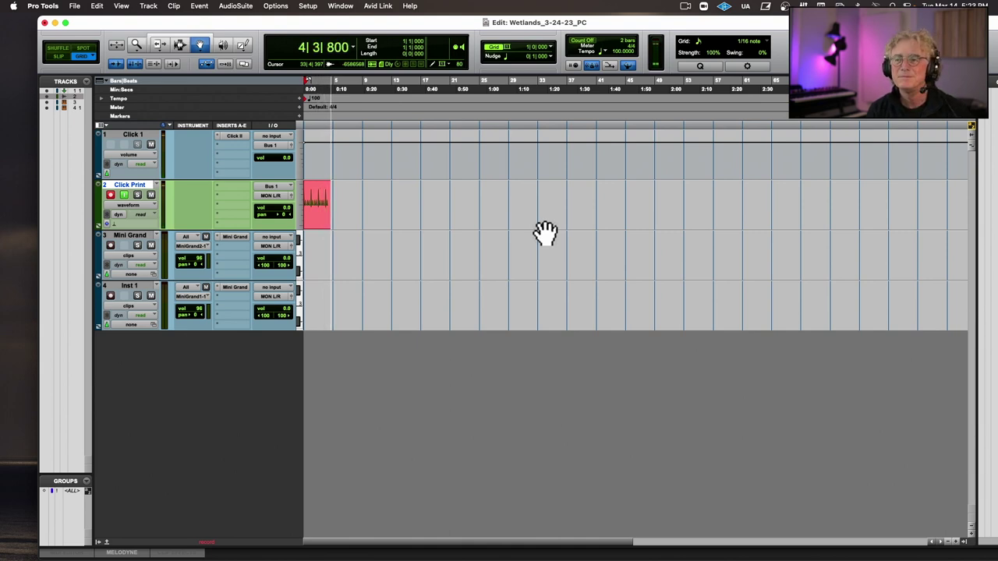
key(super+bracketright)
key(super+bracketright)
key(super+bracketright)
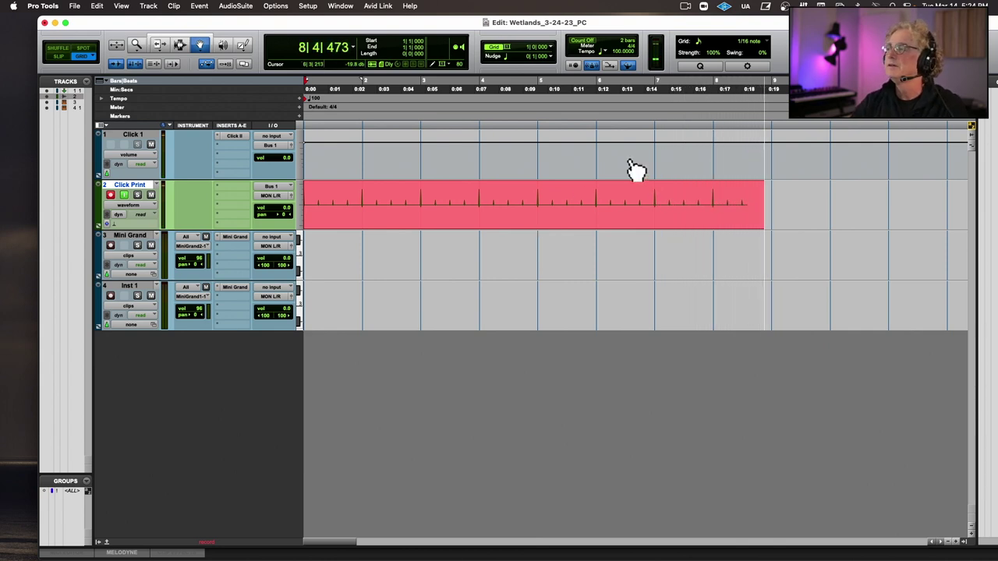
key(space)
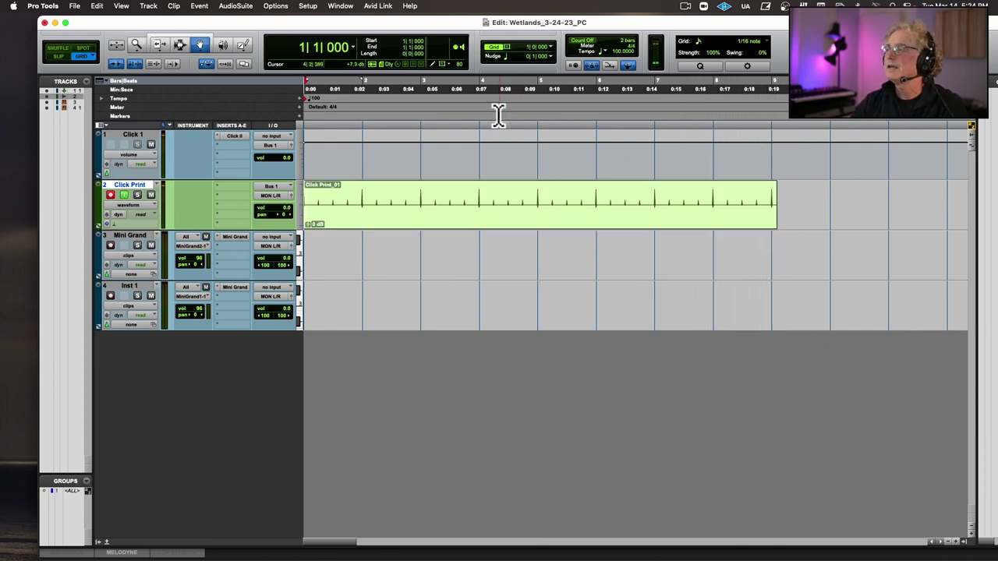
Trim the Click Print recording to exactly eight bars by deleting everything after bar 9 in Grid mode.
click(182, 45)
click(81, 57)
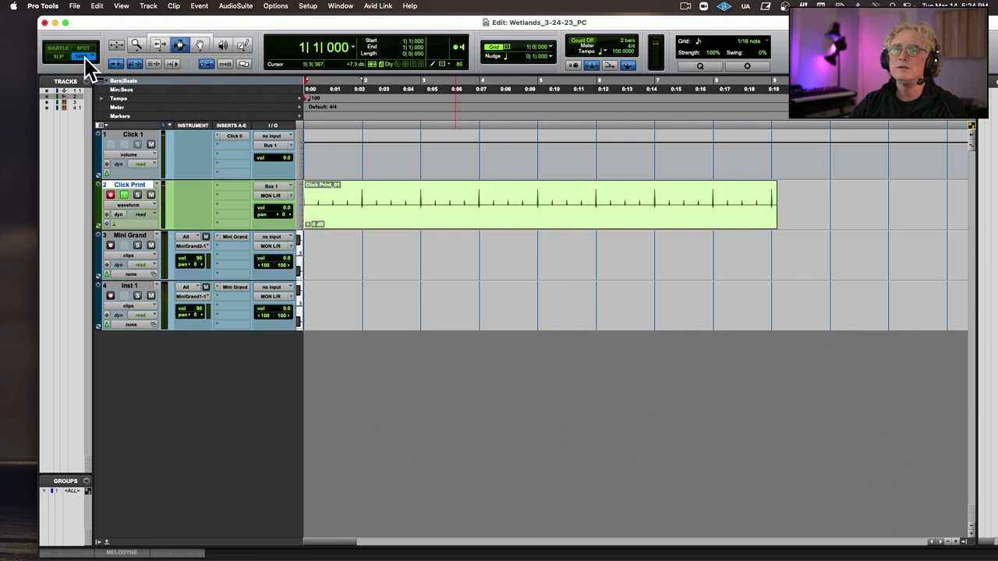
drag(763, 215, 869, 226)
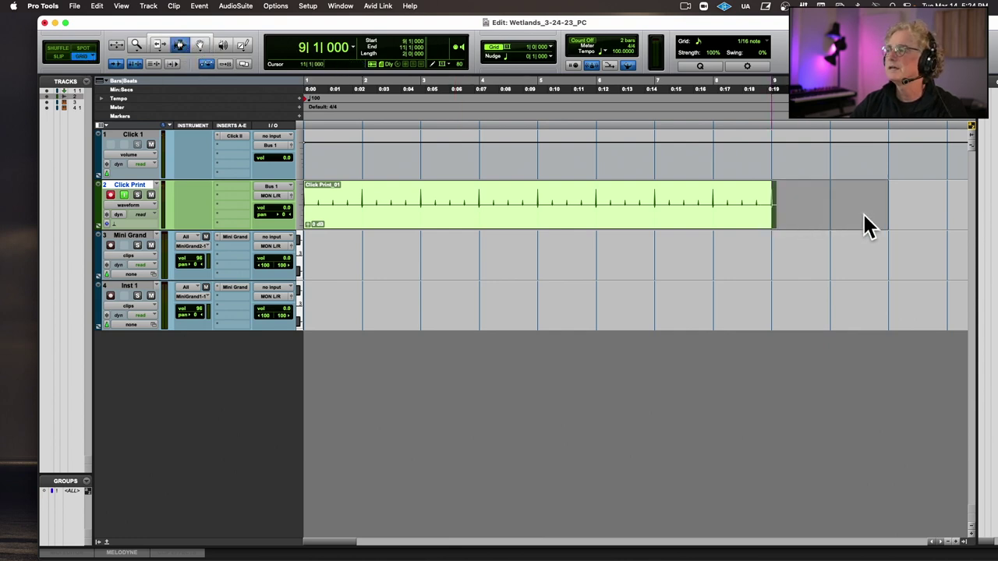
key(Delete)
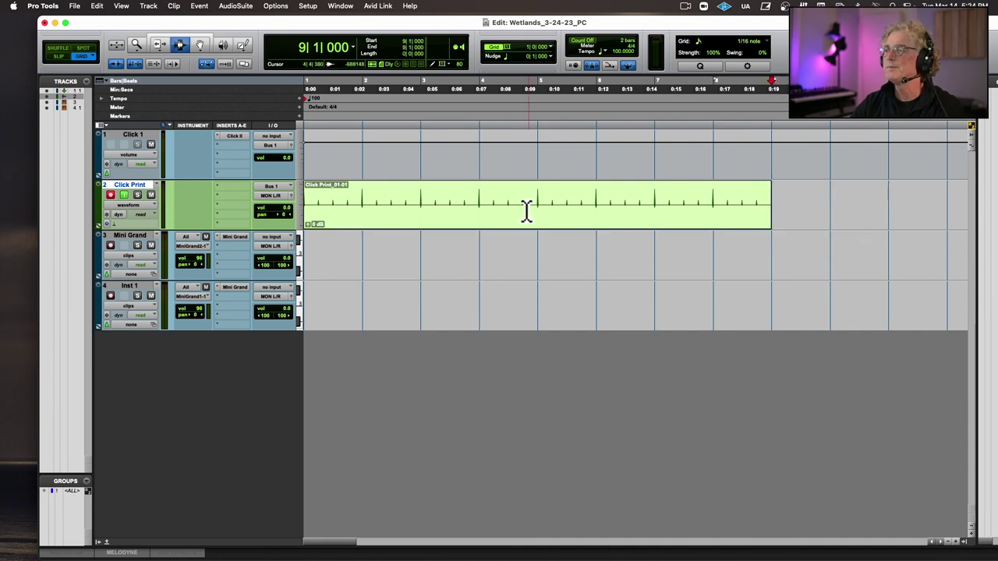
Select the entire eight-bar clip on the Click Print track.
click(503, 209)
double_click(502, 209)
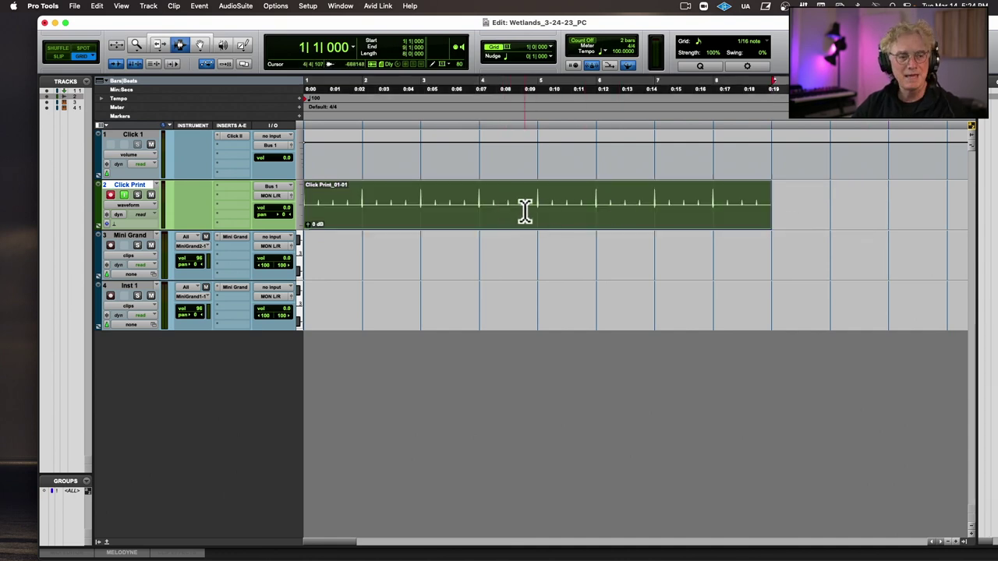
key(super+bracketleft)
key(super+bracketleft)
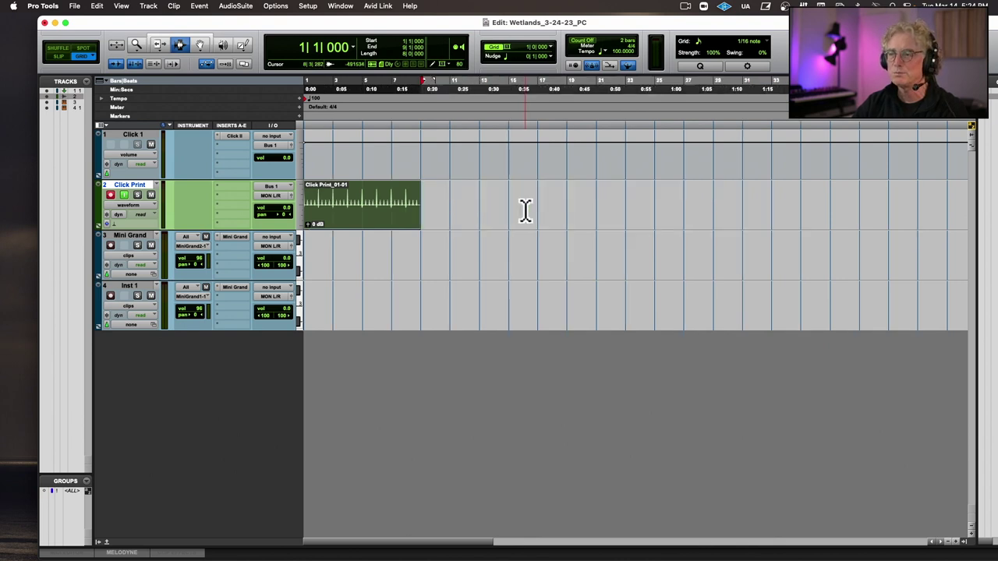
Try filling the Click Print track by duplicating the eight-bar clip several times, and undo all the duplicates.
key(super+d)
key(super+d)
key(super+d)
key(super+d)
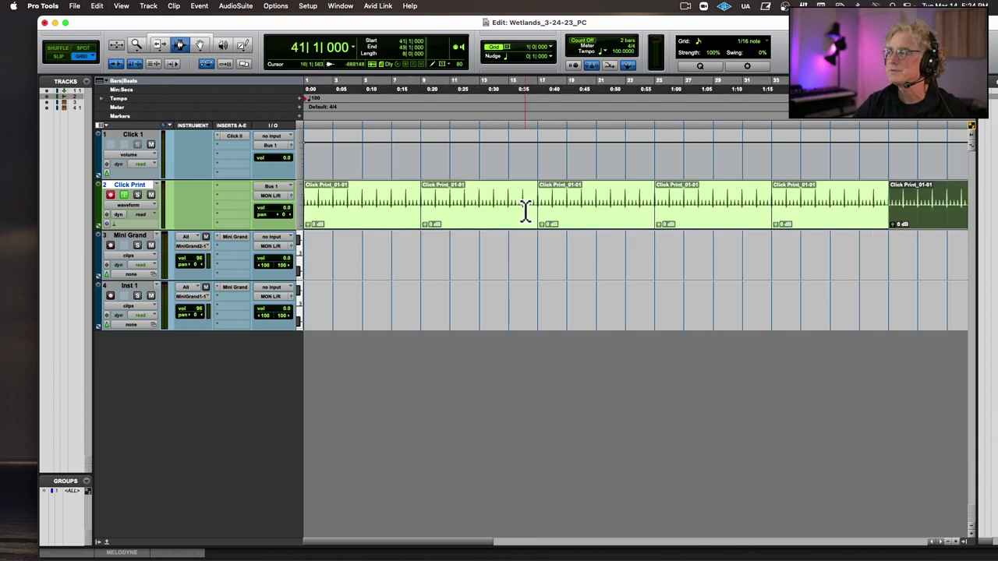
key(super+z)
key(super+z)
key(super+z)
key(super+z)
key(super+z)
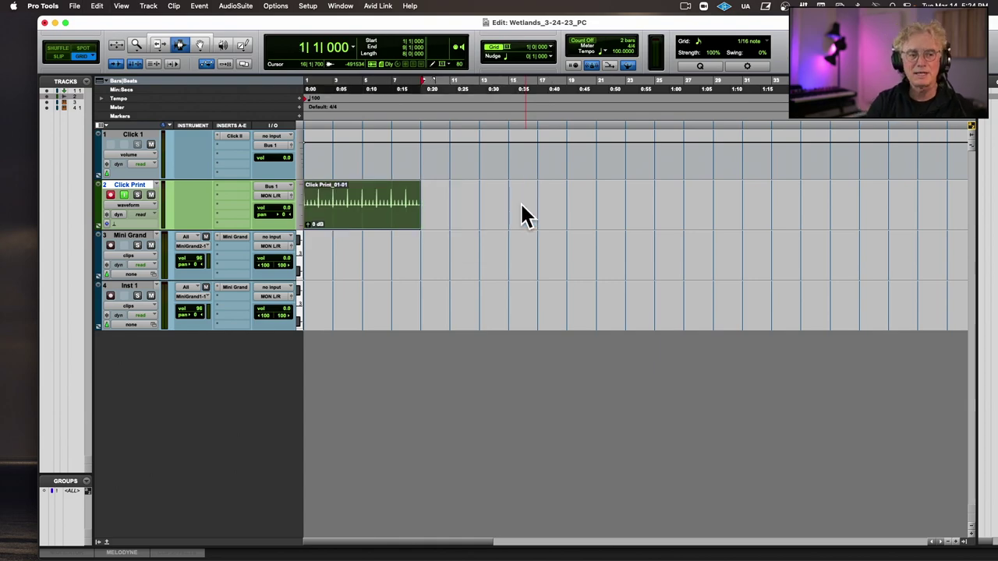
Repeat the selected eight-bar click clip 21 times with the Repeat command.
key(alt+r)
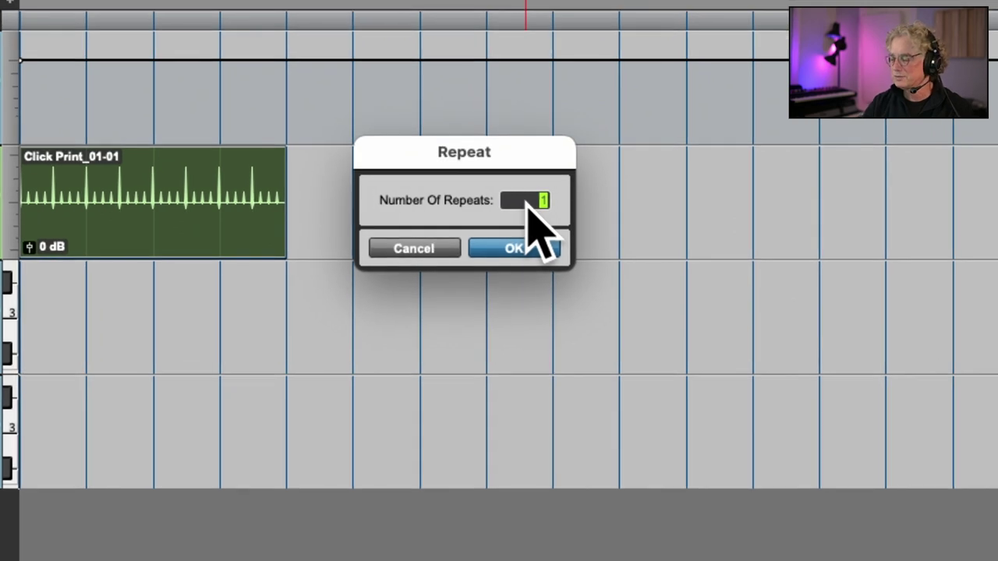
text(20)
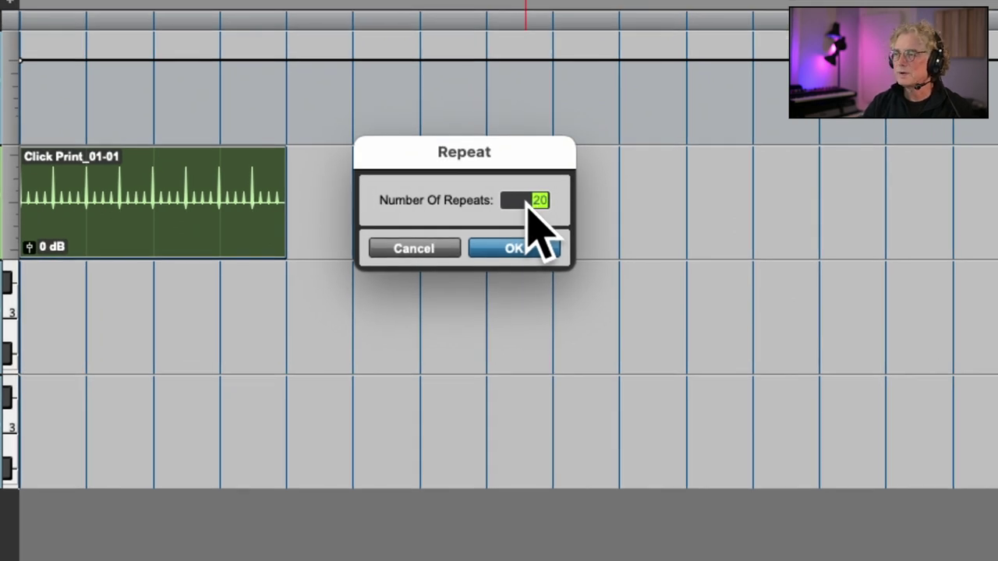
key(BackSpace)
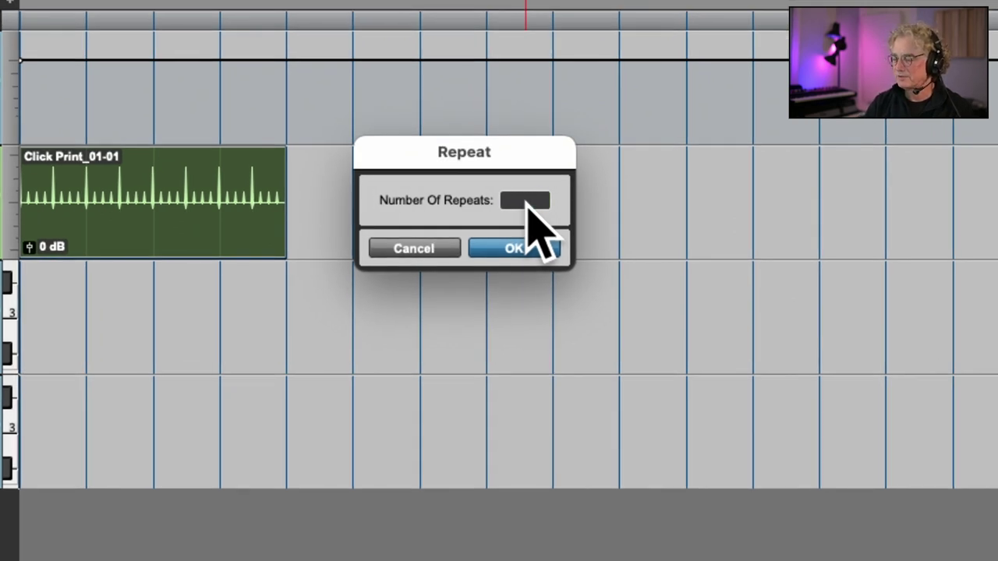
text(21)
key(Return)
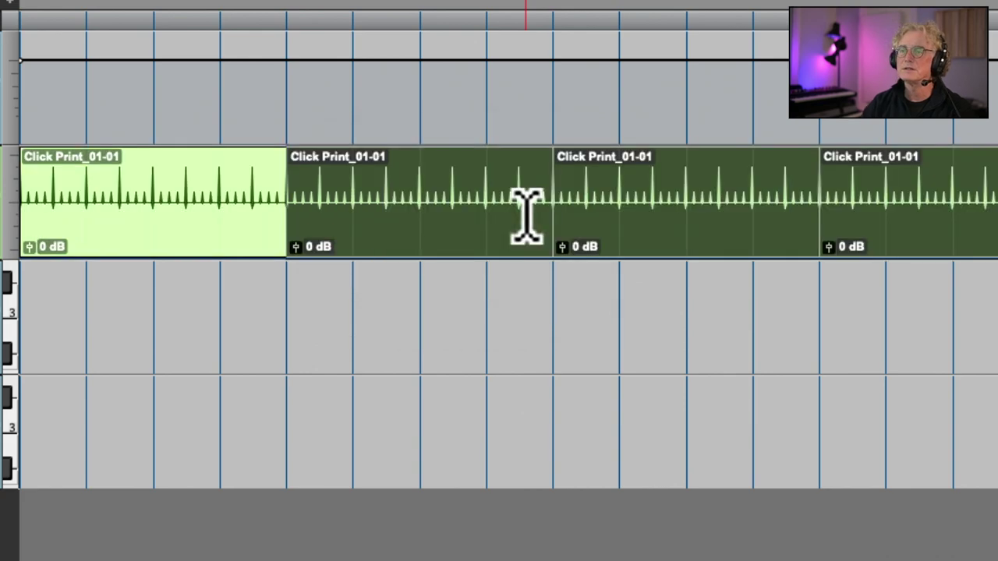
Examine how far the repeated click clips extend along the timeline from the first clip to the last.
key(super+bracketleft)
key(super+bracketleft)
key(super+bracketleft)
key(super+bracketright)
key(super+bracketright)
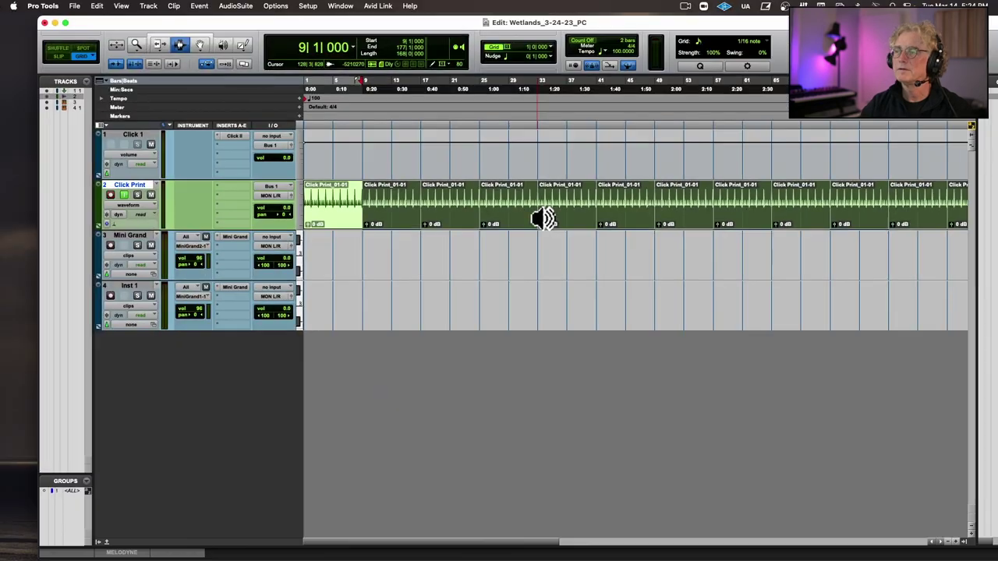
scroll(538, 223, right, 15)
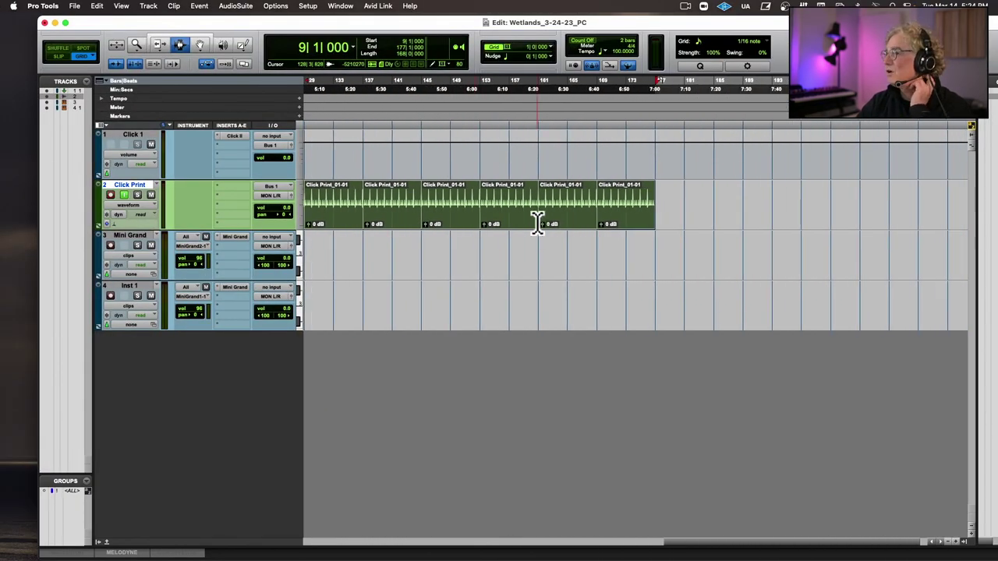
scroll(538, 223, left, 15)
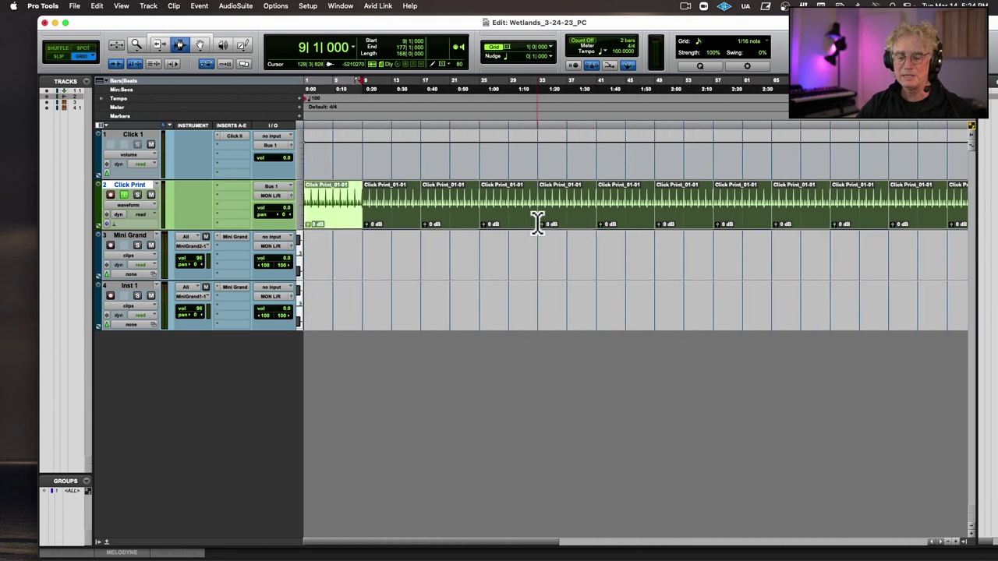
click(537, 222)
double_click(319, 218)
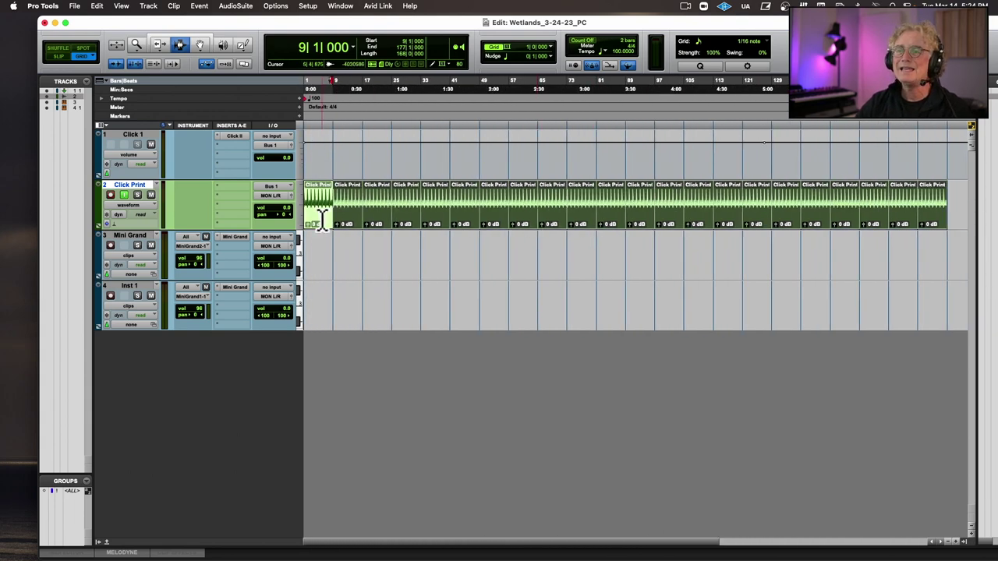
key(super+bracketleft)
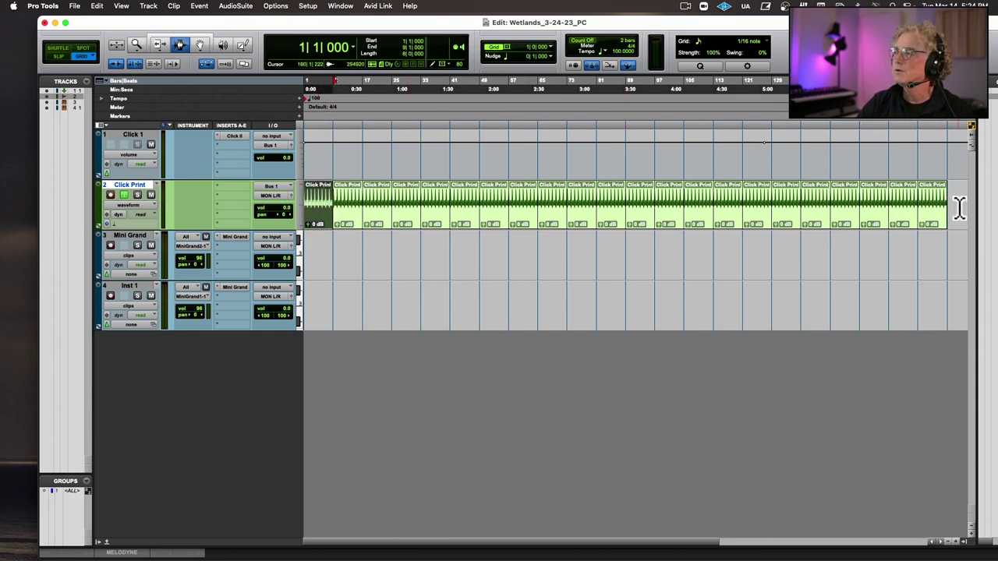
Select all the Click Print clips from the first through the last and consolidate them into one continuous clip.
click(347, 200)
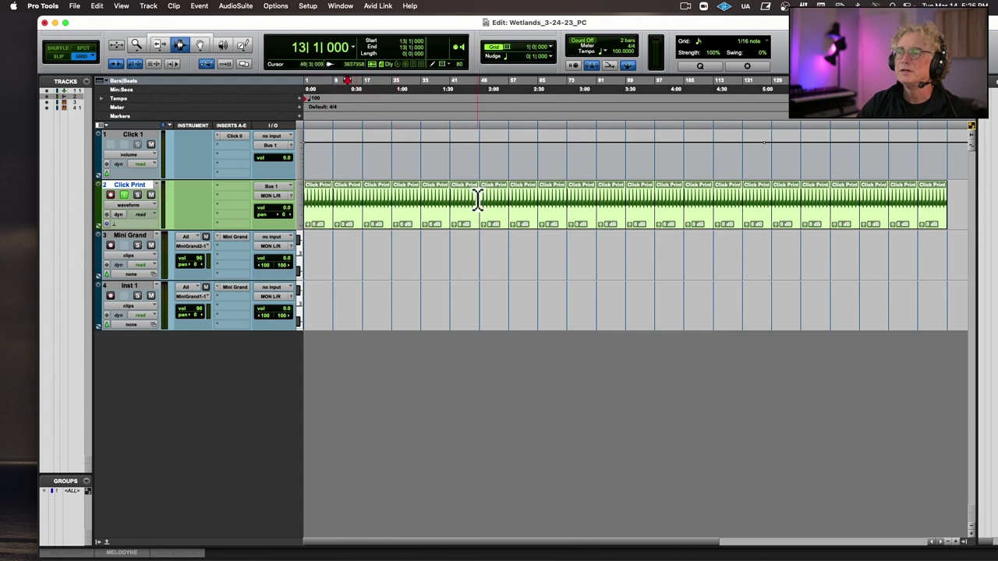
click(322, 209)
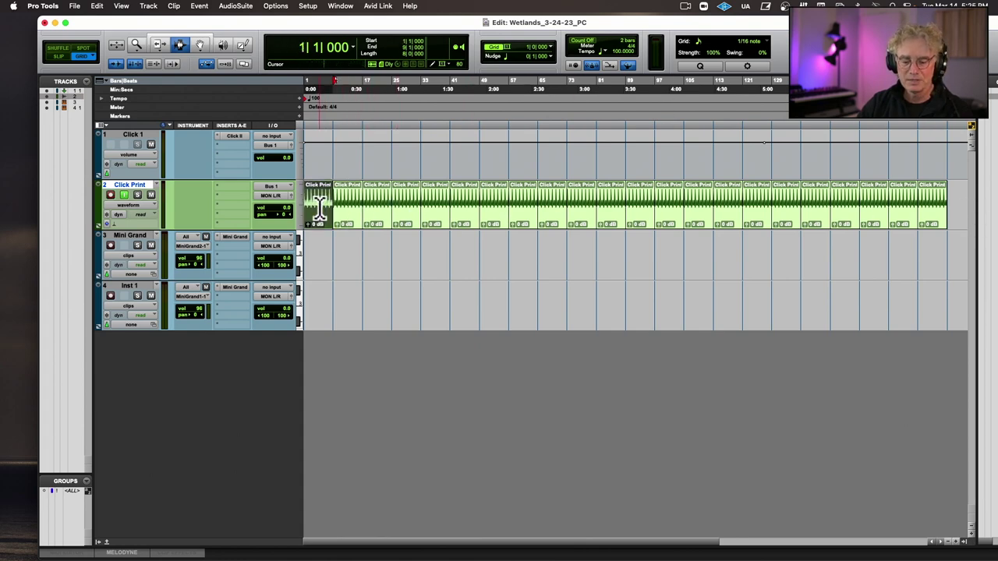
click(344, 157)
double_click(318, 194)
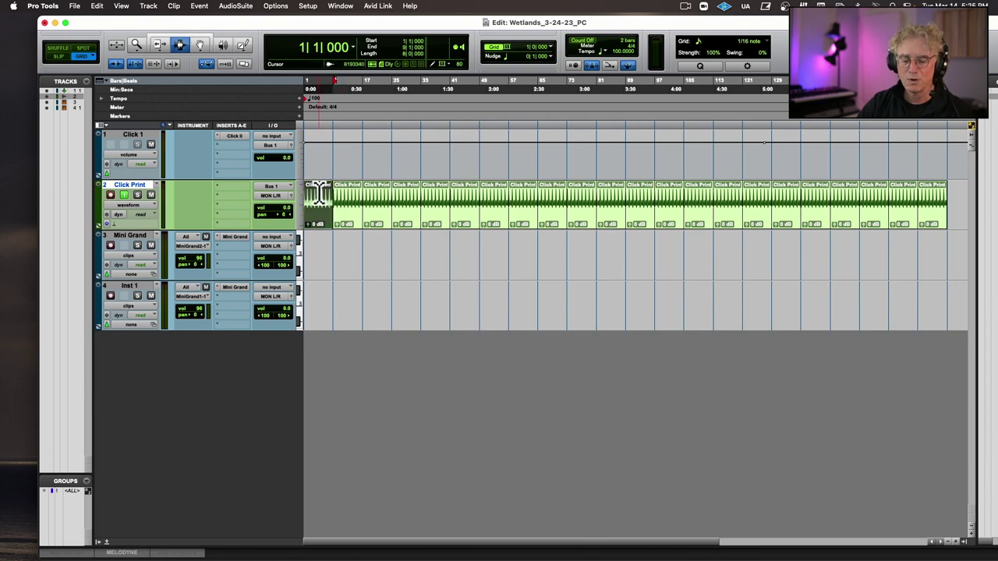
shift+click(927, 209)
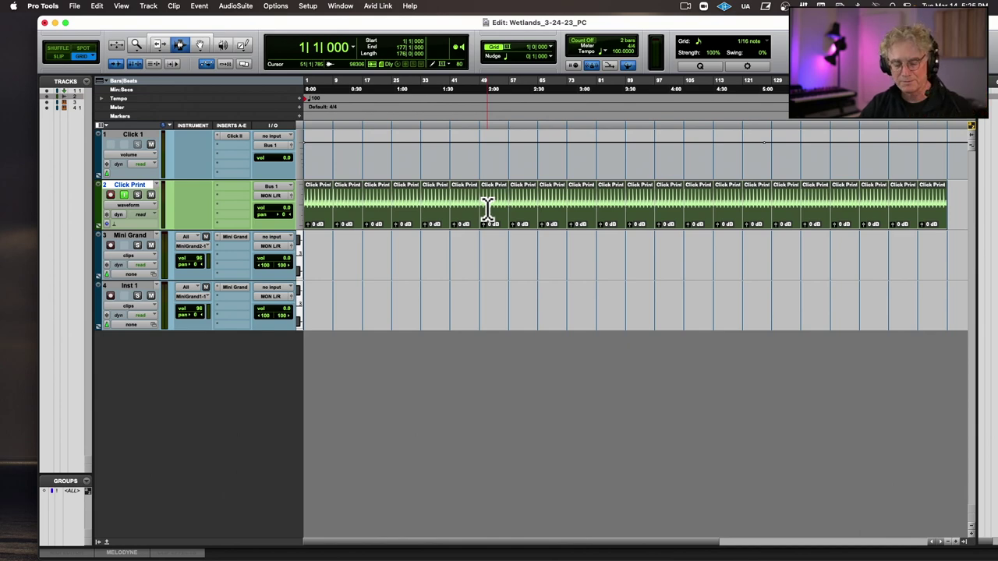
key(alt+shift+3)
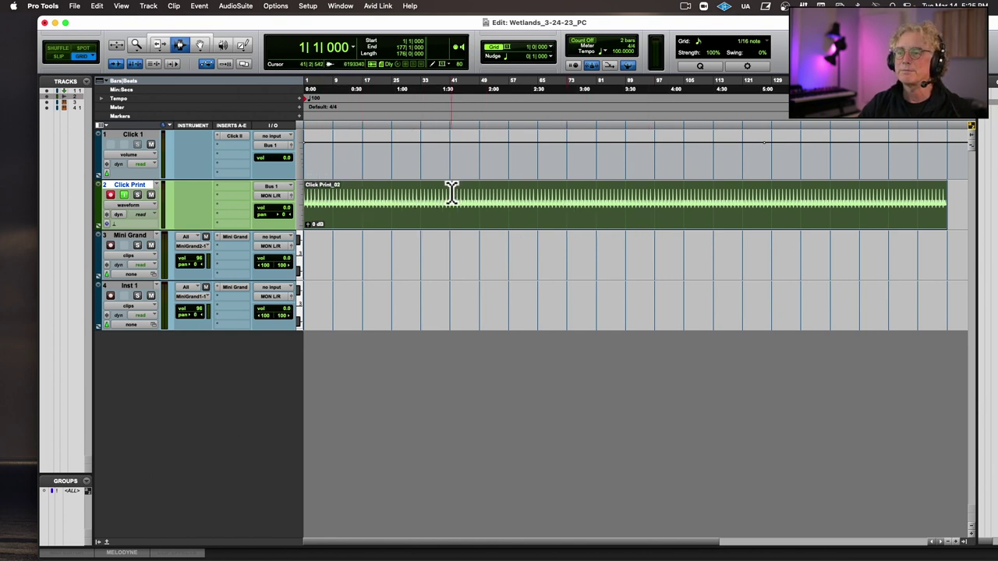
scroll(499, 199, right, 2)
scroll(366, 199, left, 2)
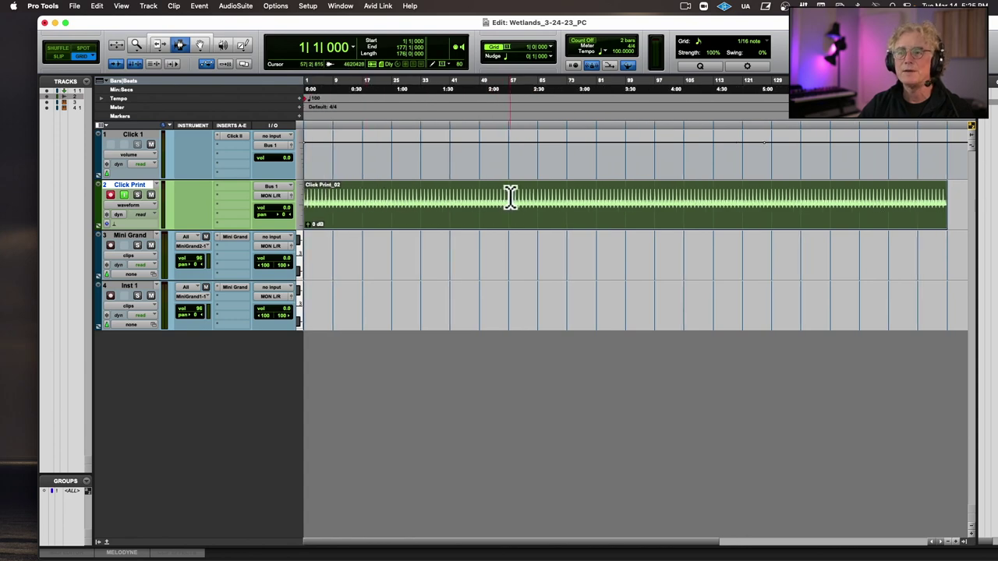
Export the consolidated click clip as an interleaved 24-bit, 48 kHz WAV into the WetlandsSequential_3-14-23_PC folder on the Desktop.
key(shift+r)
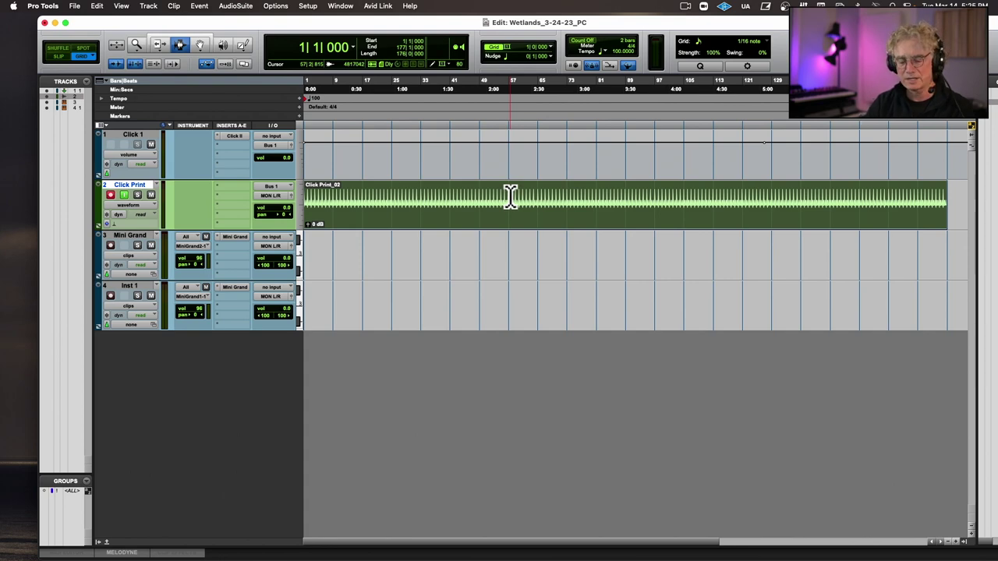
key(super+shift+k)
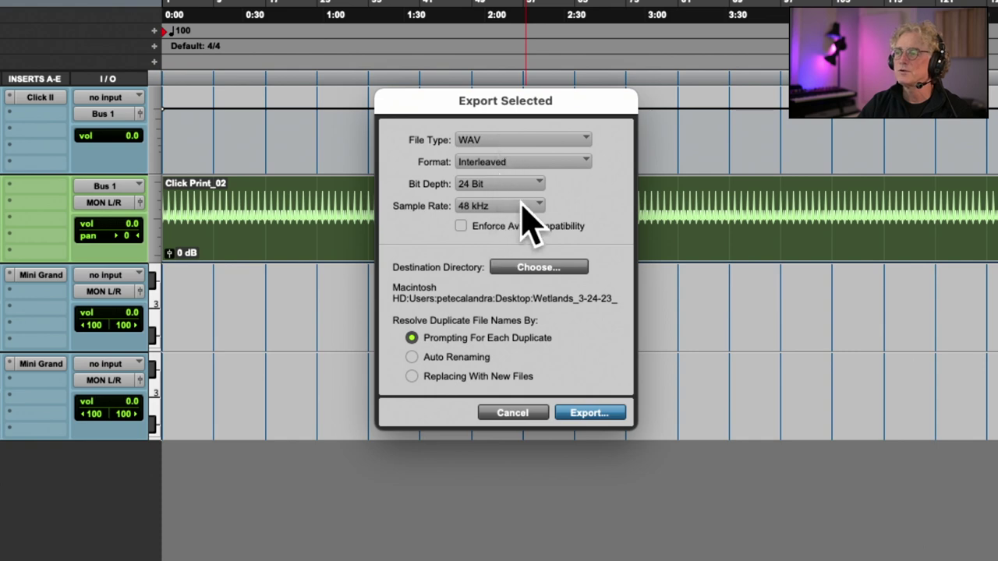
click(517, 269)
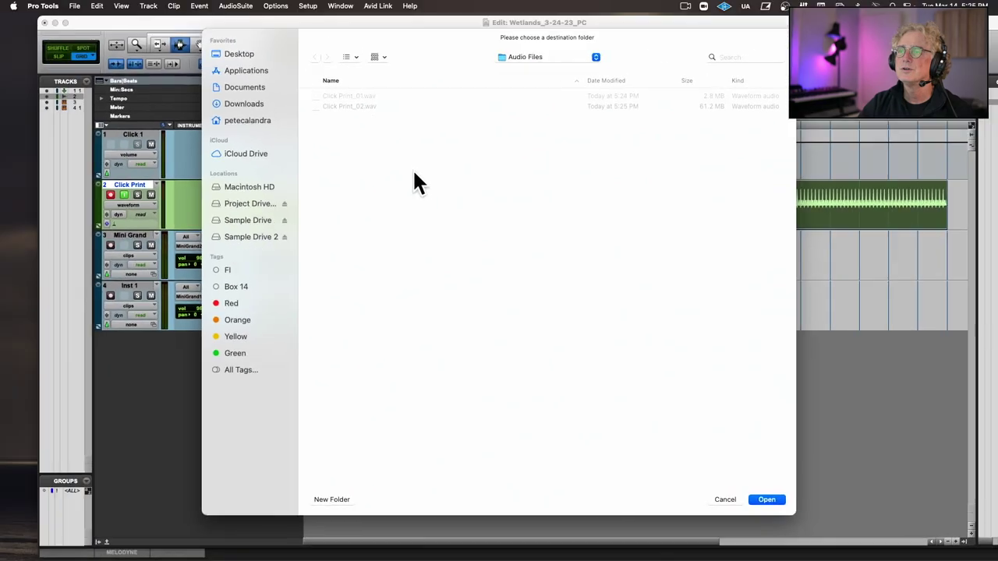
click(241, 54)
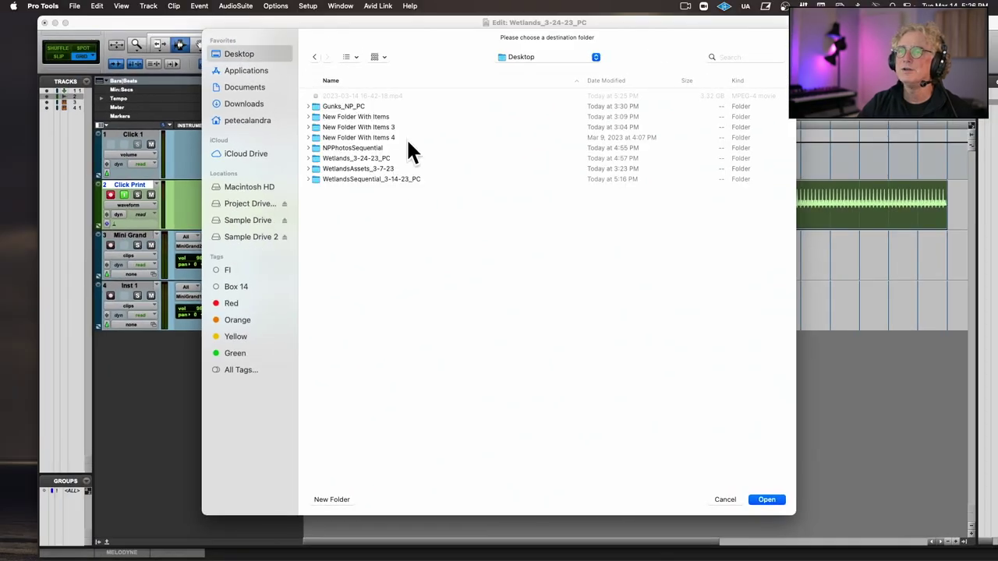
double_click(362, 181)
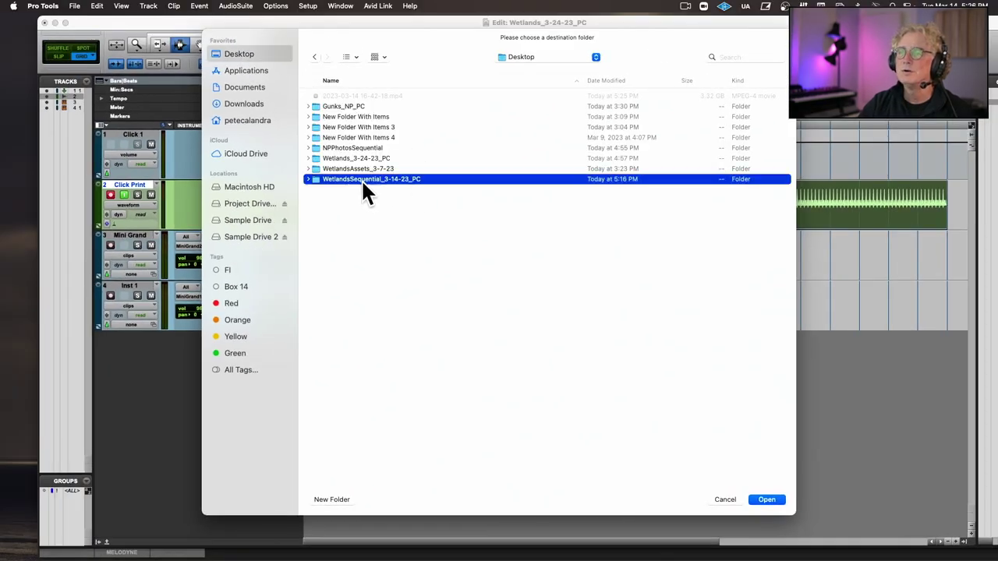
click(766, 500)
click(547, 316)
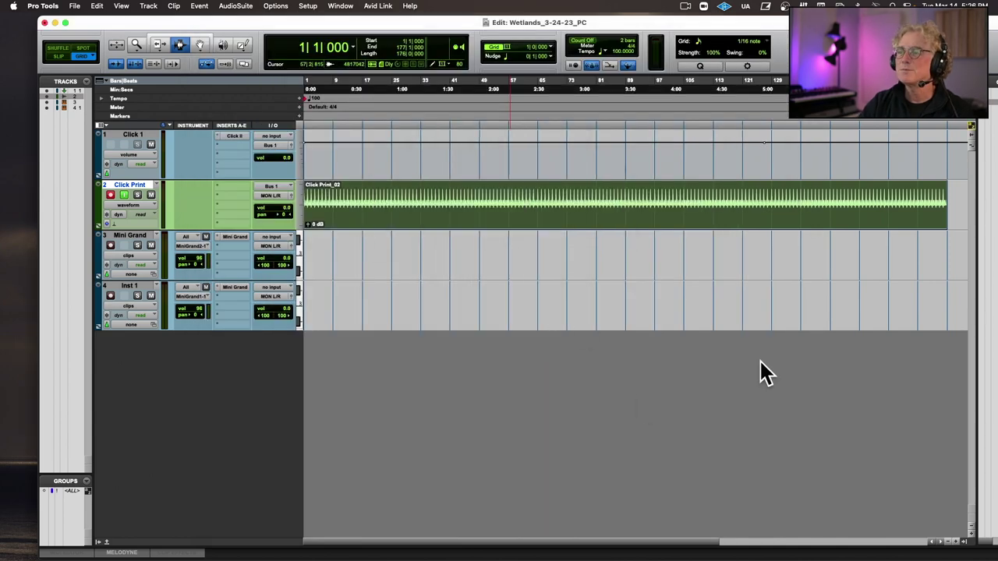
Move the Edit window aside, switch to Finder and look in the Desktop's WetlandsSequential_3-14-23_PC folder for the exported click file.
drag(296, 31, 304, 218)
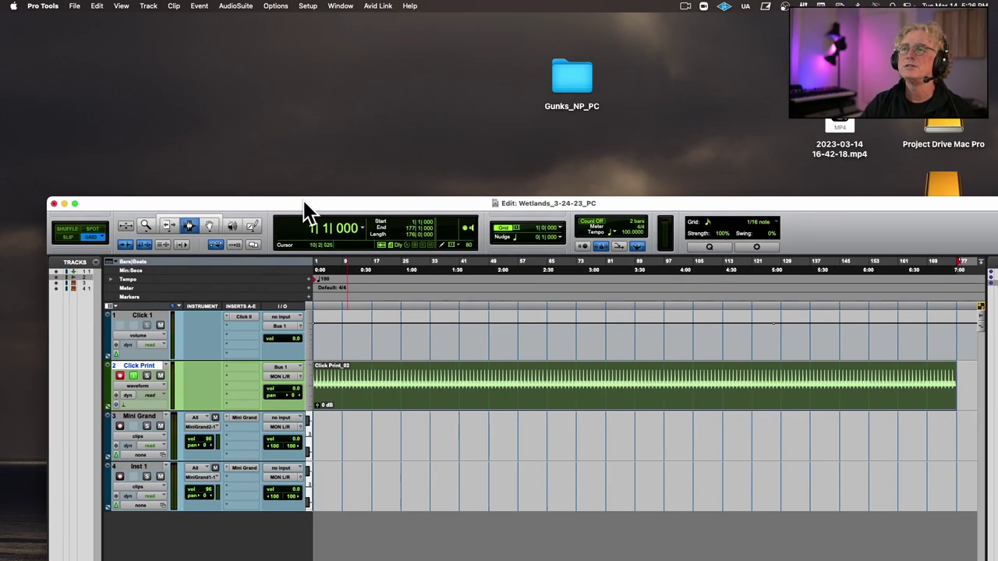
click(434, 164)
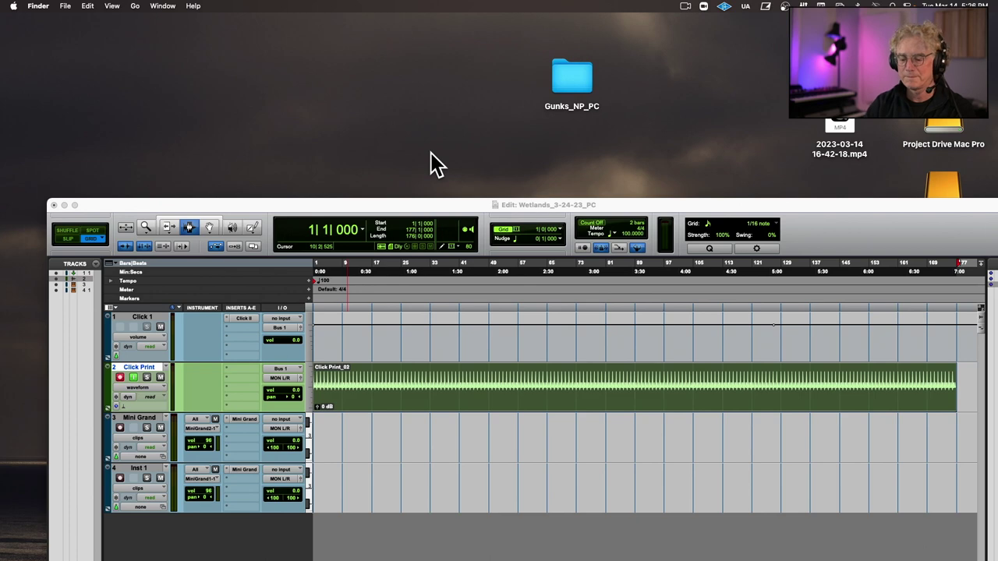
key(super+n)
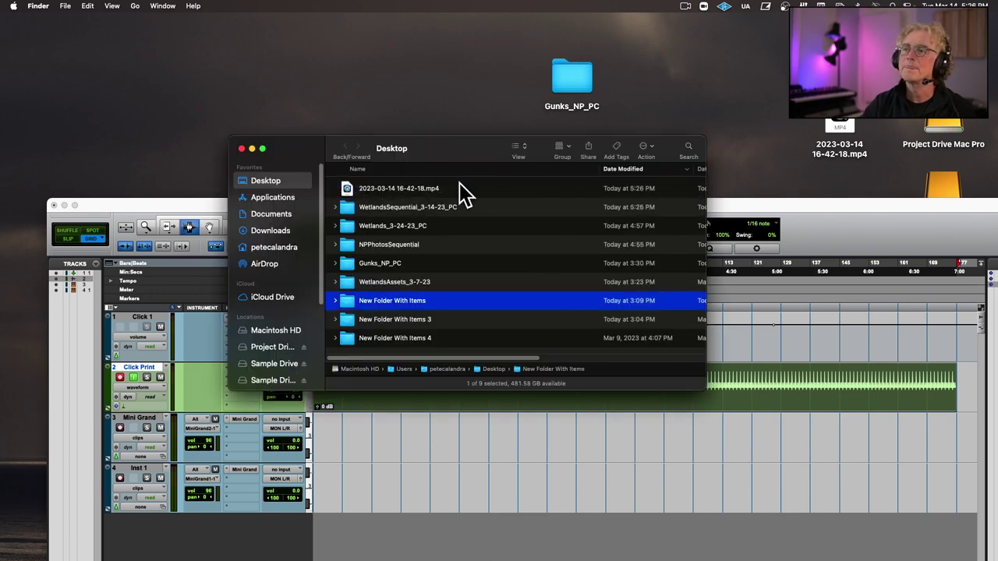
double_click(426, 208)
scroll(442, 232, up, 2)
scroll(441, 232, up, 5)
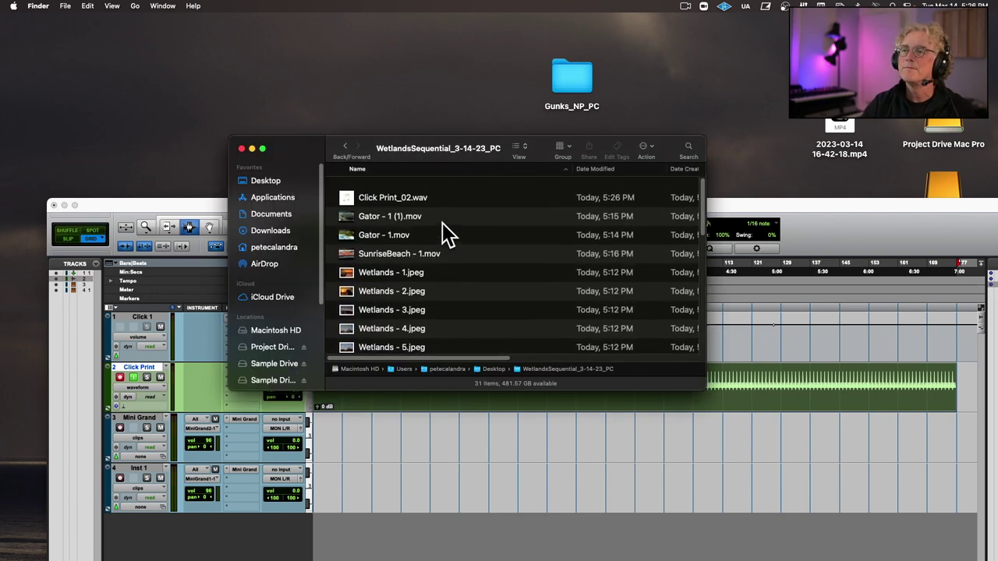
Preview the exported Click Print_02.wav in Finder, close the folder window and move the Pro Tools Edit window back into place.
click(367, 189)
key(space)
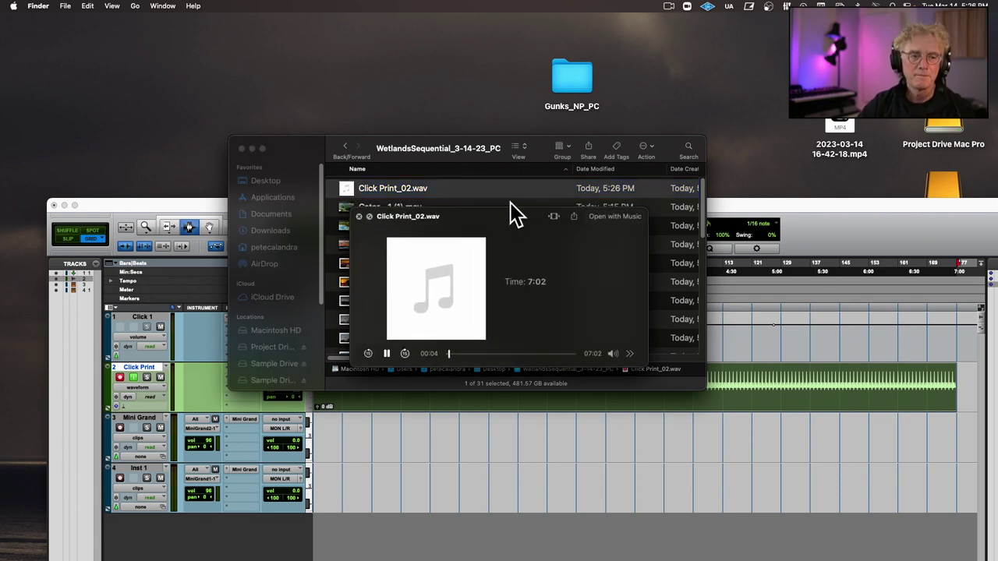
key(space)
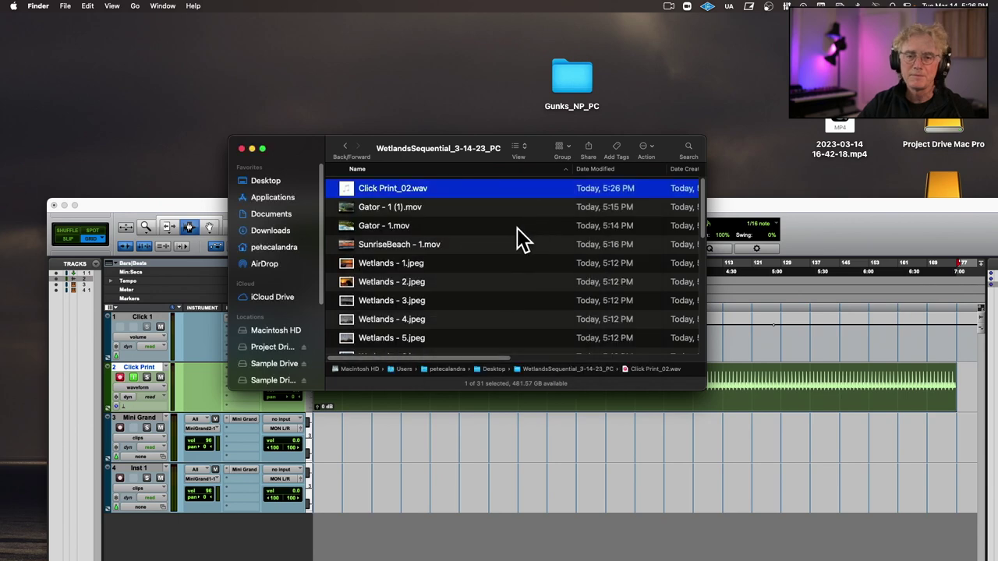
click(242, 149)
double_click(255, 205)
drag(241, 55, 230, 27)
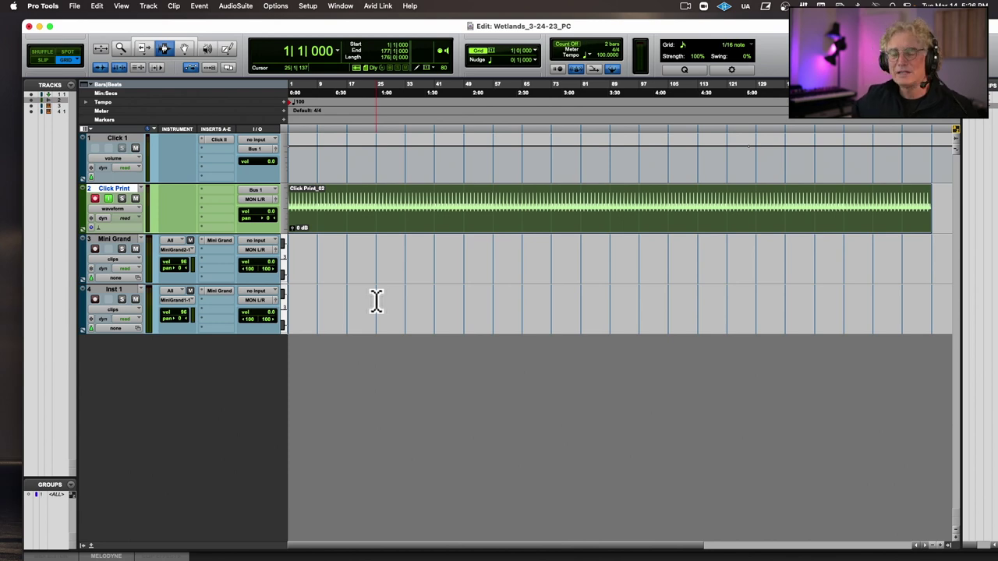
Undo the consolidation of the Click Print clips and solo the Click Print track.
key(super+e)
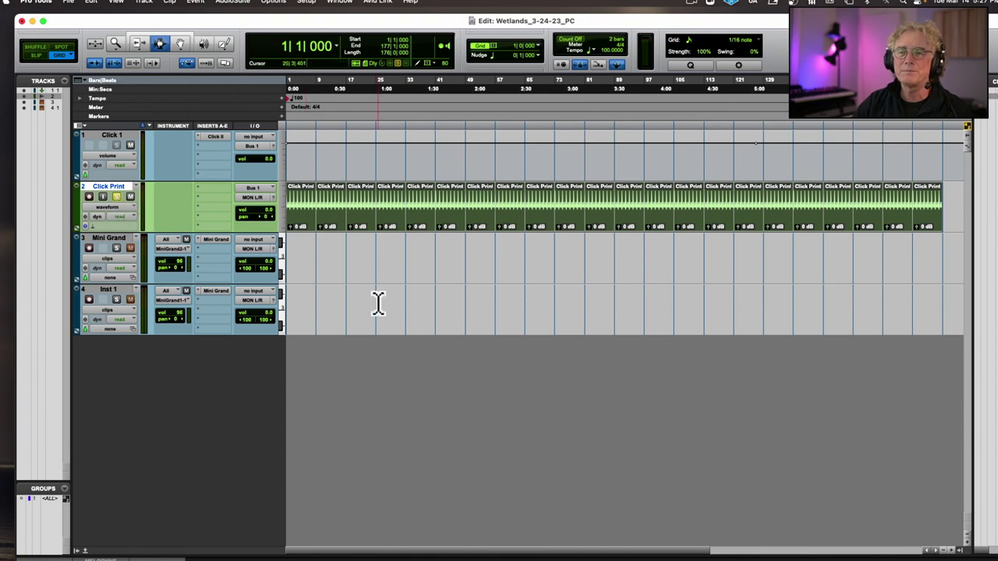
key(space)
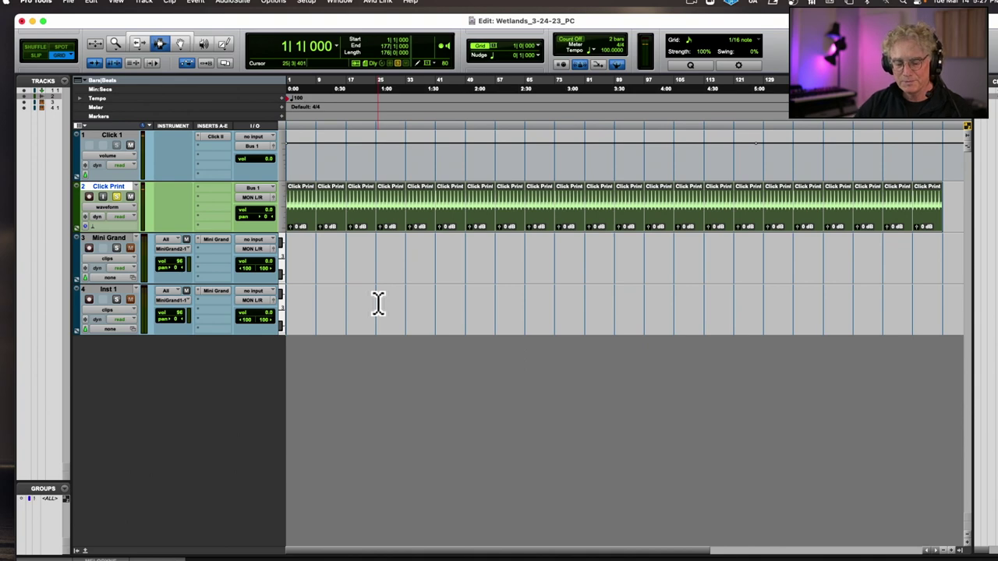
Set up a mix bounce with the file name WetlandsClick.
key(super+alt+b)
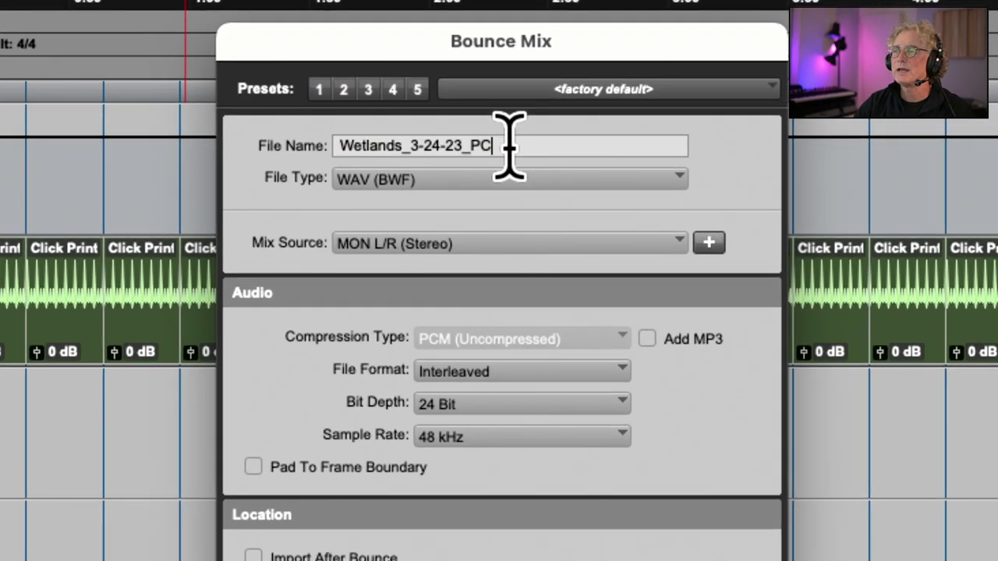
drag(508, 146, 415, 146)
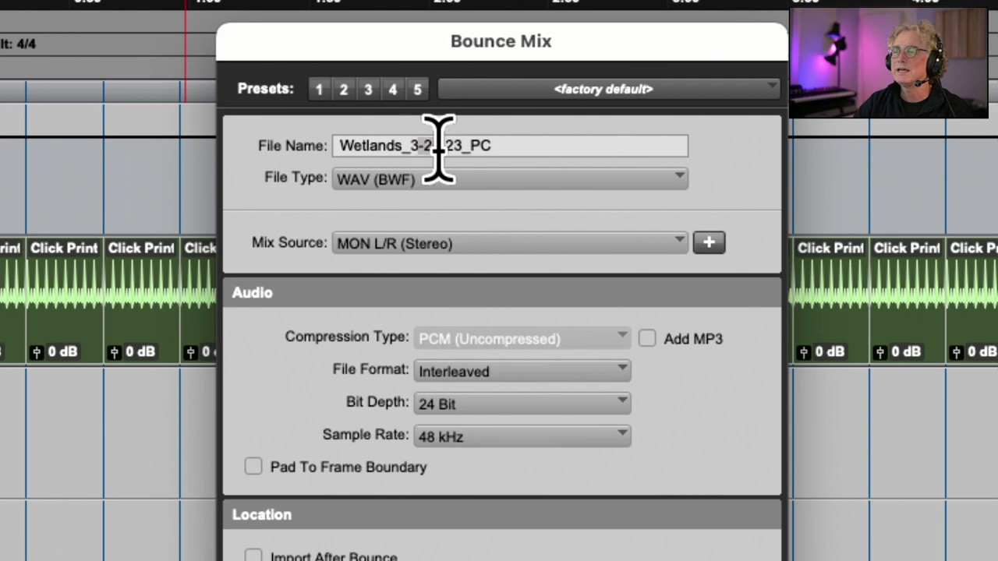
key(BackSpace)
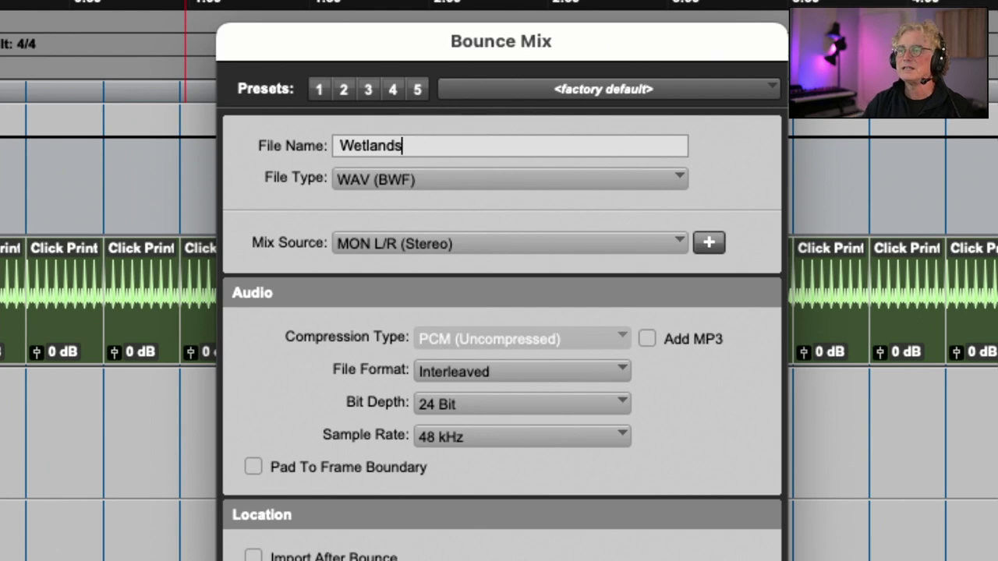
text(Click)
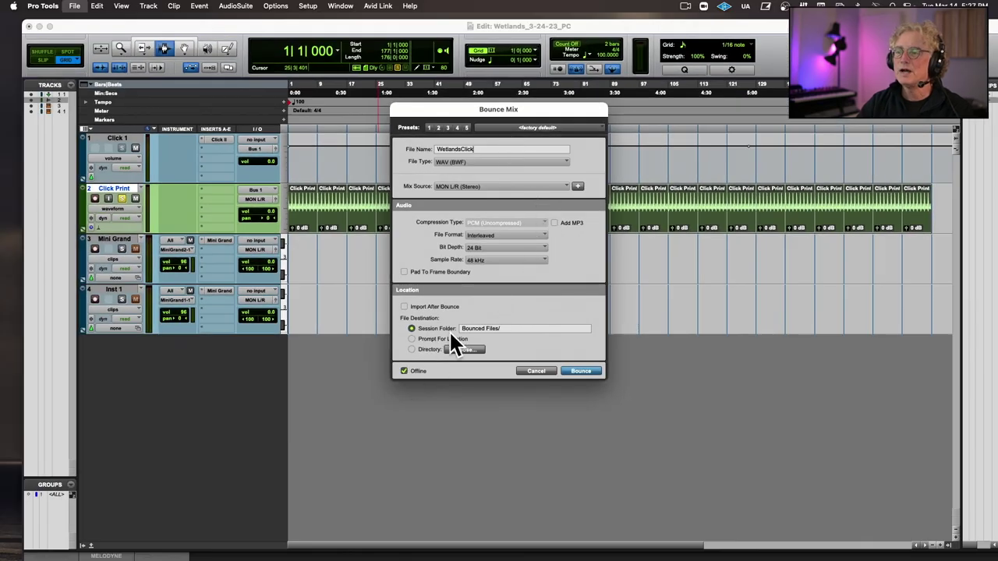
Set the Desktop's WetlandsAssets_3-7-23 folder as the bounce destination and bounce the click mix offline.
click(463, 350)
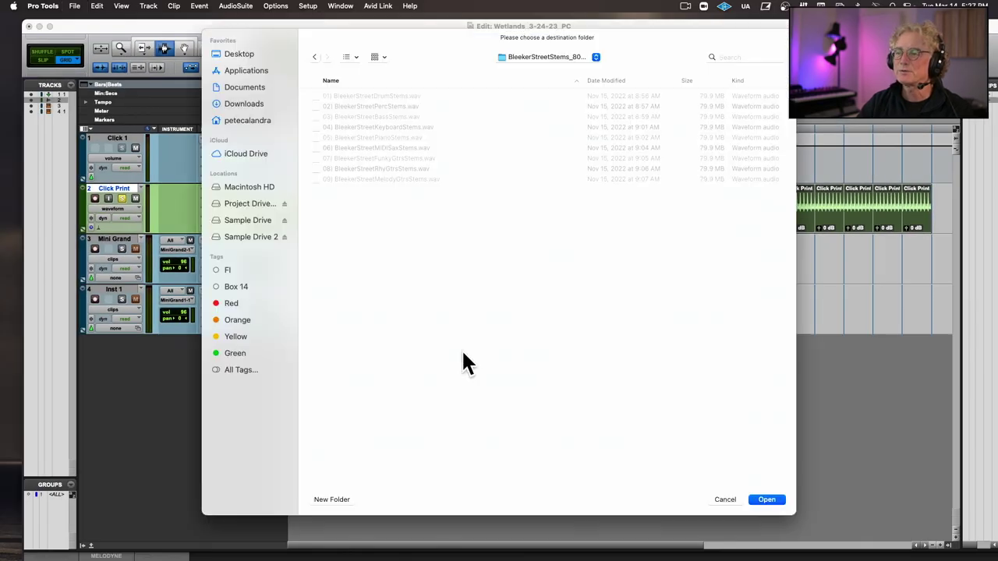
click(234, 53)
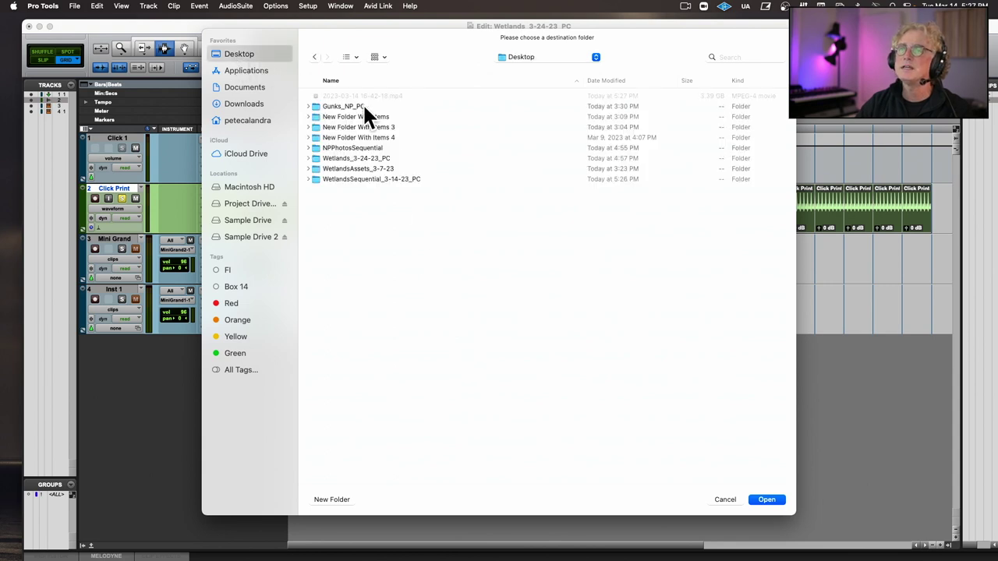
click(355, 168)
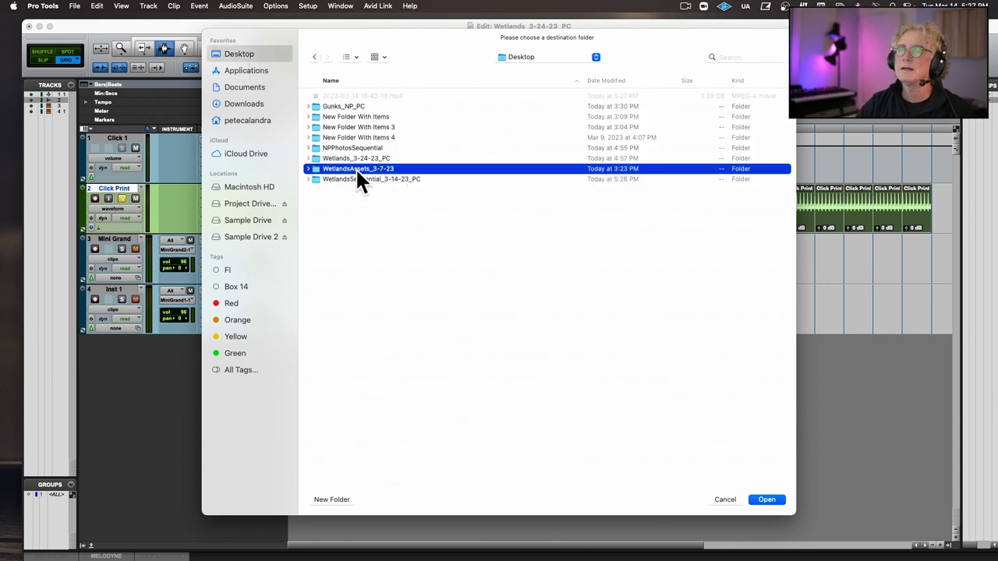
double_click(318, 172)
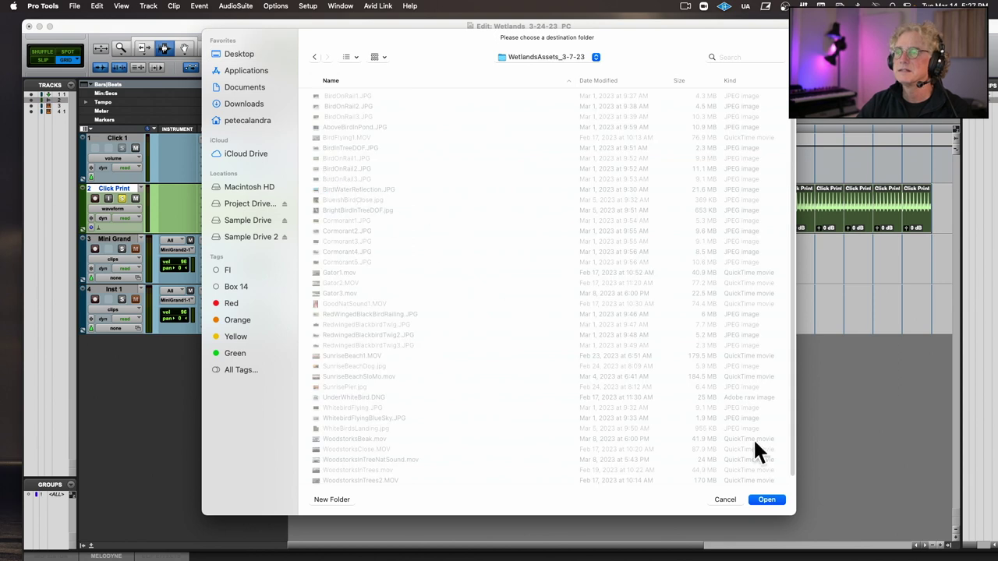
click(766, 499)
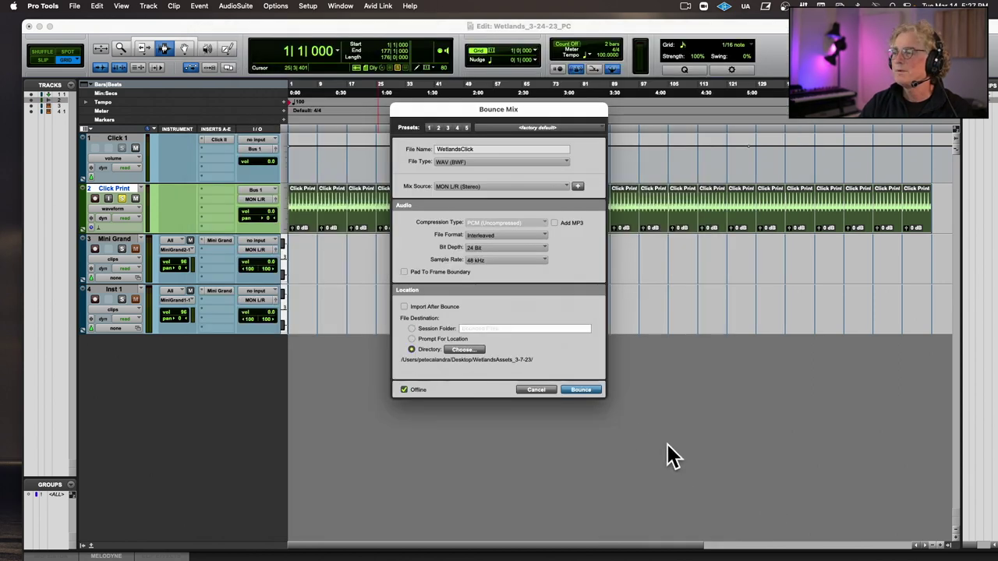
click(580, 390)
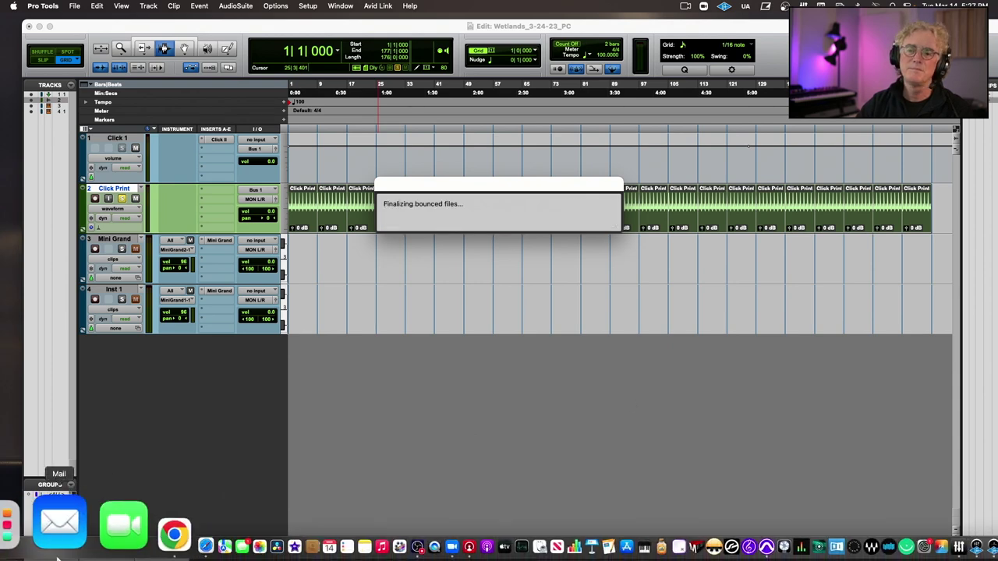
Switch to Finder, find WetlandsClick.wav in the WetlandsAssets_3-7-23 folder and move it to the Desktop.
click(27, 530)
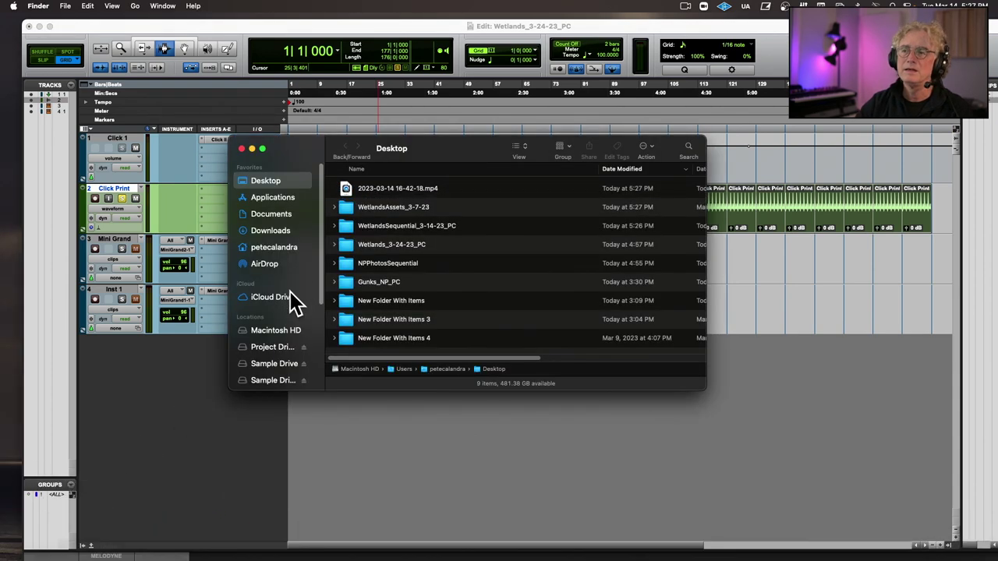
double_click(349, 207)
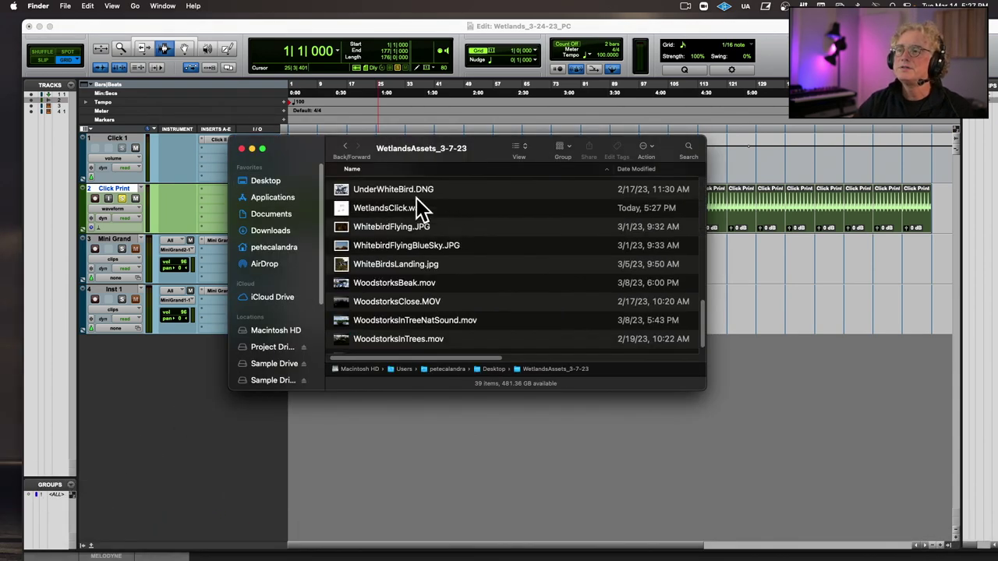
scroll(535, 301, up, 3)
scroll(538, 303, down, 4)
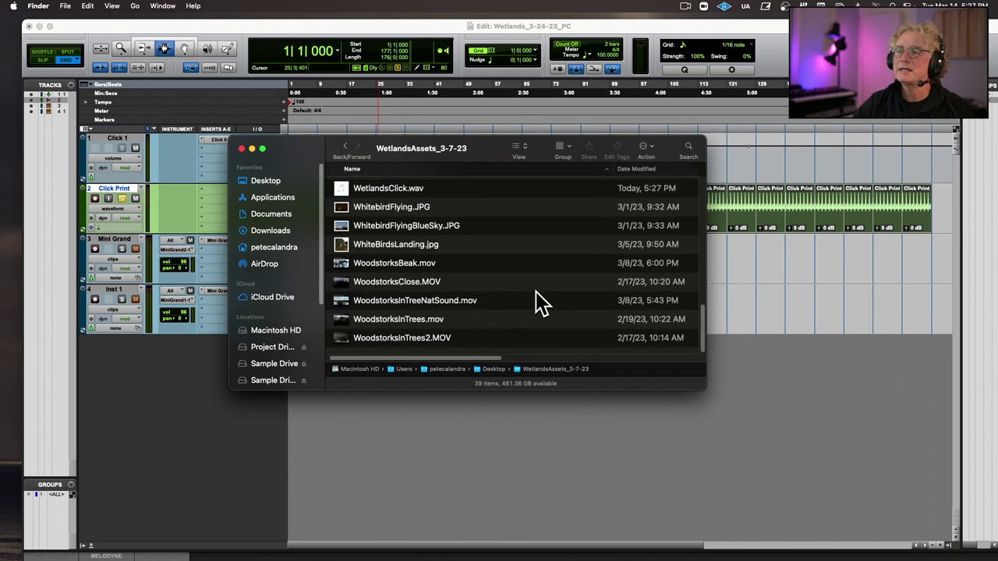
scroll(534, 291, up, 3)
click(376, 252)
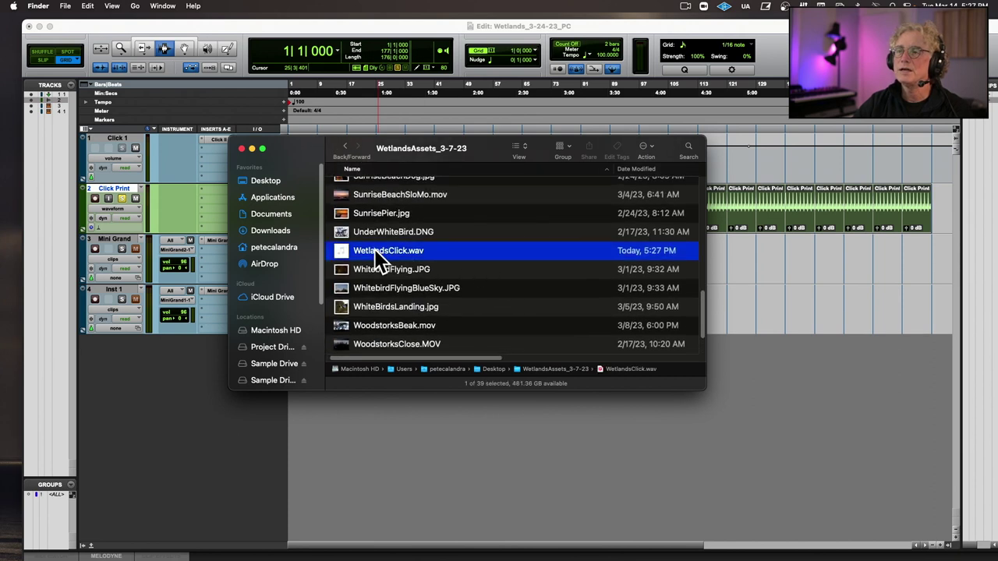
drag(376, 253, 261, 184)
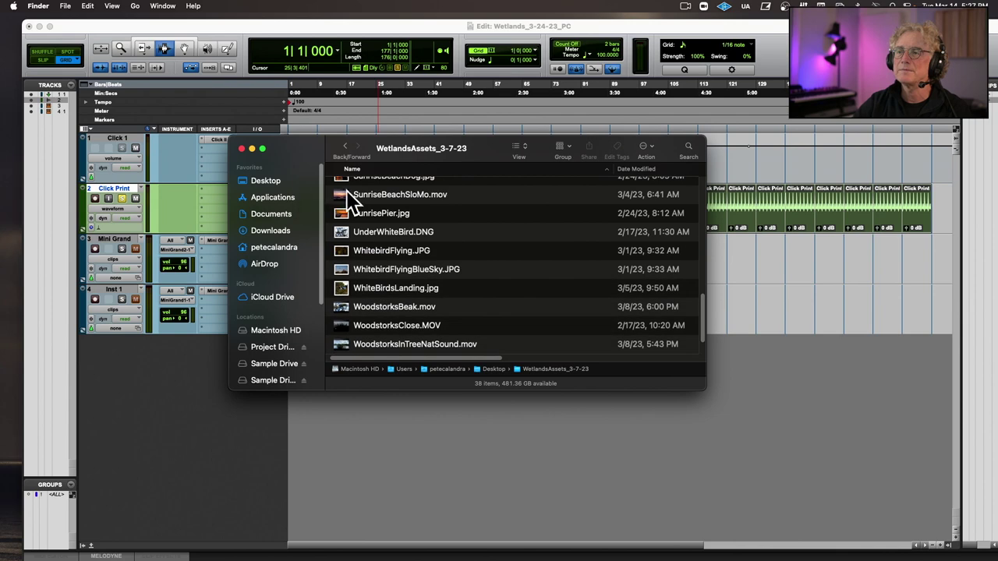
Move WetlandsClick.wav from the Desktop into the WetlandsSequential_3-14-23_PC folder.
scroll(344, 176, up, 5)
click(344, 146)
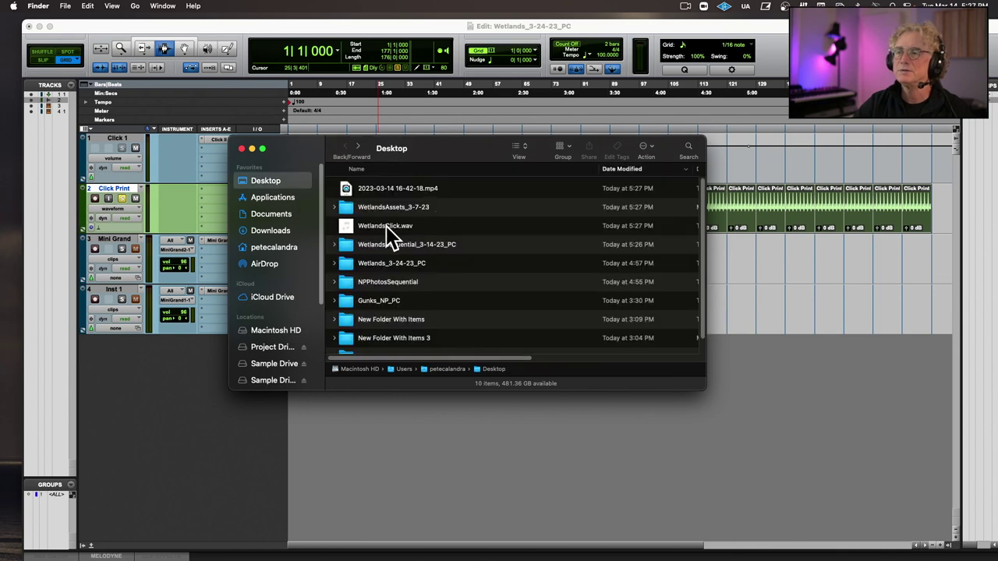
drag(386, 226, 404, 244)
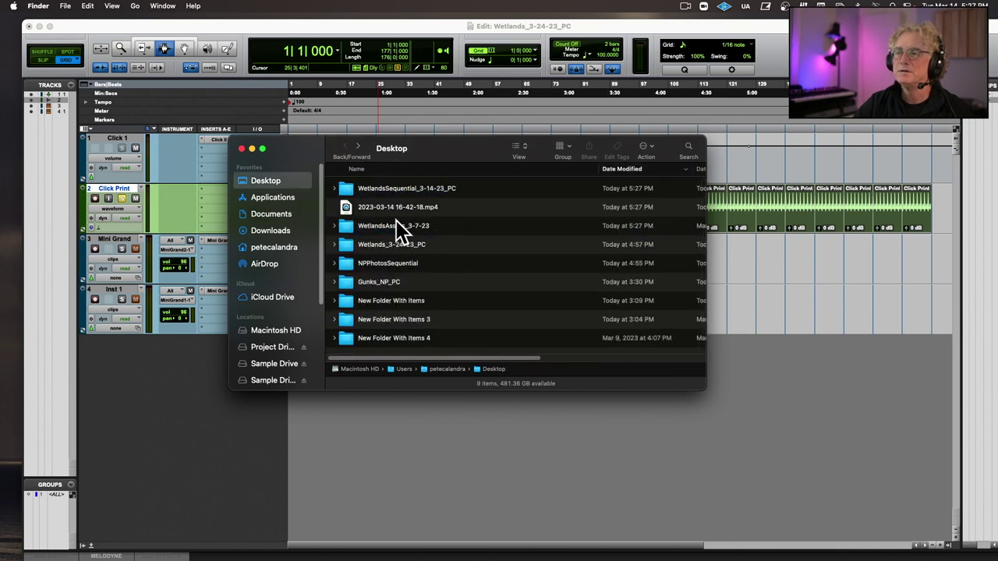
Open the WetlandsSequential_3-14-23_PC folder and preview WetlandsClick.wav at the end of its file list.
double_click(403, 187)
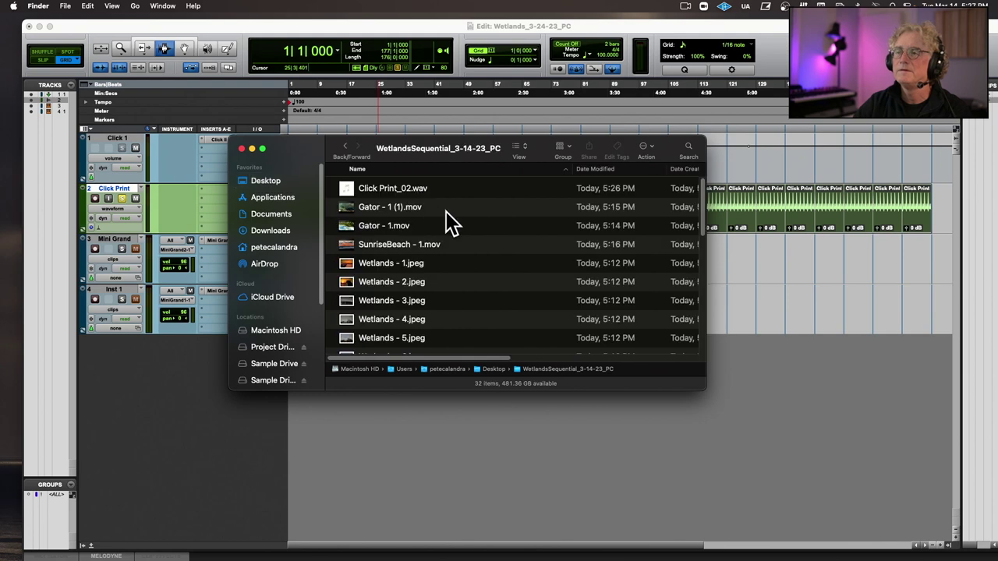
scroll(476, 236, down, 15)
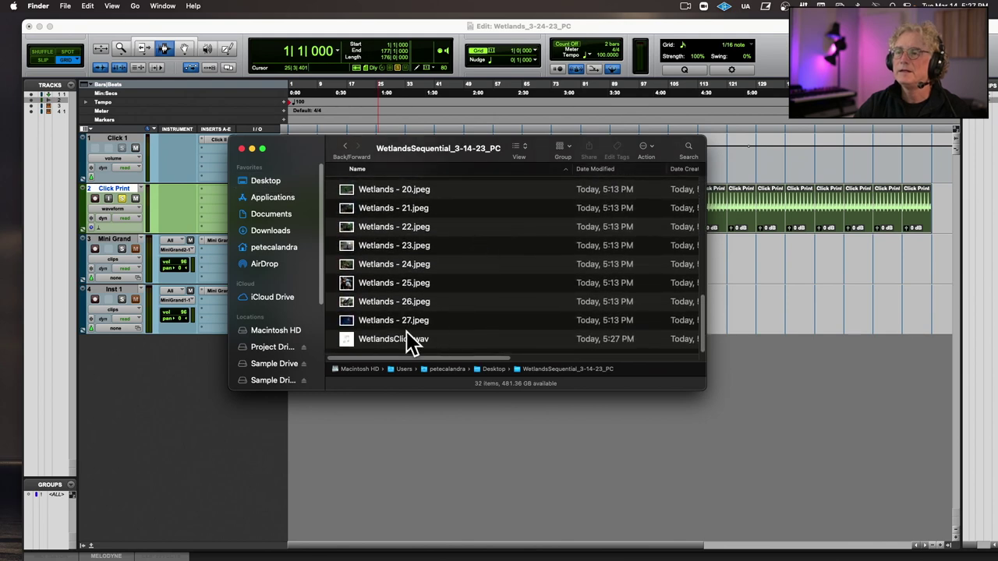
click(401, 339)
key(space)
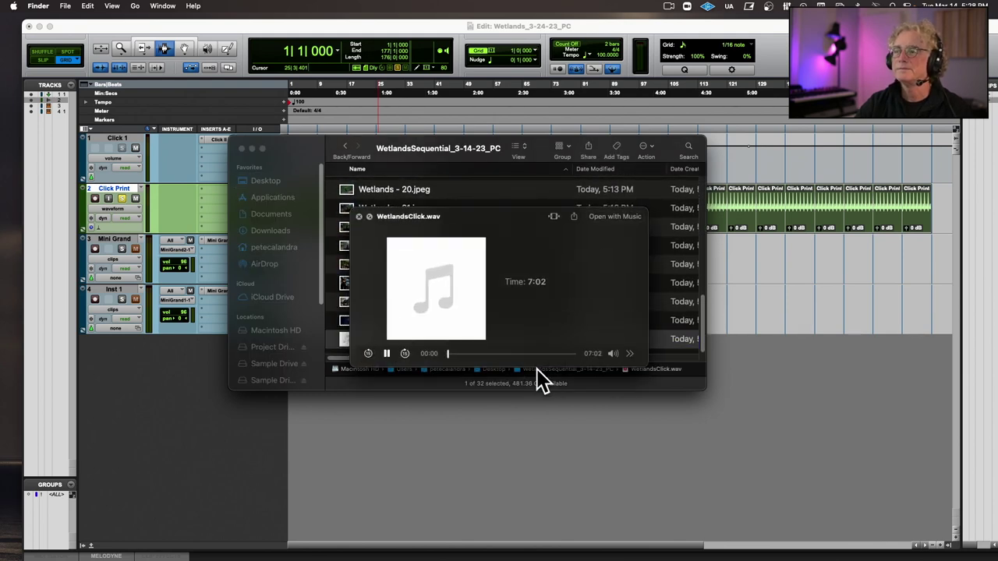
key(space)
Switch to Pro Tools, try the Session Folder and Directory destinations in the Bounce Mix settings, and cancel the bounce.
click(379, 45)
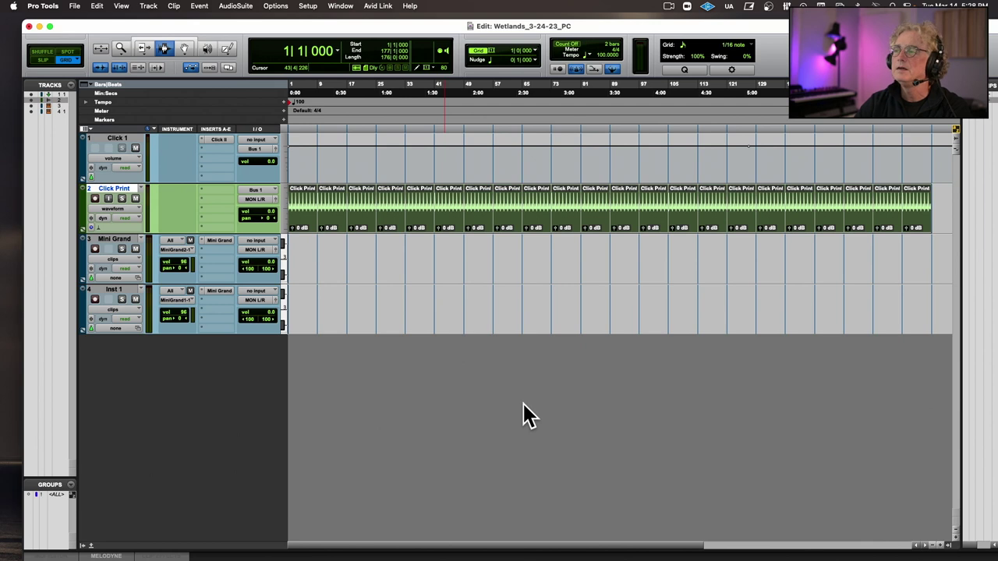
key(super+alt+b)
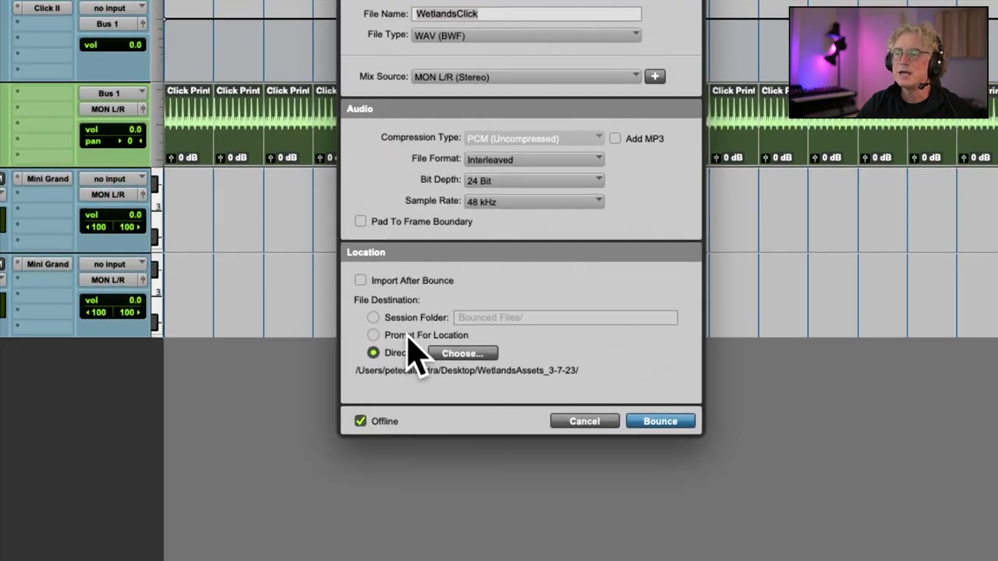
click(375, 318)
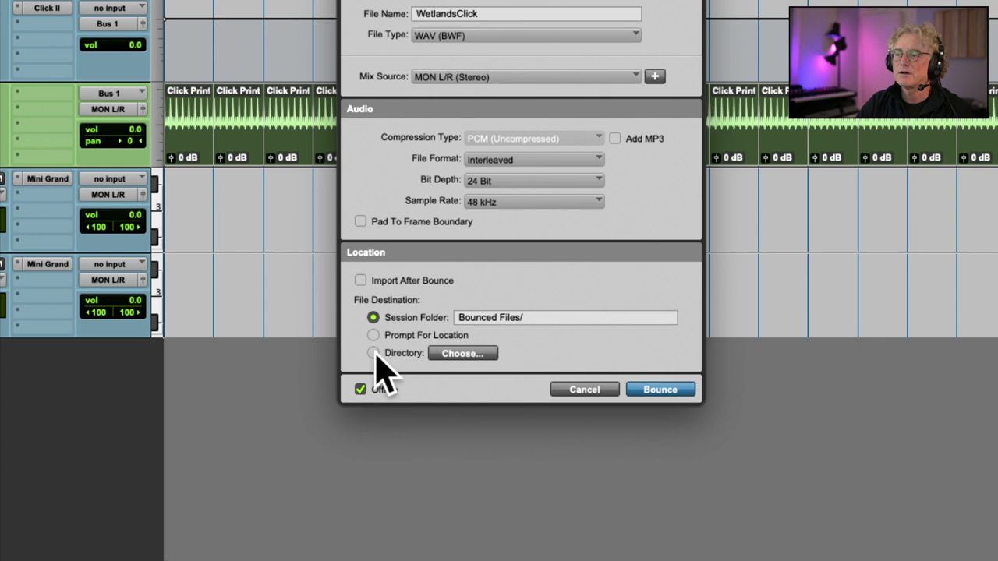
click(374, 353)
click(373, 318)
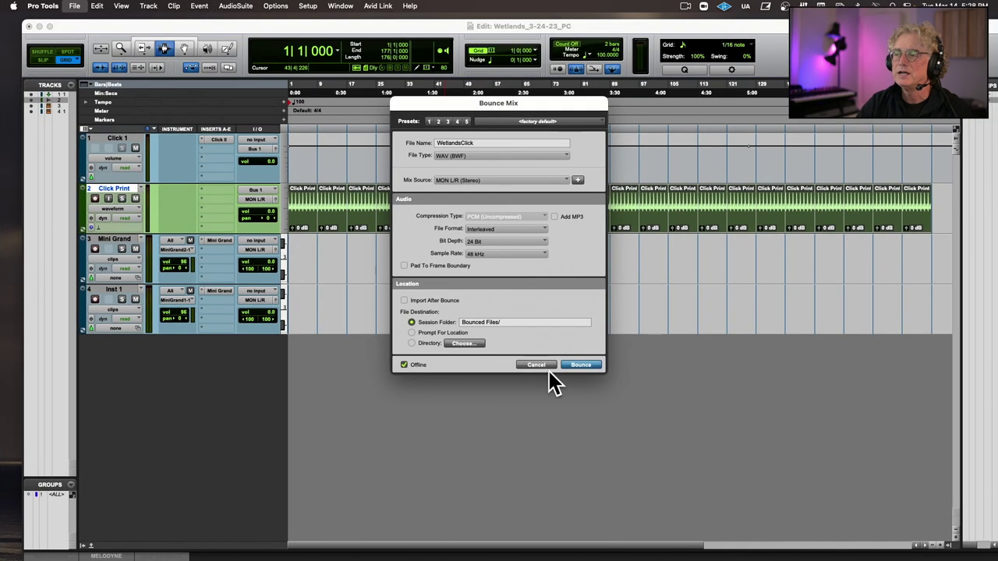
click(543, 365)
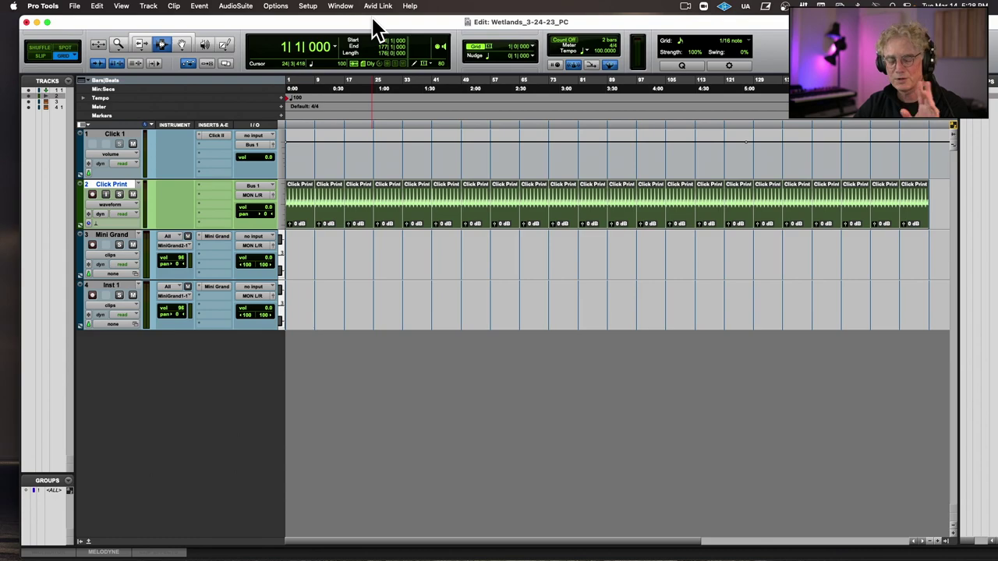
Minimize the Pro Tools Edit window, reposition the WetlandsSequential_3-14-23_PC Finder window and look through its click, video and image files.
click(37, 22)
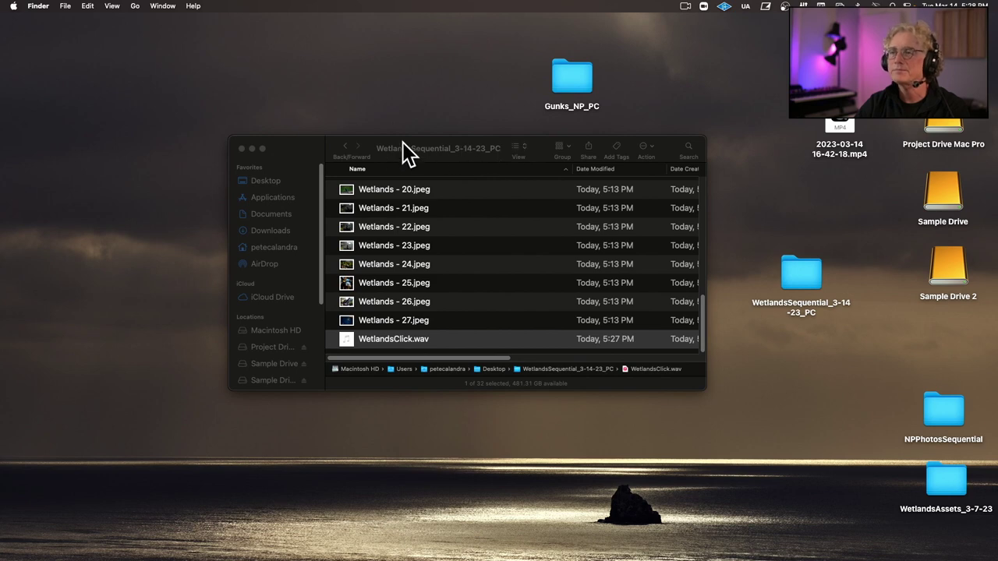
drag(402, 142, 679, 59)
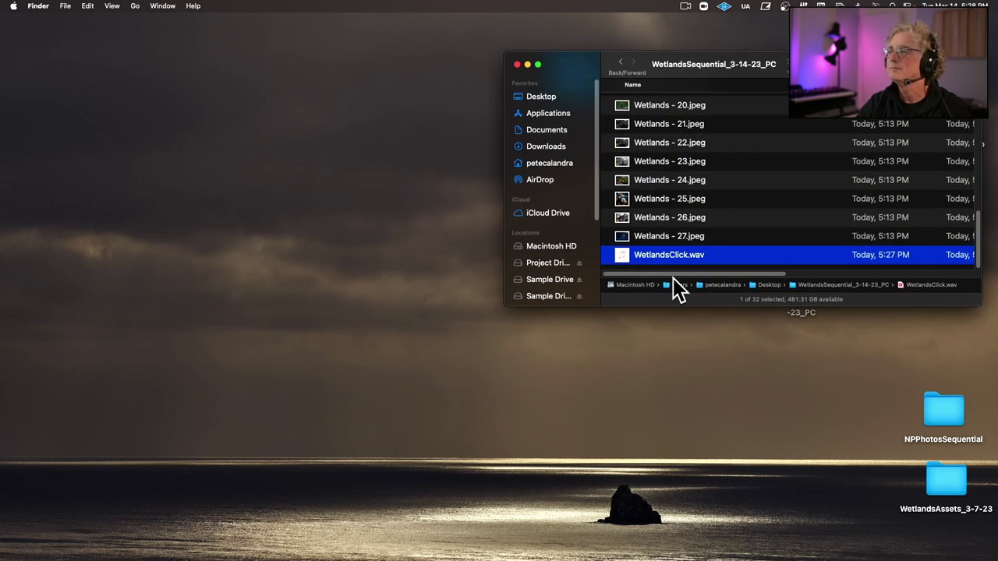
scroll(703, 241, up, 10)
scroll(704, 241, down, 6)
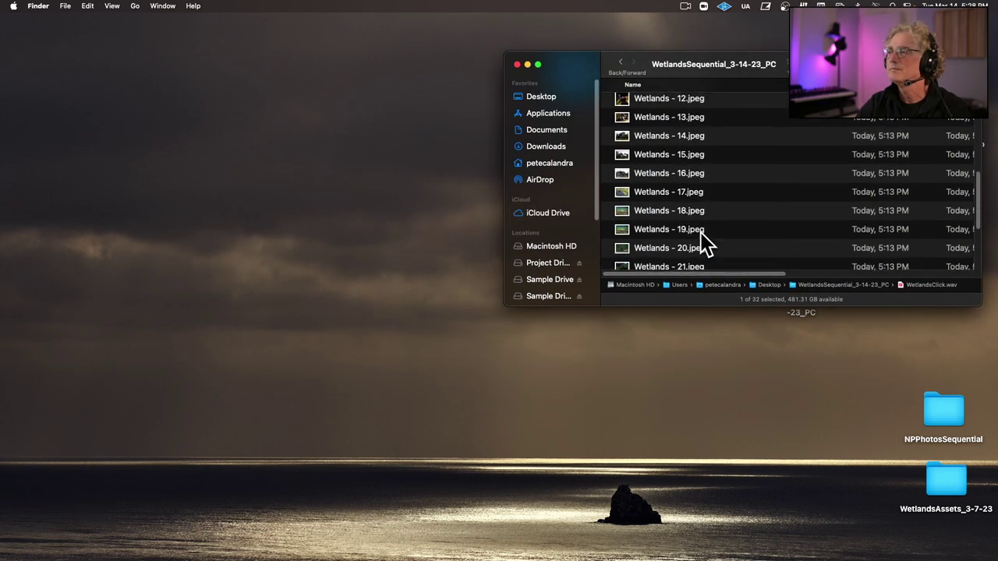
scroll(700, 234, down, 5)
scroll(700, 234, up, 10)
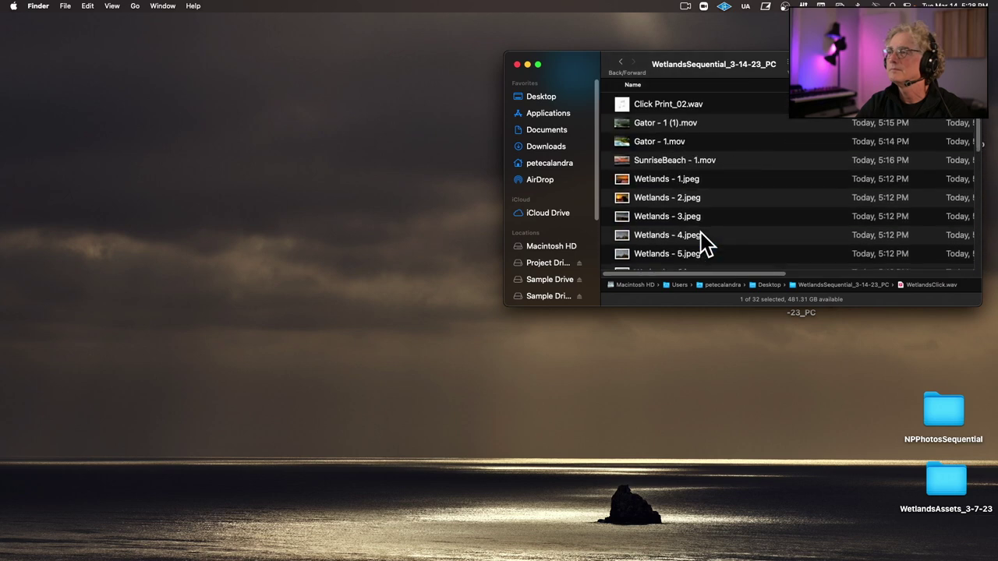
scroll(700, 233, down, 8)
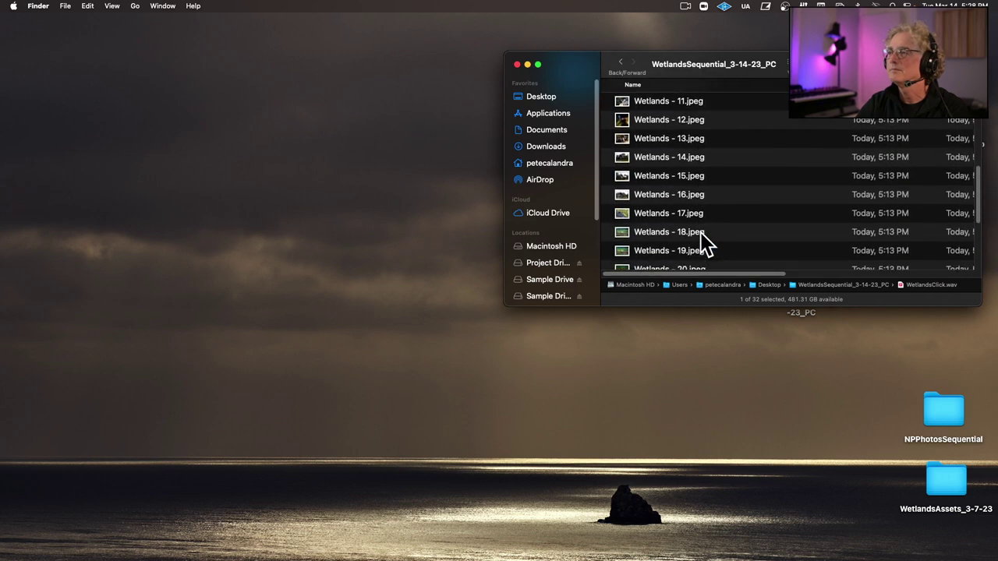
Switch to iMovie and return to the project overview, keeping the open project's name as My Movie 3.
scroll(700, 241, up, 8)
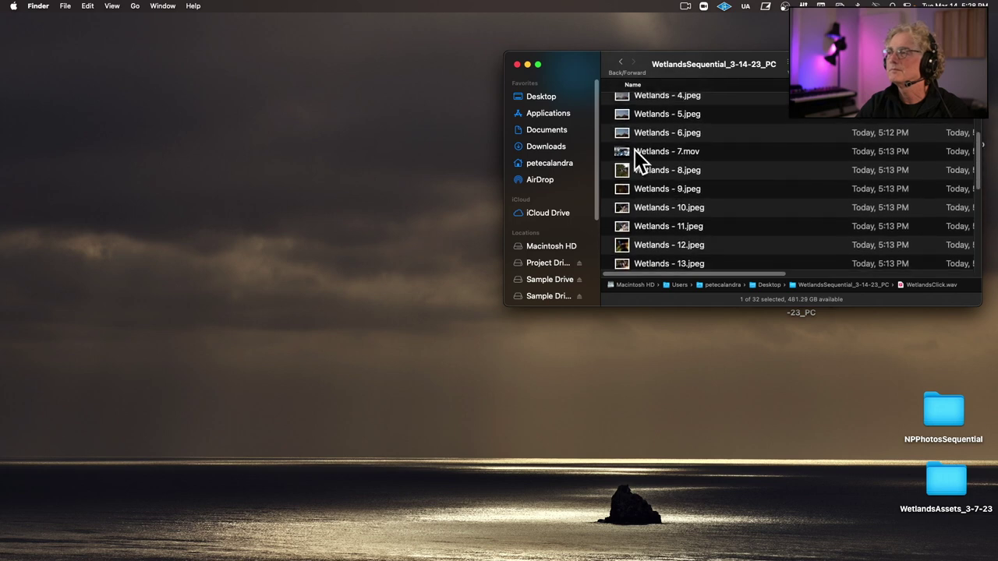
mouse_move(390, 558)
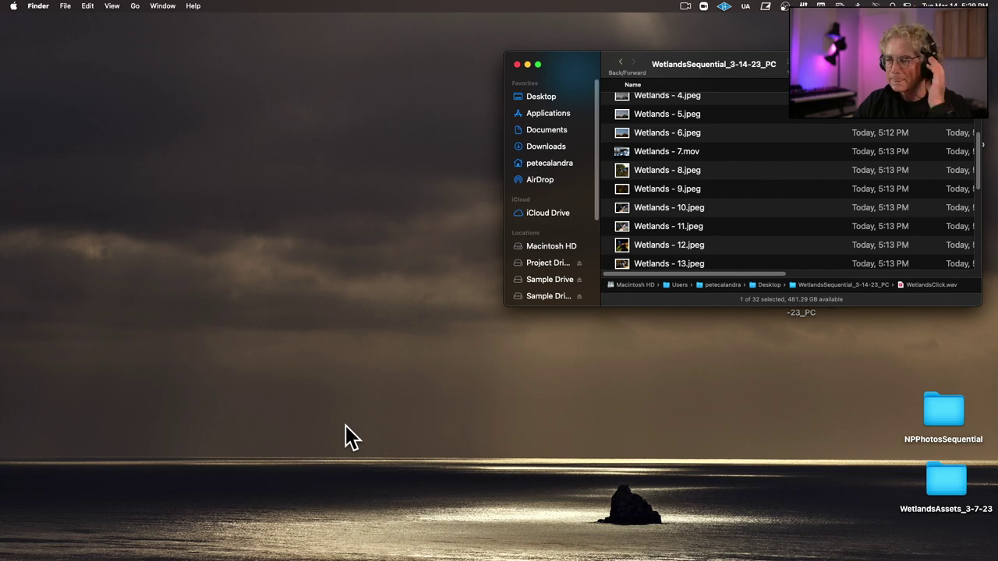
mouse_move(150, 549)
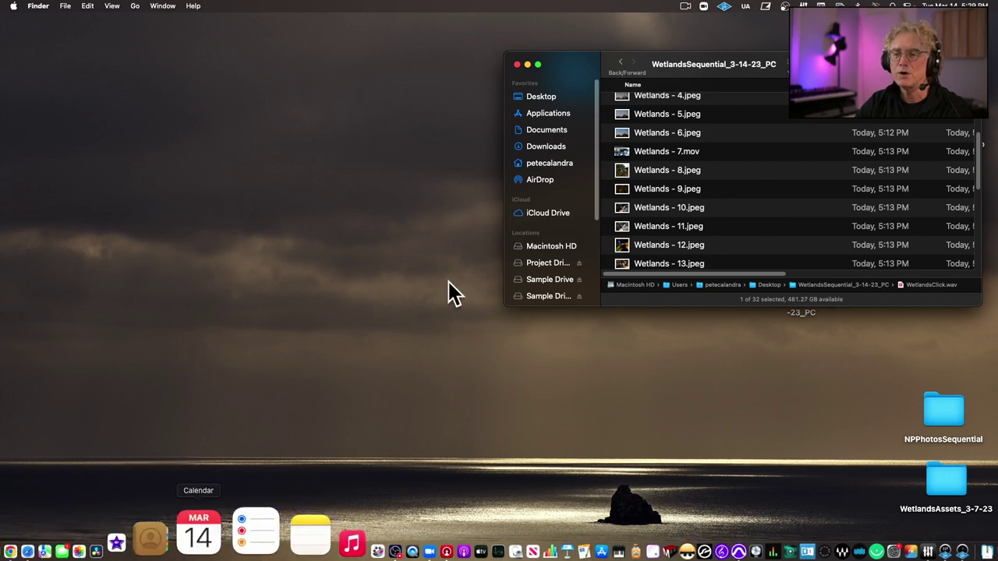
key(F11)
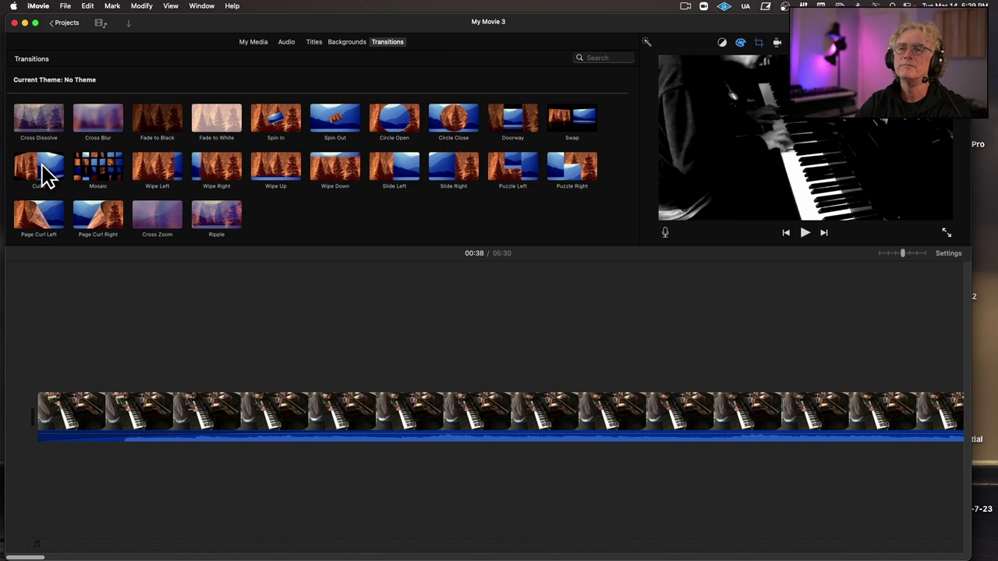
click(63, 23)
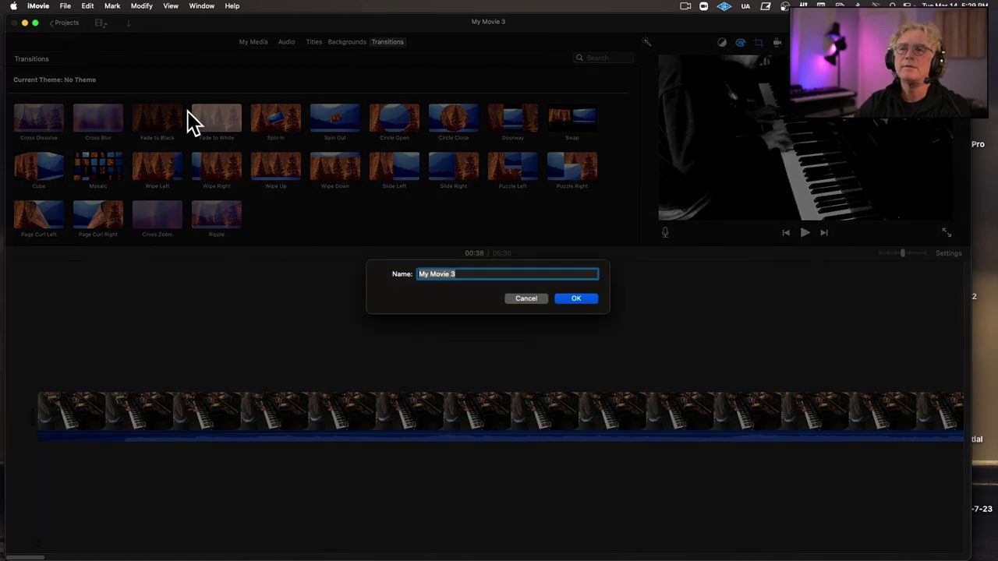
click(576, 299)
Create a new movie project in iMovie and shift its window slightly down.
click(81, 165)
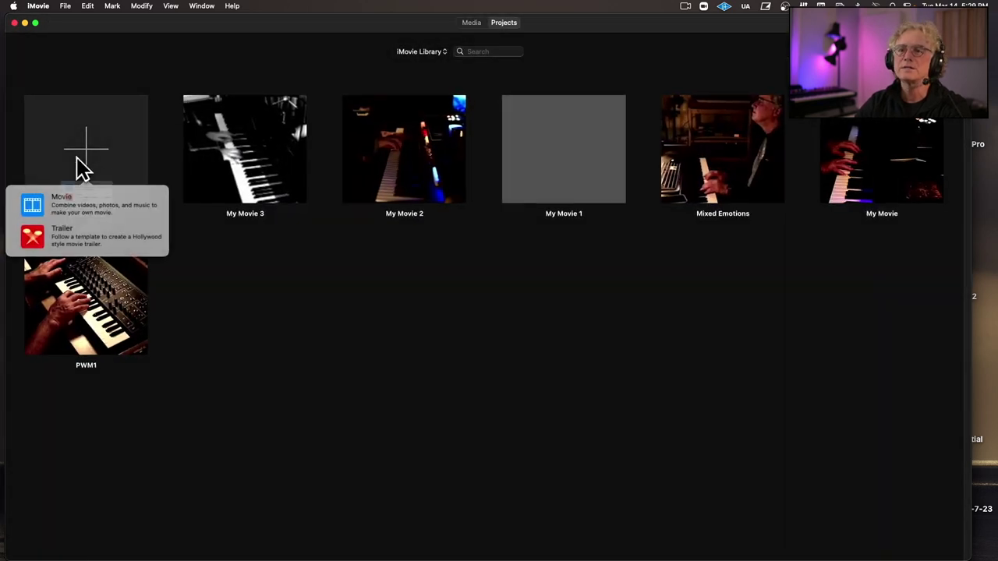
click(60, 216)
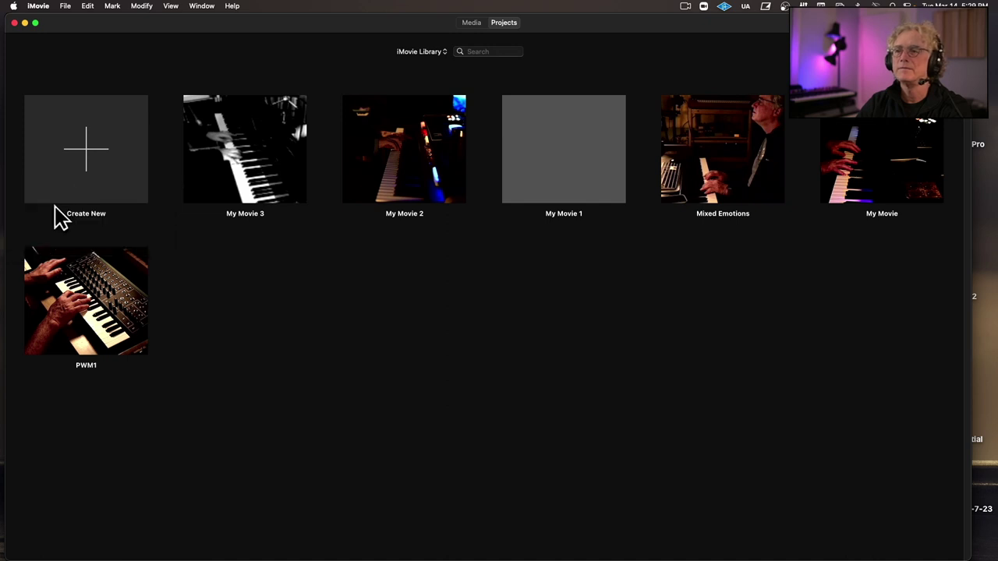
click(85, 151)
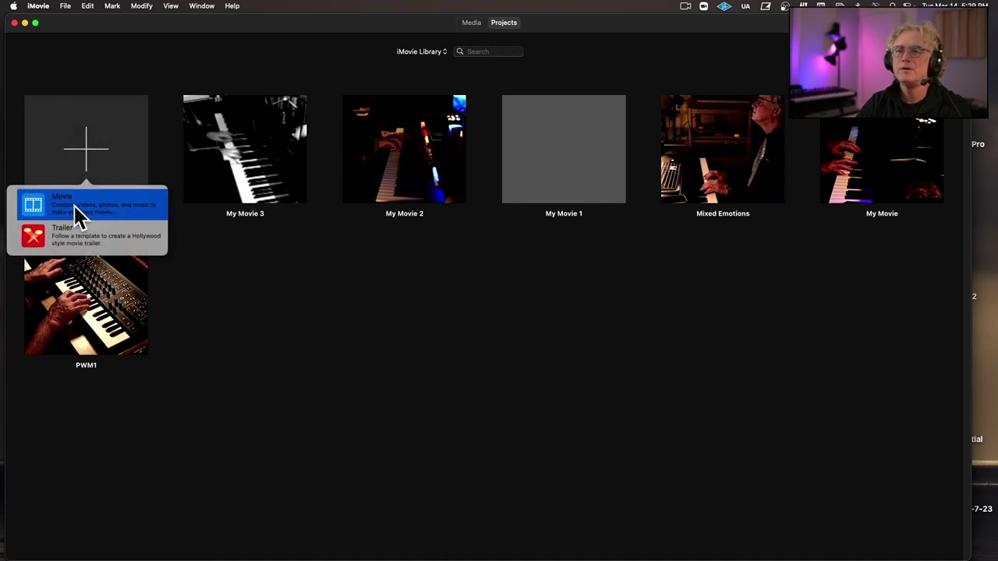
click(76, 214)
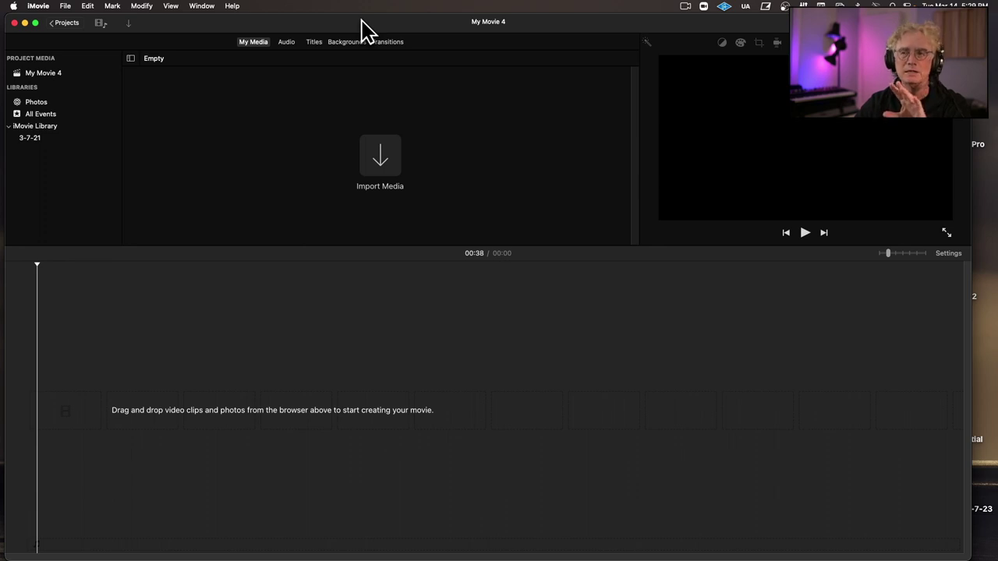
drag(360, 18, 364, 56)
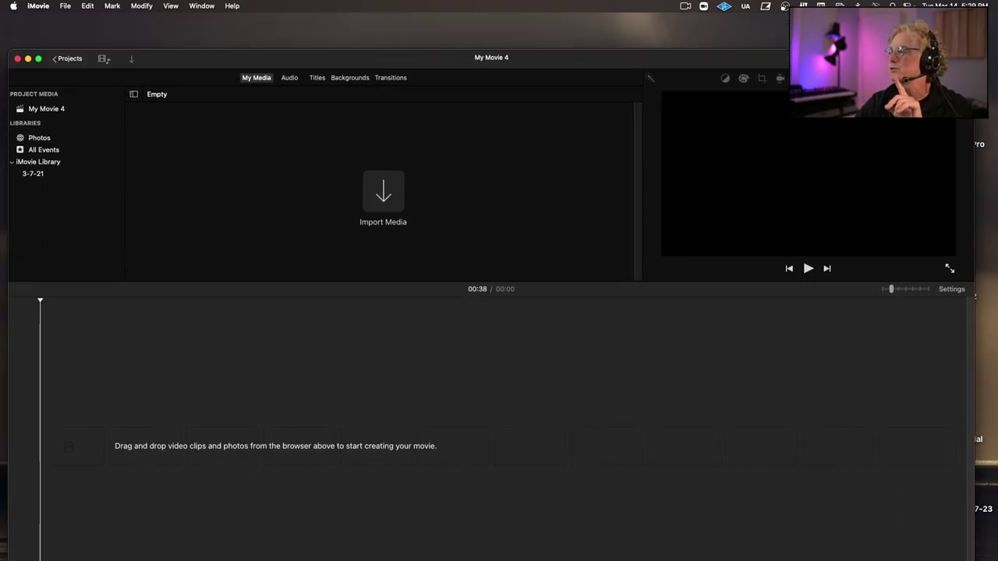
Move the WetlandsSequential_3-14-23_PC Finder window over iMovie and examine the file info of Wetlands - 7.mov, including its dimensions.
drag(791, 211, 680, 216)
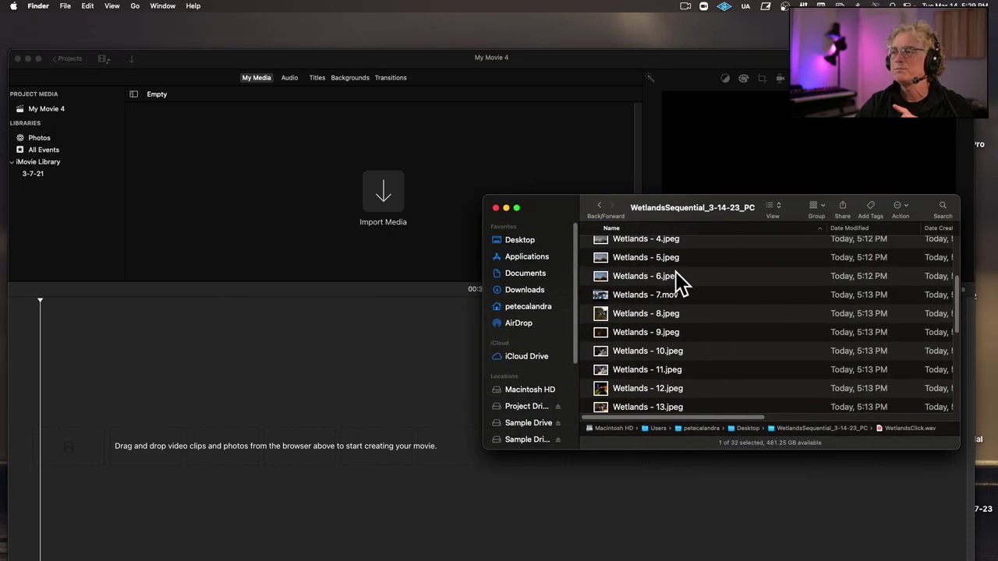
scroll(670, 288, up, 5)
scroll(686, 300, down, 1)
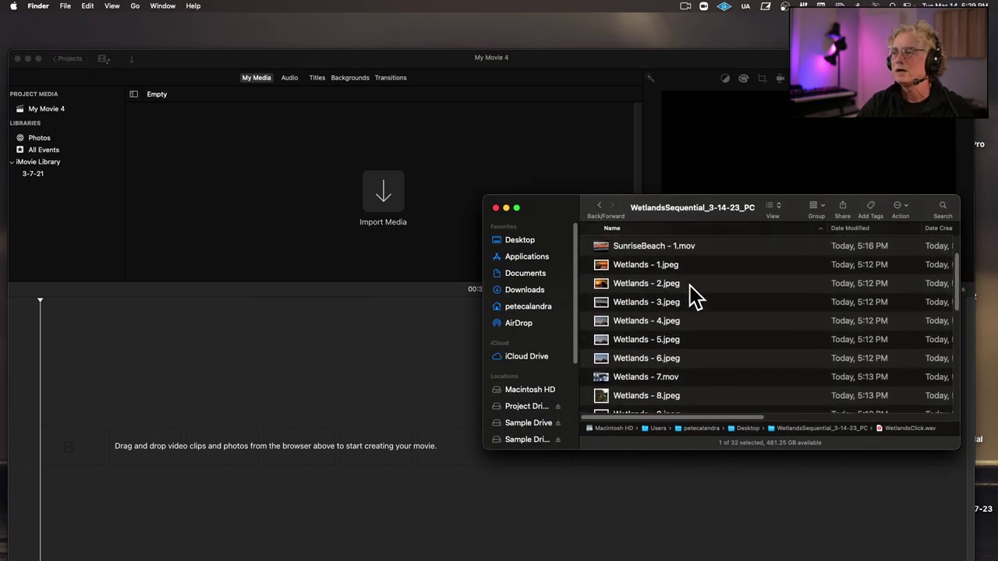
scroll(694, 296, down, 5)
scroll(694, 296, up, 3)
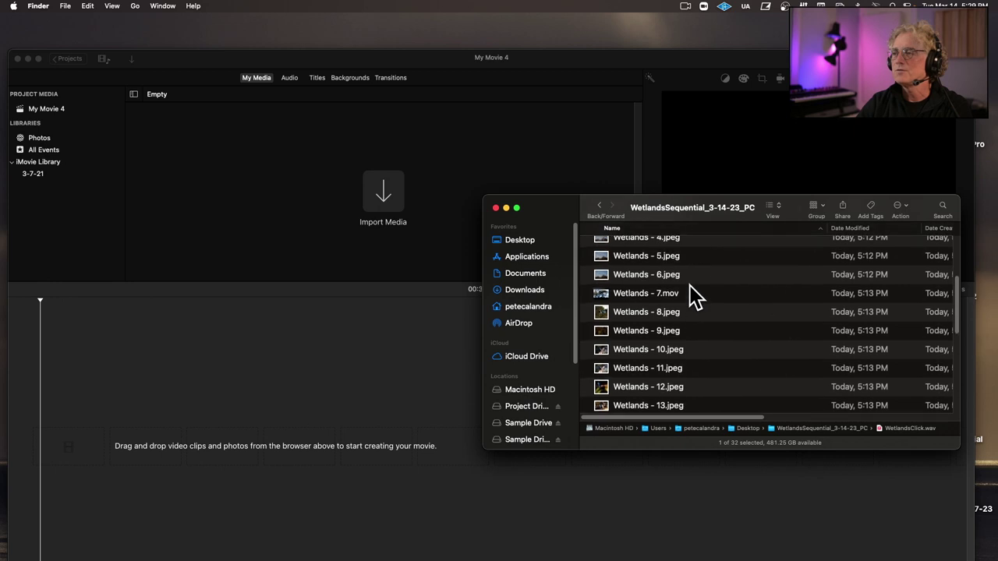
click(655, 295)
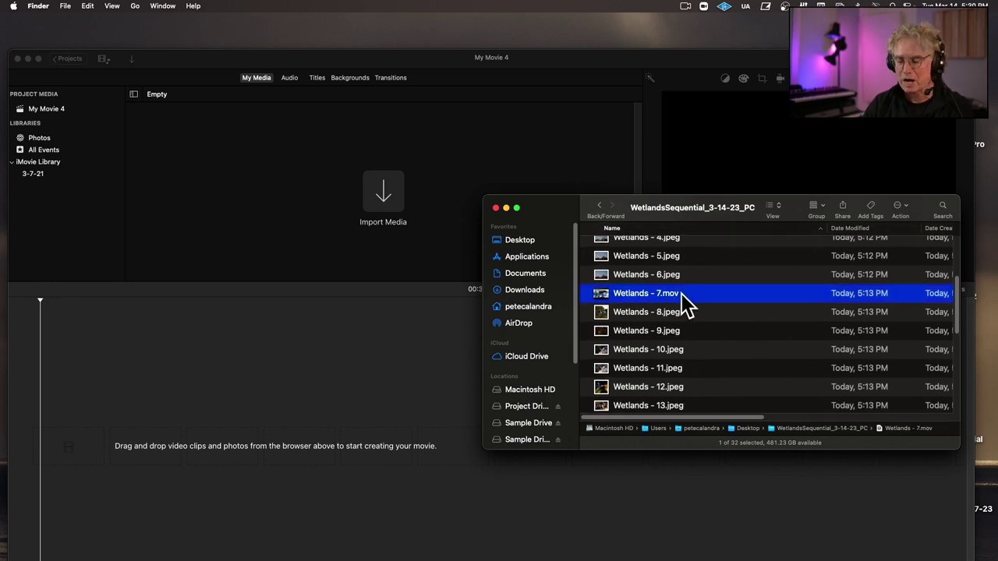
key(super+i)
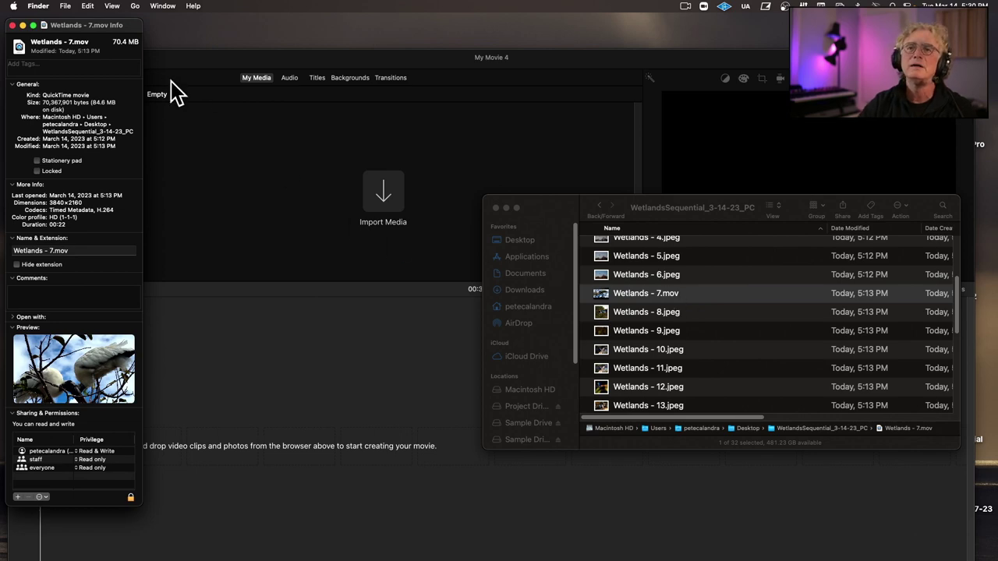
drag(99, 26, 285, 52)
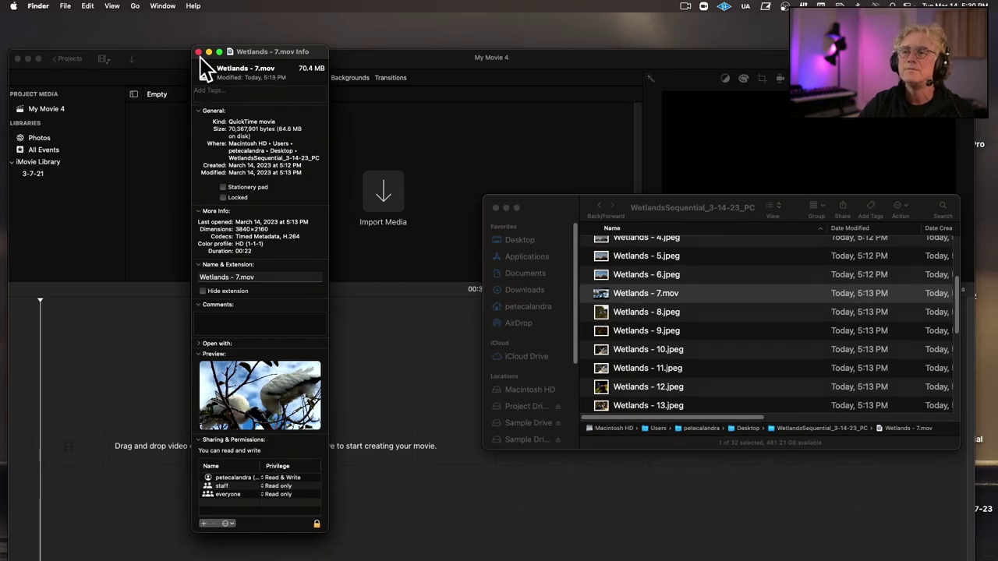
click(198, 51)
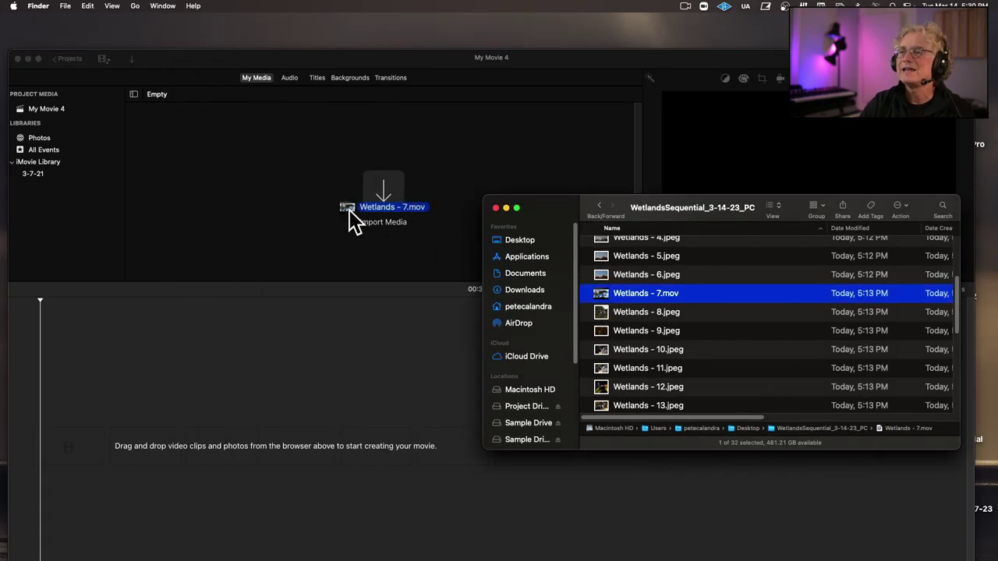
Arrange the iMovie and Finder windows side by side and add Wetlands - 7.mov to the movie's timeline.
drag(349, 210, 260, 201)
drag(594, 292, 280, 191)
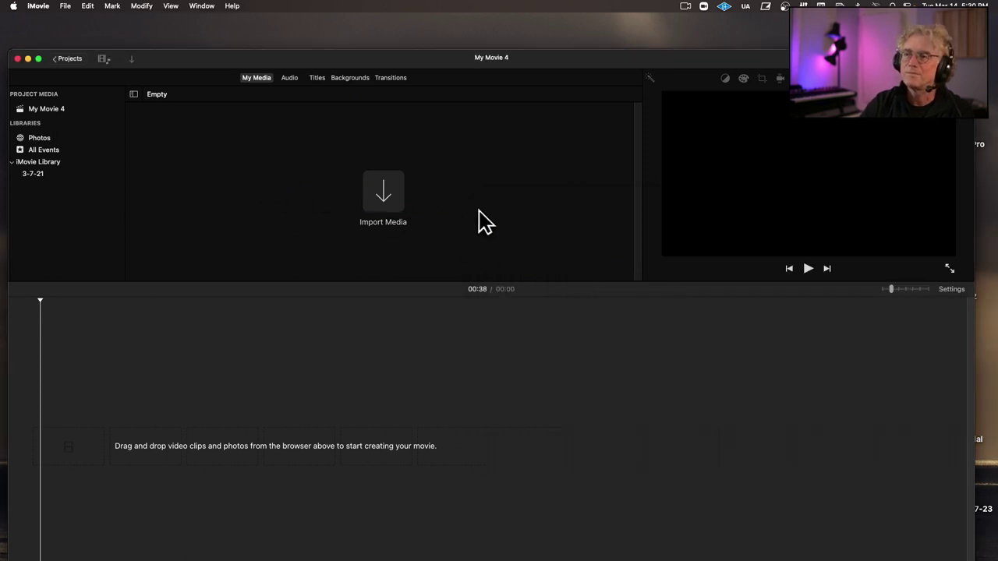
drag(463, 58, 299, 48)
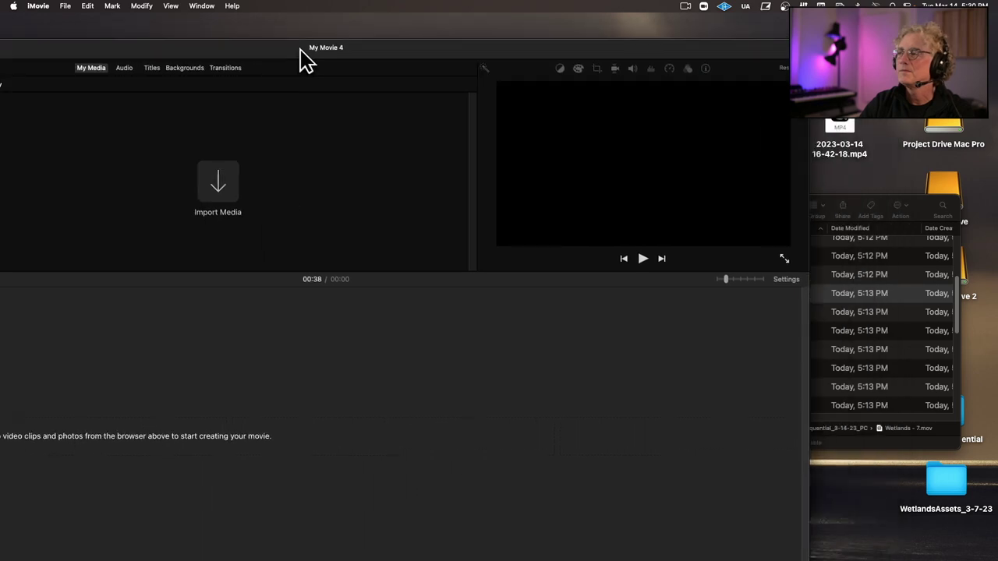
drag(867, 208, 985, 156)
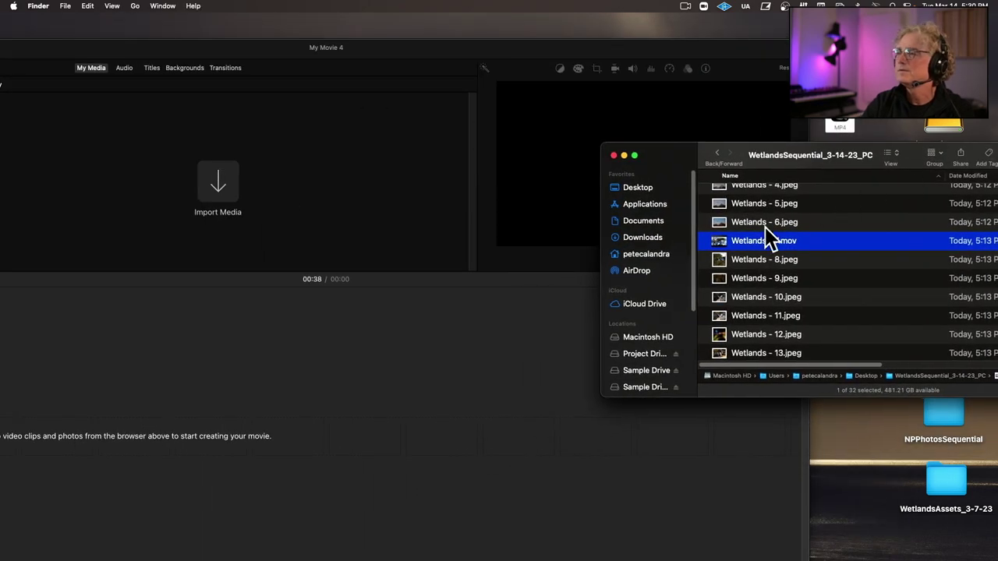
drag(726, 240, 117, 448)
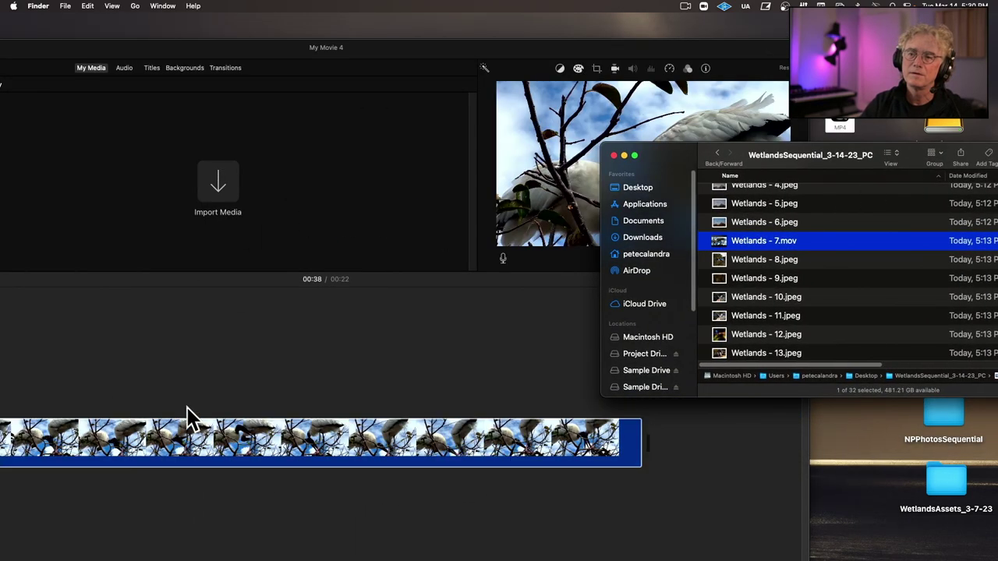
Reposition the iMovie window so the timeline is in view and show the project media of My Movie 4.
drag(356, 49, 679, 27)
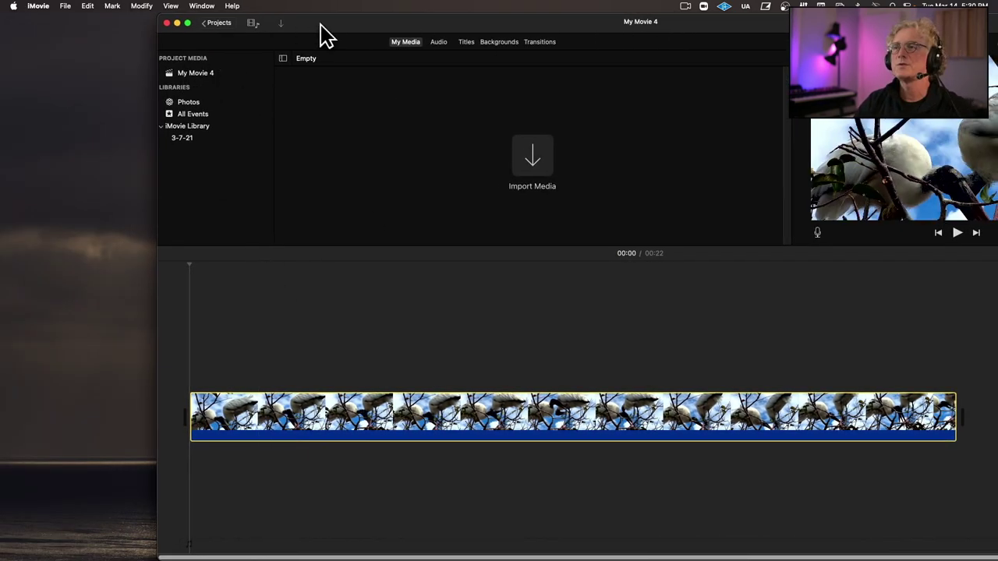
drag(325, 33, 203, 30)
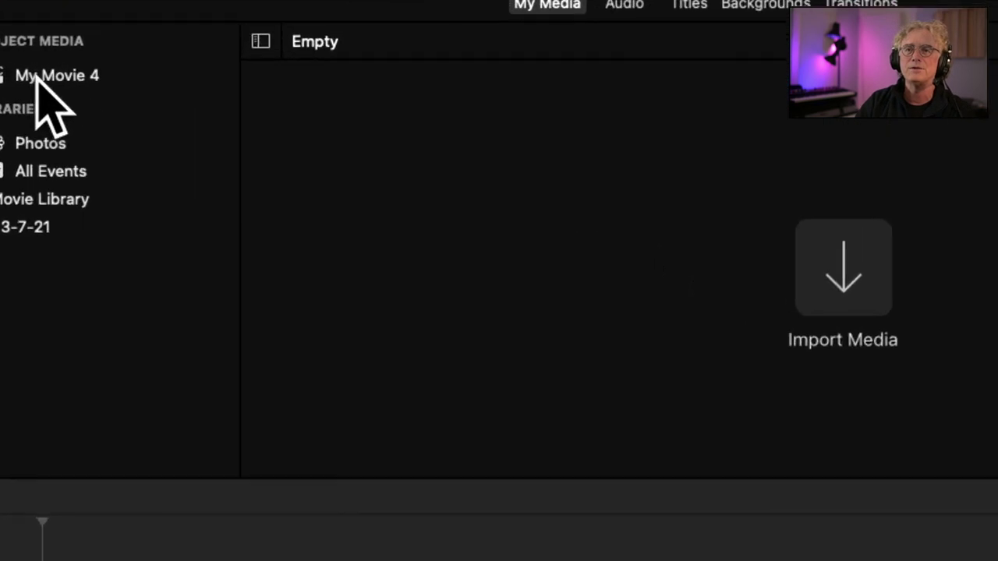
click(78, 74)
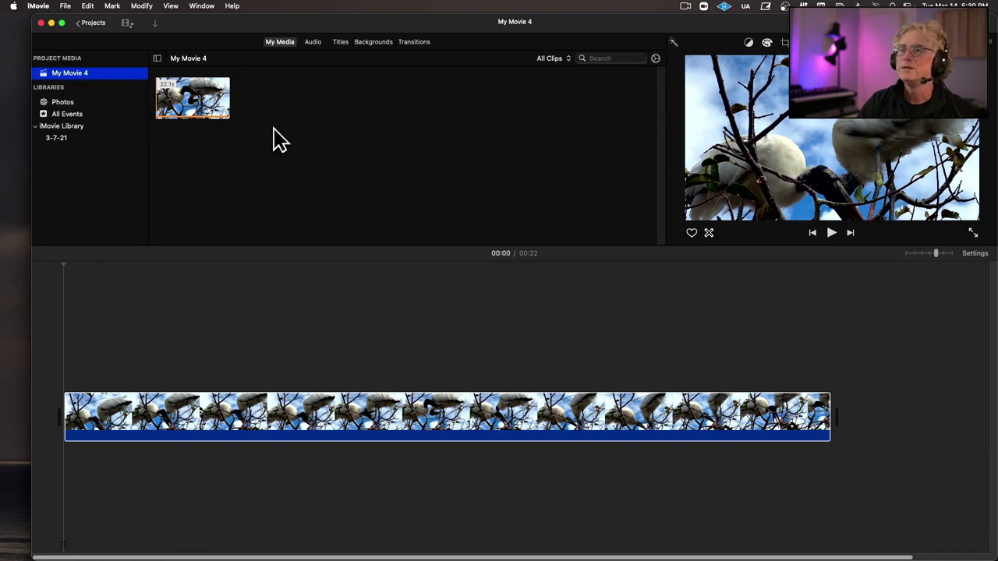
drag(550, 27, 489, 28)
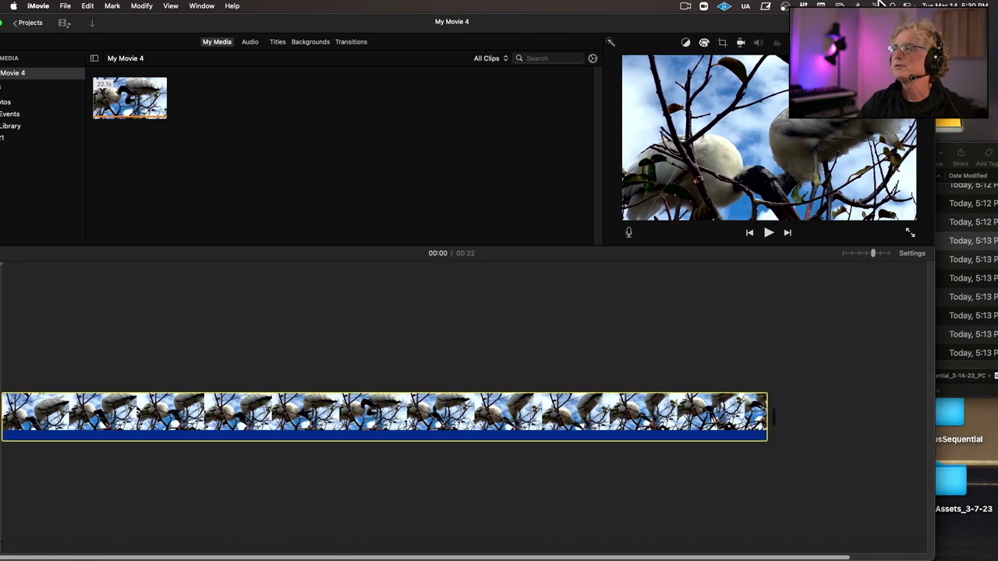
Open the file export settings for My Movie 4, check the available resolutions up to 4K, and cancel the export.
click(857, 7)
click(961, 121)
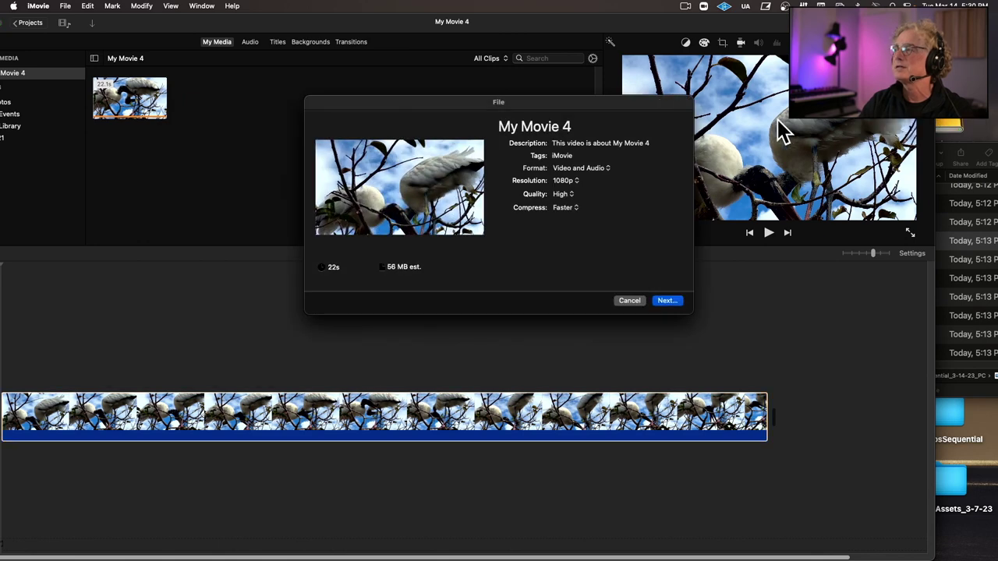
click(568, 183)
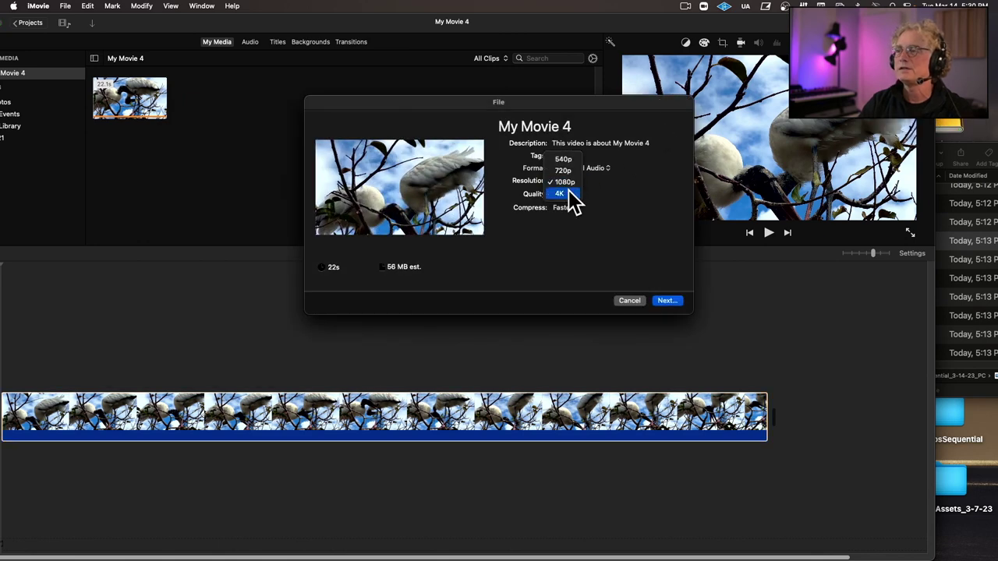
click(630, 302)
click(630, 302)
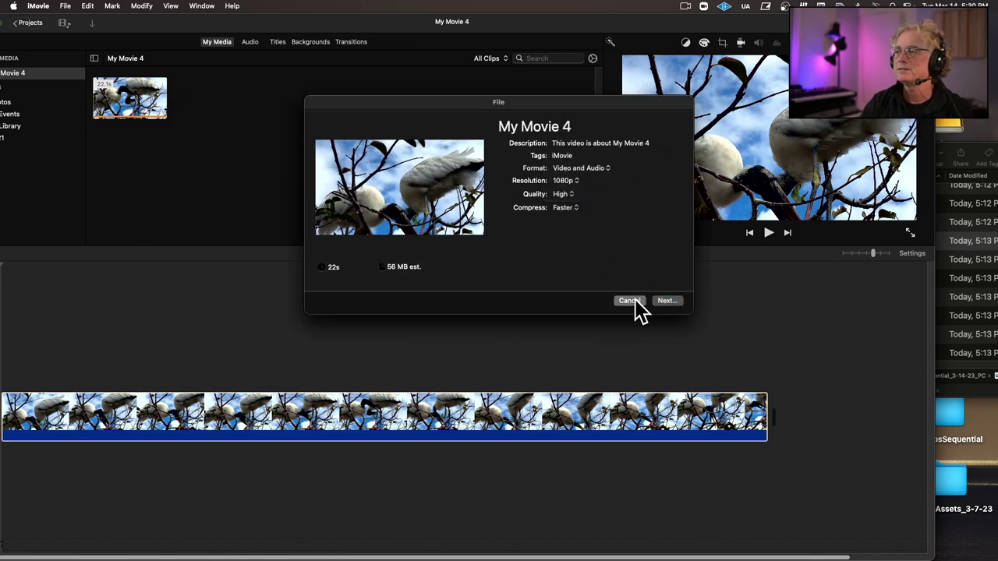
Delete the Wetlands - 7.mov clip from the timeline.
click(970, 156)
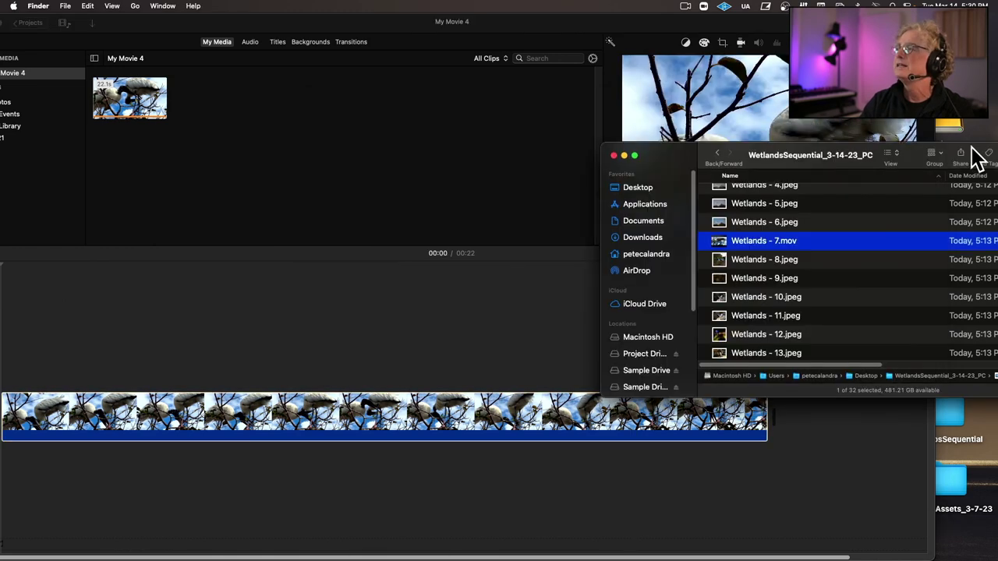
click(399, 431)
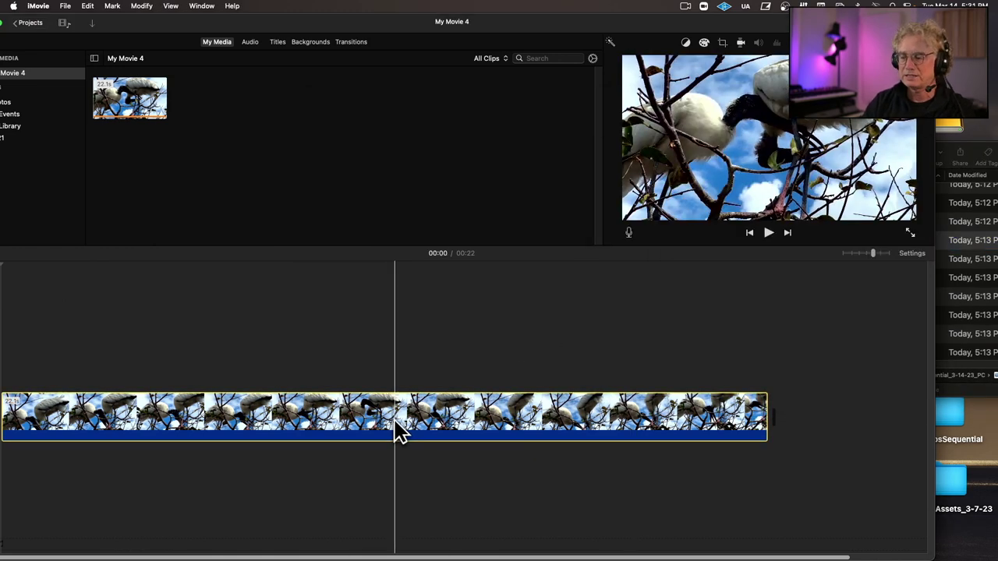
key(Delete)
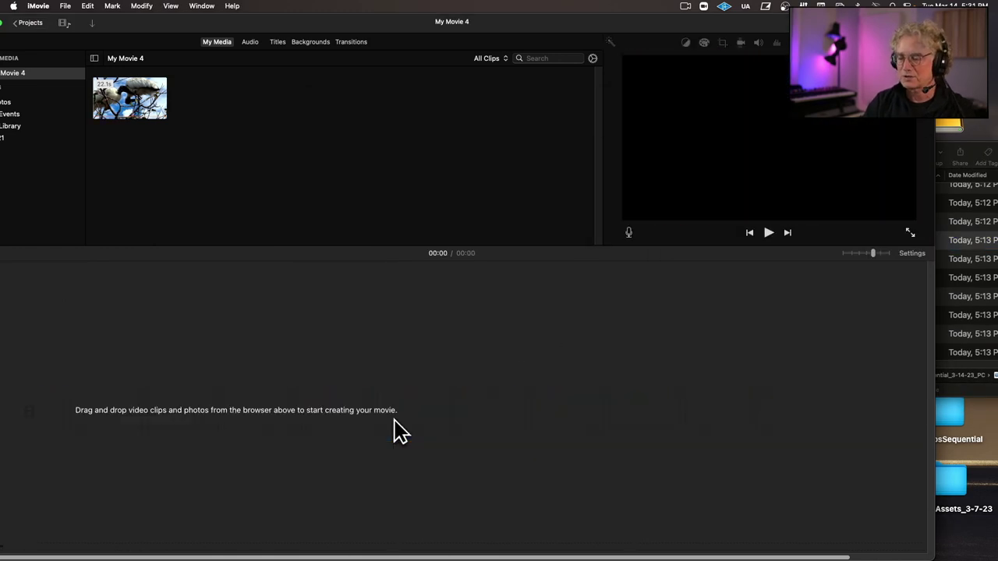
Import Wetlands - 1.jpeg through Wetlands - 6.jpeg from the WetlandsSequential_3-14-23_PC folder into the My Movie 4 project media.
click(980, 158)
scroll(871, 326, down, 8)
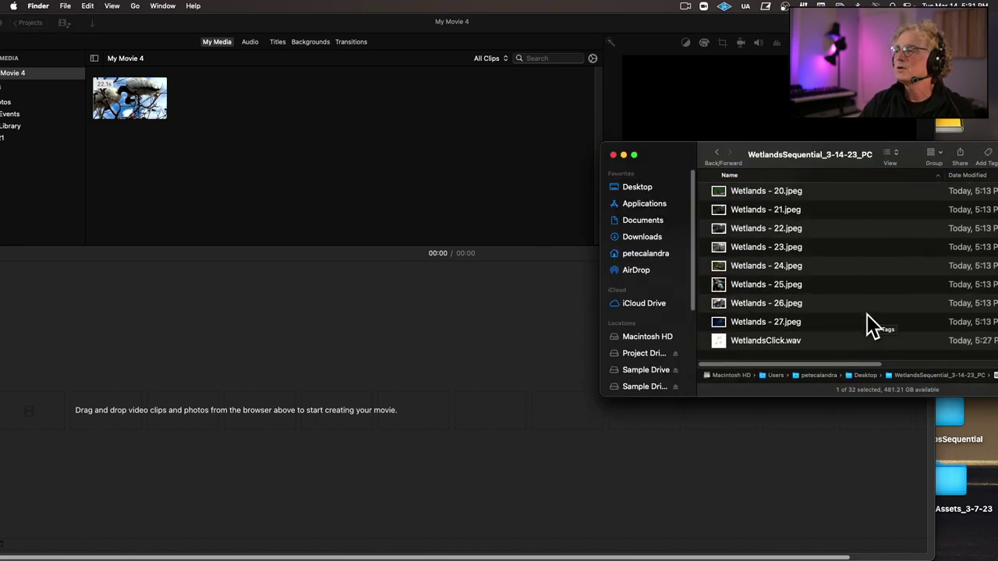
click(790, 345)
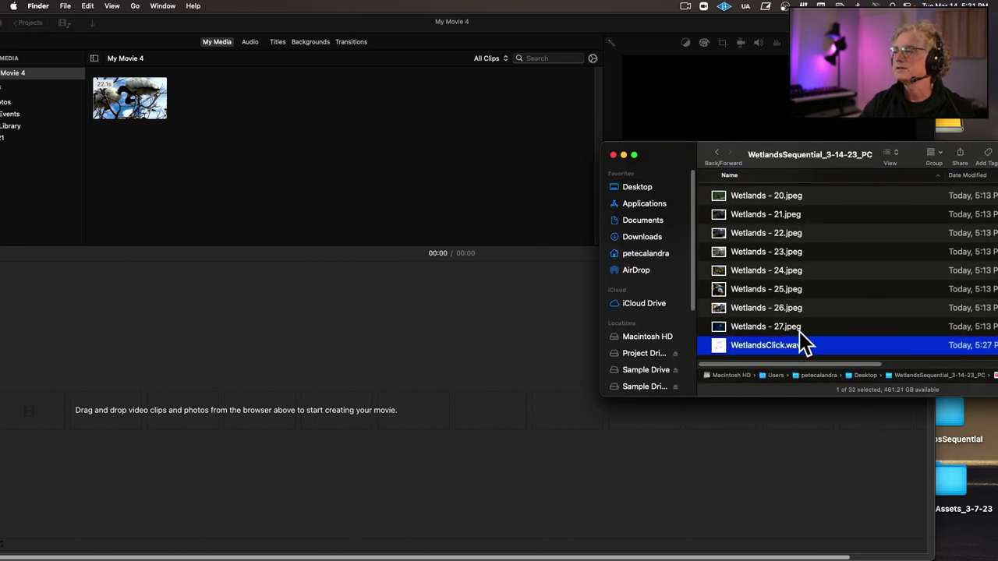
scroll(798, 336, up, 10)
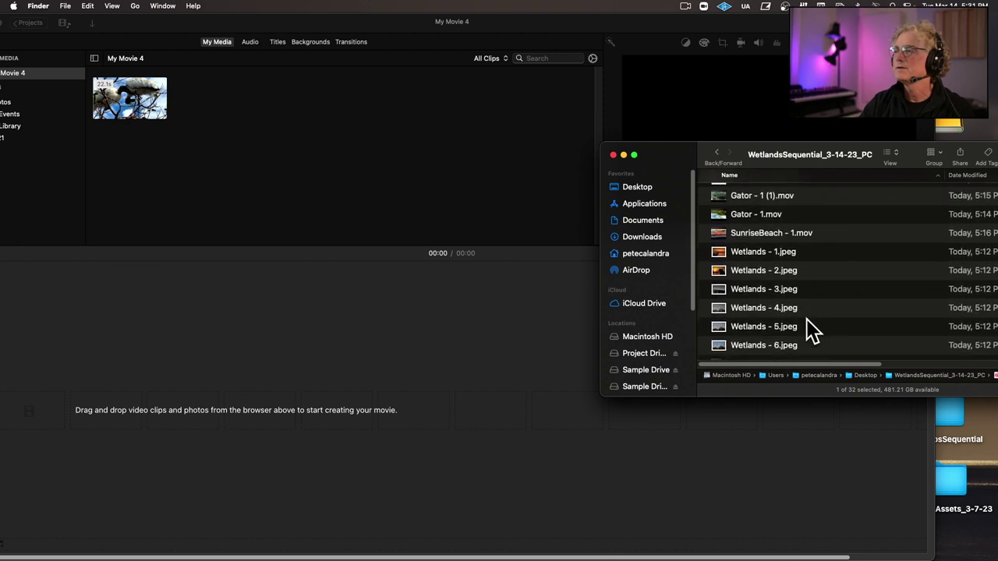
scroll(787, 280, down, 1)
scroll(796, 251, down, 5)
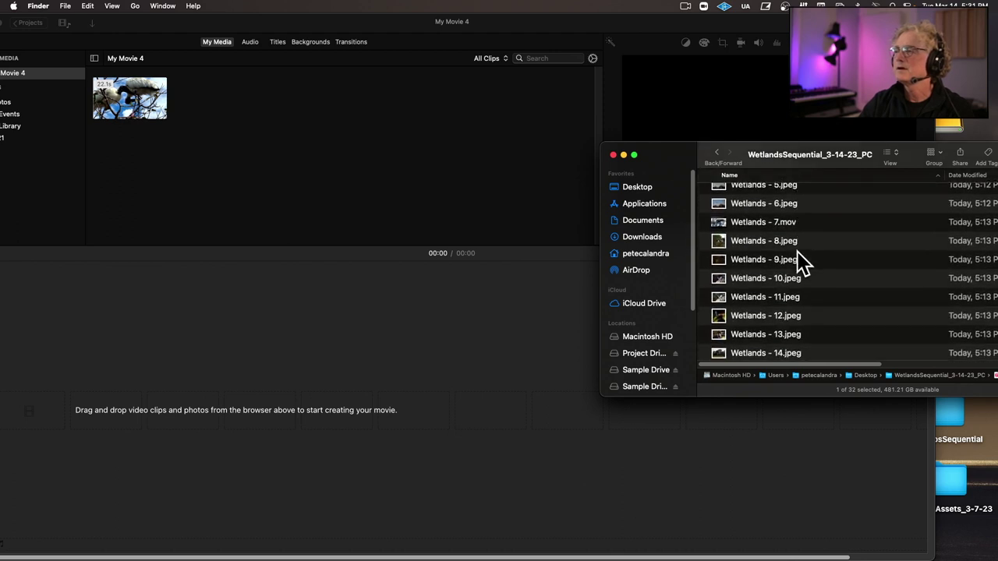
scroll(796, 250, up, 4)
click(781, 215)
scroll(810, 249, down, 4)
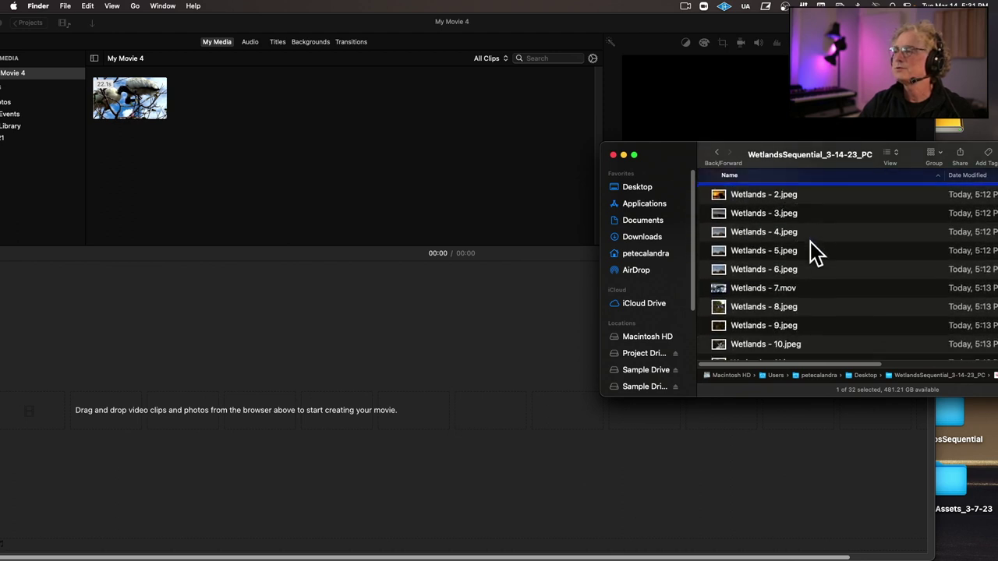
shift+click(779, 234)
drag(779, 234, 424, 182)
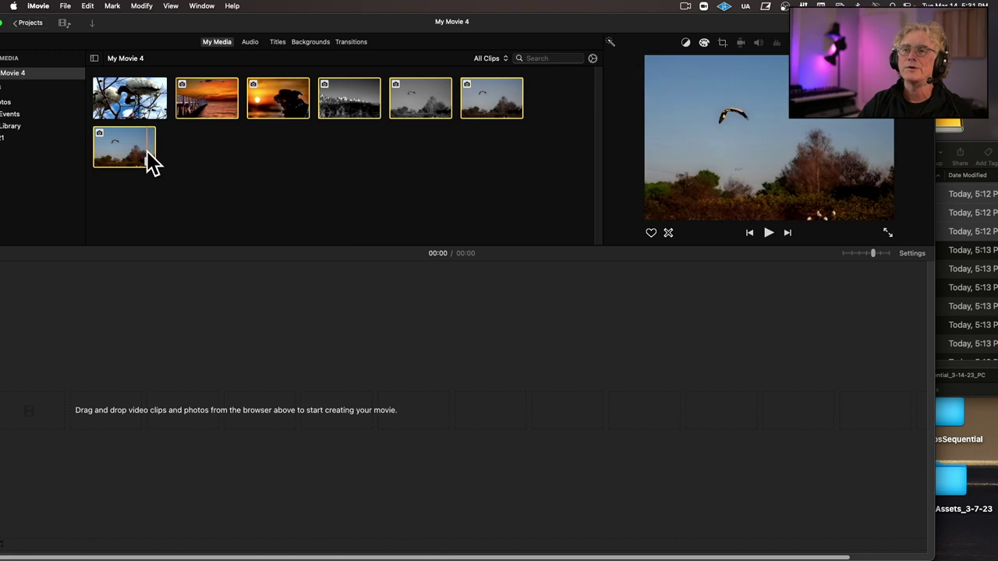
Import Wetlands - 8.jpeg through WetlandsClick.wav into the project media, leaving out the already imported Wetlands - 7.mov.
click(975, 153)
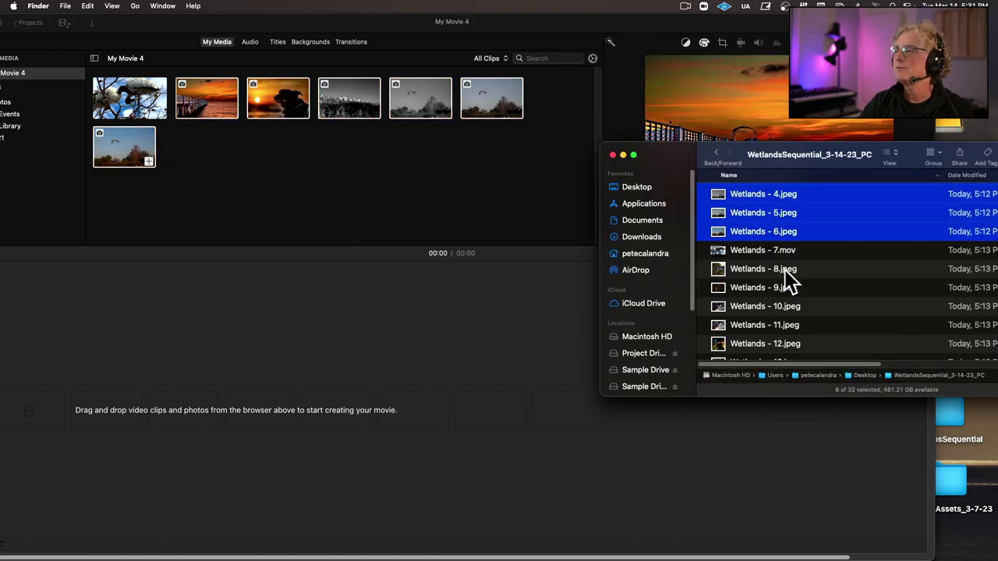
click(773, 253)
drag(134, 111, 151, 122)
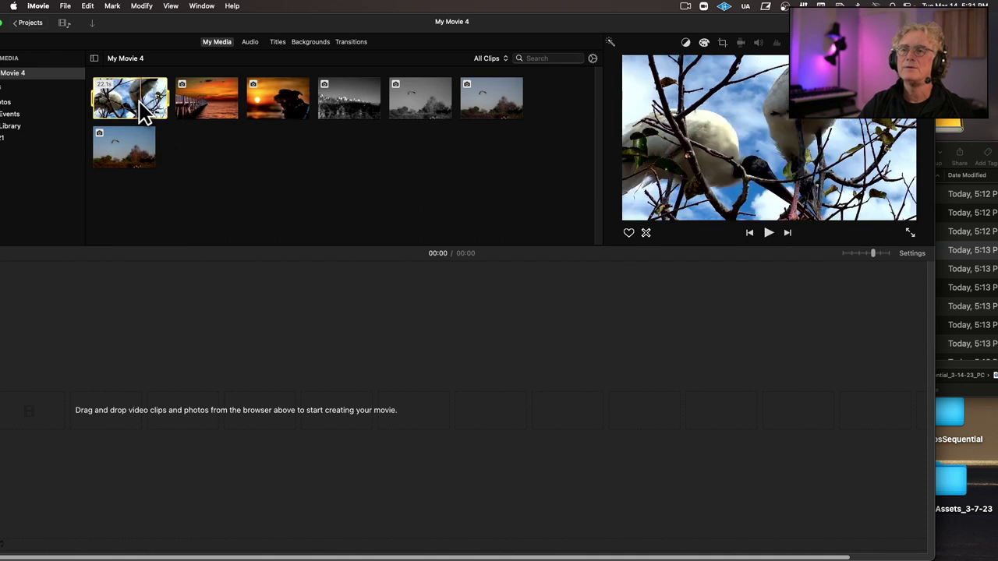
click(970, 170)
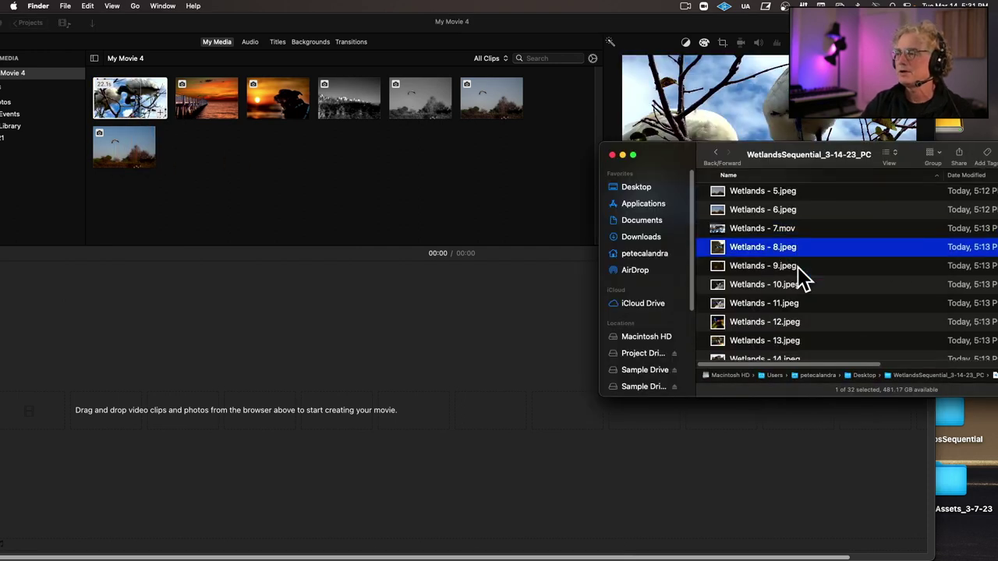
scroll(797, 268, down, 8)
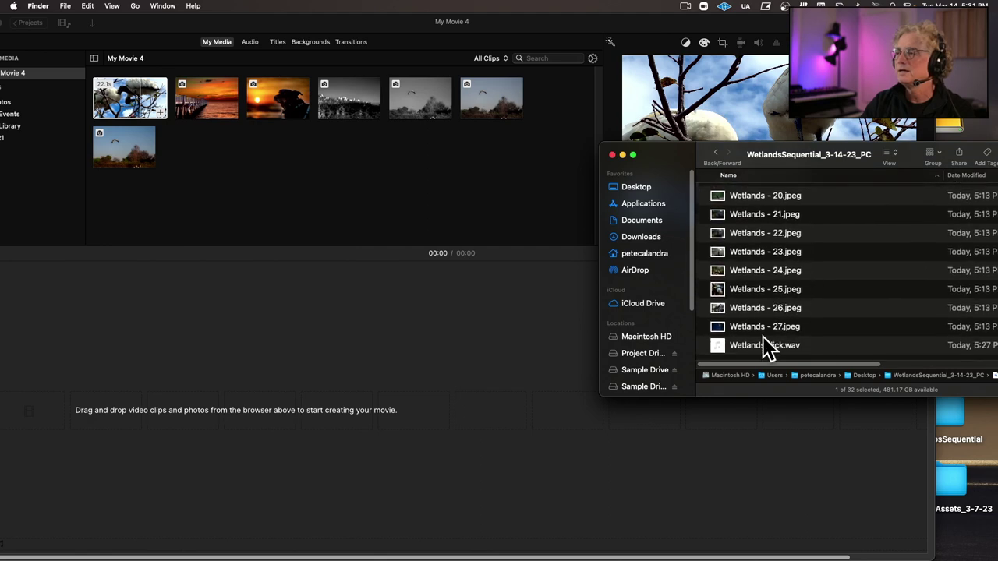
shift+click(763, 343)
drag(720, 212, 202, 192)
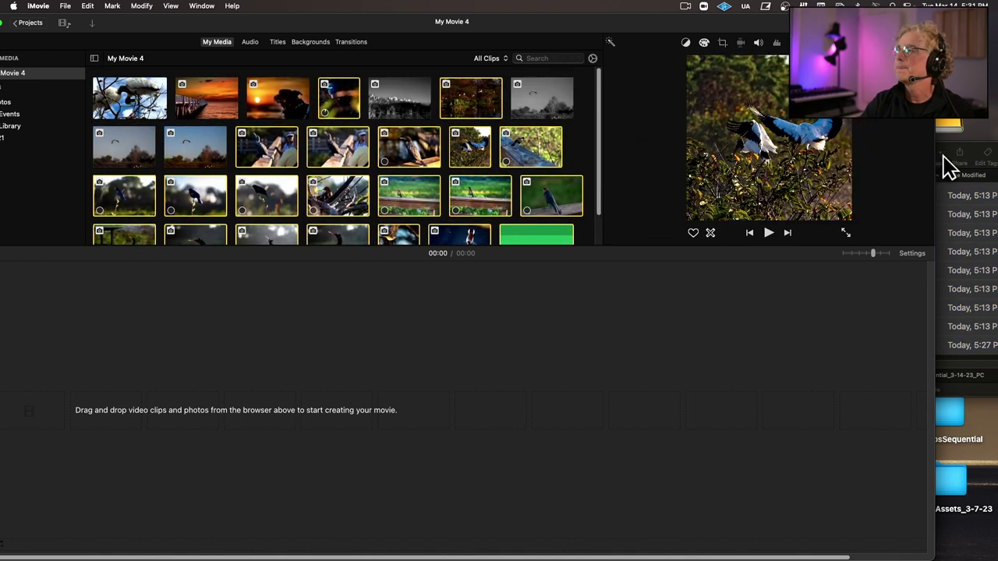
Import Gator - 1 (1).mov, Gator - 1.mov and SunriseBeach - 1.mov from the folder into the project media.
click(986, 164)
scroll(865, 227, up, 10)
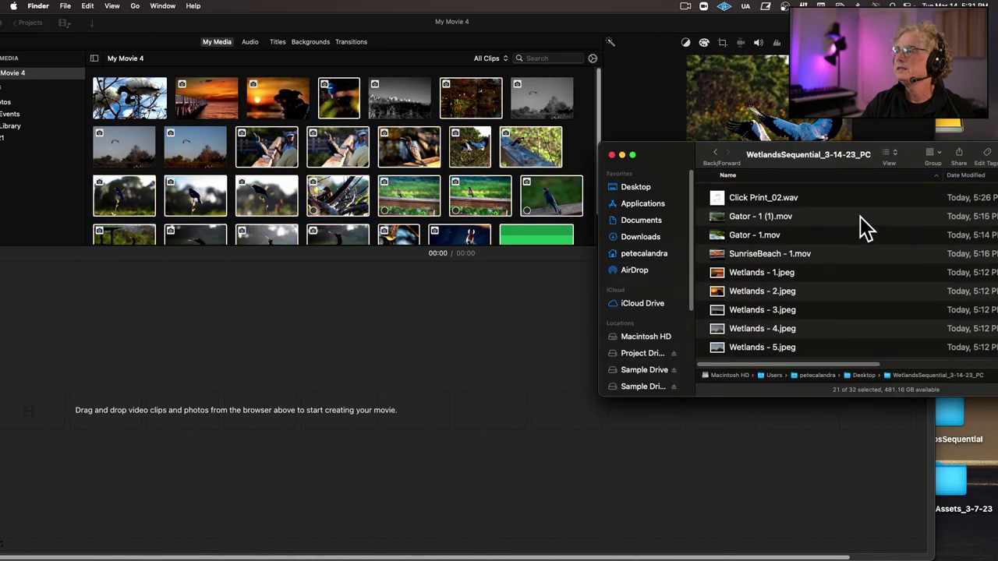
click(756, 214)
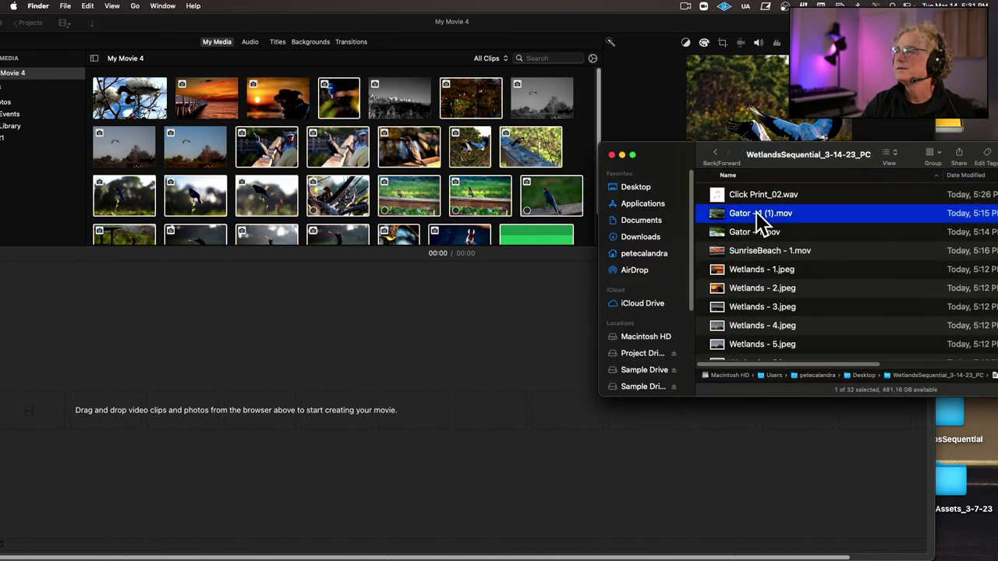
shift+click(769, 251)
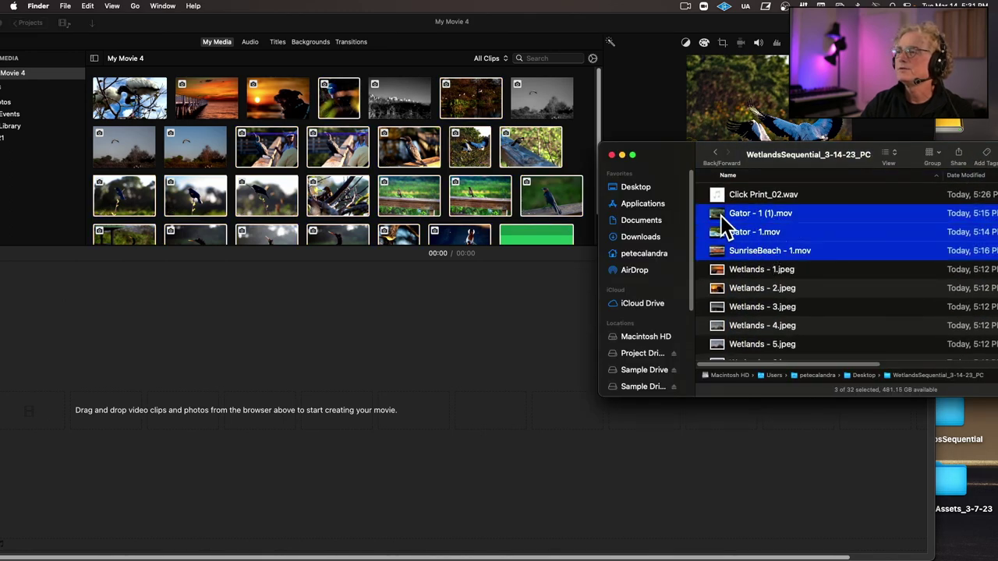
drag(721, 215, 593, 221)
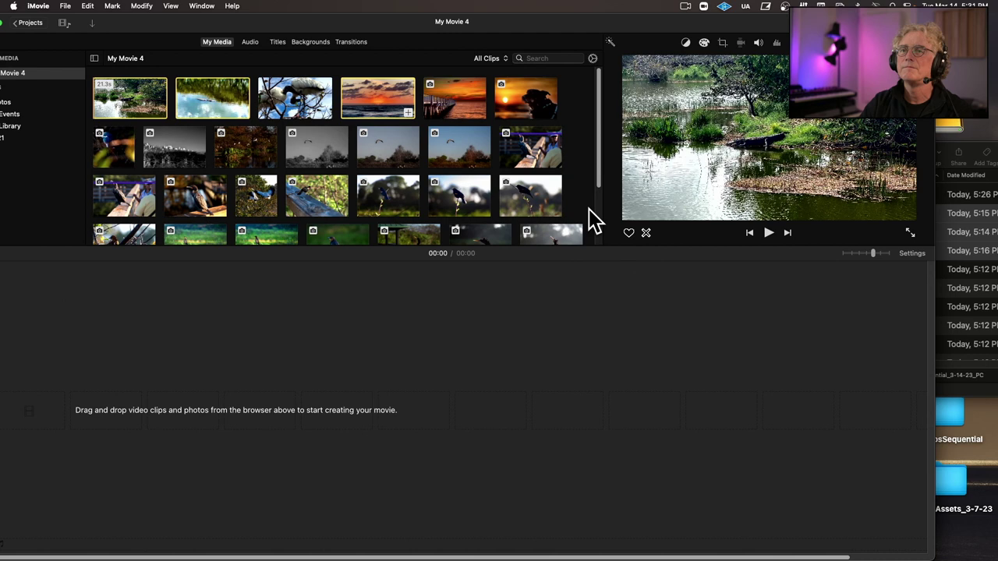
Preview the green WetlandsClick audio clip in the project media and add it to the timeline's background music area.
scroll(592, 220, down, 3)
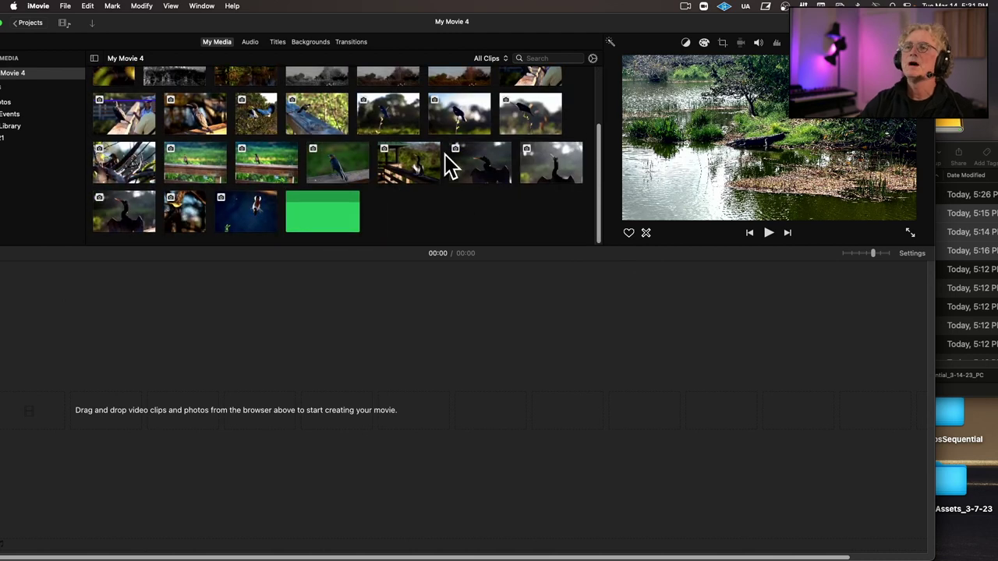
click(335, 206)
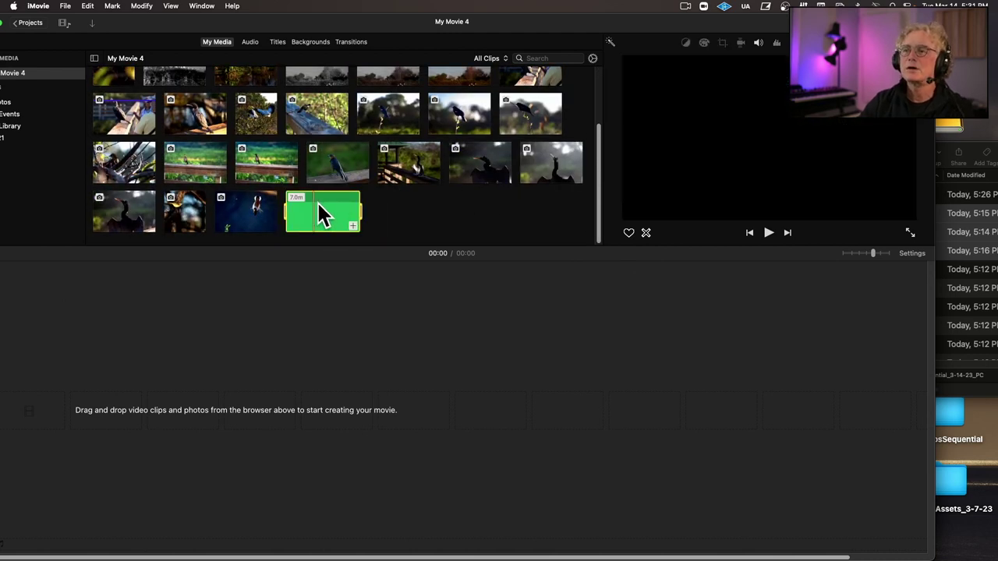
key(space)
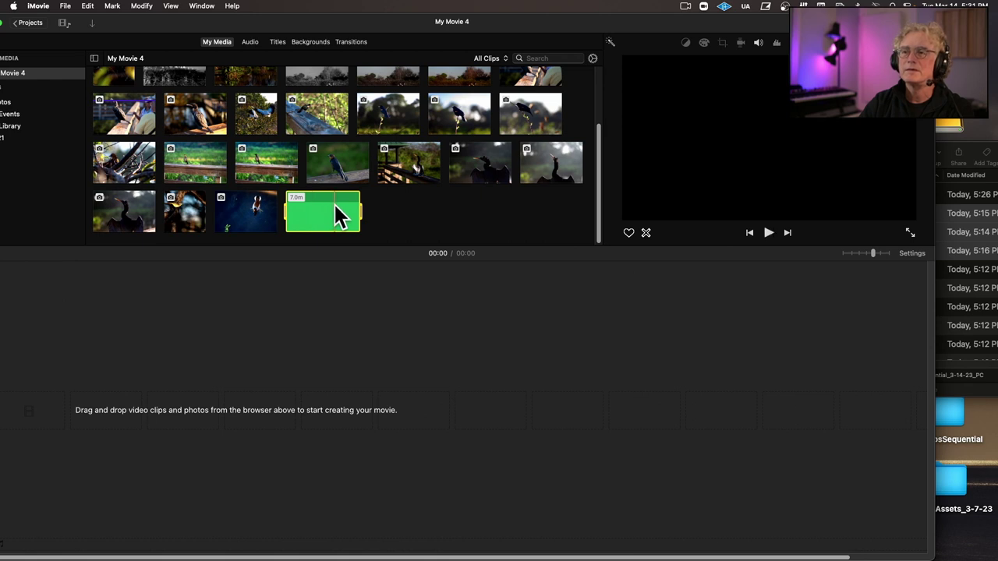
drag(348, 221, 23, 458)
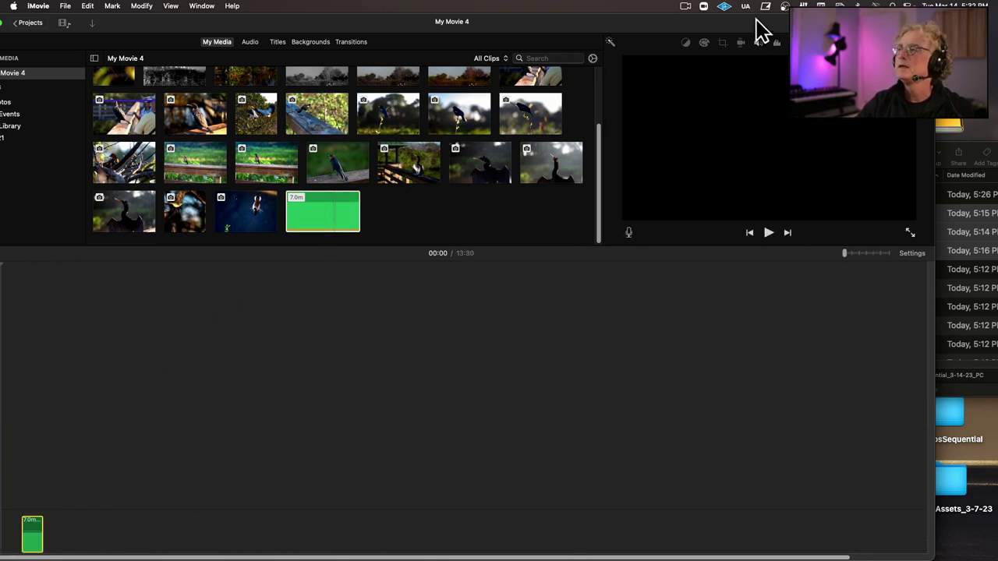
Reposition the iMovie window so both the start of the timeline and the timeline settings are in view.
double_click(754, 20)
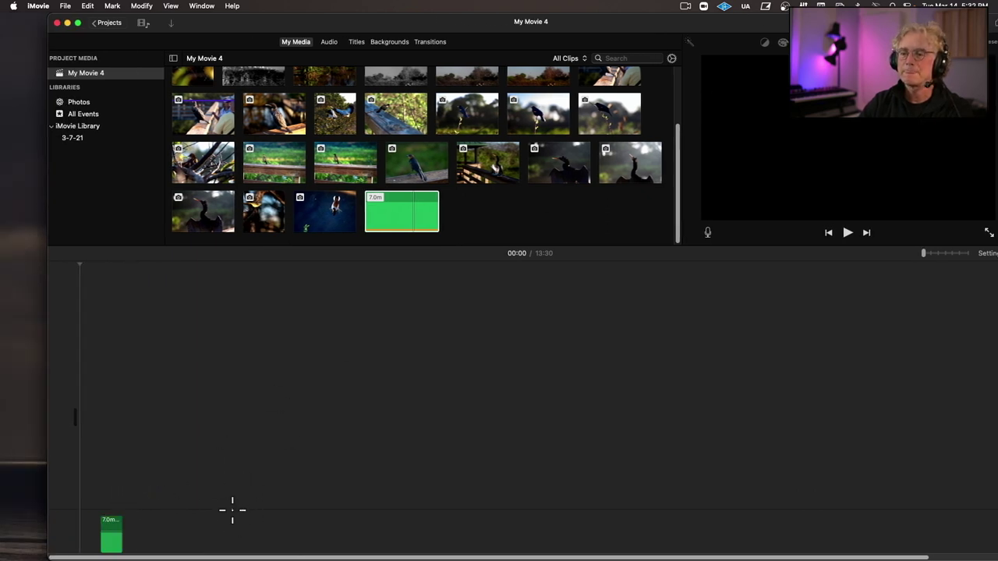
mouse_move(926, 251)
mouse_down()
mouse_move(938, 251)
mouse_move(918, 253)
mouse_up()
drag(577, 21, 508, 21)
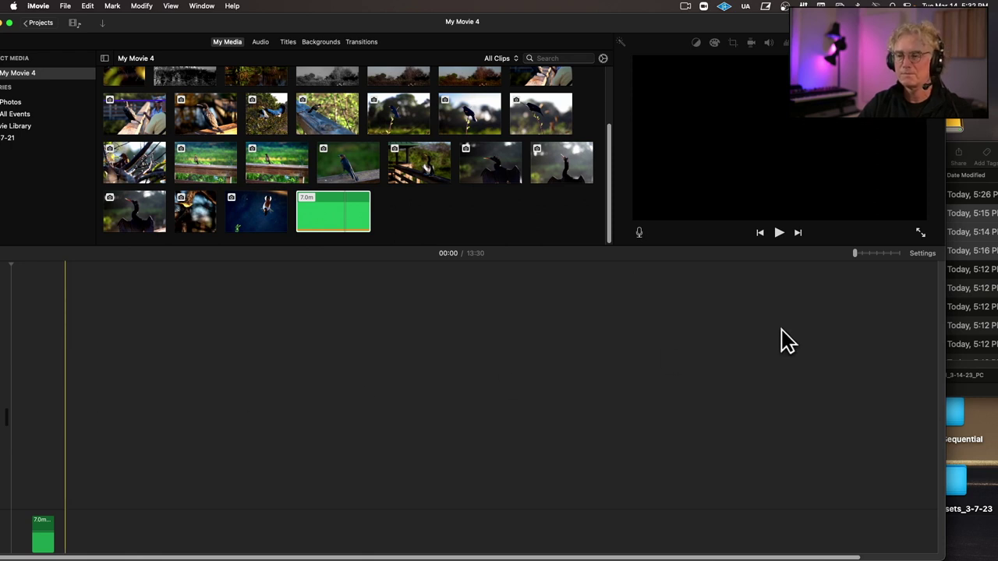
Enlarge the browser and viewer area, return the playhead to 00:00 and add WetlandsClick at the very start of the background music area.
drag(857, 257, 893, 257)
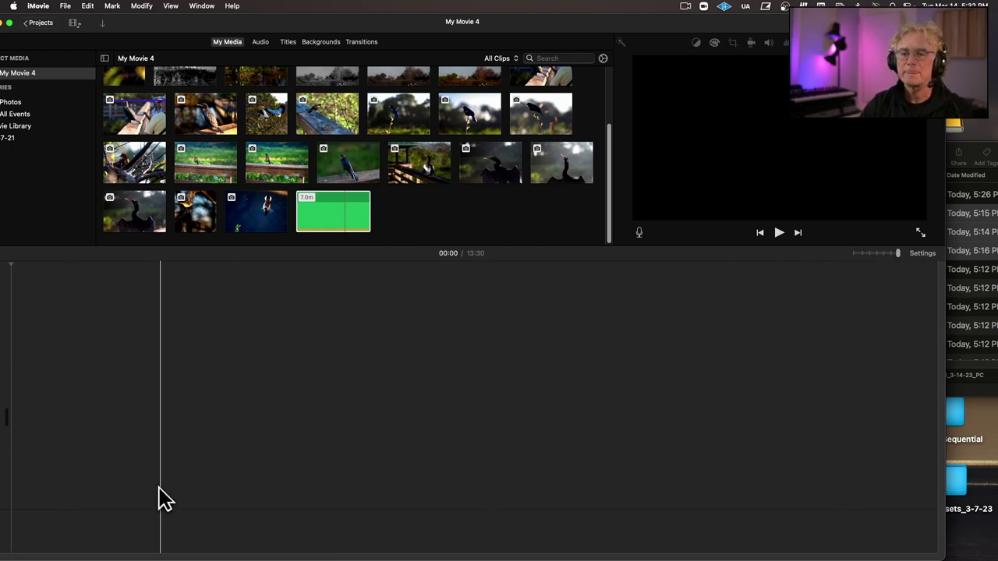
click(99, 413)
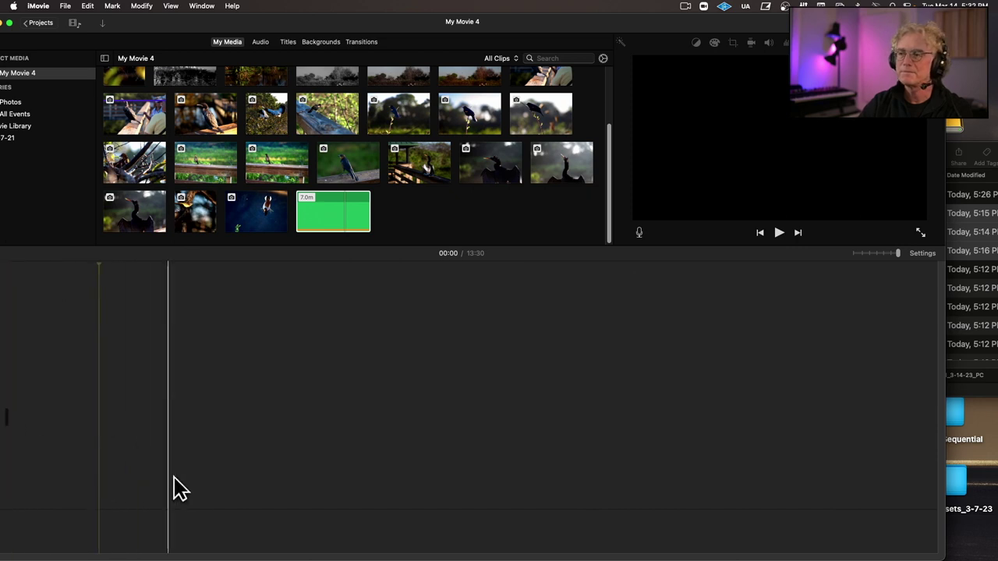
click(181, 514)
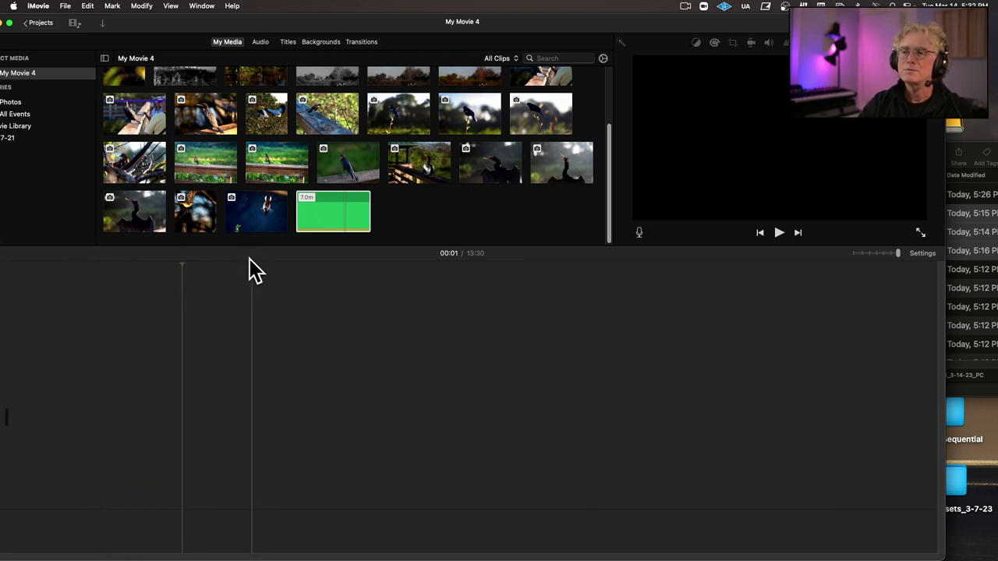
drag(245, 246, 252, 421)
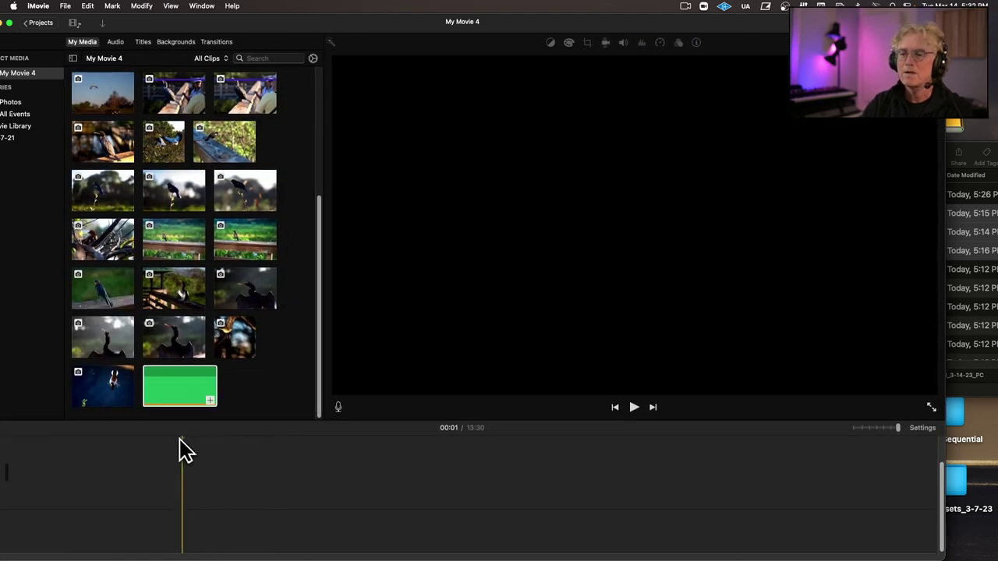
drag(182, 442, 5, 438)
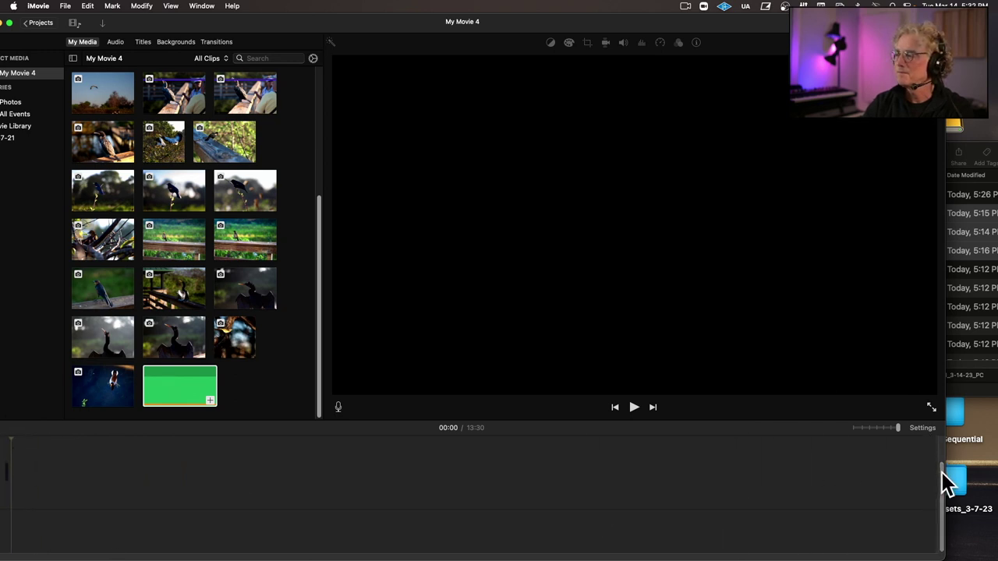
drag(212, 401, 11, 530)
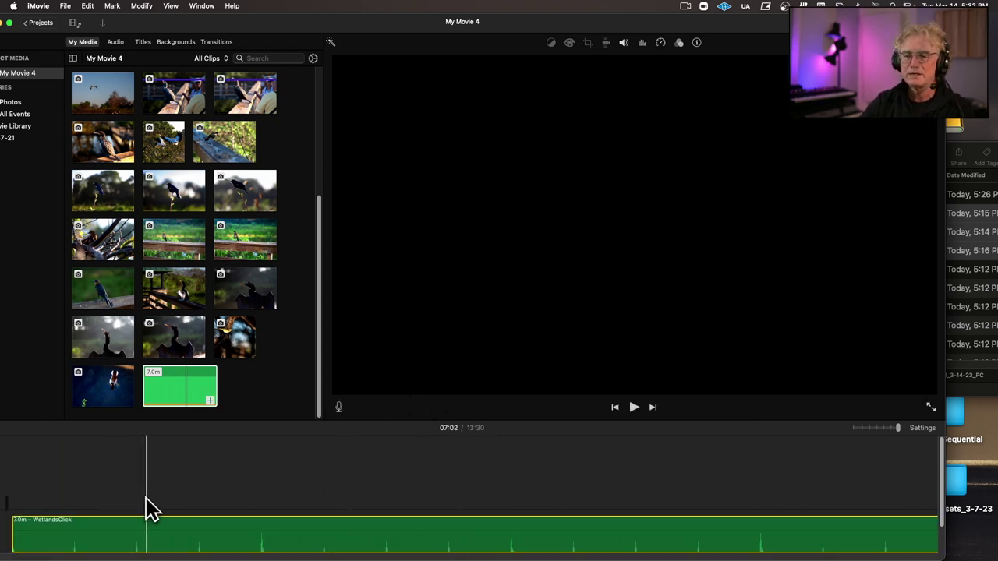
Play the first few seconds of the timeline to check where the WetlandsClick audio begins.
click(14, 493)
key(space)
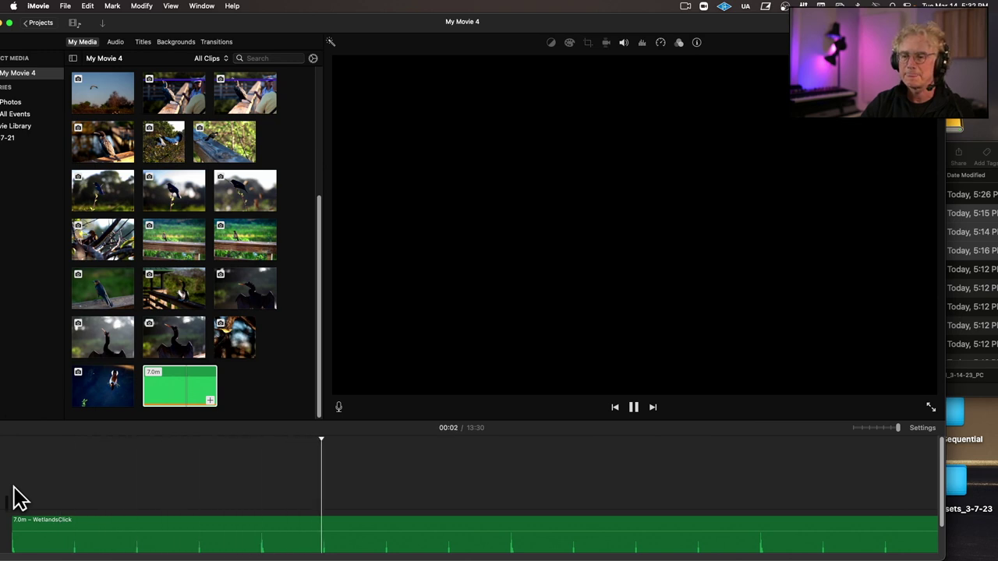
key(space)
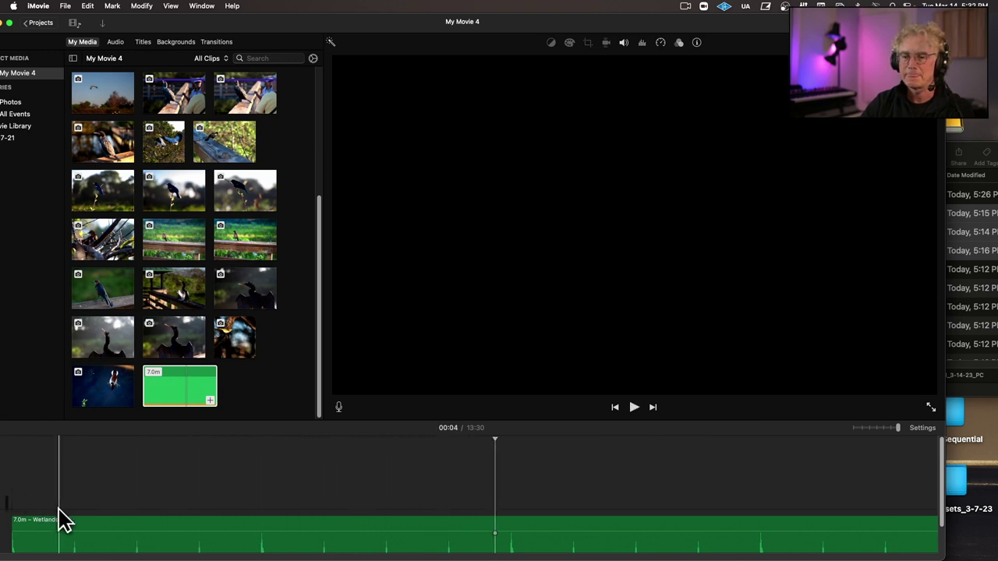
Try to nudge the WetlandsClick clip tight against the timeline's start and play the movie from the beginning.
drag(45, 530, 9, 524)
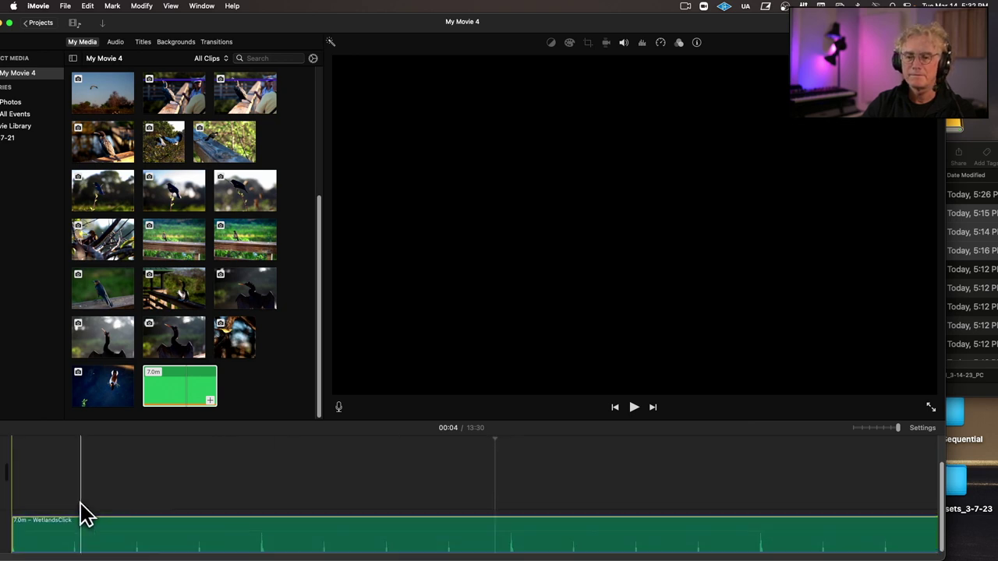
key(space)
key(space)
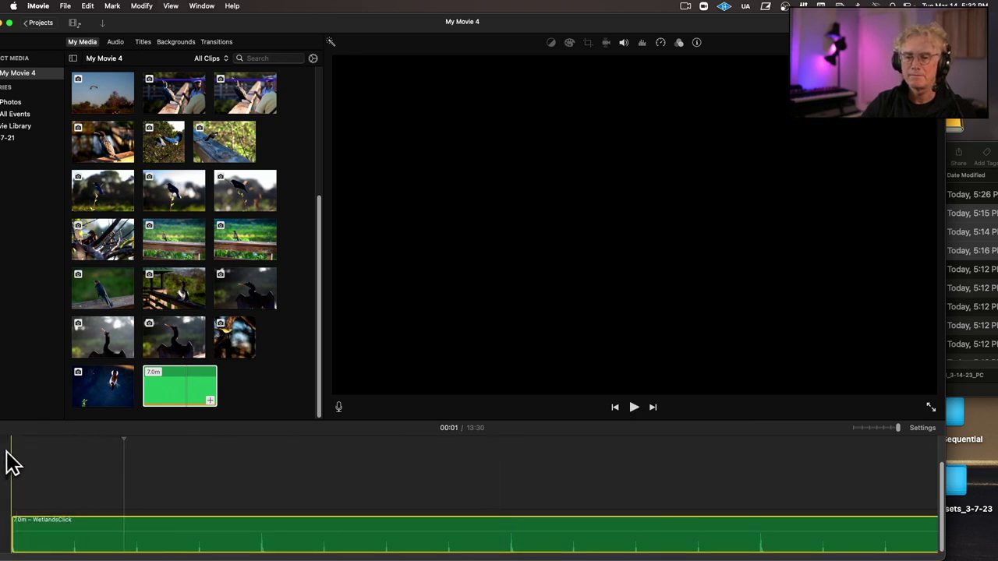
click(12, 464)
key(space)
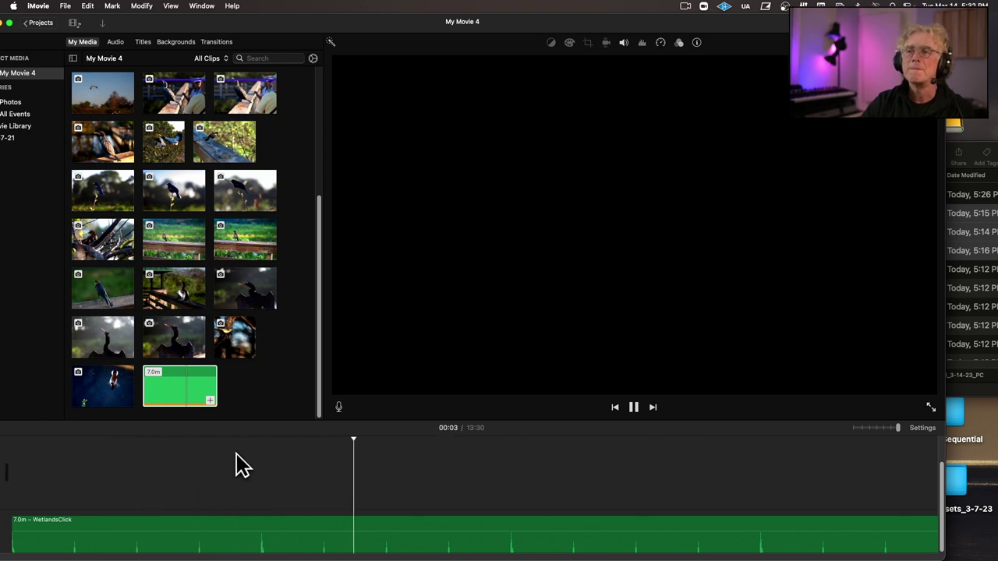
key(space)
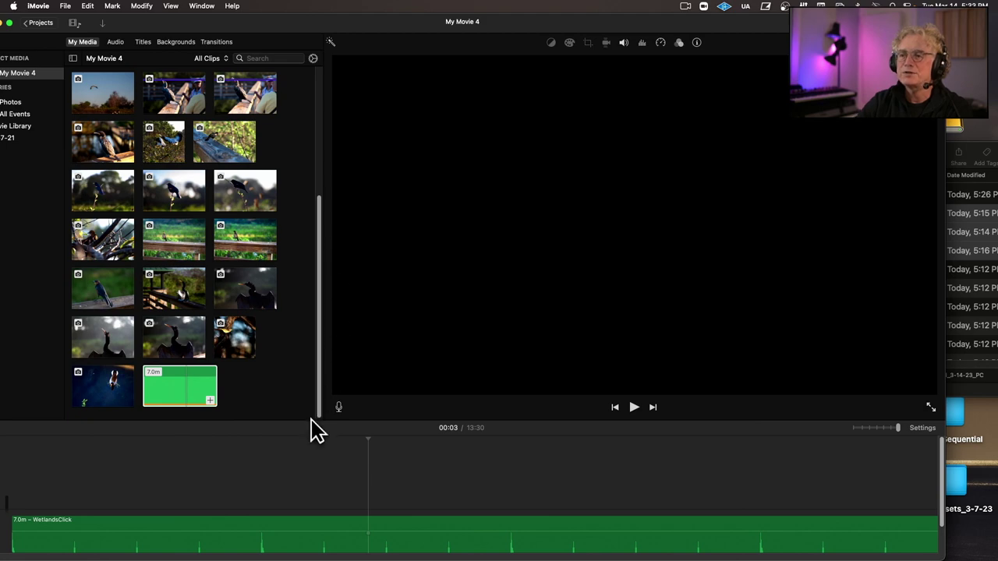
Enlarge the timeline area and slightly increase the timeline clip size in the project settings.
drag(303, 420, 381, 334)
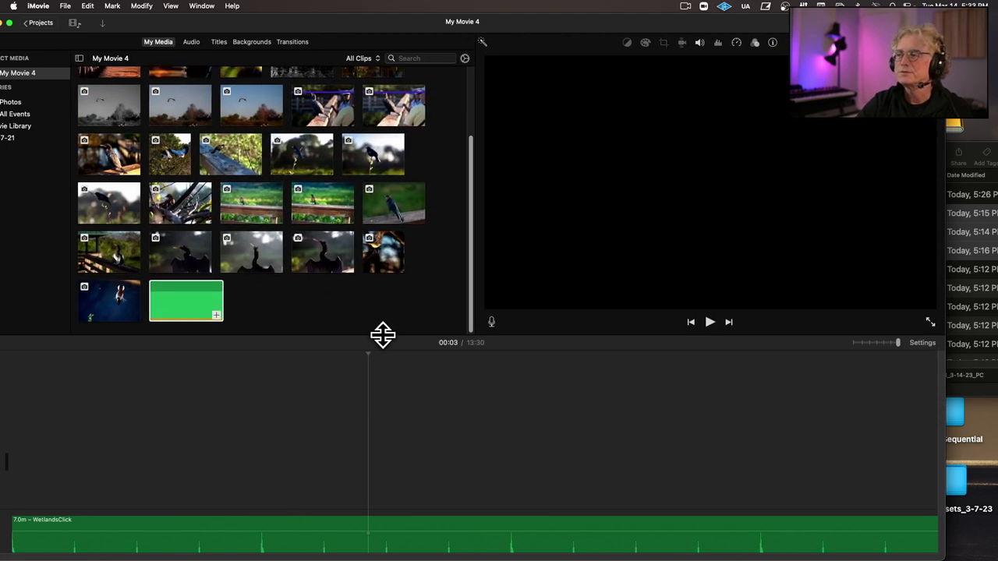
click(922, 344)
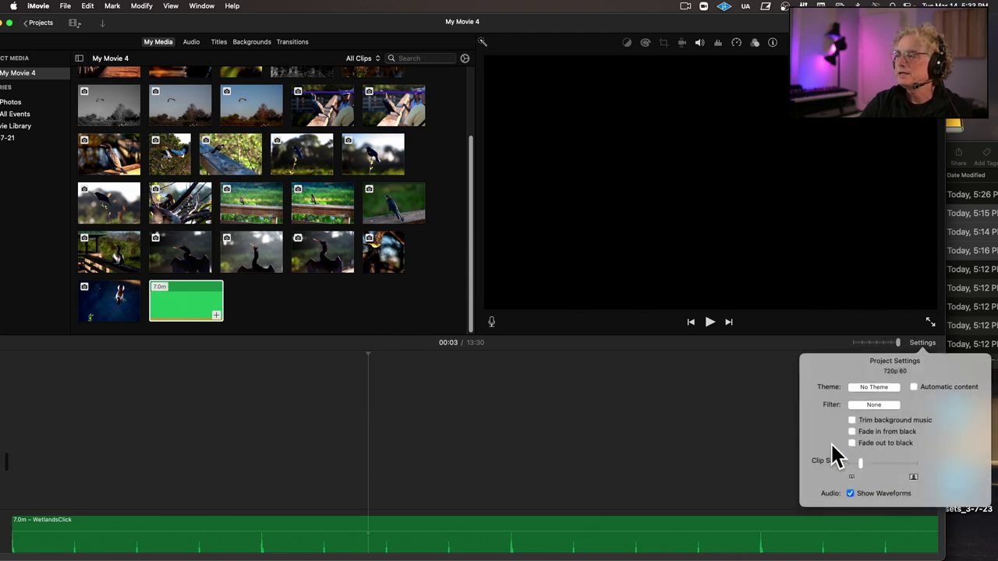
mouse_move(863, 461)
mouse_down()
mouse_move(876, 463)
mouse_move(866, 461)
mouse_up()
click(729, 421)
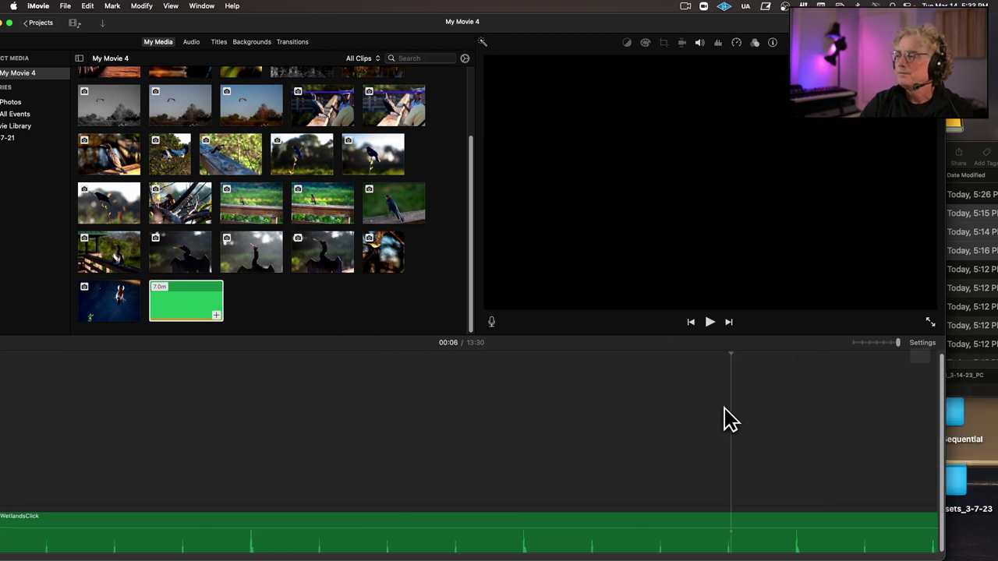
Add the sunset pier photo from the project media to the very start of the video track.
scroll(261, 294, up, 3)
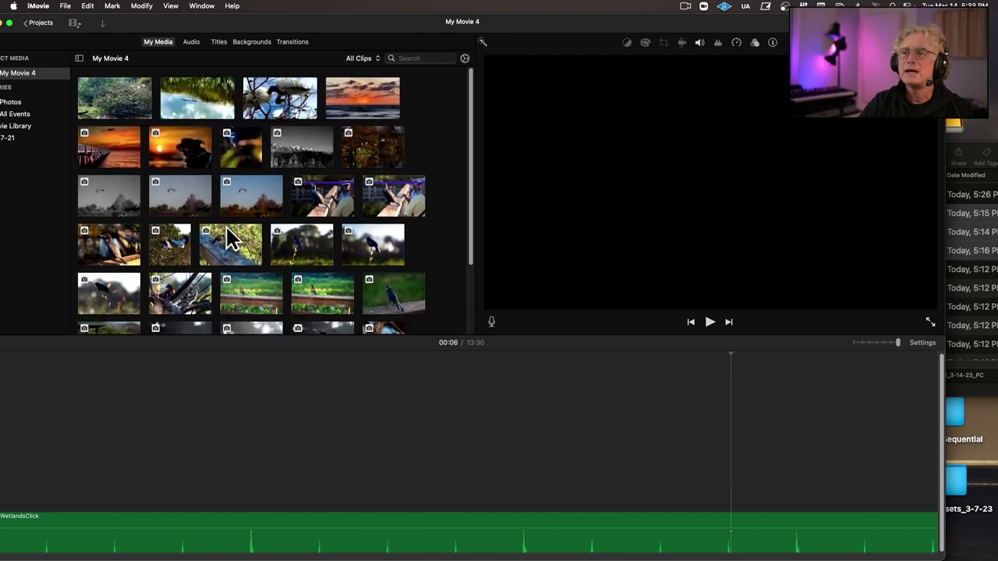
click(357, 107)
click(95, 159)
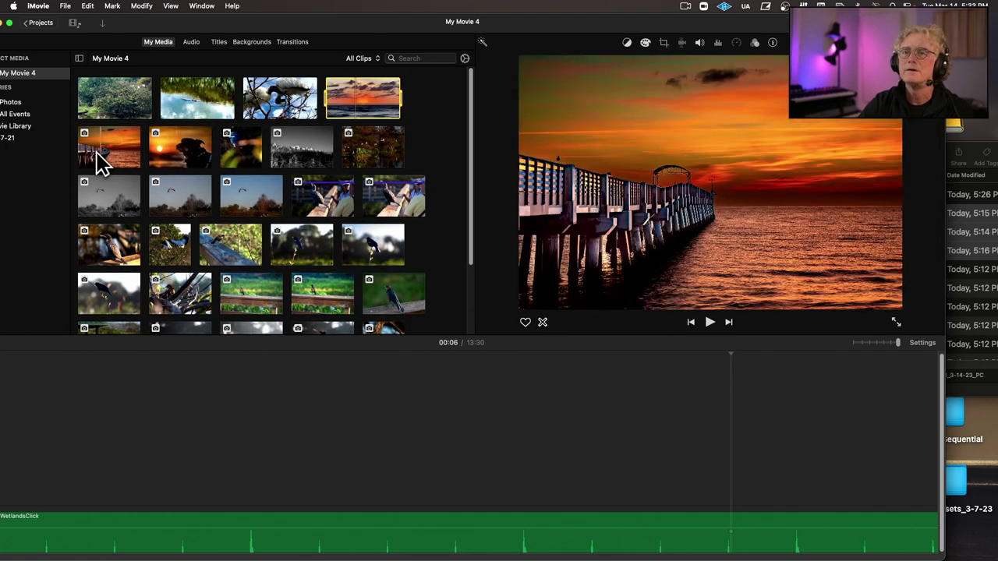
drag(95, 160, 35, 485)
scroll(55, 461, left, 2)
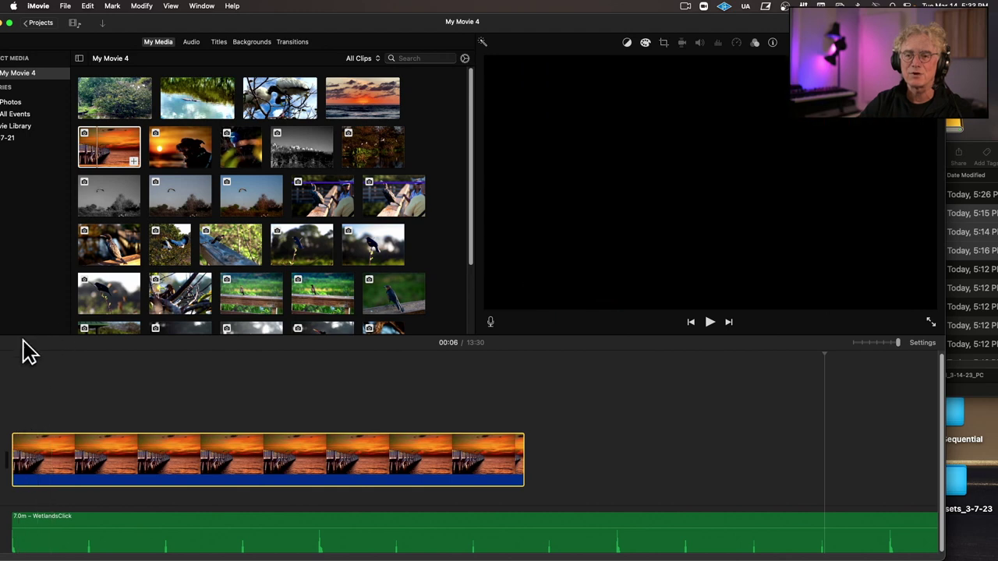
Play the timeline from the beginning past the end of the pier photo to compare it with the click track.
click(14, 365)
key(space)
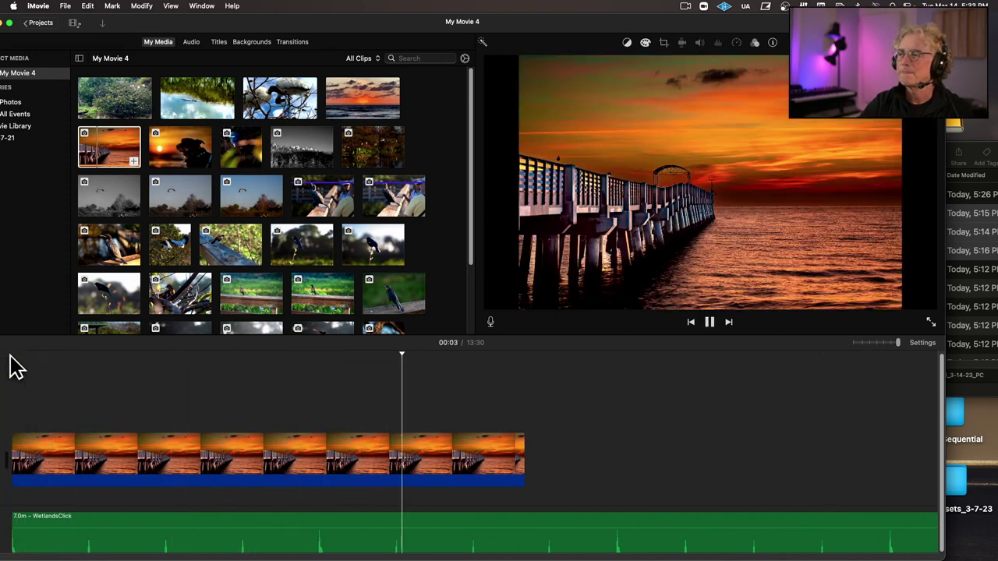
key(space)
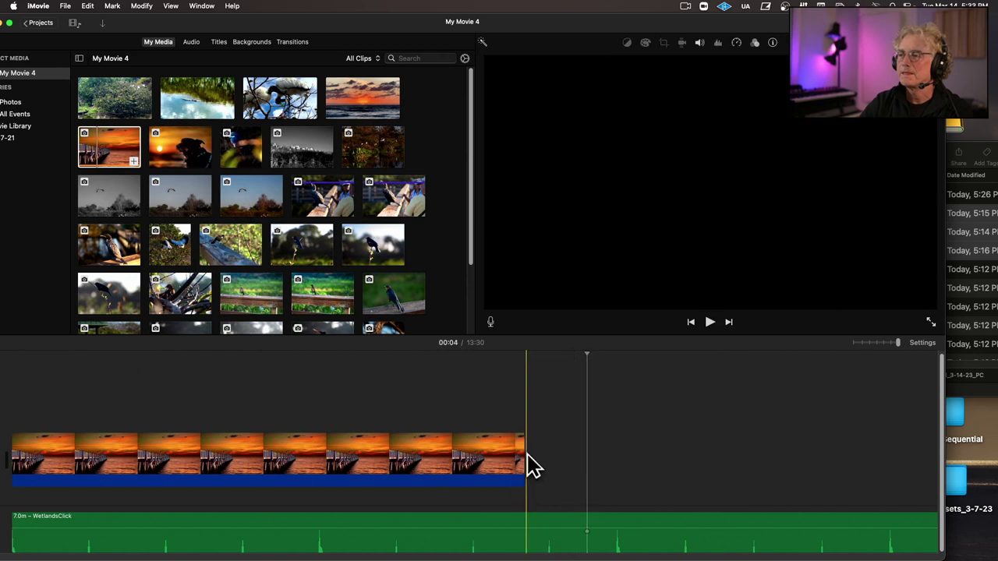
Lengthen the pier photo so it ends on the next click of WetlandsClick, and play the result against the clicks.
click(520, 454)
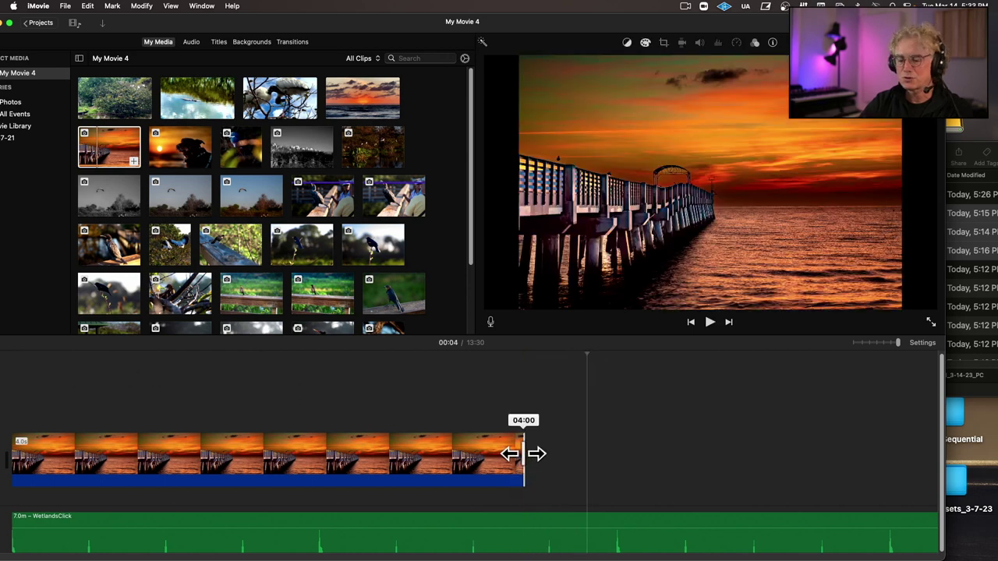
drag(524, 453, 524, 454)
drag(895, 341, 883, 342)
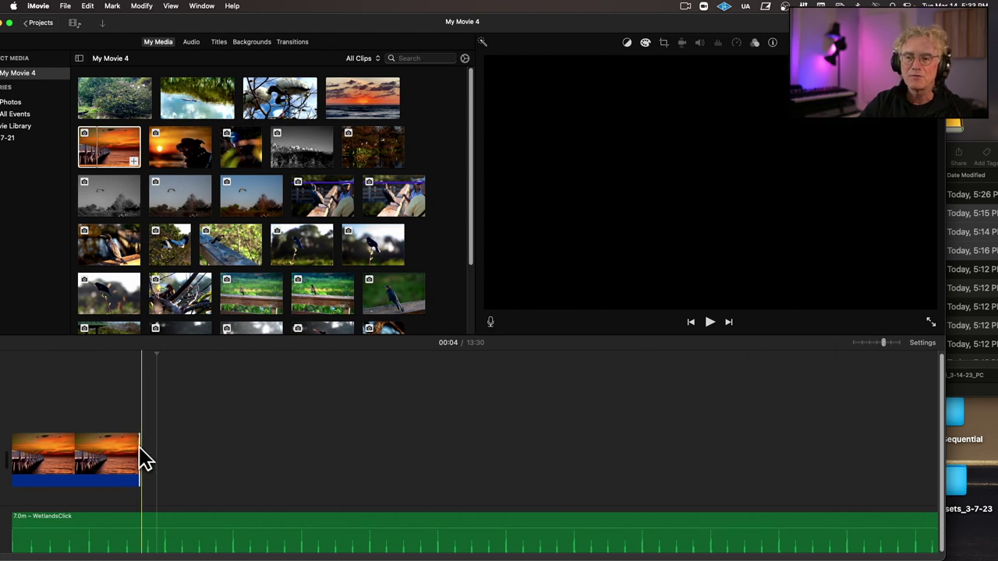
drag(140, 453, 164, 467)
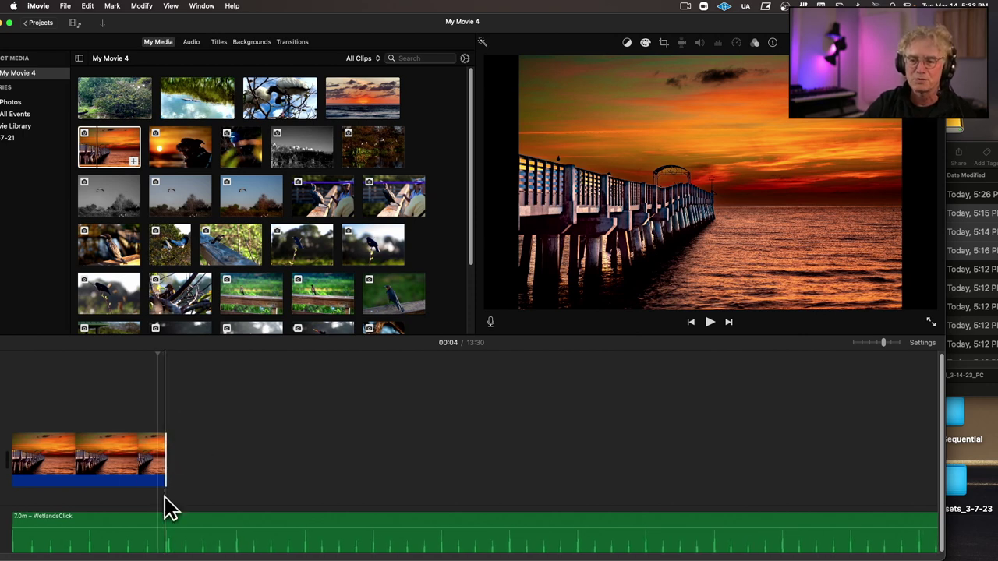
key(space)
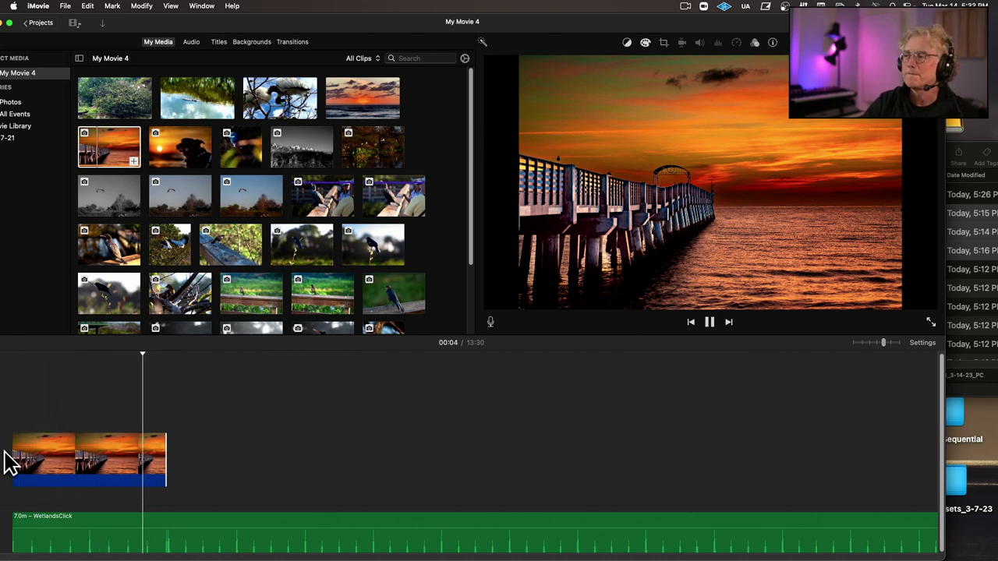
key(space)
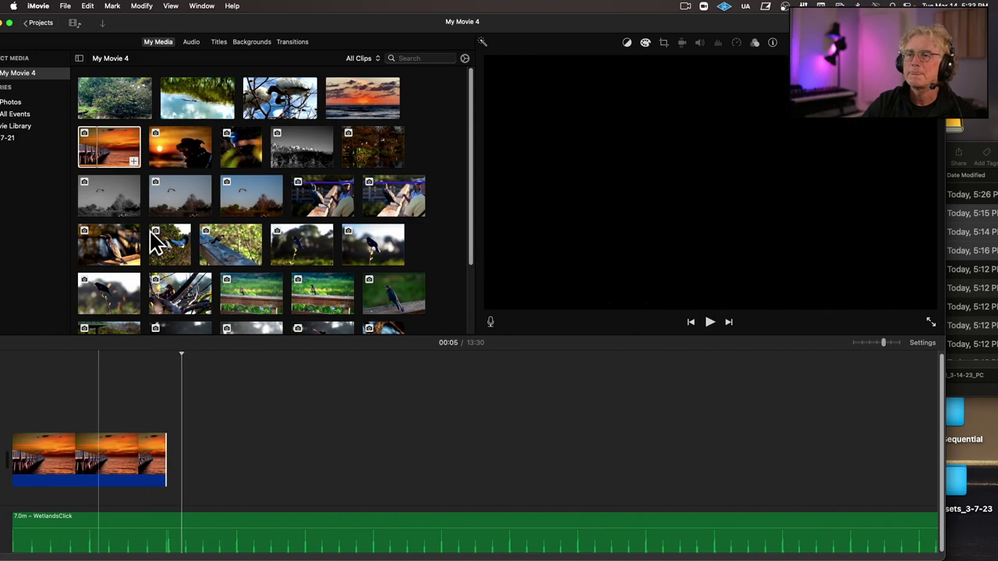
Add the photo of the dog at sunset after the pier photo and lengthen it to end on a later click.
click(194, 152)
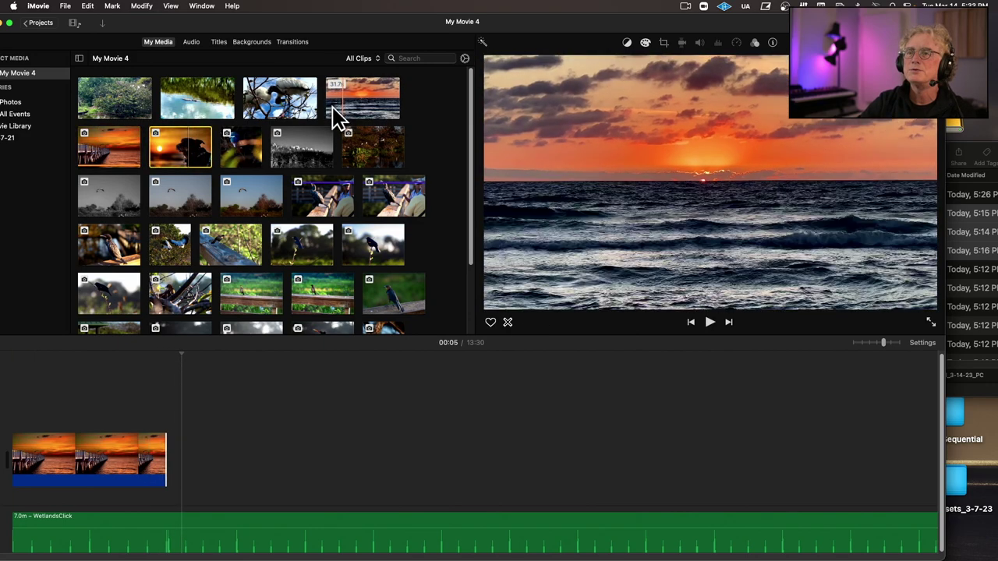
drag(180, 148, 179, 471)
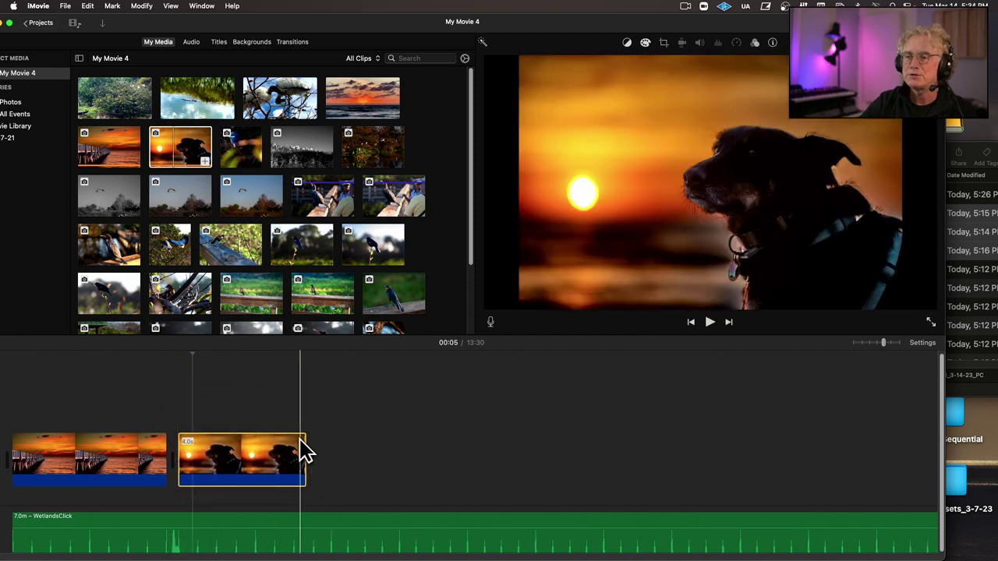
drag(305, 446, 334, 450)
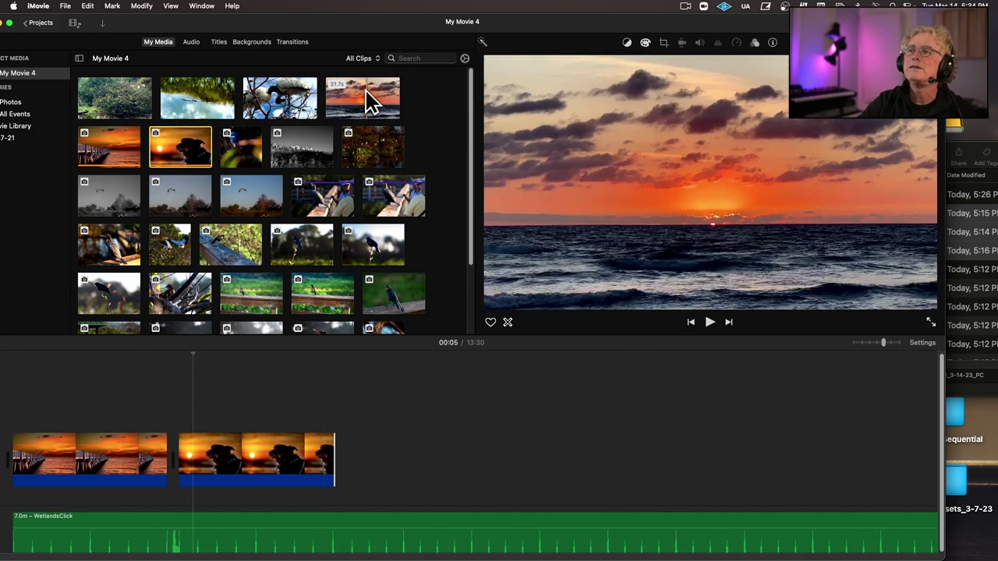
Add the 31.7s ocean sunset video to the timeline directly after the dog photo.
click(363, 101)
drag(362, 101, 346, 465)
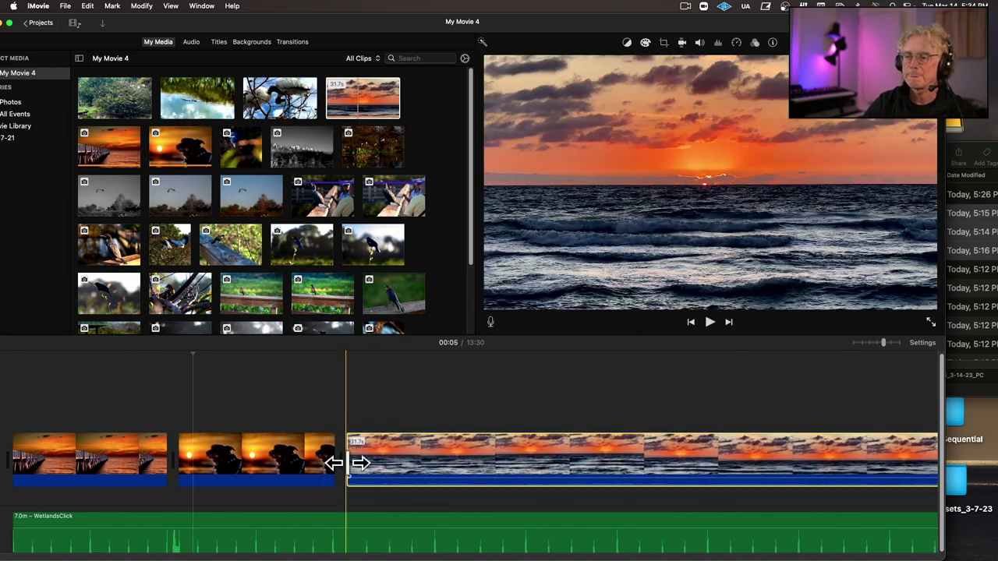
scroll(164, 425, right, 2)
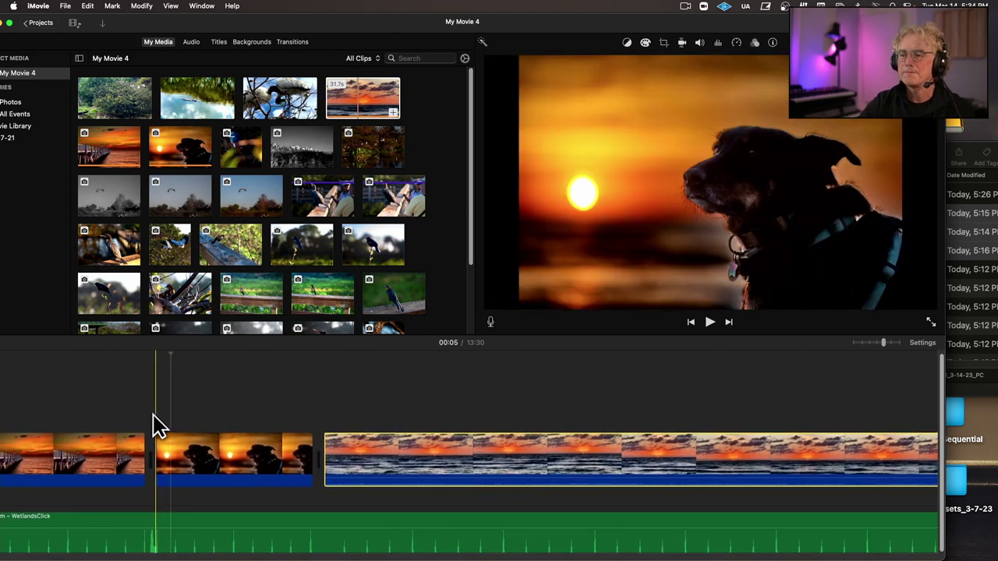
scroll(6, 419, left, 2)
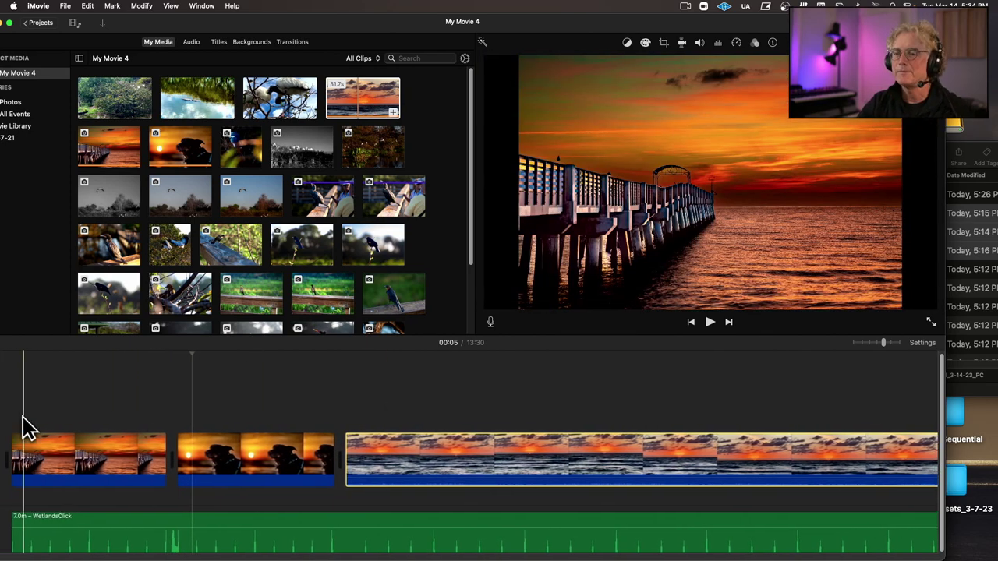
Adjust the audio level of the ocean sunset video on the timeline.
click(14, 419)
click(460, 457)
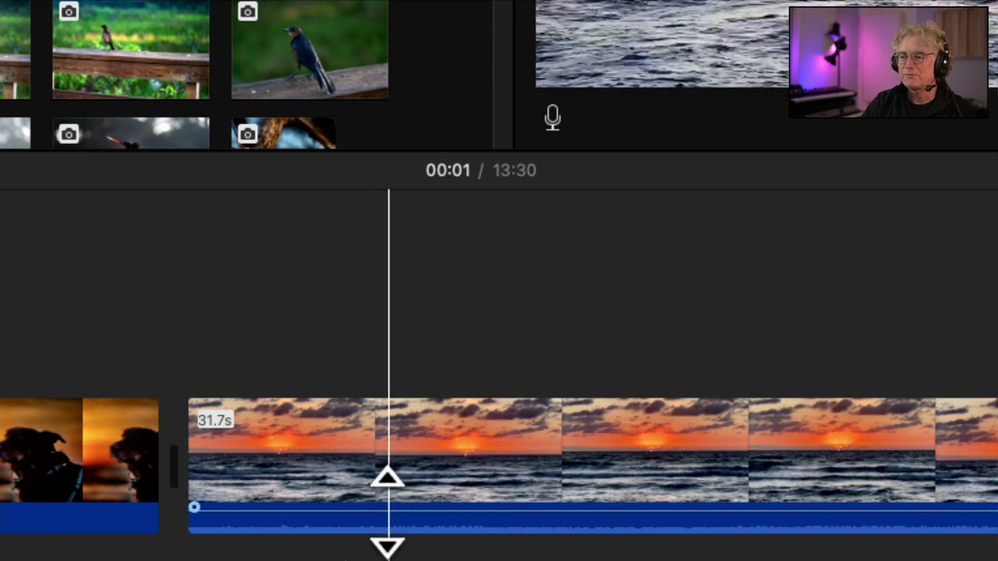
mouse_move(388, 477)
mouse_down()
mouse_move(384, 502)
mouse_move(390, 470)
mouse_up()
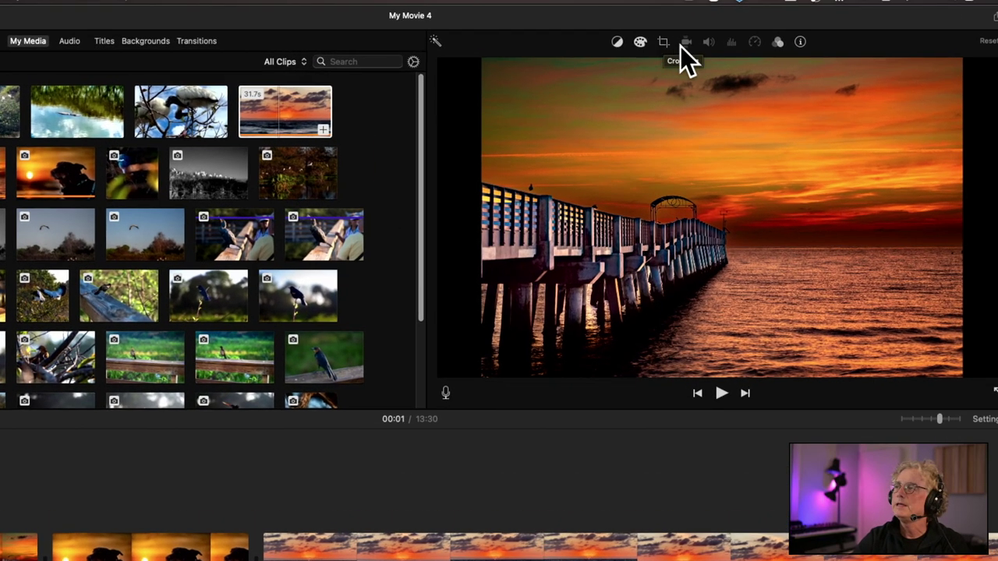
Show the cropping controls for the pier photo and set its style to Crop to Fill.
click(662, 41)
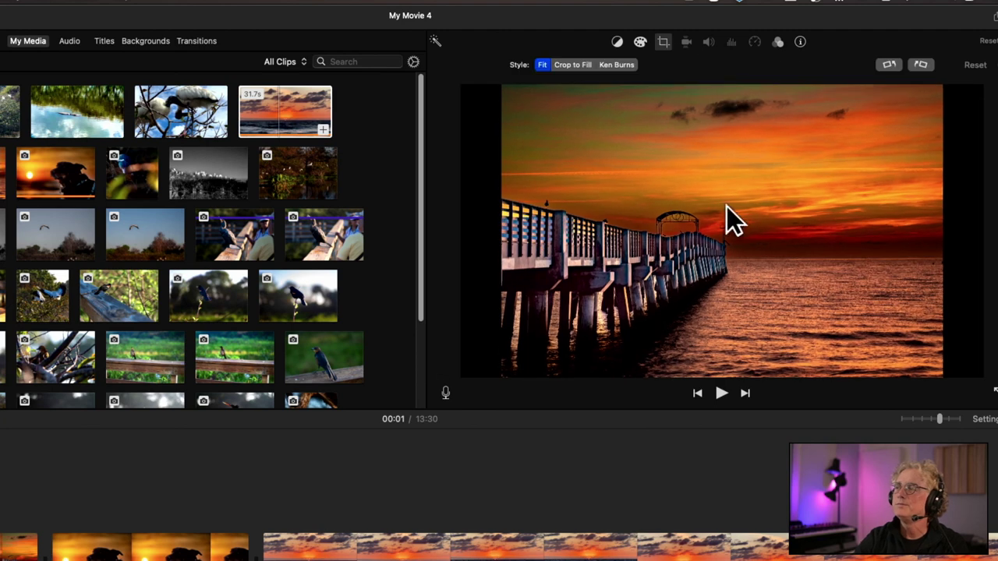
click(578, 64)
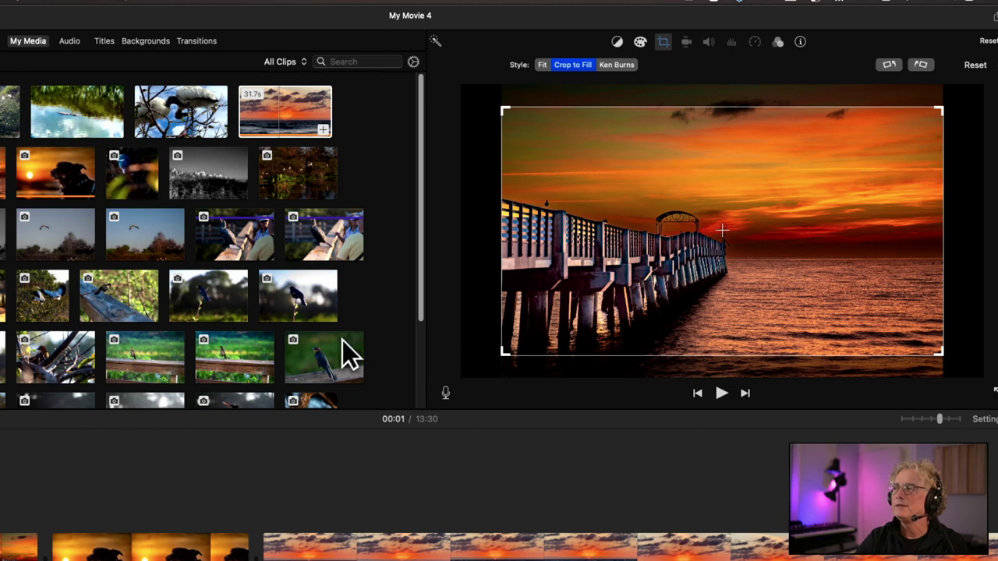
Try shrinking and repositioning the crop frame around the pier's far end, and undo the crop frame changes.
drag(664, 108, 667, 130)
drag(502, 132, 656, 191)
drag(710, 238, 631, 171)
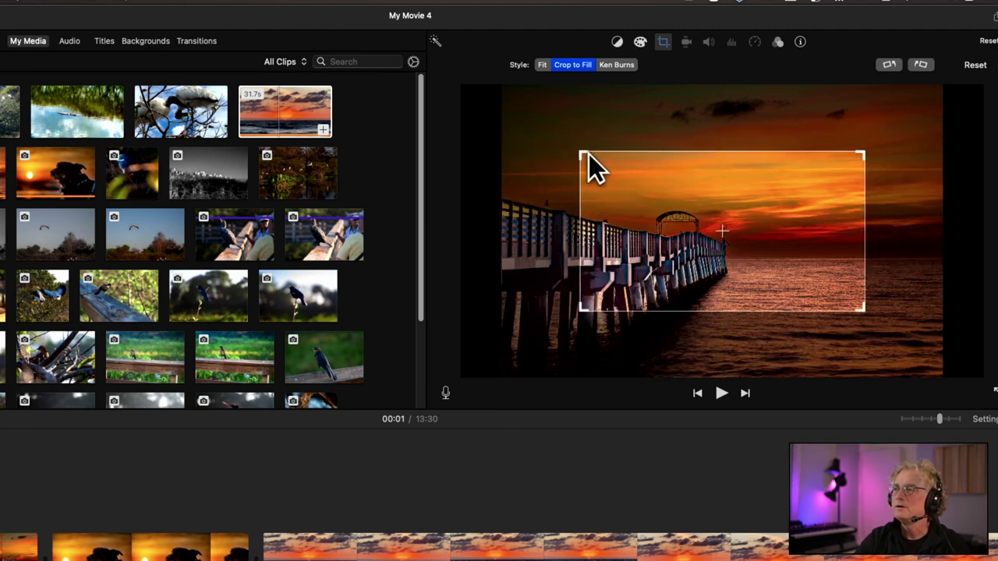
key(super+z)
key(super+z)
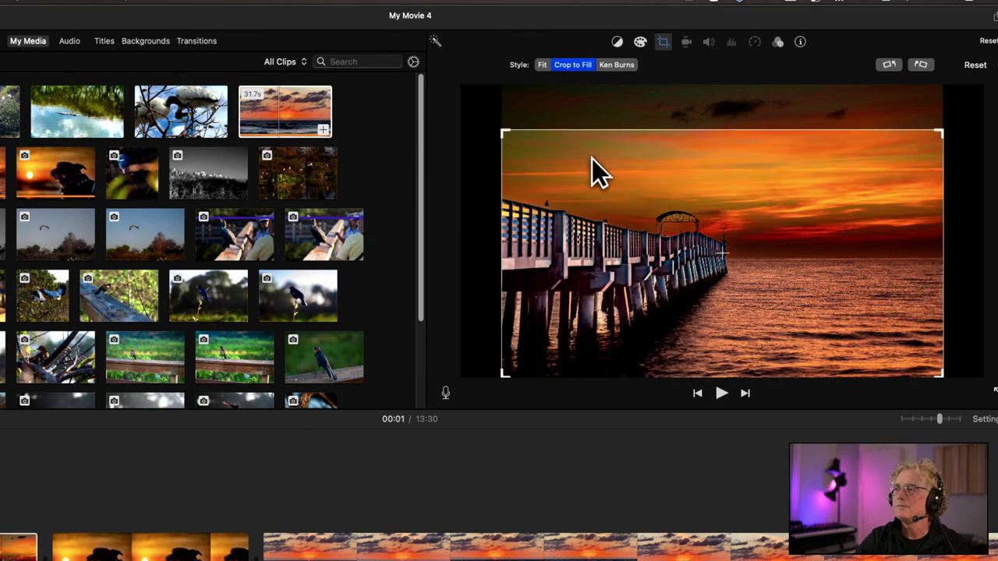
key(super+z)
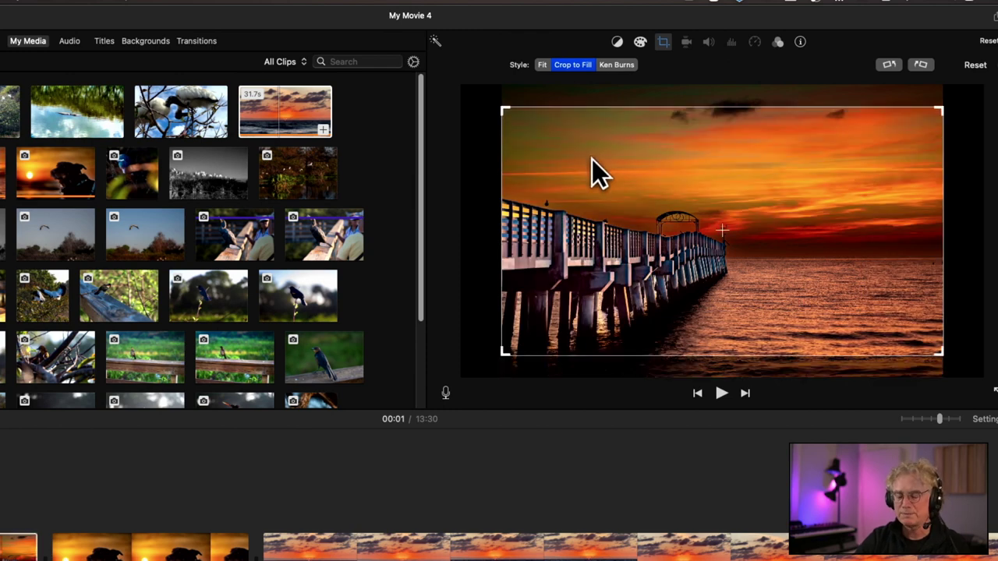
Switch the pier photo to the Ken Burns style and shrink its Start frame around the far end of the pier.
click(622, 63)
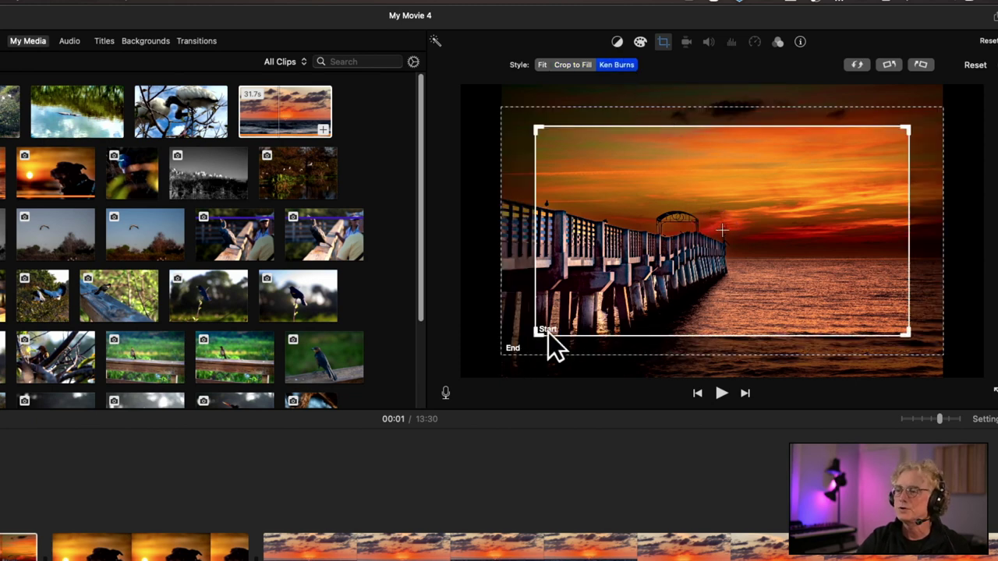
drag(536, 334, 628, 310)
drag(735, 244, 687, 262)
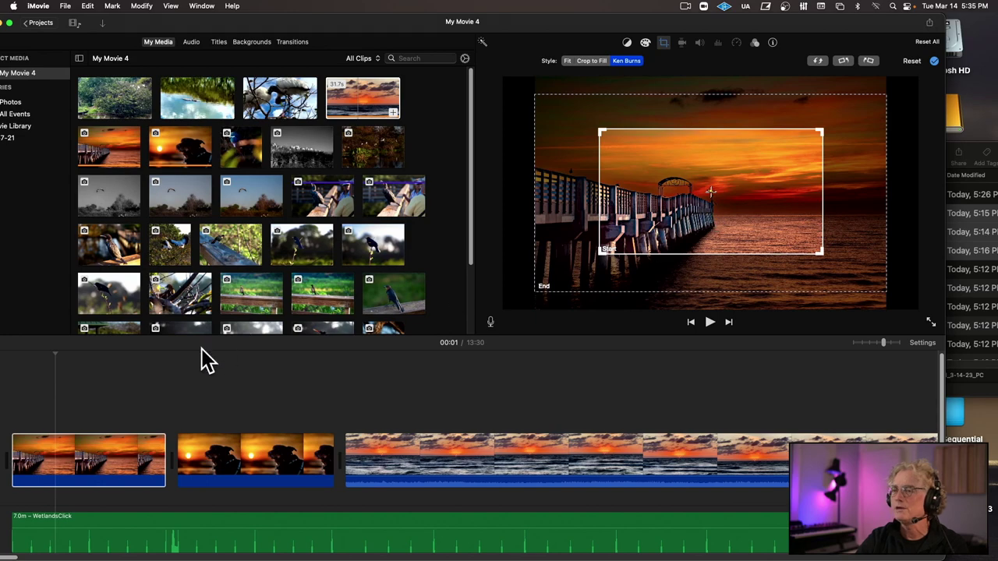
Play the movie from 00:00 through the pier photo to review its Ken Burns movement.
click(16, 404)
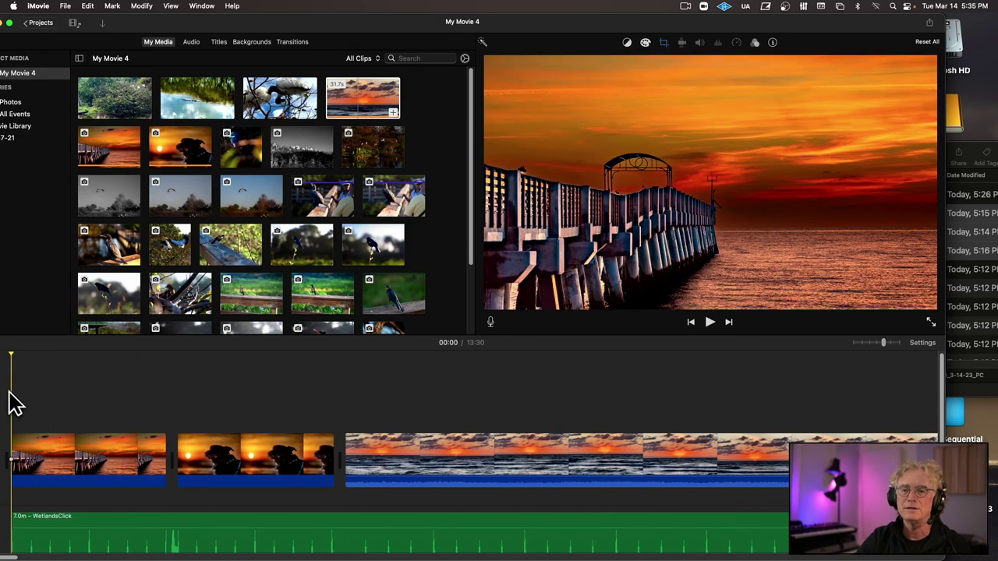
key(space)
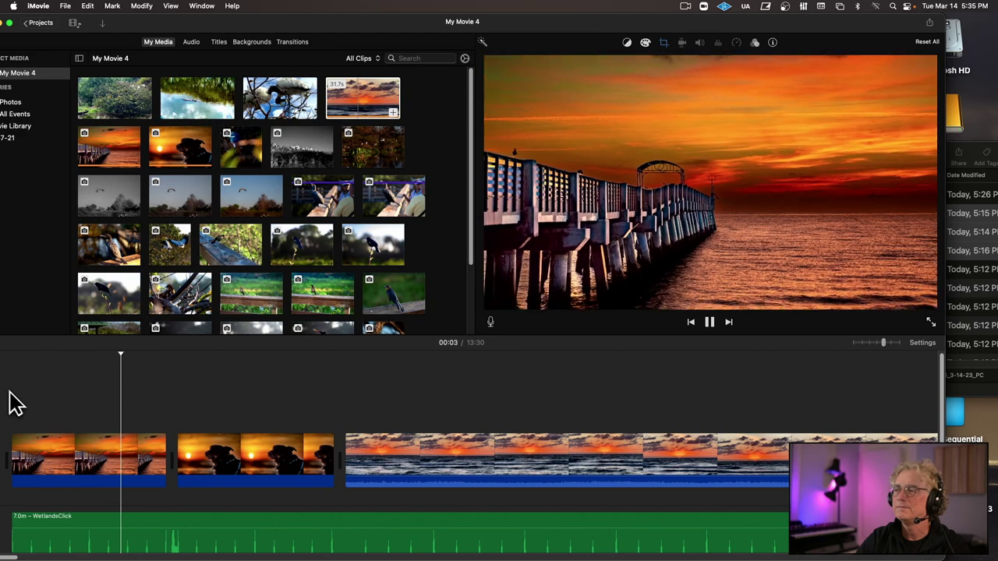
key(space)
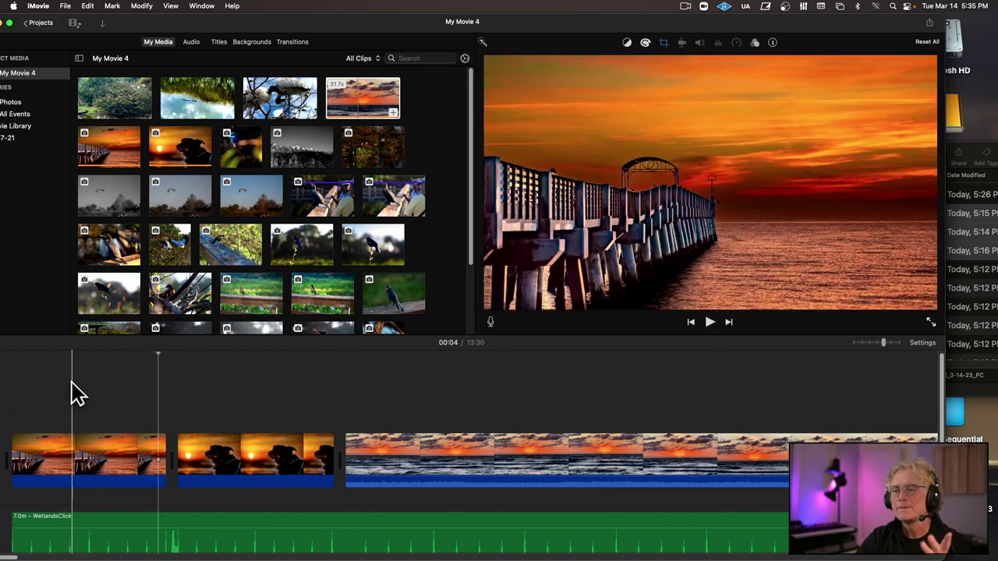
Enlarge the pier photo's Ken Burns Start frame slightly and move the playhead back to 00:00.
click(92, 460)
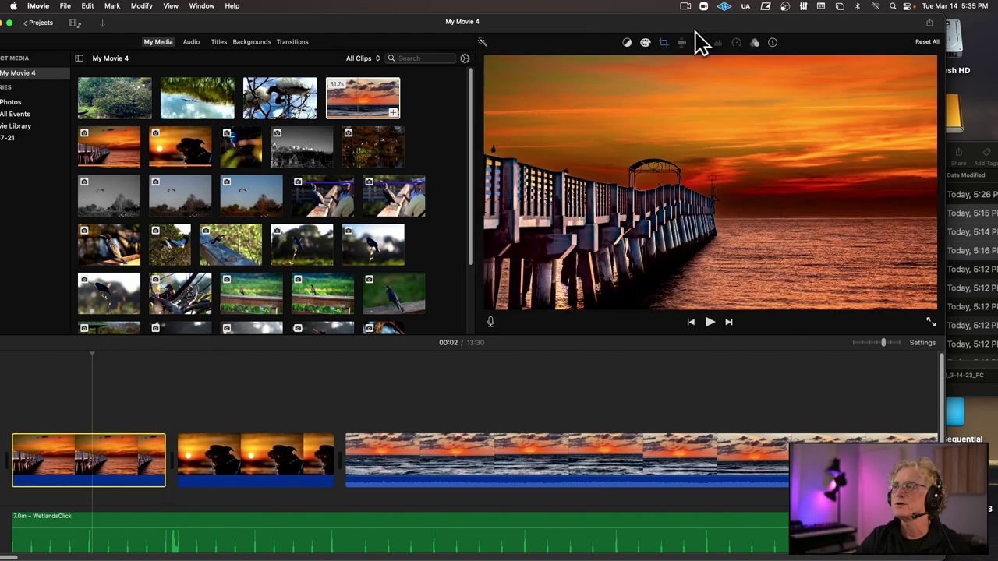
click(663, 43)
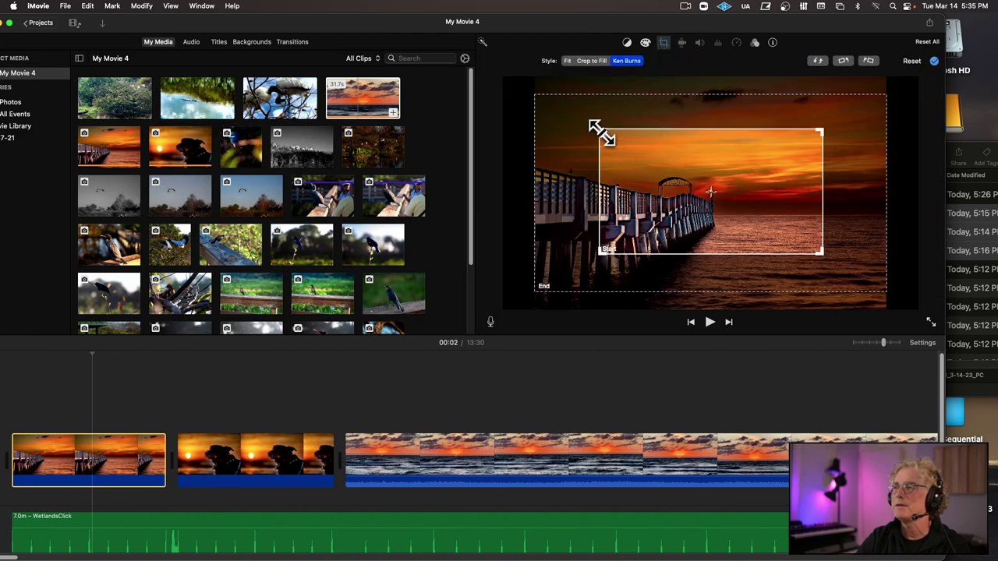
drag(601, 132, 616, 153)
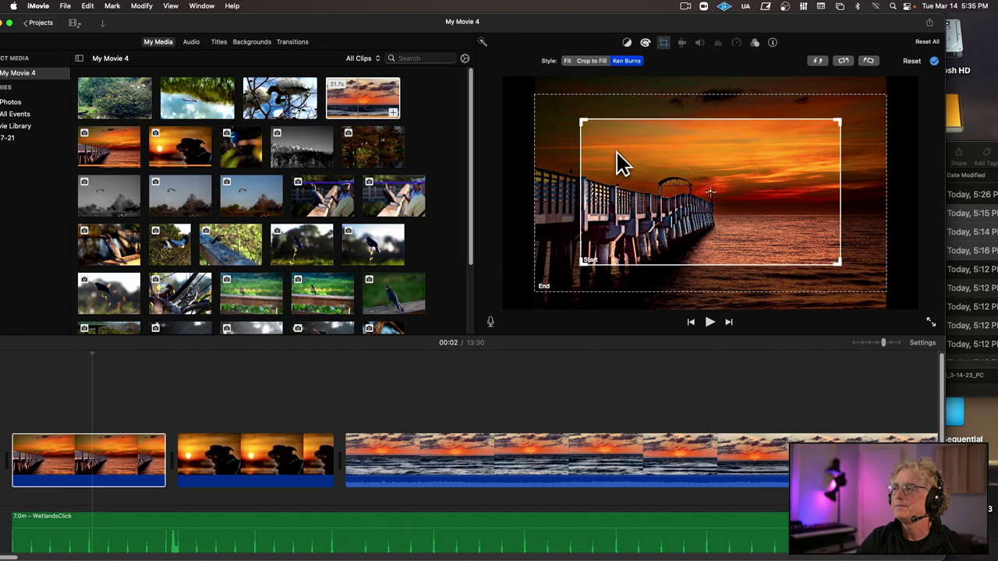
click(19, 385)
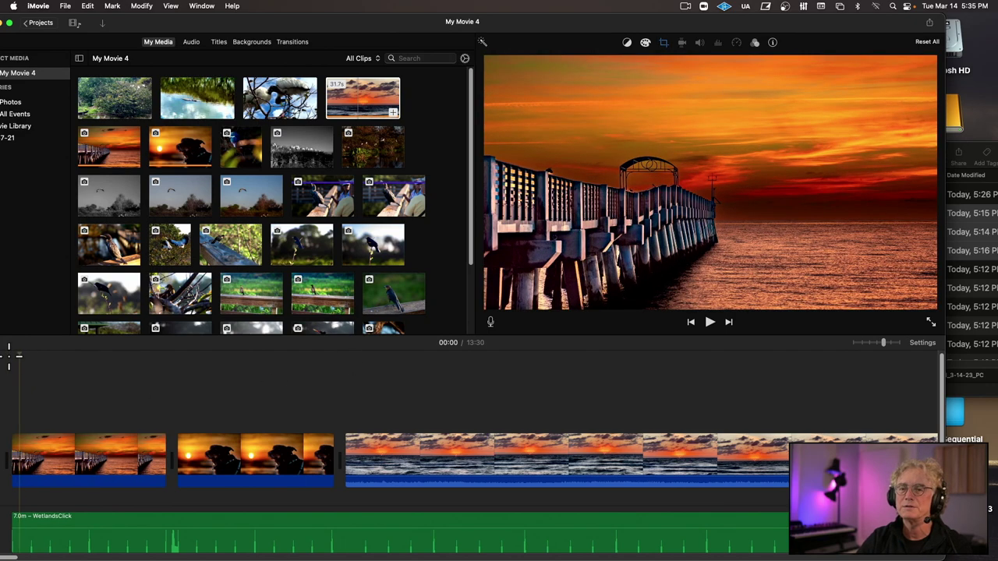
Play back the pier photo's movement, switch the dog photo to the Ken Burns style and shrink its Start frame around the dog's head.
key(space)
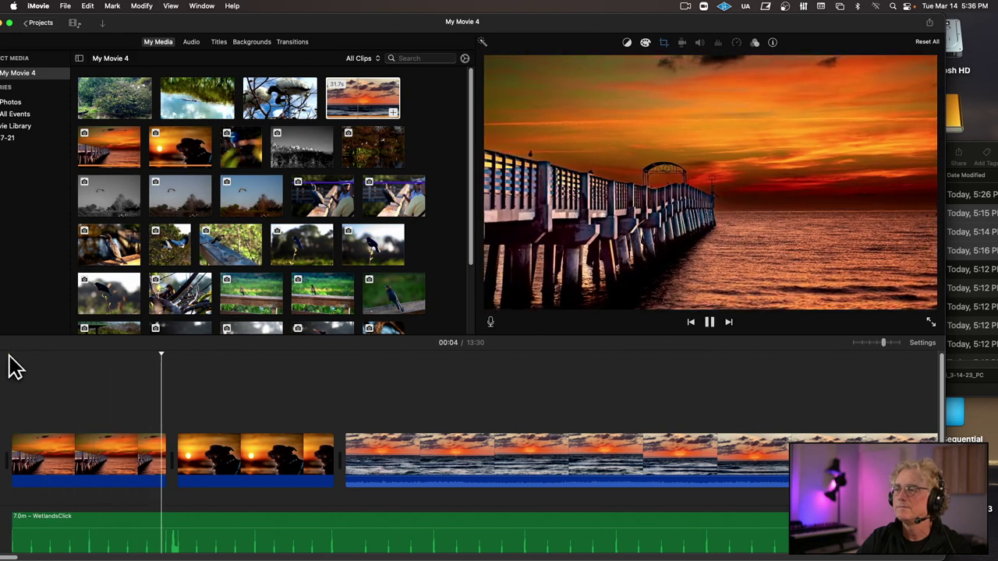
click(187, 452)
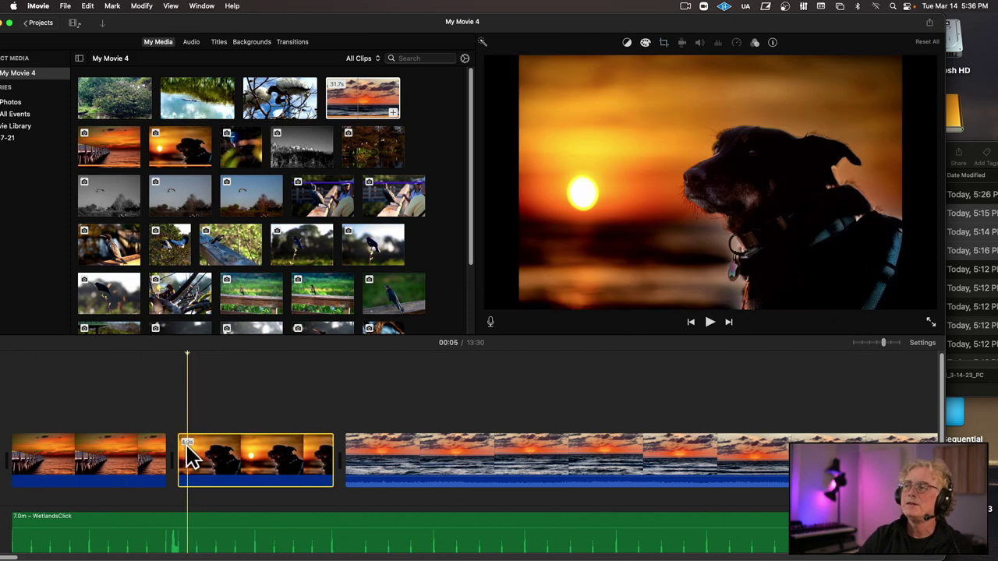
click(662, 43)
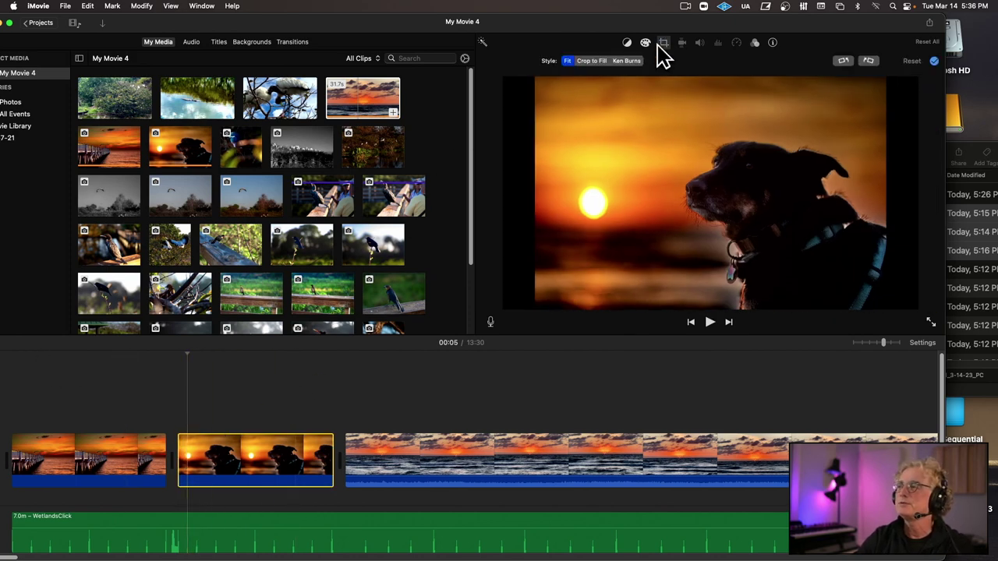
click(627, 60)
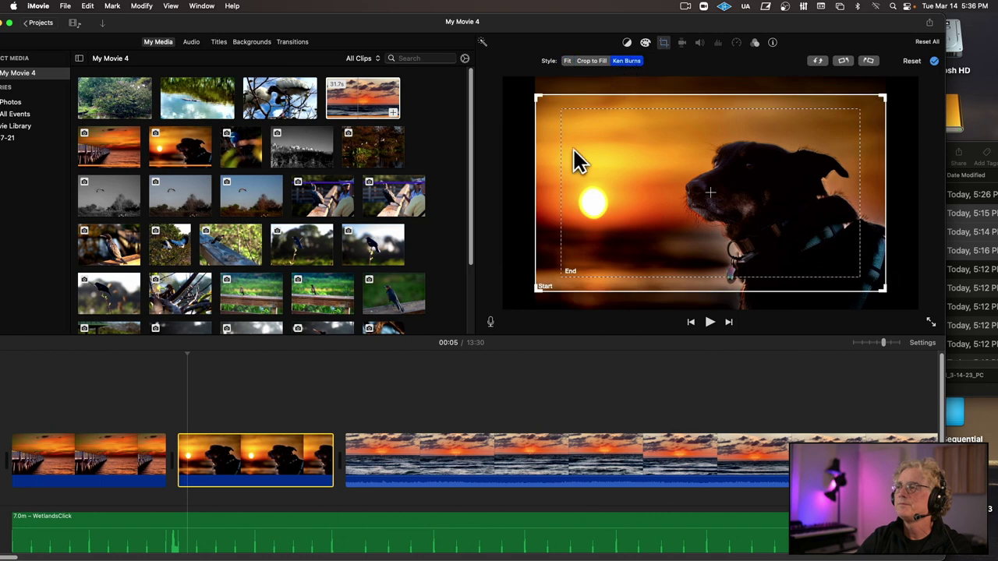
drag(536, 290, 711, 231)
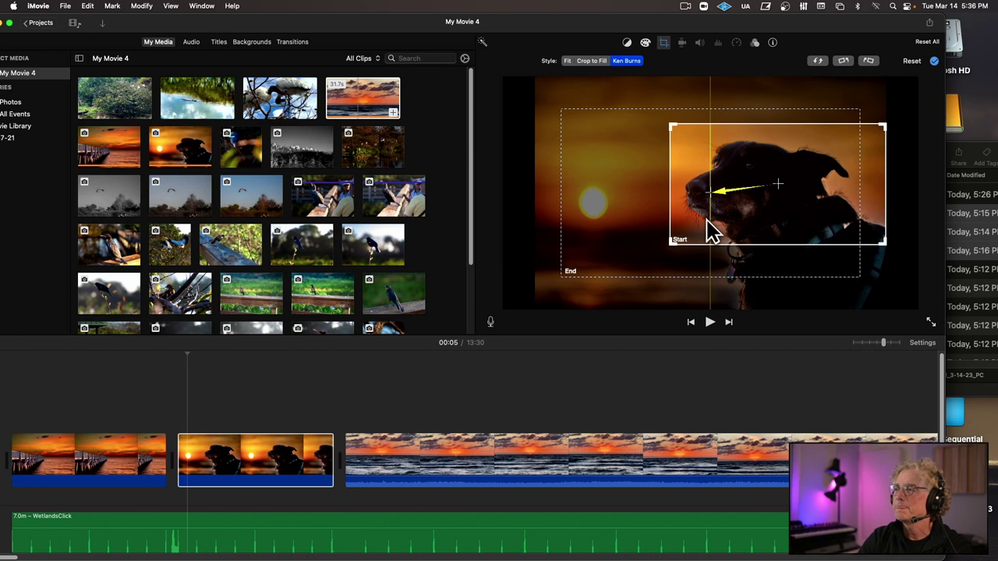
Shrink the dog photo's Ken Burns End frame to about the Start frame's size and move it over the dog's head.
drag(562, 109, 585, 125)
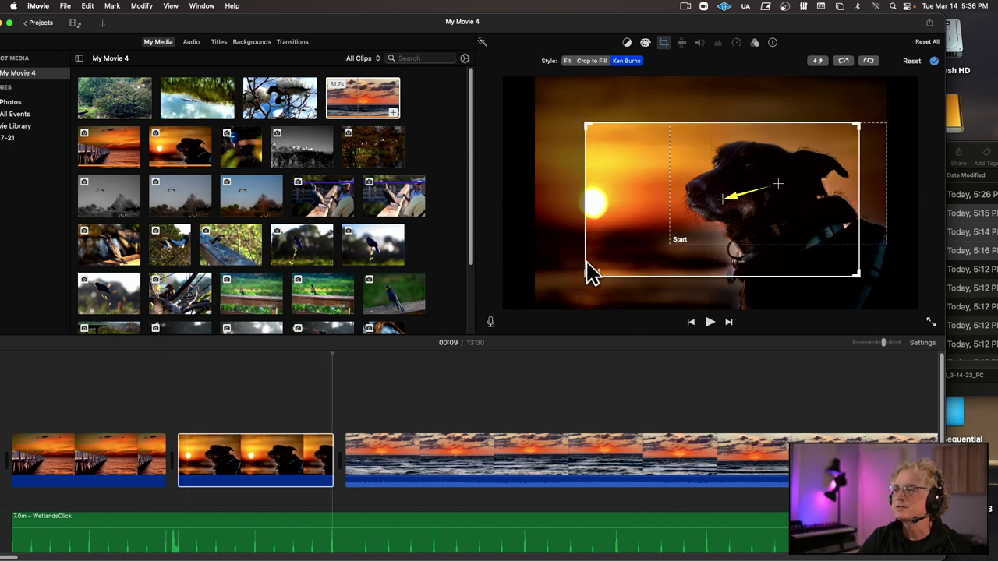
drag(590, 275, 616, 243)
mouse_move(639, 209)
mouse_down()
mouse_move(545, 201)
mouse_move(628, 205)
mouse_up()
drag(724, 196, 793, 206)
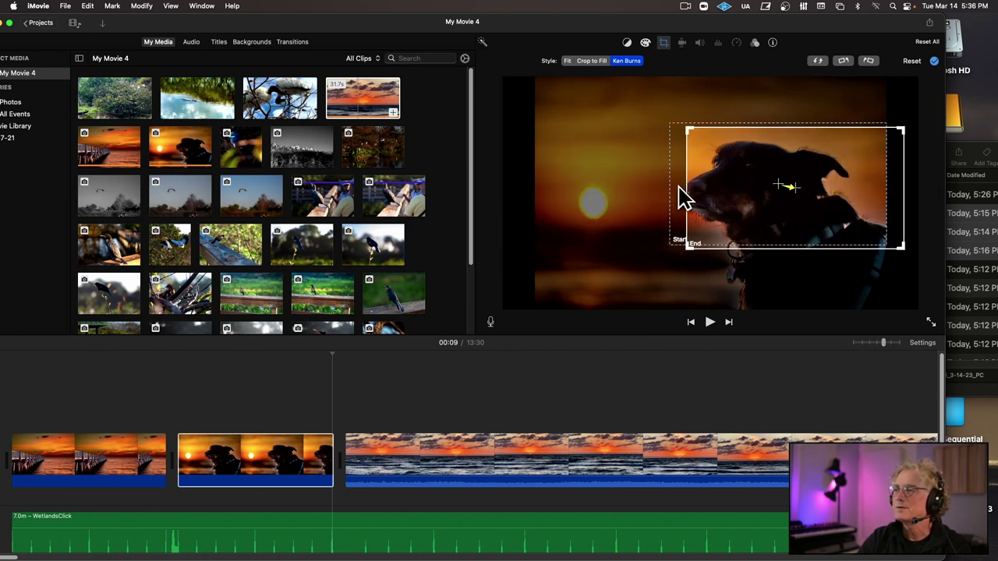
Move the dog photo's Start frame over the sun and align the End frame level with it over the dog's head.
drag(678, 189, 539, 190)
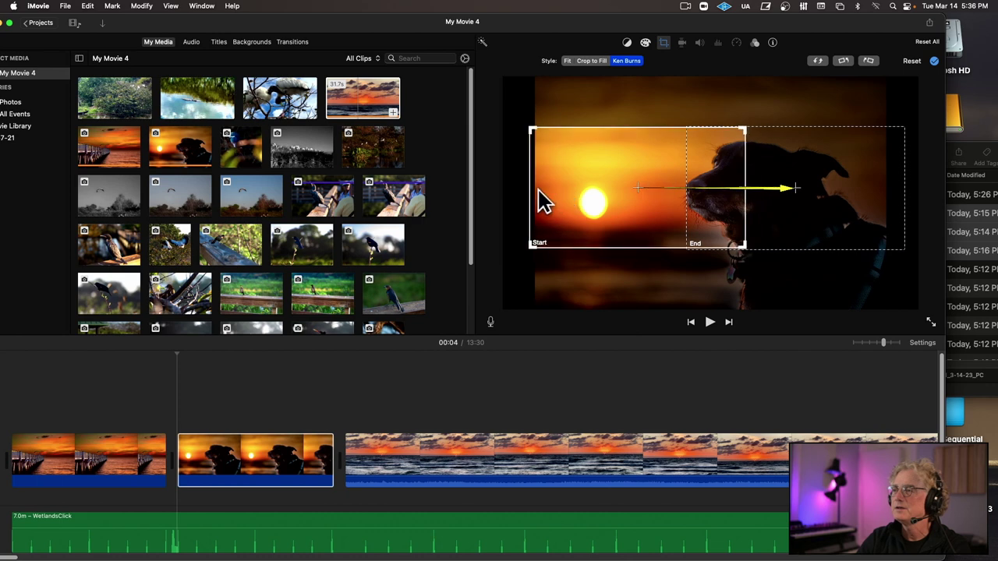
click(789, 194)
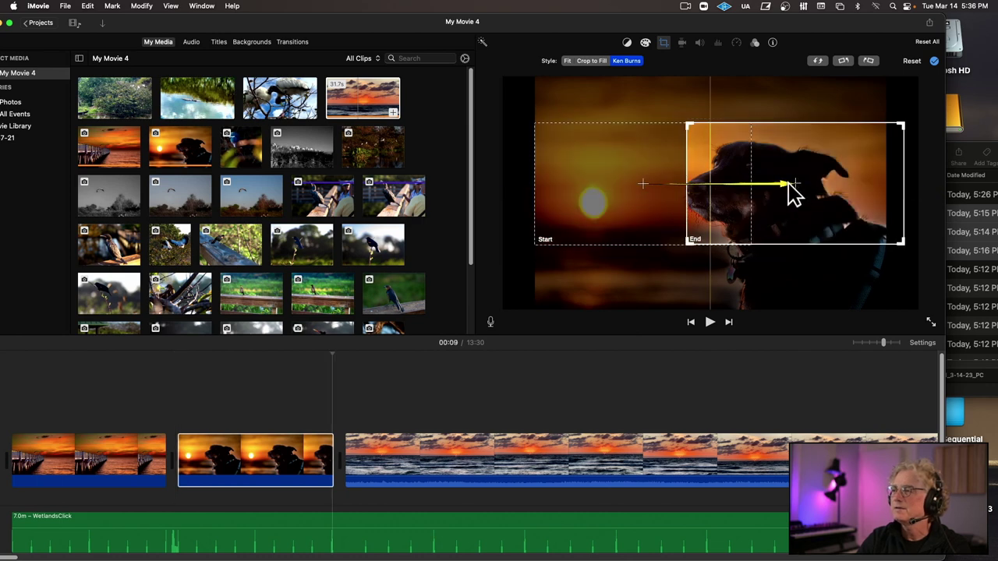
drag(789, 189, 773, 184)
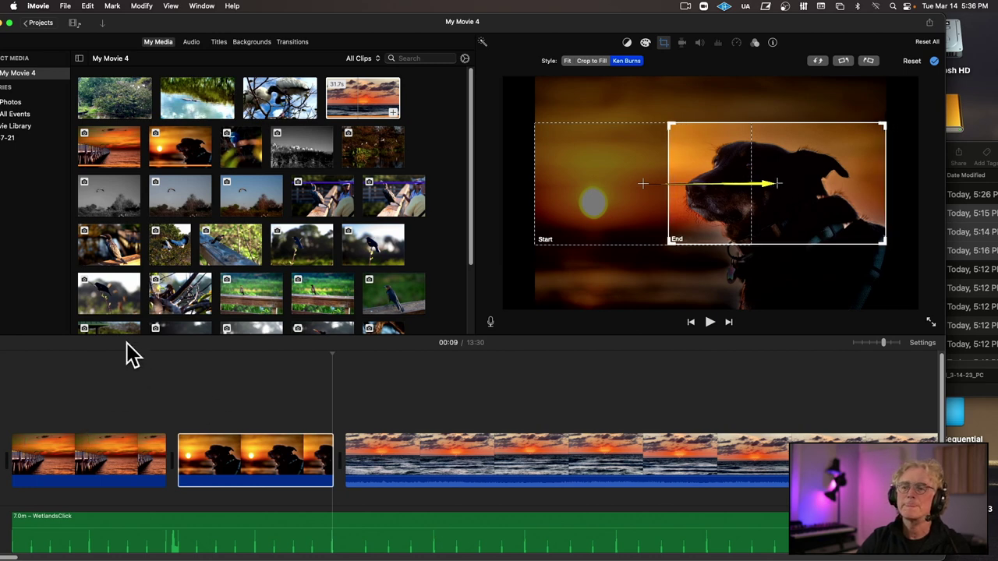
Play the movie from 00:02 through the dog photo to review its Ken Burns pan.
click(98, 372)
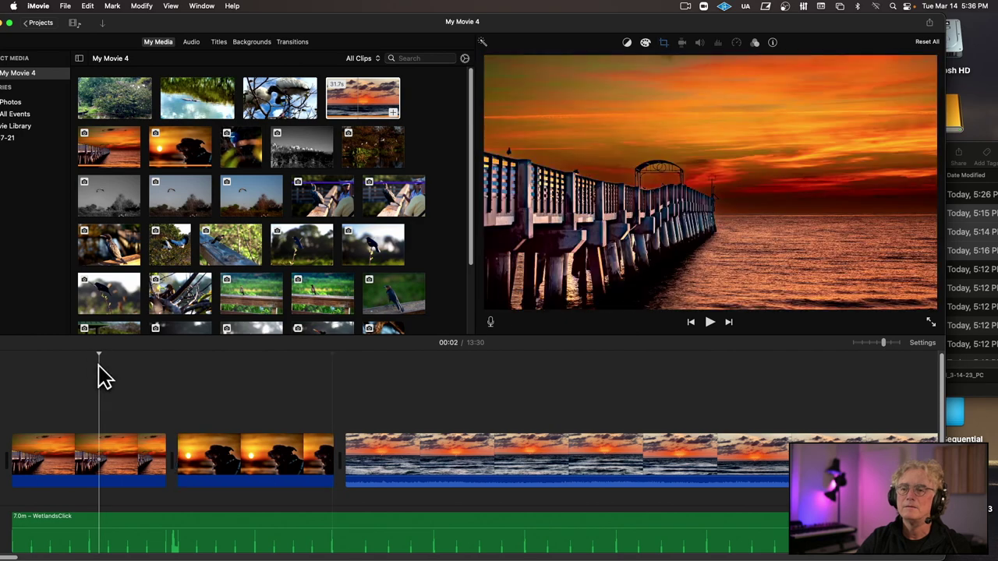
key(space)
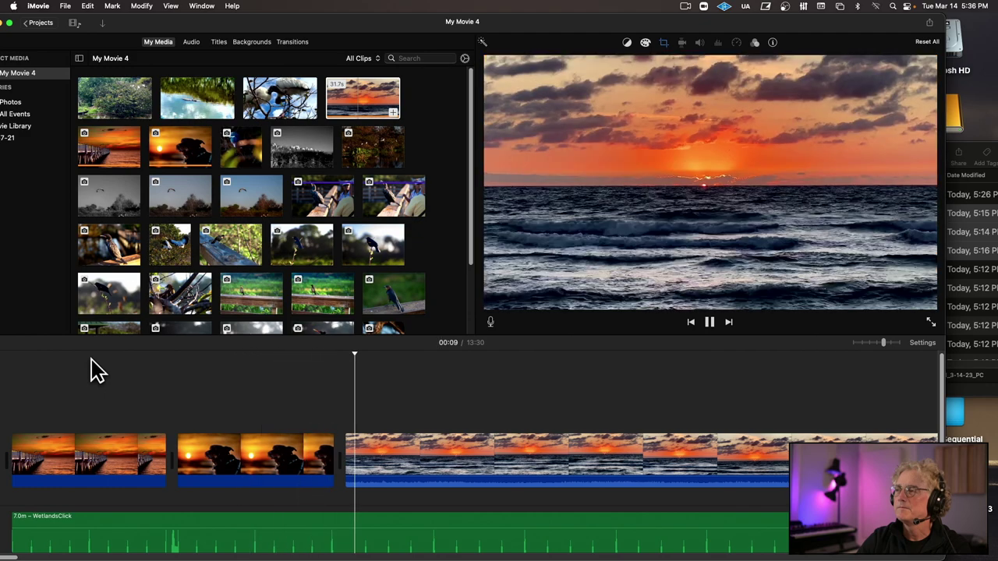
key(space)
Shorten the dog photo's Ken Burns pan by moving its Start and End frames closer together horizontally.
click(228, 451)
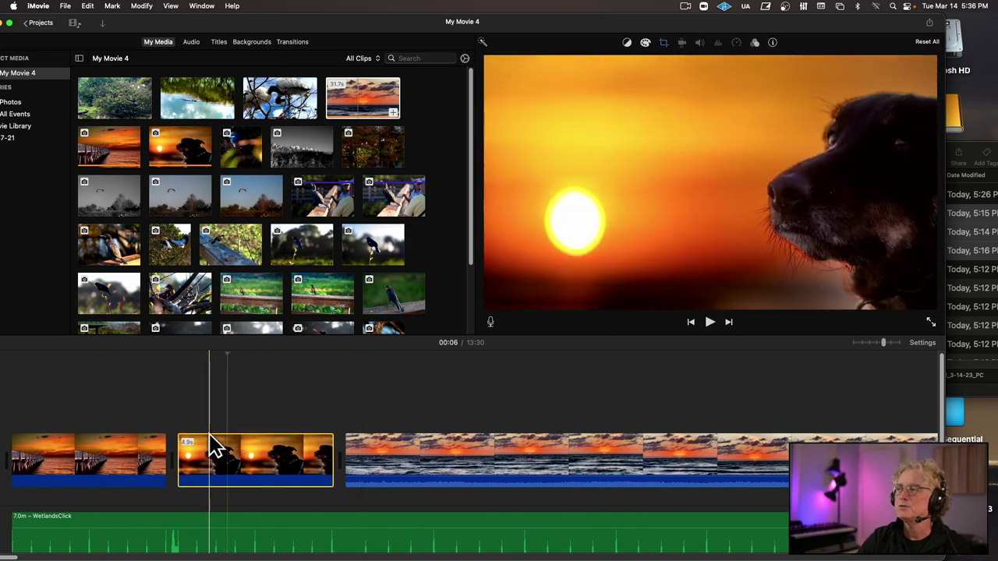
click(663, 43)
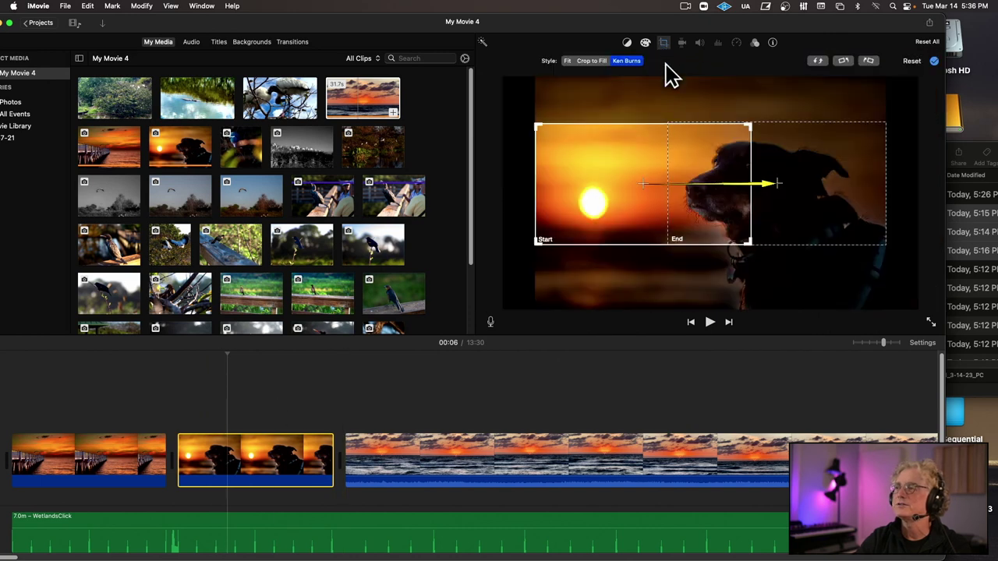
drag(594, 189, 632, 188)
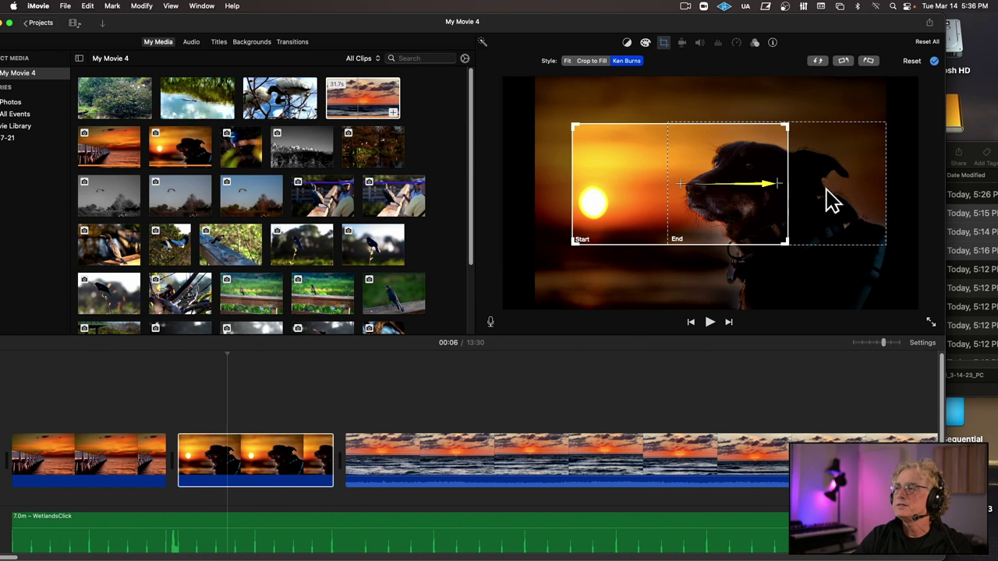
drag(829, 199, 807, 200)
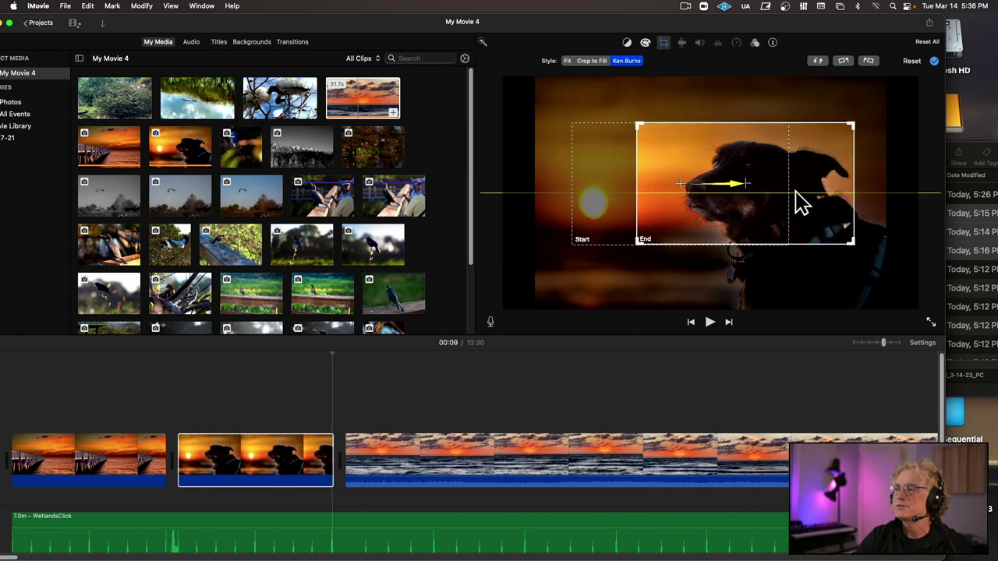
Play the movie around the cut from the pier to the dog photo to check the shortened pan.
click(186, 381)
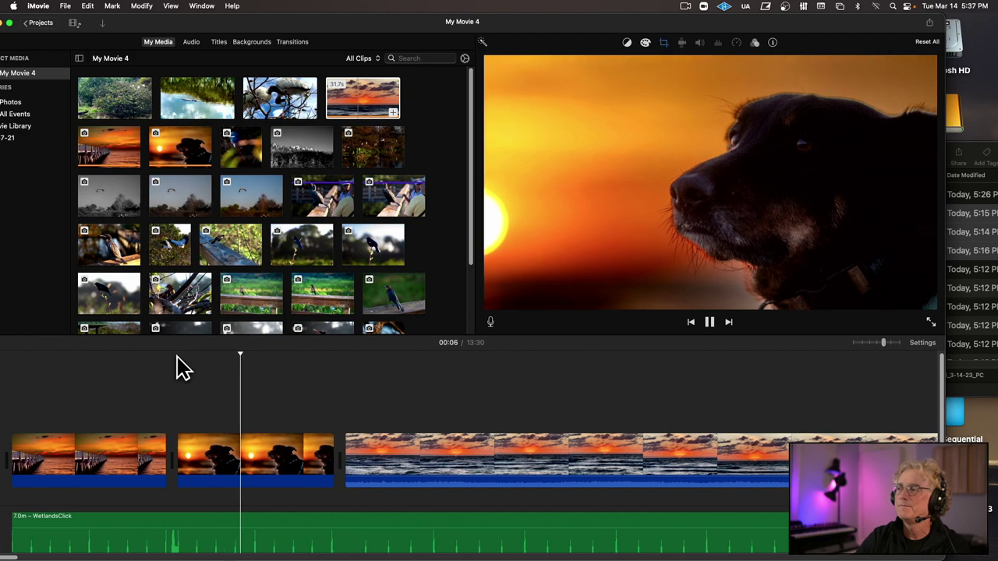
key(space)
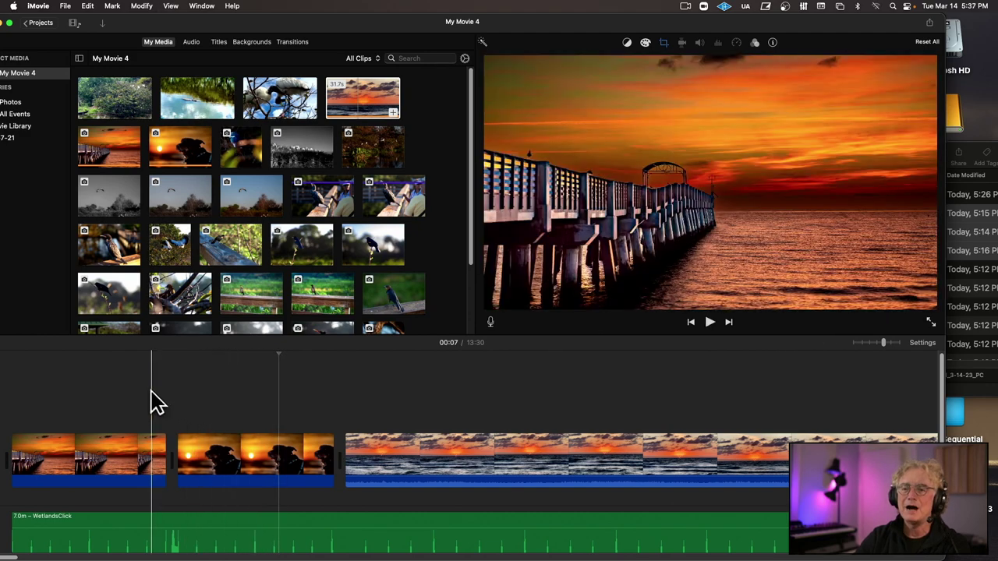
key(space)
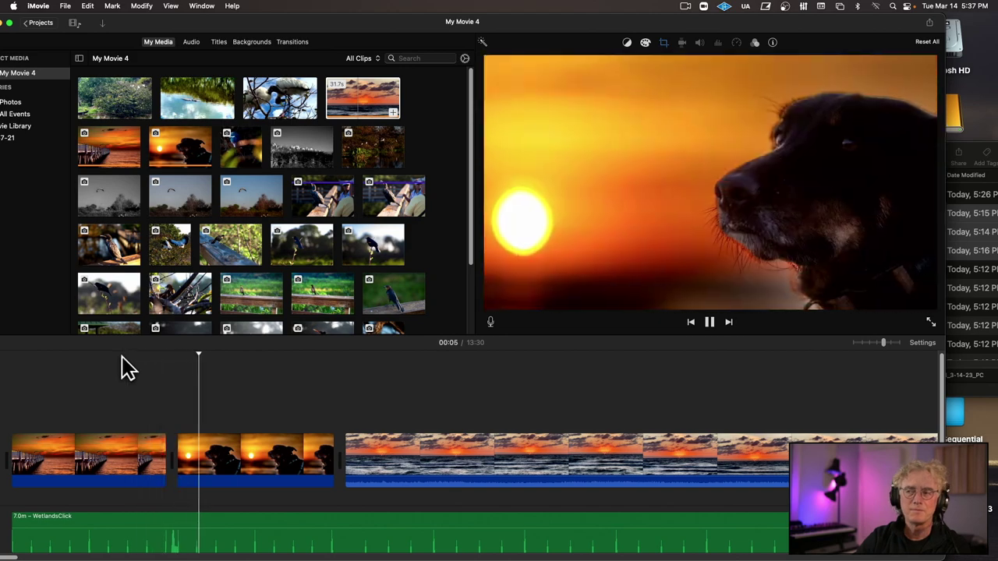
key(space)
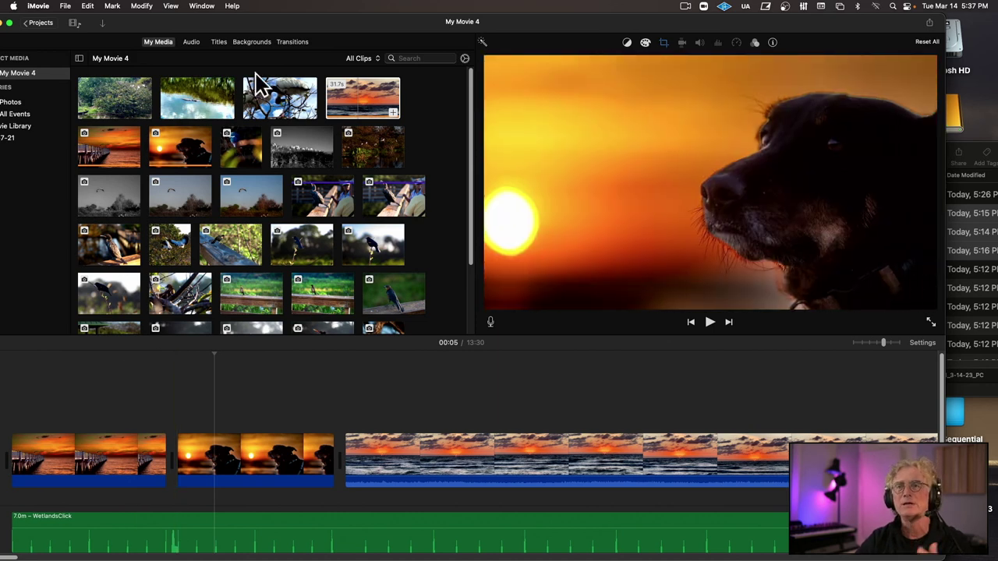
Show the available transitions, add a Cross Dissolve between the pier and dog photos and apply its duration.
double_click(310, 17)
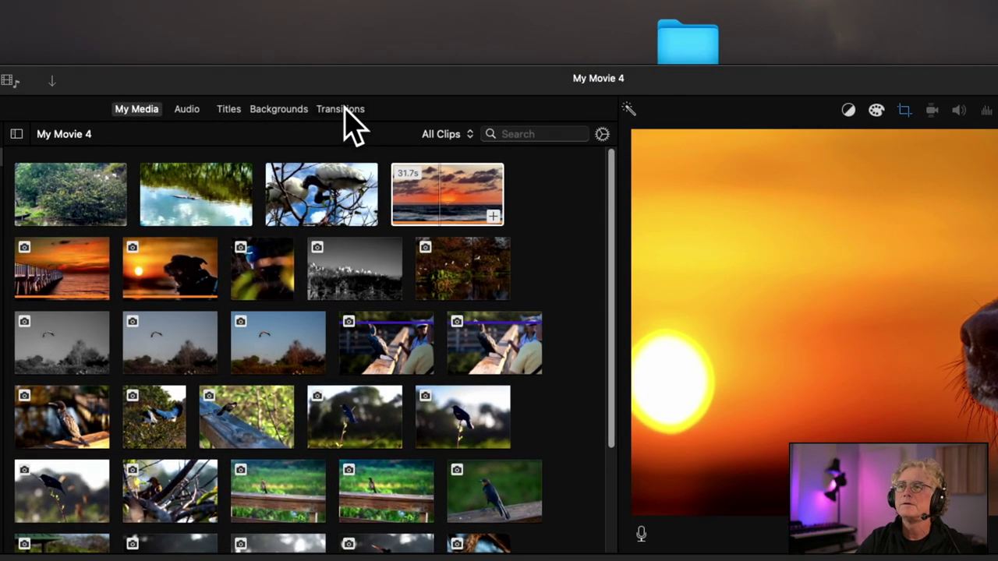
click(343, 117)
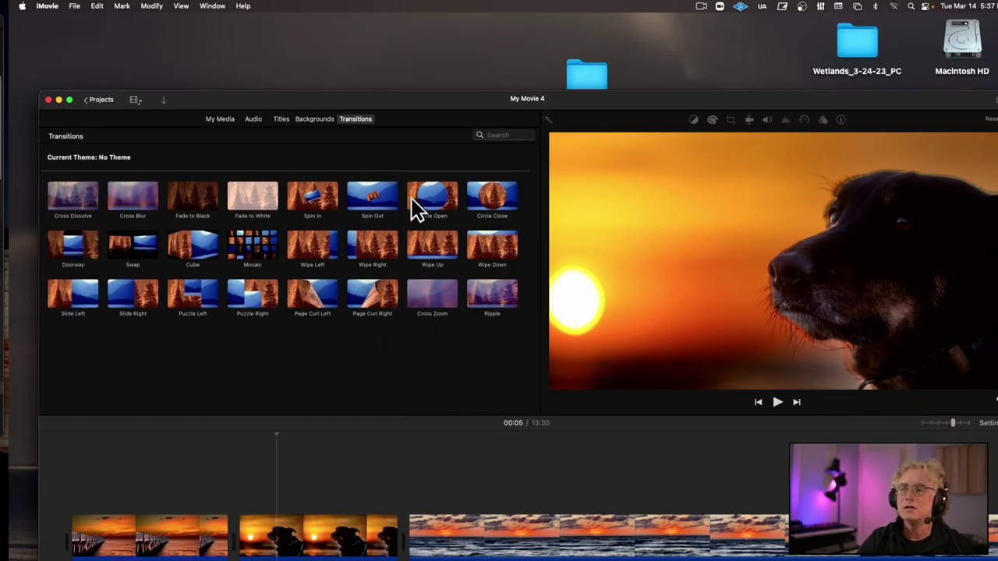
drag(425, 103, 431, 45)
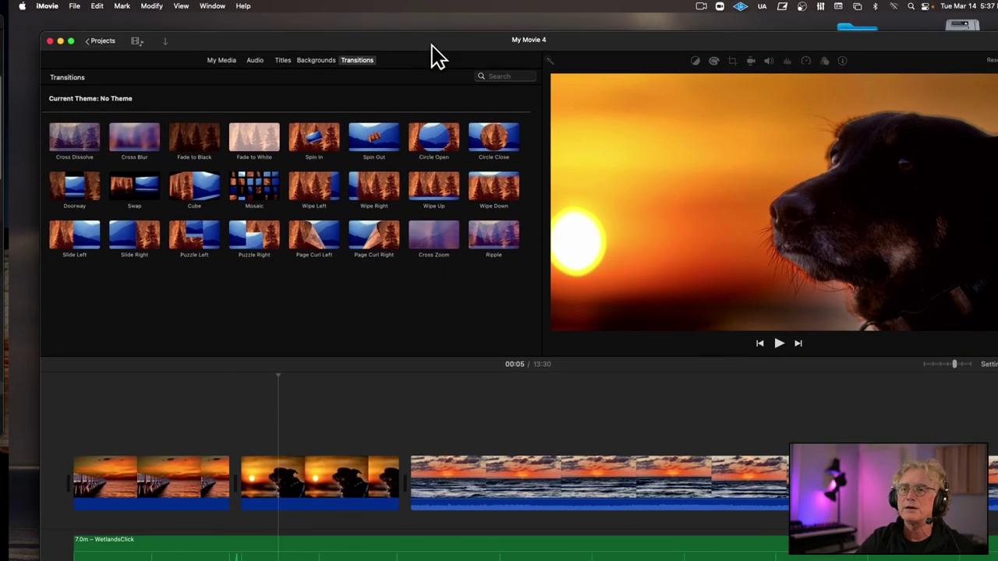
mouse_move(58, 137)
mouse_down()
mouse_move(200, 382)
mouse_move(222, 488)
mouse_up()
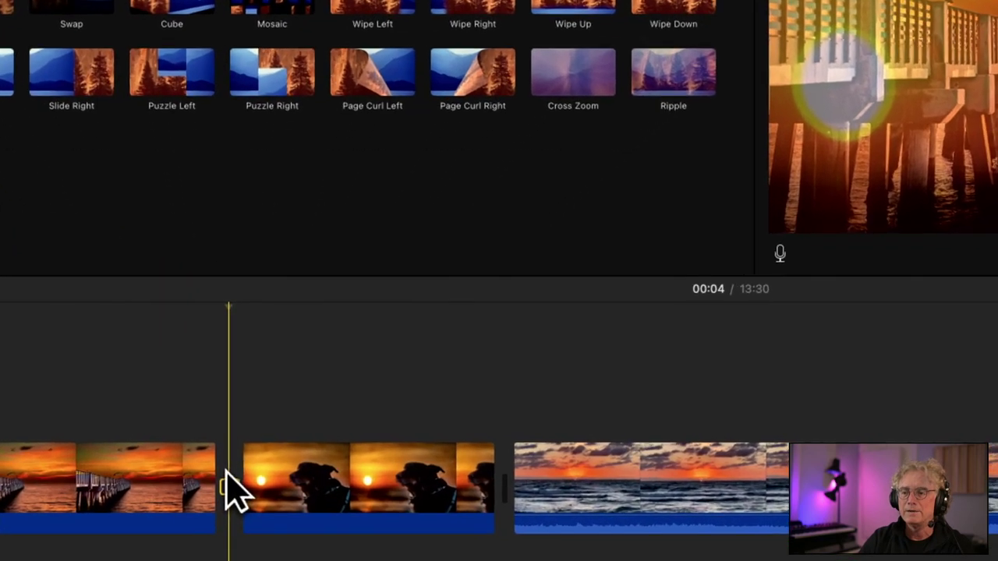
double_click(230, 488)
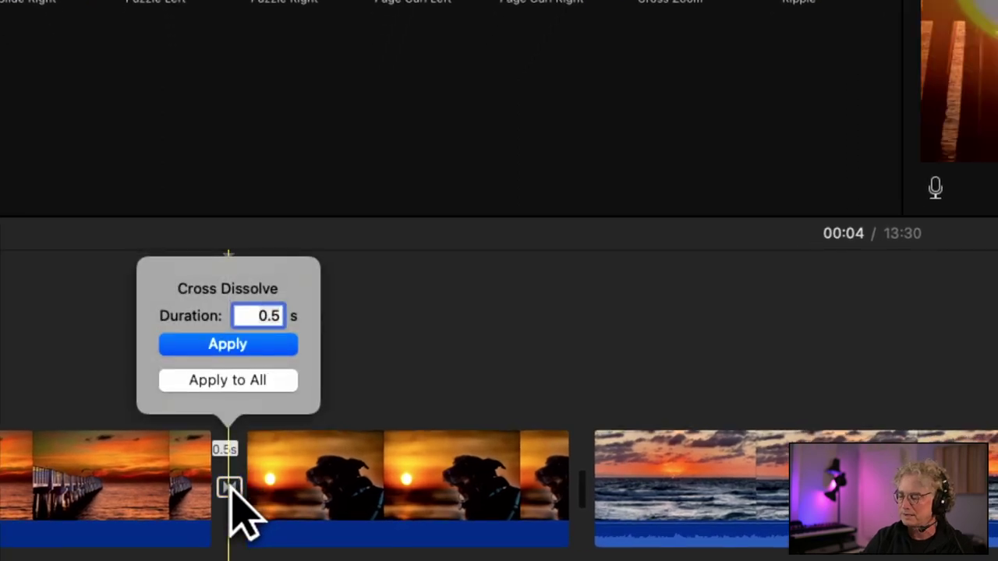
key(Return)
key(super+minus)
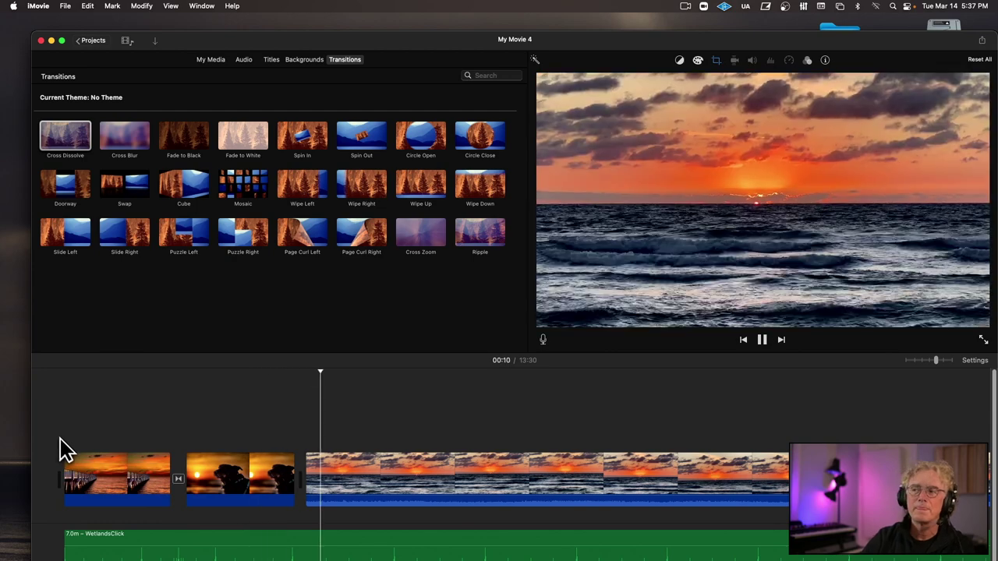
Stop playback, trim the start of the ocean video slightly and add a Cross Dissolve between the dog photo and the ocean video.
key(space)
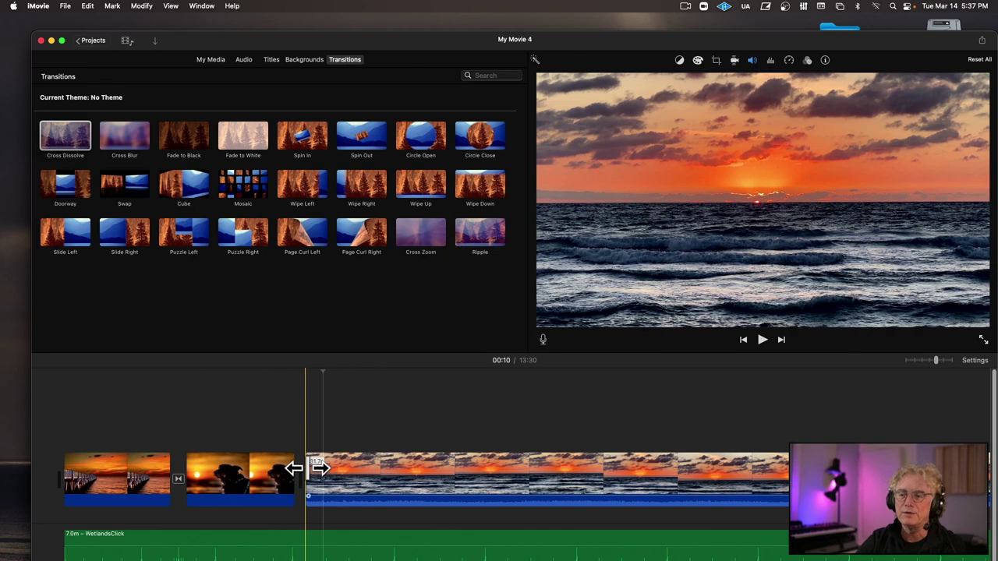
mouse_move(311, 463)
mouse_down()
mouse_move(332, 465)
mouse_move(321, 465)
mouse_up()
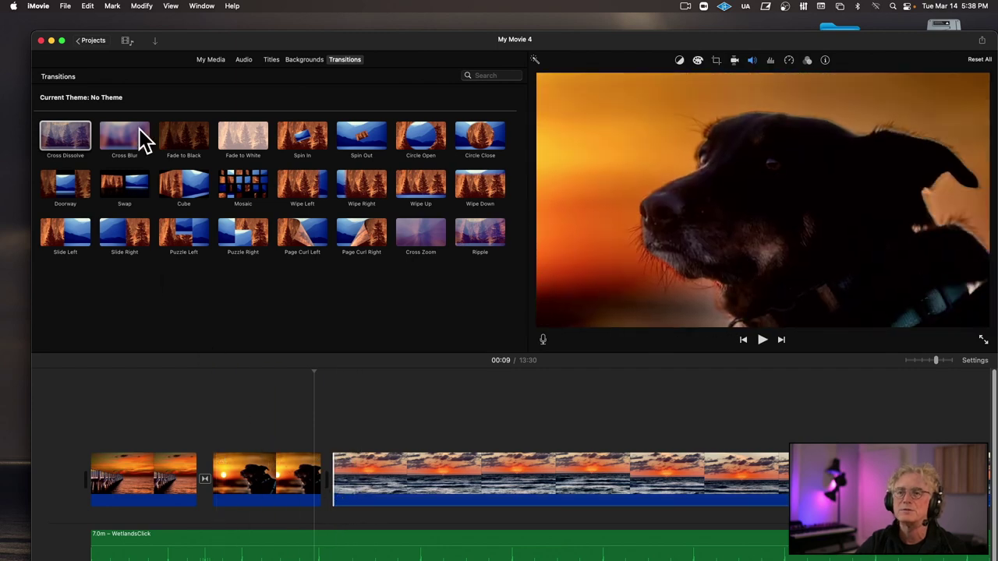
drag(70, 141, 318, 481)
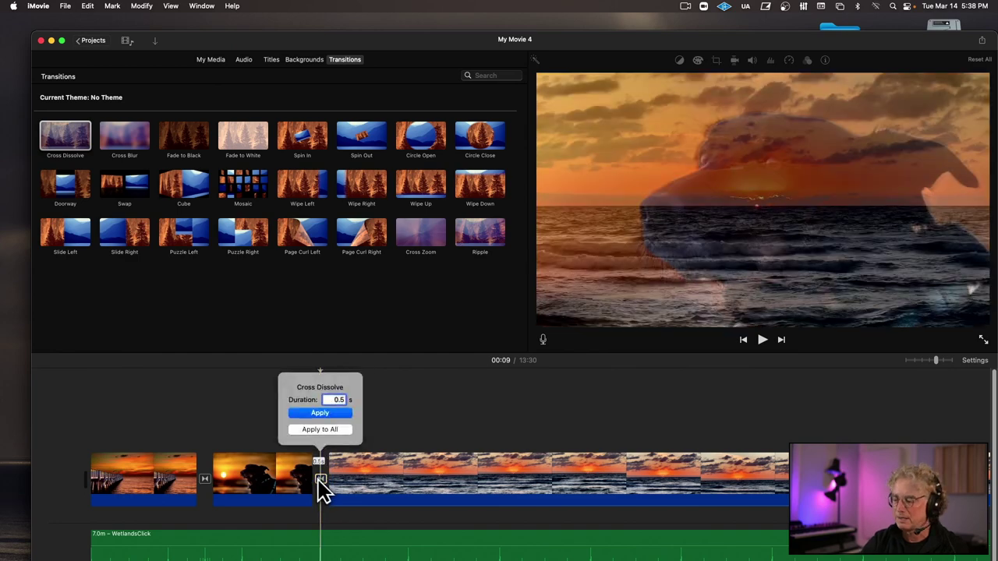
key(Return)
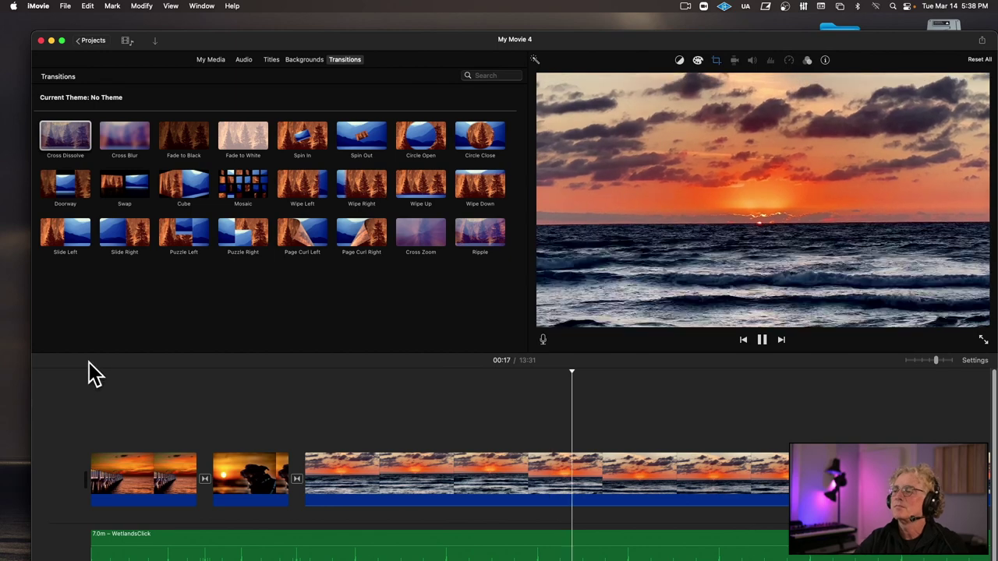
Split the ocean video at 00:19, delete the part after the split and play back the result.
click(635, 483)
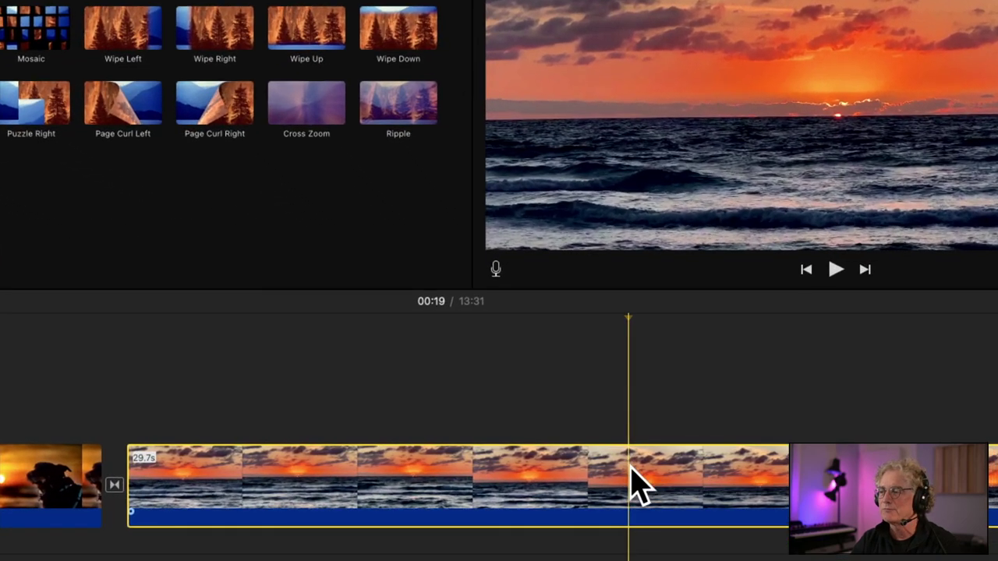
right_click(635, 483)
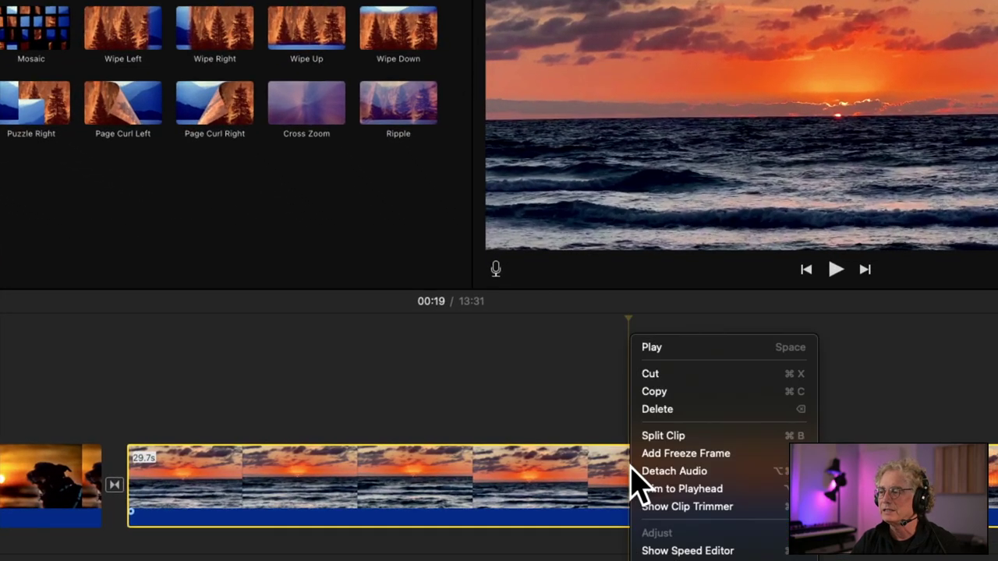
click(698, 438)
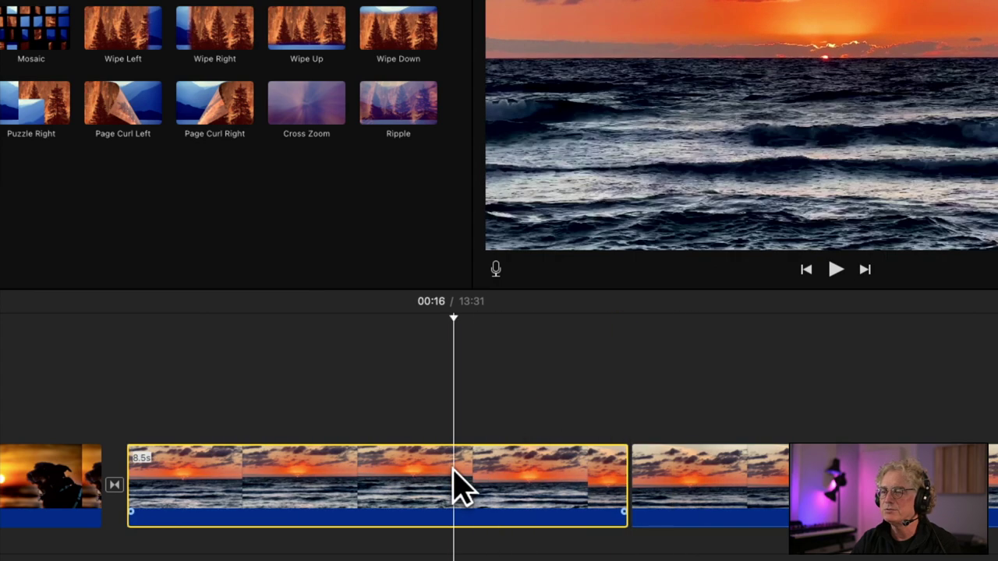
click(668, 477)
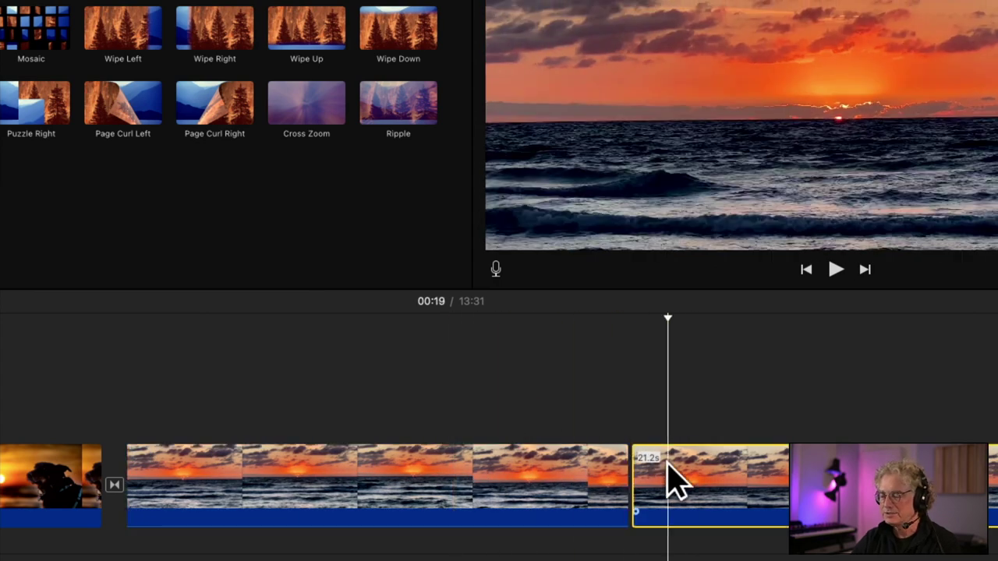
key(Delete)
key(space)
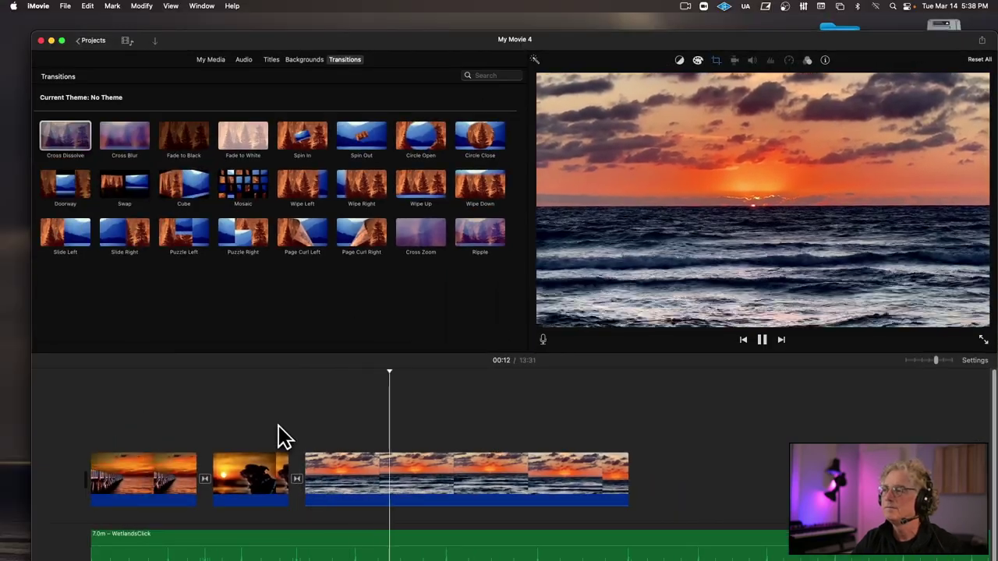
Apply Ken Burns to the ocean video, enlarge its end frame slightly and re-centre it, and play back from the end of the dog photo.
key(space)
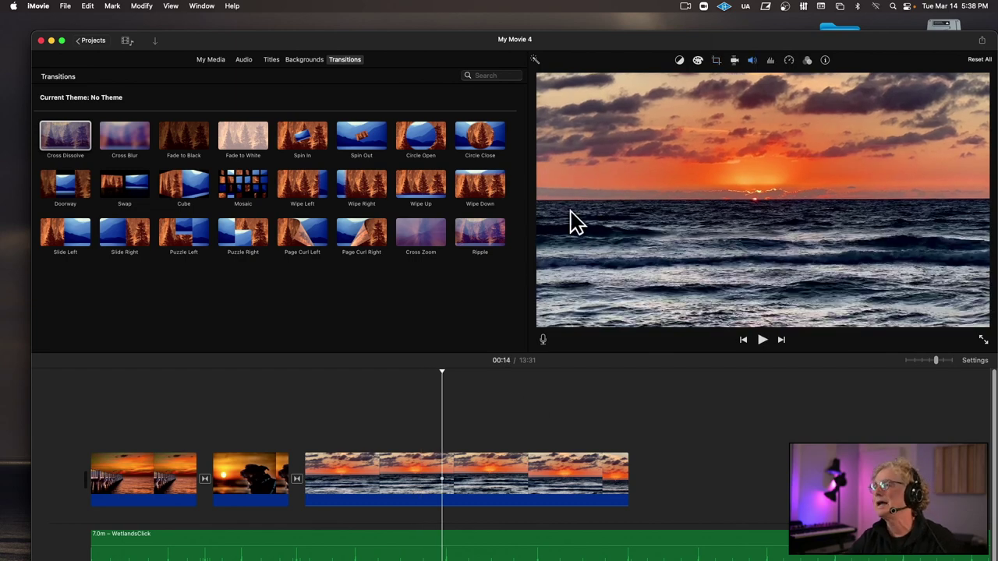
click(336, 487)
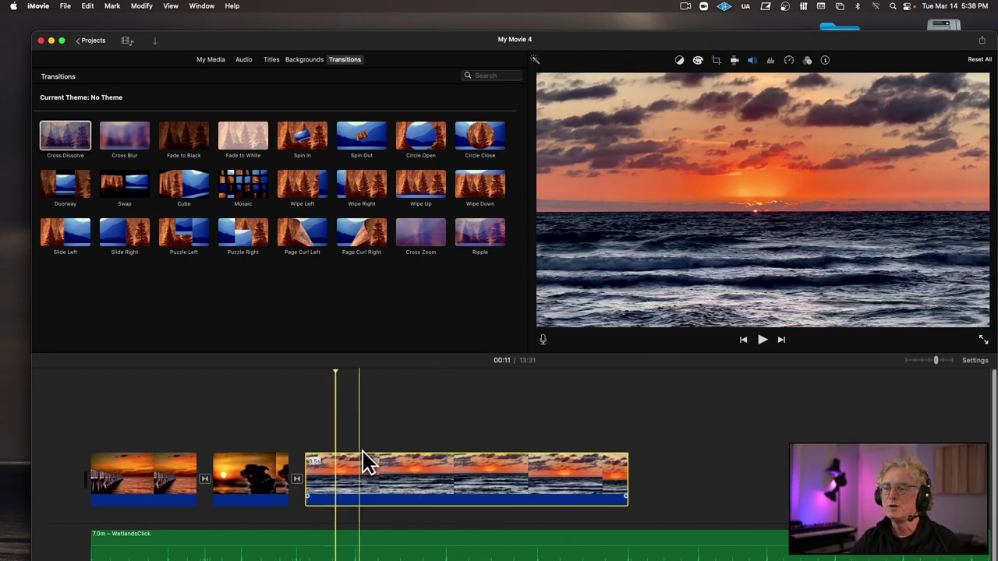
click(714, 60)
click(675, 79)
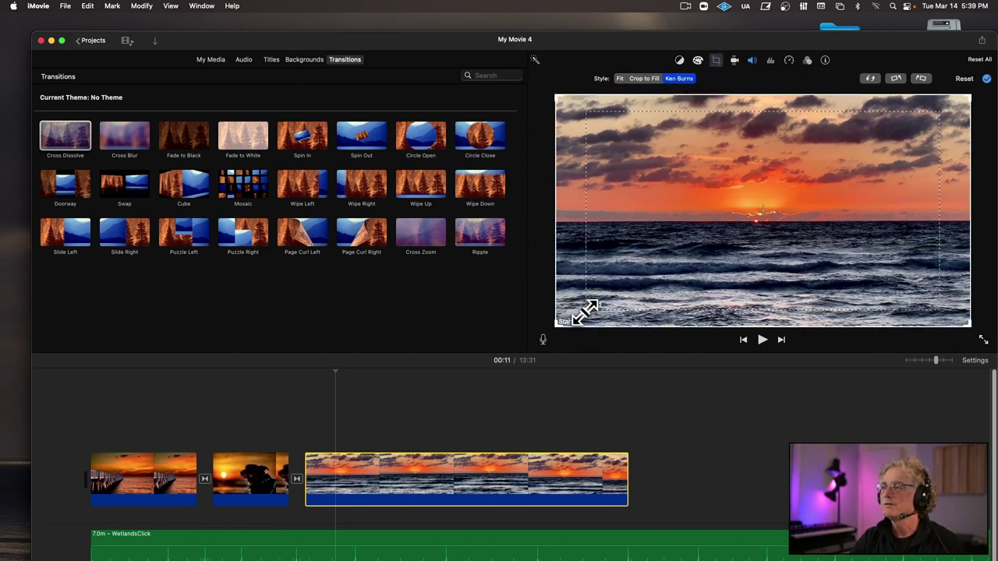
drag(587, 312, 581, 314)
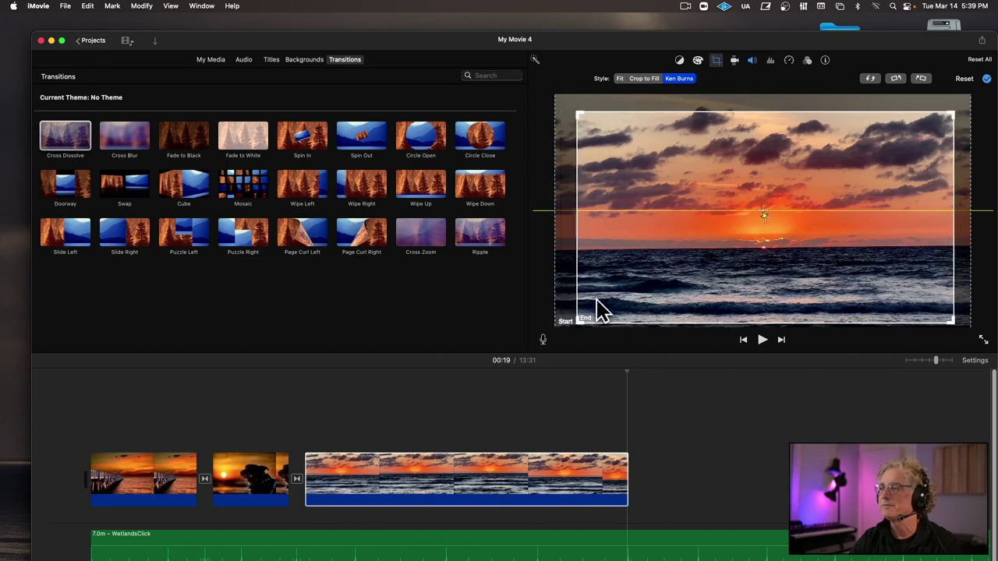
drag(597, 300, 597, 292)
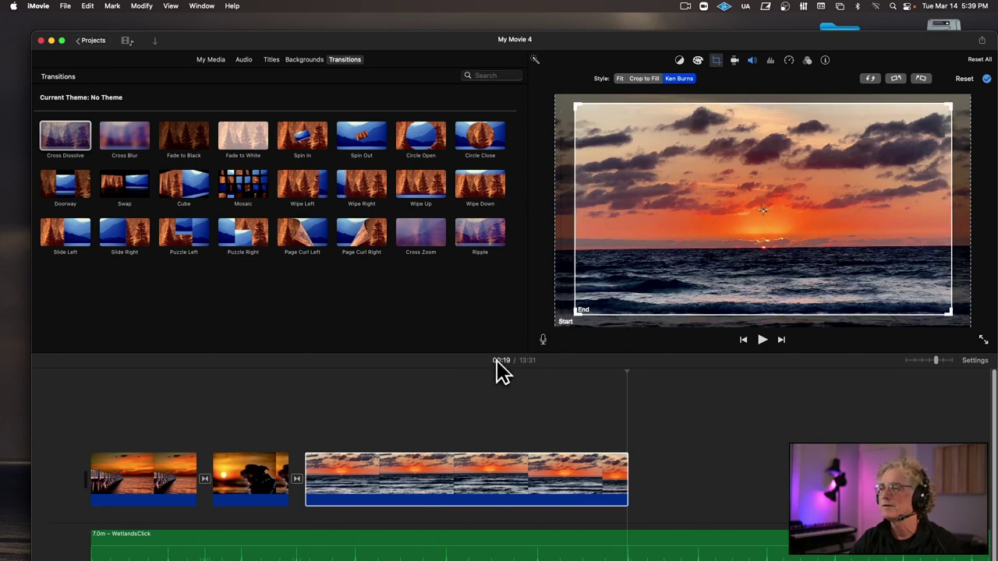
click(289, 420)
key(space)
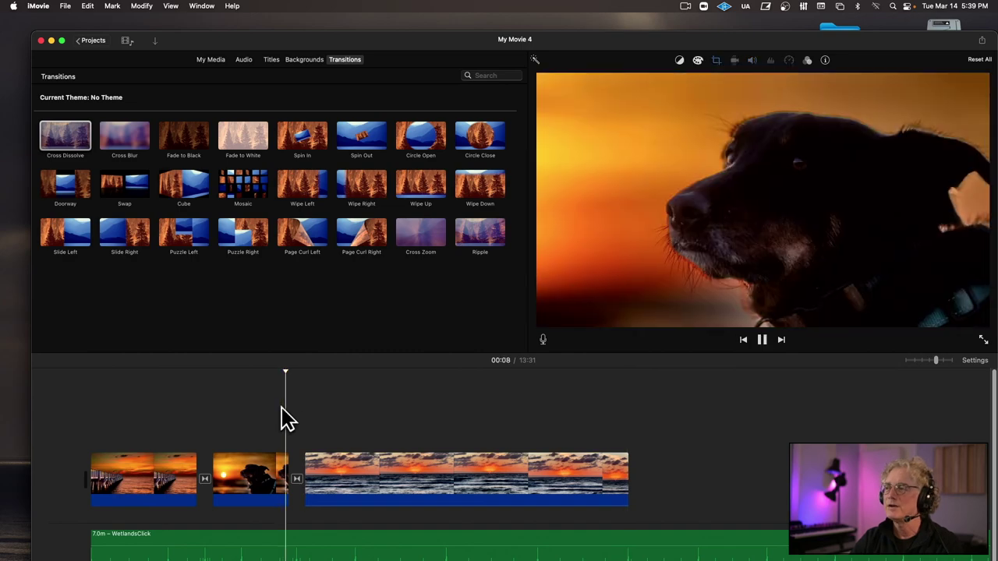